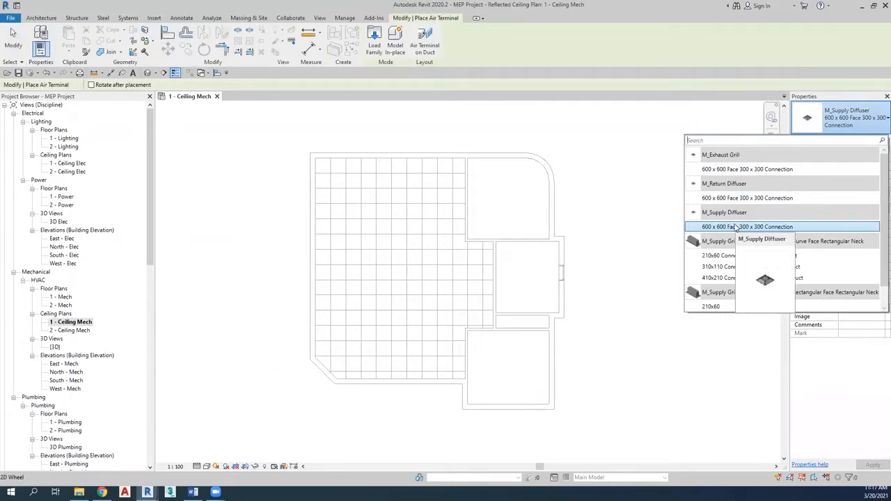
- Set up a new M_Supply Diffuser 600 x 600 Face 300 x 300 Connection with 3000 elevation from level and 200 L/s flow
click(736, 227)
click(859, 165)
text(3000)
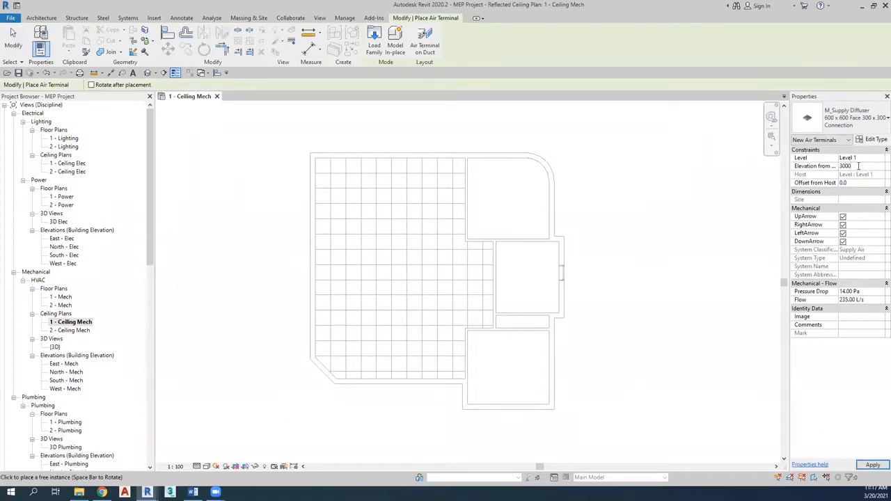
key(Return)
click(875, 300)
text(200)
key(Return)
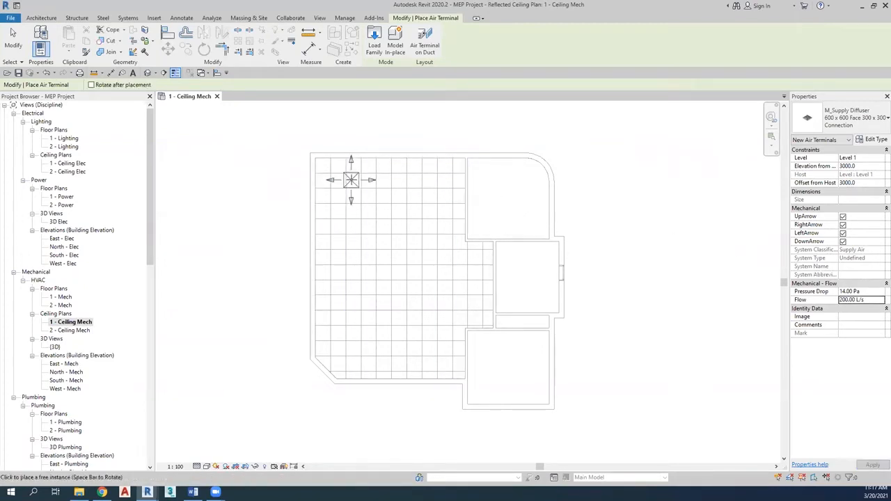
- Place four supply diffusers in the large room's gridded ceiling, two near the upper wall and two near the lower wall
click(415, 181)
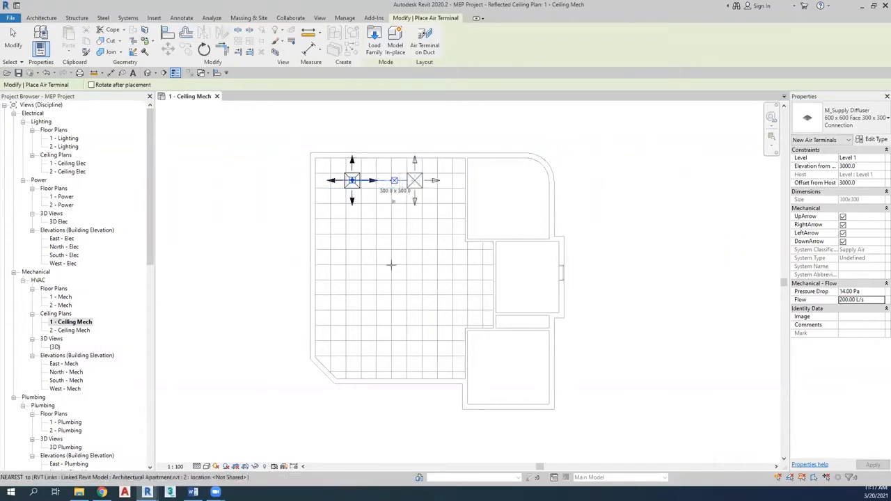
click(353, 350)
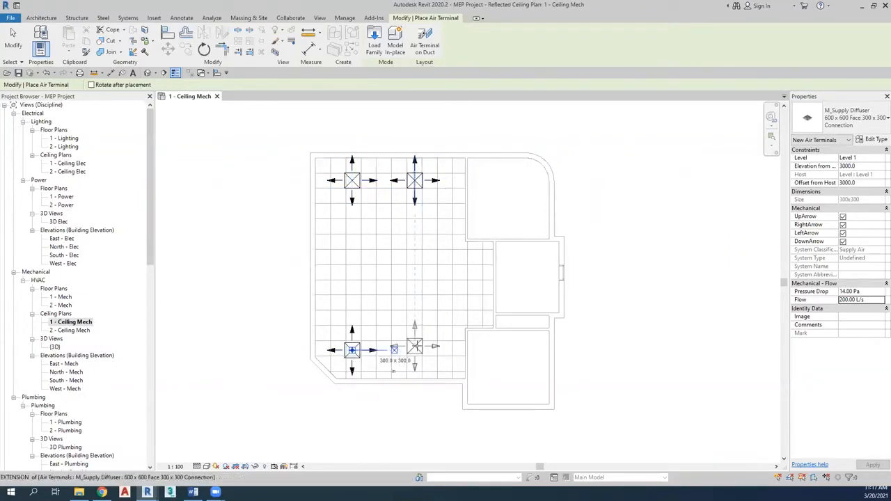
click(415, 348)
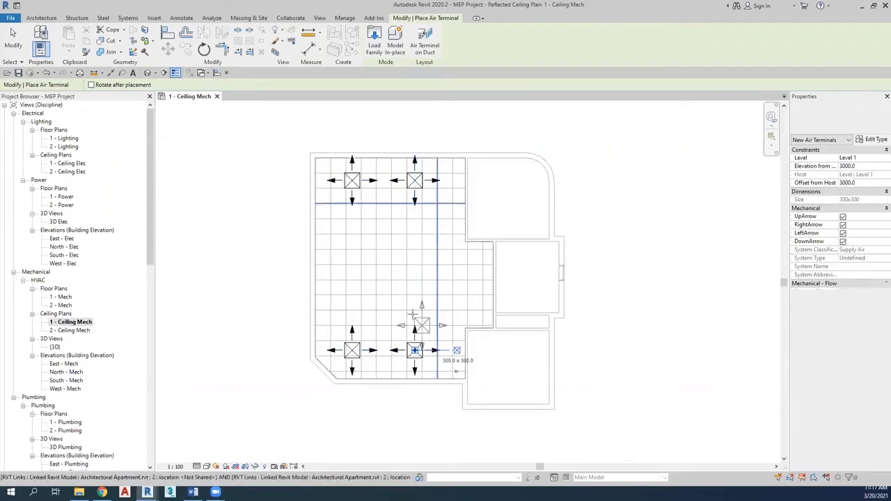
key(Escape)
key(Escape)
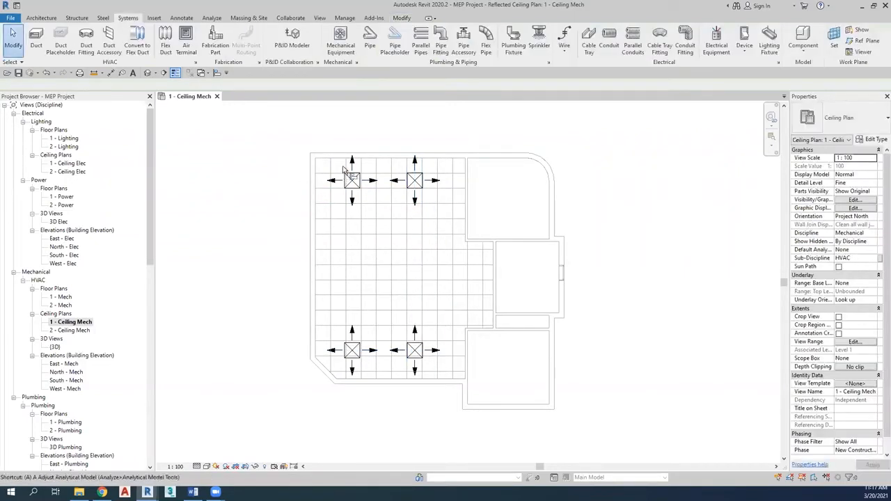
- Align the left edges of the two upper supply diffusers with their nearest vertical ceiling grid lines
key(a)
key(l)
scroll(344, 171, up, 5)
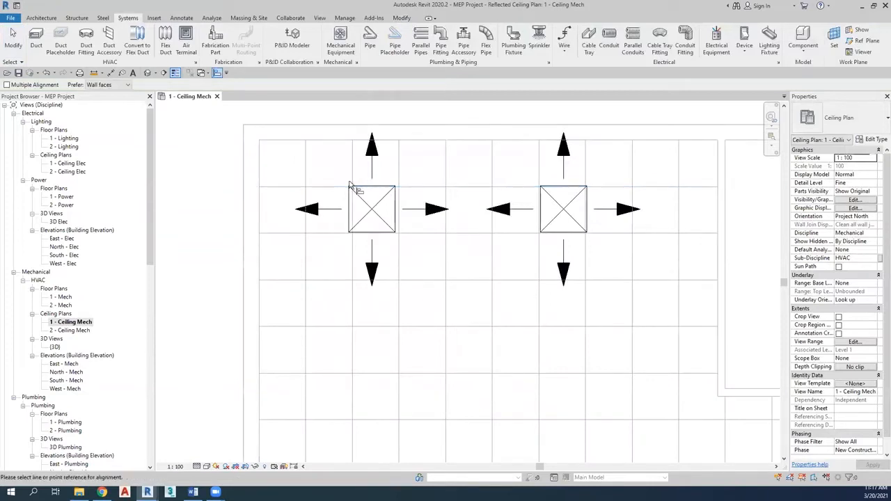
click(352, 177)
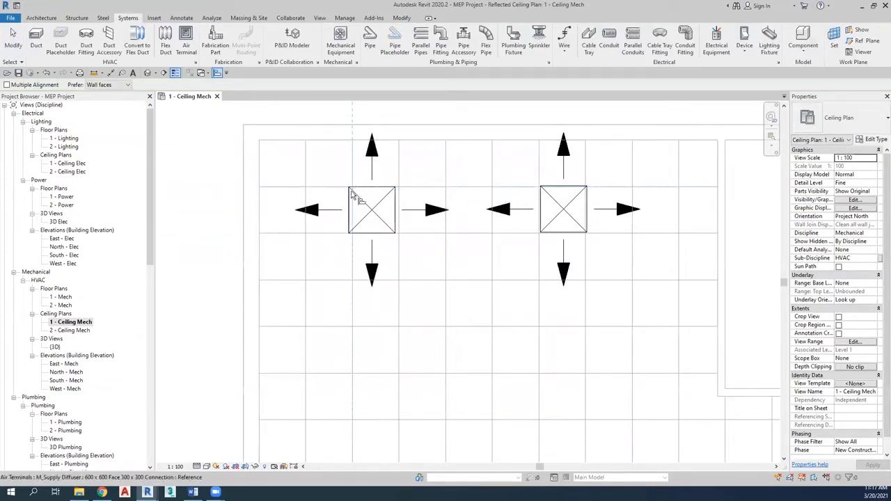
click(350, 199)
click(539, 176)
click(540, 191)
key(Escape)
key(Escape)
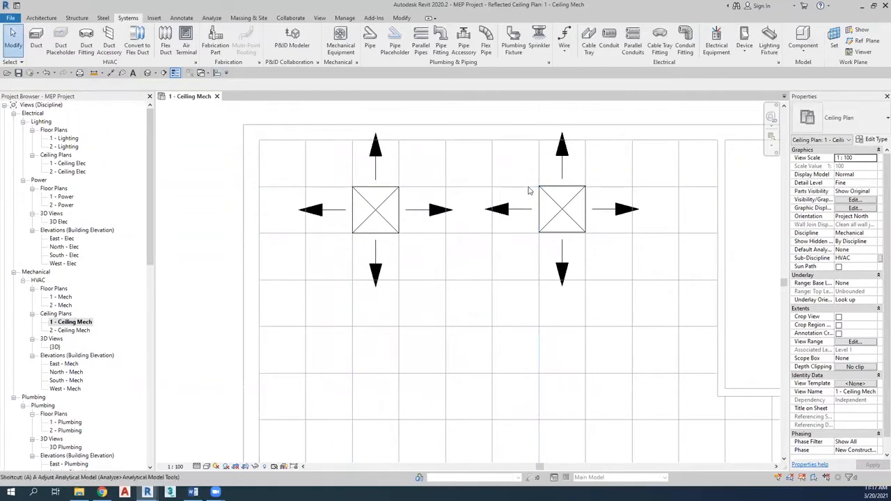
- Align the top edge of the upper-right supply diffuser with the adjacent horizontal ceiling grid line
key(a)
key(l)
click(526, 187)
click(551, 186)
- Align the lower-left supply diffuser's bottom and left edges with the ceiling grid lines
scroll(547, 237, down, 3)
middle_drag(548, 237, 480, 195)
scroll(441, 310, up, 2)
click(409, 300)
click(399, 306)
click(377, 247)
click(375, 273)
- Align the lower-right supply diffuser's left and bottom edges with the ceiling grid lines
click(540, 244)
click(541, 275)
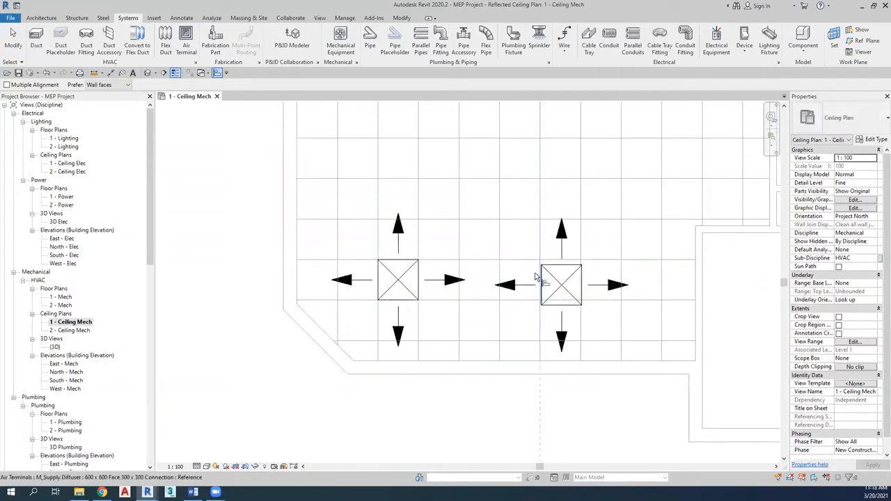
click(520, 301)
click(557, 304)
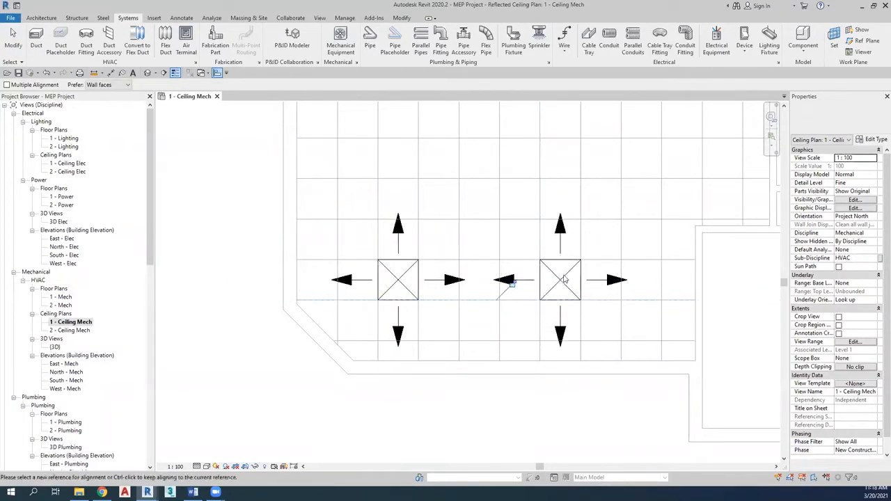
key(Escape)
scroll(479, 302, down, 4)
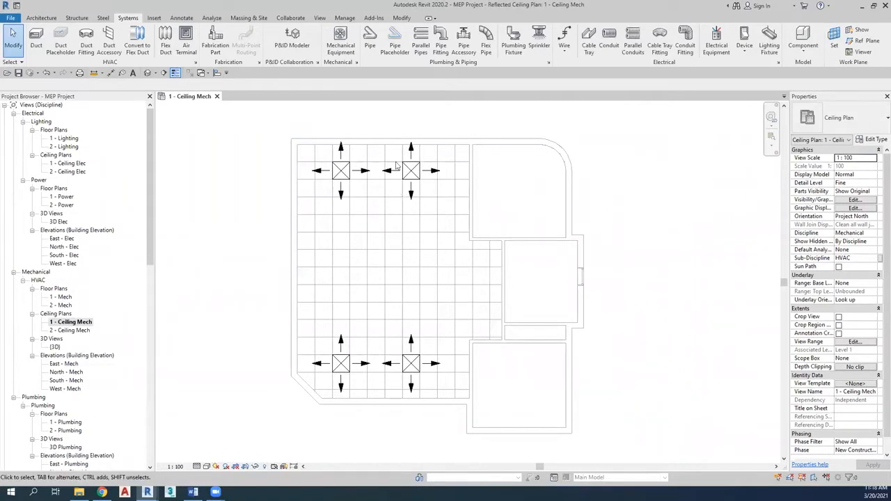
- Set up an M_Return Diffuser 600 x 600 Face 300 x 300 Connection air terminal with 3000 elevation from level and 200 L/s flow
click(186, 43)
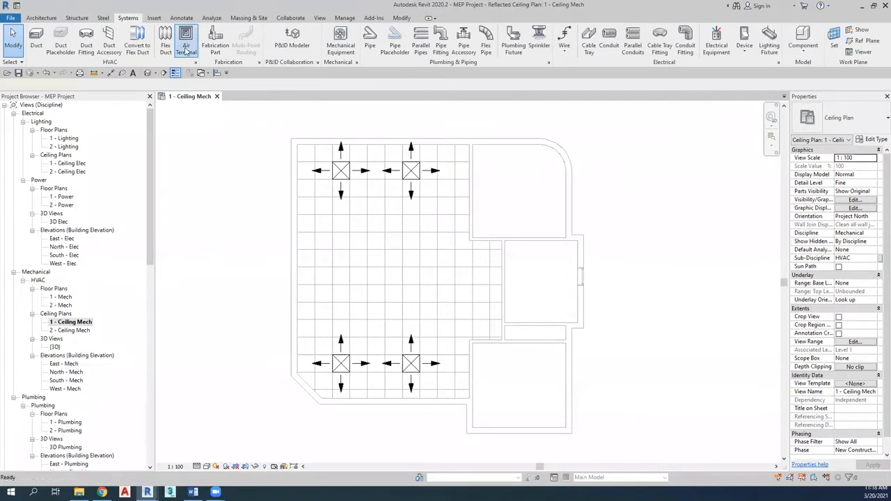
click(857, 120)
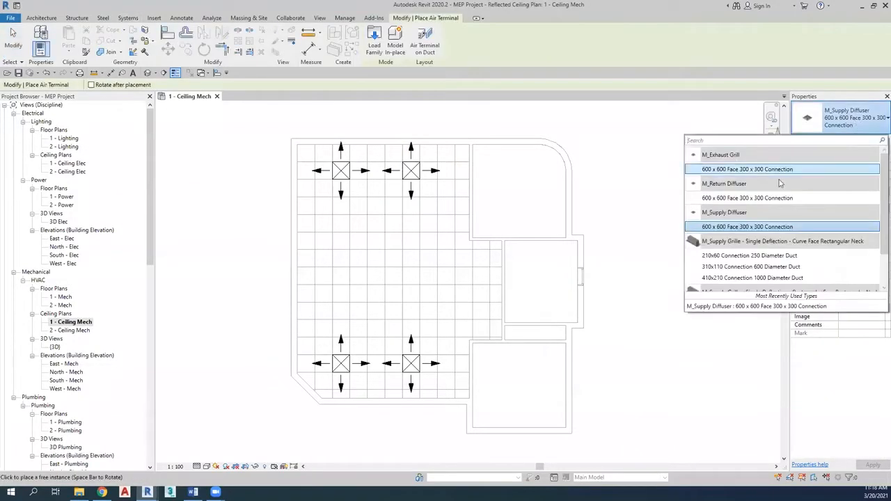
click(760, 191)
click(865, 166)
text(3000)
key(Return)
click(870, 298)
text(200)
key(Return)
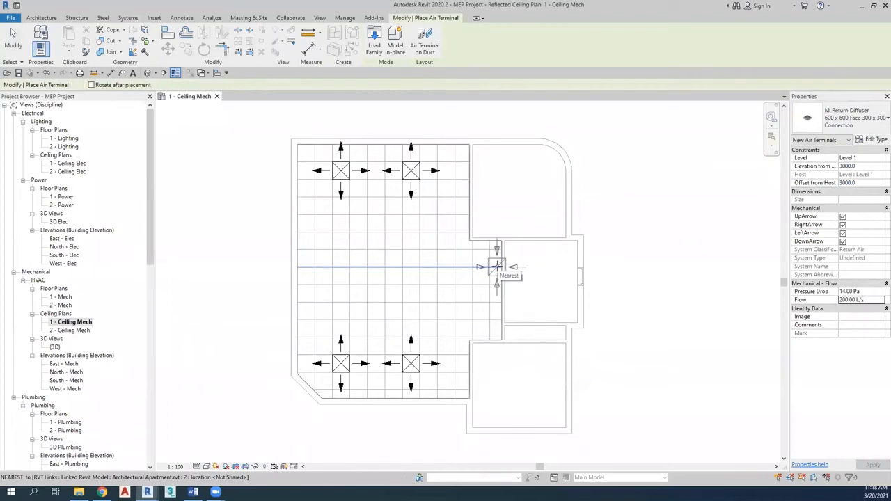
- Place two return diffusers, one above the other, in the large room's ceiling recess beside the small middle room
scroll(496, 267, up, 3)
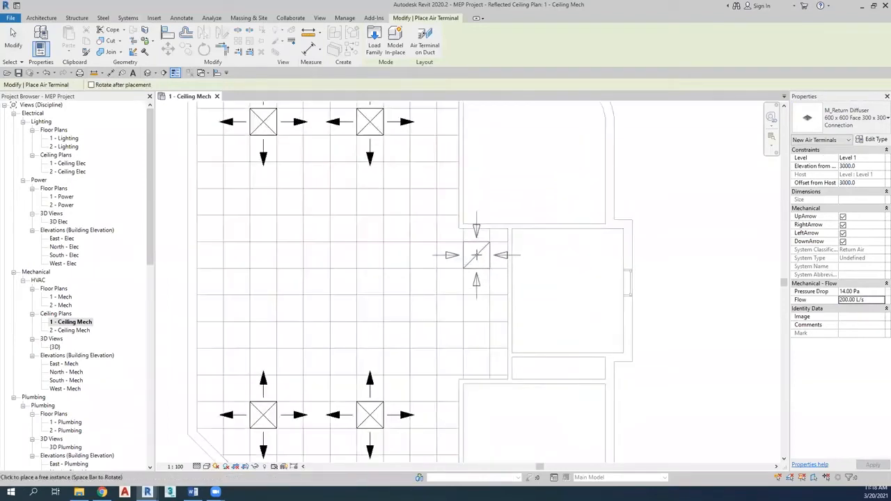
click(478, 257)
click(478, 361)
key(Escape)
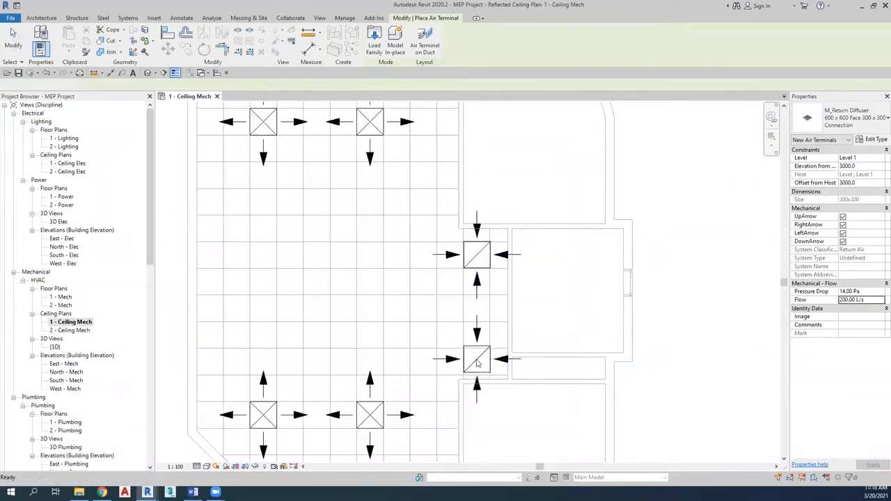
- Align the edges of both return diffusers with the ceiling grid lines in the recess
key(l)
scroll(477, 362, up, 2)
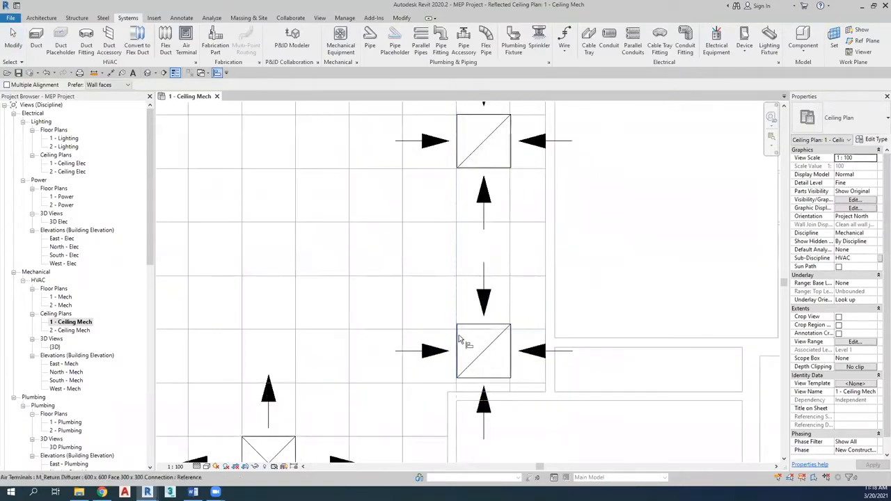
scroll(477, 338, down, 3)
scroll(501, 289, up, 2)
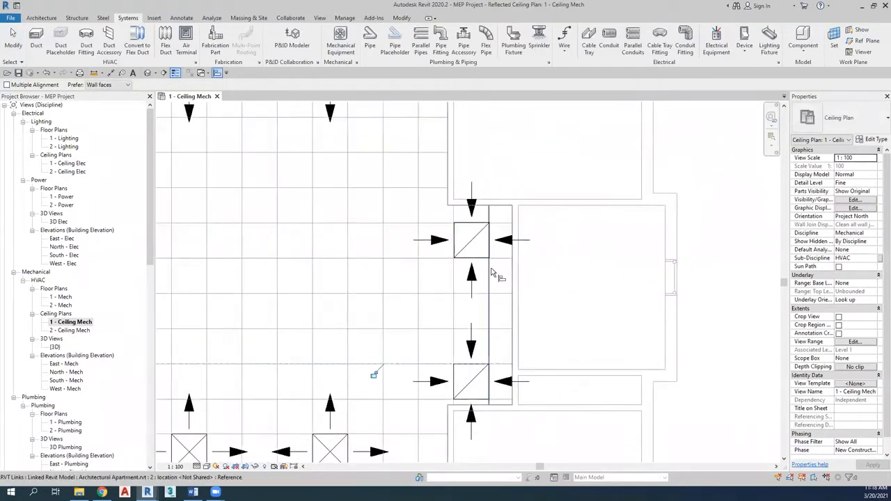
click(504, 256)
click(477, 254)
click(489, 202)
click(489, 224)
key(Escape)
key(Escape)
scroll(492, 241, down, 3)
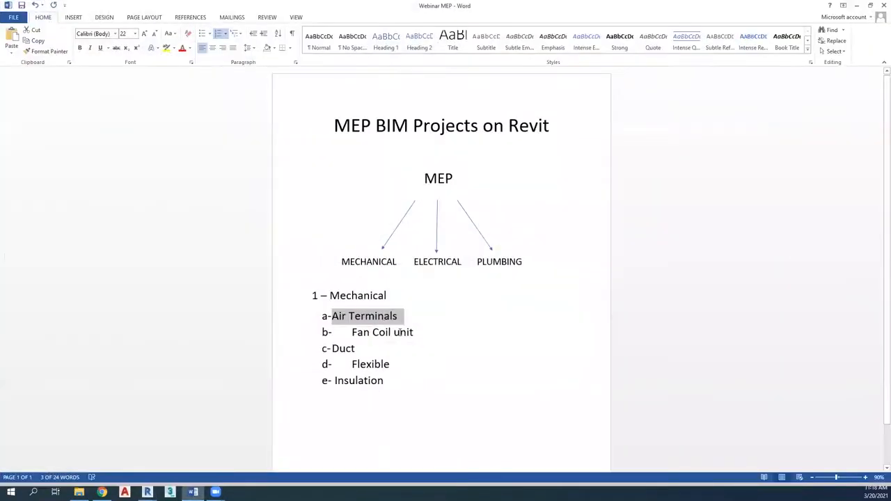
- Highlight "Fan Coil unit" in the Word outline, and in Revit set up the Daikin small duct type 7.2kW, 230V/50Hz/1Ph at 3700 elevation
drag(401, 333, 351, 332)
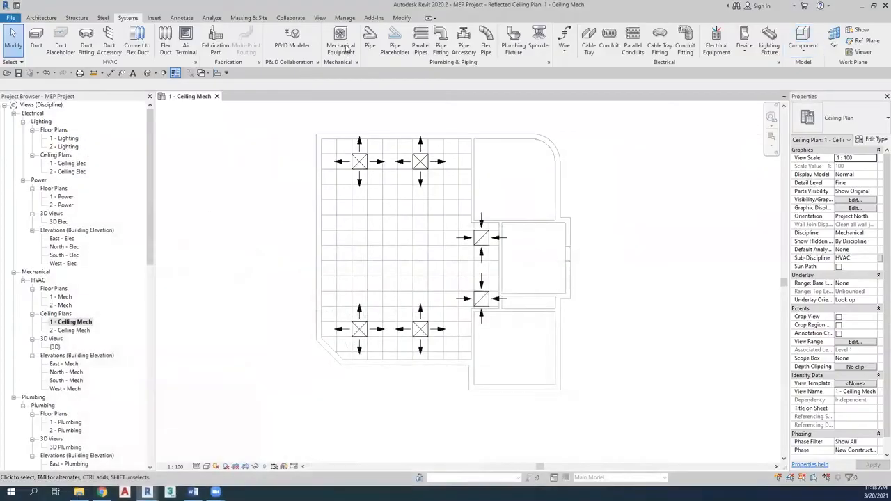
click(340, 43)
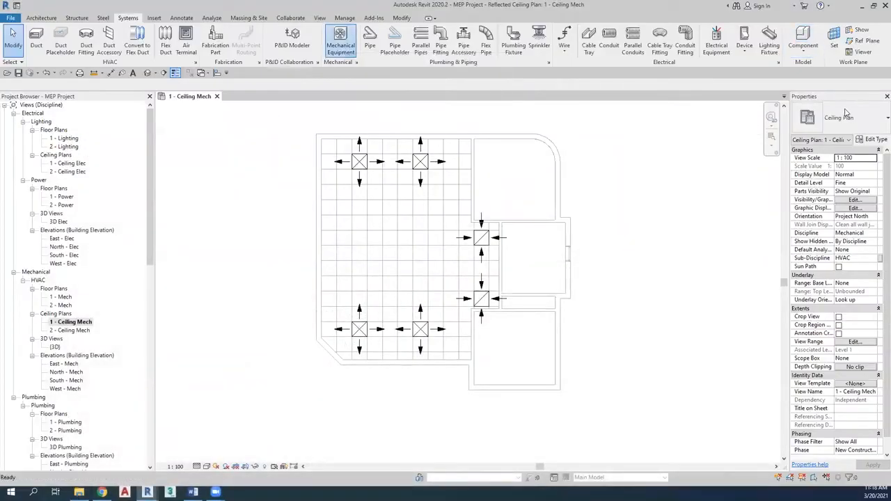
click(846, 116)
scroll(826, 161, up, 2)
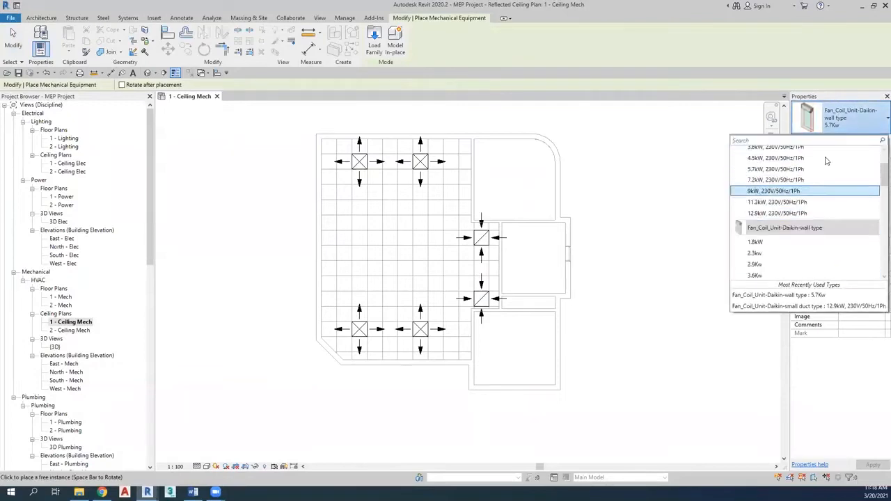
click(844, 179)
click(865, 174)
text(3700)
key(Return)
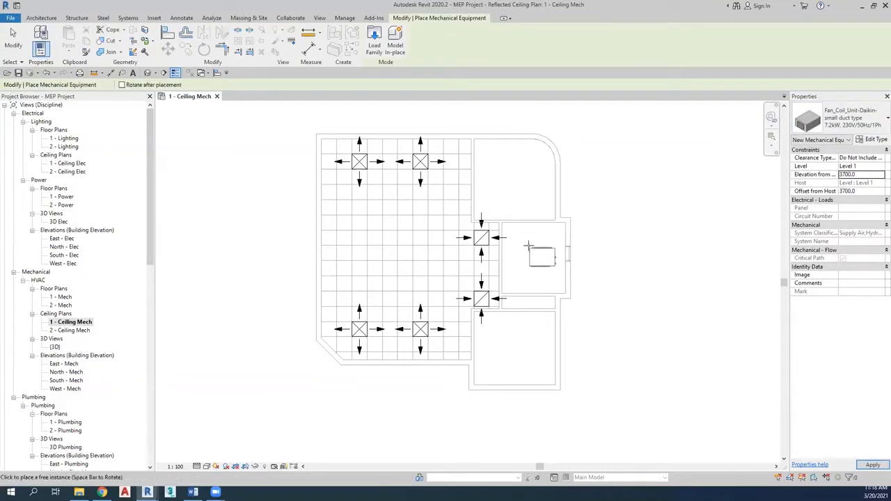
- Place one fan coil unit in the small middle room, rotated so its supply outlet faces the large room
scroll(530, 247, up, 3)
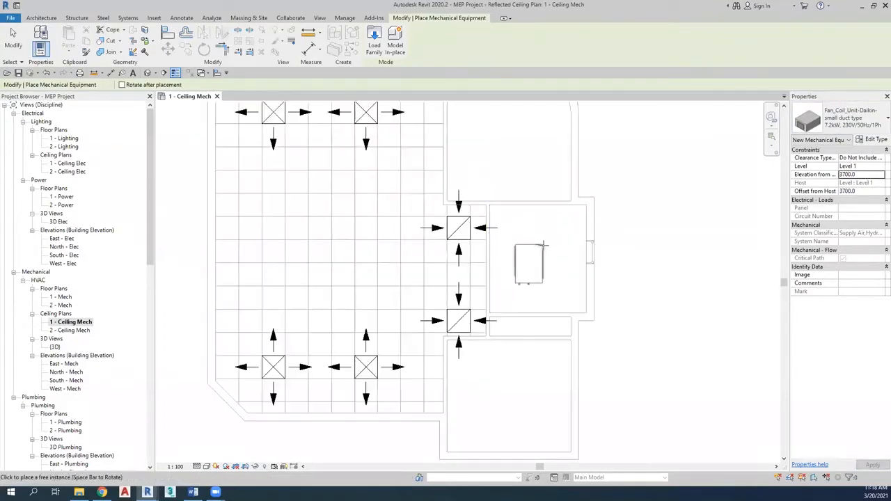
click(547, 248)
key(Escape)
key(Escape)
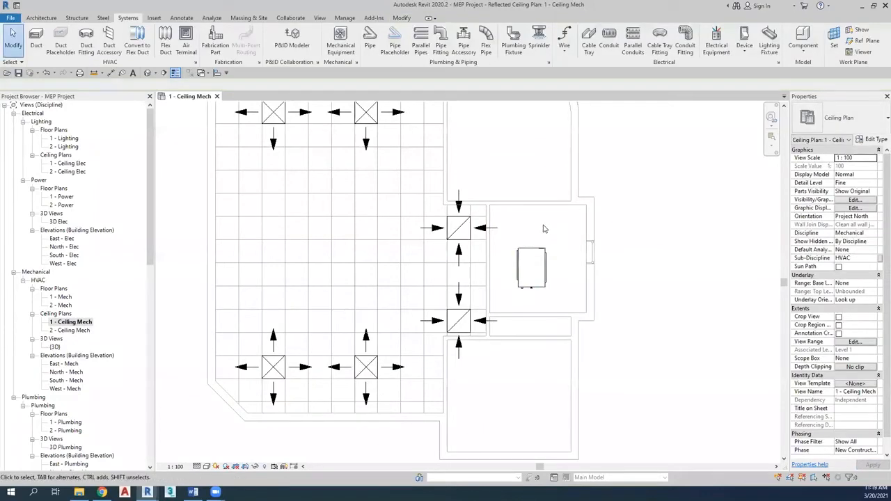
- Draw a straight 500 x 300 supply duct from the fan coil unit's outlet, past the return diffusers into the large room
click(538, 251)
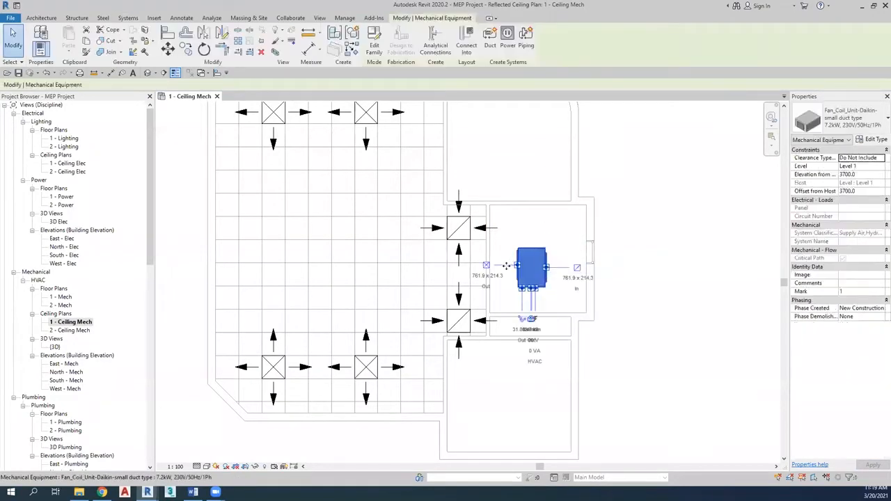
scroll(507, 266, down, 2)
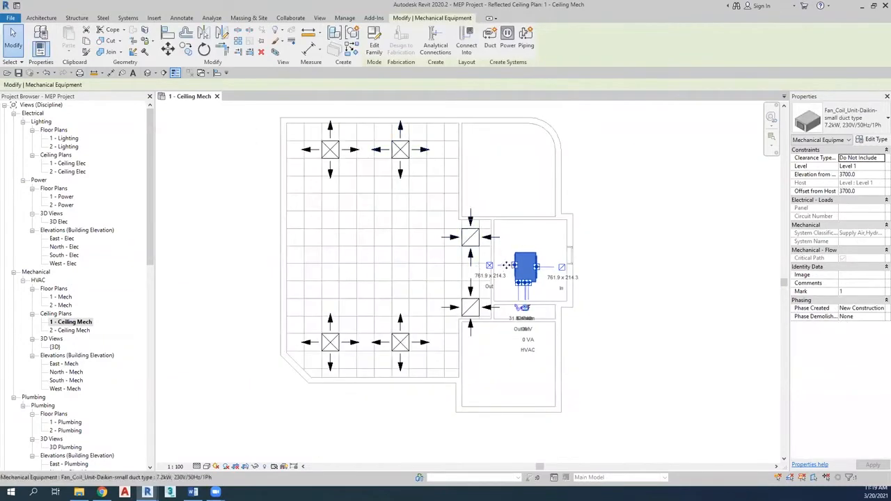
scroll(508, 266, up, 2)
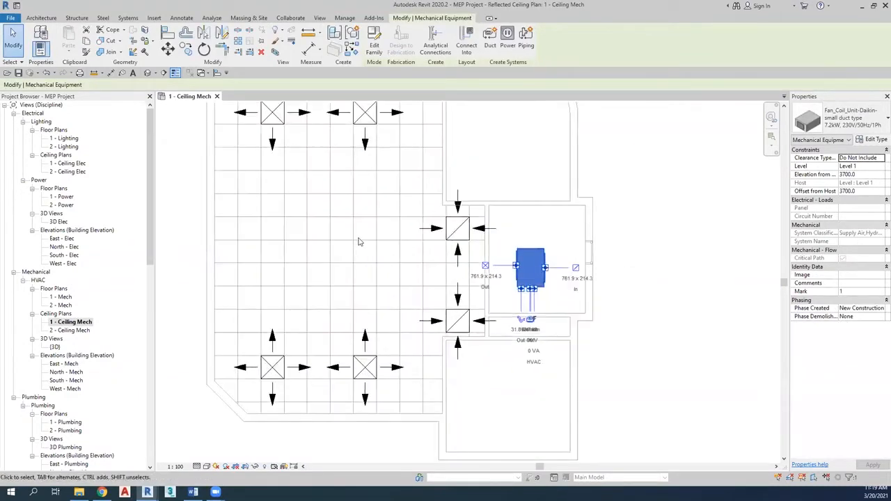
scroll(376, 244, down, 1)
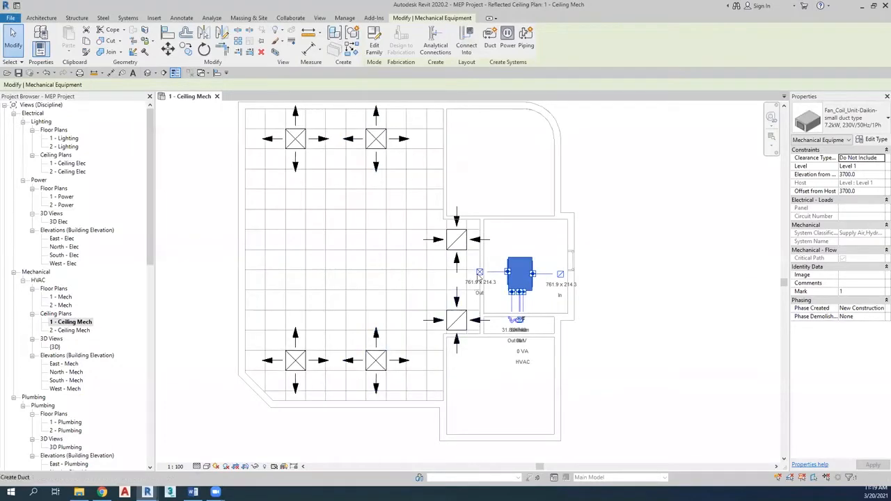
click(479, 272)
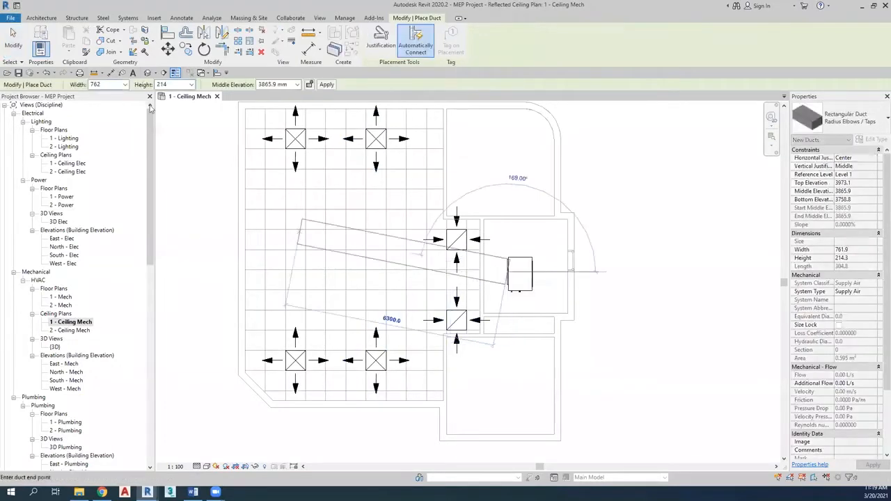
click(123, 84)
click(117, 84)
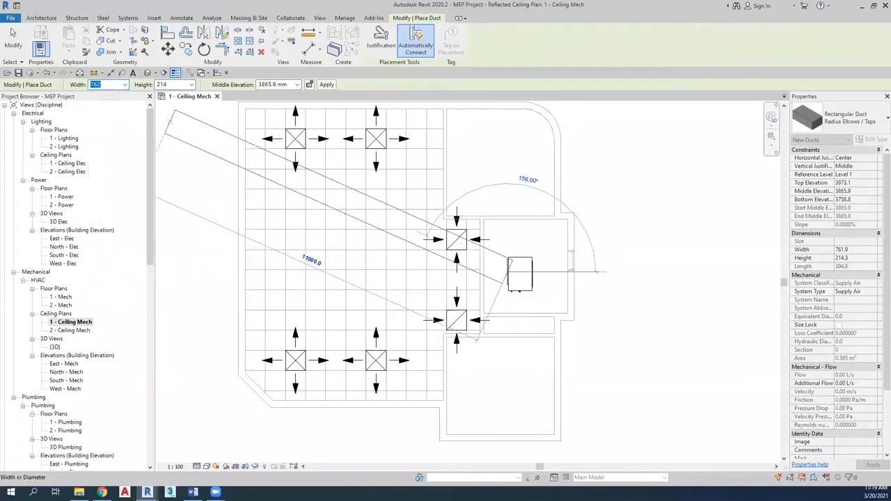
click(167, 84)
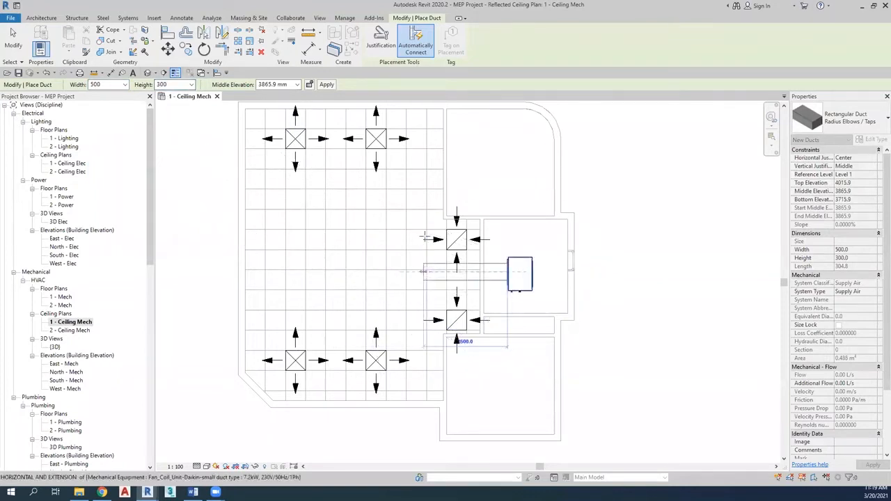
click(423, 179)
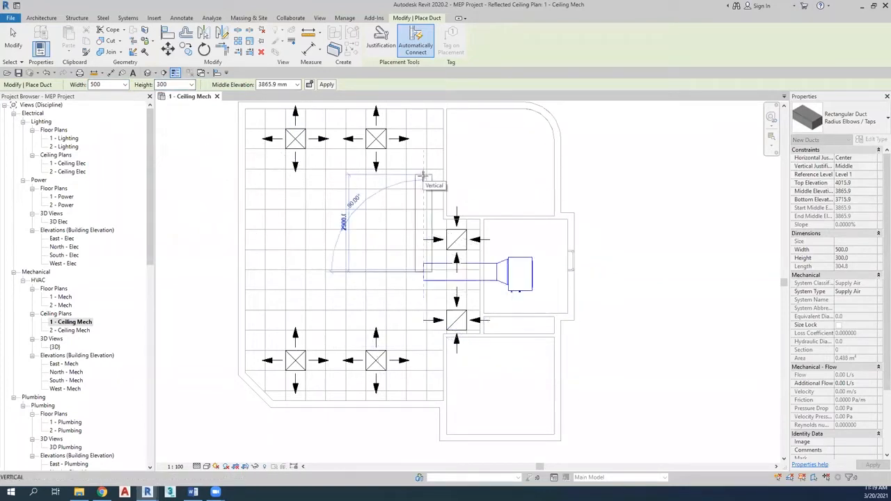
- Continue the supply duct up the plan toward the upper supply diffusers, then left alongside them with a second right-angle turn
click(423, 183)
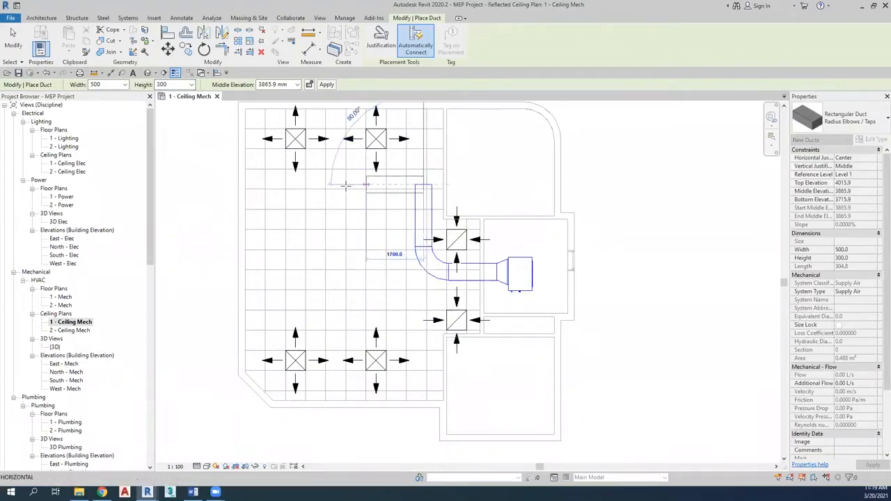
click(277, 187)
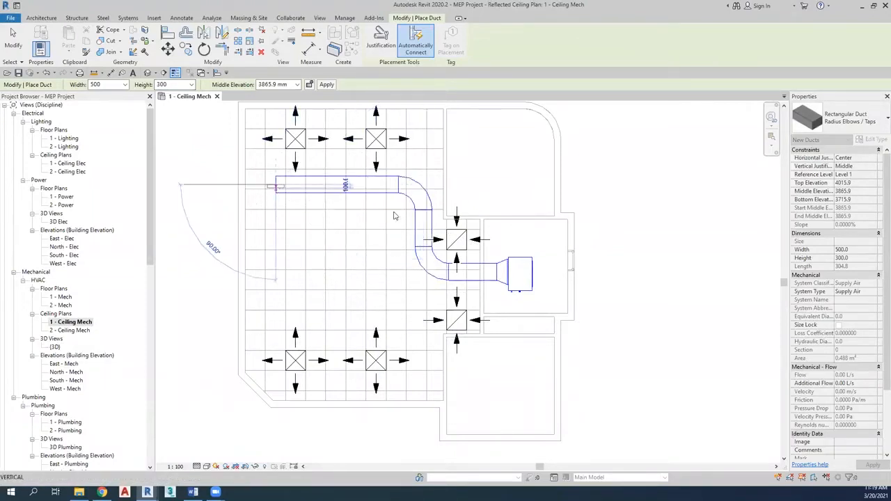
key(Escape)
key(Escape)
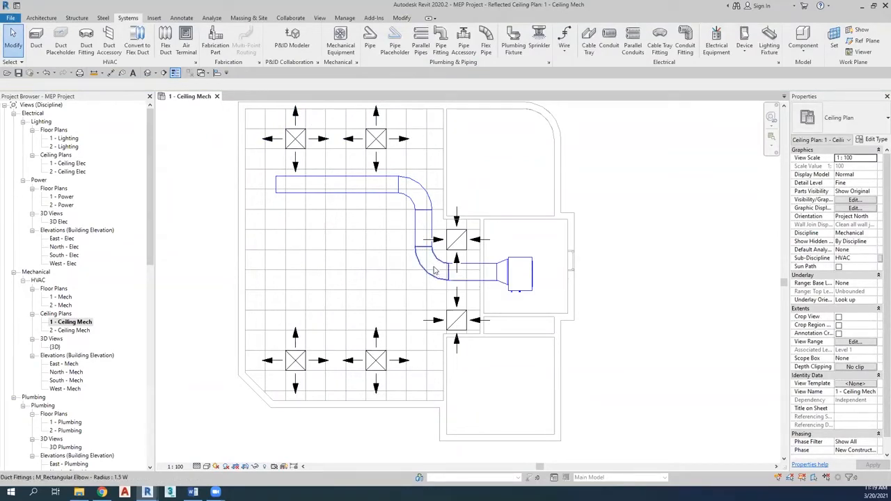
- Convert the first duct elbow into a wye and draw a second branch down and then left alongside the lower supply diffusers
click(428, 310)
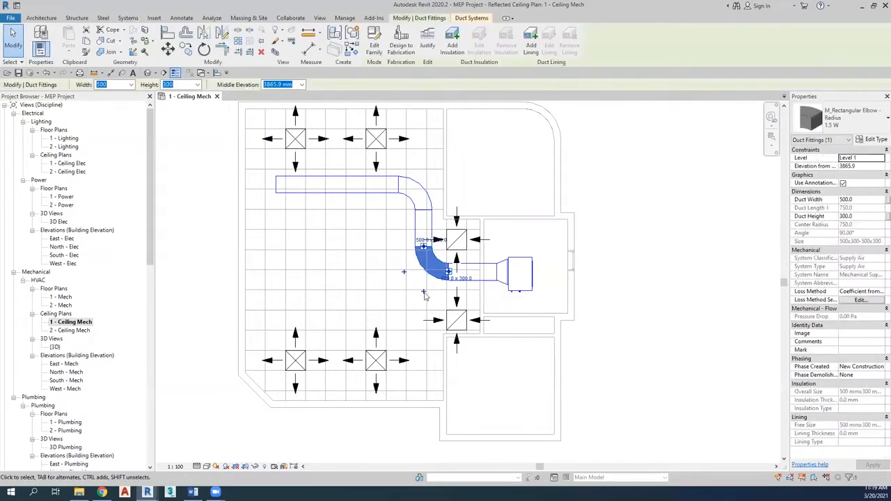
click(422, 293)
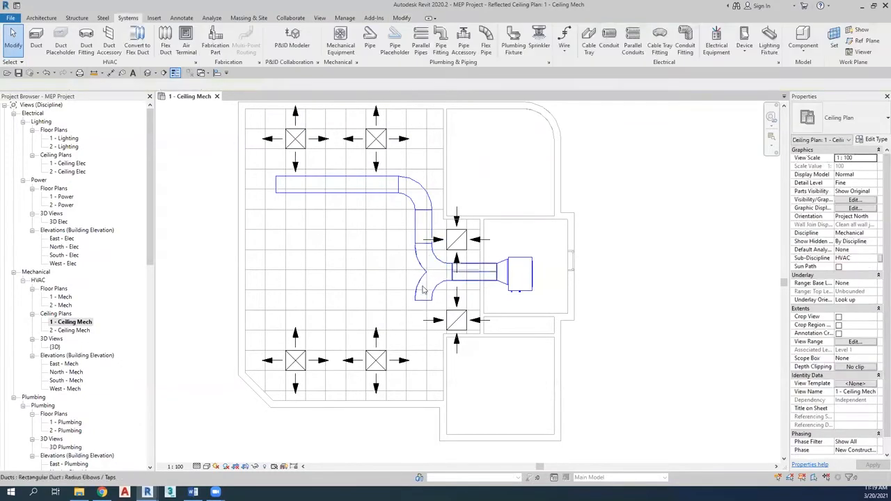
right_click(423, 304)
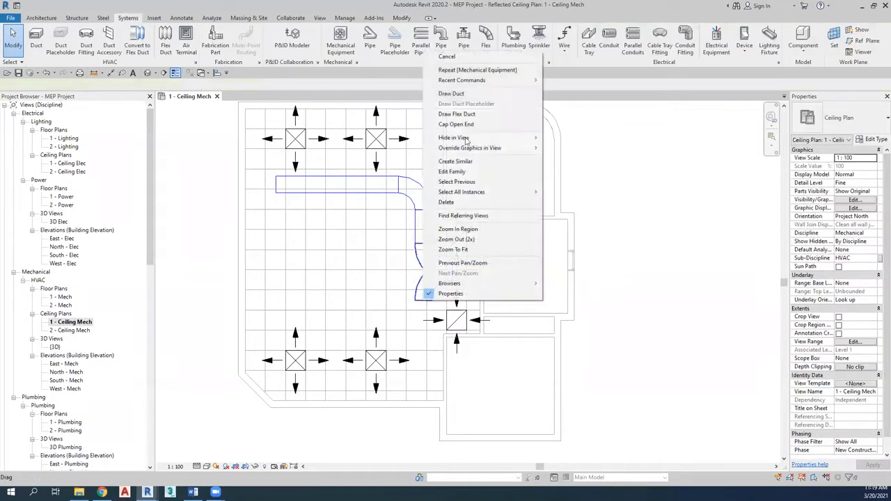
click(446, 93)
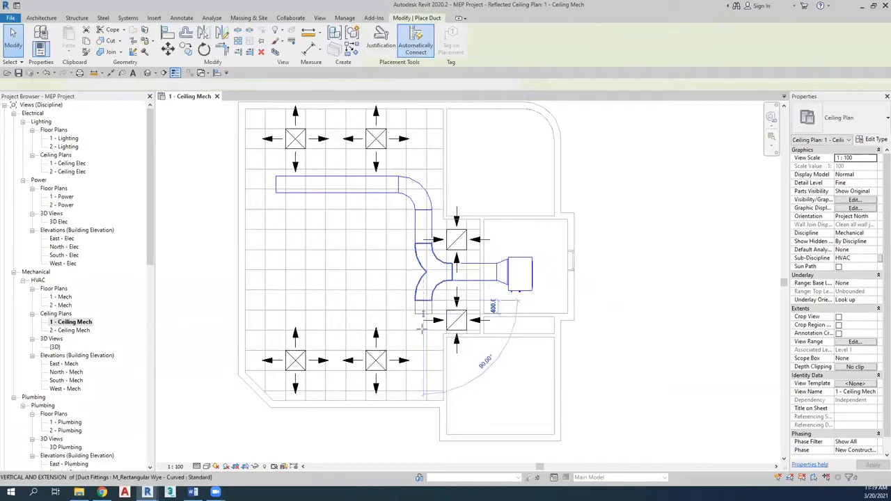
click(270, 331)
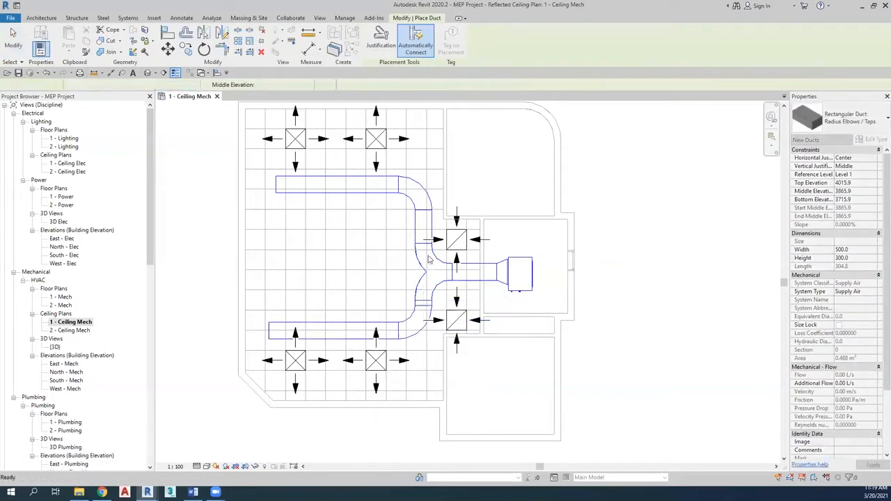
key(Escape)
key(Escape)
- Shift the long straight ducts of both branches slightly away from their supply diffusers toward the middle of the large room
click(376, 189)
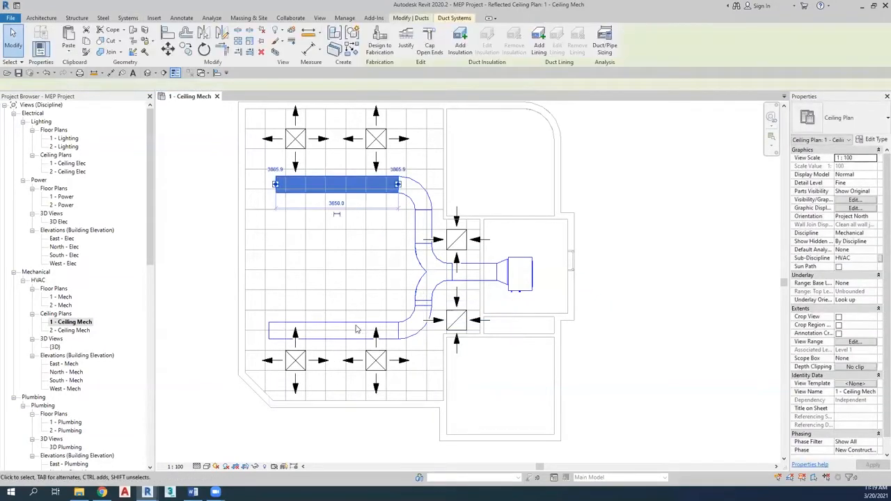
drag(367, 324, 368, 317)
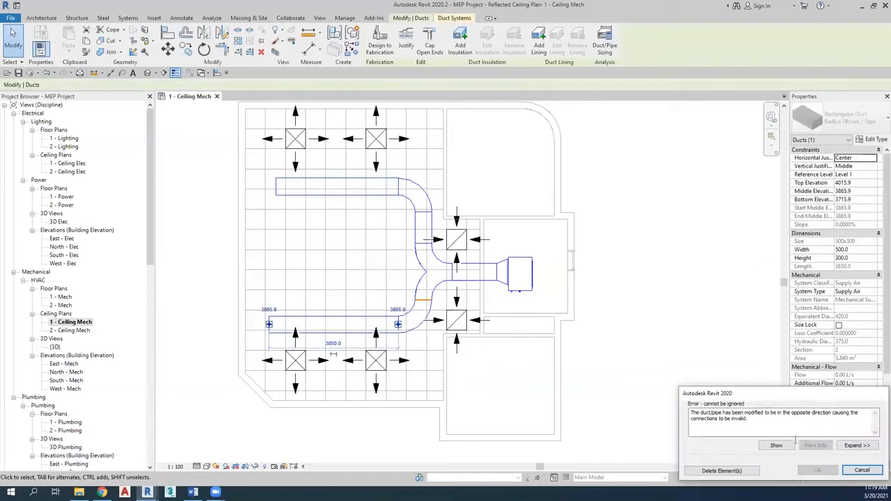
key(Escape)
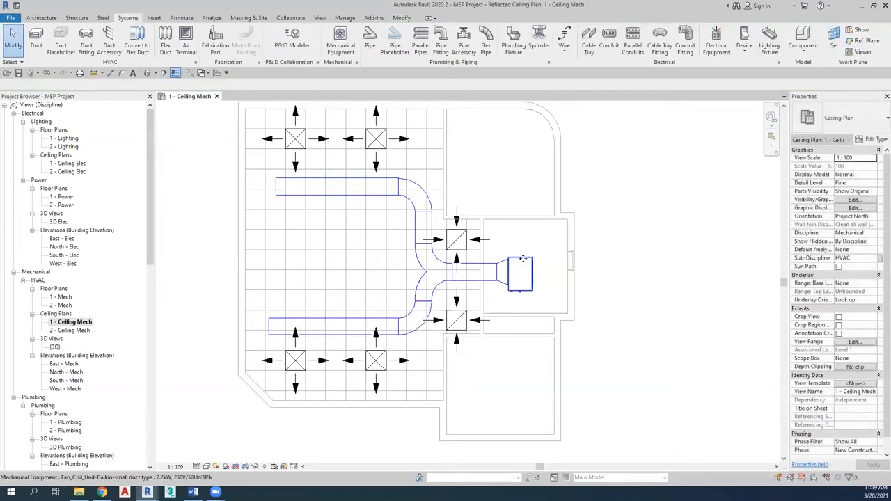
- Move the fan coil unit slightly up the plan and nudge the lower branch duct further from its diffusers
click(523, 259)
drag(522, 259, 523, 253)
click(390, 325)
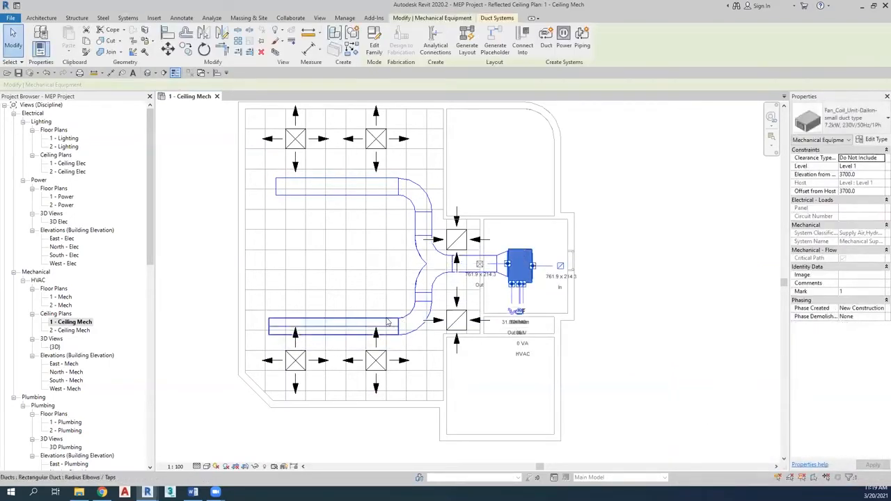
key(Up)
key(Up)
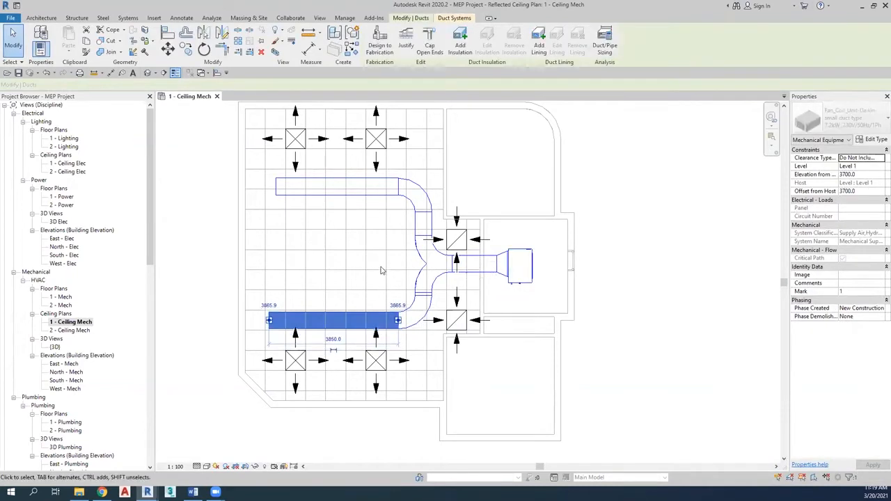
click(382, 269)
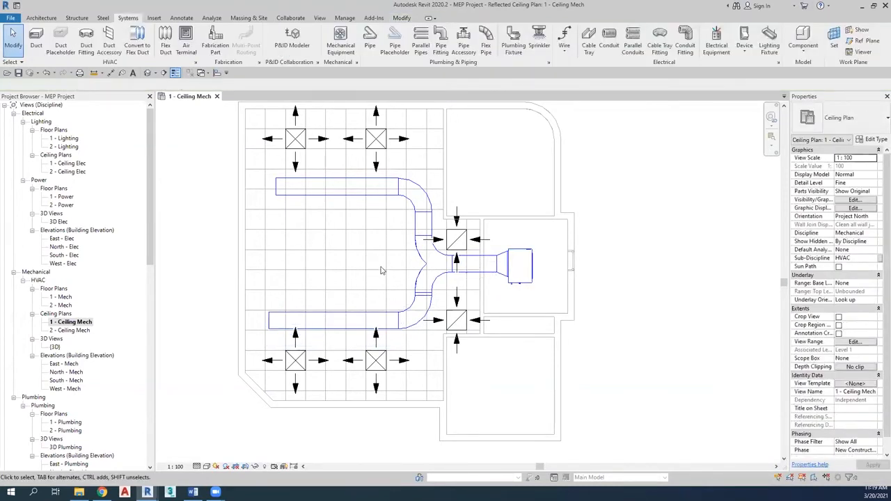
- Show the mechanical HVAC {3D} view around the ductwork and set its visual style to Consistent Colors
double_click(54, 346)
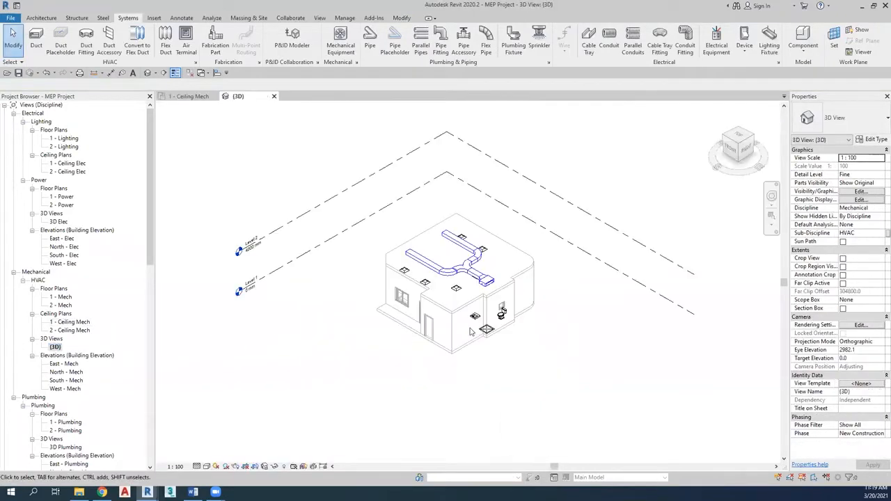
shift+middle_drag(512, 352, 484, 333)
scroll(484, 333, up, 2)
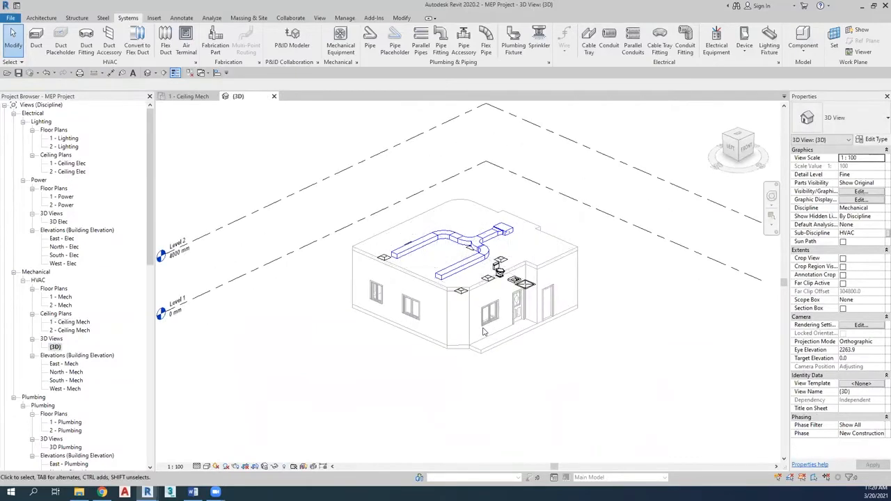
scroll(474, 262, up, 4)
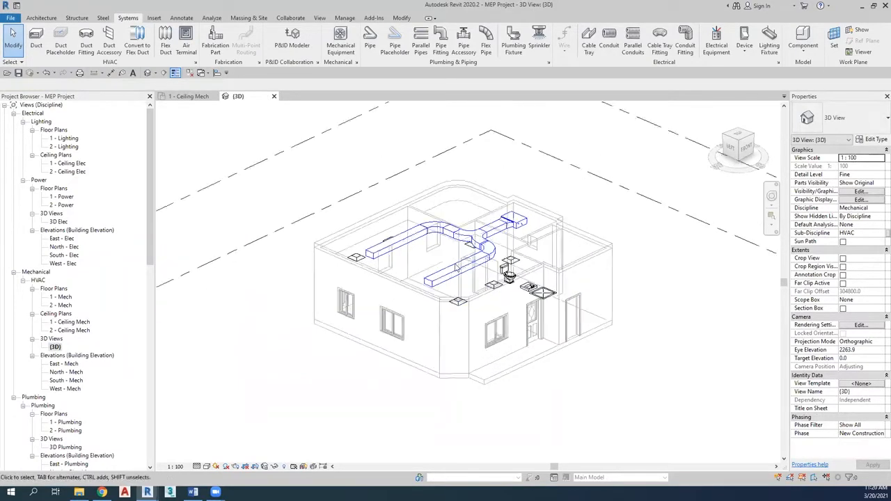
shift+middle_drag(443, 286, 352, 402)
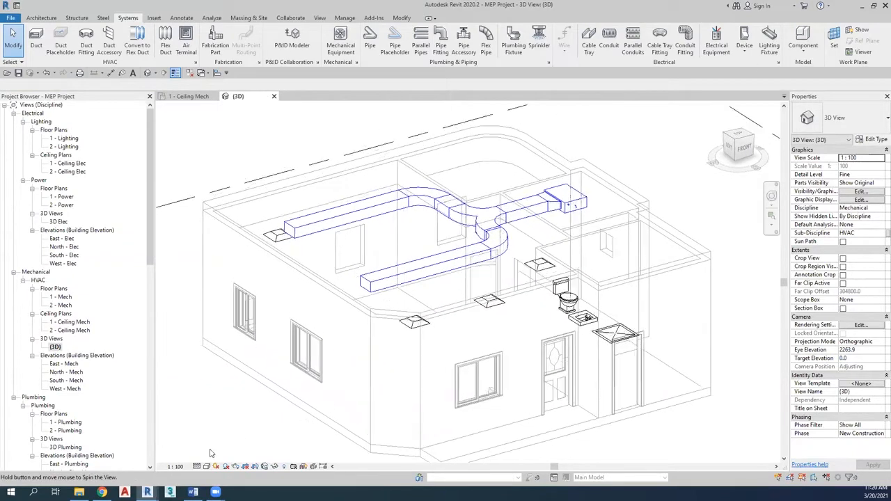
click(206, 465)
click(238, 447)
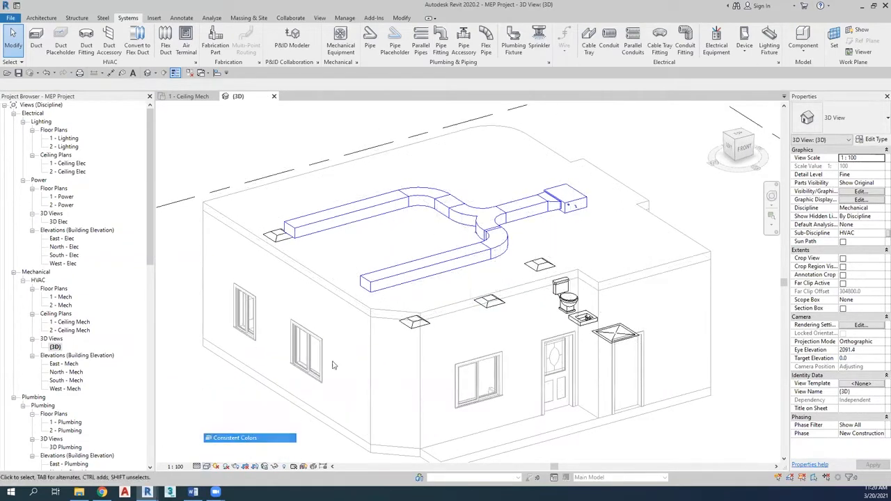
shift+middle_drag(369, 335, 491, 233)
shift+middle_drag(474, 316, 494, 285)
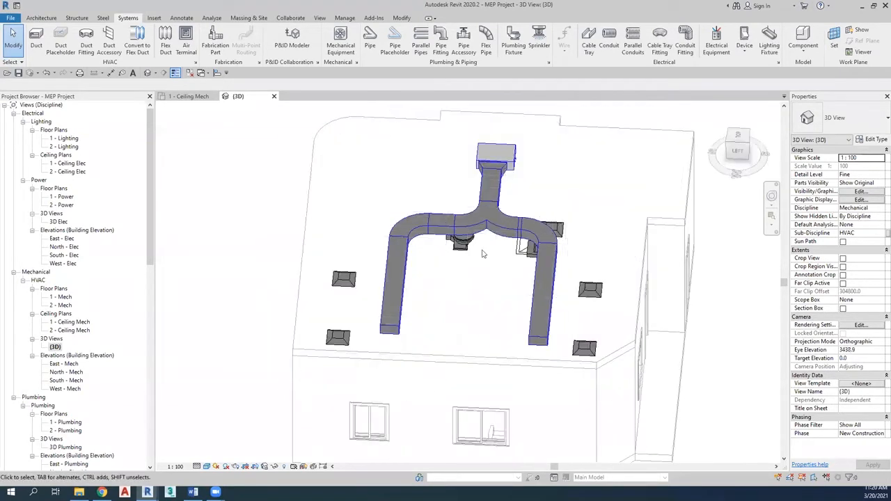
- Connect the four supply diffusers into their adjacent branch ducts, two diffusers on each branch
shift+middle_drag(438, 74, 461, 290)
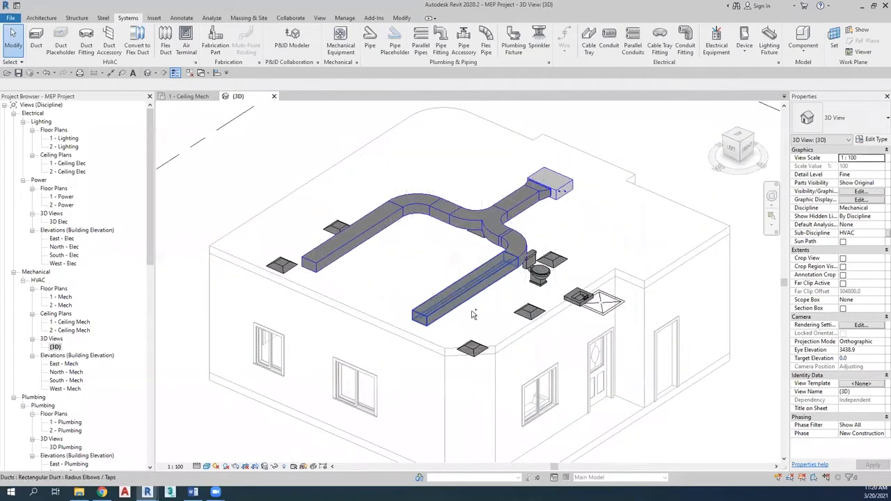
click(474, 348)
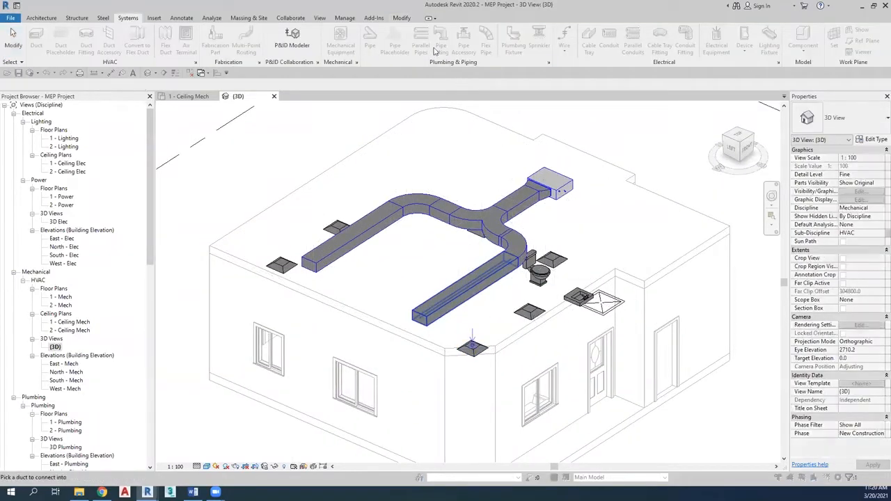
click(430, 40)
click(468, 287)
shift+middle_drag(449, 132, 483, 98)
shift+middle_drag(443, 56, 422, 149)
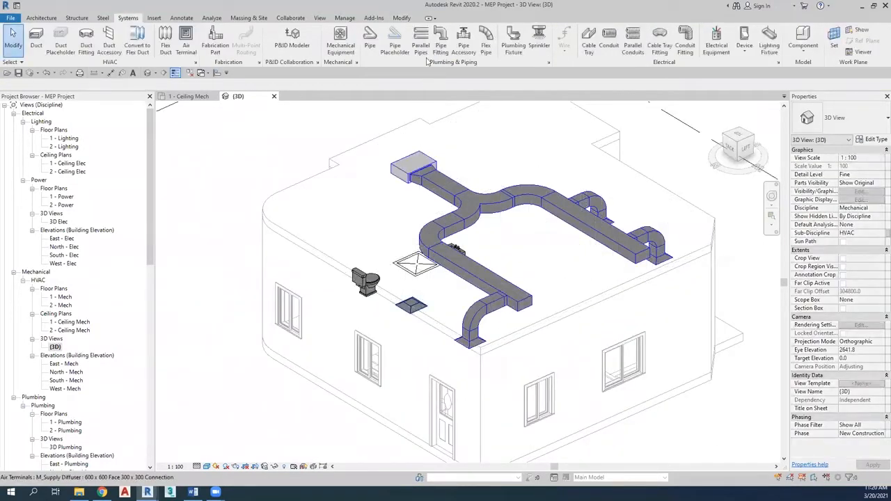
click(411, 305)
click(430, 40)
click(487, 282)
mouse_move(516, 209)
shift+middle_down()
mouse_move(542, 188)
mouse_move(509, 210)
shift+middle_up()
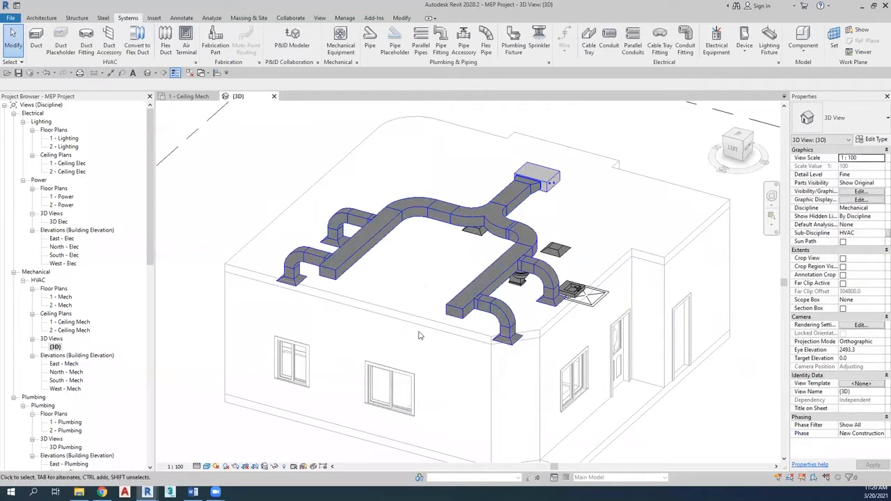
- Cap the open ends of the two long straight branch ducts
scroll(360, 295, up, 2)
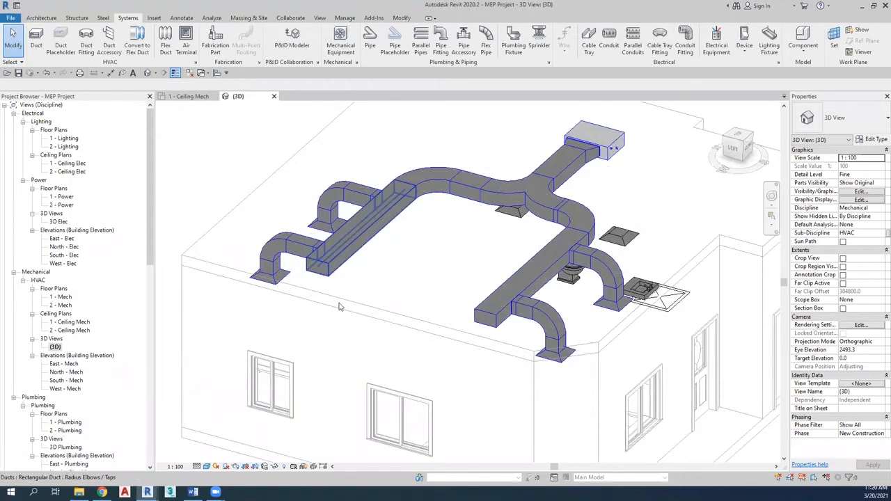
click(328, 255)
right_click(319, 211)
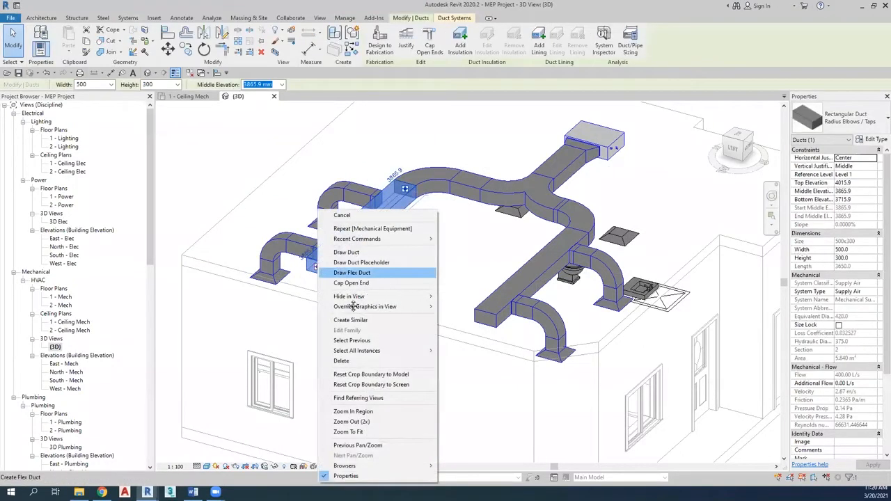
click(531, 362)
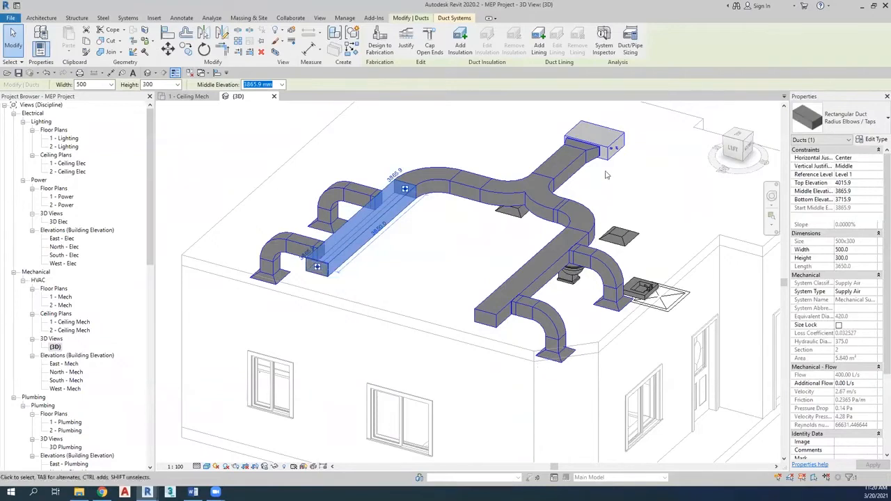
click(606, 175)
scroll(476, 268, up, 5)
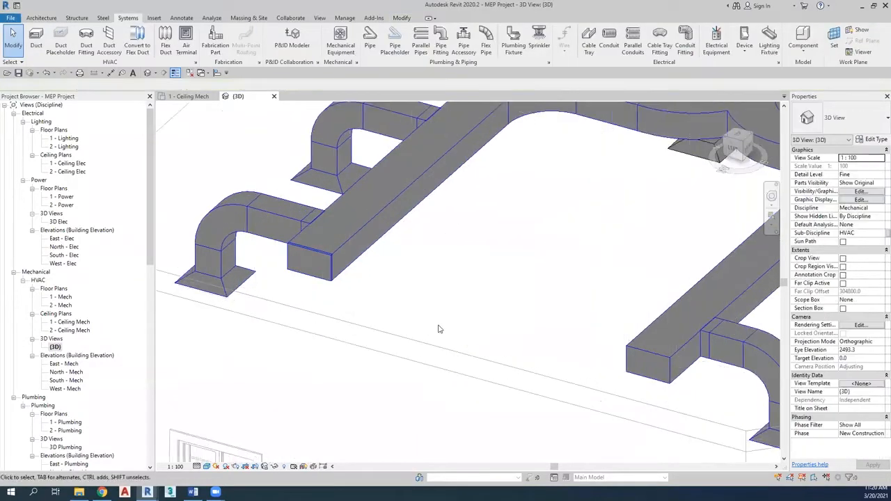
middle_drag(547, 329, 440, 328)
click(604, 284)
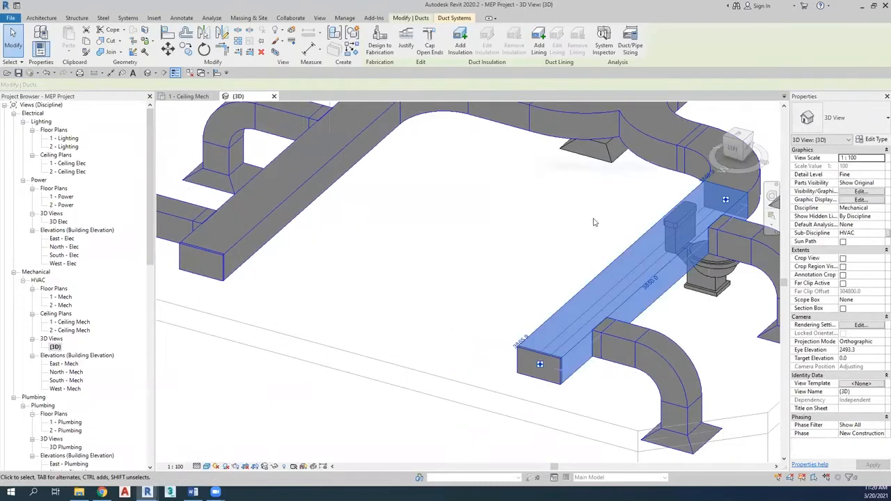
click(464, 284)
- Convert the rigid connections at the four supply diffusers to round flex duct with a maximum length of 1828.8
scroll(477, 296, down, 3)
shift+middle_drag(400, 369, 339, 358)
scroll(356, 357, down, 2)
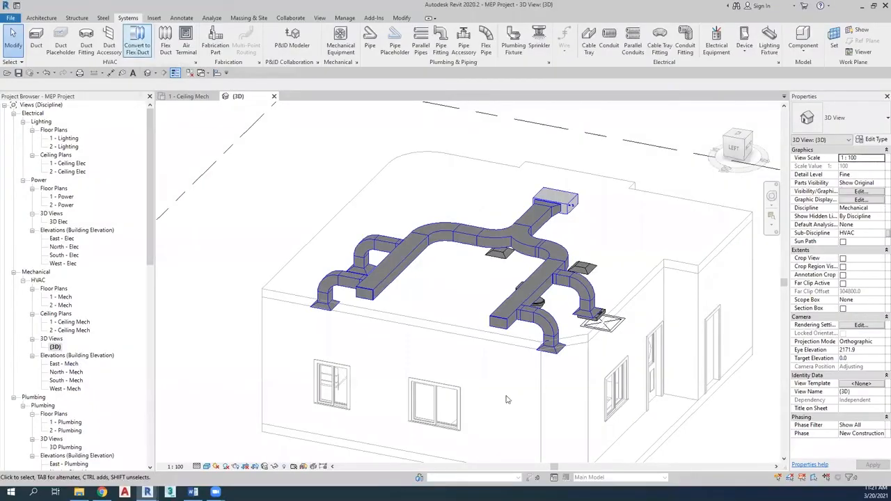
click(572, 362)
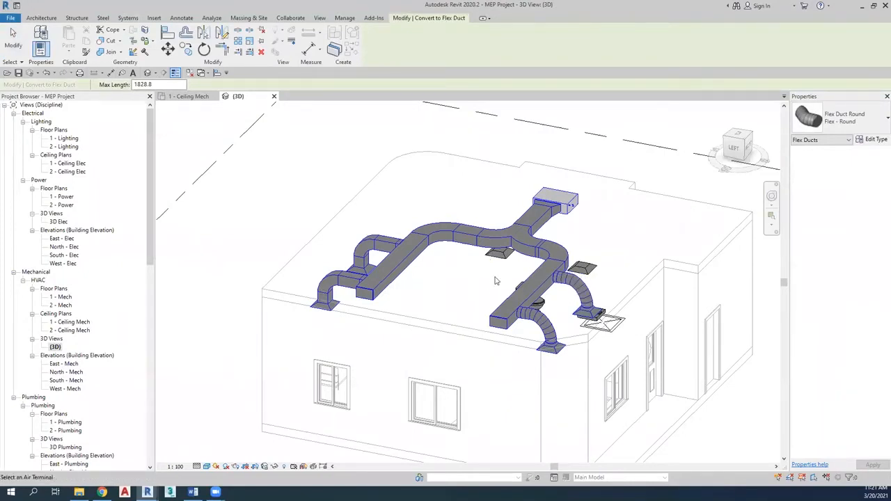
scroll(478, 291, up, 3)
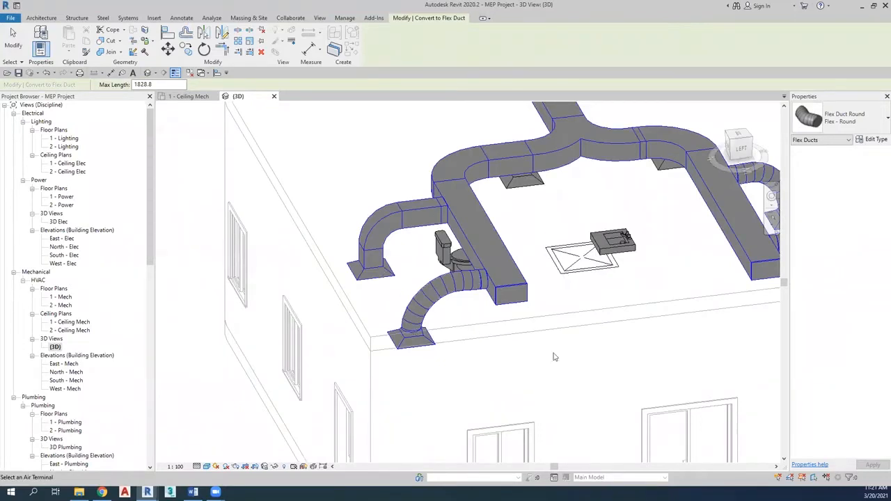
shift+middle_drag(454, 358, 448, 356)
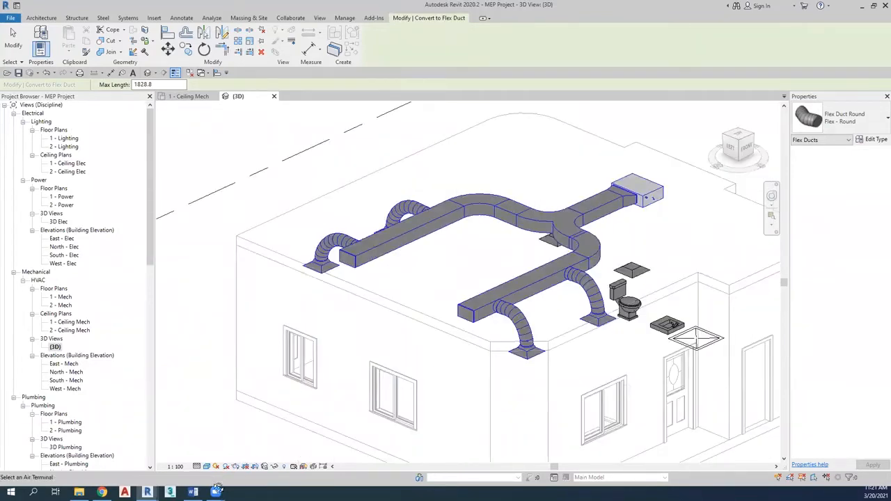
- Switch to the Webinar MEP document in Word and highlight the Insulation item in the Mechanical list
click(193, 492)
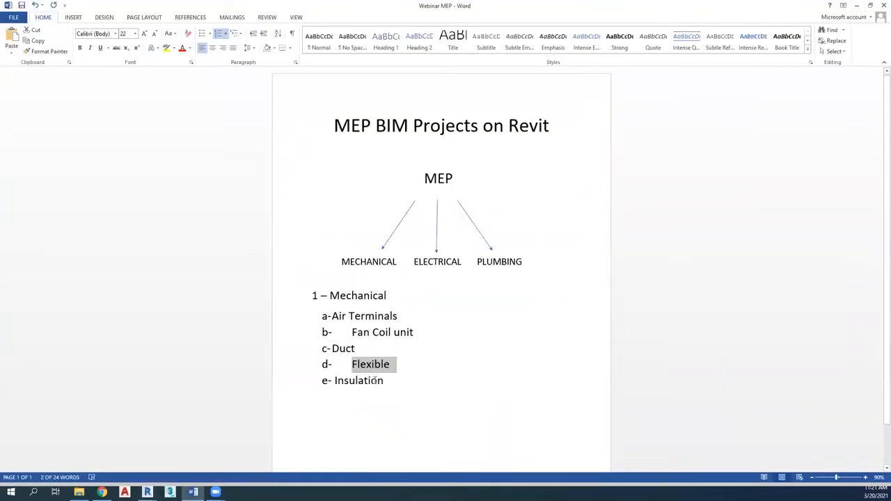
double_click(376, 381)
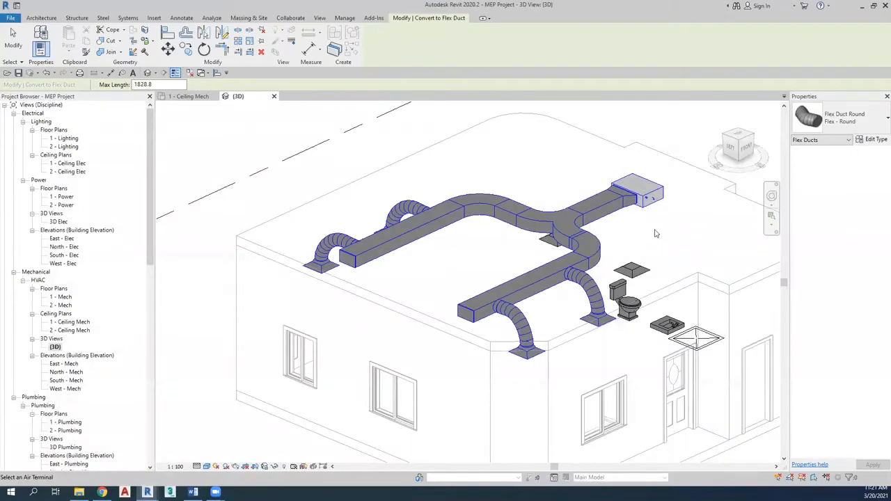
- Switch back to Revit, select the whole supply duct network and filter the selection to Duct Fittings and Ducts only
middle_drag(610, 209, 584, 226)
key(Tab)
key(Tab)
click(583, 227)
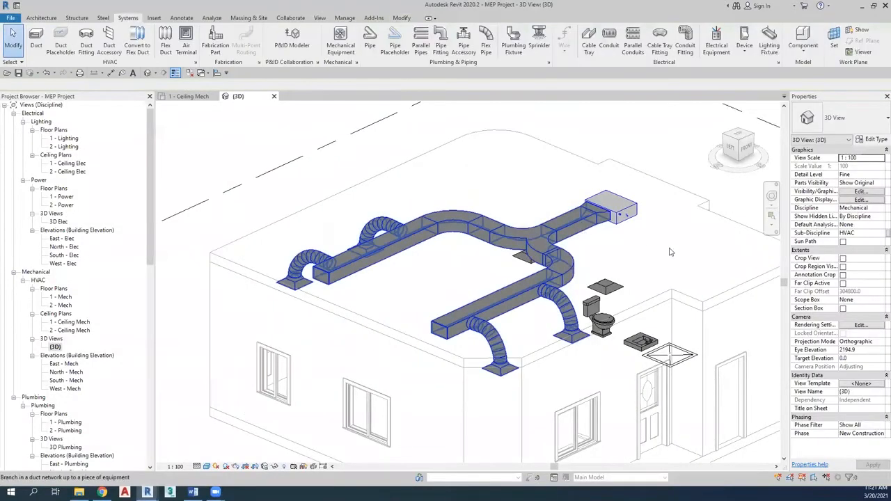
click(500, 44)
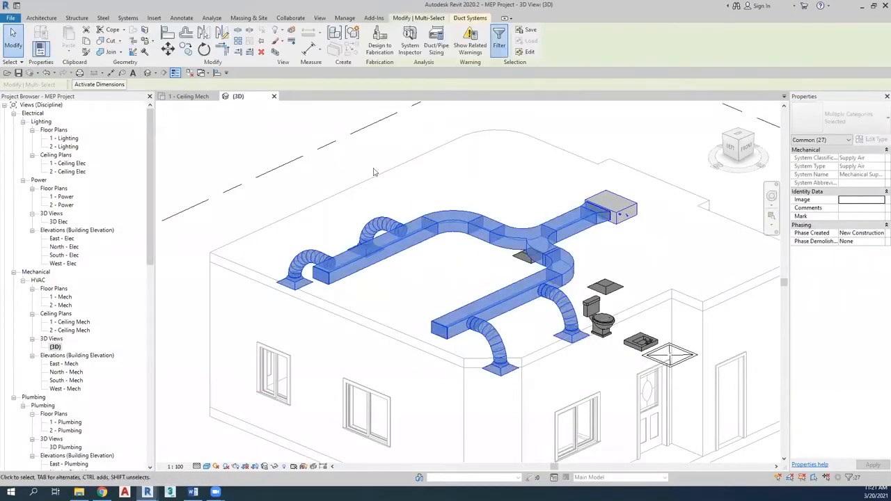
click(241, 129)
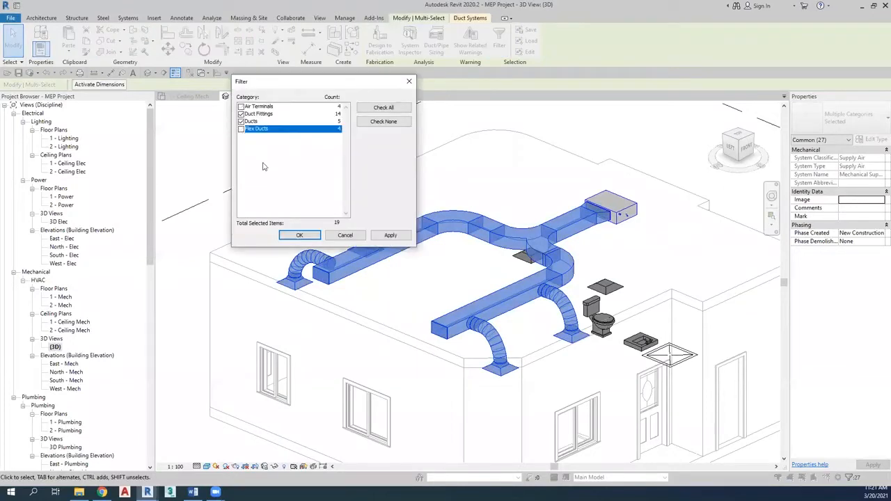
click(300, 235)
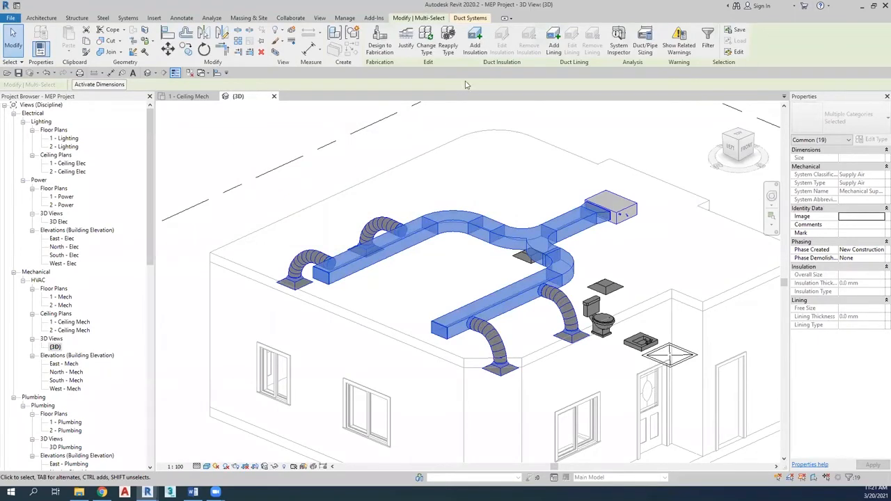
- Add Rigid Fiber Board insulation with a thickness of 25 mm to the selected ducts and fittings
click(475, 45)
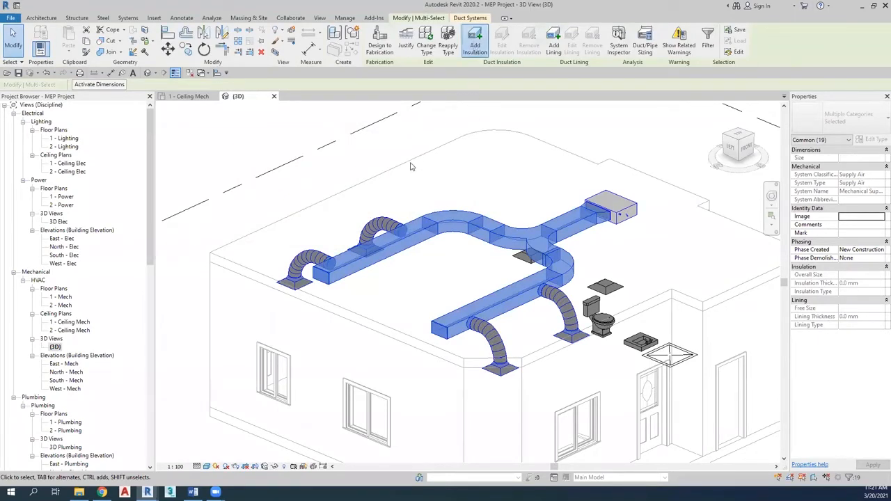
click(390, 160)
click(380, 168)
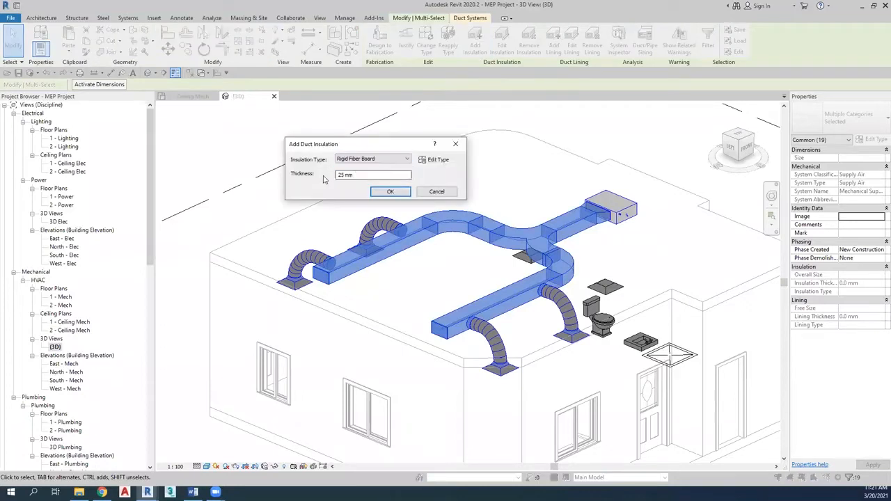
key(Tab)
click(391, 194)
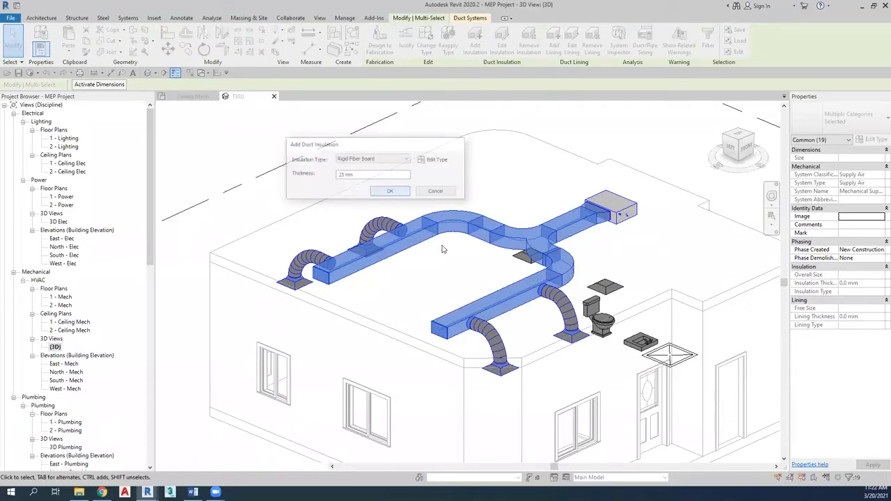
click(495, 272)
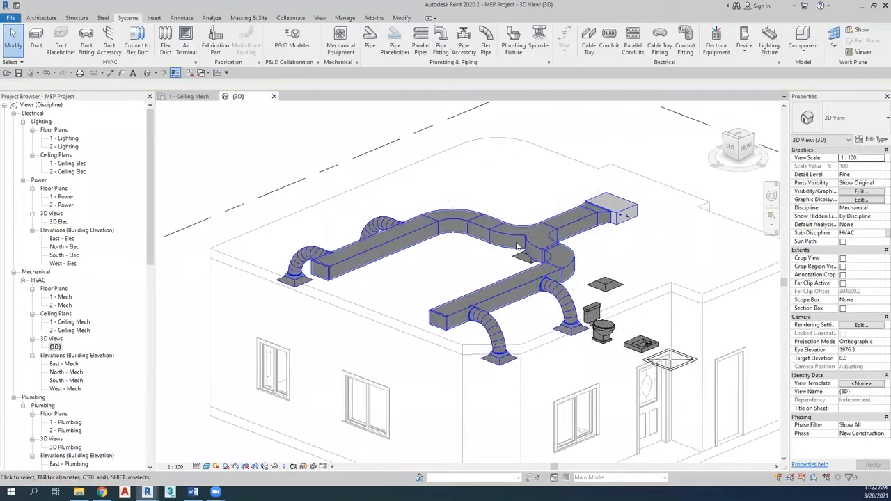
- Add duct lining to the straight main duct between the fan coil unit and the wye fitting
scroll(515, 192, up, 5)
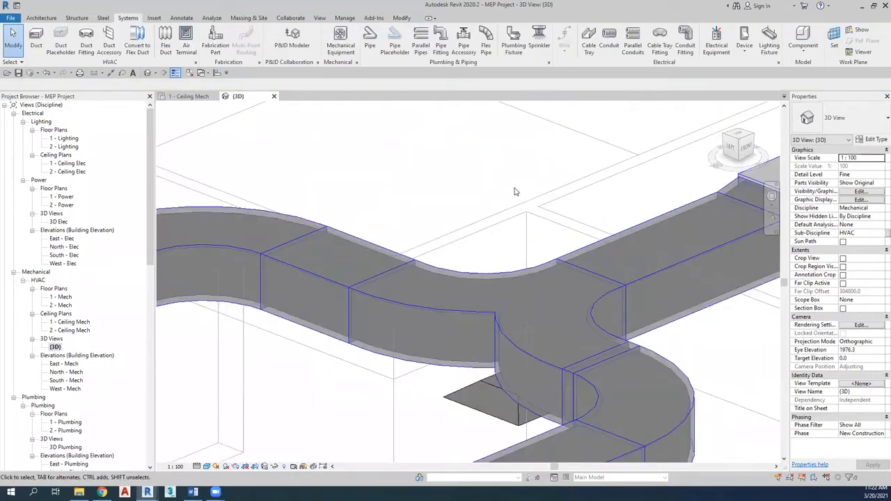
scroll(516, 192, down, 3)
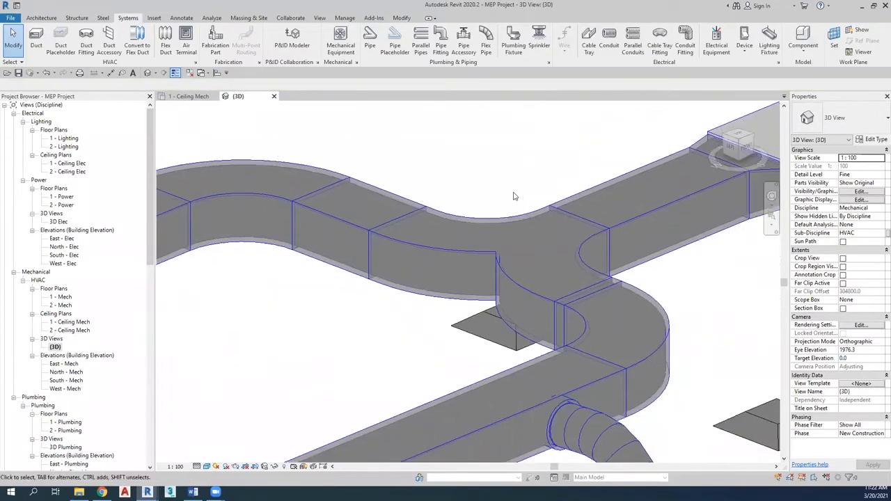
scroll(515, 196, down, 3)
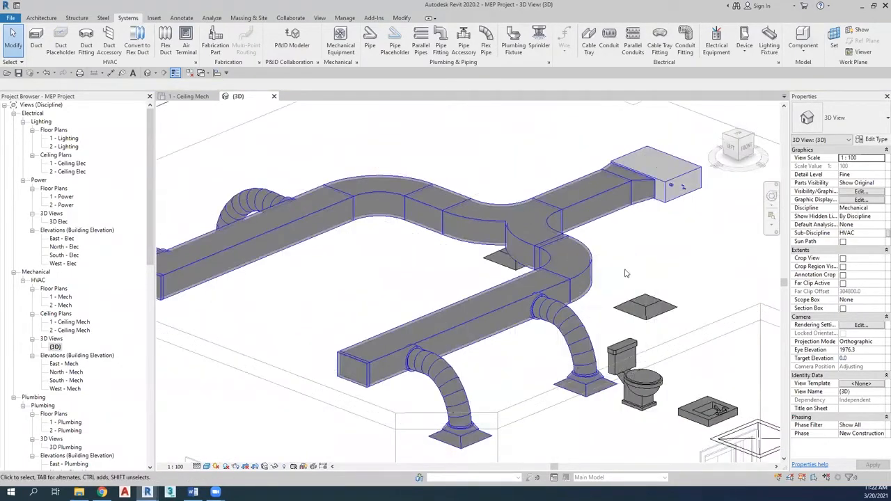
scroll(625, 273, down, 3)
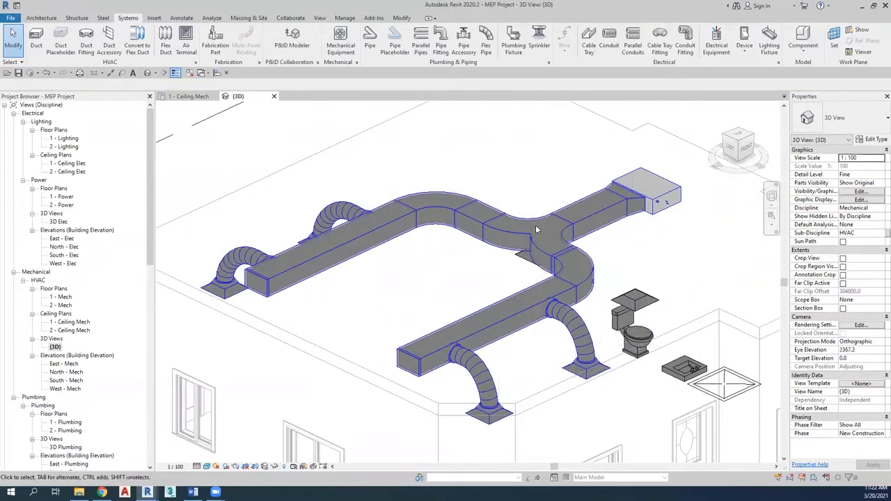
middle_drag(566, 223, 526, 231)
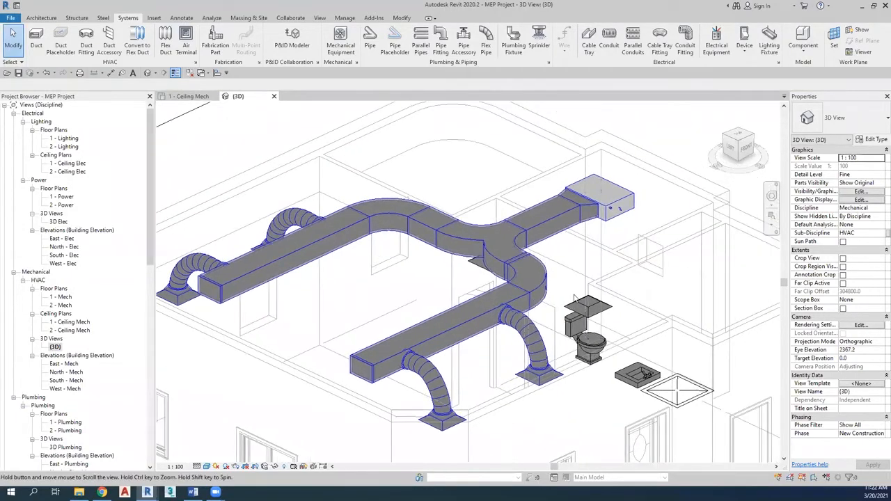
click(525, 226)
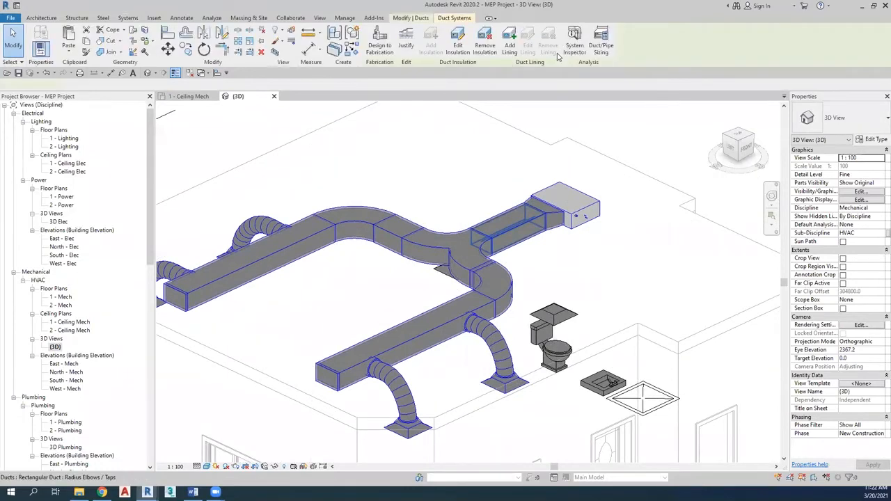
scroll(557, 219, up, 3)
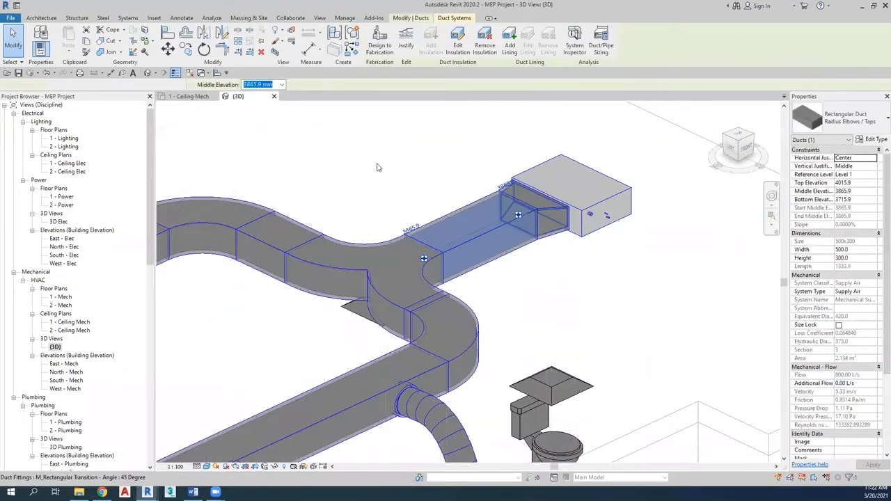
click(554, 42)
key(Return)
key(Escape)
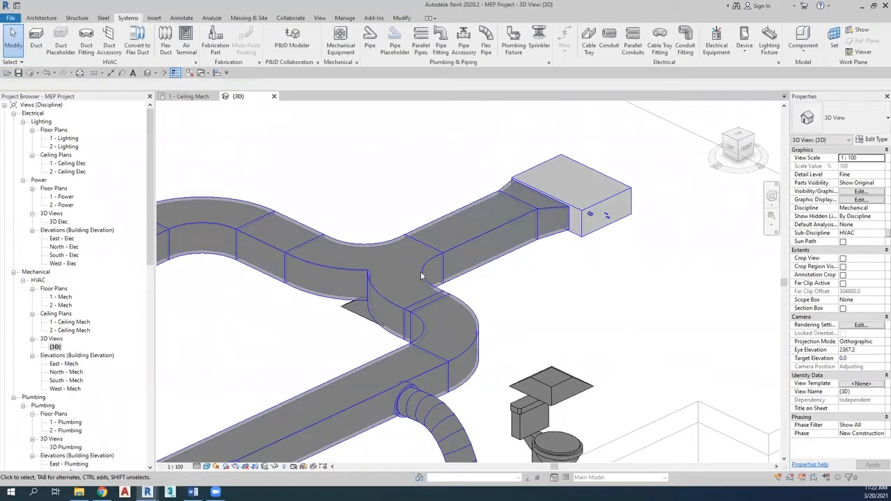
- Delete the wye fitting at the main duct and examine the insulation and lining at the exposed duct end
click(421, 249)
click(362, 359)
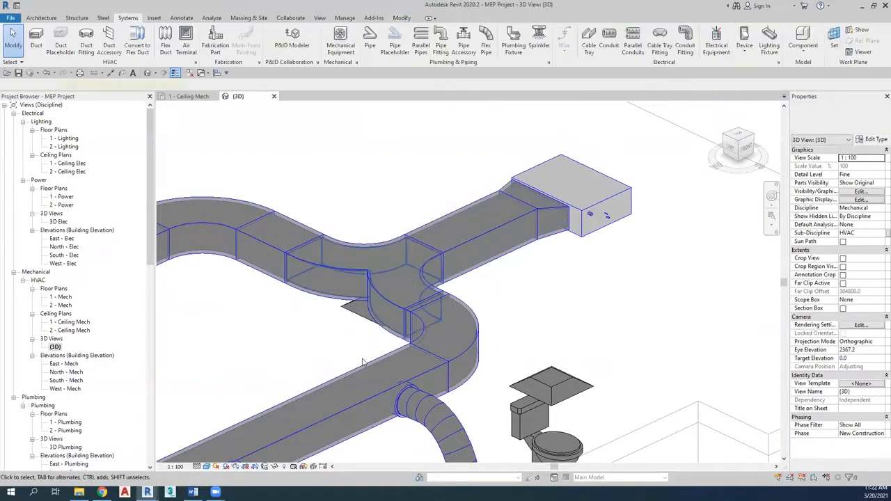
scroll(401, 212, up, 3)
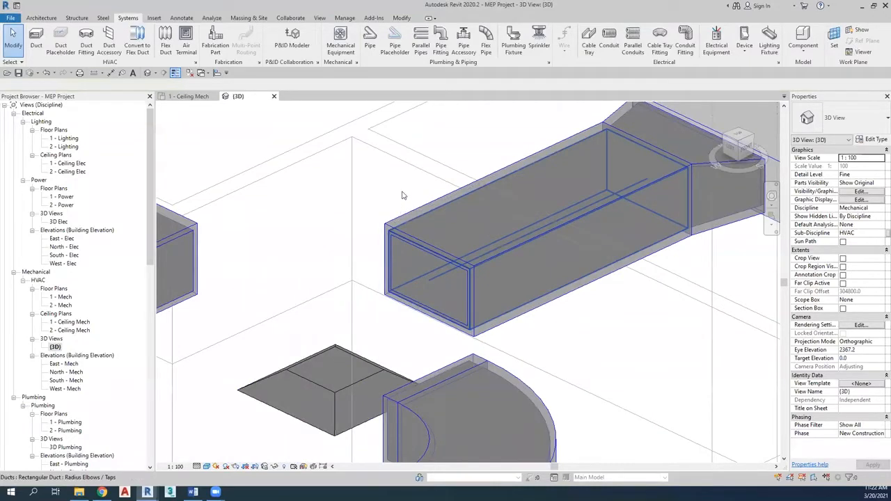
scroll(402, 192, up, 4)
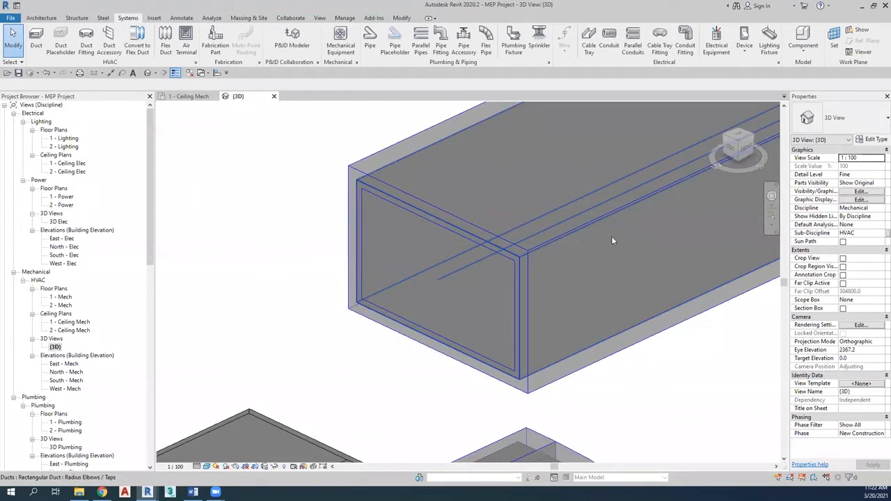
scroll(613, 241, down, 5)
scroll(613, 241, down, 1)
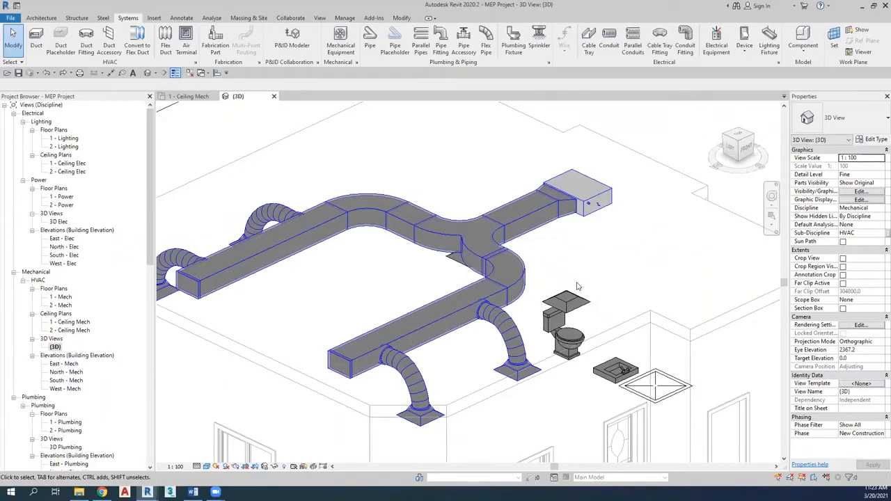
scroll(577, 286, down, 2)
shift+middle_drag(583, 268, 594, 290)
scroll(594, 290, down, 1)
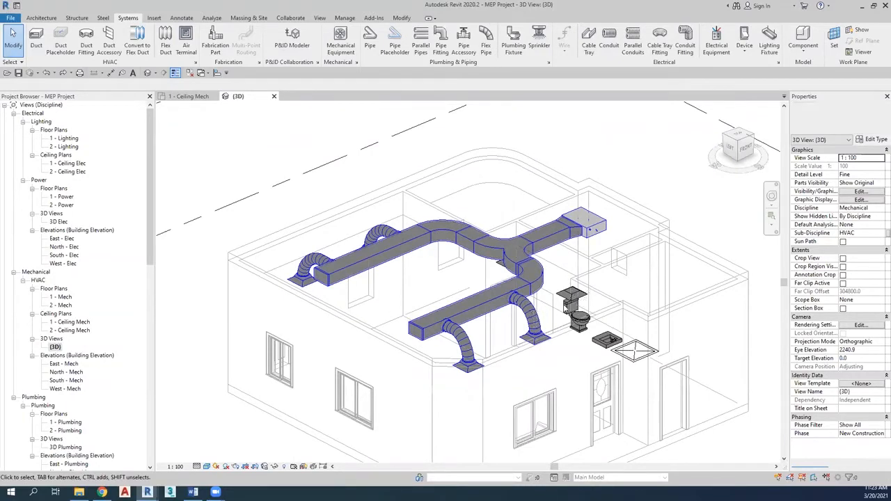
shift+middle_drag(592, 284, 522, 306)
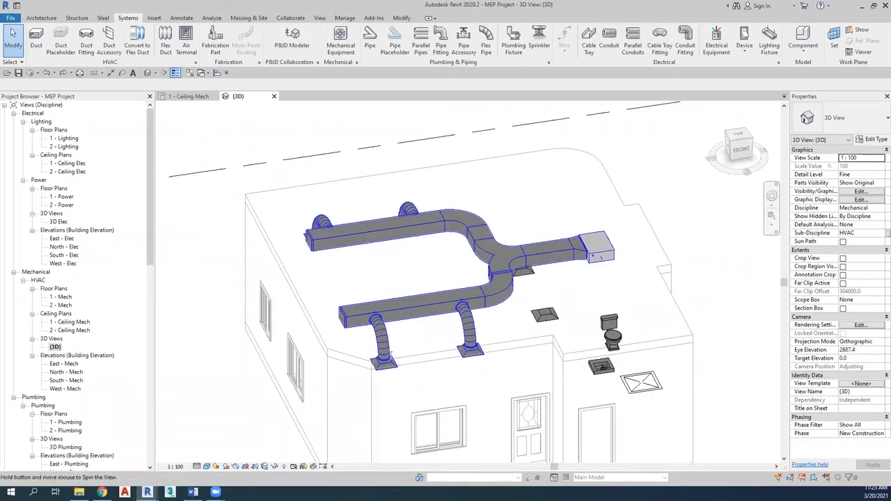
shift+middle_drag(384, 403, 407, 394)
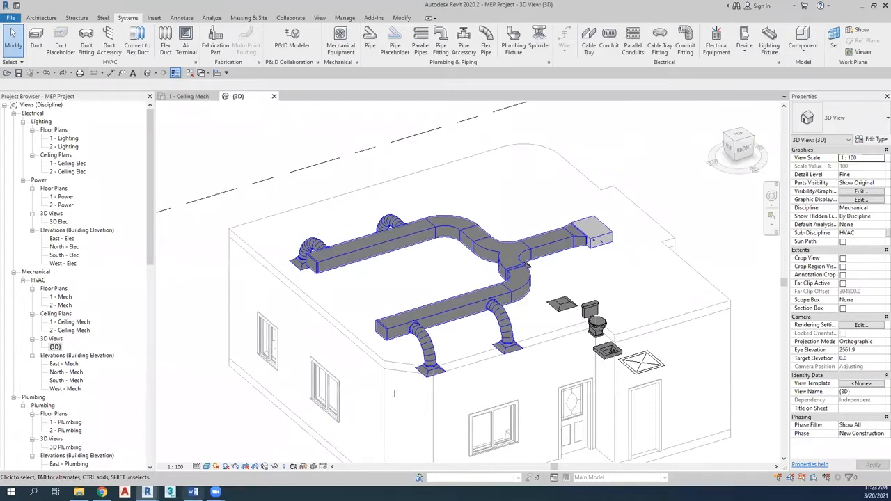
- Switch to the Webinar MEP document in Word and insert a page break after the Insulation item
key(alt+Tab)
key(ctrl+Return)
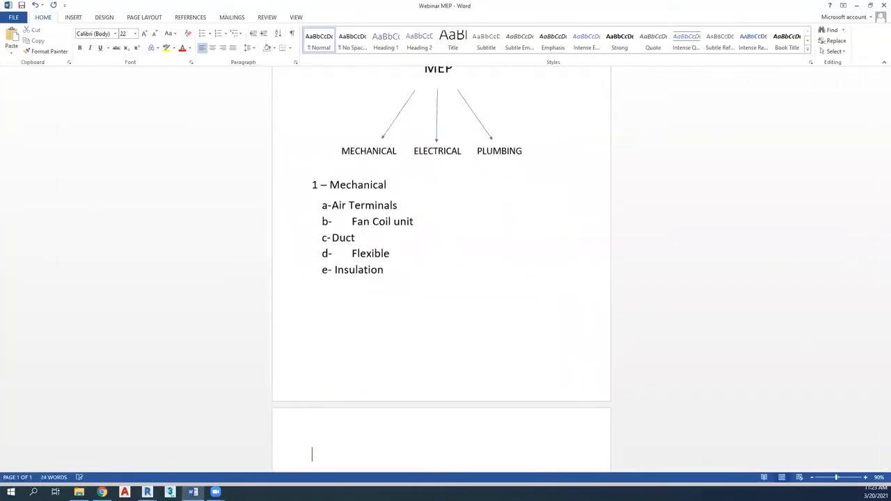
- Add the section heading "2- Plumbing" on the new page of the outline
text(2- P)
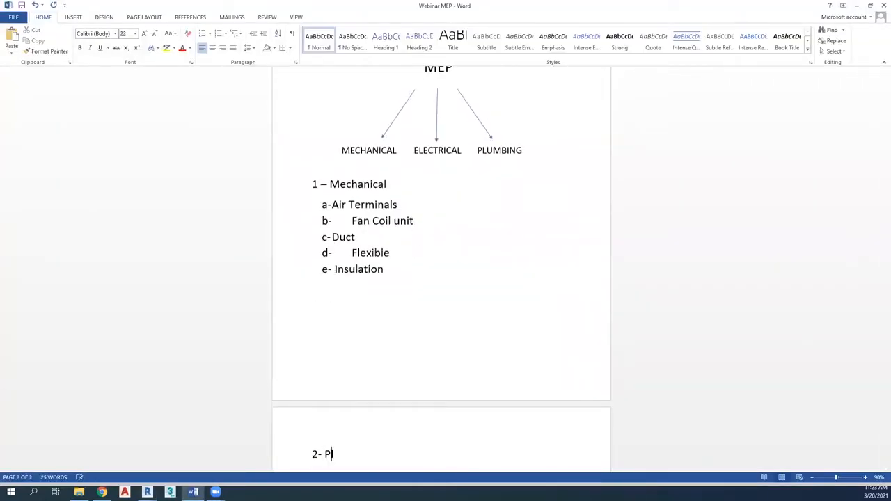
text(lumbing)
key(Return)
- Add "Plumbing fixtures" as list item a beneath the Plumbing heading
text(a-)
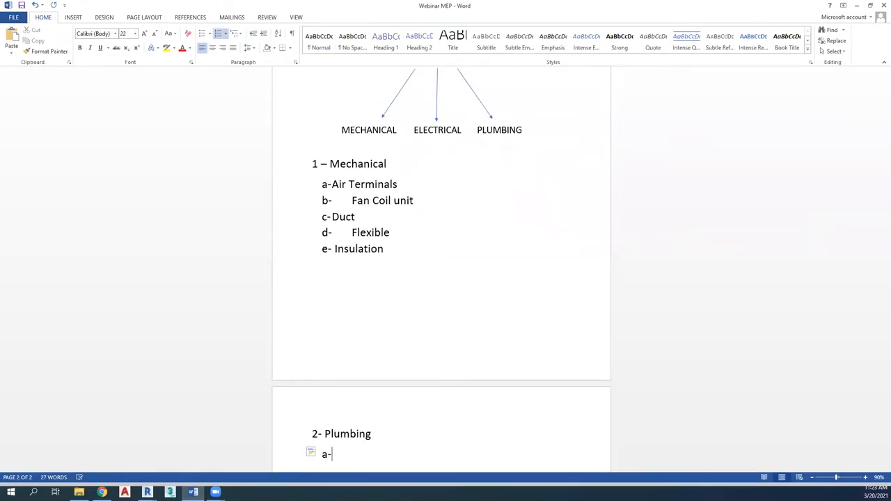
text(Plumbing fuictures)
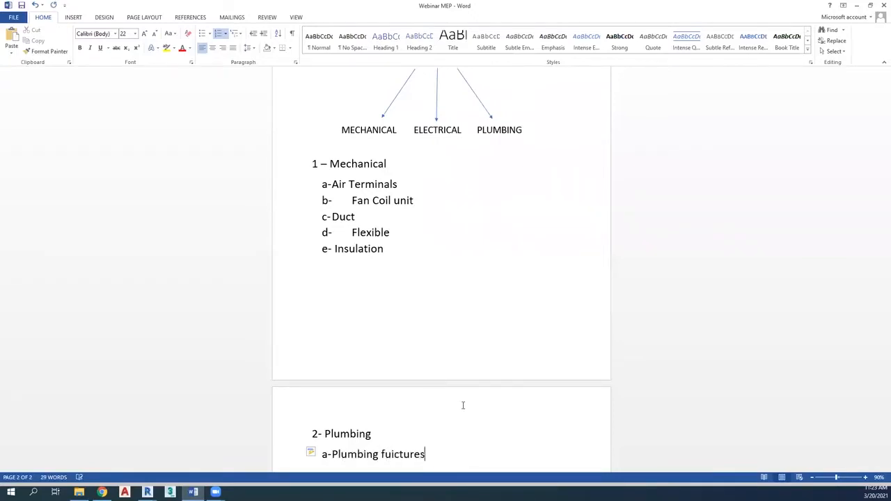
key(BackSpace)
key(BackSpace)
key(BackSpace)
key(BackSpace)
key(BackSpace)
key(BackSpace)
key(BackSpace)
key(BackSpace)
text(ixture)
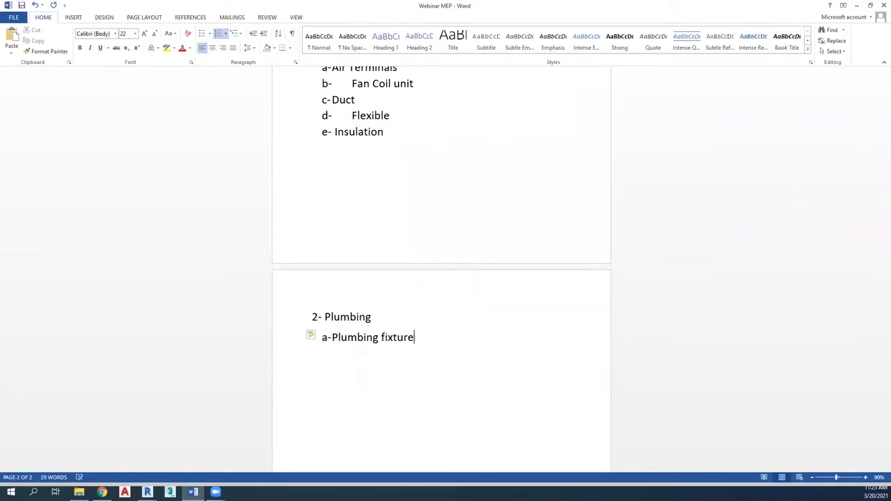
text(s)
scroll(483, 356, down, 1)
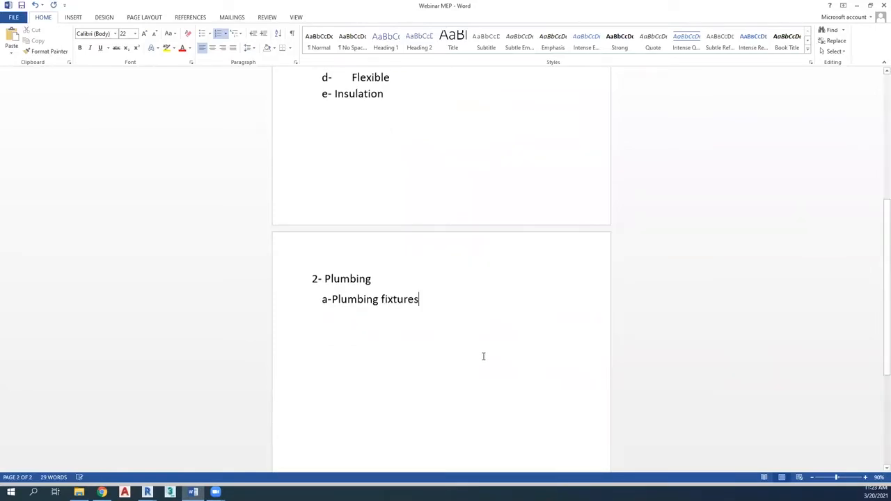
- Add "Sanitary pipes" and "Domestic cold and hot water pipes" as items b and c of the Plumbing list
key(Return)
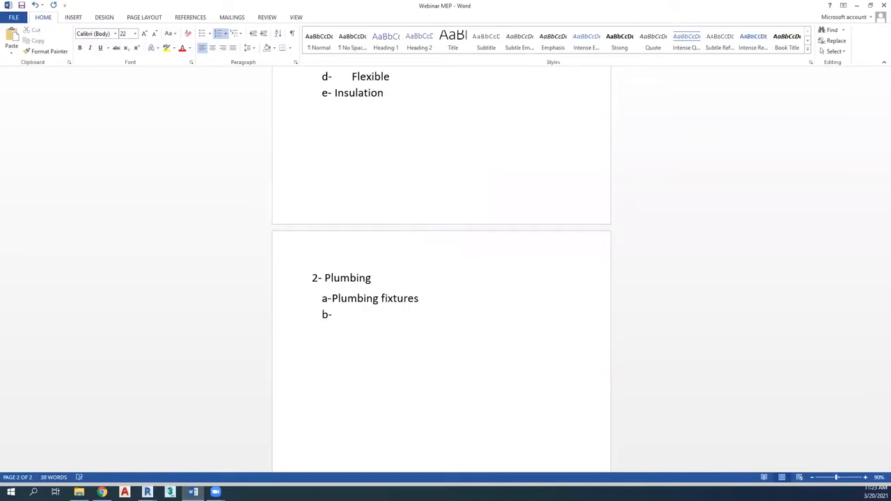
text(Sanitary pipes)
key(Return)
text(c-Domes)
text(tic )
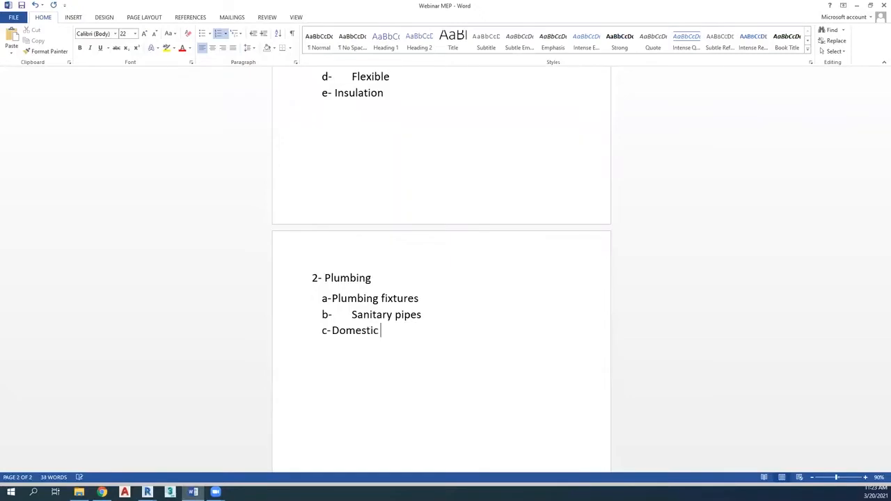
text(cold and hot water pipes)
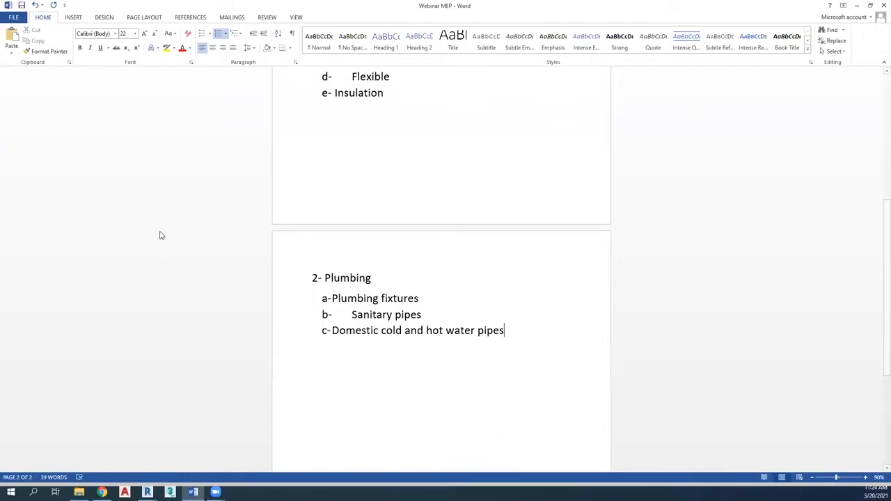
- Switch to the MEP Project in Revit and open the 1 - Plumbing floor plan
key(alt+Tab)
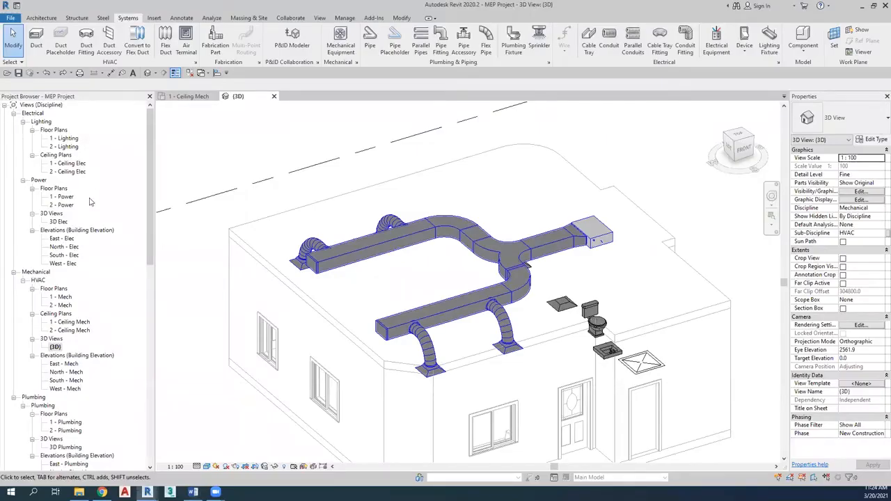
scroll(64, 323, down, 1)
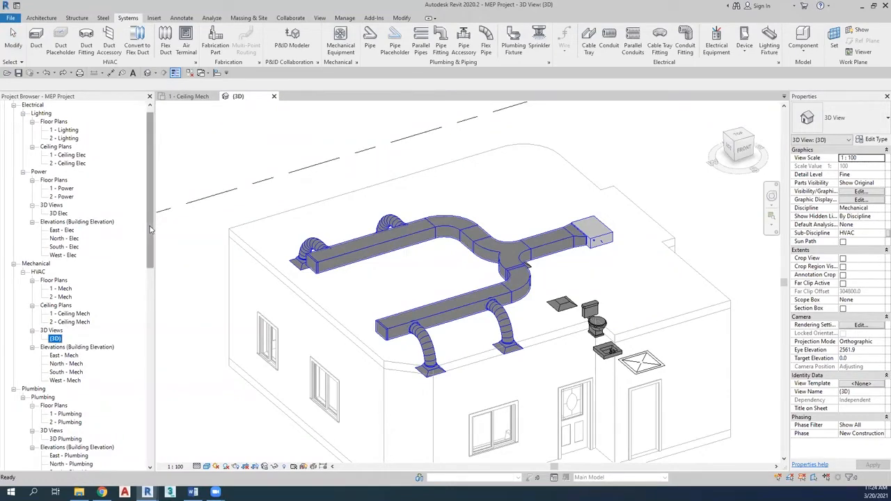
scroll(66, 412, up, 1)
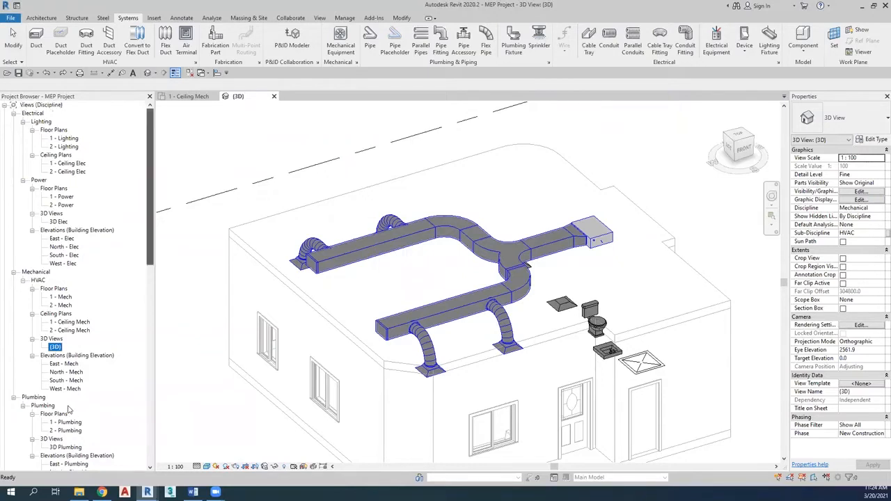
click(63, 413)
scroll(70, 400, down, 4)
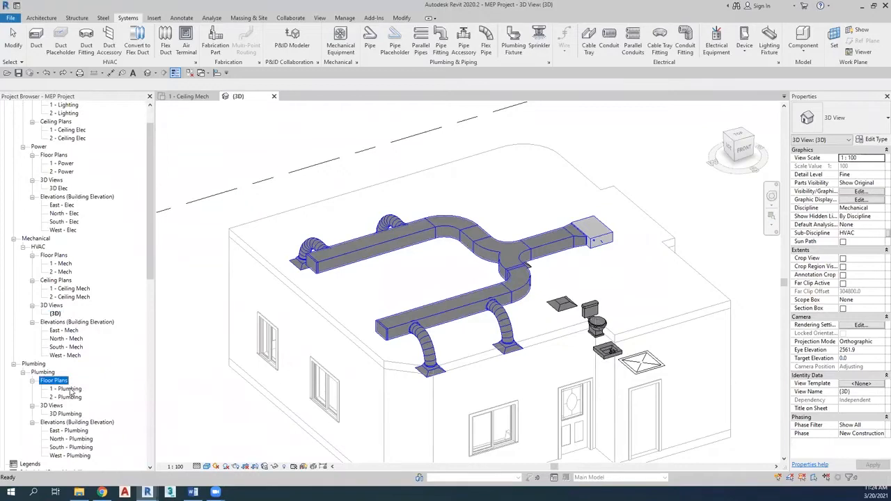
double_click(70, 389)
- Use Copy/Monitor on the linked Architectural Apartment model to copy the bathroom's water closet and lavatory into the project
scroll(495, 291, up, 3)
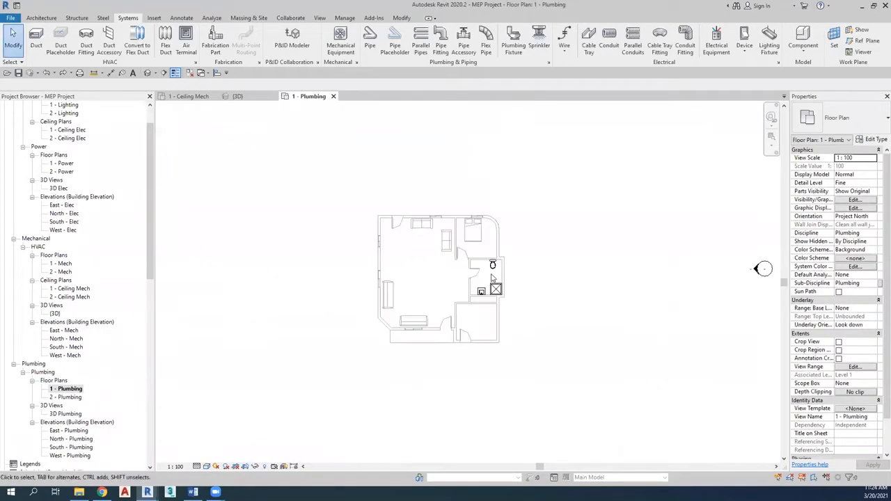
scroll(471, 240, up, 3)
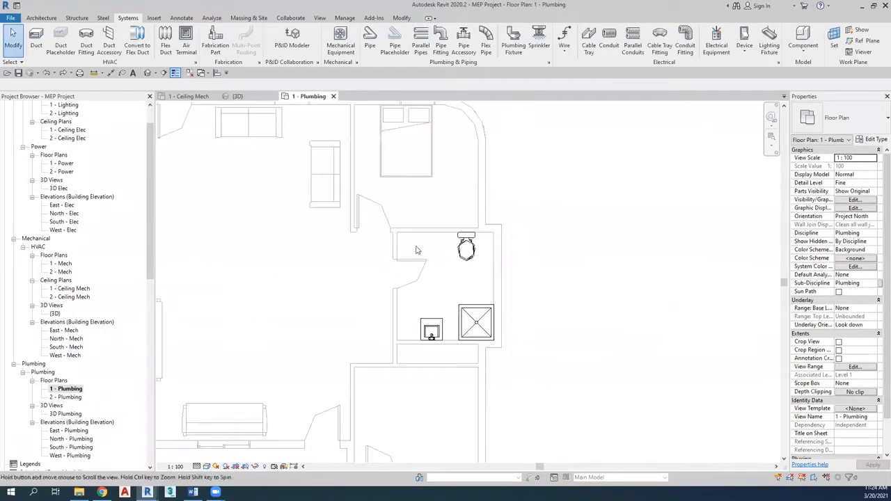
scroll(454, 276, up, 2)
scroll(443, 245, up, 2)
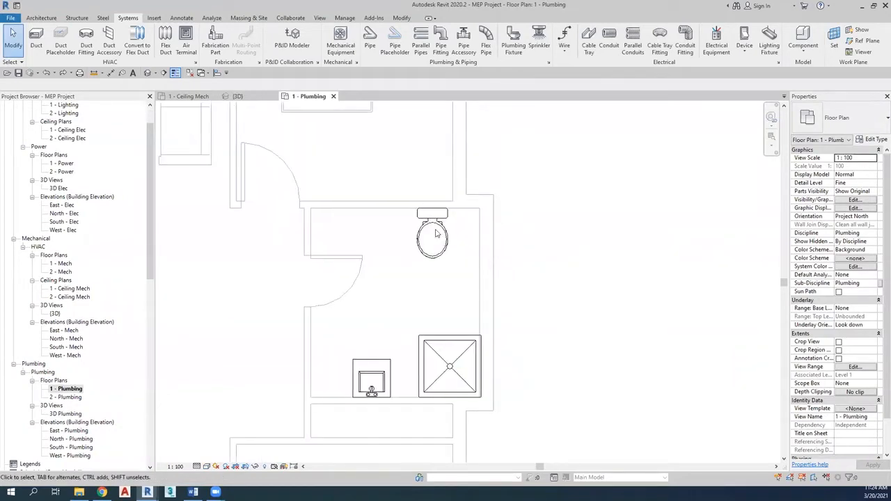
key(ctrl)
click(292, 18)
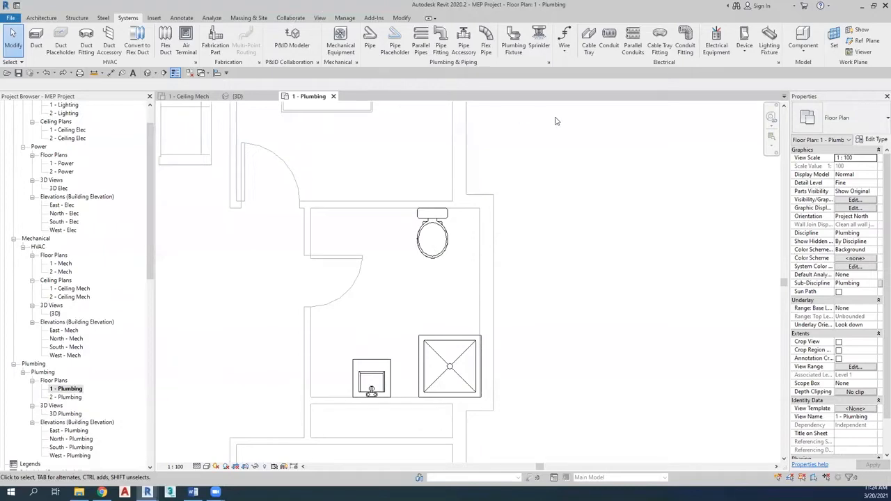
click(427, 47)
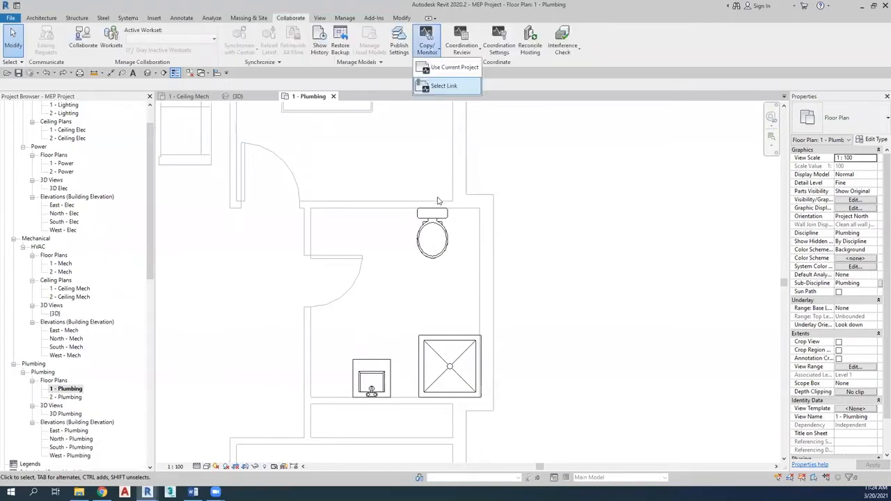
click(438, 200)
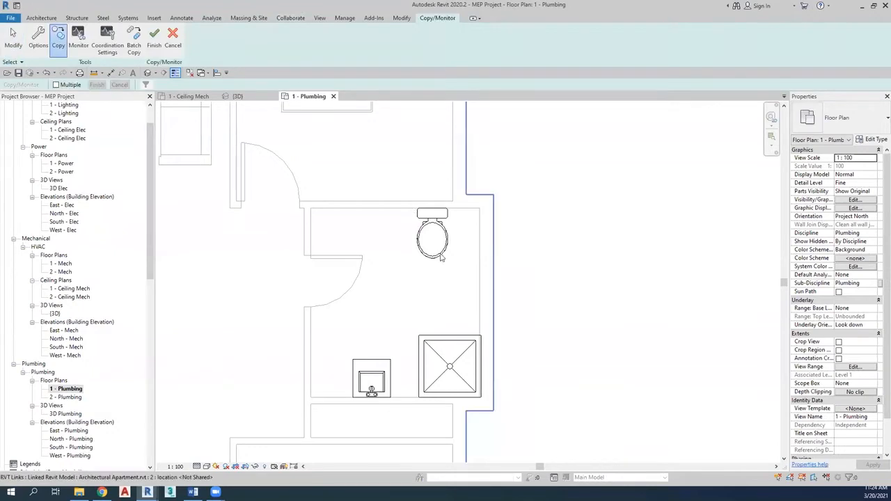
click(439, 252)
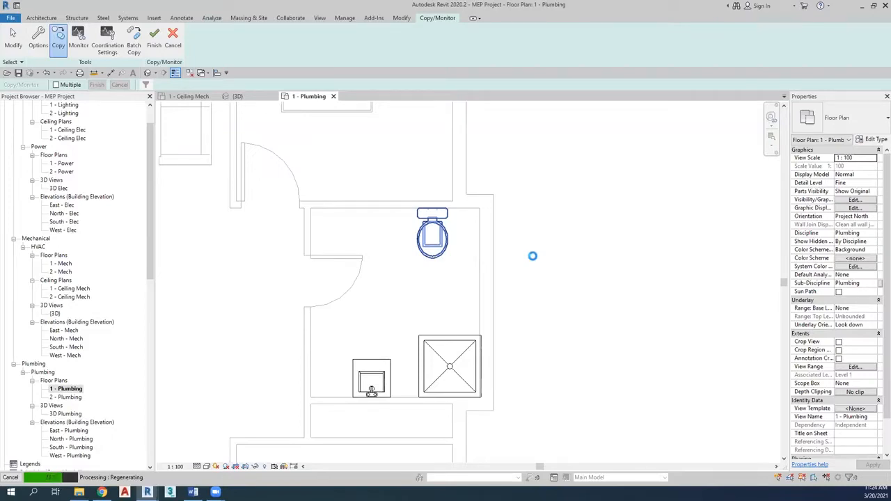
click(418, 245)
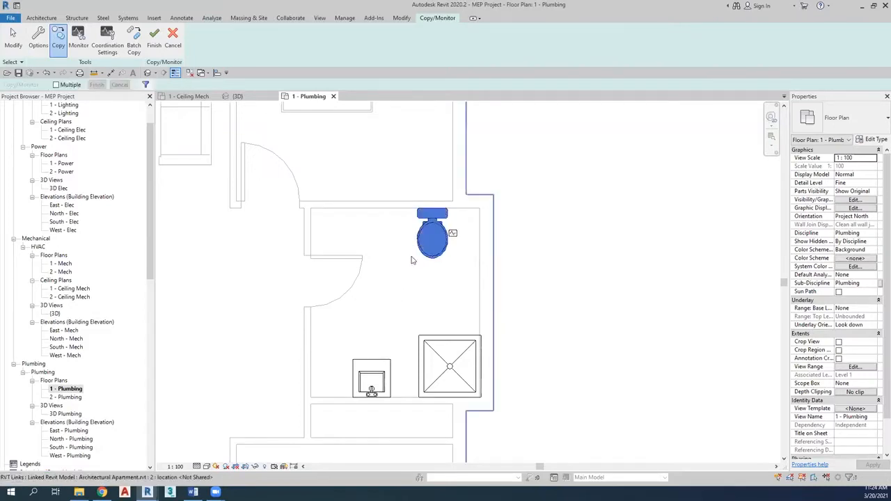
click(385, 361)
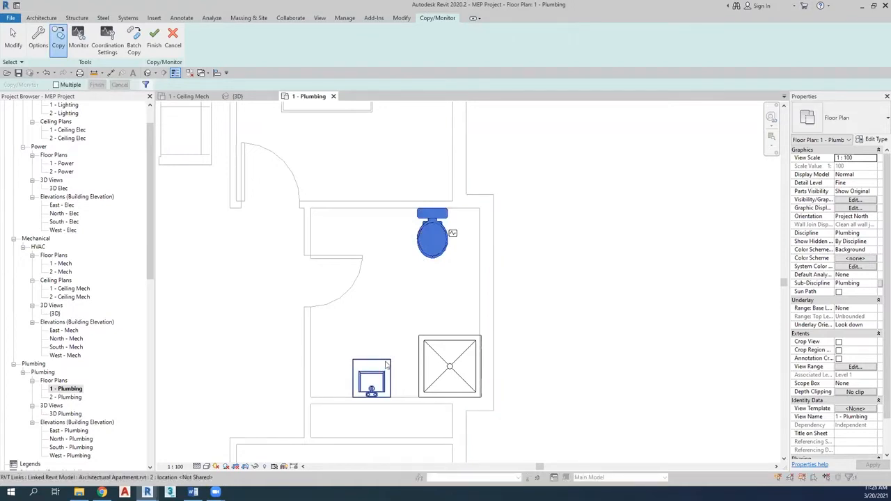
click(386, 363)
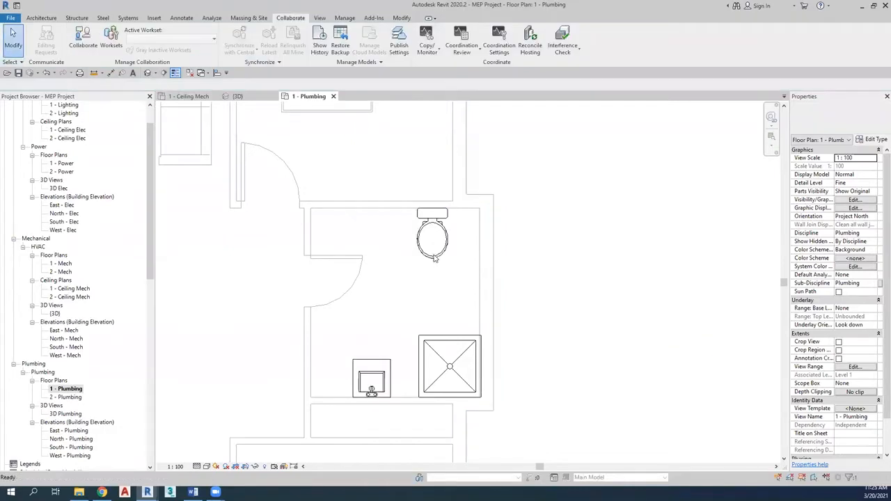
- Select the copied water closet and examine its water inlet and drain outlet connectors
click(432, 255)
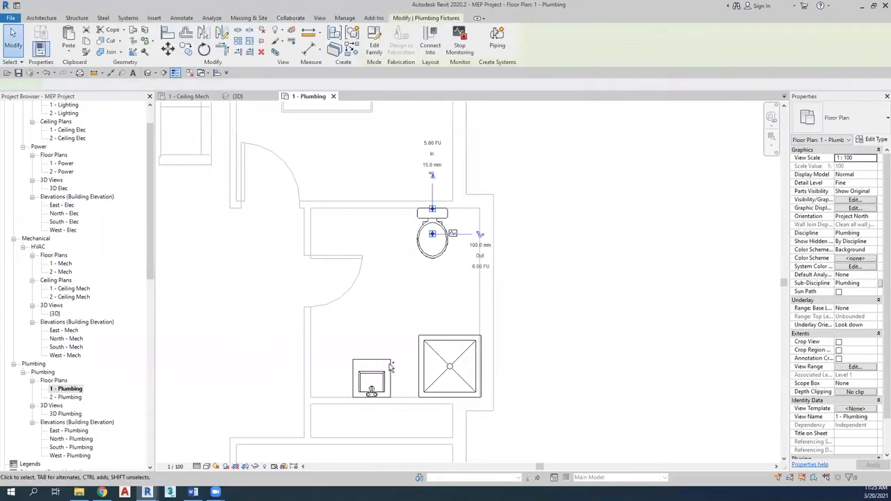
click(494, 348)
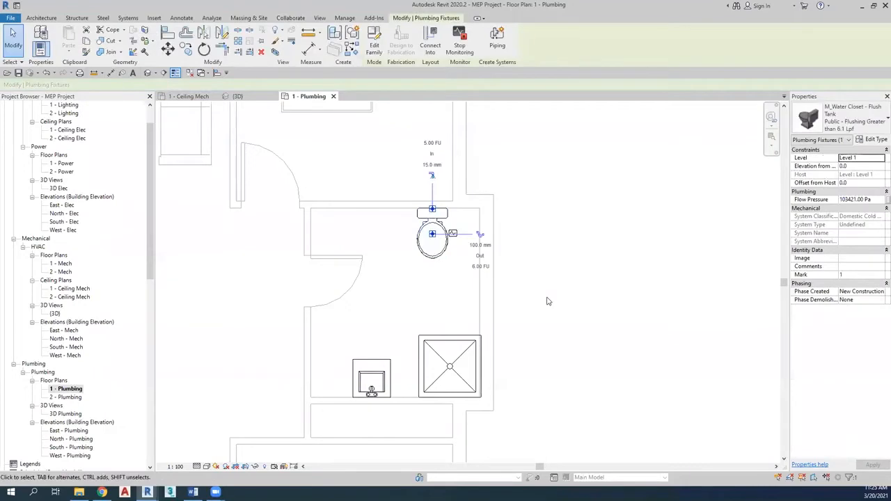
scroll(471, 173, up, 1)
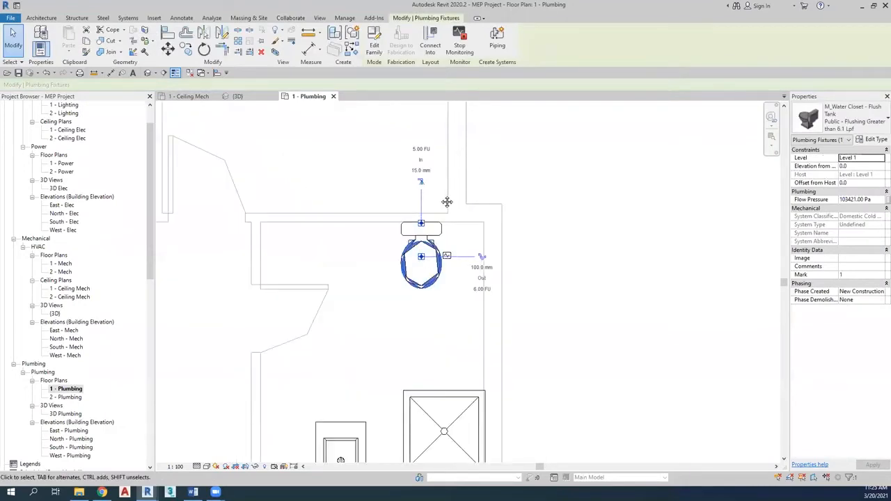
scroll(447, 202, up, 1)
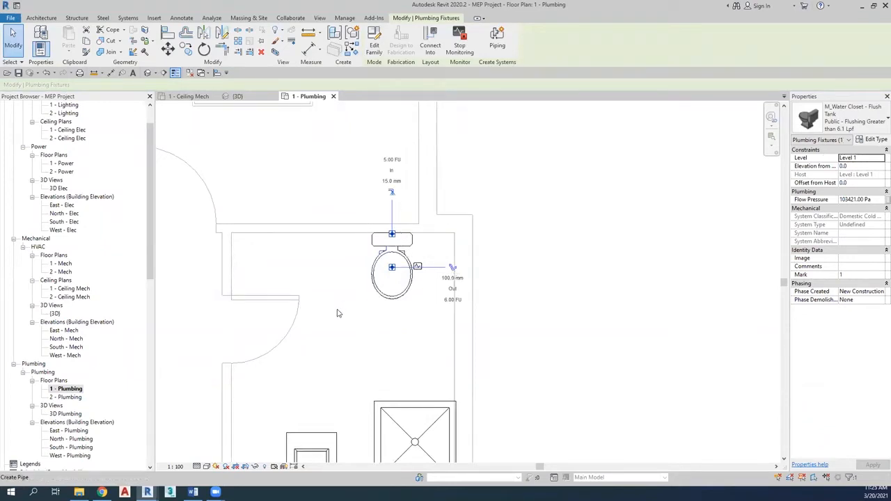
scroll(339, 311, down, 2)
- Select the copied lavatory and examine its two water inlets and drain outlet connector
click(330, 361)
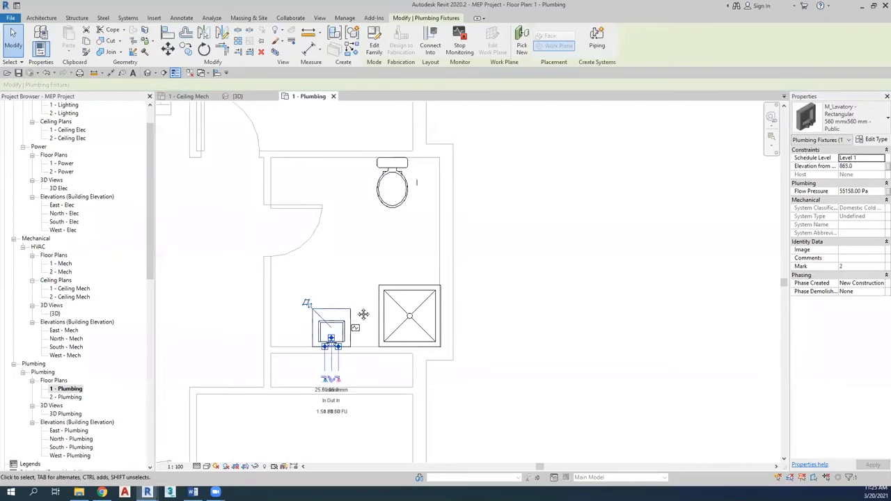
scroll(354, 343, up, 3)
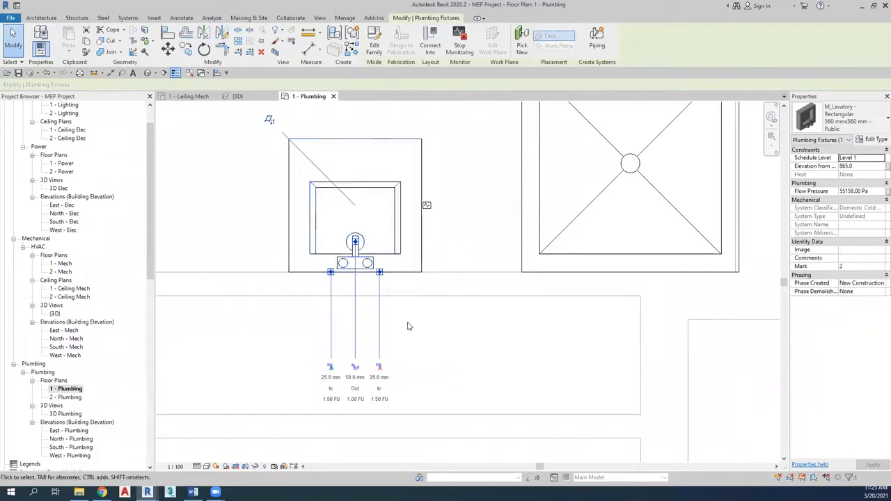
scroll(391, 310, down, 2)
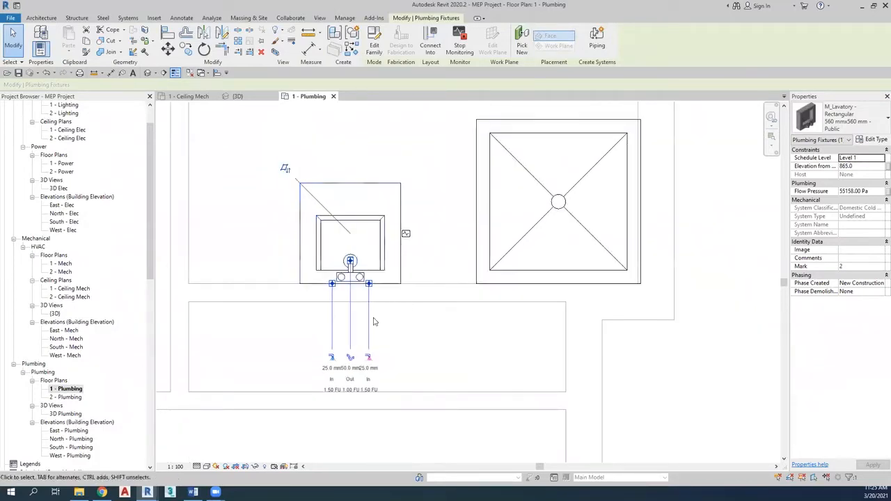
scroll(416, 308, down, 1)
middle_drag(360, 342, 341, 369)
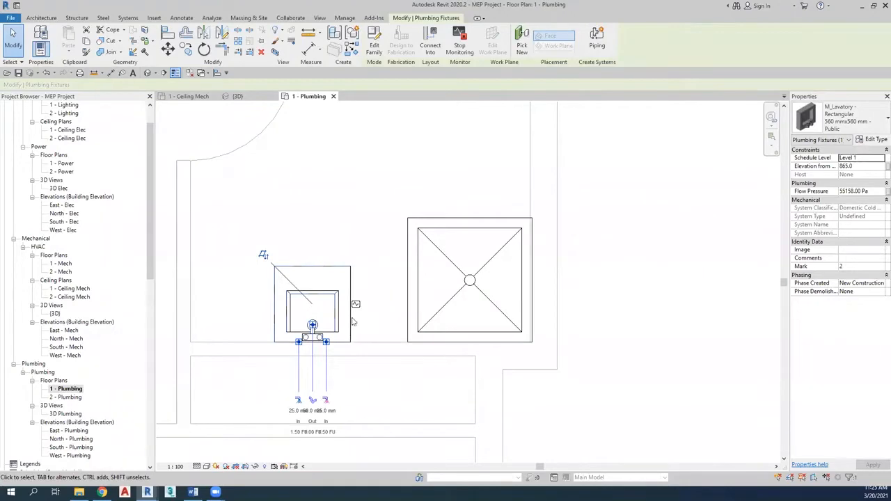
- Draw a 25 mm PPR hot water pipe from the lavatory's hot inlet into the wall cavity and about 577 mm toward the shower side
scroll(345, 341, up, 1)
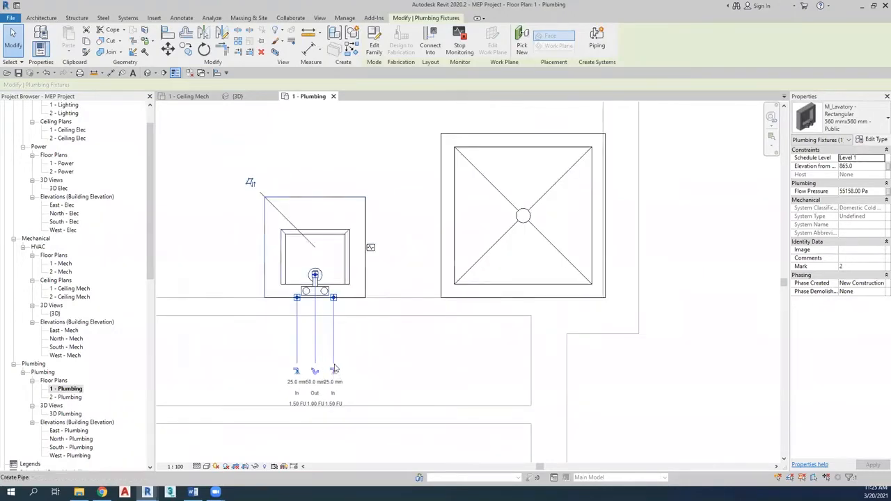
click(335, 329)
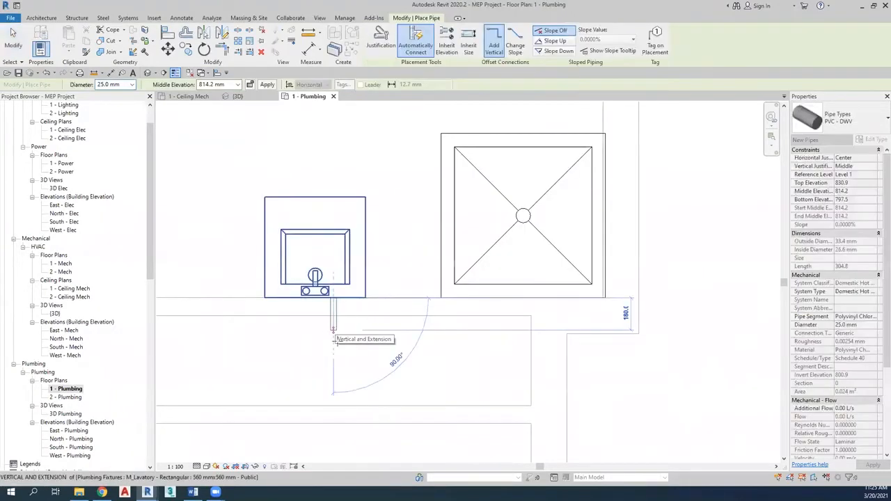
click(868, 124)
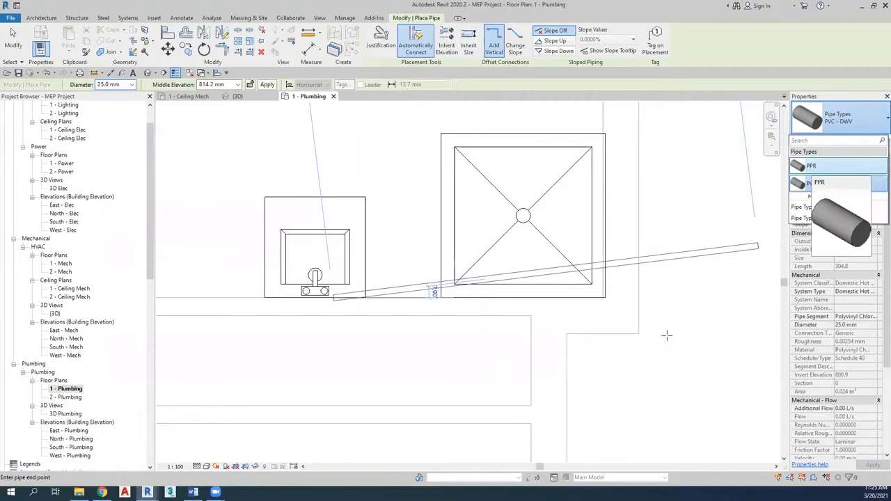
middle_drag(310, 356, 304, 355)
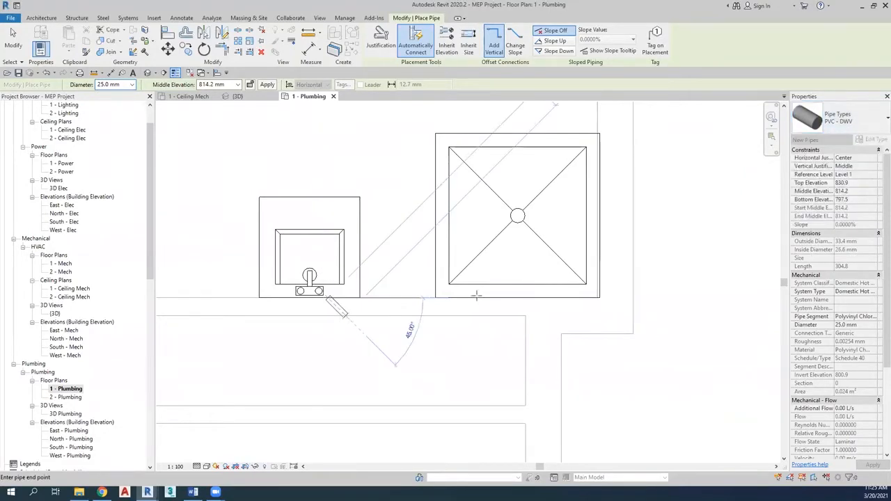
click(851, 126)
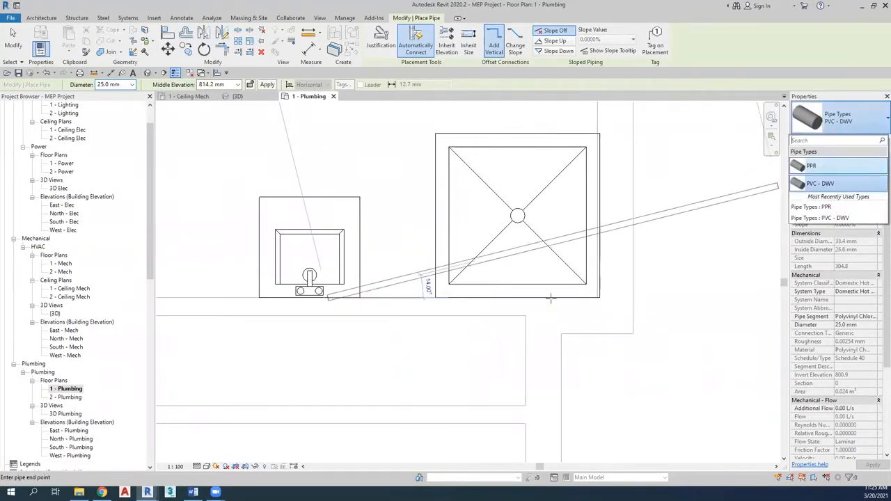
click(826, 167)
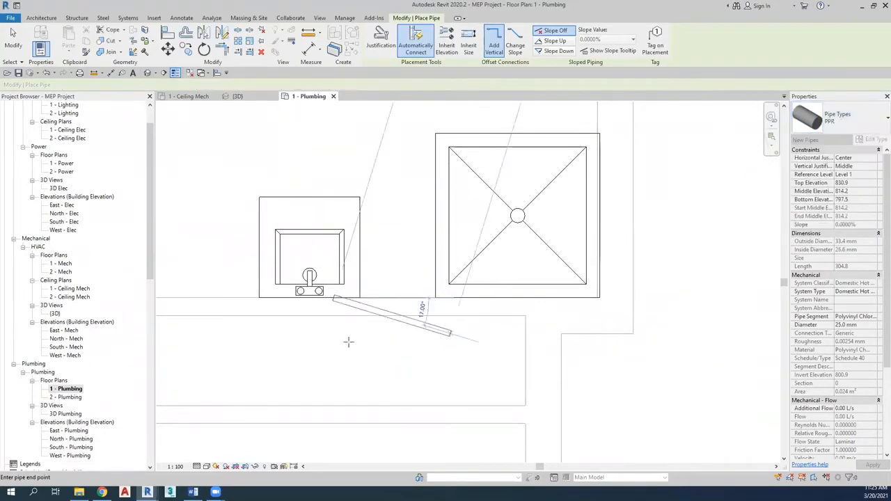
click(446, 333)
key(Escape)
key(Escape)
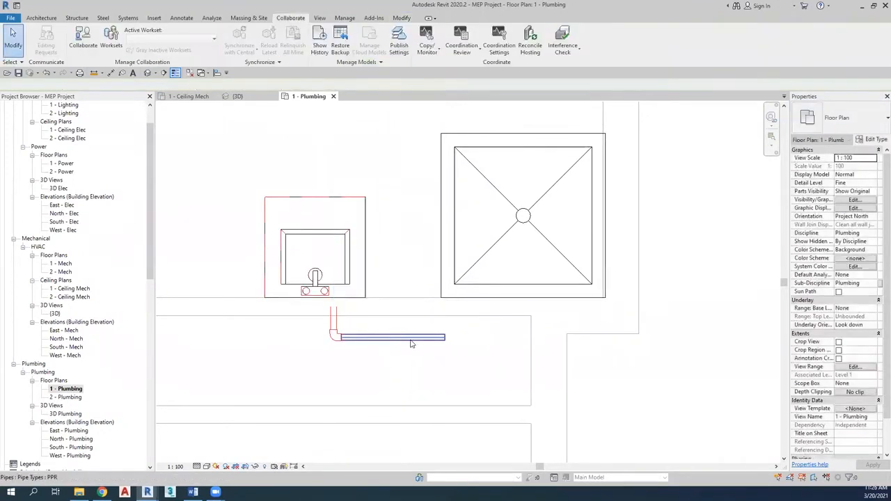
- Check the hot water pipe's properties and draw a parallel 25 mm PPR pipe, about 780 mm long, from the lavatory's cold water inlet
click(439, 338)
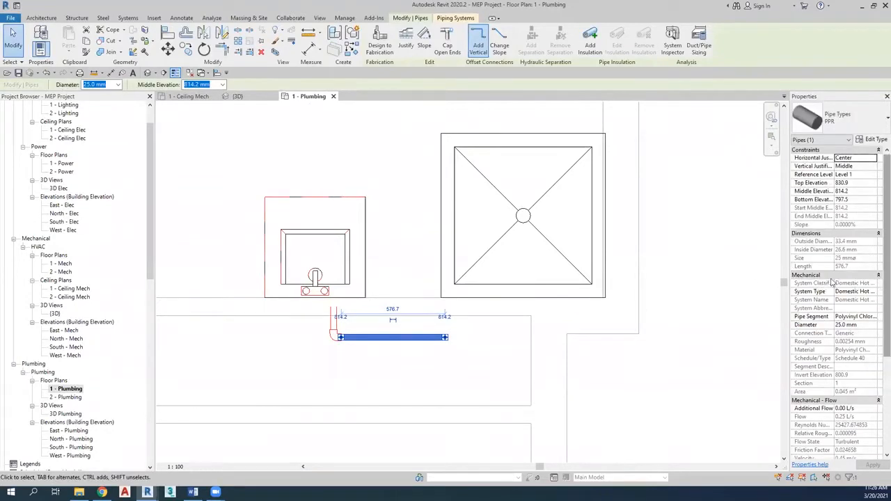
scroll(848, 277, down, 1)
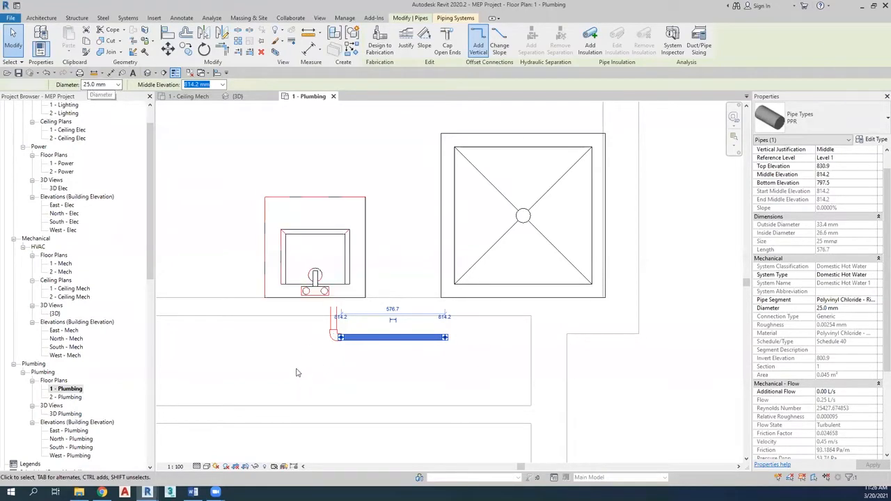
click(448, 367)
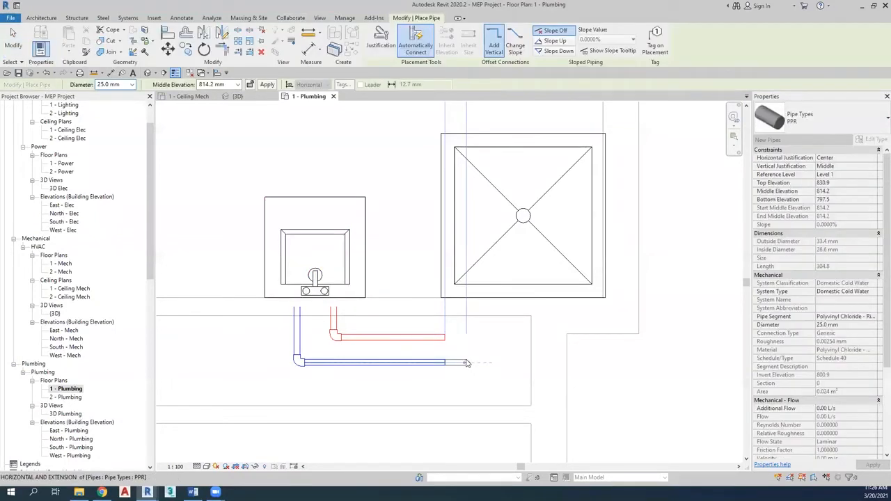
key(Escape)
key(Escape)
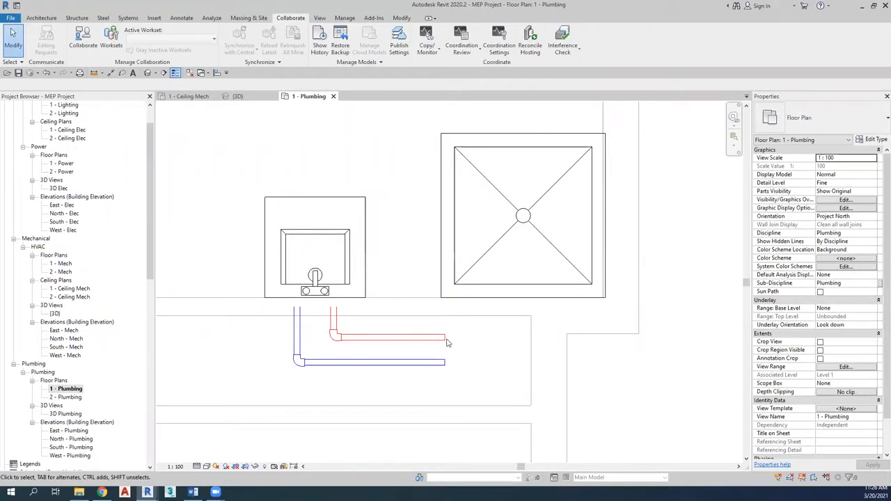
- Continue the hot water pipe from its open end up to a middle elevation of 4500 mm, finishing with a short horizontal stub
click(448, 342)
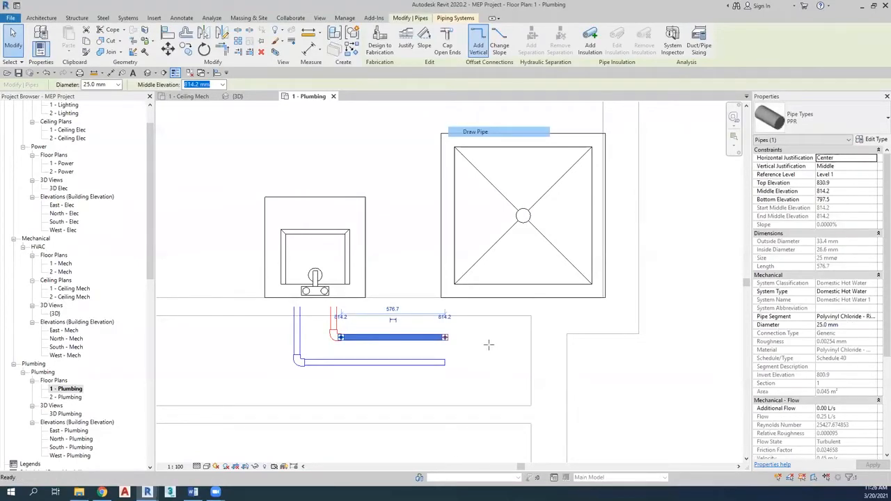
click(216, 84)
text(45)
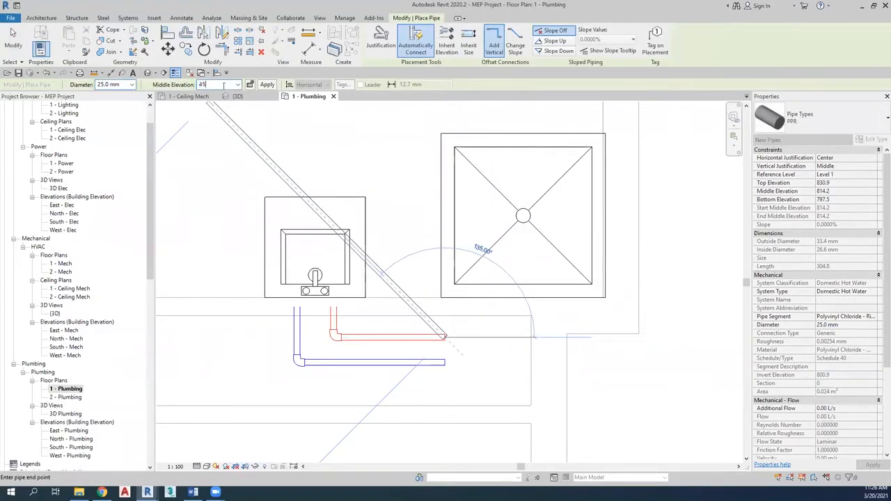
text(00)
key(Return)
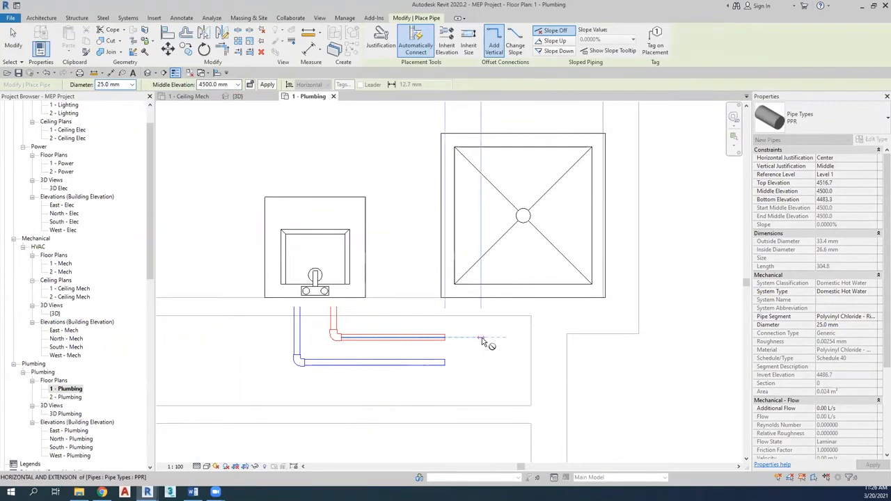
click(482, 341)
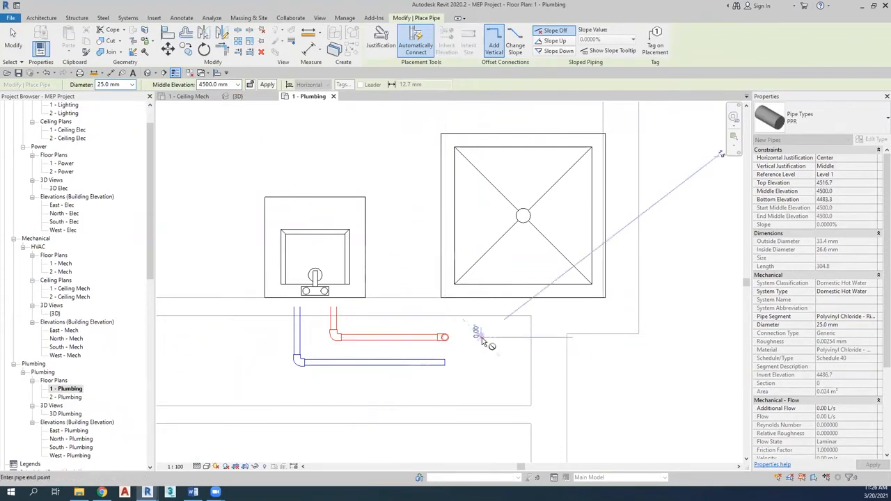
key(Escape)
key(Escape)
- Extend the cold water pipe's open end up to a middle elevation of 4500 mm, ending in a short horizontal stub
click(446, 362)
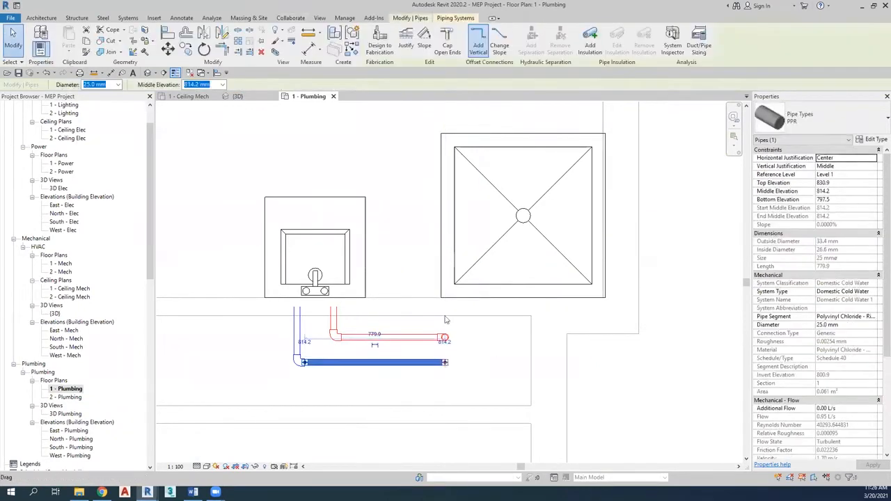
right_click(488, 163)
click(200, 84)
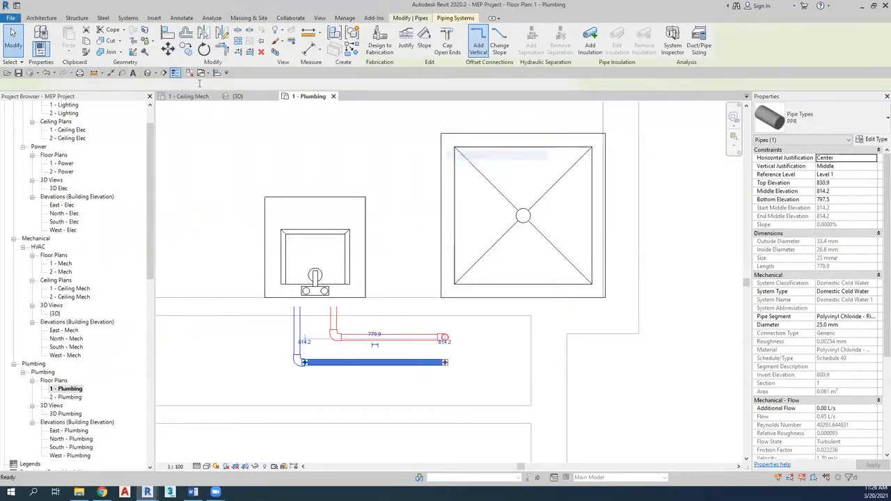
text(cs4500)
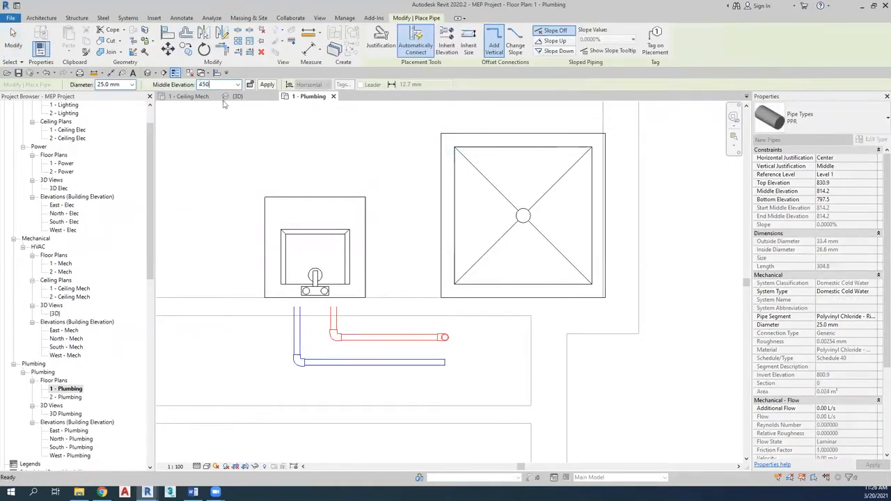
key(Return)
key(Escape)
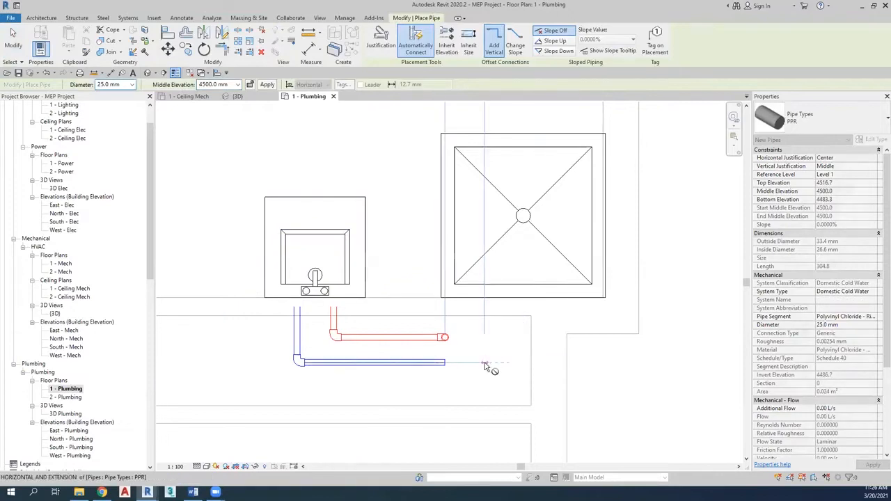
key(Escape)
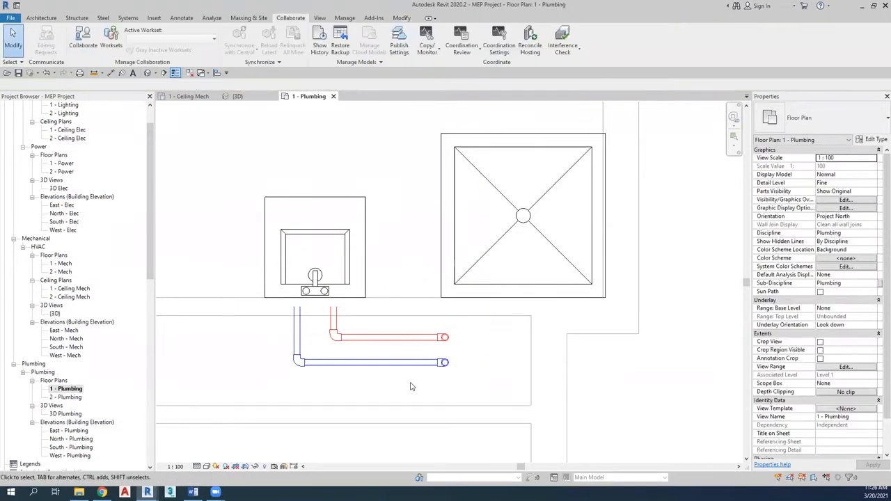
- Select the horizontal hot and cold water pipes in turn and compare their properties
click(401, 341)
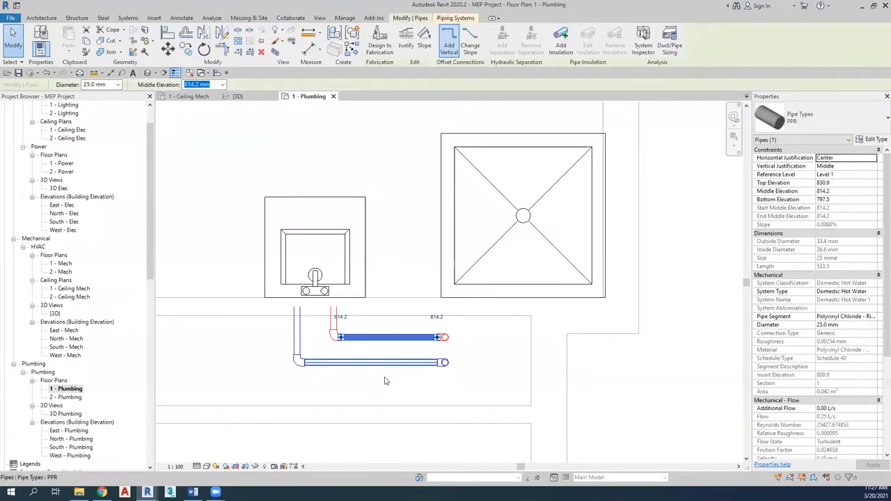
click(386, 380)
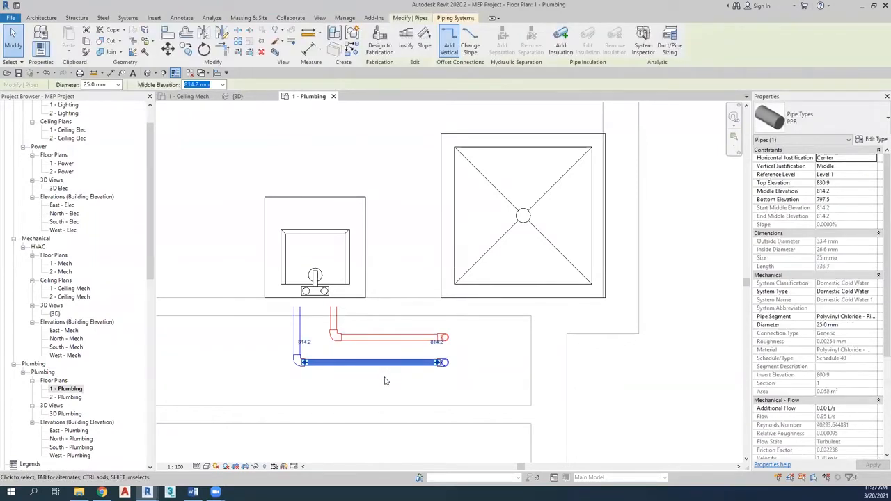
key(Escape)
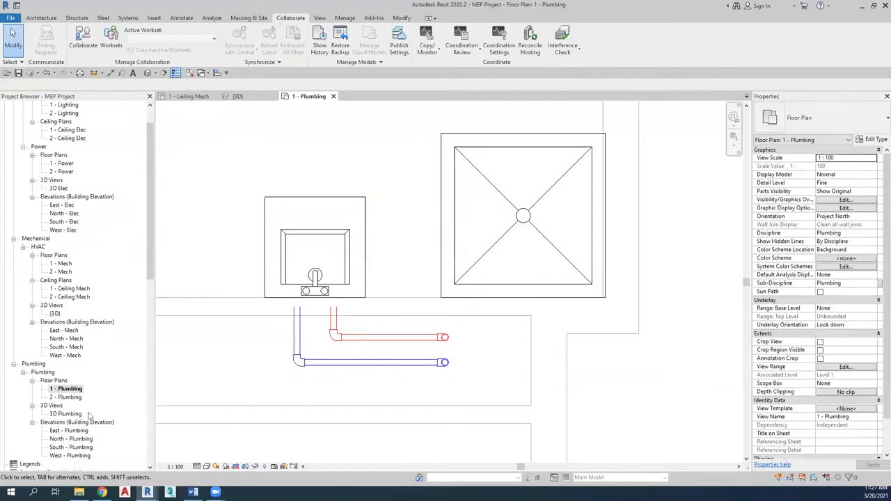
- Open the 3D Plumbing view and examine the lavatory's hot and cold water risers from several angles
click(70, 415)
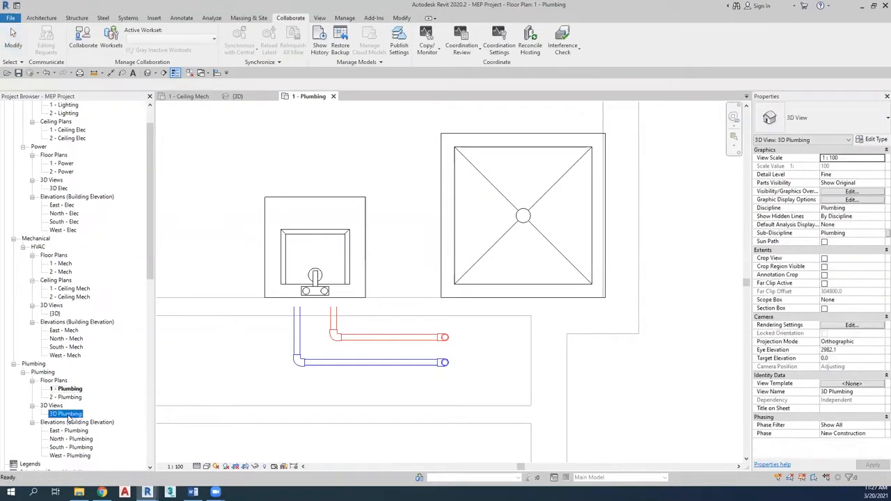
double_click(69, 415)
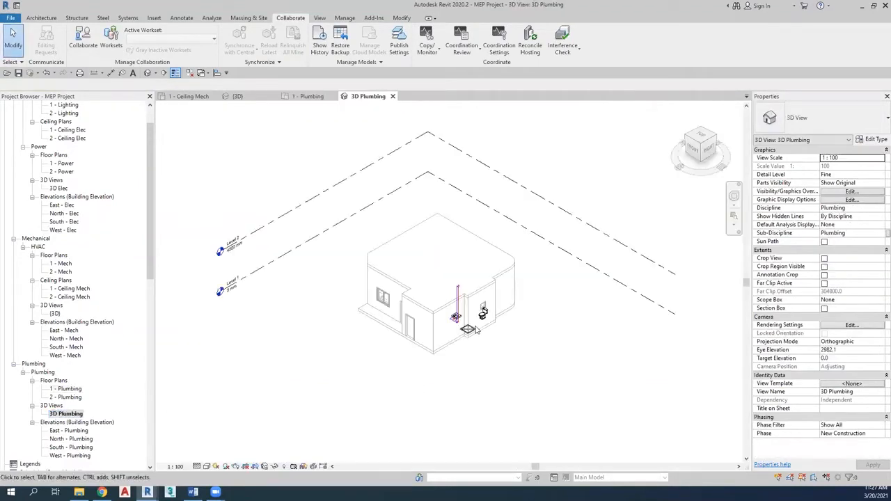
scroll(485, 308, up, 5)
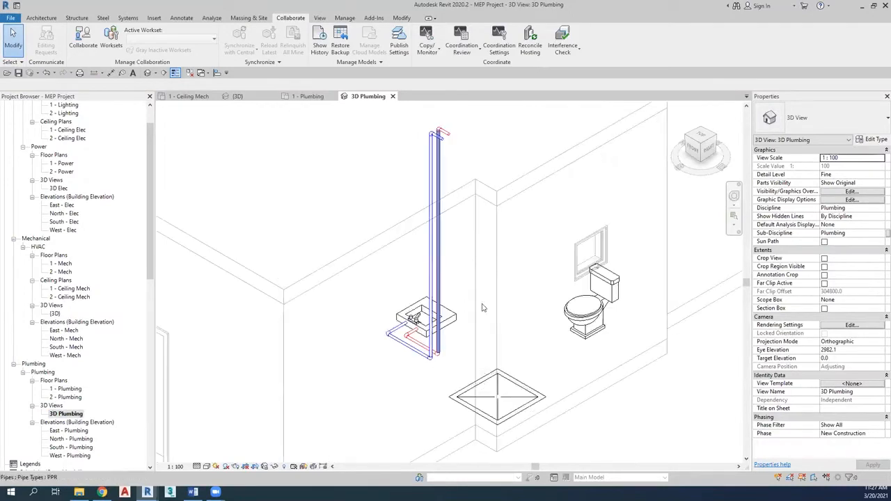
click(456, 404)
scroll(404, 410, up, 2)
click(404, 410)
scroll(404, 410, up, 2)
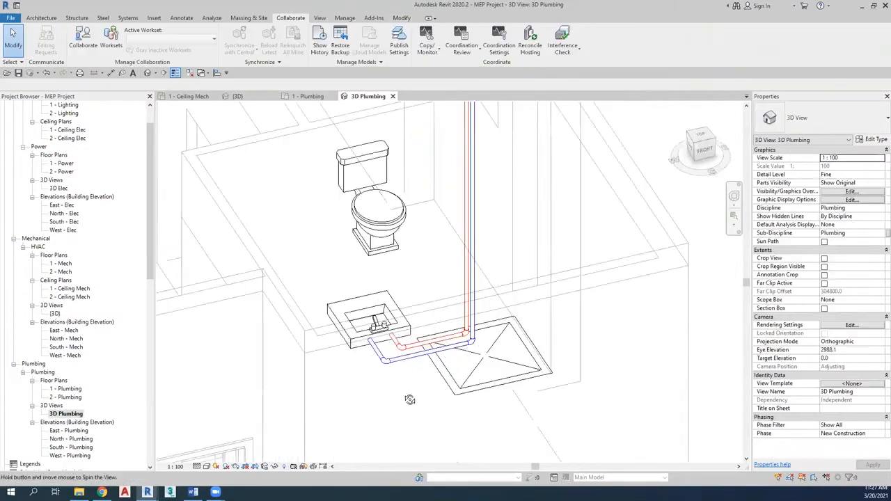
scroll(393, 418, up, 1)
shift+middle_drag(398, 440, 445, 255)
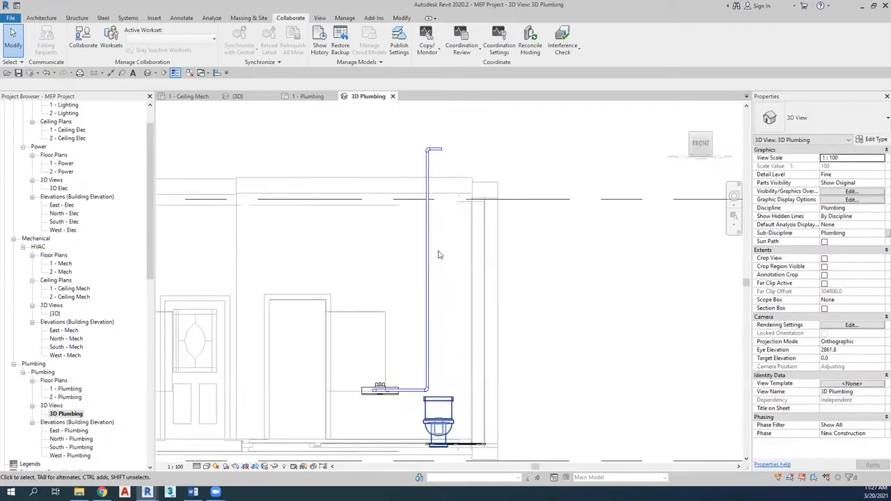
shift+middle_drag(519, 305, 496, 413)
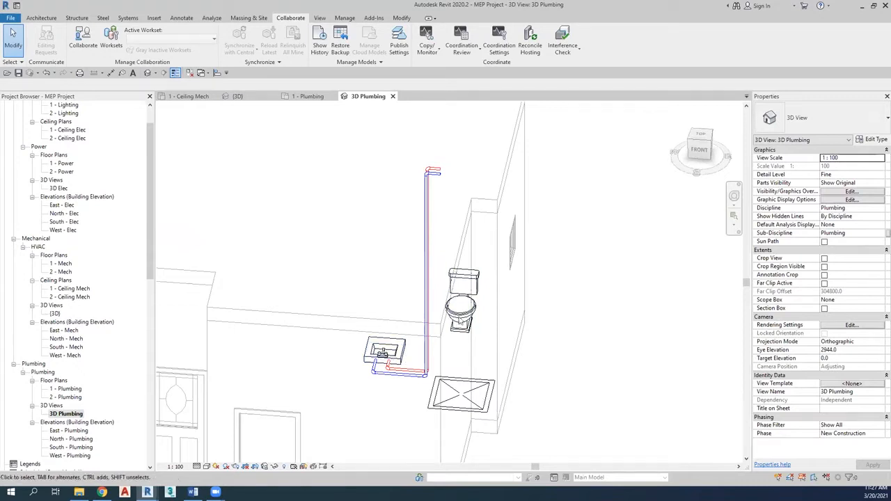
- Return to the 1 - Plumbing plan and place a section beside the lavatory on the door side, crossing into the pipe cavity and facing the shower
click(307, 96)
scroll(317, 341, down, 5)
scroll(308, 347, up, 3)
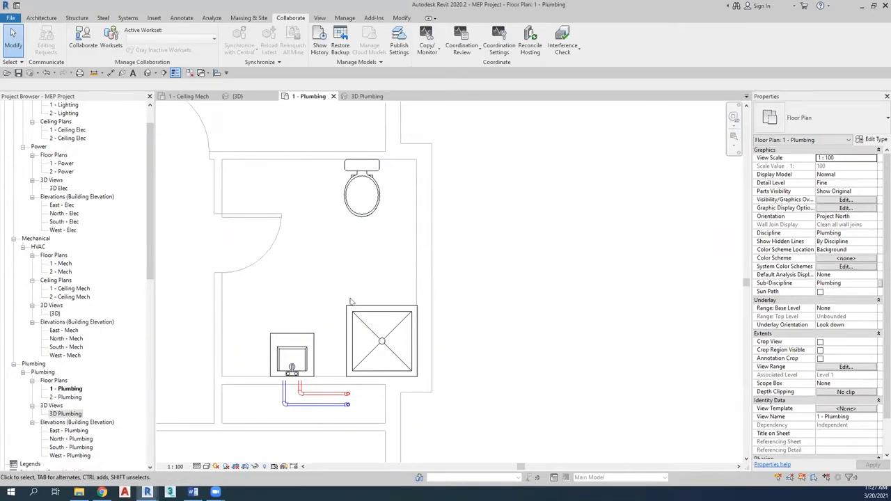
middle_drag(380, 286, 395, 275)
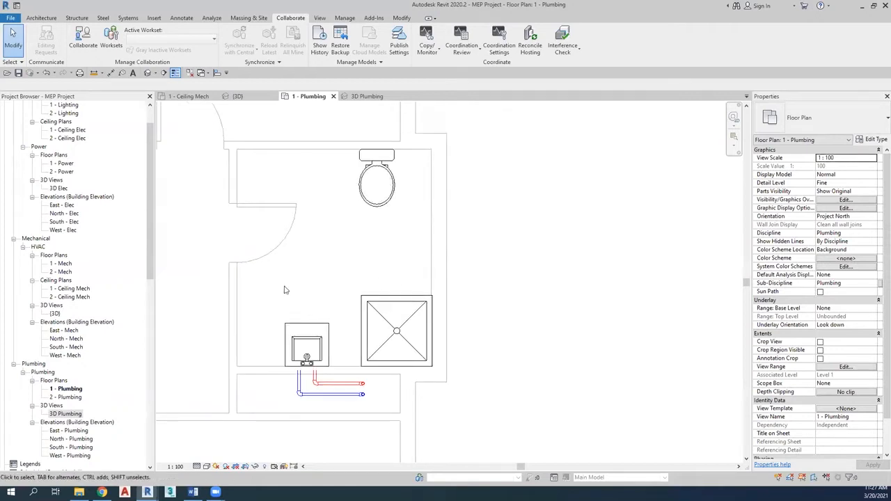
click(164, 74)
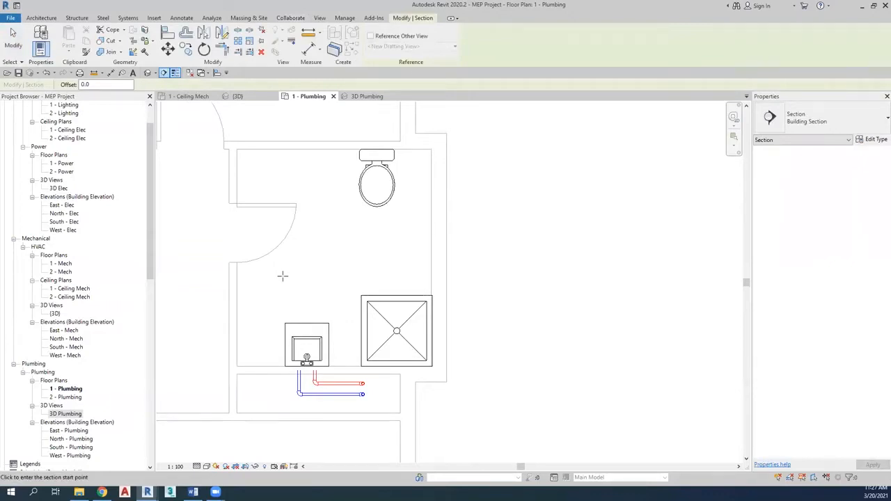
click(280, 280)
click(281, 403)
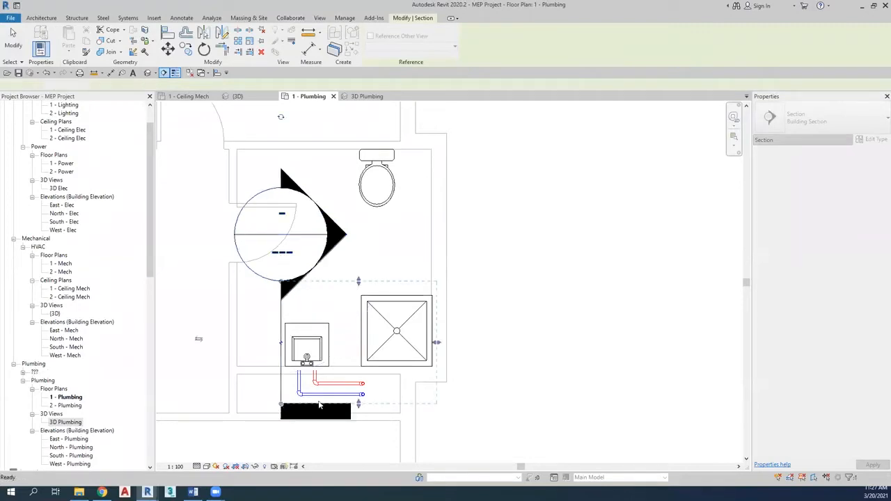
key(Escape)
- Reduce the section's far clip depth to about 705 mm, just past the lavatory, and open the section view
drag(313, 283, 334, 304)
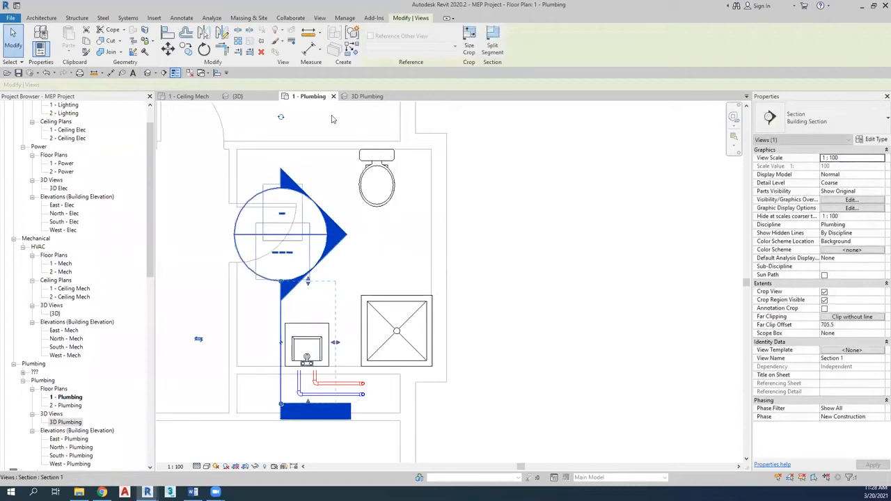
right_click(281, 305)
click(307, 113)
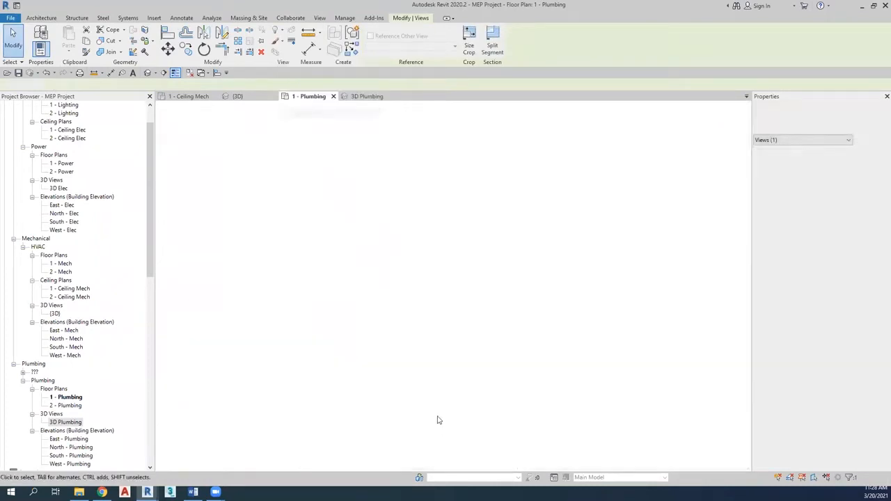
- Start a 50 mm sanitary pipe from the lavatory's drain outlet in the section, using the PVC - DWV pipe type
scroll(450, 293, up, 5)
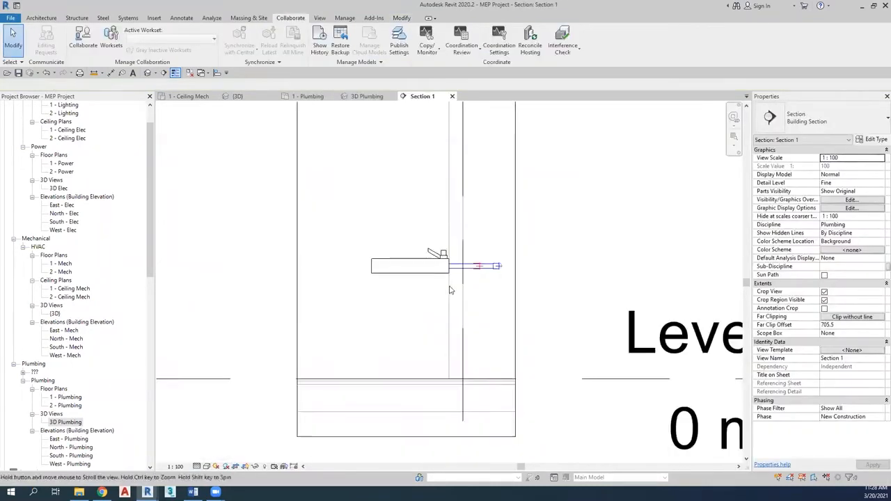
middle_drag(452, 295, 450, 287)
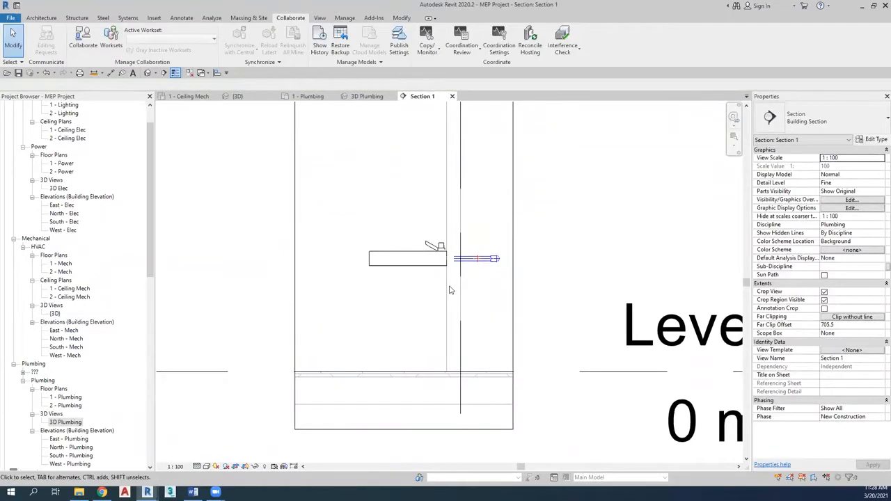
click(431, 272)
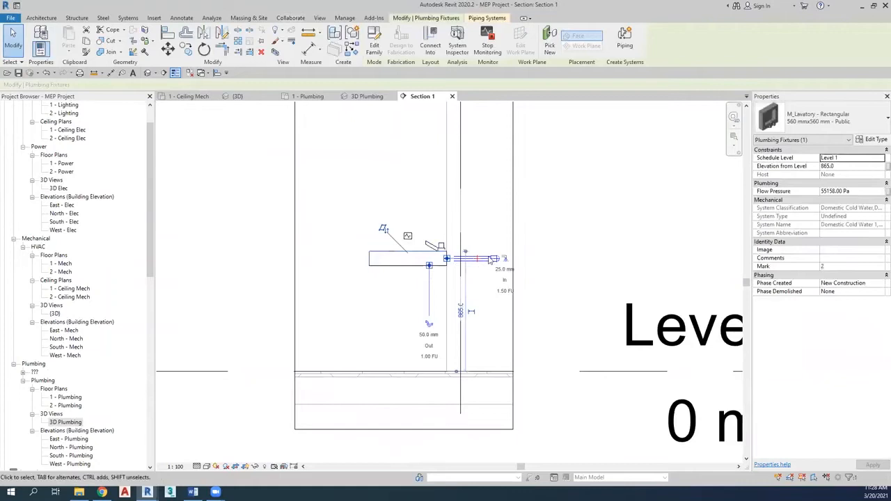
scroll(479, 266, up, 4)
scroll(479, 306, down, 3)
middle_drag(435, 359, 374, 326)
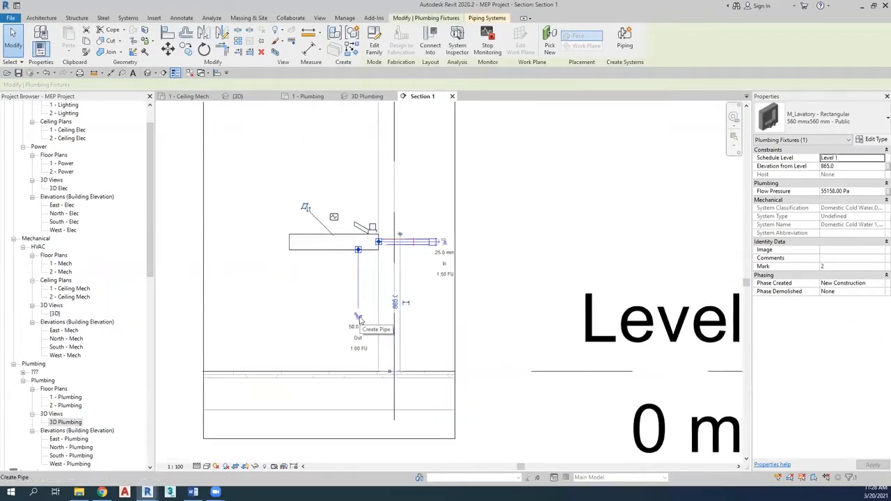
click(358, 318)
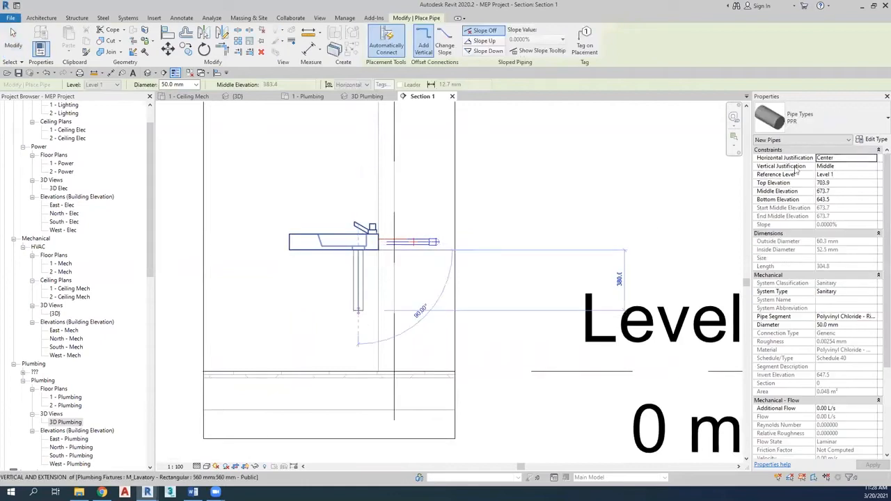
click(849, 122)
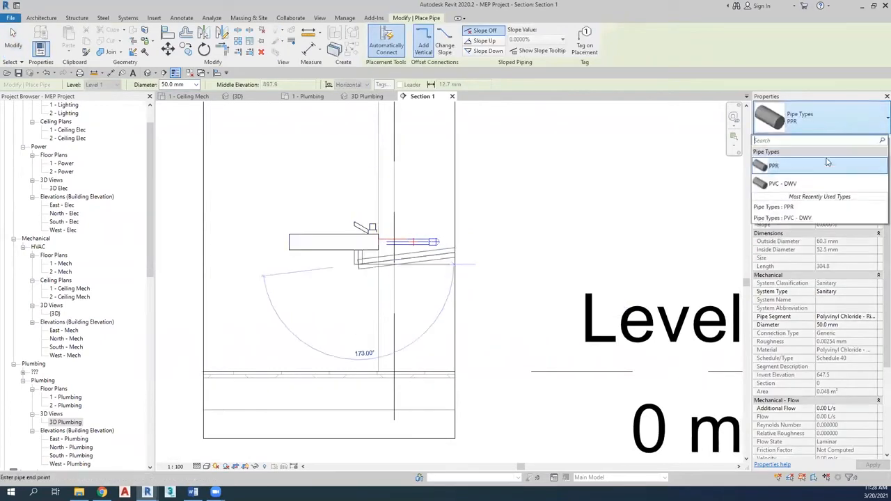
click(796, 185)
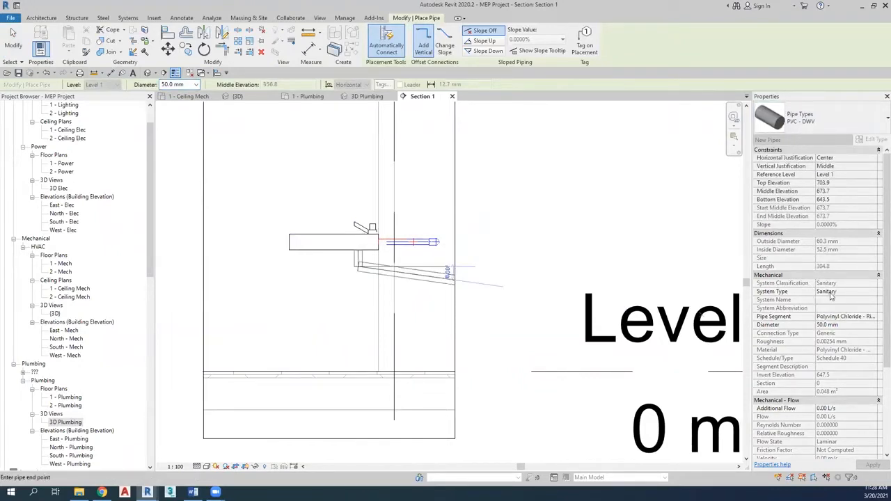
- Draw the lavatory's U-shaped trap, dipping to about 443 mm and rising to about 643 mm, then drop it in the cavity to about -317 mm
click(361, 303)
scroll(361, 303, up, 2)
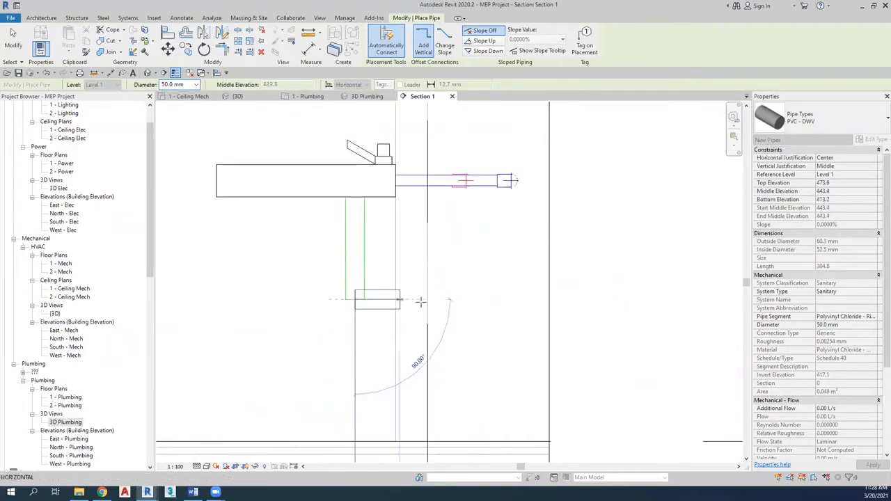
click(425, 300)
click(425, 236)
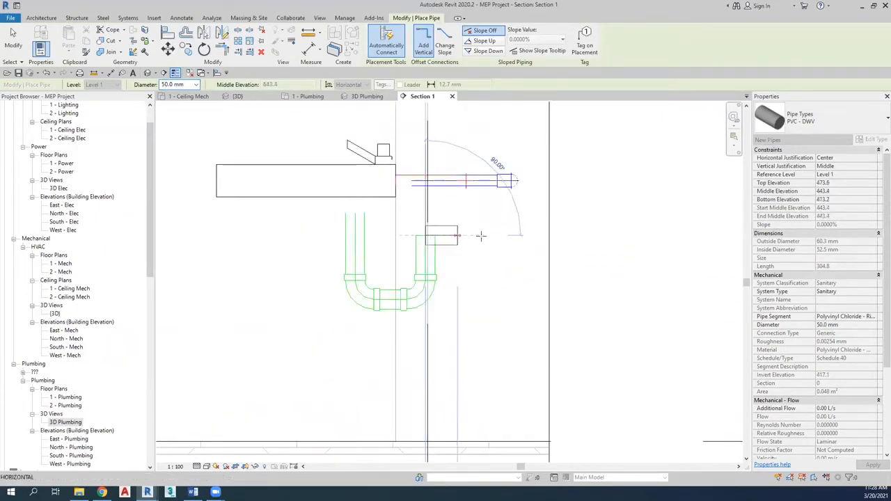
click(495, 235)
scroll(499, 270, down, 2)
middle_drag(500, 270, 504, 235)
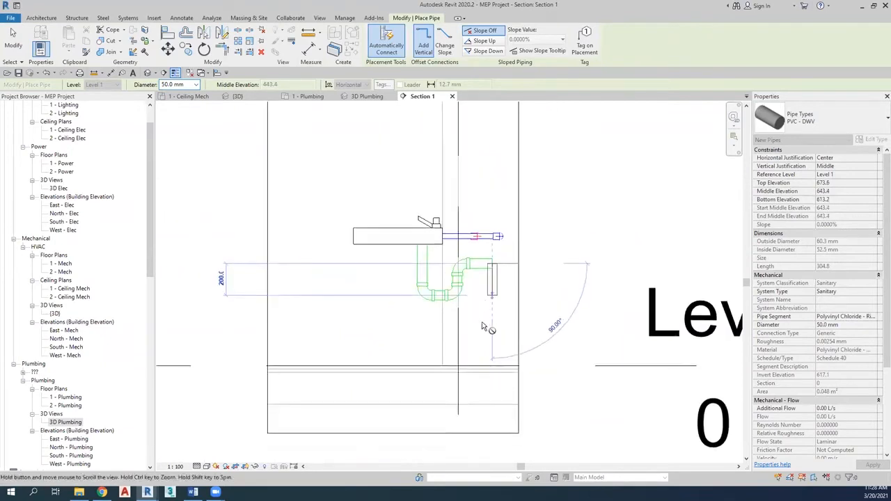
click(495, 383)
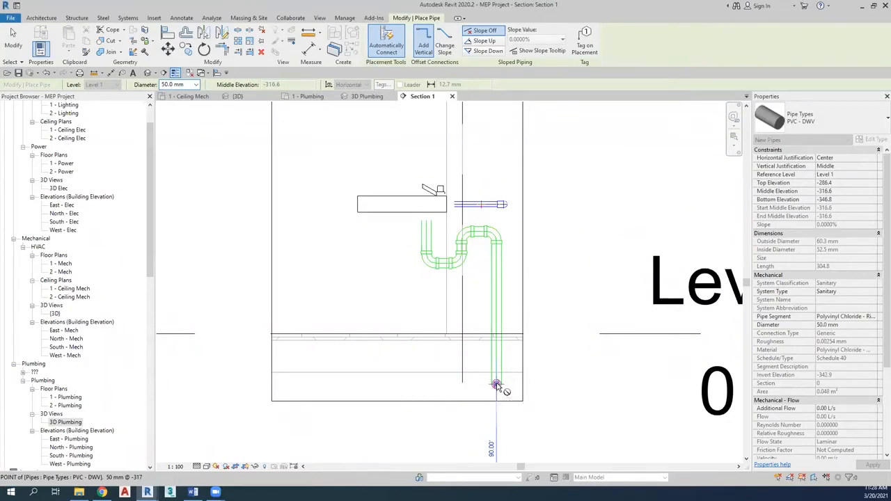
- Continue the drain below the floor as a 1% downward-sloping pipe about 1320 mm long, running back under and past the lavatory
click(495, 385)
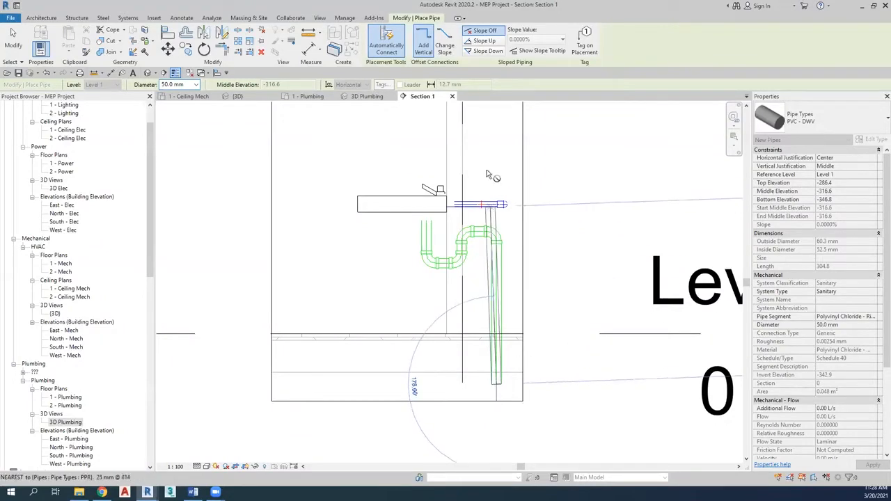
click(485, 52)
click(534, 43)
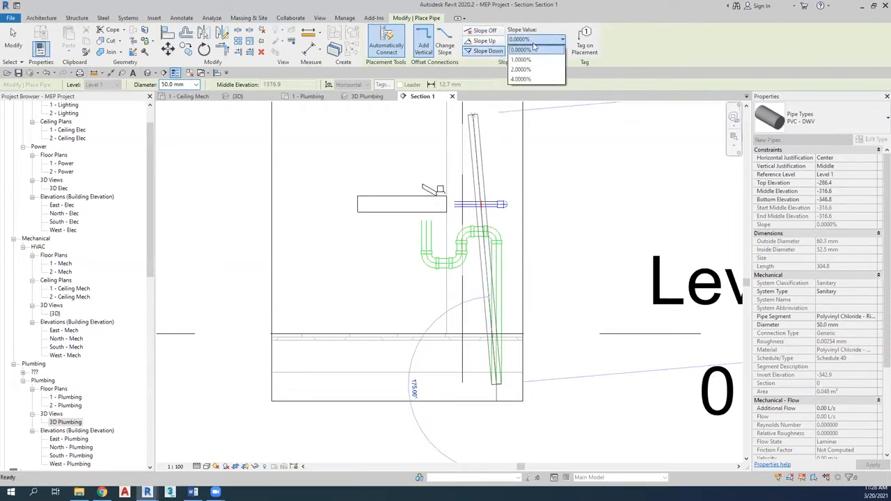
click(523, 59)
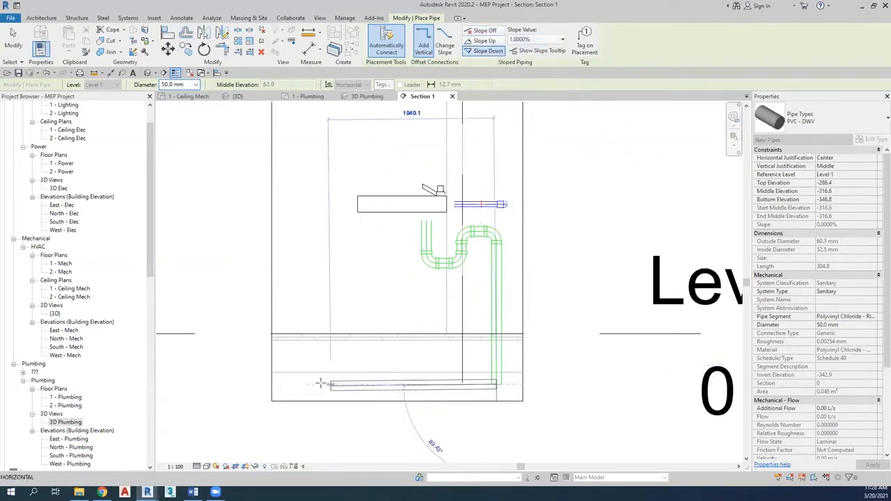
scroll(286, 383, up, 2)
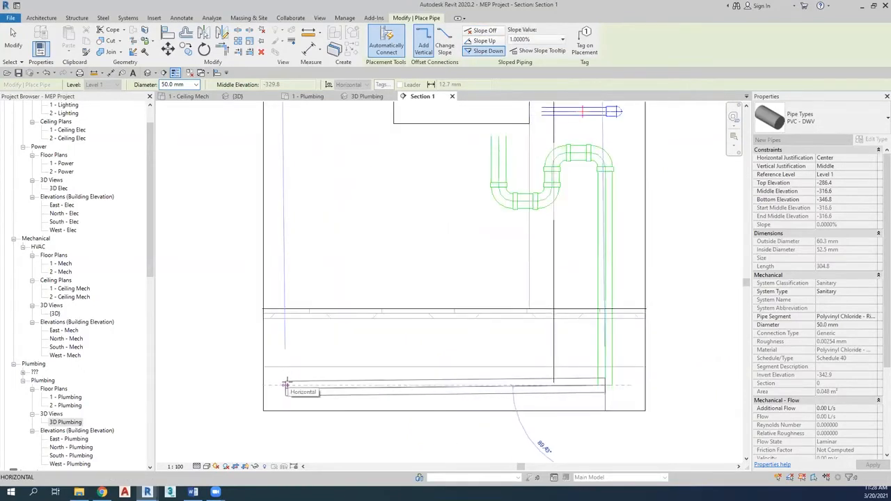
click(286, 383)
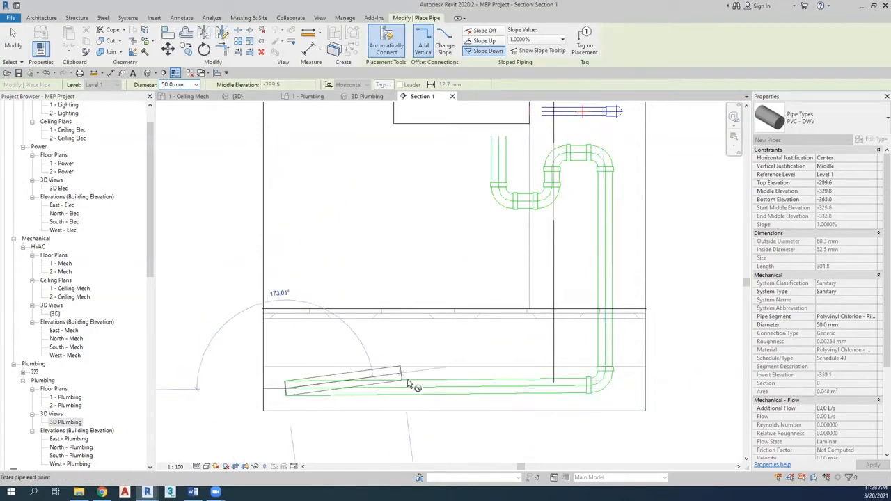
key(Escape)
key(Escape)
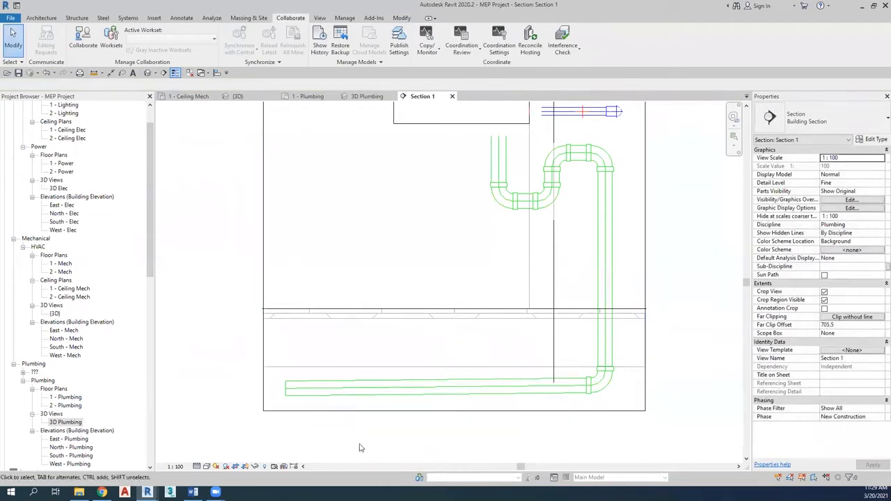
- Return to the 1 - Plumbing plan and move the section marker out of the bathroom, beyond the door wall
click(314, 97)
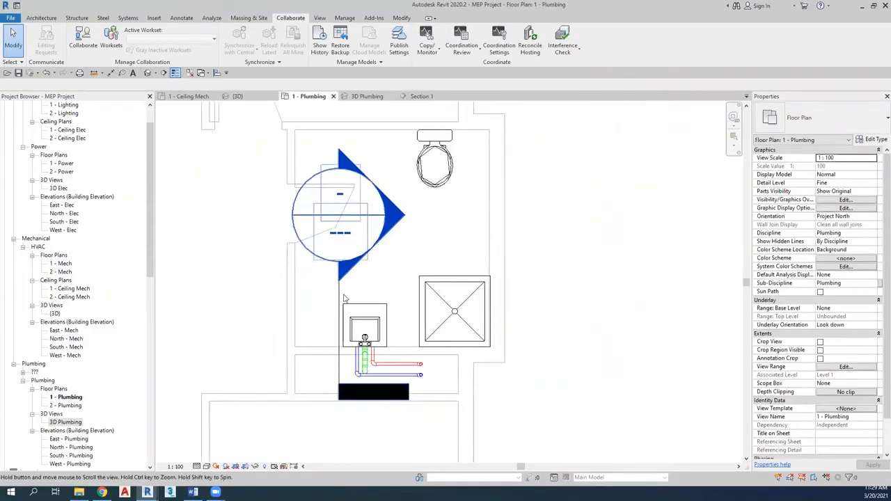
click(339, 299)
drag(339, 299, 171, 209)
click(334, 311)
scroll(389, 362, up, 3)
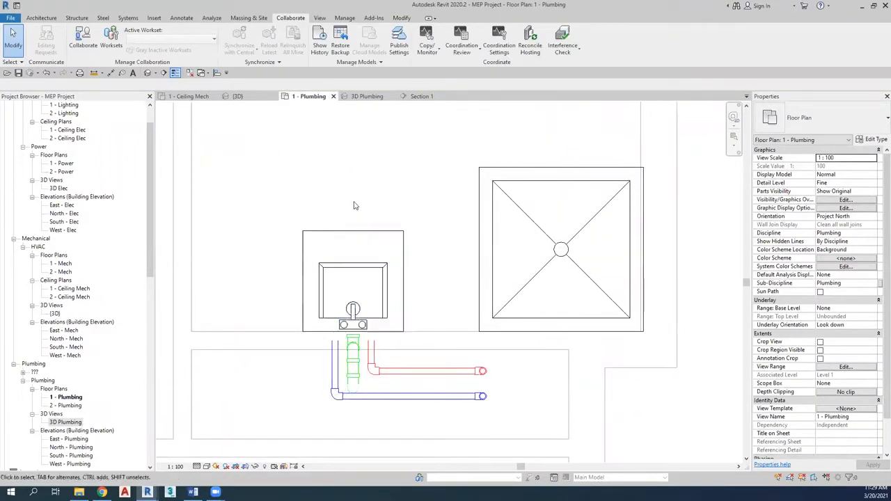
- Set the plumbing plan's visual style to Consistent Colors
click(208, 467)
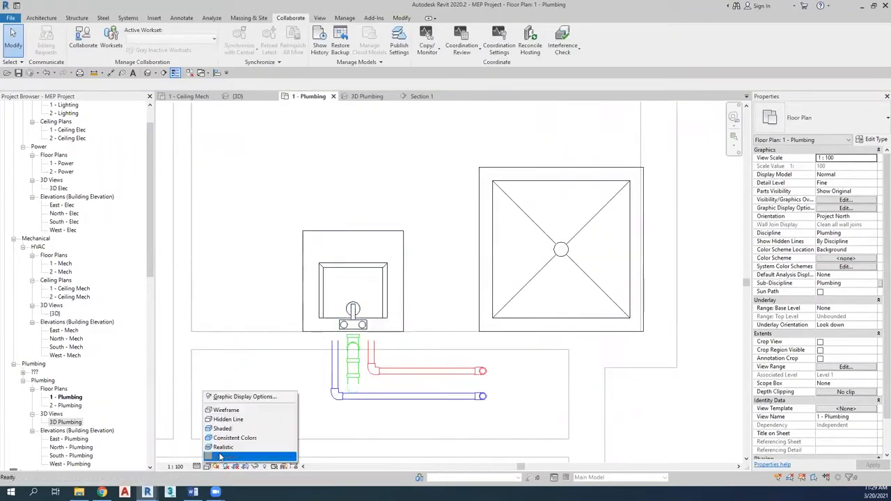
click(230, 435)
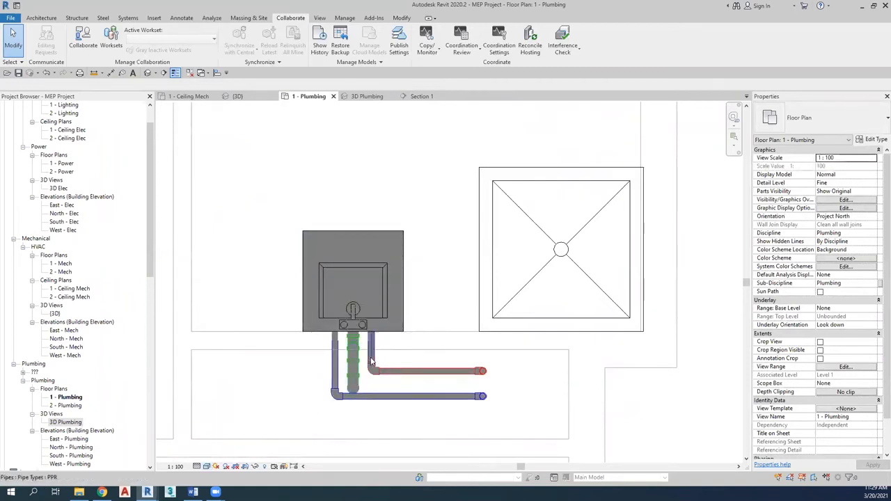
scroll(358, 286, down, 1)
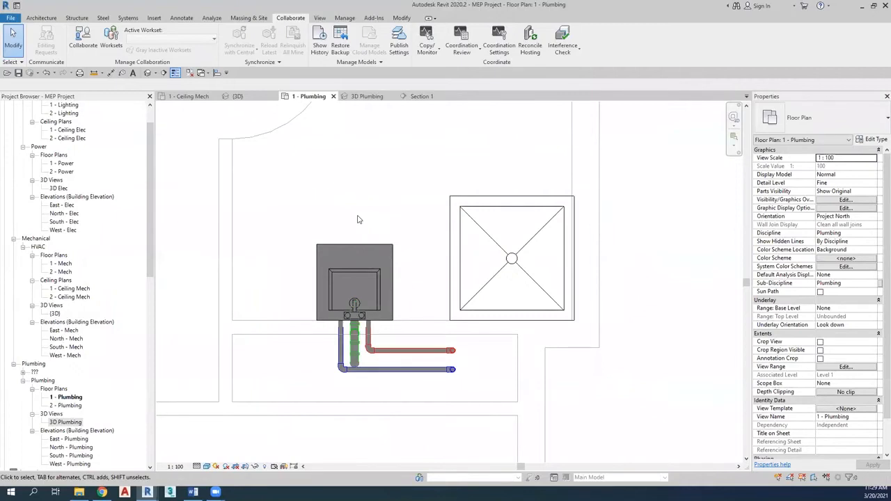
scroll(358, 219, down, 4)
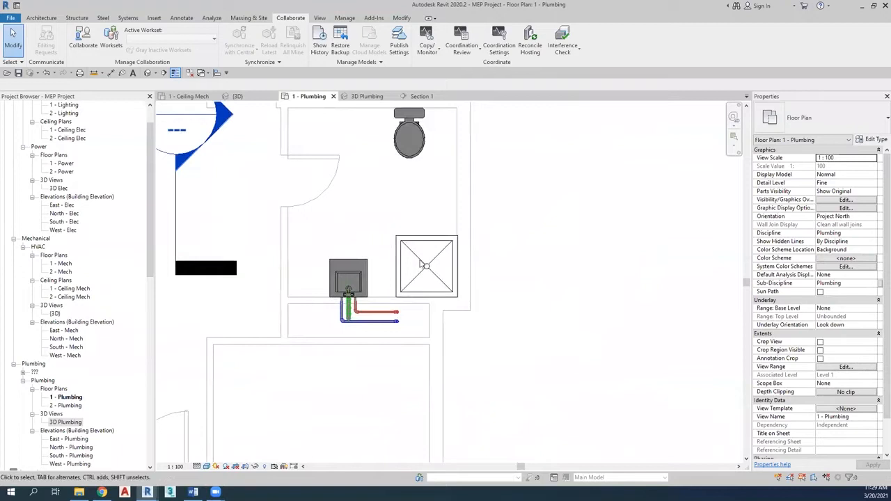
- Set the plan's view range bottom and view depth offsets to -500 to include the pipes below the floor
click(846, 367)
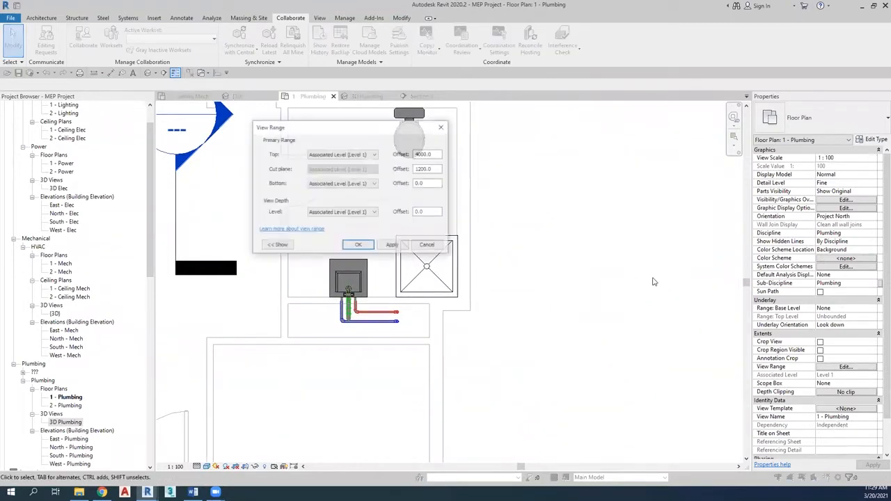
drag(437, 184, 382, 188)
text(-500)
key(Tab)
text(-500)
click(359, 245)
scroll(348, 266, up, 1)
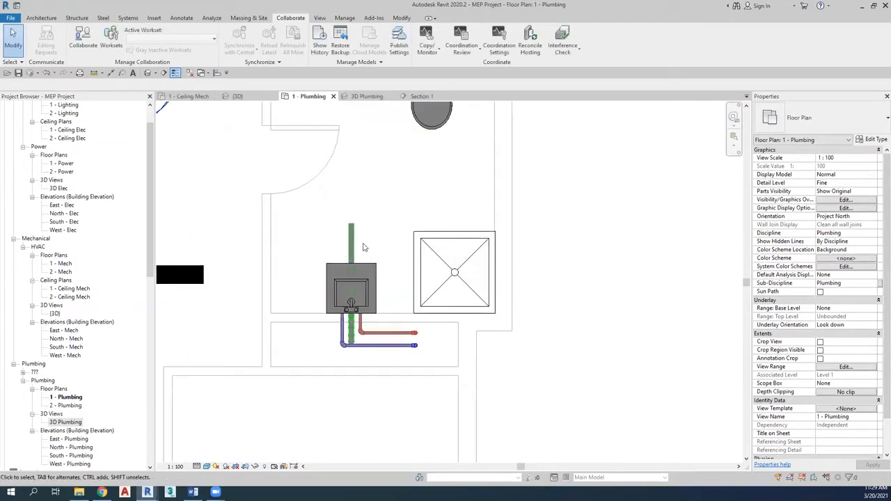
- Extend the drain's open end at 1% downward slope, about 700 mm at 45°, then straight between toilet and shower past the exterior wall
click(354, 245)
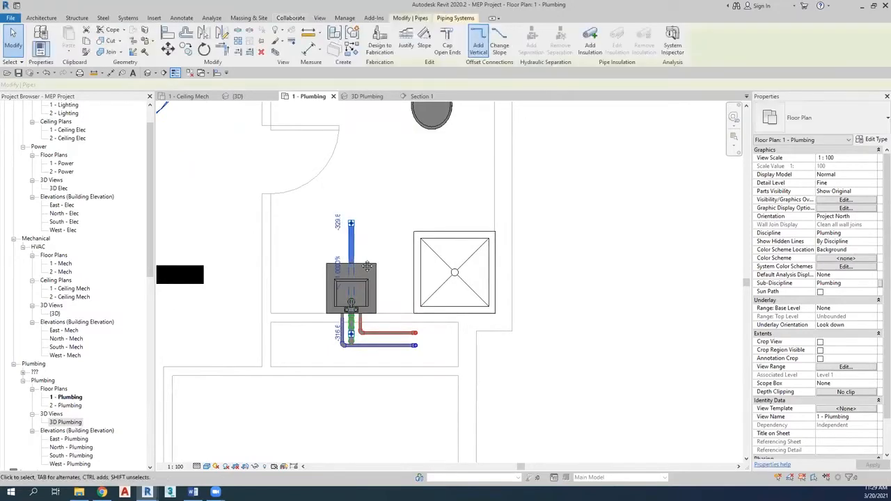
middle_drag(354, 245, 329, 305)
right_click(327, 283)
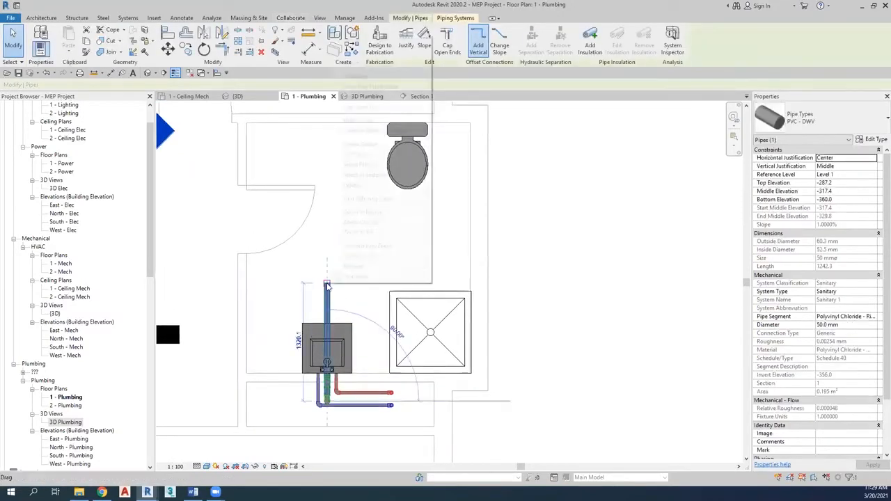
click(378, 78)
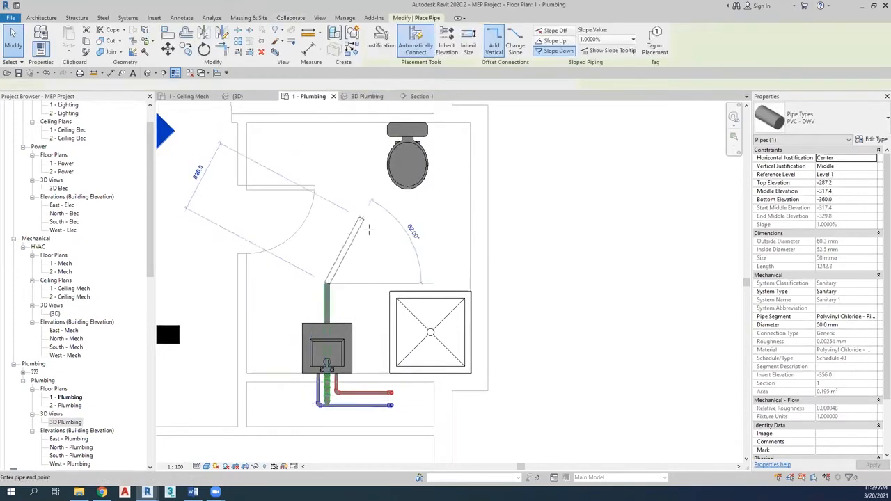
click(561, 53)
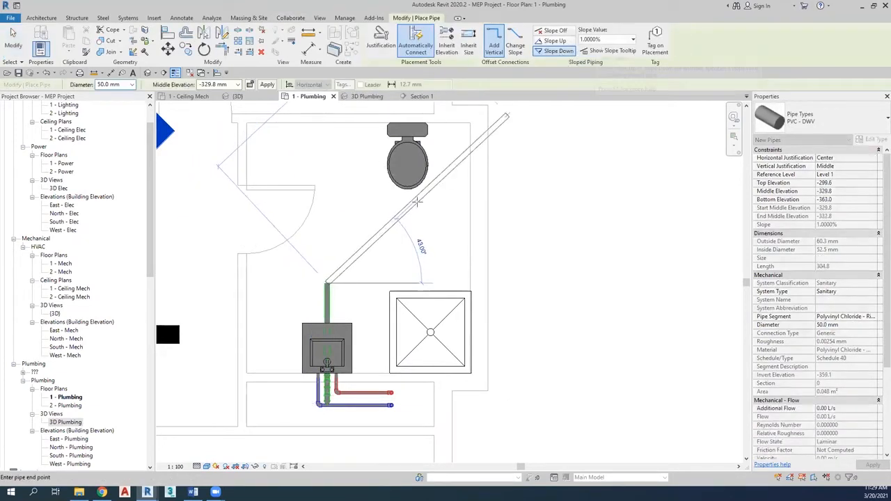
click(370, 239)
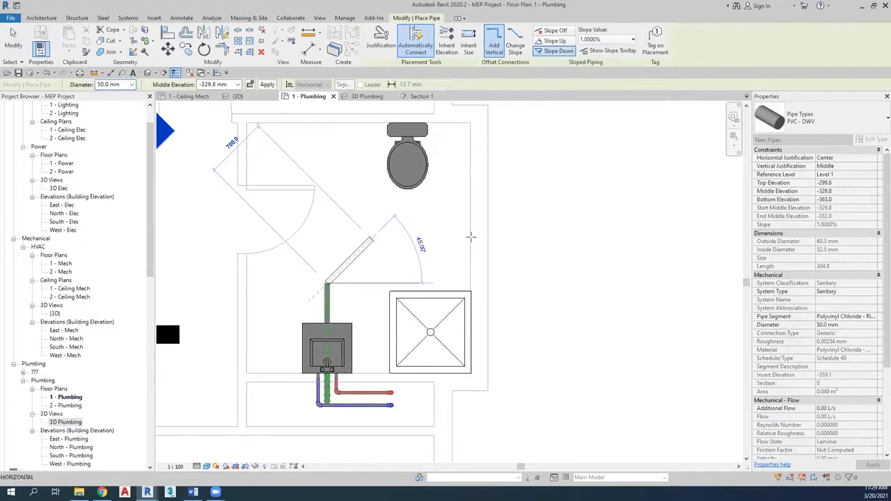
click(563, 239)
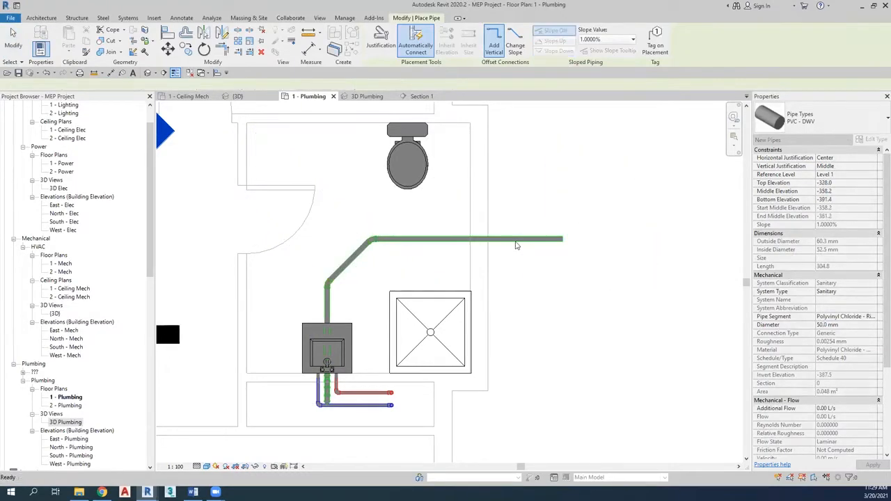
key(Escape)
key(Escape)
- Set the diameter of the straight drain pipe crossing the exterior wall to 100 mm
click(463, 239)
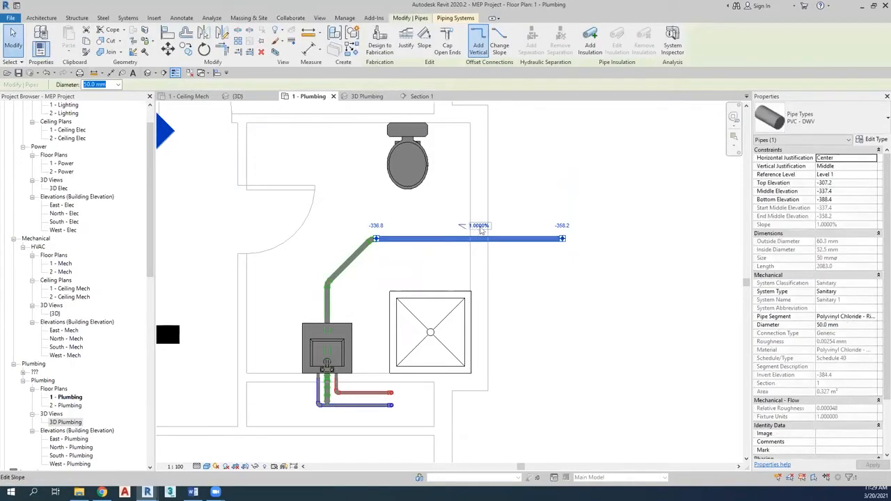
click(119, 85)
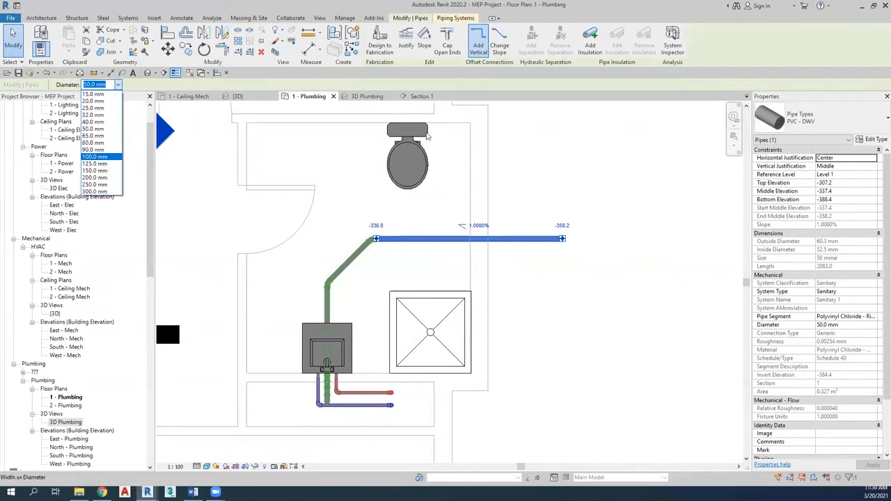
click(433, 172)
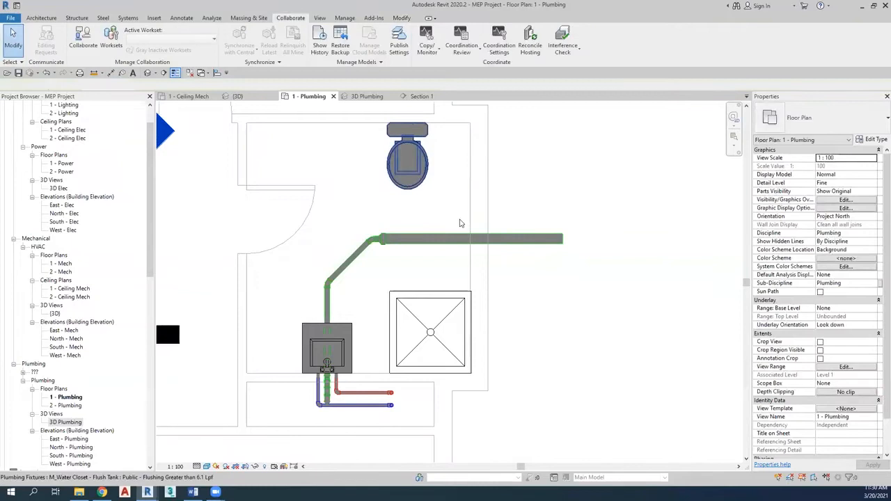
scroll(430, 235, down, 1)
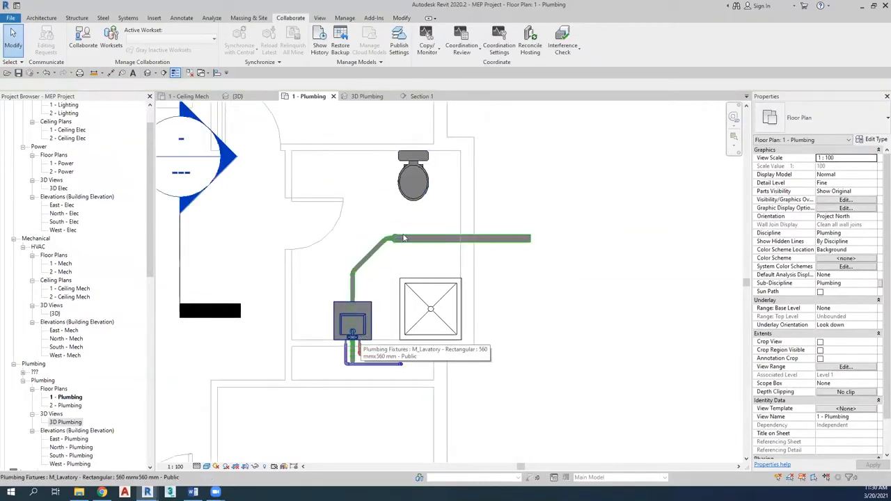
- Move the section line beside the toilet so it looks at the toilet and main drain, and open its section view
click(180, 250)
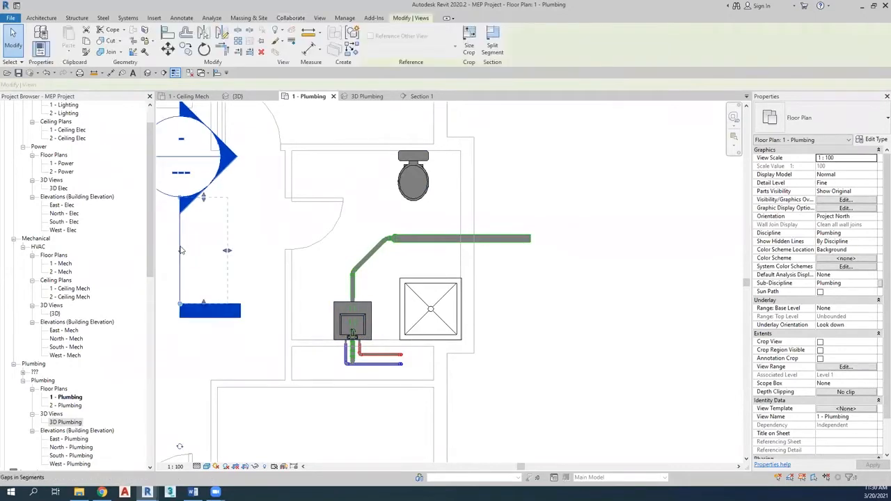
mouse_move(394, 183)
mouse_down()
mouse_move(369, 209)
mouse_move(396, 181)
mouse_move(392, 174)
mouse_up()
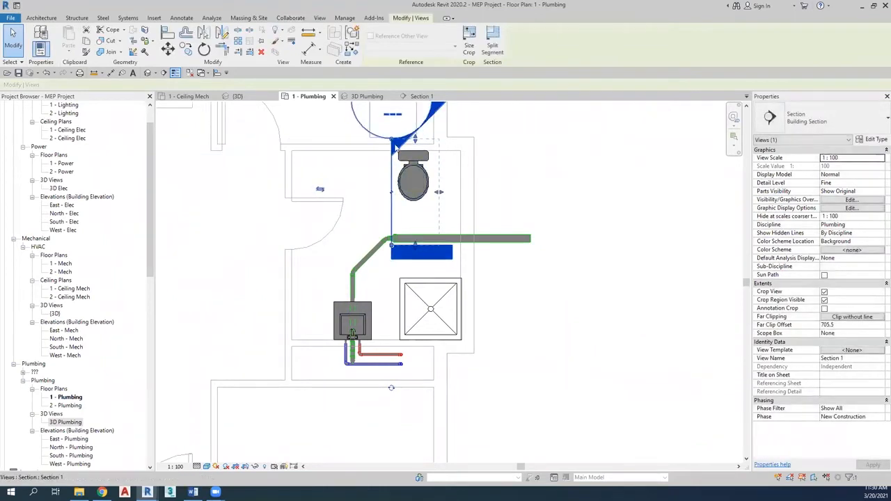
right_click(389, 172)
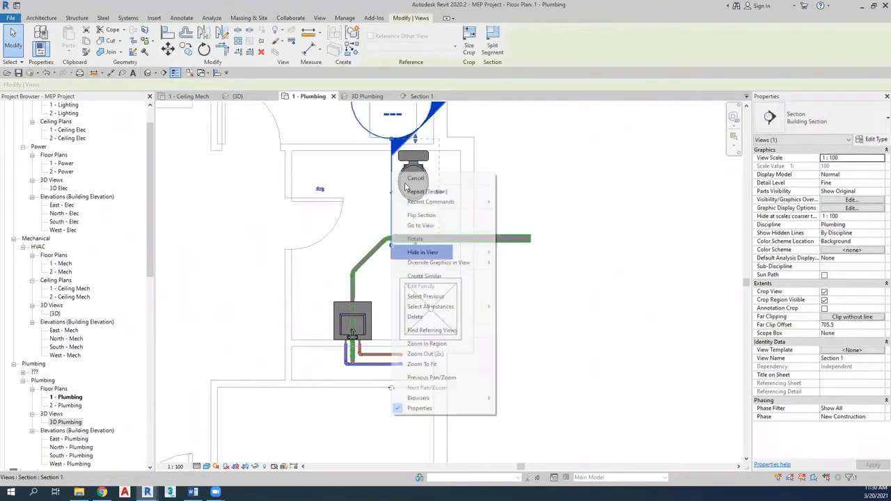
click(414, 227)
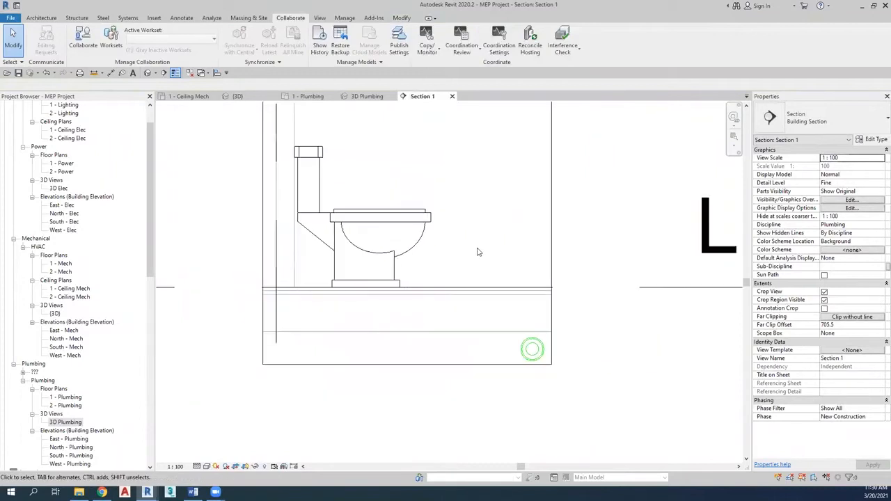
- Draw a 100 mm PVC drain from the toilet's outlet down below the floor, turning toward the main drain at 1% downward slope
middle_drag(462, 251, 415, 259)
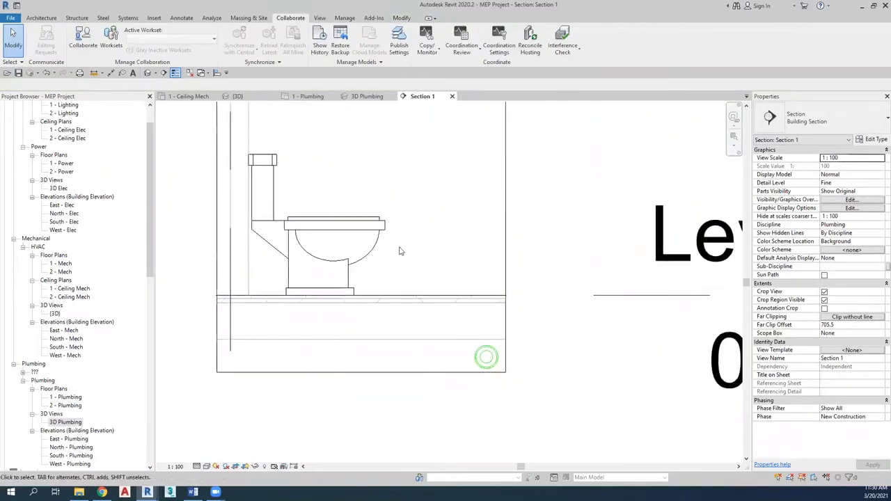
click(353, 266)
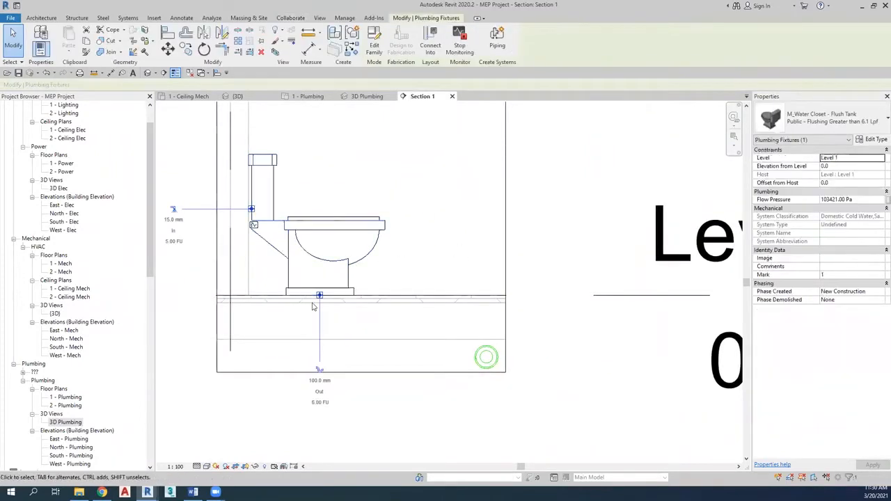
middle_drag(312, 307, 299, 260)
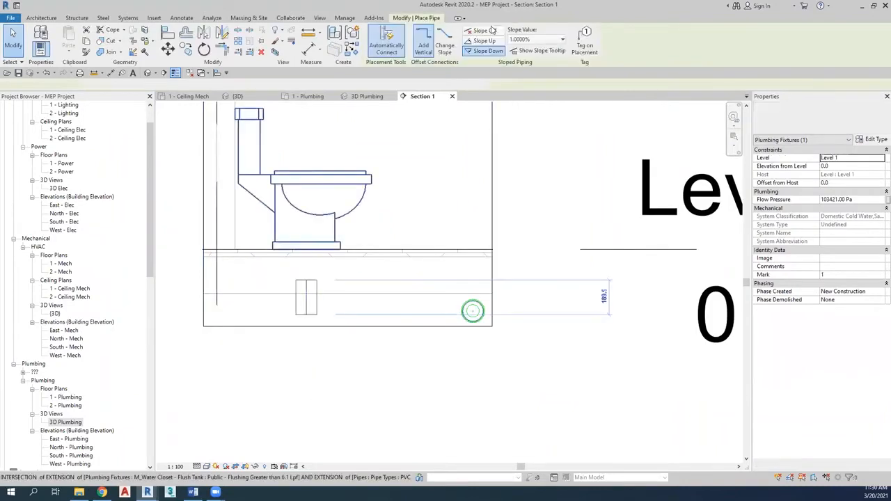
click(307, 292)
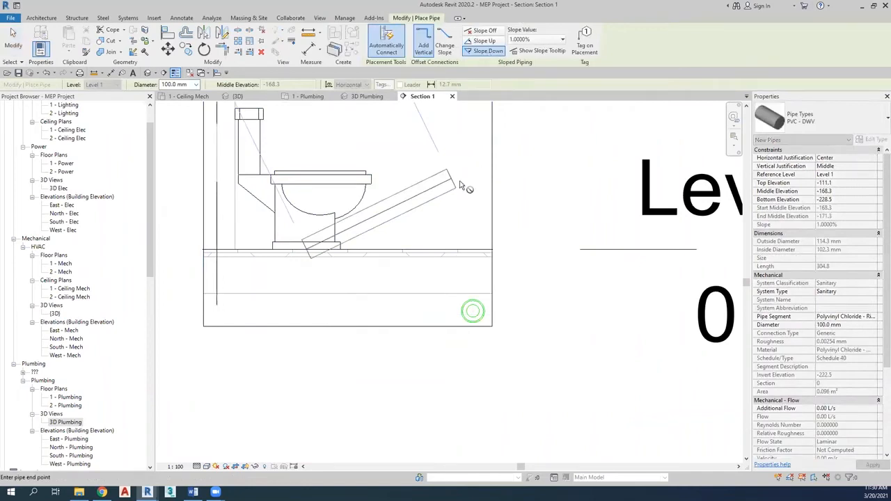
click(451, 319)
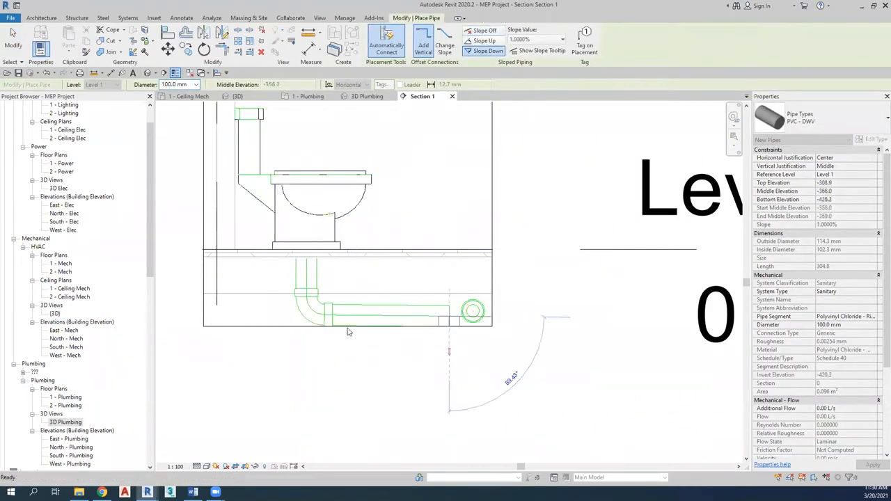
key(Escape)
key(Escape)
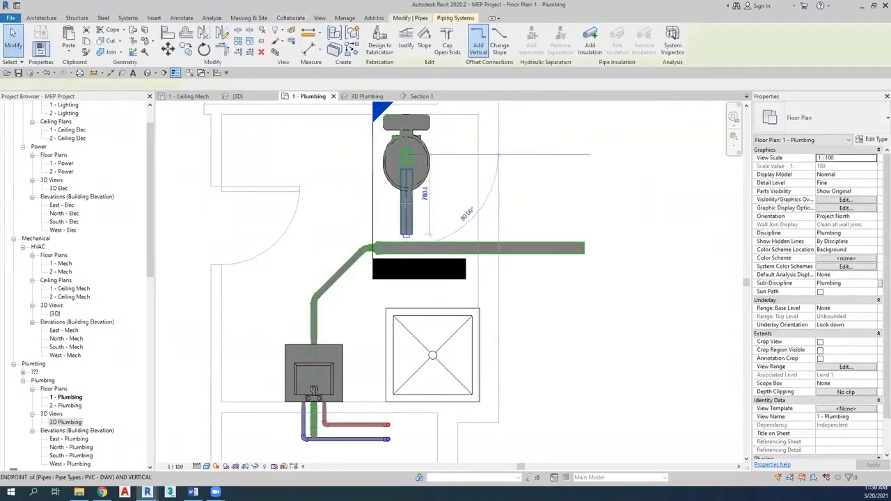
- In the plumbing plan, shorten the toilet's drain branch and continue it about 420 mm at 45° to the main drain's edge
drag(407, 207, 430, 243)
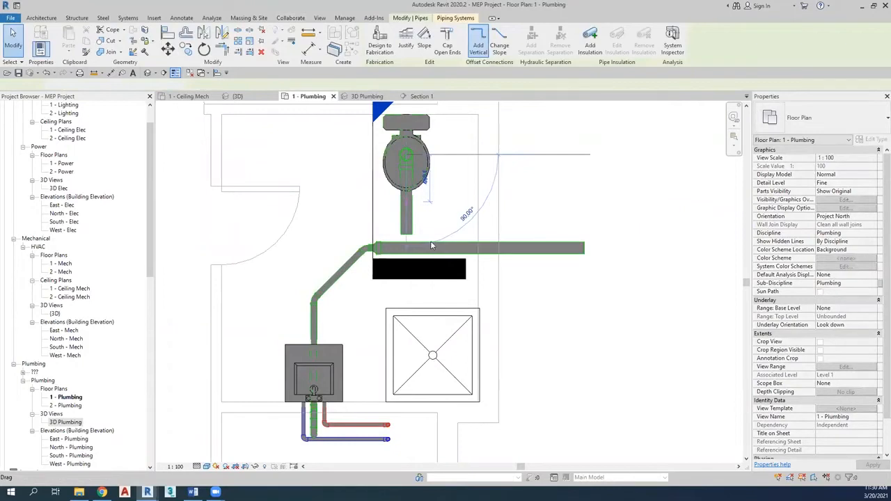
right_click(435, 236)
click(440, 231)
scroll(441, 231, down, 1)
middle_drag(440, 226, 404, 282)
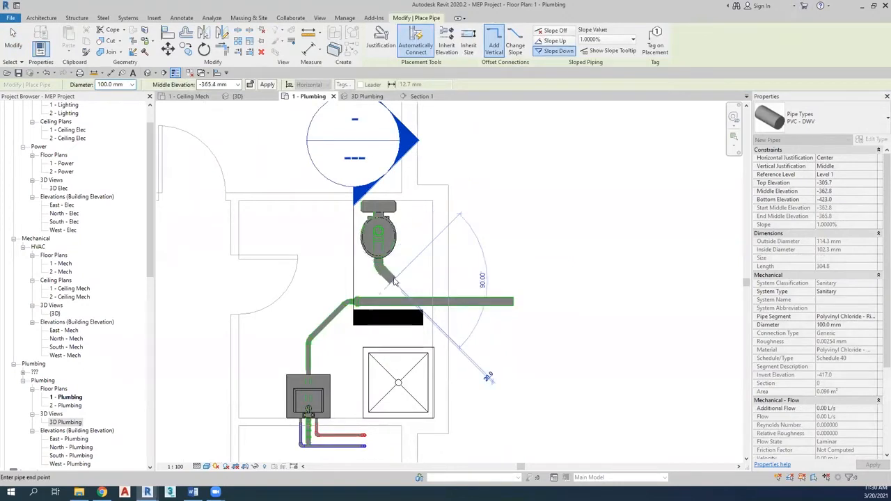
click(393, 286)
key(Escape)
key(Escape)
scroll(393, 286, up, 4)
drag(423, 304, 431, 316)
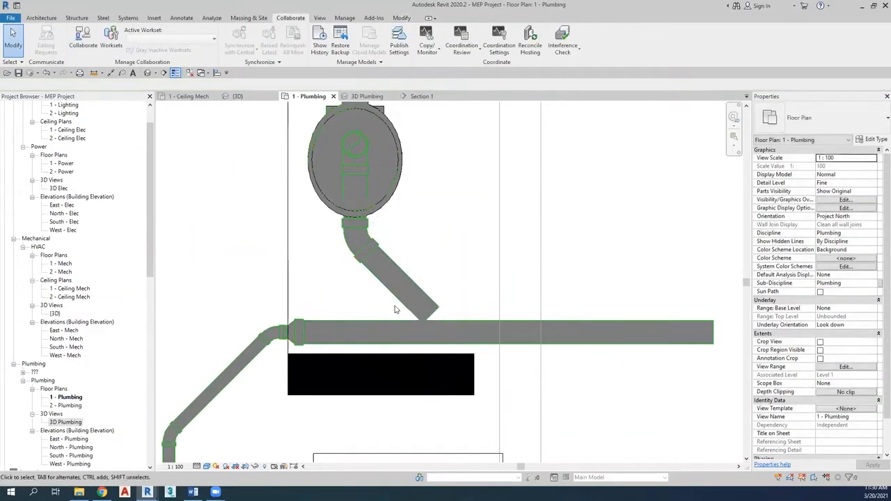
scroll(375, 300, down, 2)
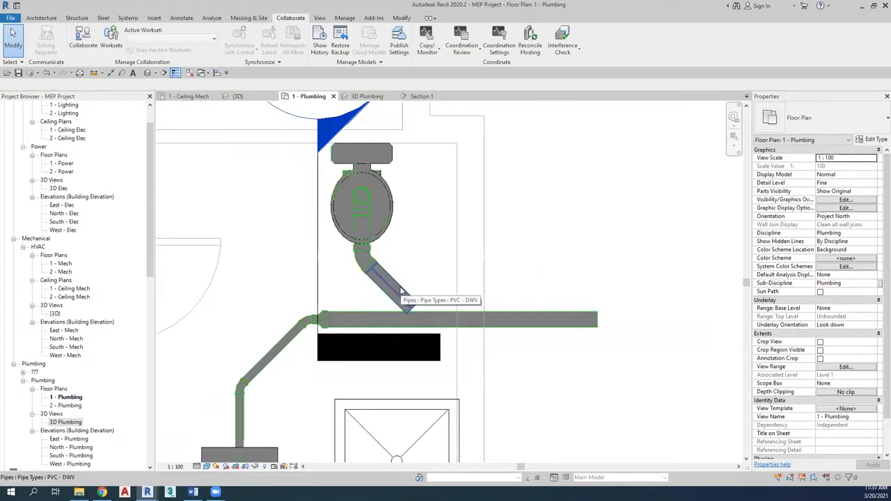
scroll(420, 264, down, 2)
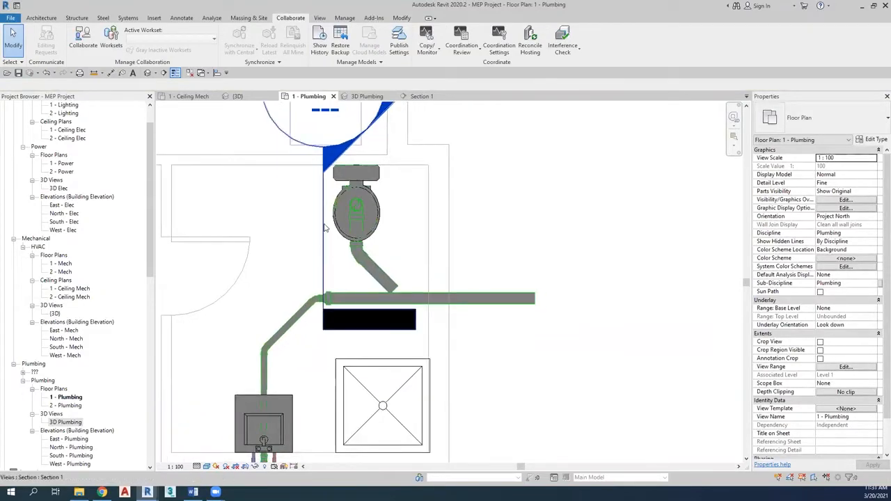
- Move the section line across the angled toilet branch and main drain, open its view and set the visual style to Shaded
click(325, 228)
drag(325, 228, 424, 268)
click(480, 239)
double_click(411, 242)
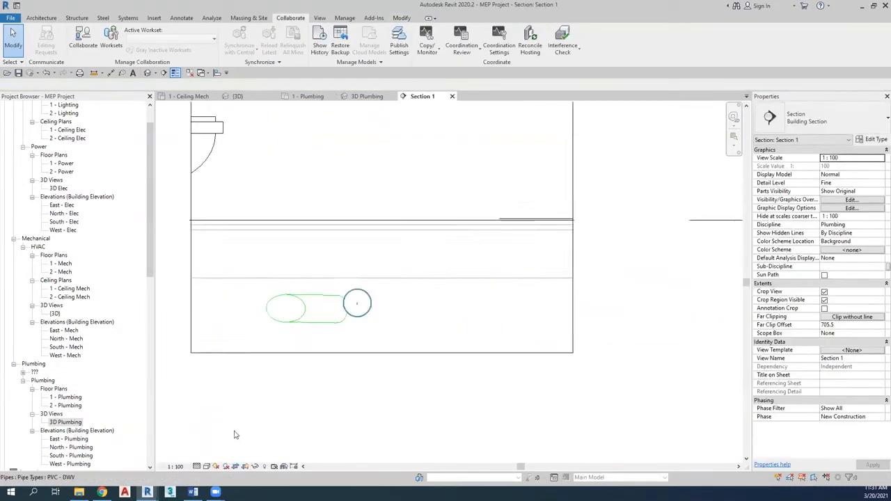
click(207, 467)
click(240, 439)
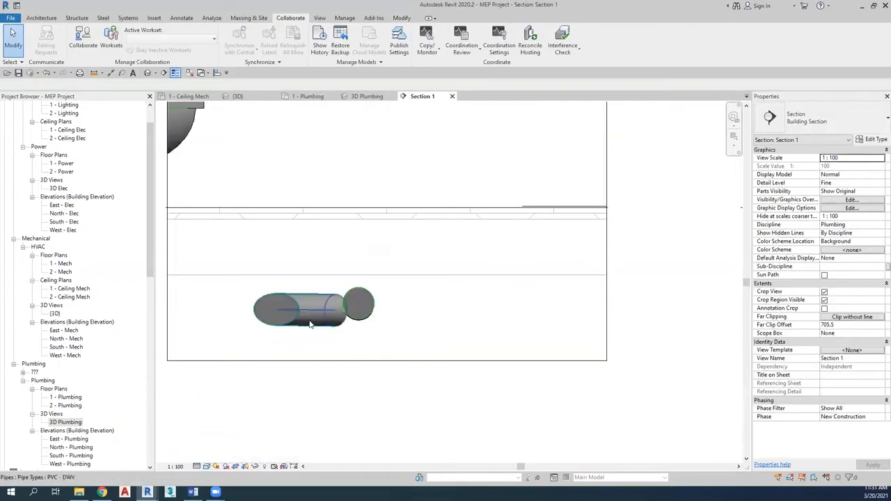
scroll(309, 325, up, 2)
click(308, 323)
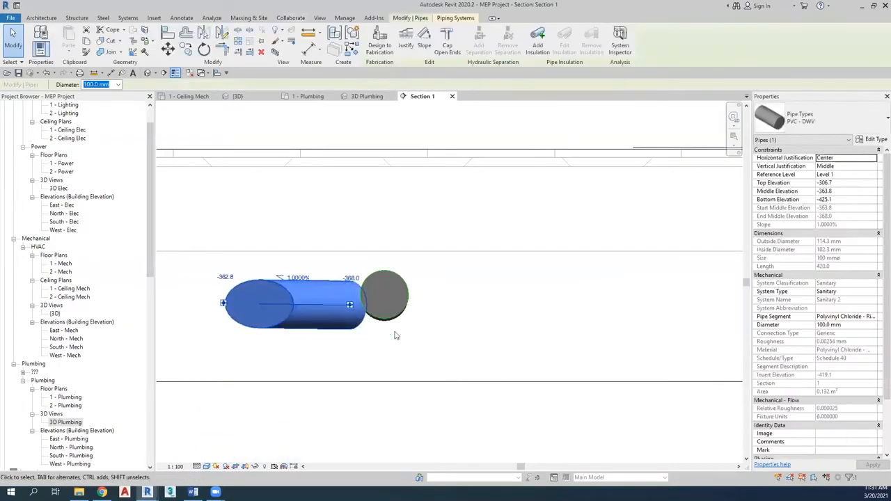
key(Up)
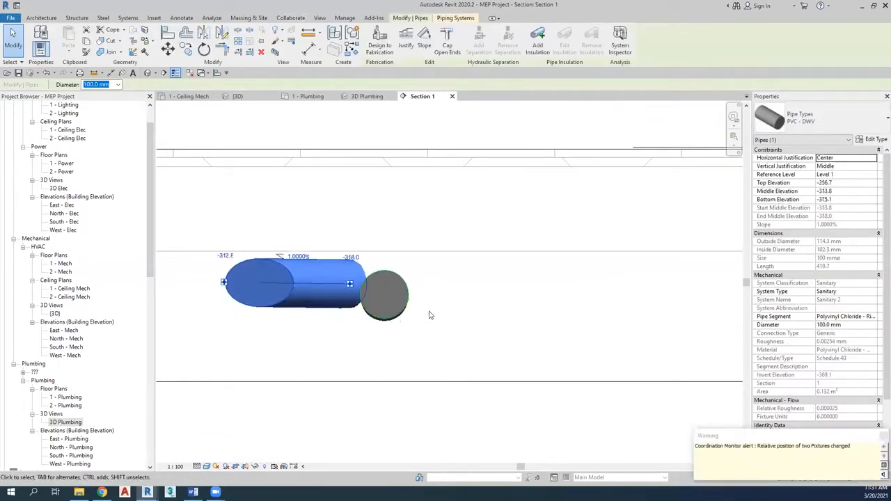
key(ctrl+z)
- Lower the main drain pipe in the section until it lines up with the end of the toilet branch
click(385, 318)
key(Down)
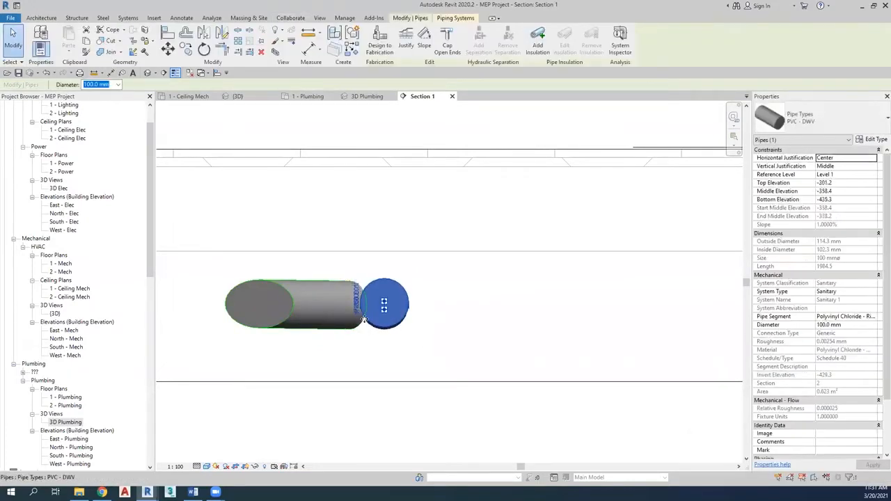
click(423, 338)
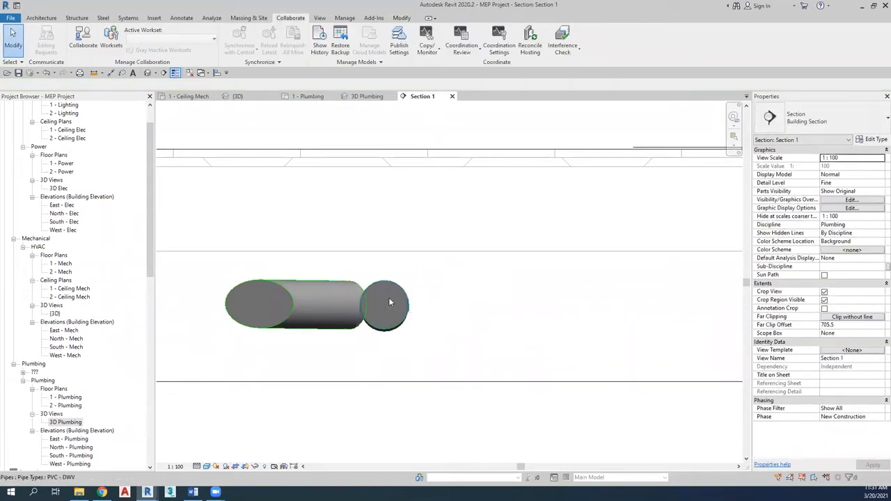
- In the plumbing plan, extend the angled toilet branch into the main drain to join them with a wye fitting
click(317, 98)
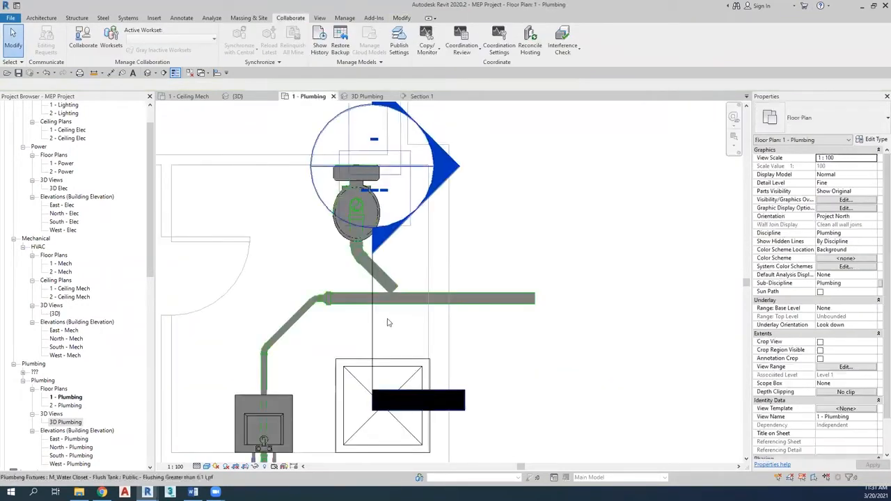
scroll(389, 314, up, 3)
click(390, 285)
drag(392, 278, 426, 338)
key(Escape)
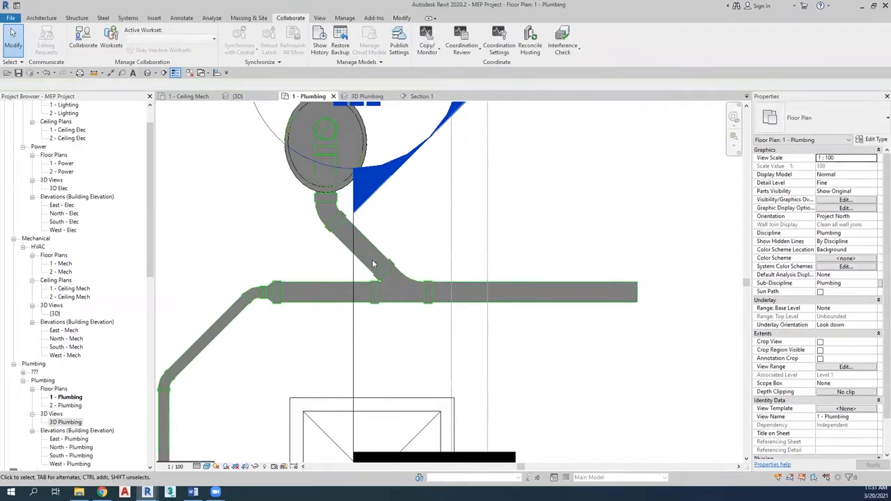
- Delete the section crossing the toilet branch together with its view
click(354, 312)
key(Delete)
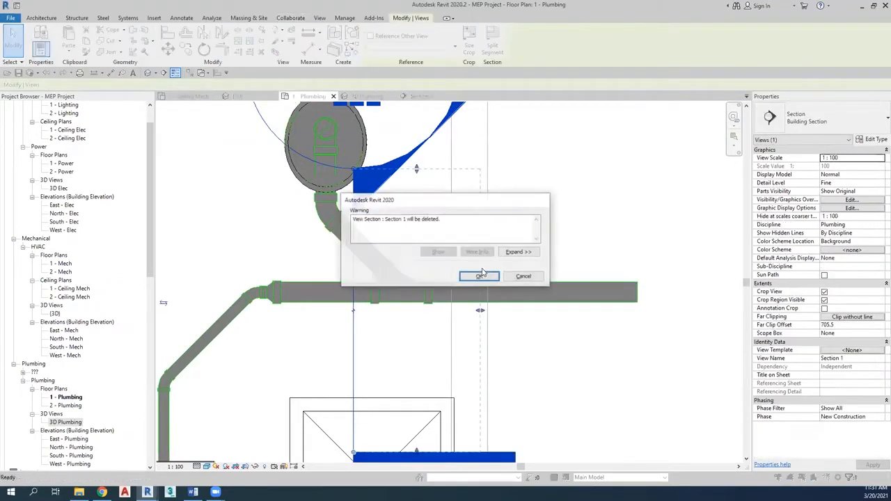
click(479, 277)
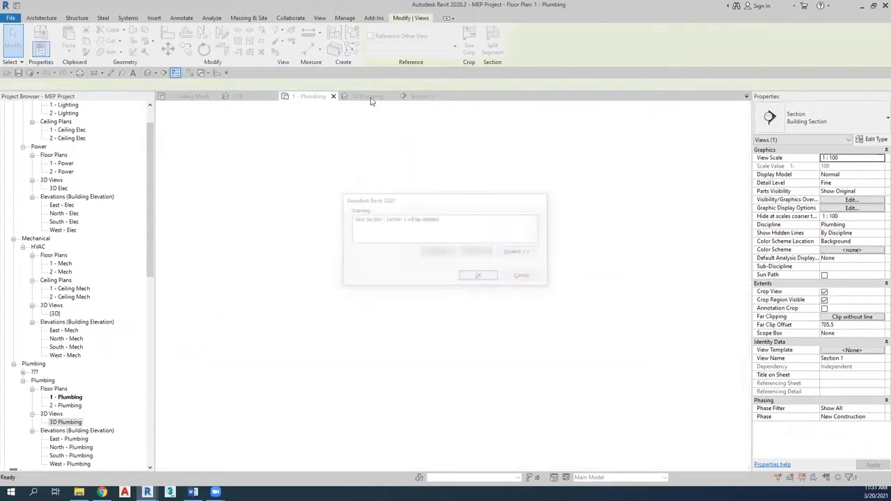
- Switch to the 3D Plumbing view showing the bathroom drainage and set its visual style to Realistic
scroll(353, 252, down, 5)
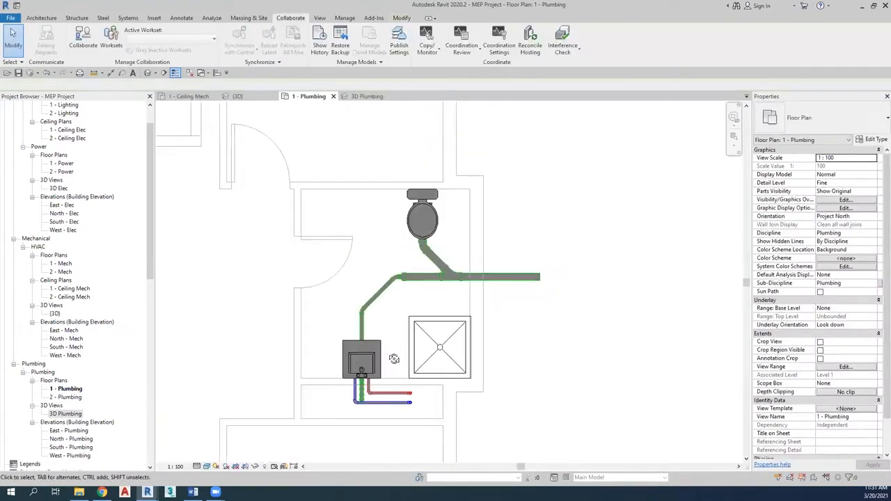
shift+middle_drag(407, 340, 391, 333)
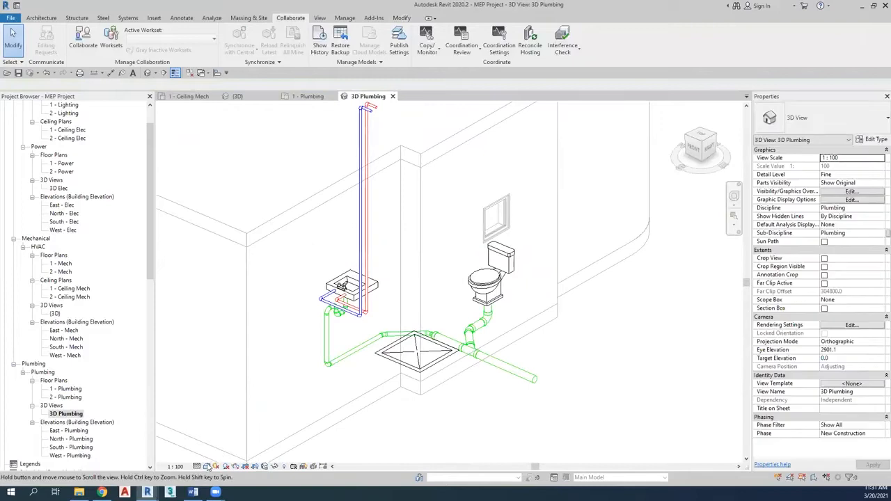
shift+middle_drag(235, 438, 420, 345)
middle_drag(253, 344, 232, 344)
click(434, 348)
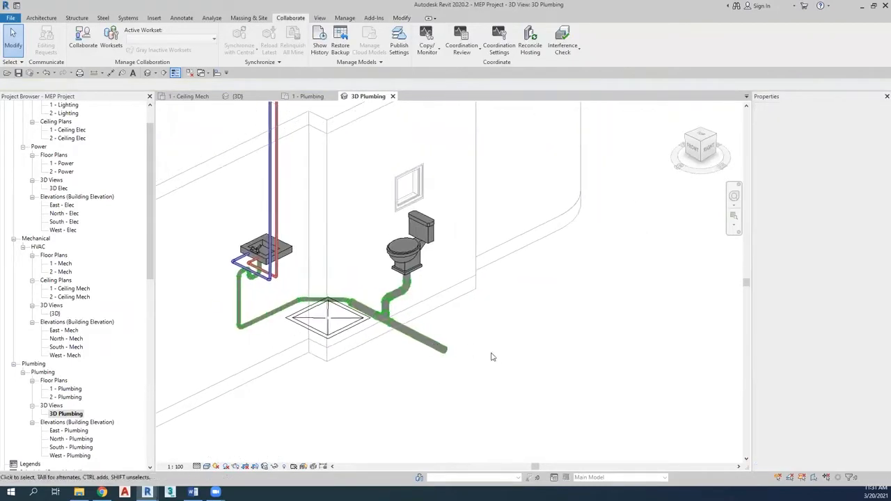
shift+middle_drag(578, 347, 572, 345)
click(572, 345)
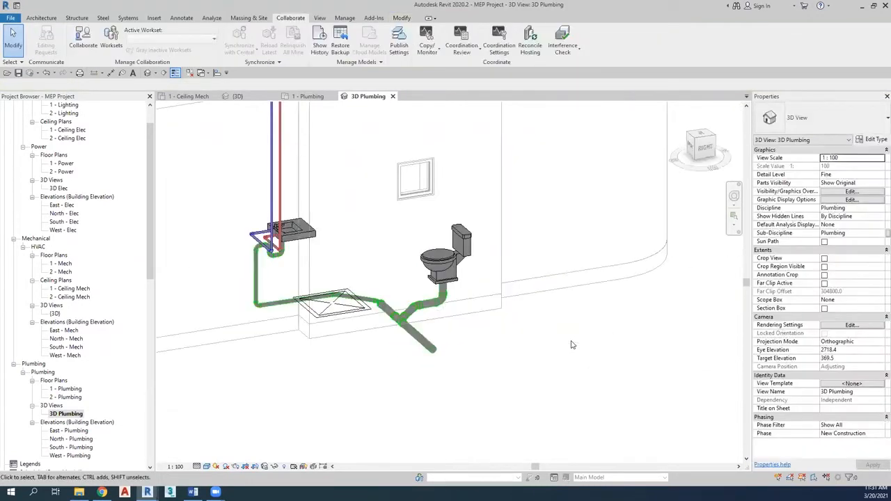
click(206, 466)
click(225, 456)
- Examine the toilet branch's bends, its wye junction with the main drain and the whole drainage run from several angles
scroll(409, 318, up, 4)
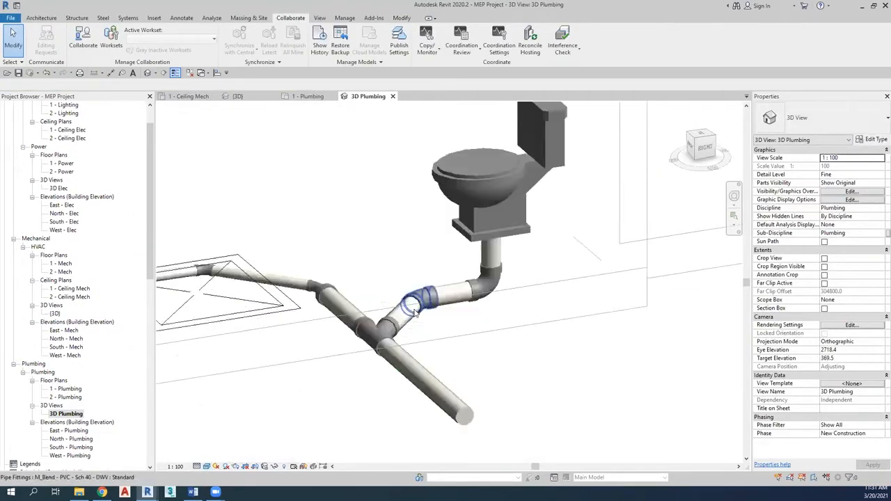
click(410, 319)
shift+middle_drag(410, 318, 473, 353)
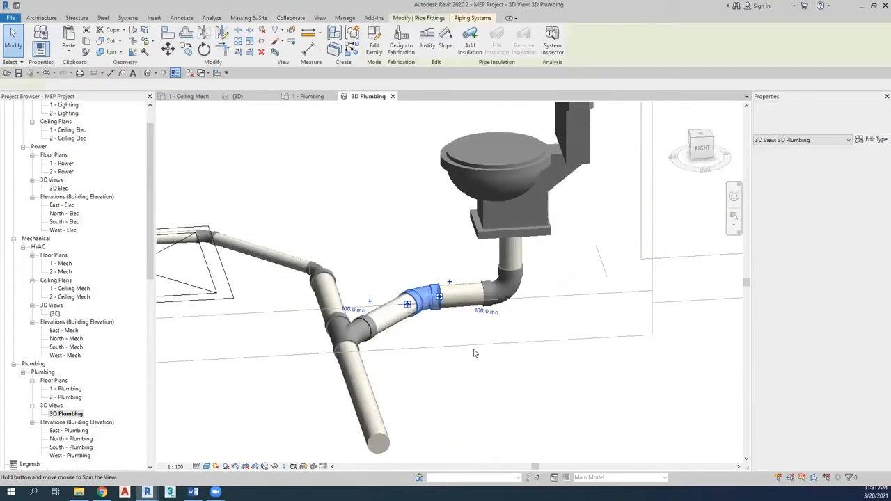
click(457, 336)
scroll(454, 324, up, 4)
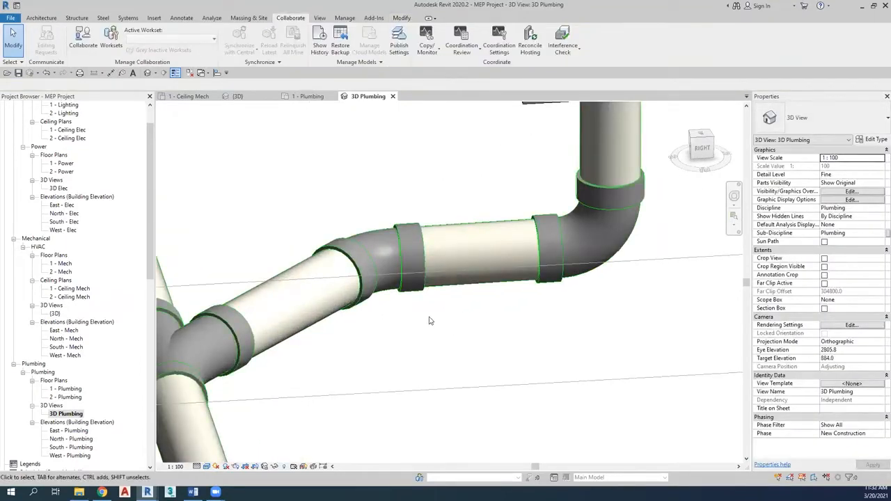
scroll(429, 320, down, 4)
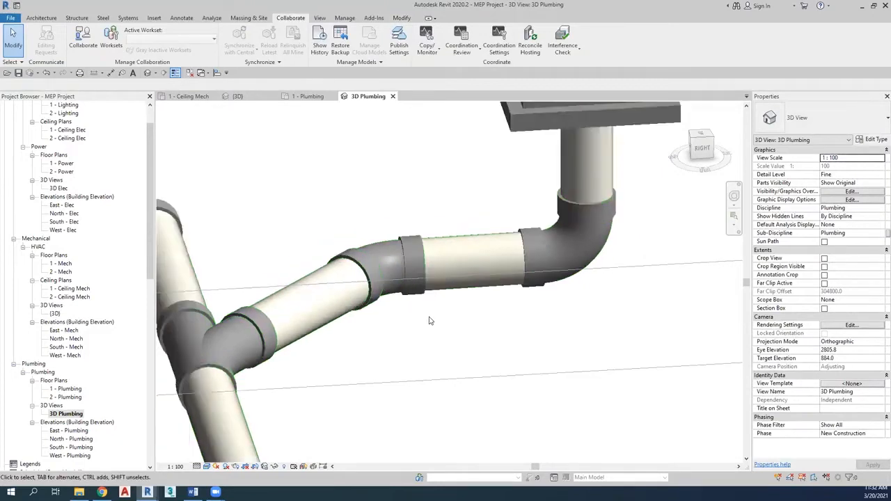
shift+middle_drag(440, 350, 111, 132)
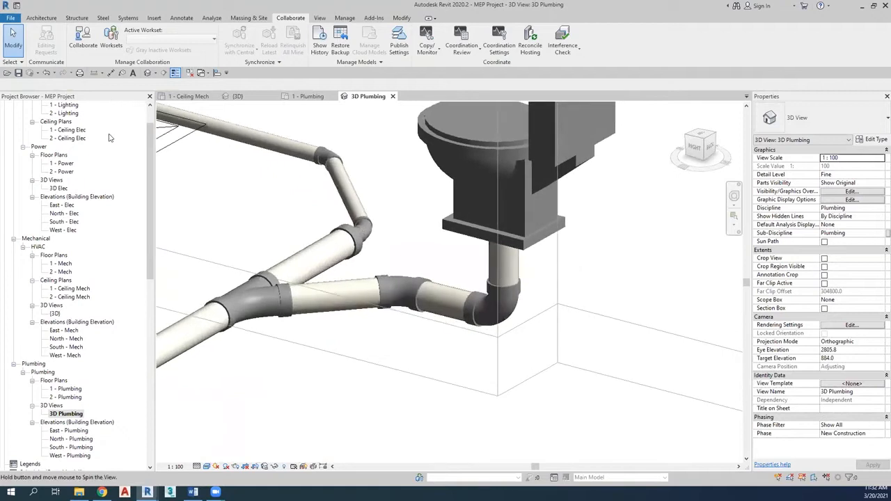
shift+middle_drag(329, 365, 415, 322)
click(306, 268)
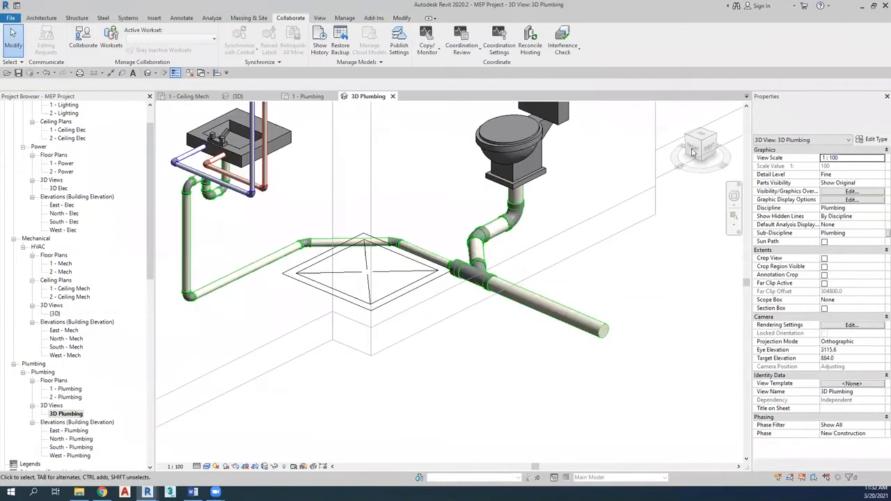
- Inspect the slope of the 100 mm main drain pipe from the front of the model
click(564, 314)
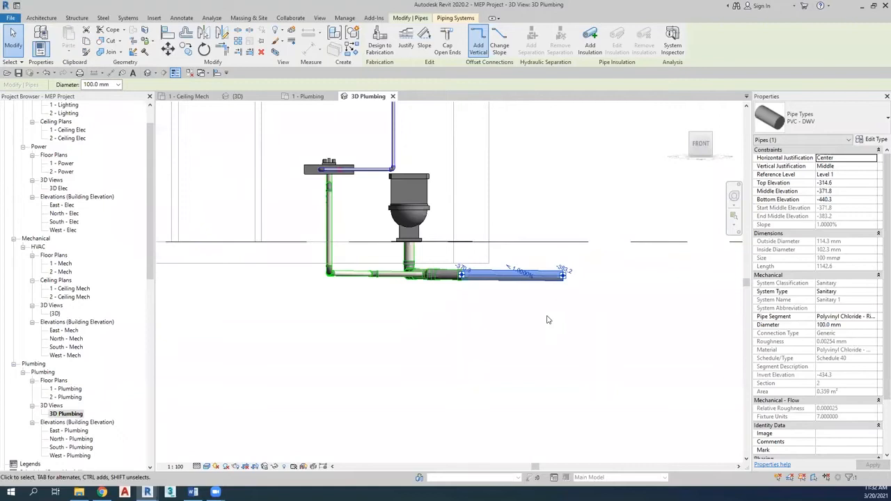
click(543, 317)
shift+middle_drag(485, 332, 487, 339)
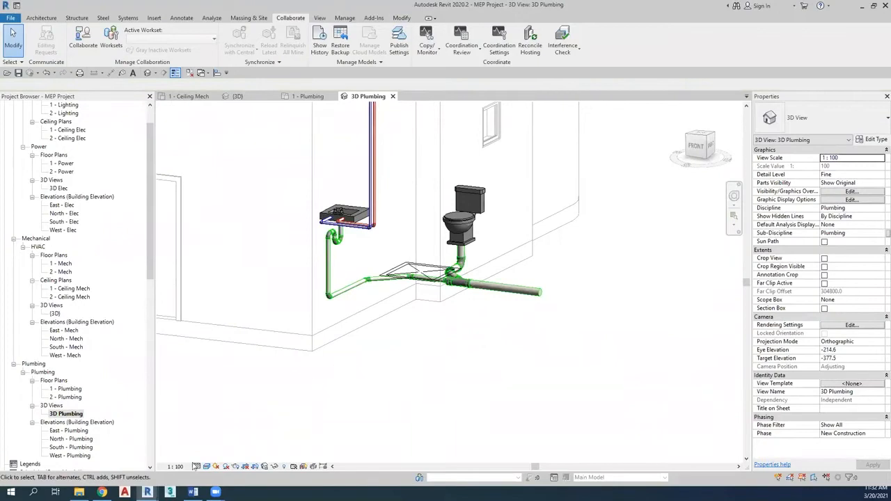
- Switch to the Webinar MEP document in Word and add the heading "3 – Electrical" below the plumbing list
key(alt+Tab)
scroll(375, 265, up, 6)
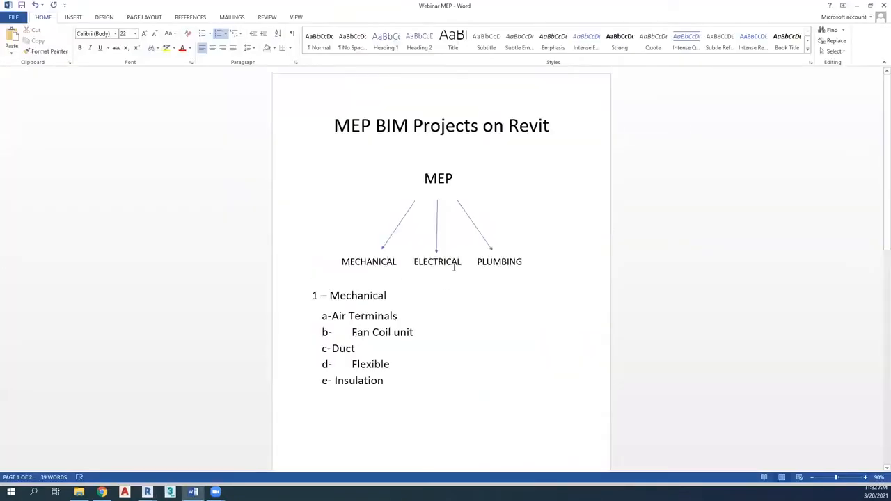
scroll(452, 312, down, 10)
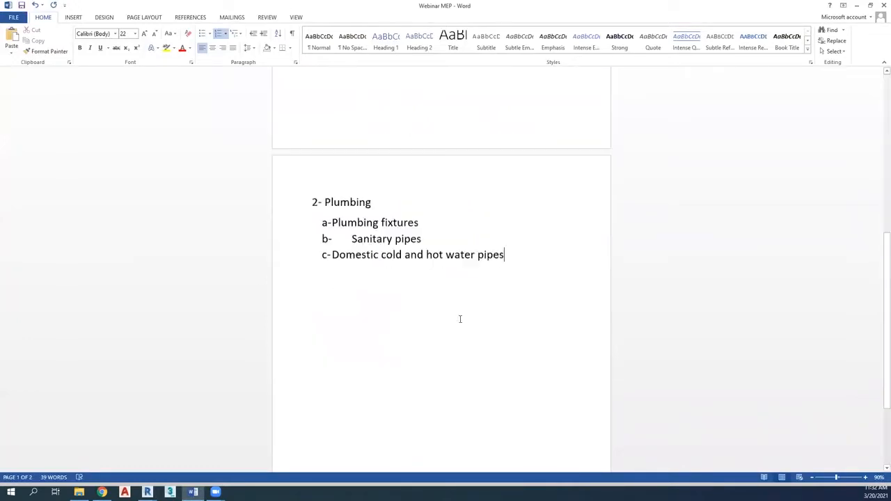
key(Return)
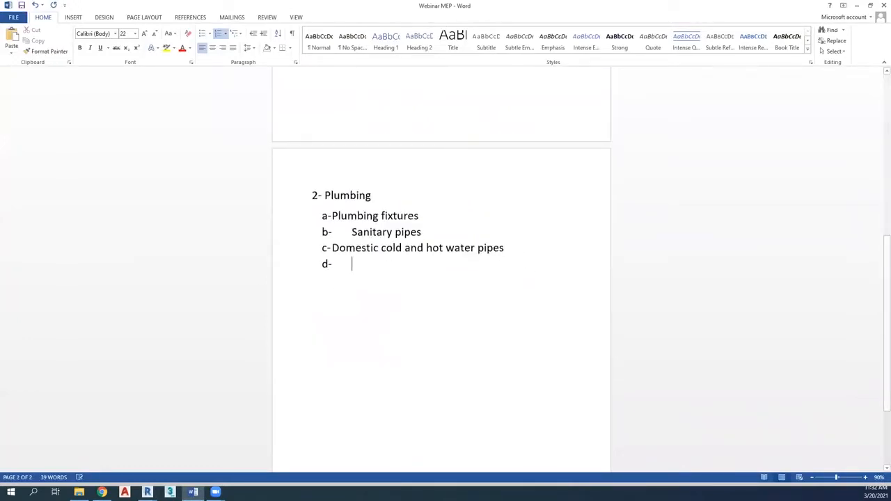
key(Return)
key(Return)
text(3 - Electri)
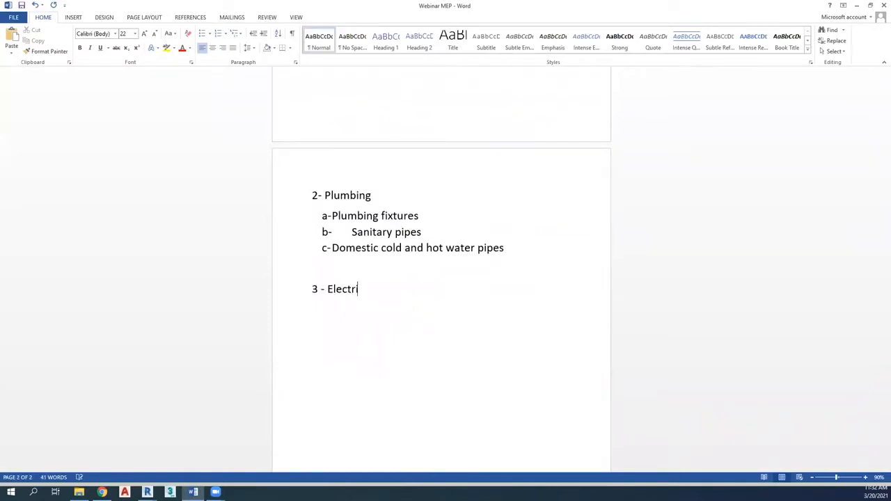
text(cal)
key(Return)
- Start a lettered list under the Electrical heading with the items Lighting fixtures and Panel board
text(a- Lg)
key(BackSpace)
text(i)
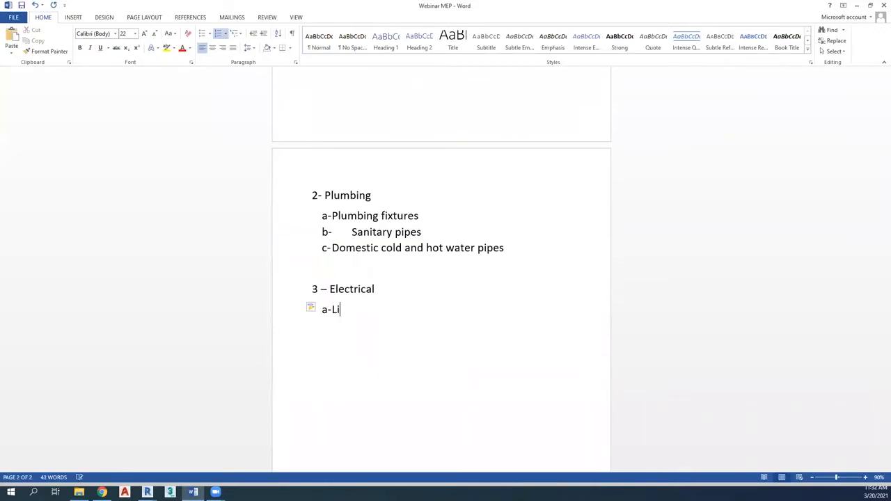
text(ghting fixture)
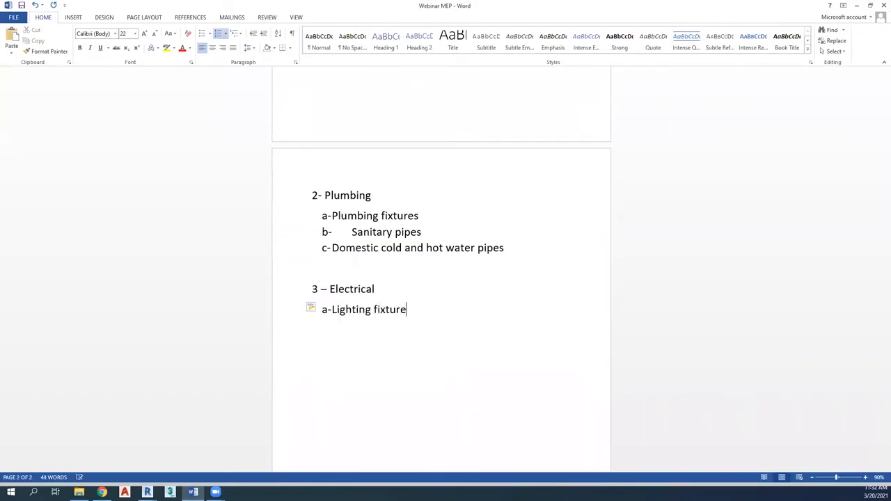
text(s)
key(Return)
text(Panel board)
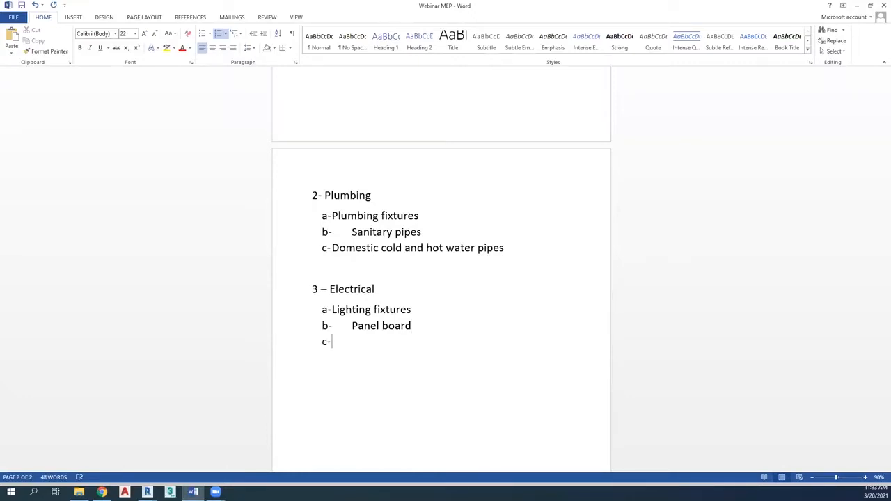
- Add Circuit, Conduits and Cable Trays as items c to e, then highlight the Lighting fixtures item
text(Circuits)
key(BackSpace)
key(Return)
text(COnduits)
key(Return)
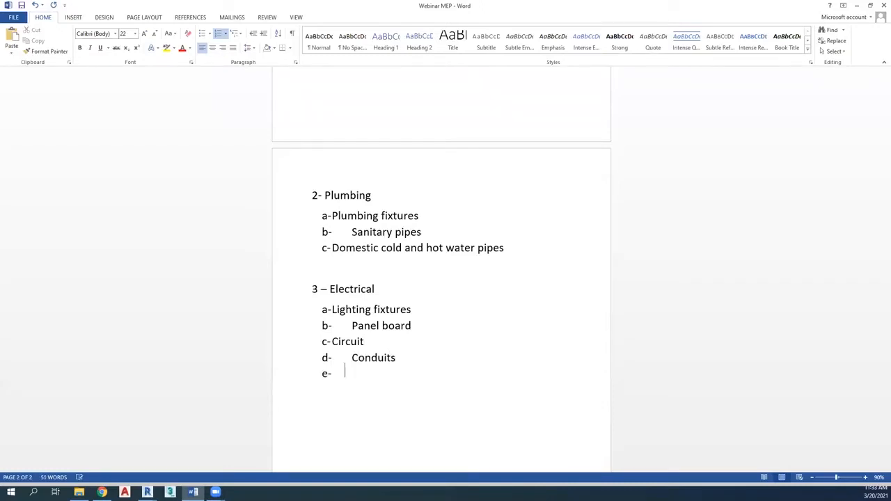
text(Cable Trays)
triple_click(394, 309)
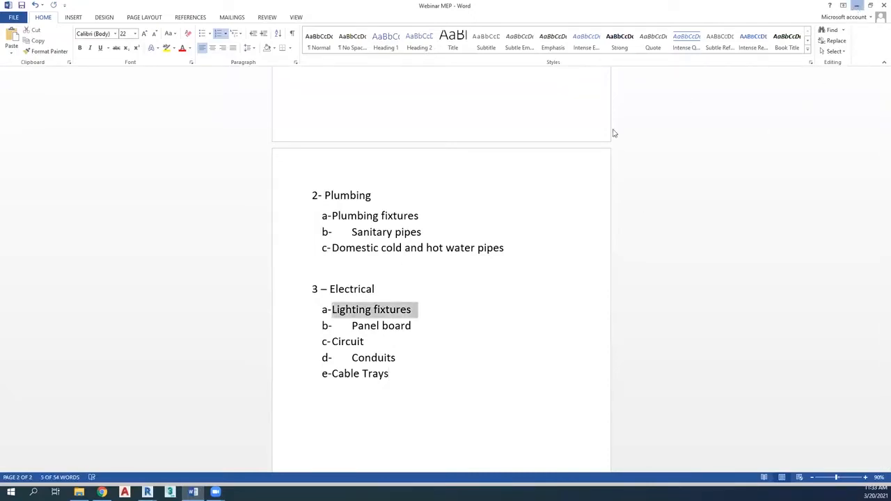
- Switch back to the Revit MEP project and open the 1 - Ceiling Elec lighting ceiling plan
key(alt+Tab)
drag(151, 224, 73, 140)
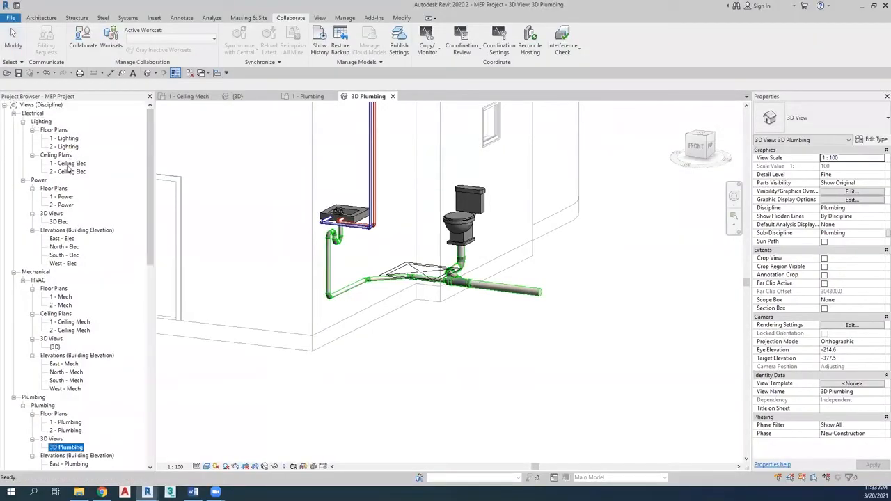
click(42, 123)
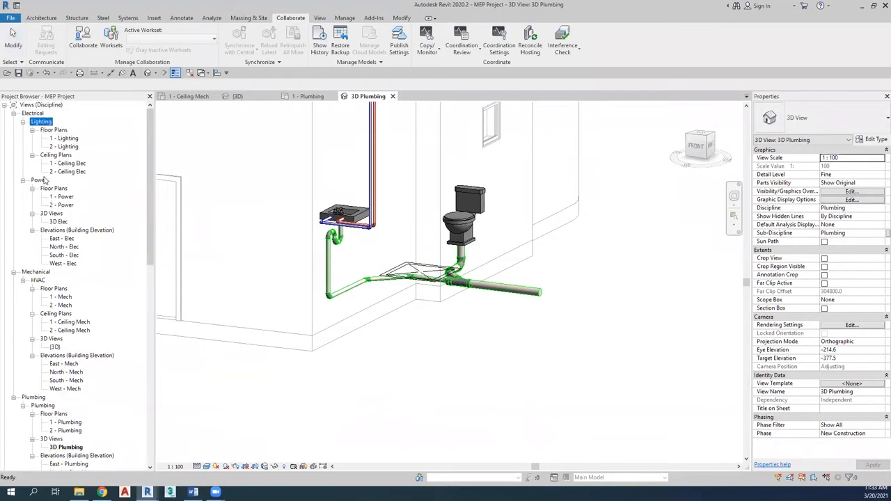
double_click(69, 163)
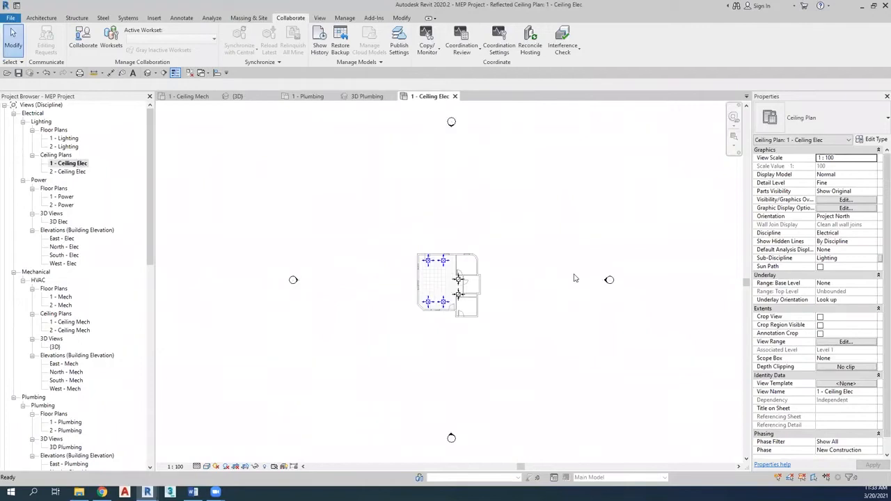
scroll(575, 278, up, 5)
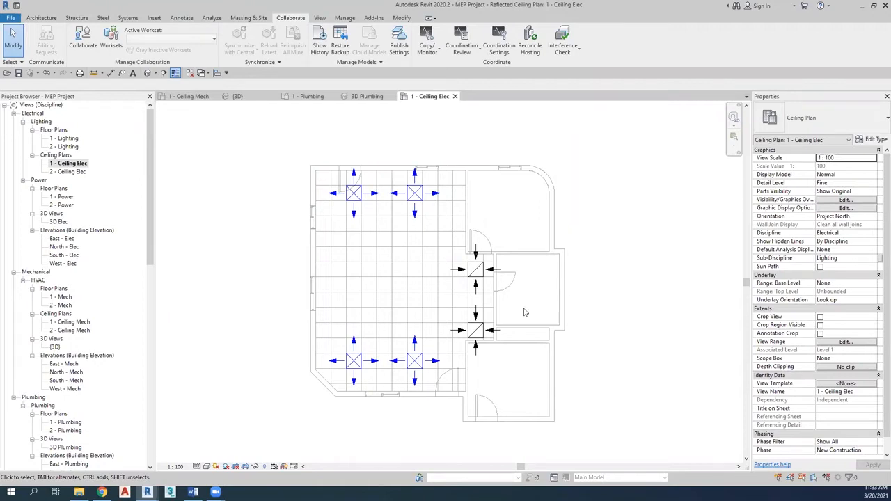
- Place two M_Ceiling Light - Linear Box 0600x1200mm(2 Lamp) - 120V fixtures on the ceiling face, upright below the two upper supply diffusers
click(127, 18)
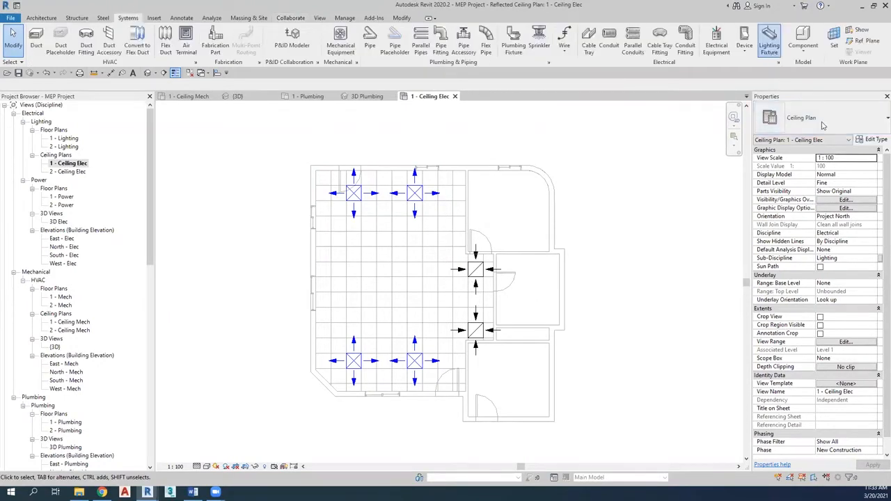
click(770, 49)
click(838, 131)
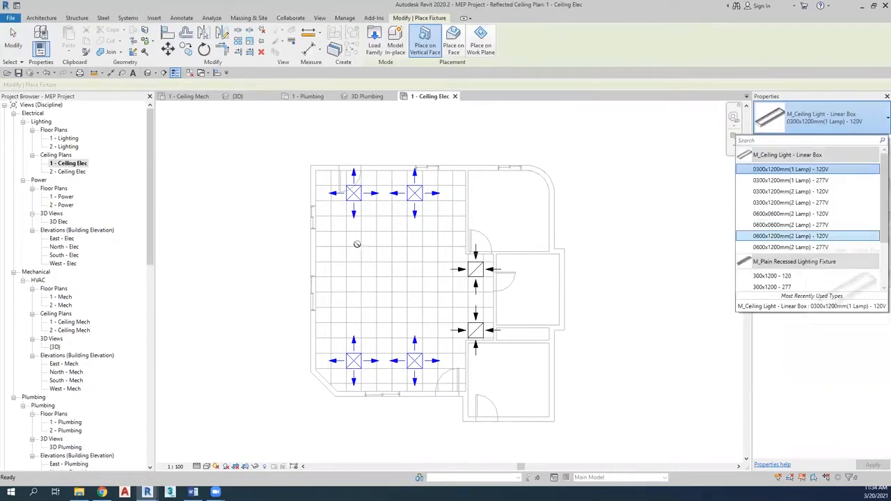
click(454, 43)
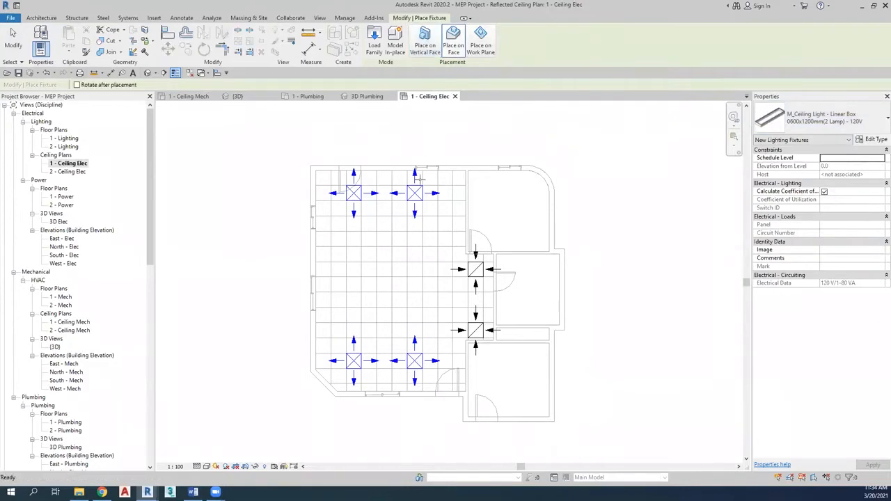
scroll(359, 232, up, 3)
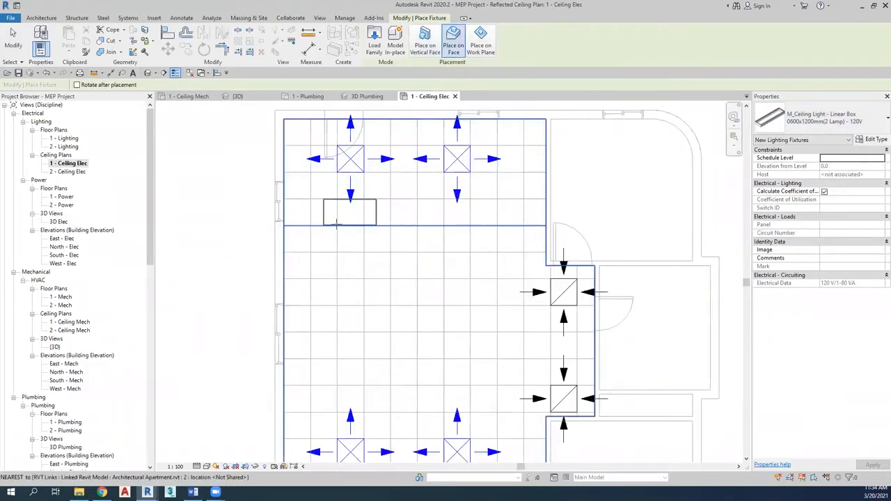
click(337, 225)
click(444, 225)
- Place two more 0600x1200mm linear box lights on the ceiling grid directly above the two lower supply diffusers
middle_drag(427, 267, 430, 225)
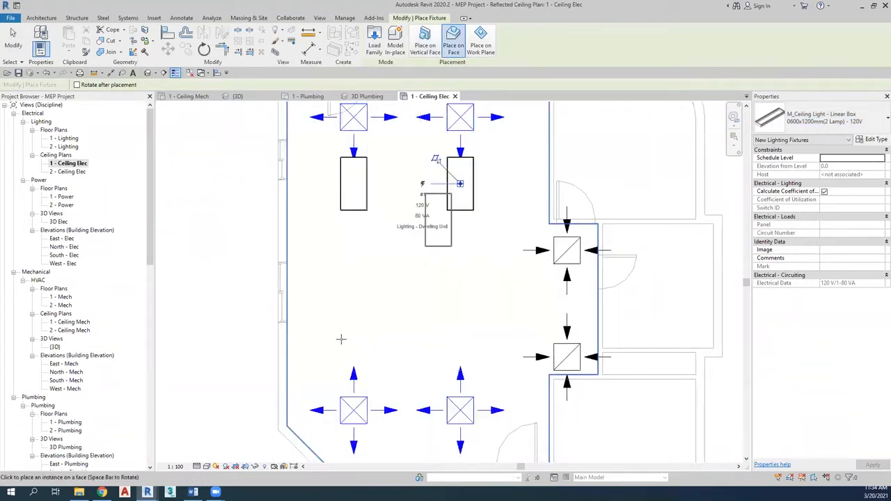
click(449, 342)
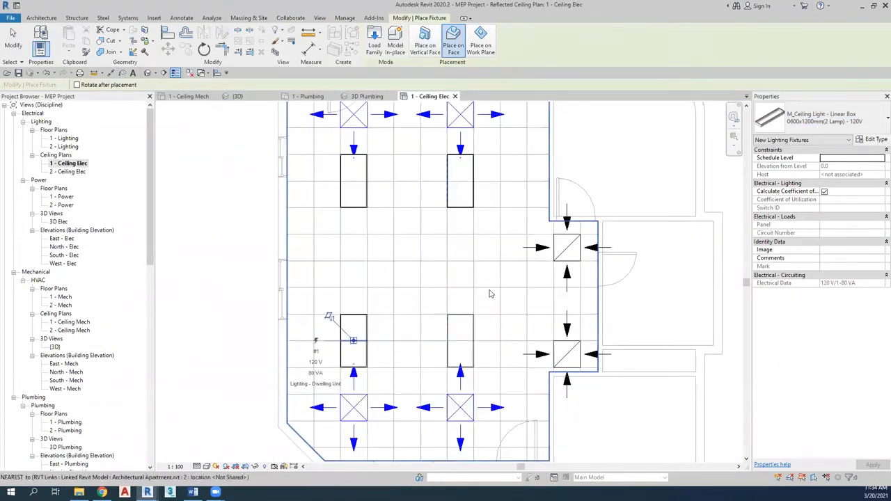
key(Escape)
key(Escape)
scroll(605, 179, down, 2)
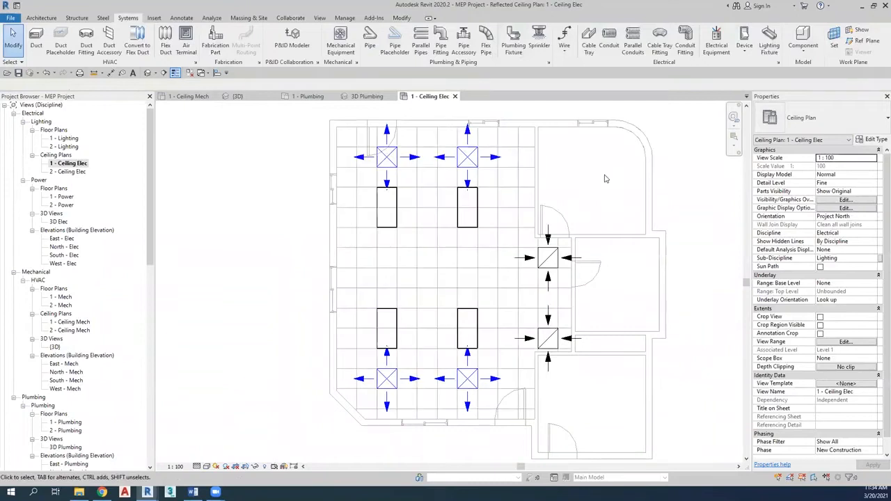
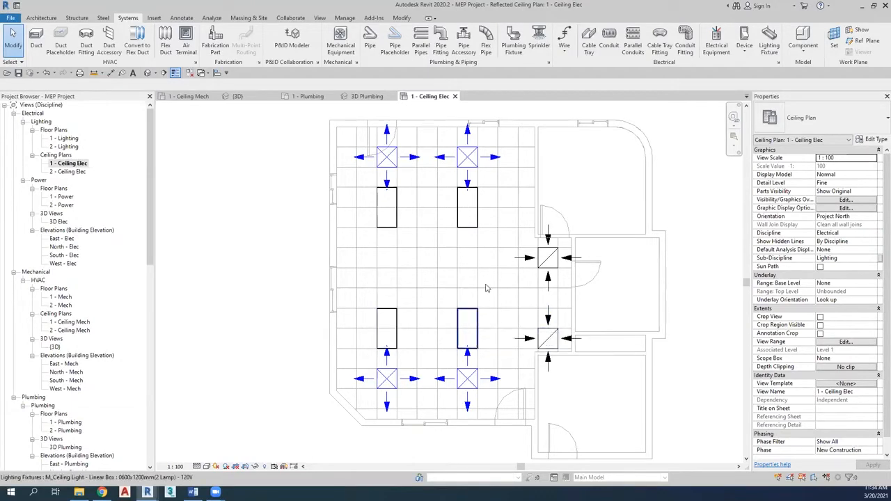
- Place a 100 A M_Lighting and Appliance Panelboard - 208V MLO on the upper wall of the lower-right room
click(720, 50)
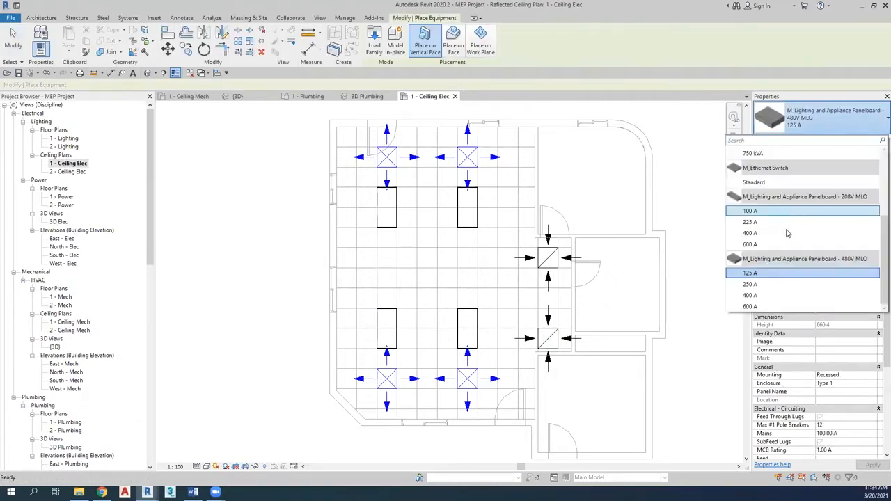
scroll(780, 235, up, 1)
click(780, 235)
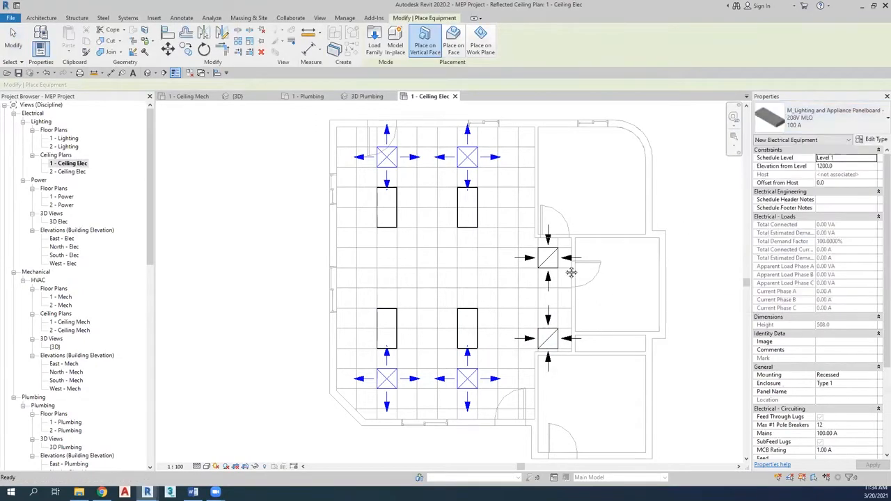
middle_drag(605, 359, 578, 314)
scroll(559, 306, up, 2)
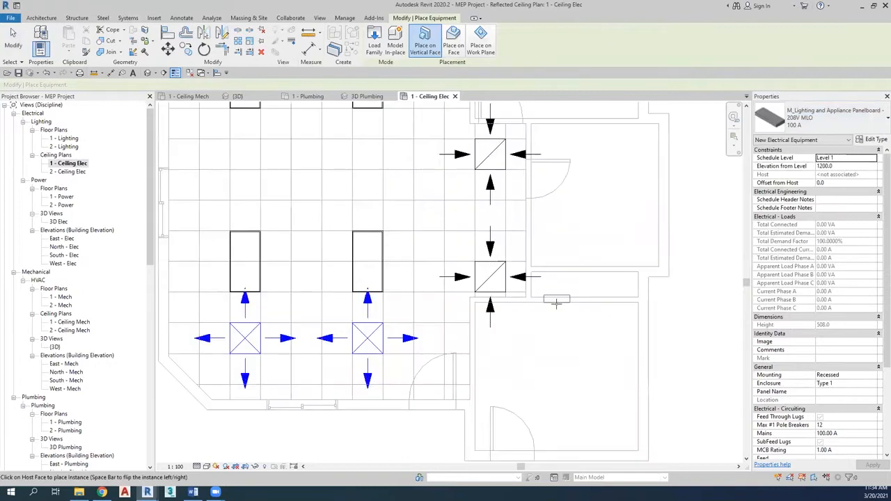
click(575, 305)
key(Escape)
scroll(555, 322, down, 1)
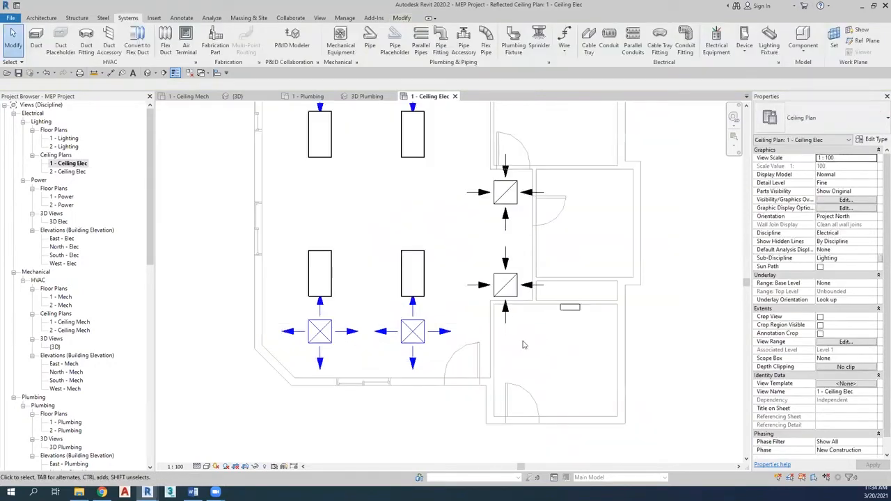
- Create a power circuit from the four ceiling lights and assign it to the 100 A, 120 V/208 V, three-phase panel
scroll(499, 342, down, 1)
drag(304, 152, 430, 333)
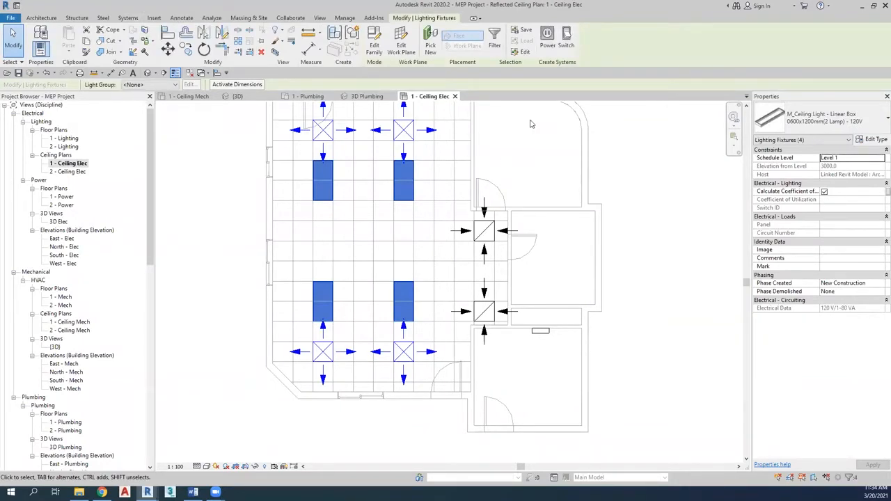
click(551, 45)
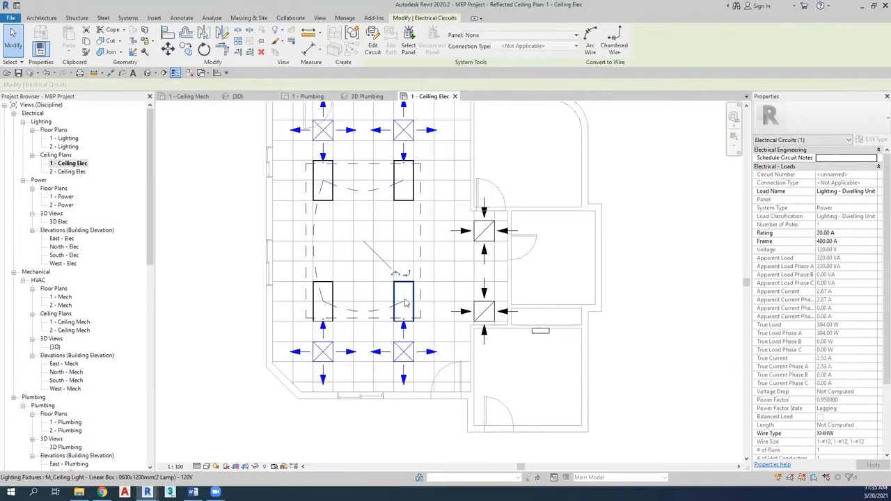
click(456, 38)
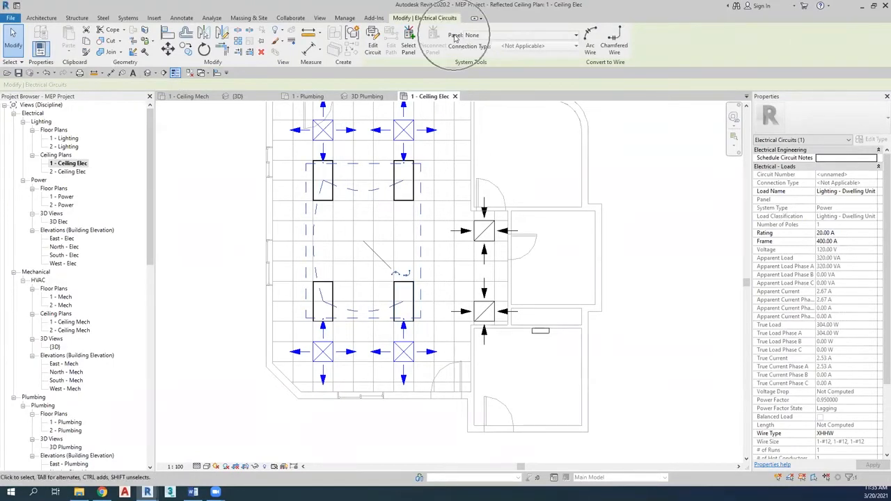
click(496, 36)
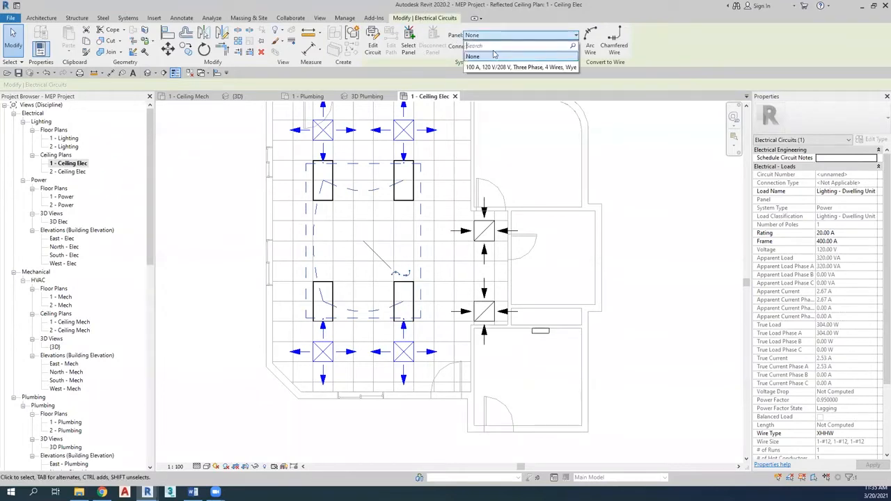
click(492, 67)
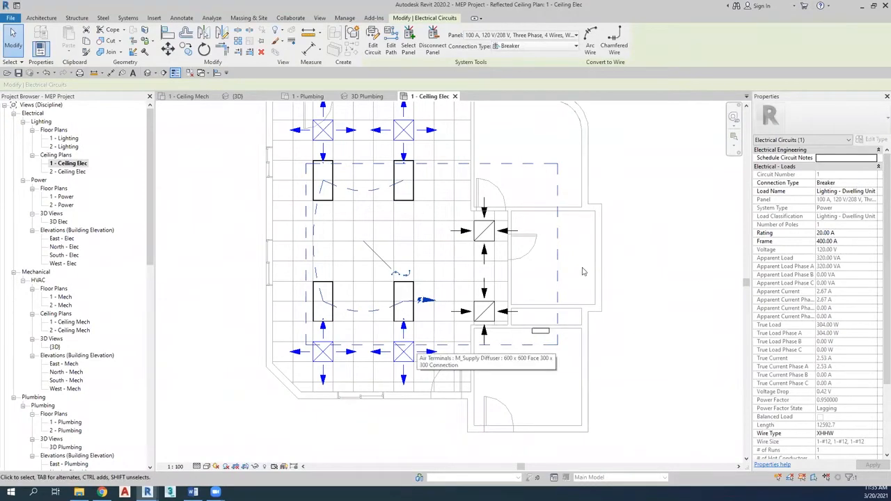
click(641, 257)
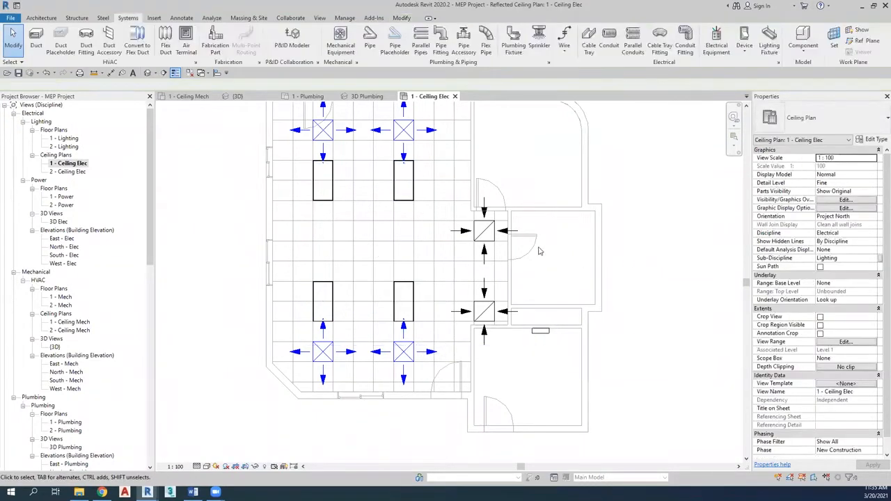
- Convert the ceiling lights' circuit into arc wires with a home run to the panel
click(402, 200)
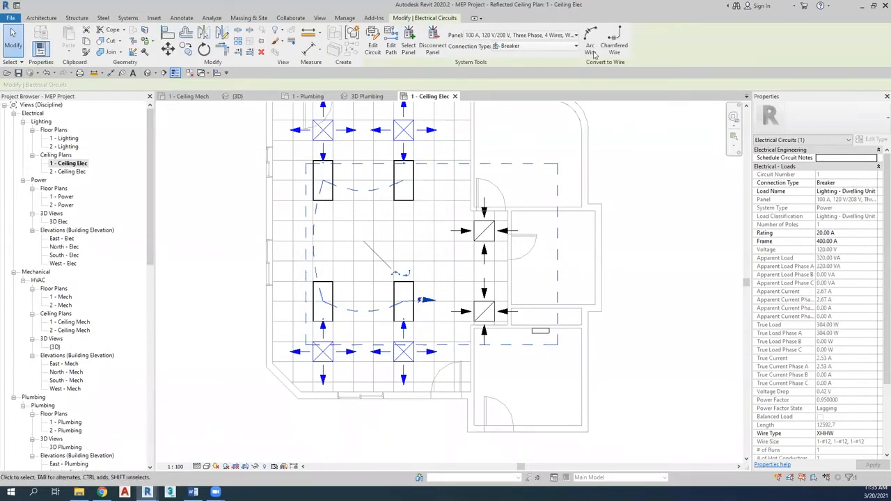
click(639, 203)
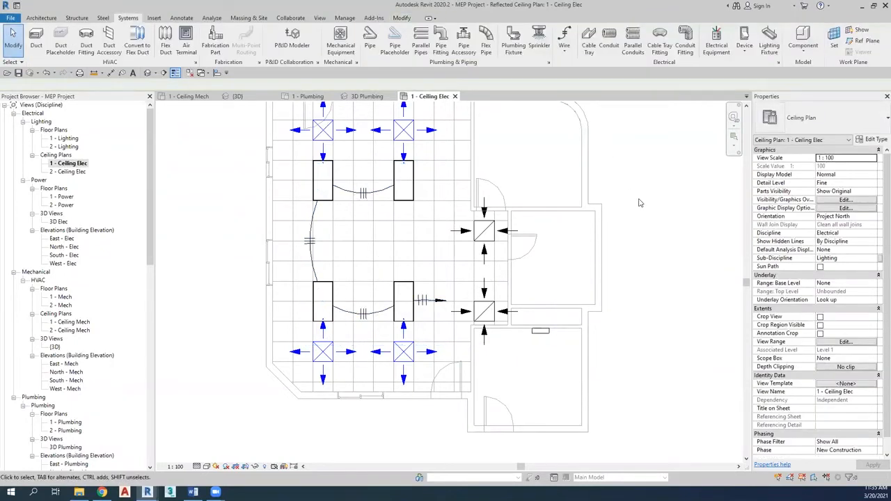
- Stretch the free end of the home run wire from the lower right light to the panelboard
middle_drag(461, 335, 419, 331)
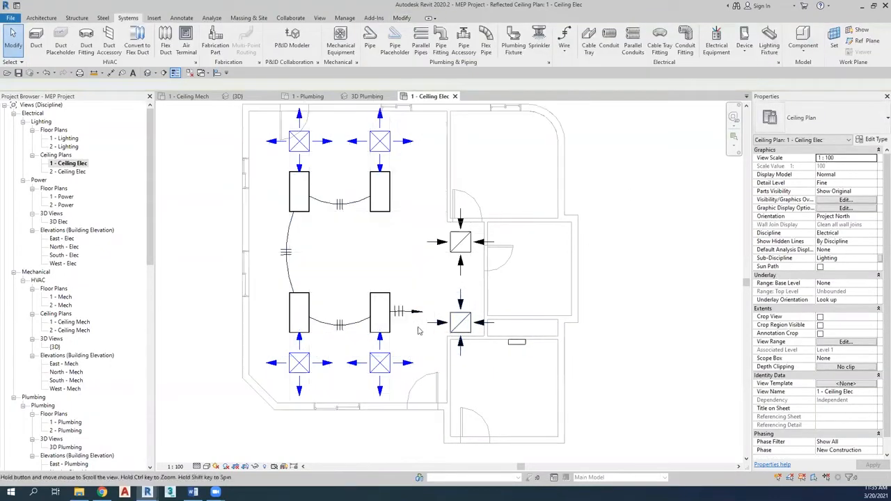
click(412, 314)
drag(412, 312, 506, 342)
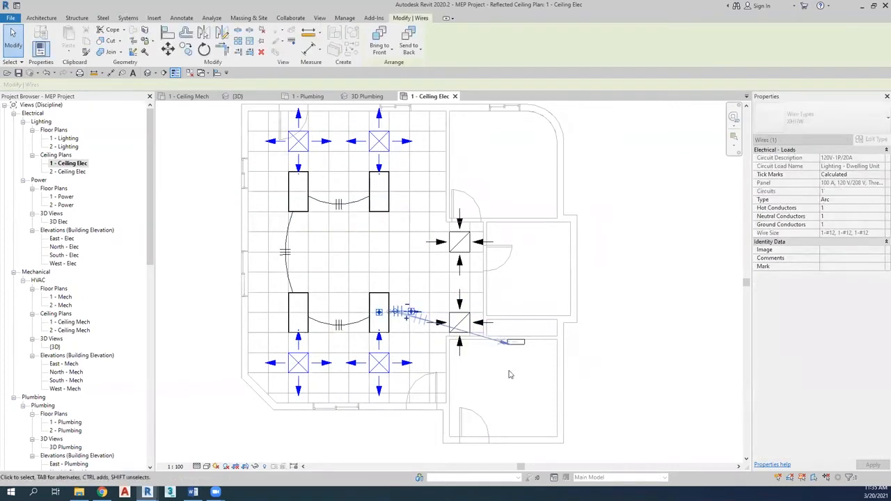
click(357, 330)
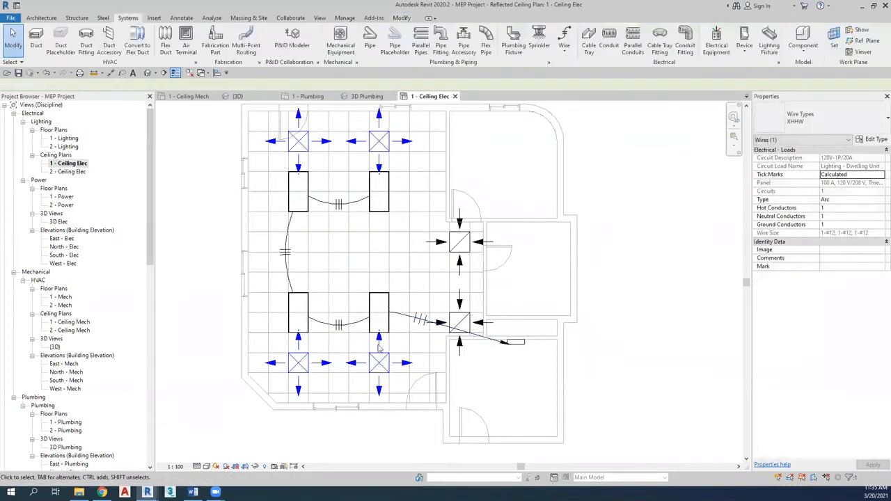
- Examine the tick marks and the hot, neutral and ground conductor properties of the arc wire joining the two lower lights
click(345, 326)
scroll(344, 326, up, 4)
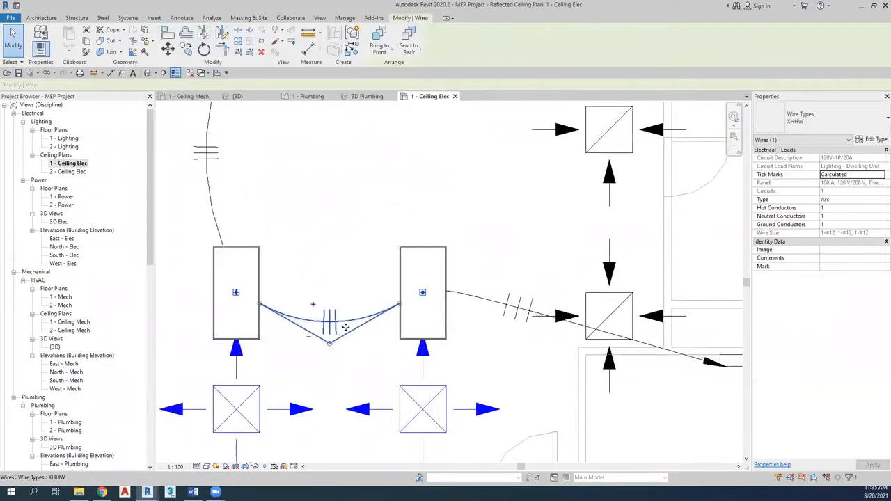
scroll(346, 327, up, 2)
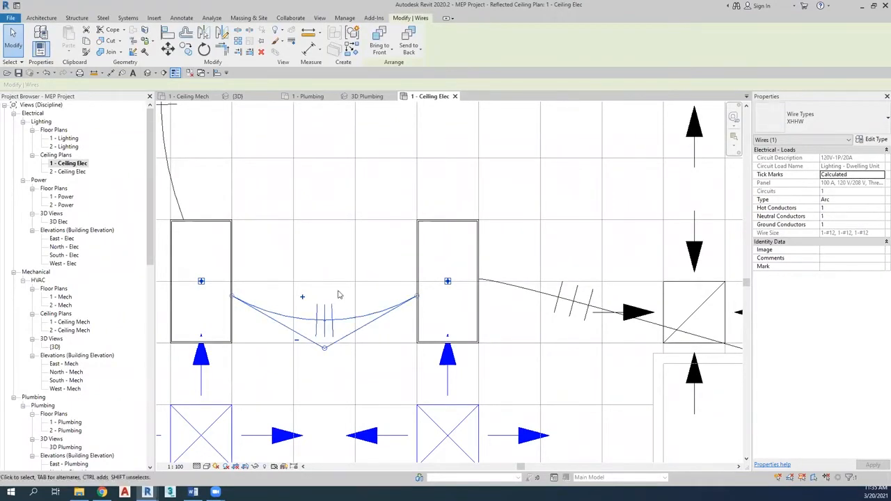
click(850, 209)
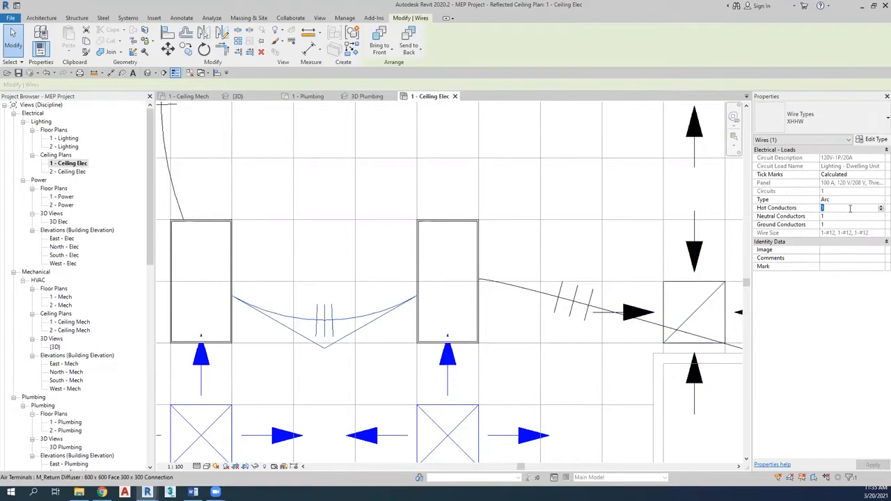
click(584, 214)
scroll(582, 222, down, 3)
scroll(457, 182, down, 1)
middle_drag(458, 183, 402, 238)
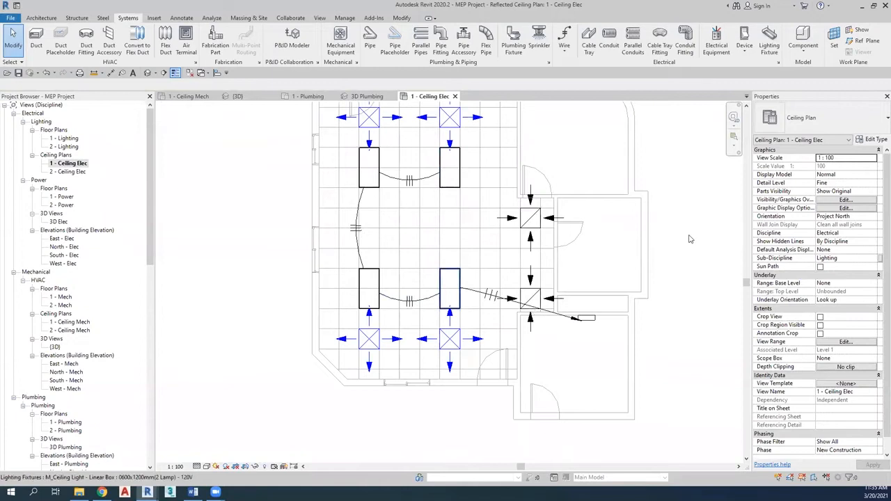
- Pull the home run's arrow end back to the lower return diffuser and check the Electrical topic outline in Word
click(395, 330)
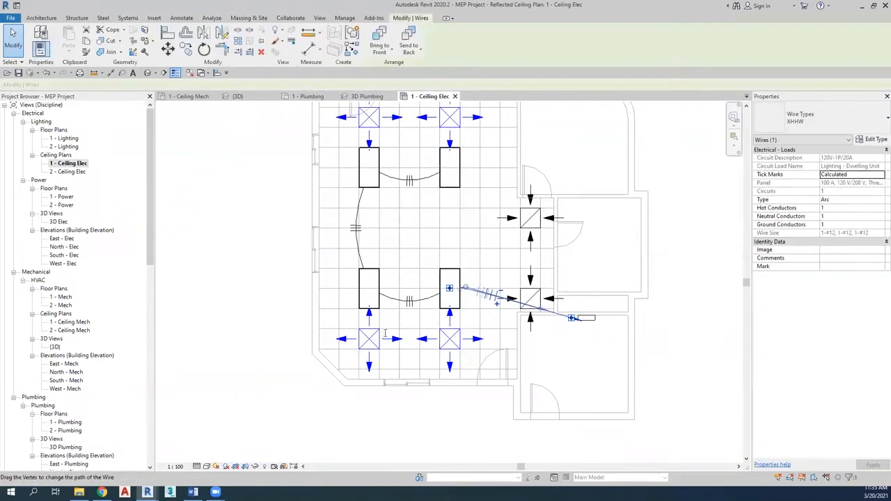
drag(363, 315, 350, 308)
click(363, 350)
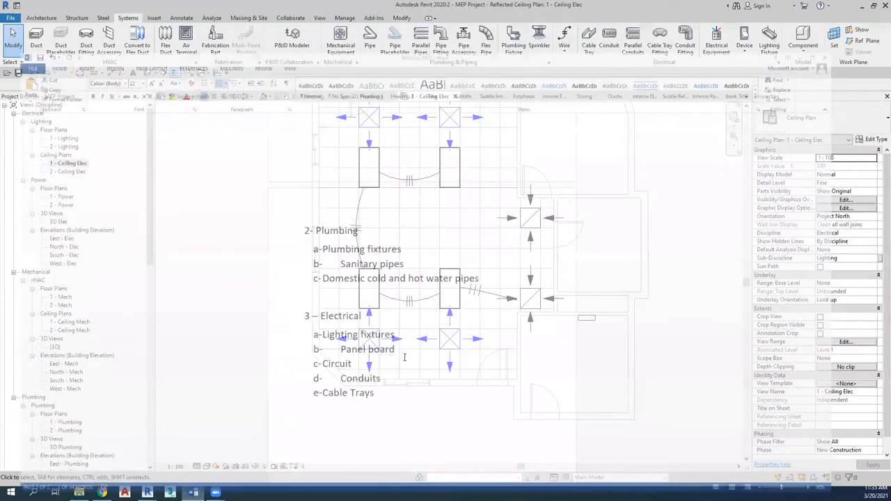
double_click(373, 358)
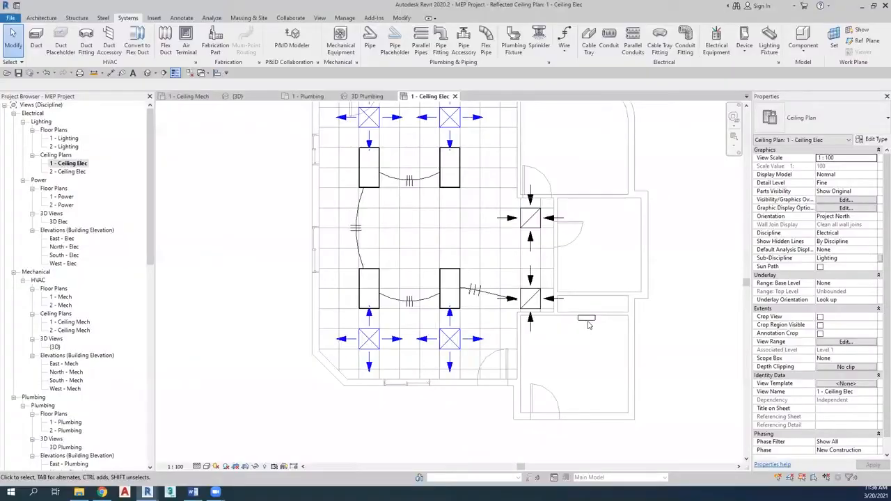
scroll(589, 325, up, 5)
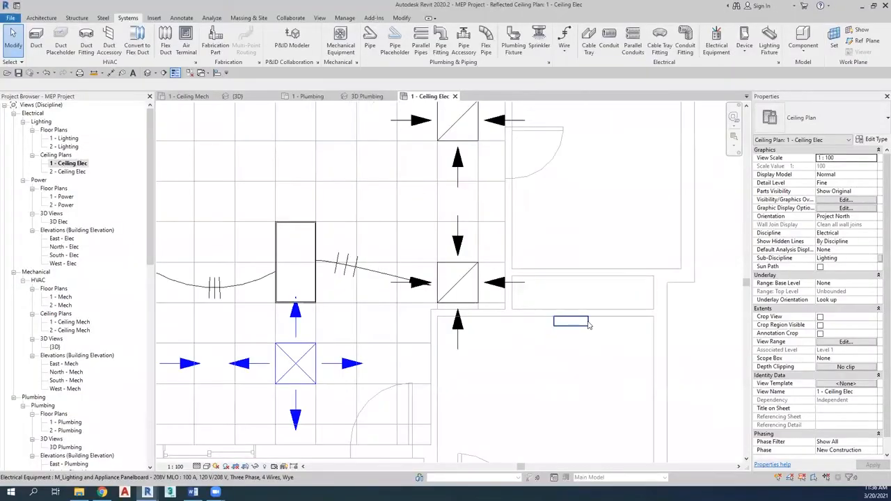
click(587, 323)
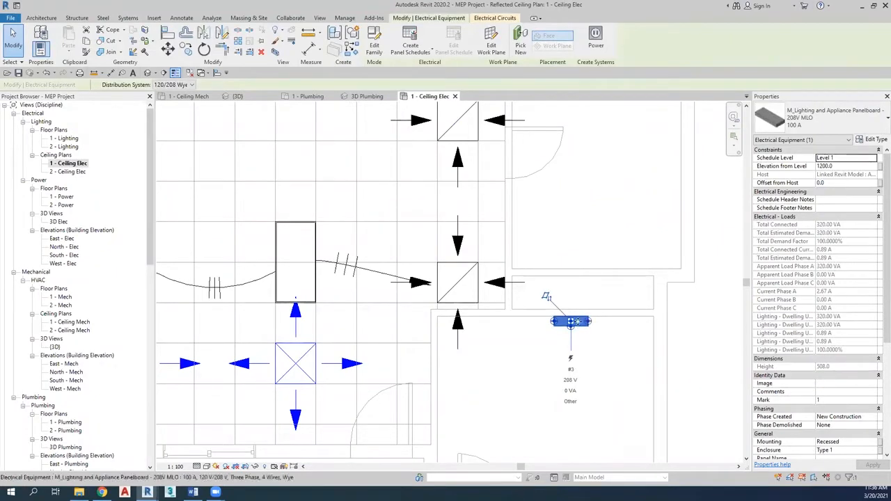
right_click(555, 323)
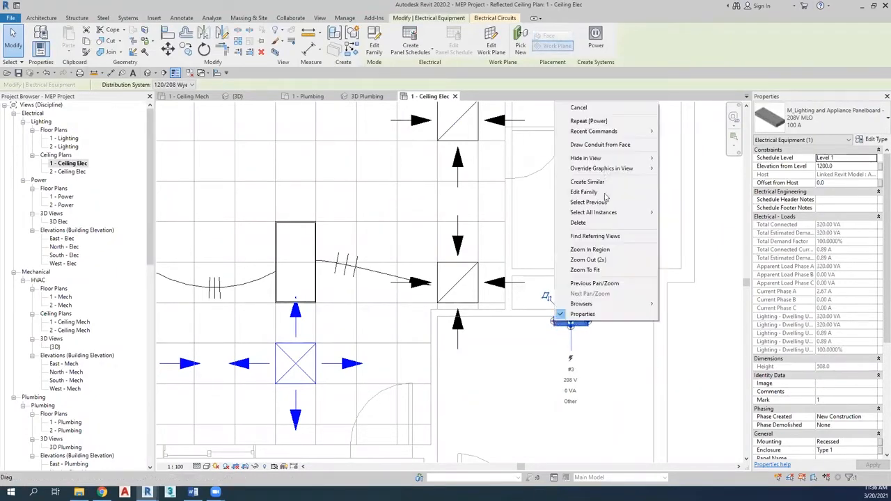
click(608, 145)
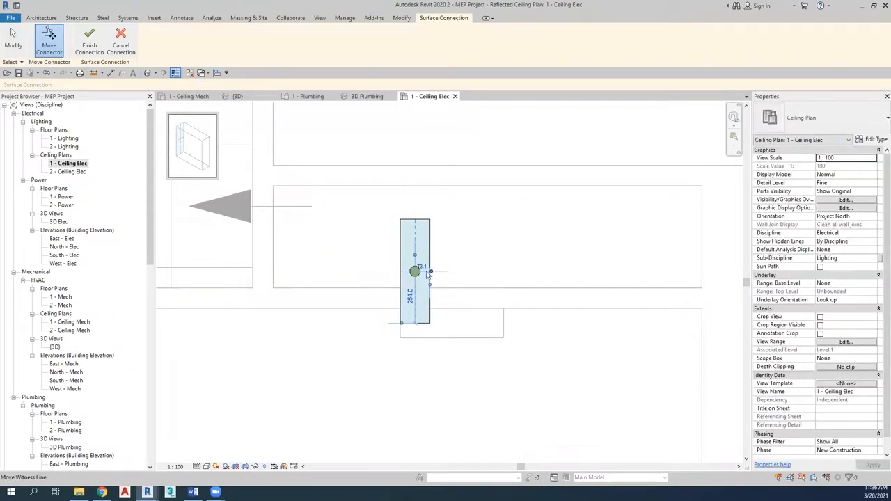
scroll(427, 271, up, 2)
drag(410, 273, 400, 208)
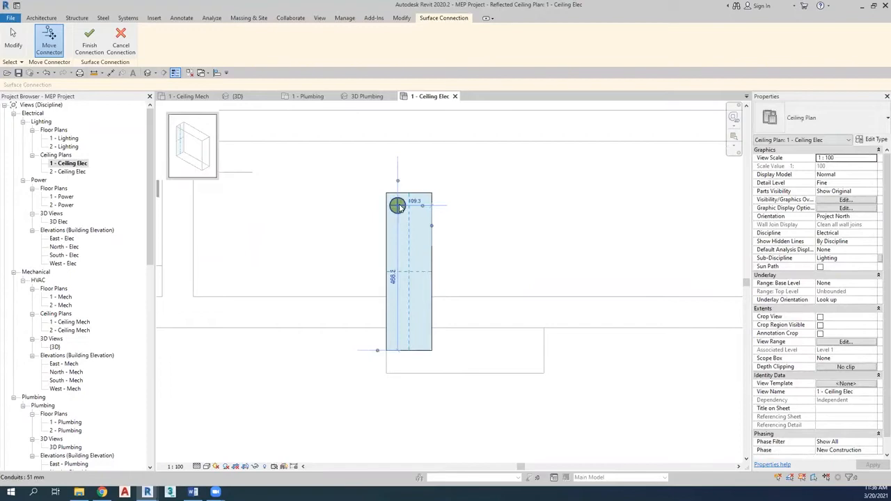
drag(400, 207, 395, 206)
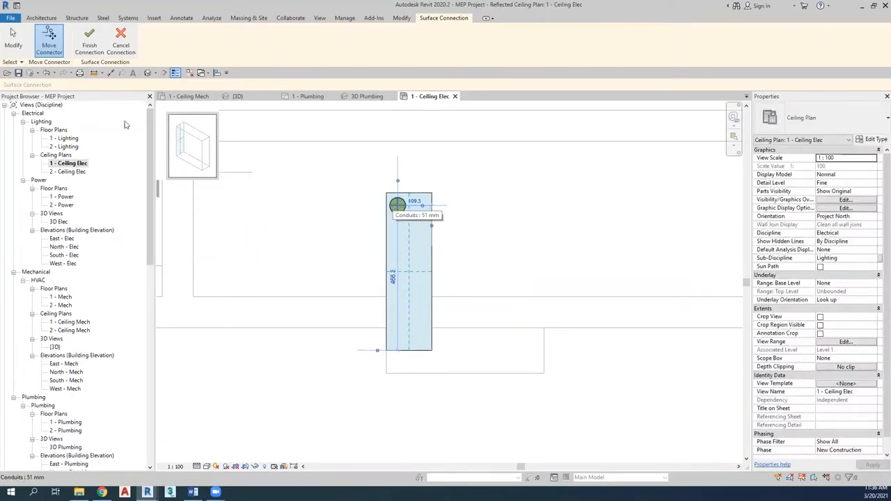
click(89, 43)
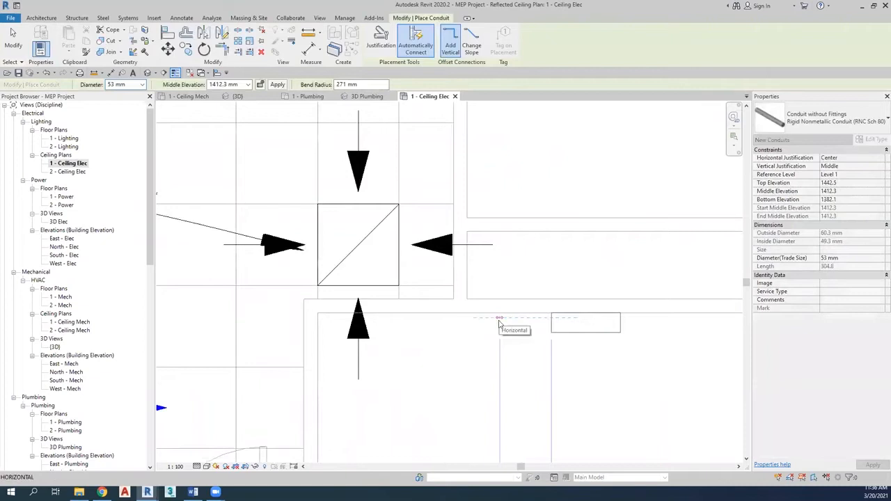
scroll(556, 321, down, 3)
- Open the 1 - Power floor plan
click(78, 164)
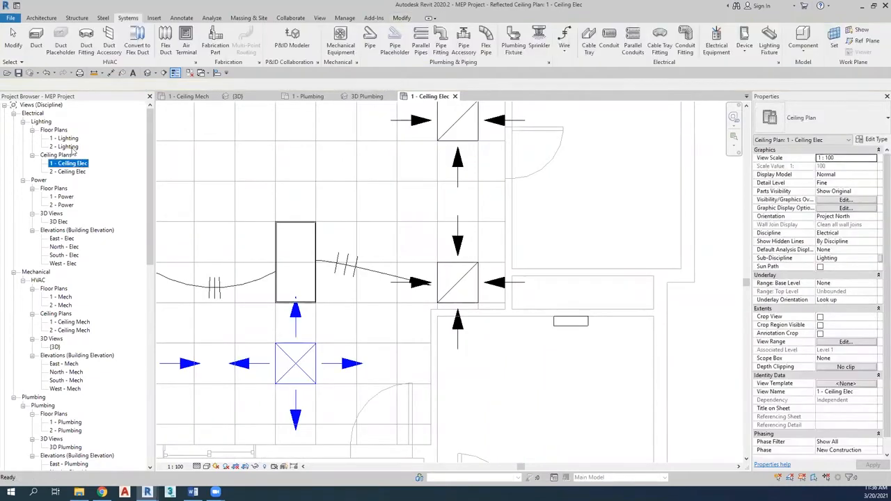
click(73, 138)
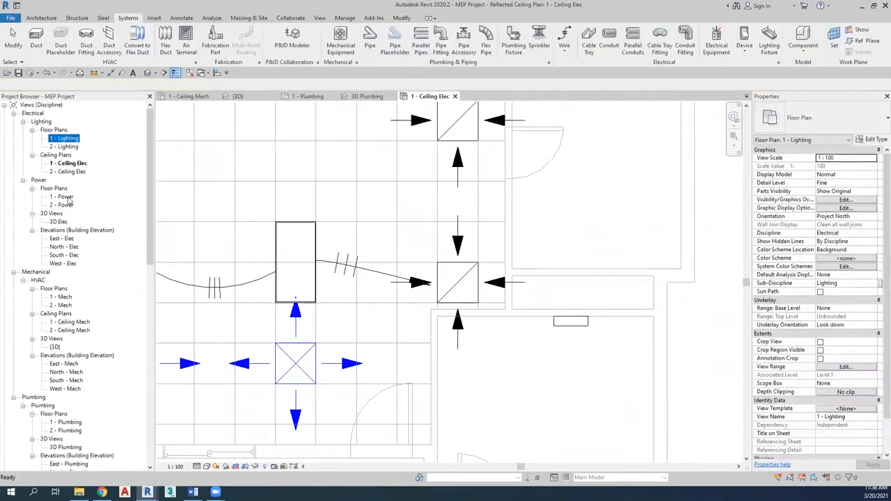
click(64, 197)
double_click(63, 199)
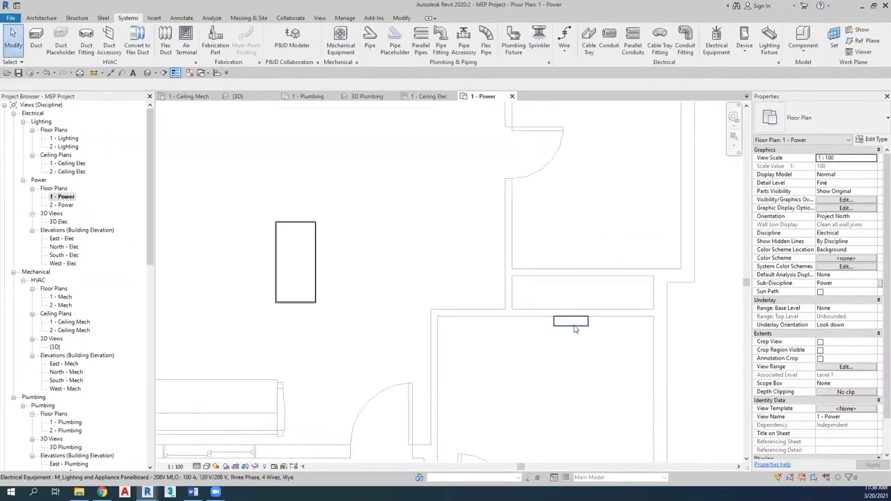
- Start a conduit from the panelboard's left side face, with its connector near the rear upper corner, about 445 mm above the base
click(559, 334)
scroll(551, 334, up, 3)
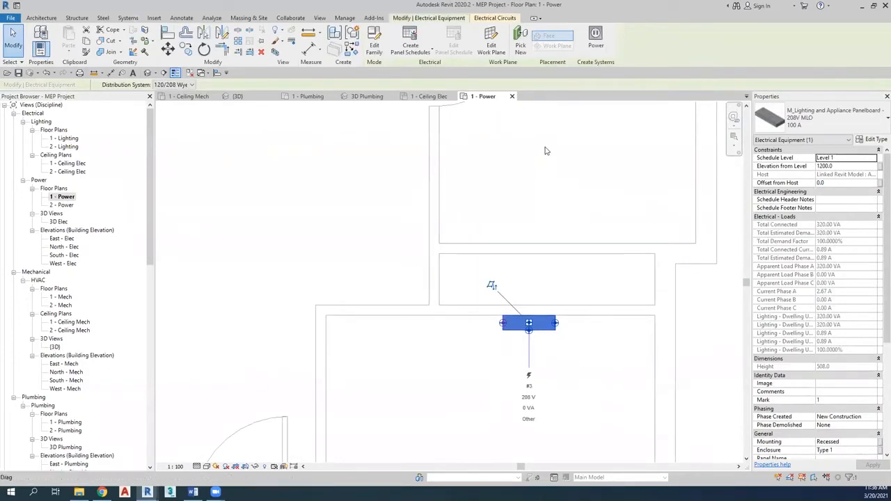
click(490, 285)
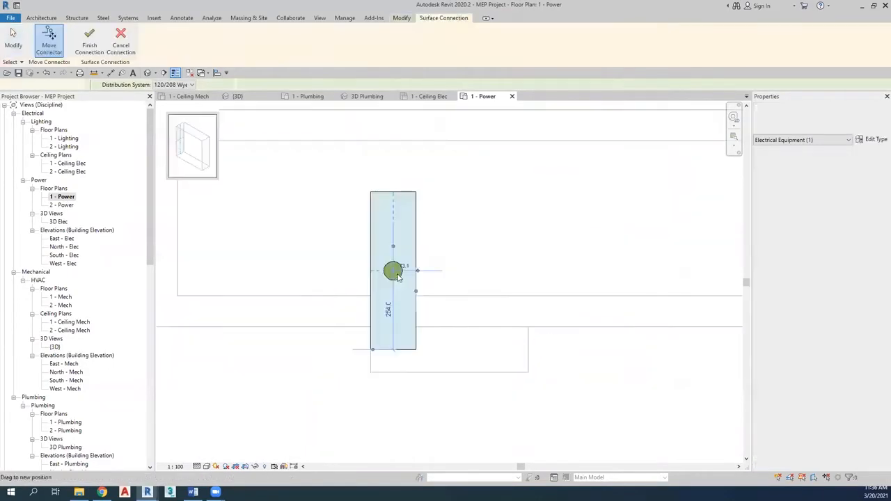
drag(383, 227, 380, 213)
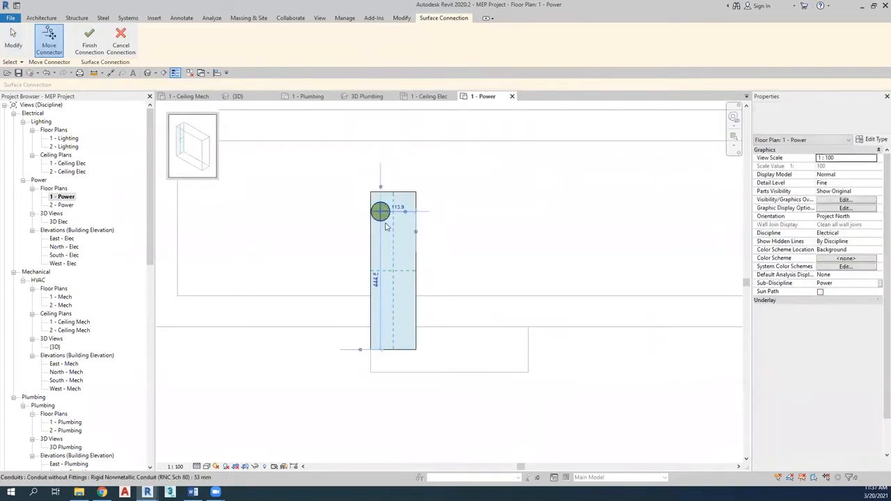
click(89, 44)
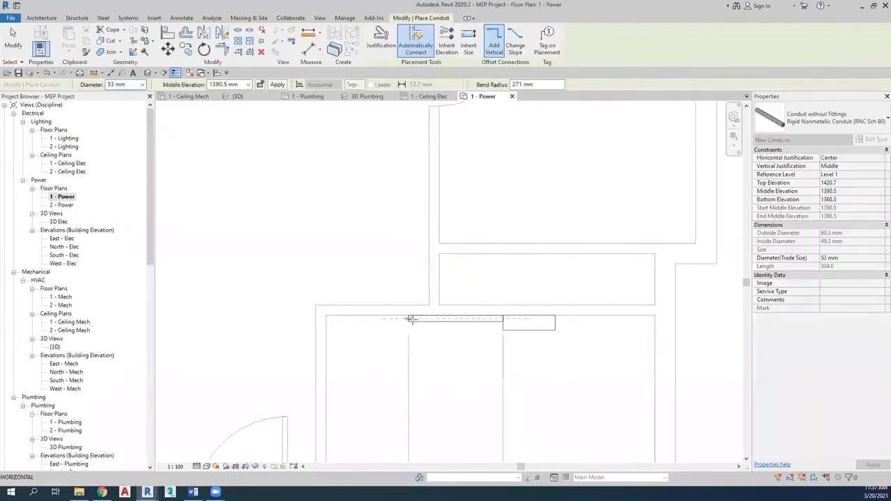
- Set the conduit diameter to 27 mm and draw the first horizontal run from the panel along the wall
click(142, 84)
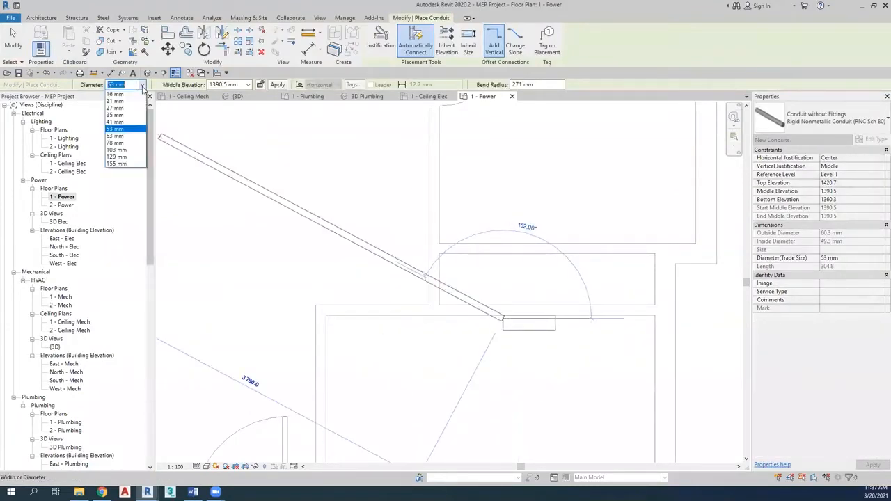
click(120, 106)
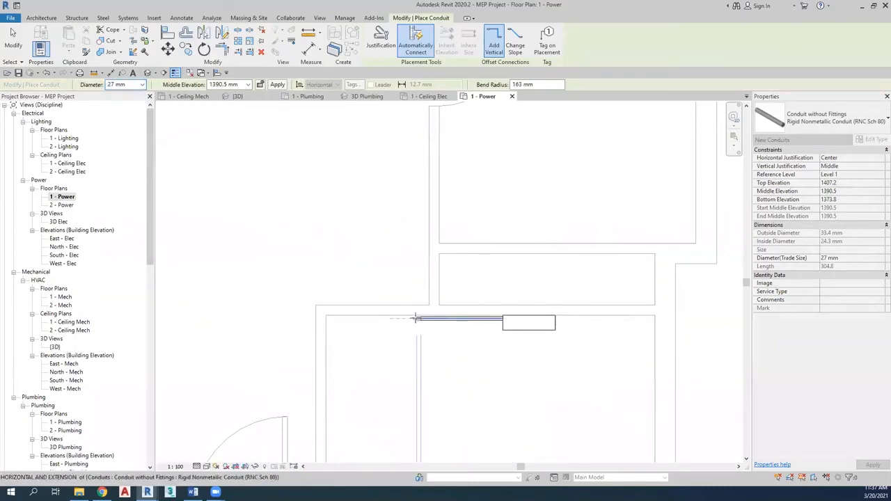
click(415, 320)
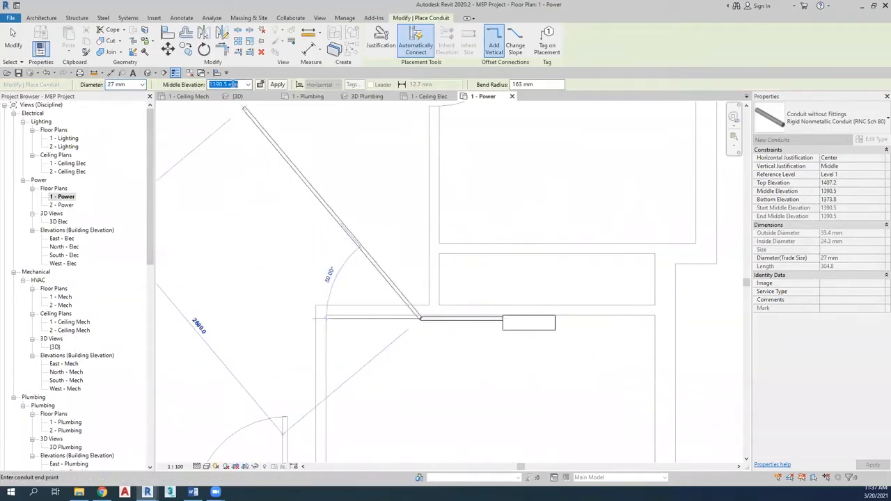
- Raise the conduit to a middle elevation of 3500 mm and route it across the wall with a bend toward the lights
text(3500)
key(Return)
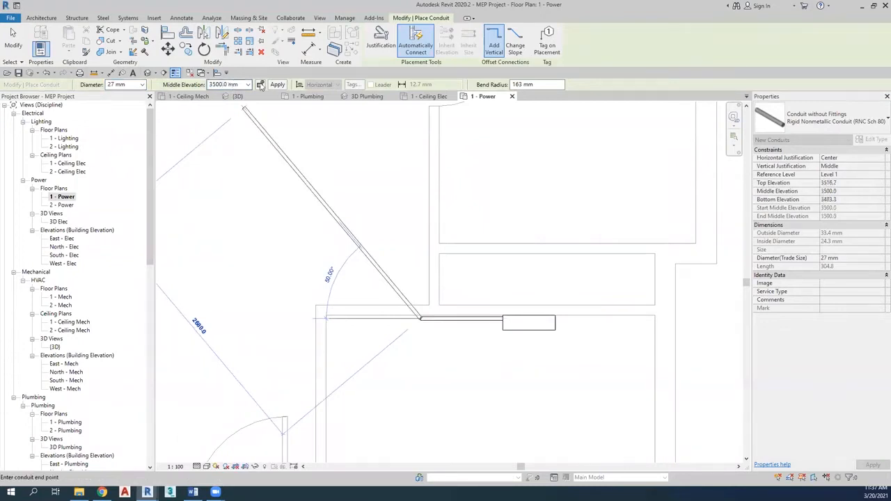
click(421, 225)
click(355, 225)
key(Escape)
key(Escape)
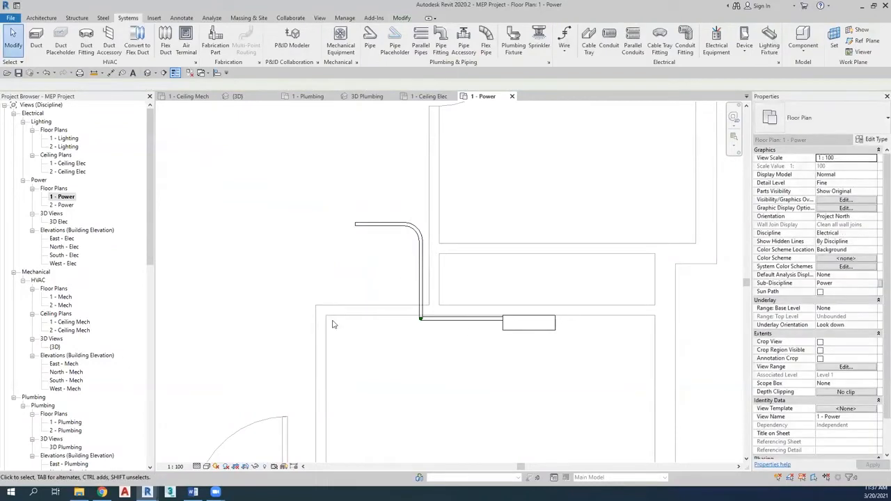
- Start a second conduit from the same panel face, with its connector beside the first one at the same height
click(506, 328)
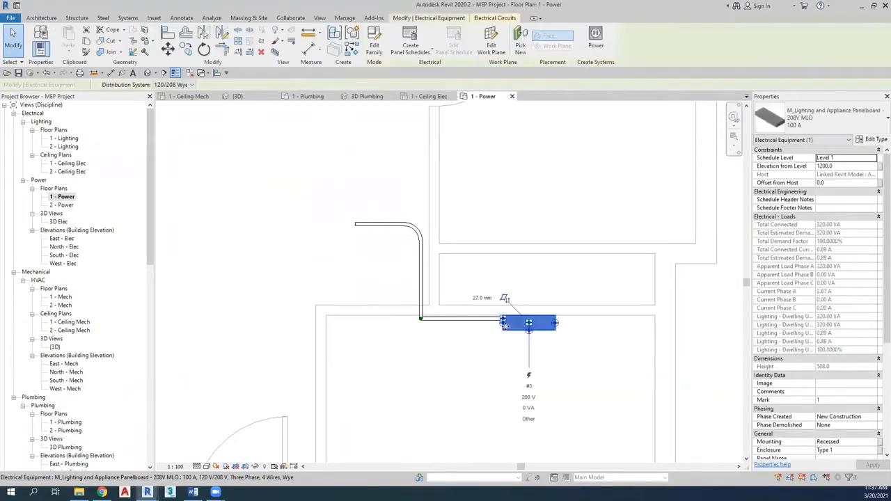
right_click(505, 327)
click(551, 149)
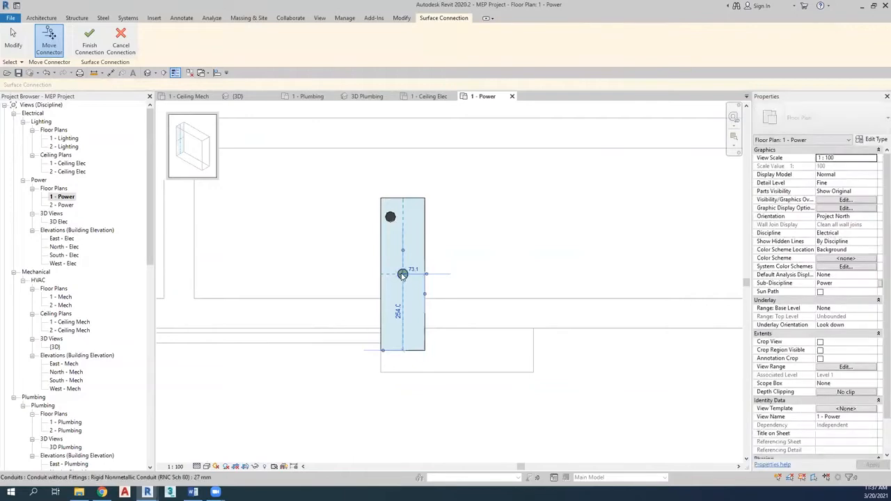
drag(403, 274, 416, 217)
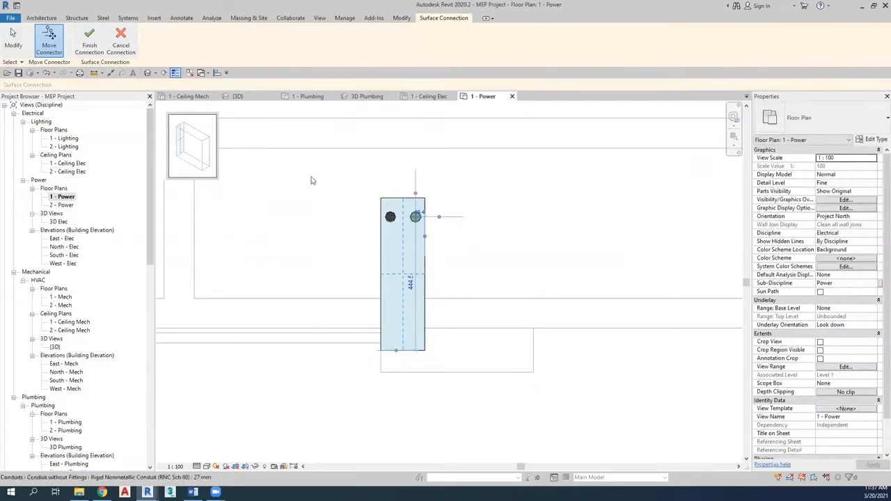
click(90, 48)
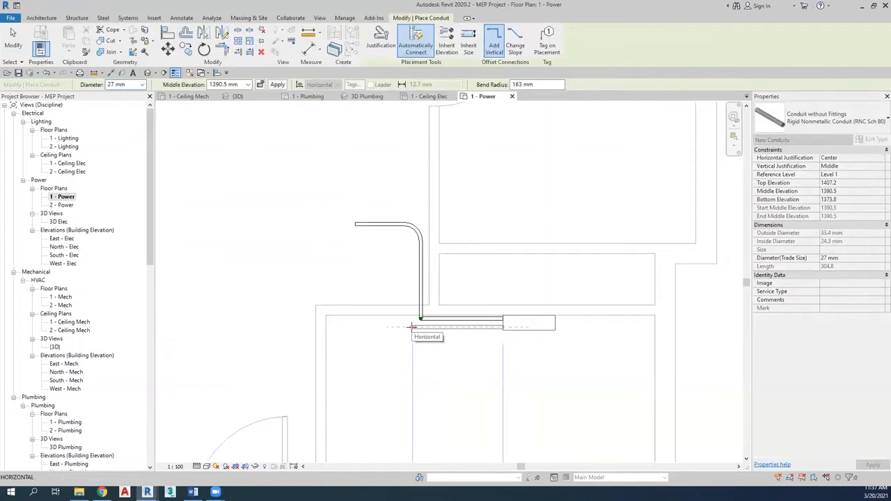
- Draw the second 27 mm conduit along the wall, raise it to 3500 mm, and route it parallel to the first one
click(412, 326)
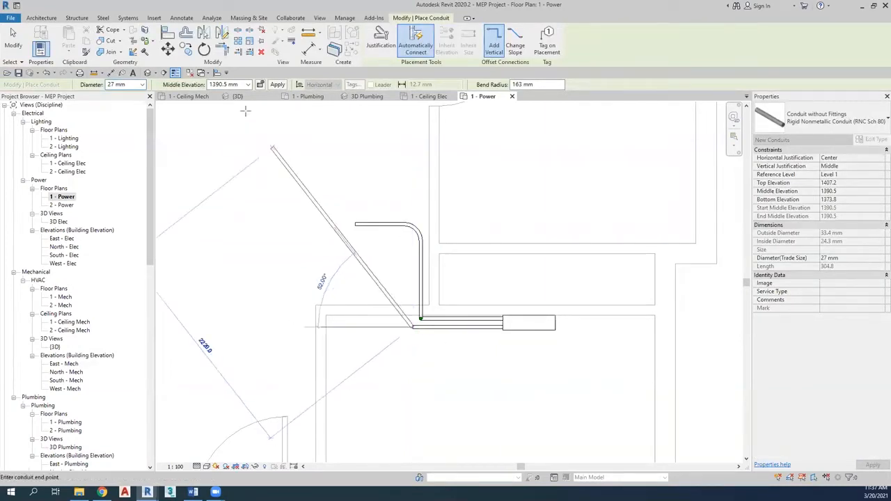
double_click(223, 84)
text(3500)
key(Return)
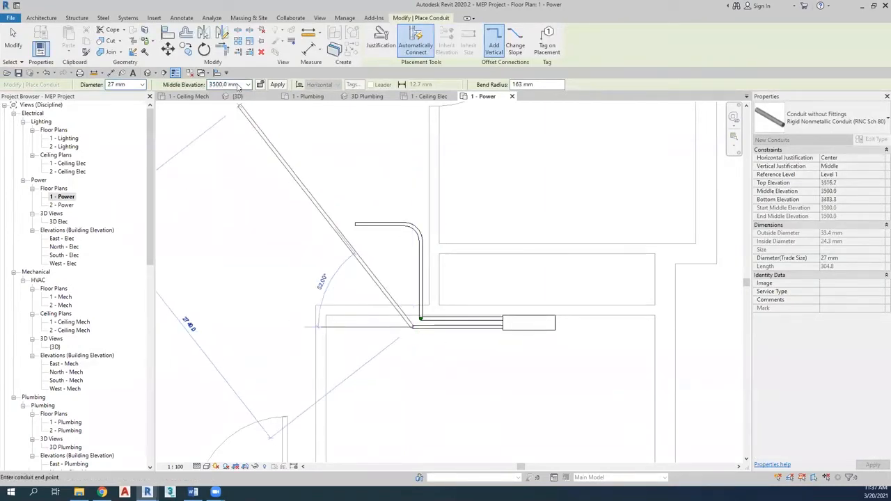
click(412, 245)
click(345, 247)
key(Escape)
key(Escape)
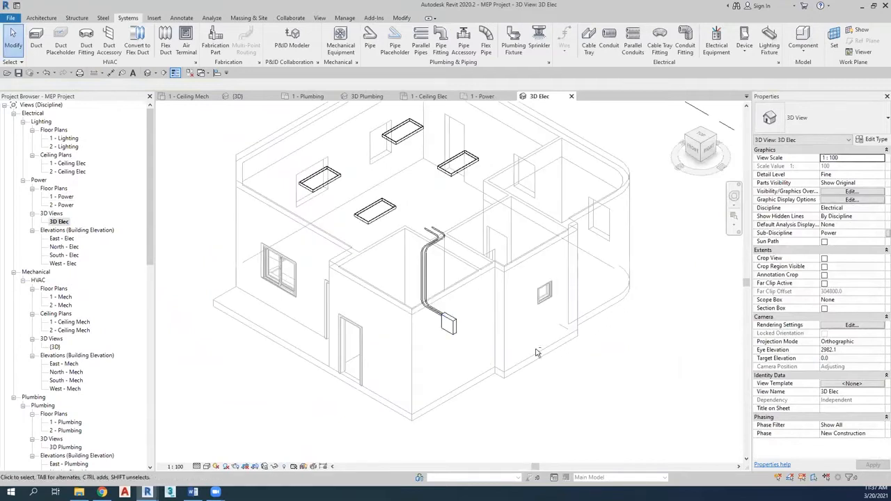
- Inspect the two conduits and their connections to the panelboard in the 3D Elec view
scroll(458, 314, up, 4)
scroll(458, 314, up, 3)
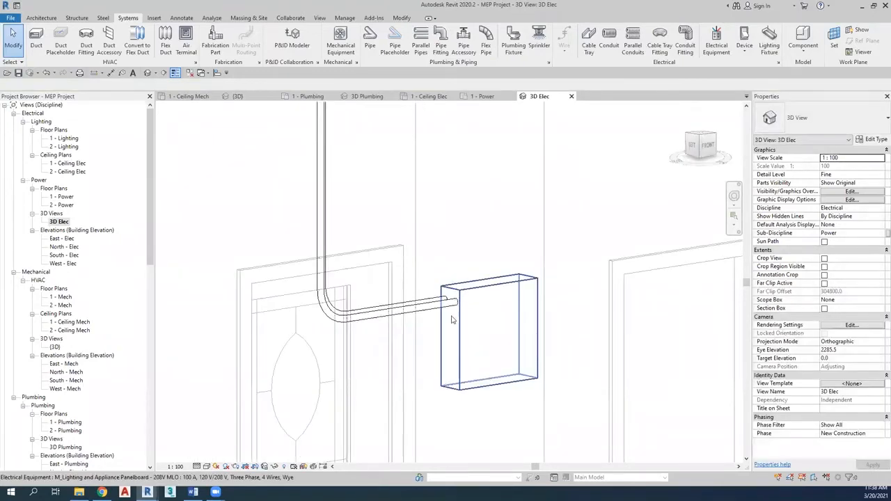
- Inspect the conduits running into the panelboard in 3D and check the topic outline in Word
key(Tab)
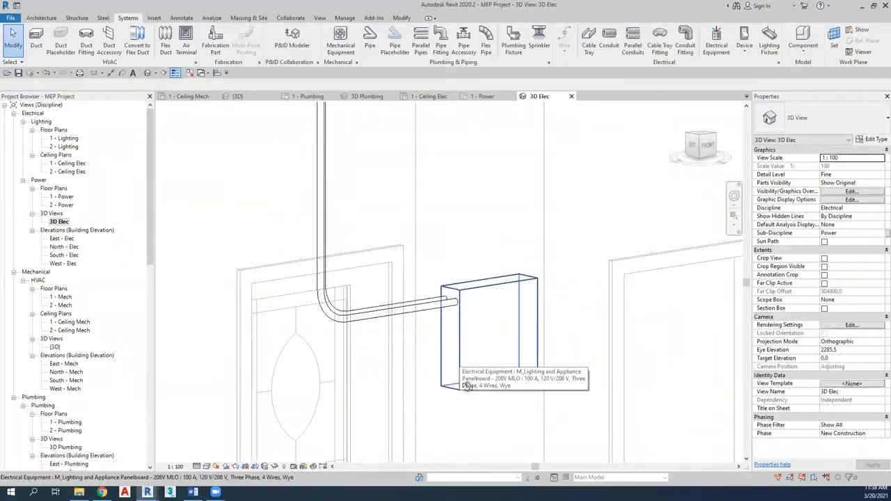
shift+middle_drag(419, 400, 448, 319)
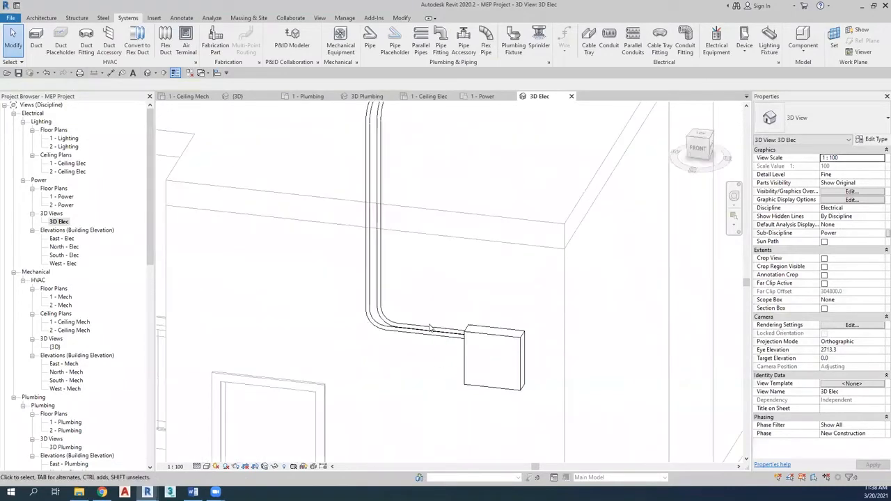
scroll(431, 328, down, 2)
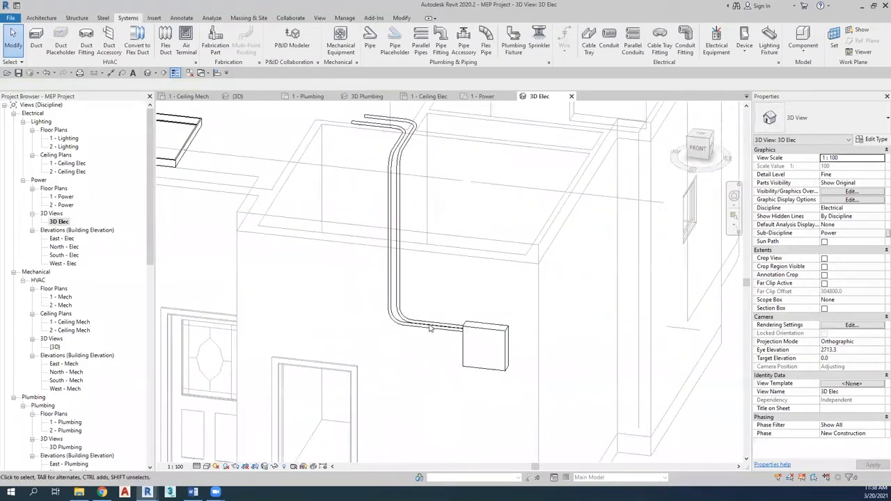
shift+middle_drag(261, 427, 189, 485)
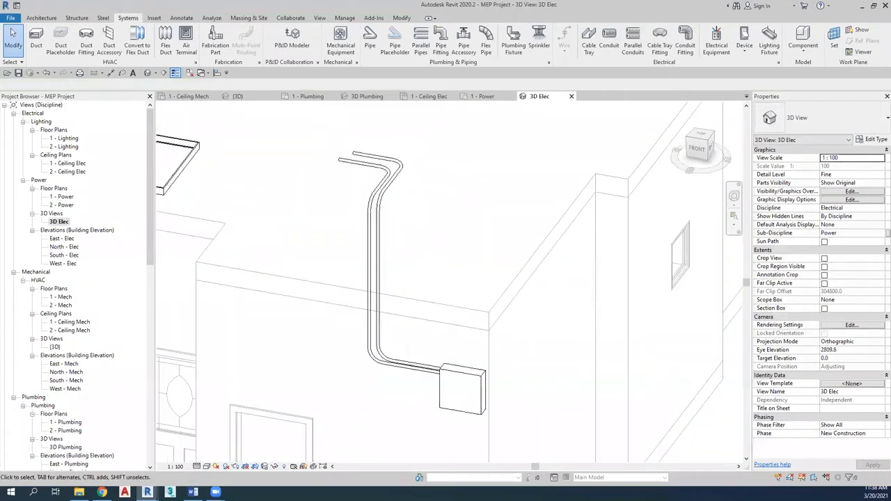
key(alt+Tab)
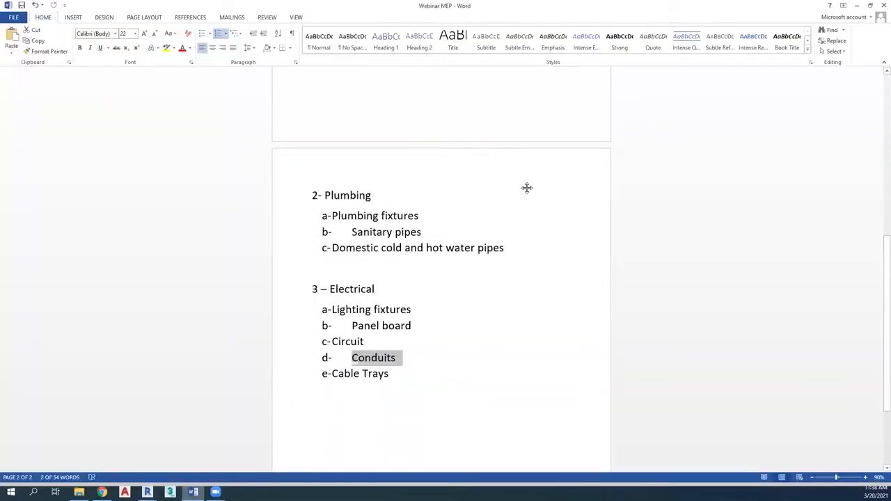
key(alt+Tab)
- In the 1 - Power floor plan, start a Ladder Cable Tray with fittings, 300 mm wide and 100 mm high at 2750 mm middle elevation
key(ctrl+Tab)
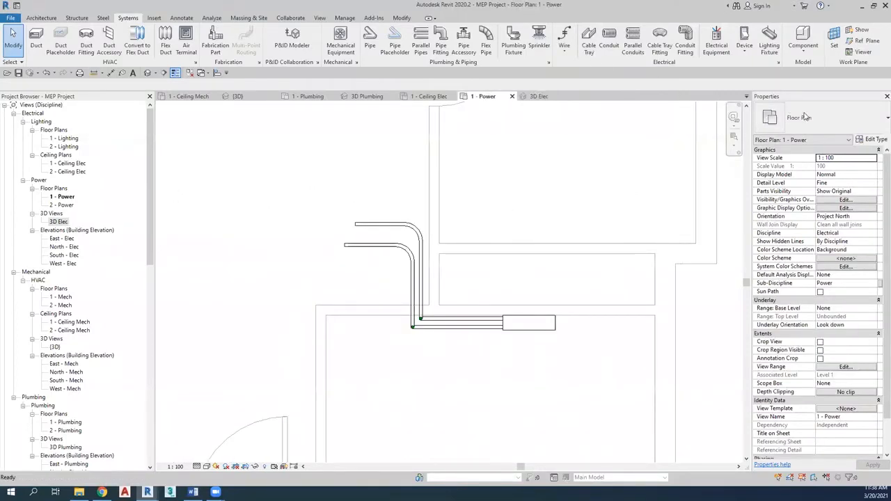
scroll(816, 181, down, 1)
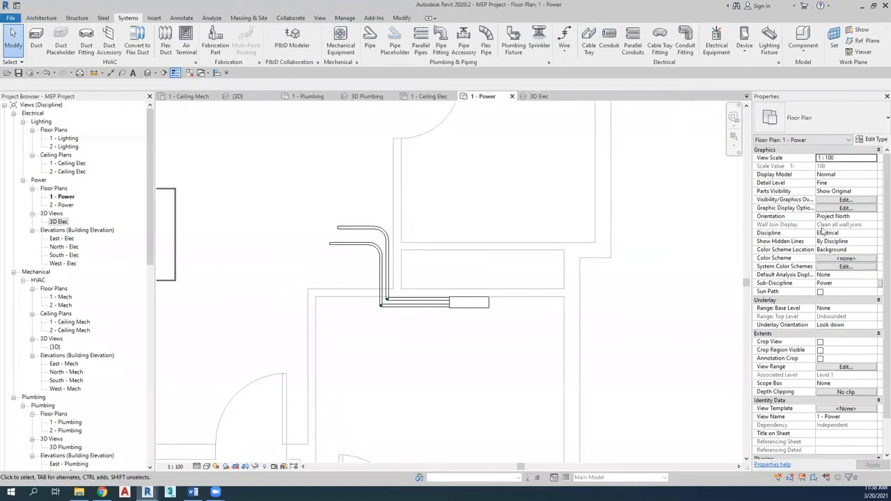
key(c)
key(t)
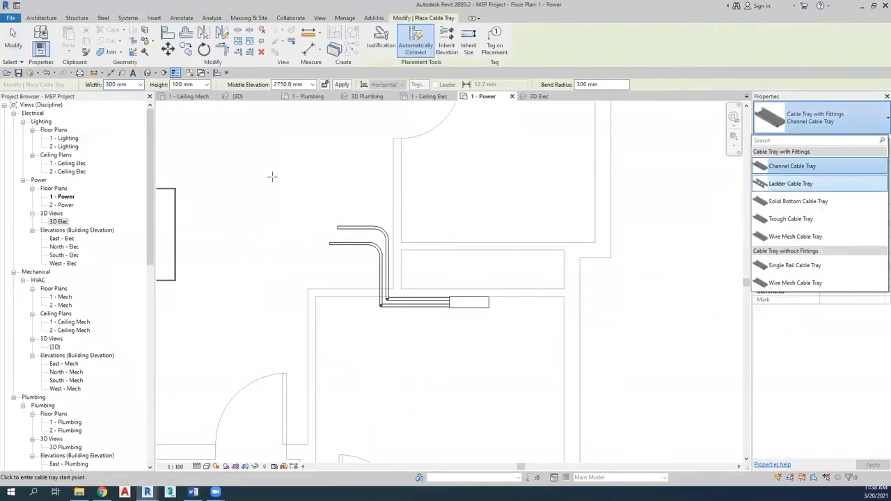
key(Return)
drag(305, 84, 257, 102)
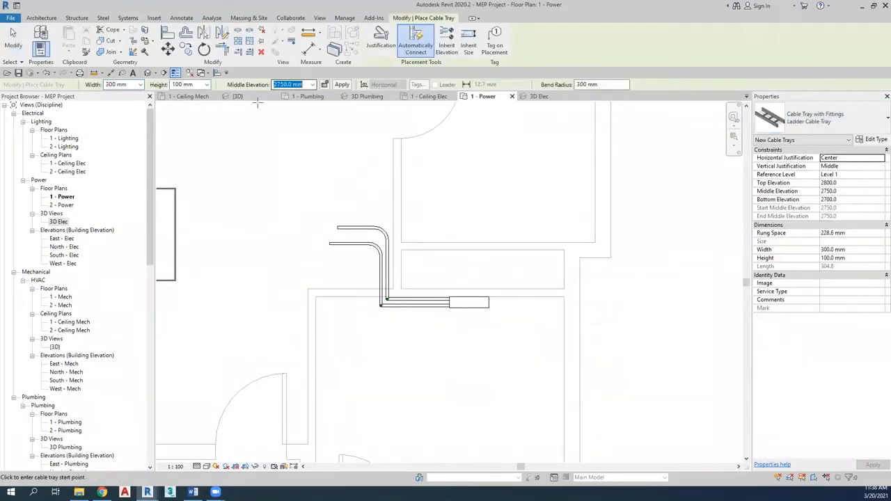
click(132, 84)
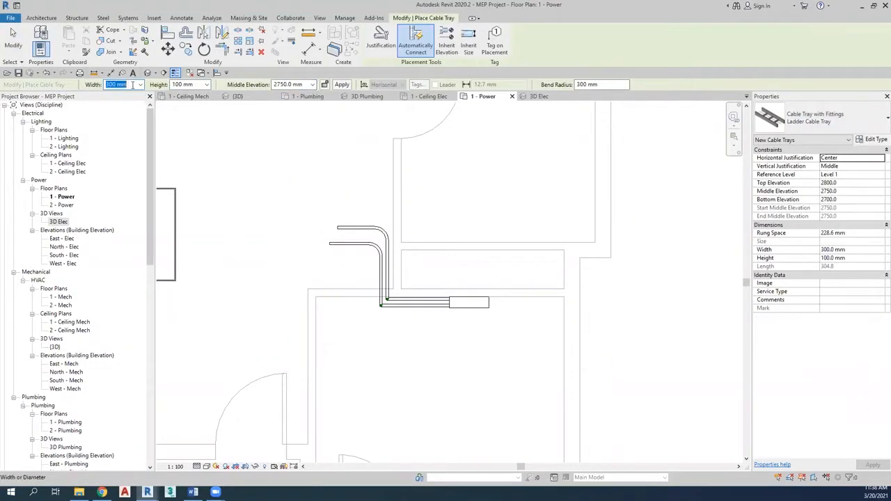
click(187, 84)
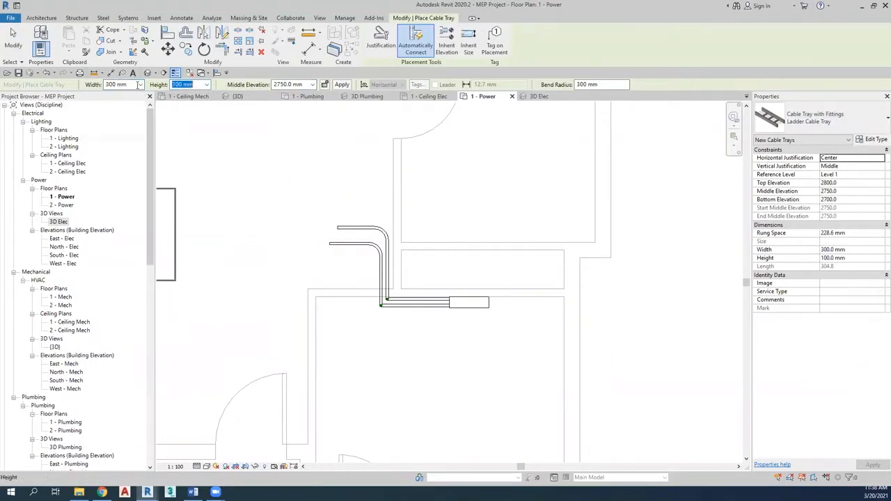
click(133, 85)
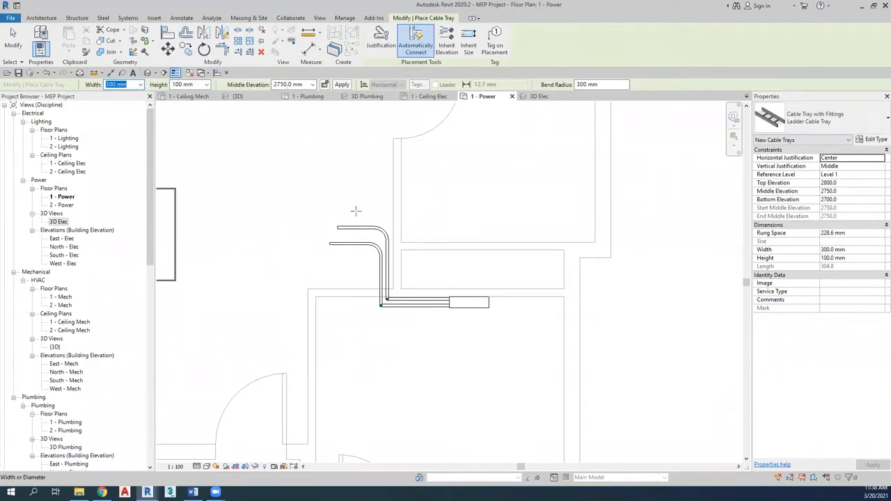
- Draw the cable tray route from beside the panelboard, about 2200 mm leftward across the room, then up and left past the wall
click(515, 308)
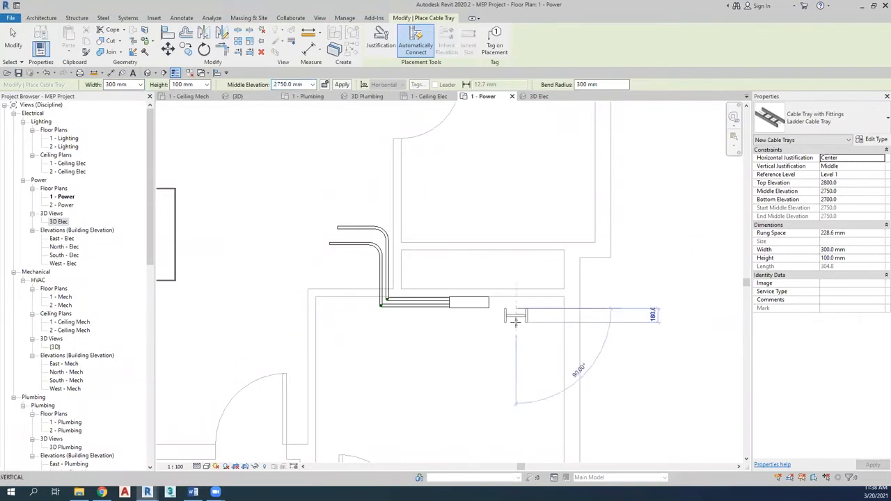
scroll(515, 300, down, 2)
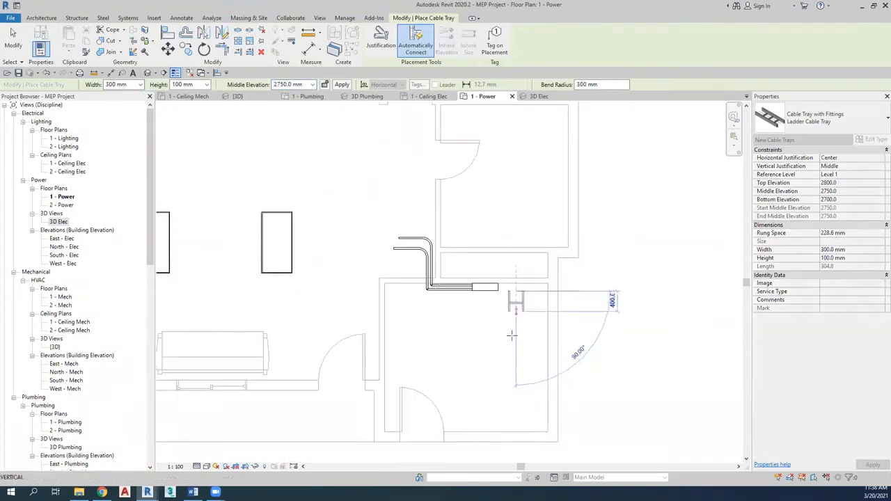
click(402, 338)
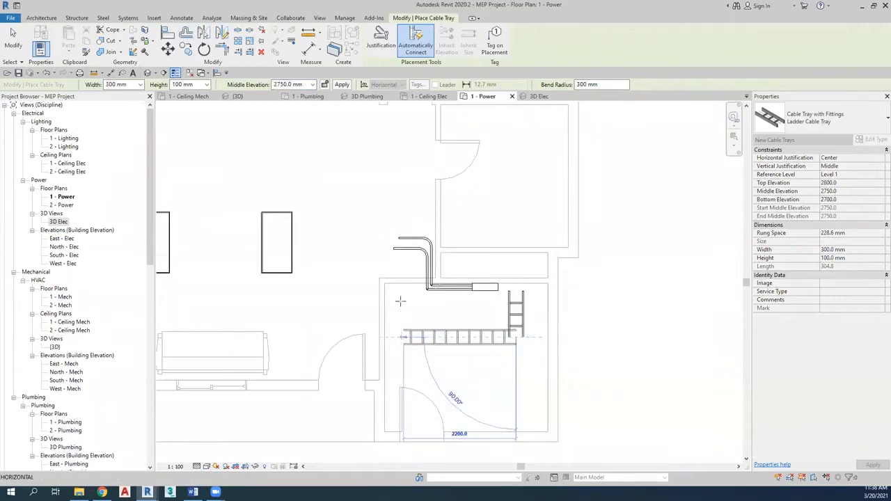
click(337, 266)
key(Escape)
key(Escape)
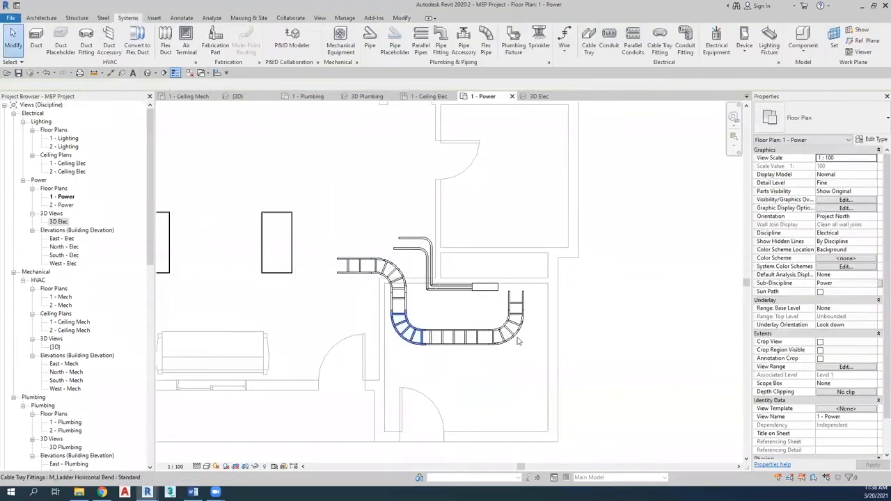
- Try converting the tray bend nearest the panelboard into a tee
click(517, 343)
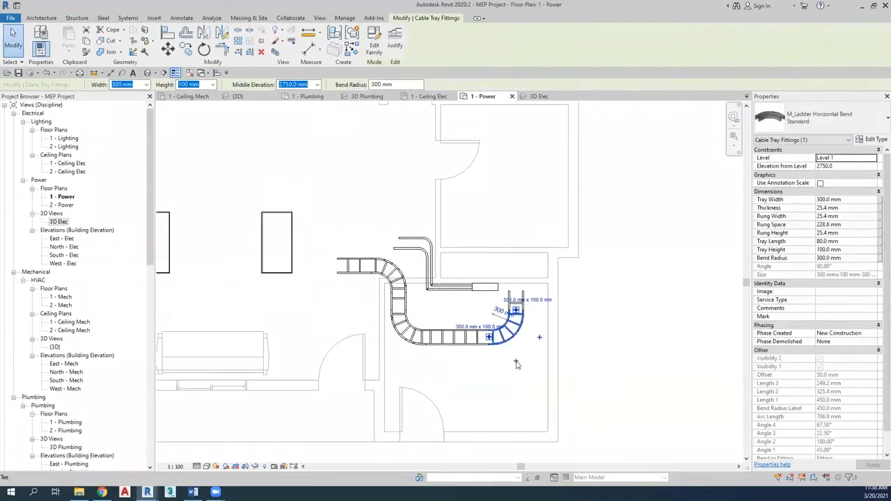
click(516, 360)
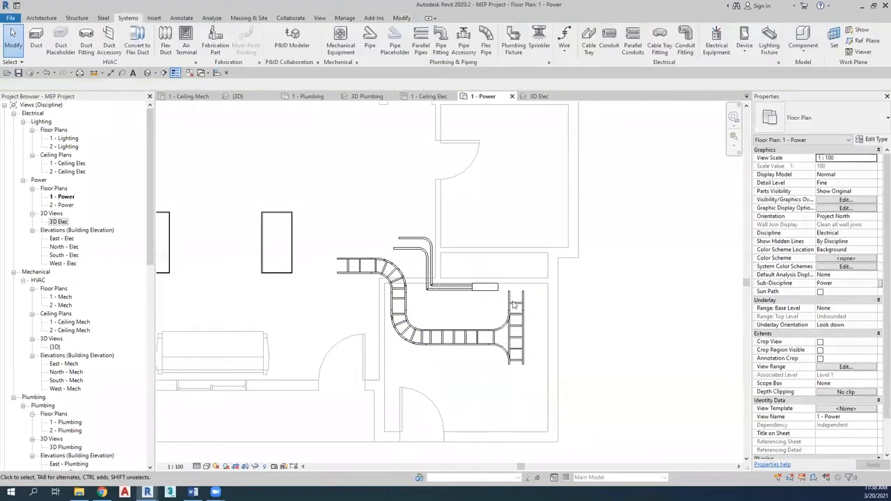
scroll(531, 371, up, 1)
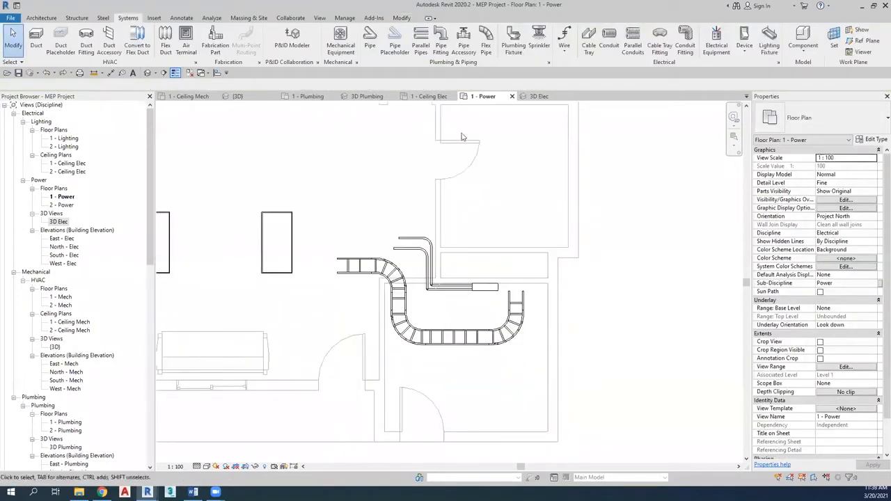
- Show the cable tray in the 3D Elec view with the Consistent Colors visual style and view it from several sides
click(531, 99)
shift+middle_drag(465, 320, 337, 367)
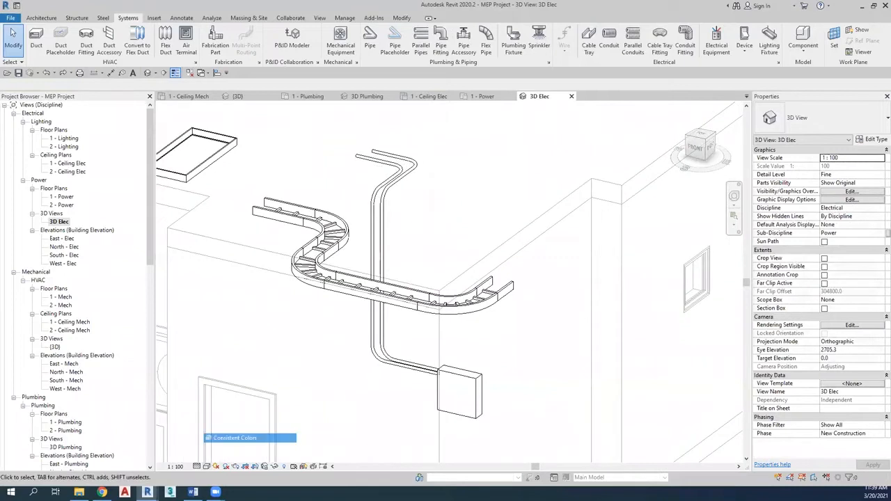
shift+middle_drag(411, 379, 407, 365)
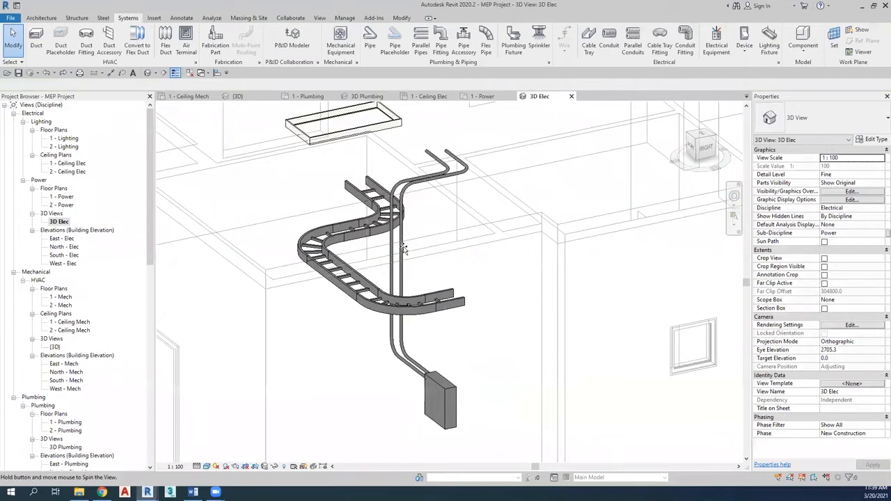
shift+middle_drag(351, 255, 364, 261)
- Check the Word outline, then return to Revit and bring up the 3D ALL view of the MEP-GTSC-Systems-M project
key(alt+Tab)
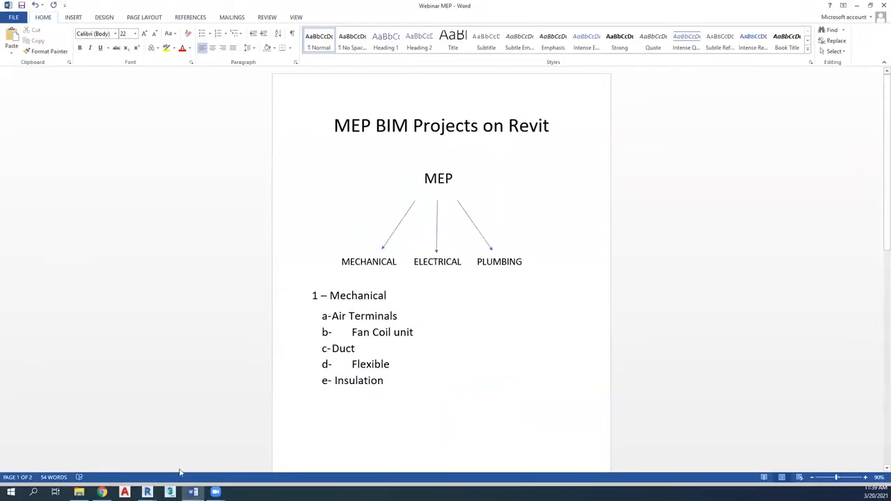
click(148, 491)
click(98, 453)
shift+middle_drag(479, 353, 482, 360)
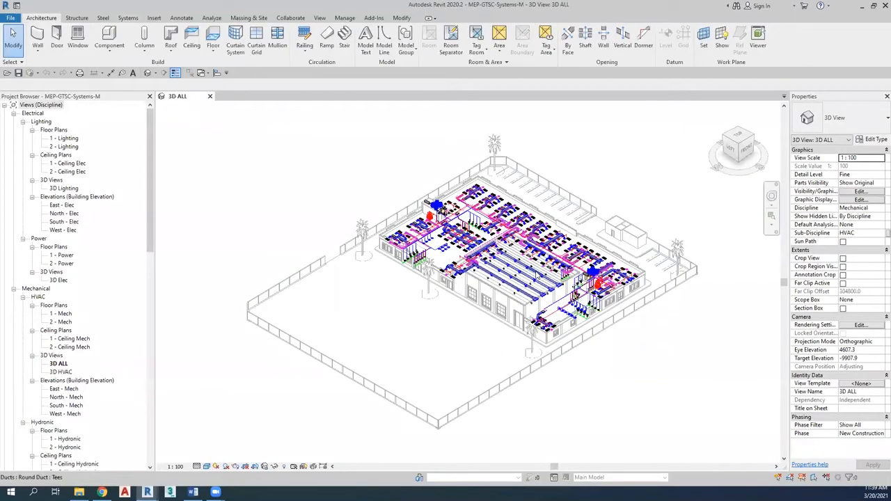
- Examine the ducts, fire pipes and washroom plumbing fixtures of the sample building up close in the 3D ALL view
scroll(536, 274, up, 2)
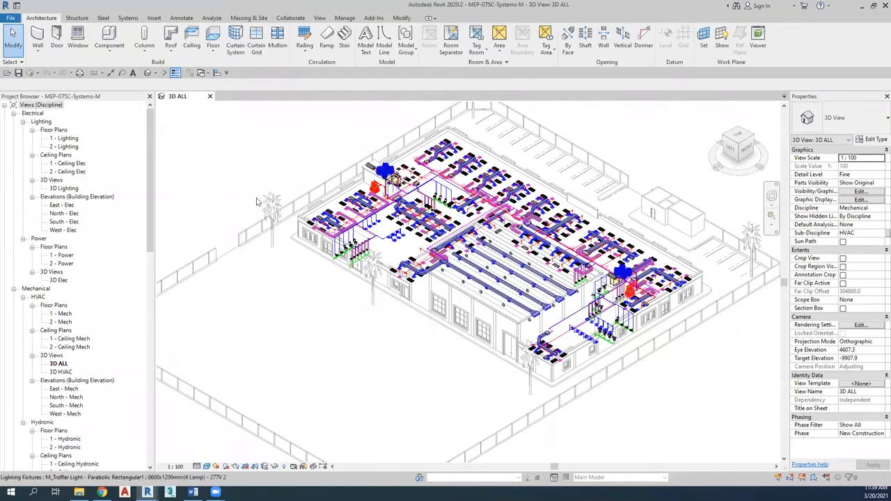
scroll(277, 254, up, 5)
middle_drag(346, 255, 399, 227)
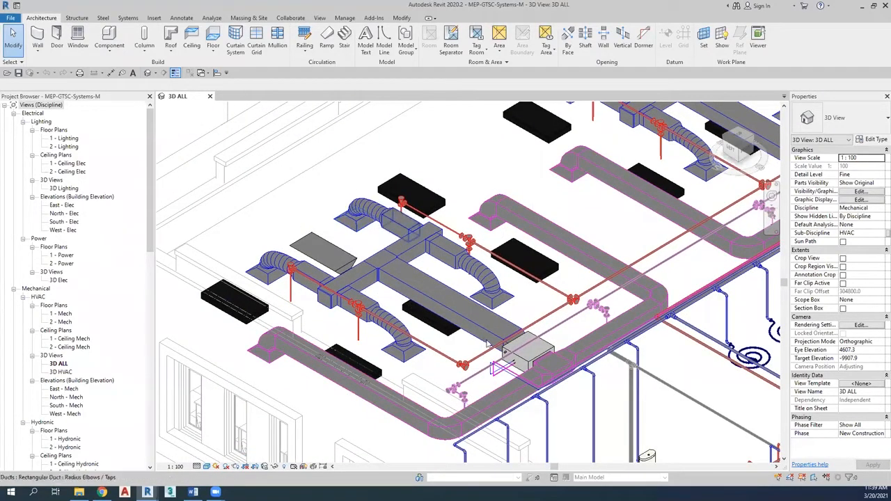
middle_drag(377, 207, 316, 167)
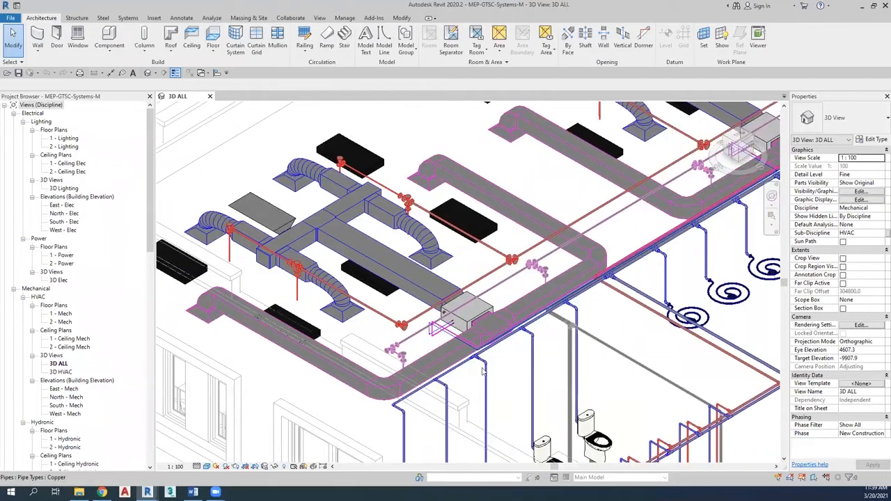
middle_drag(587, 408, 478, 264)
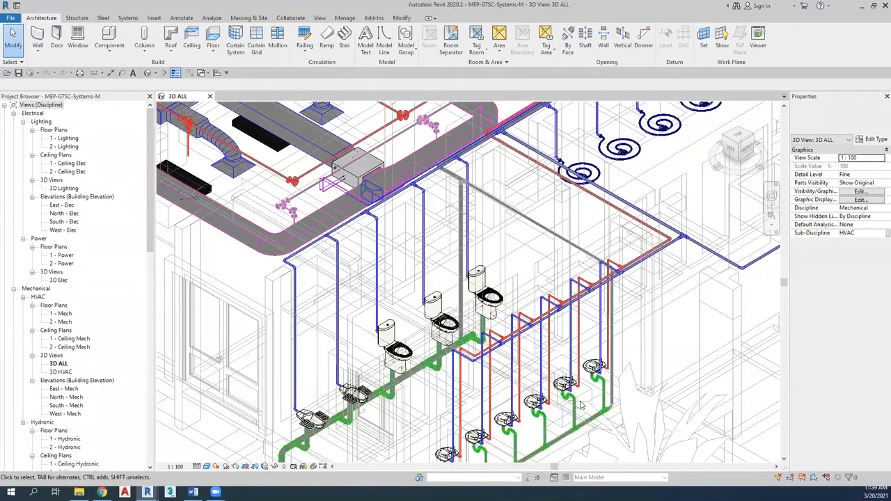
middle_drag(581, 405, 569, 371)
middle_drag(581, 405, 582, 383)
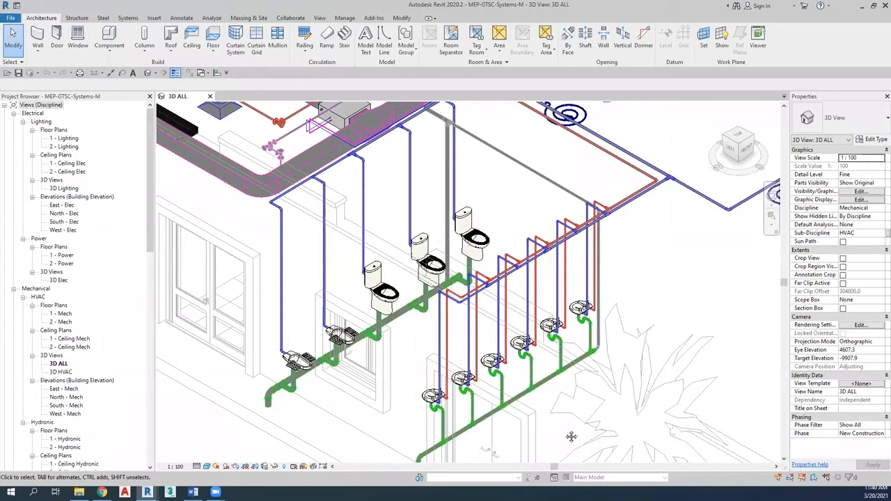
- Examine the rooftop tanks, the gas cylinder rack and the rows of round ducts in the sample building
scroll(588, 165, down, 3)
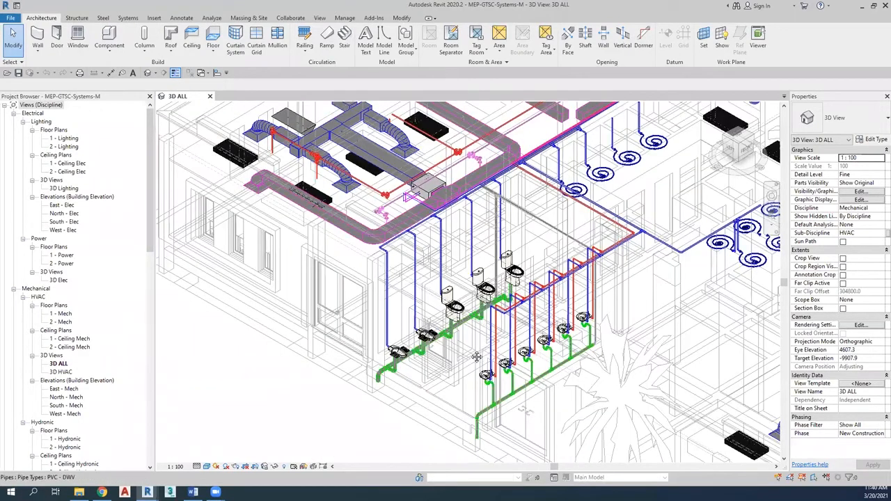
scroll(474, 238, down, 2)
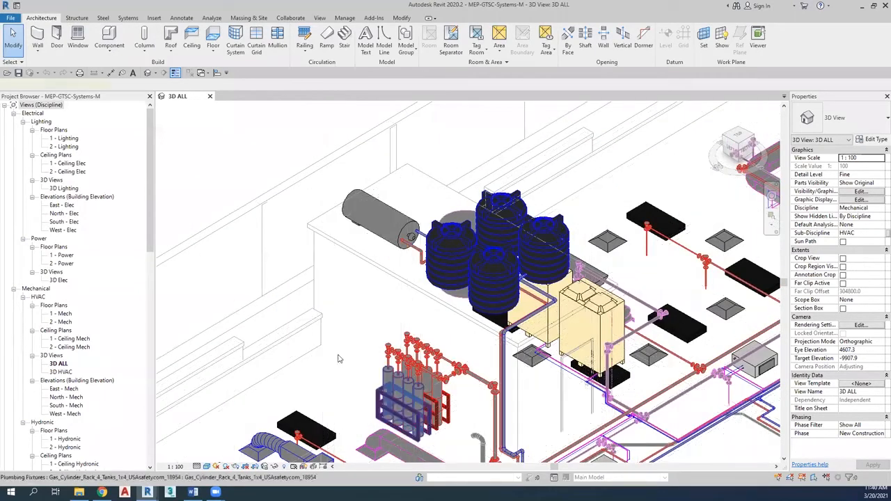
click(339, 359)
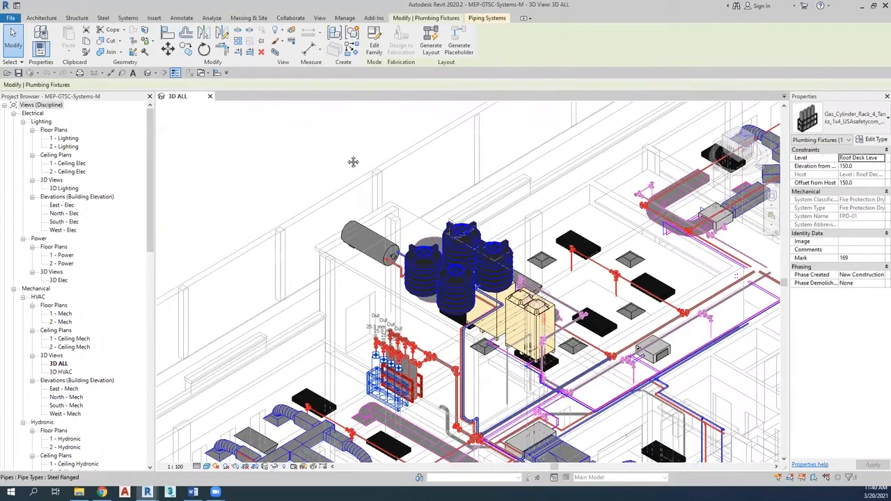
scroll(543, 342, down, 2)
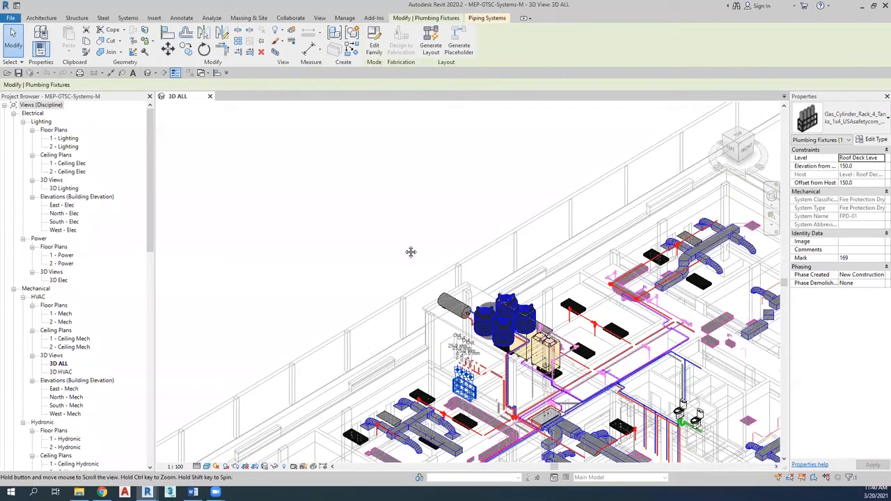
middle_drag(757, 473, 559, 352)
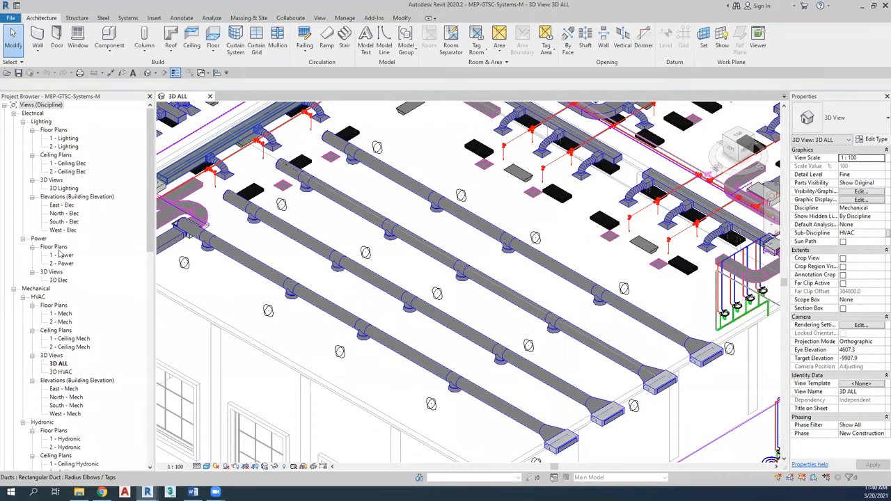
- Look through the project's views by discipline, from Electrical and Mechanical down to Plumbing, Sanitary and Vent
scroll(146, 222, down, 7)
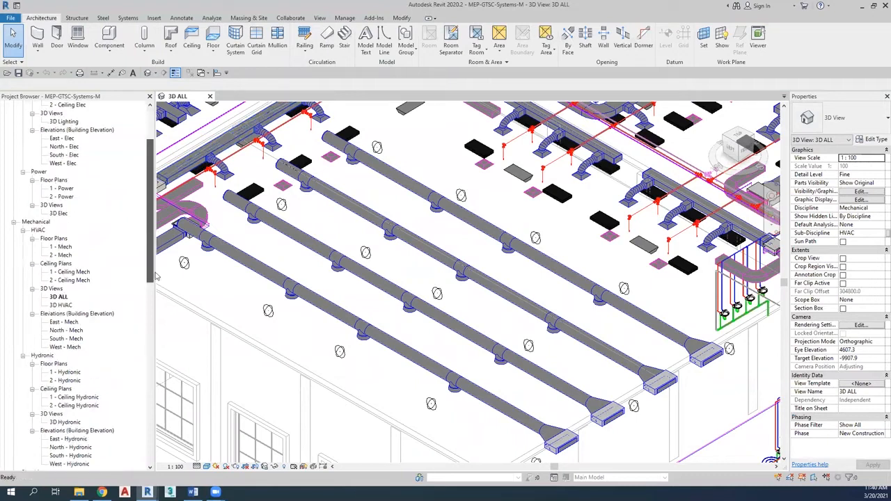
click(72, 280)
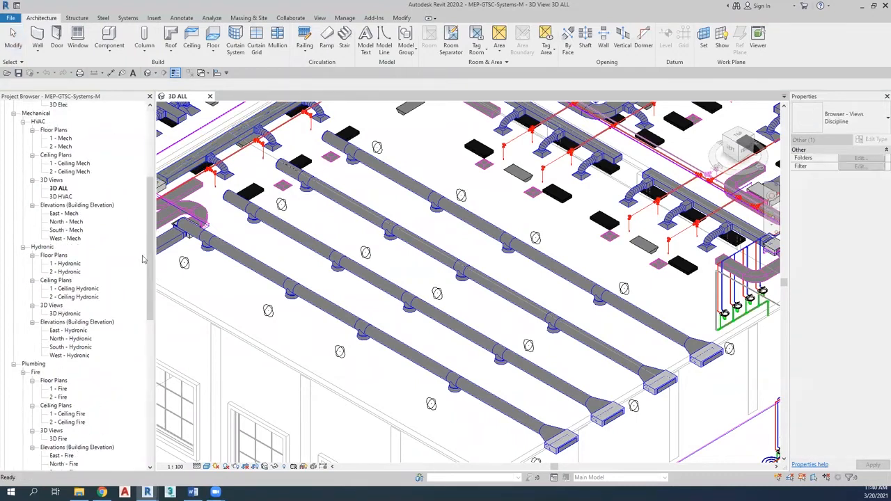
scroll(148, 254, down, 8)
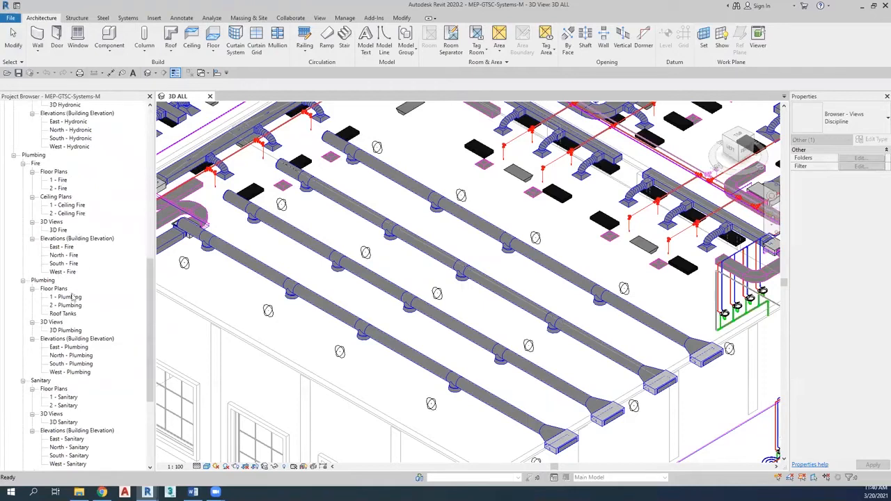
scroll(155, 392, down, 5)
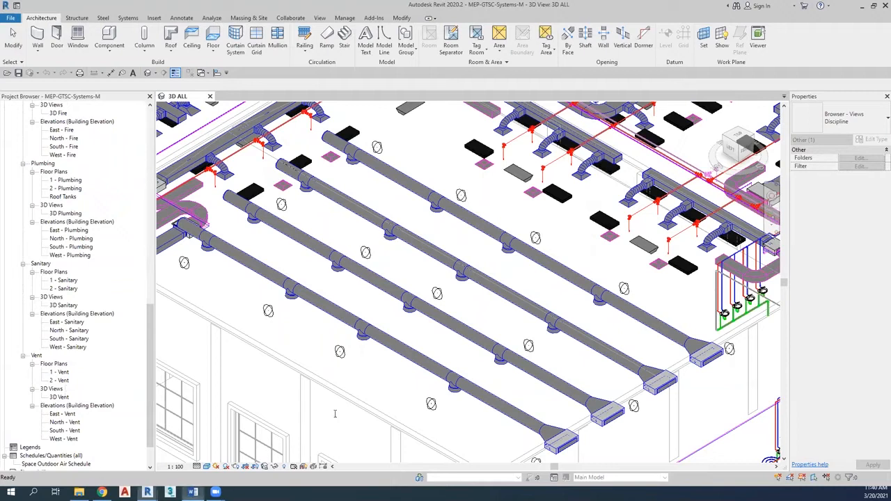
- Switch to the Word outline and add a "Benefits:" heading at the end with the list item "BOQ Quantity"
key(alt+Tab)
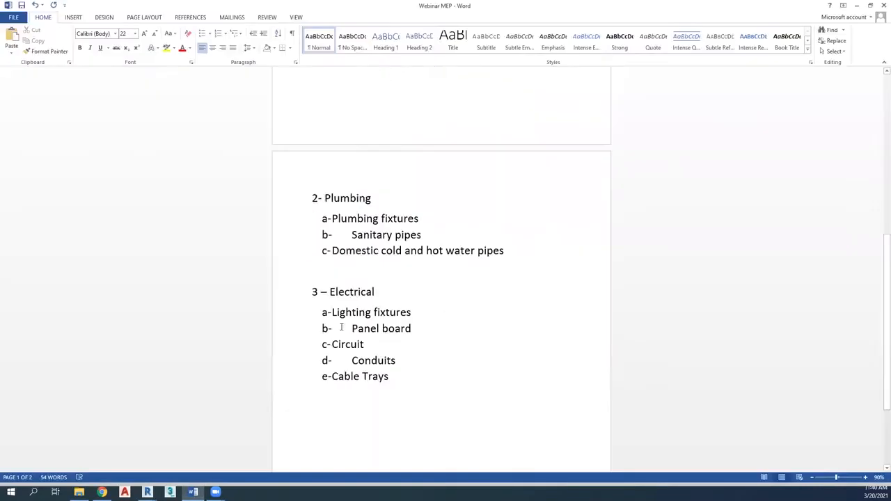
key(ctrl+End)
text(B)
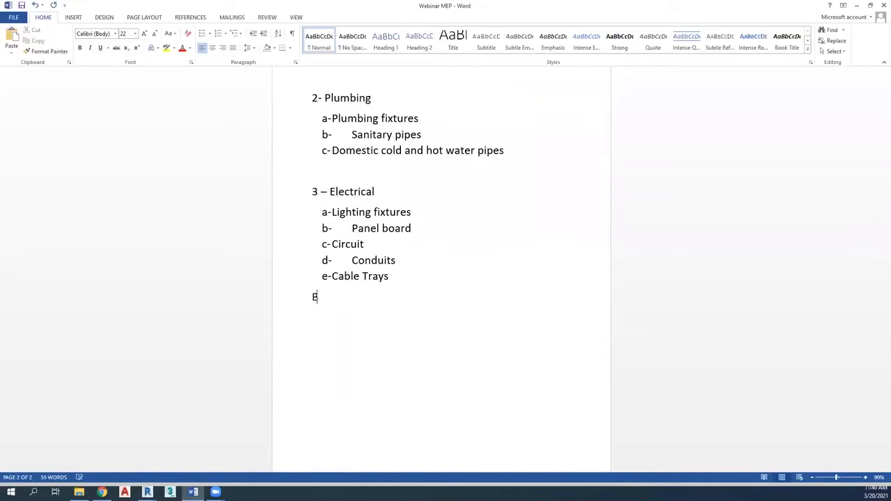
text(enefits:)
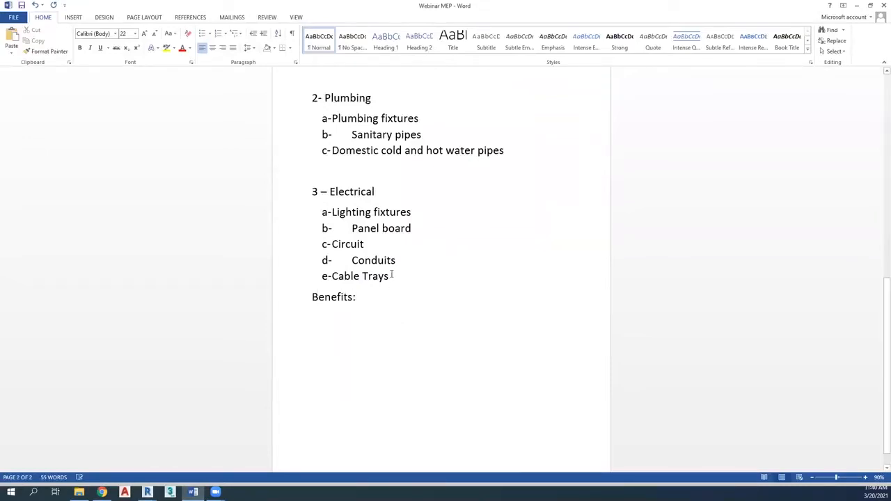
key(Return)
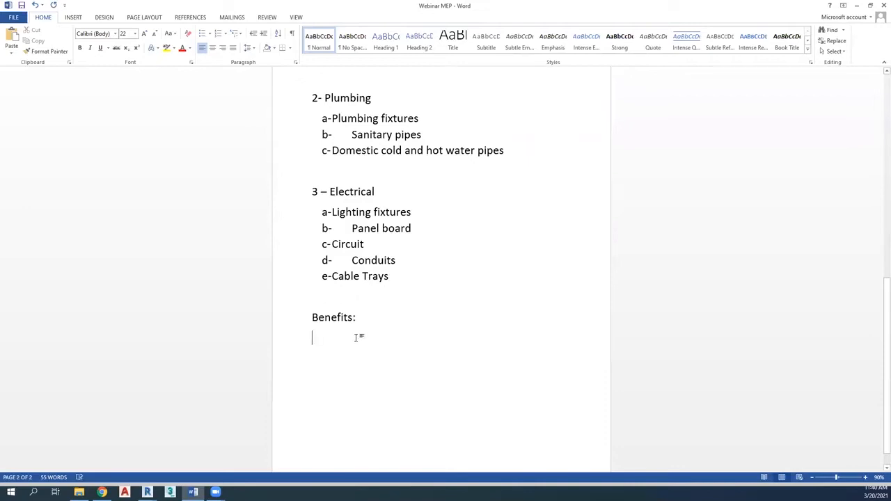
text(-)
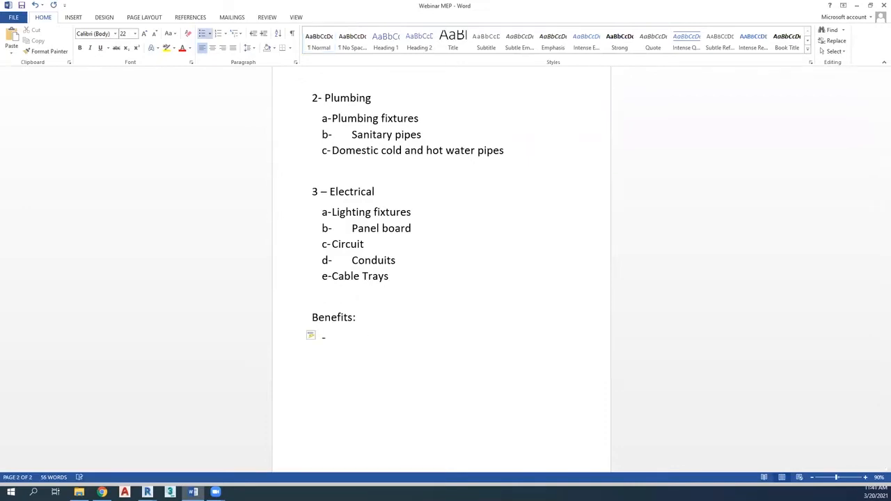
text( BOQ Quantity)
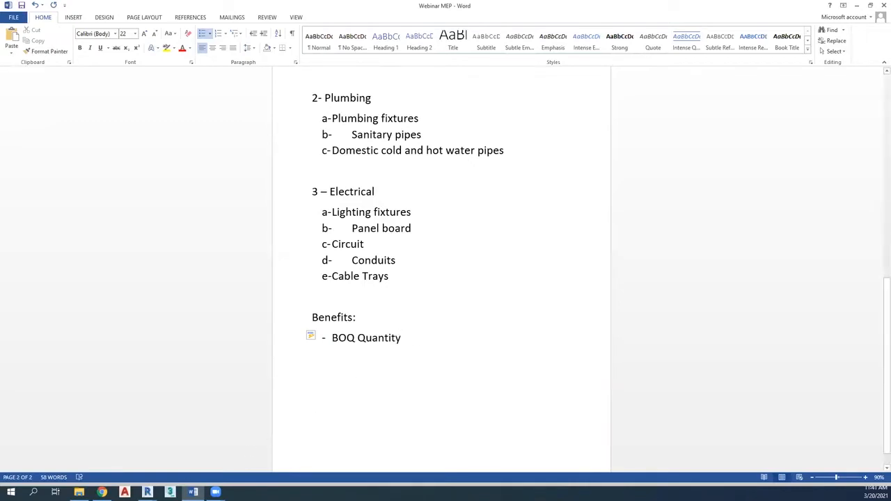
- Return to the MEP-GTSC-Systems-M project in Revit and create an Air Terminals schedule with the fields Family, Type and Count
mouse_move(147, 491)
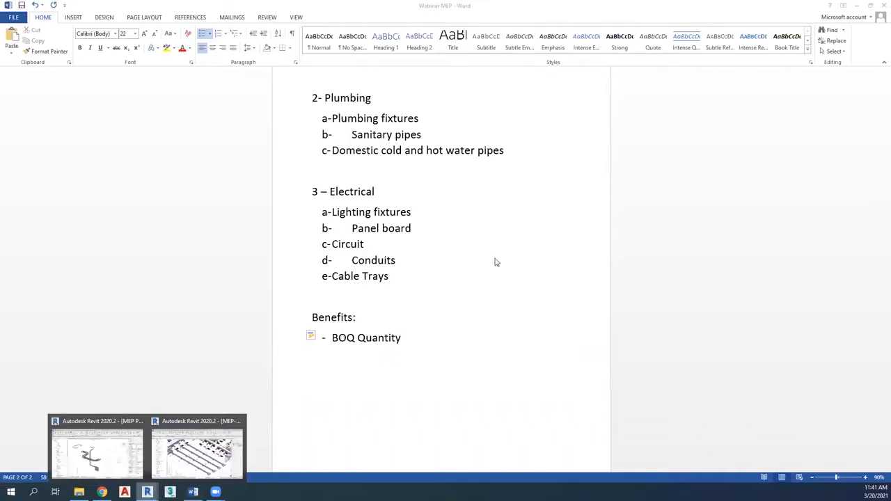
key(alt+Tab)
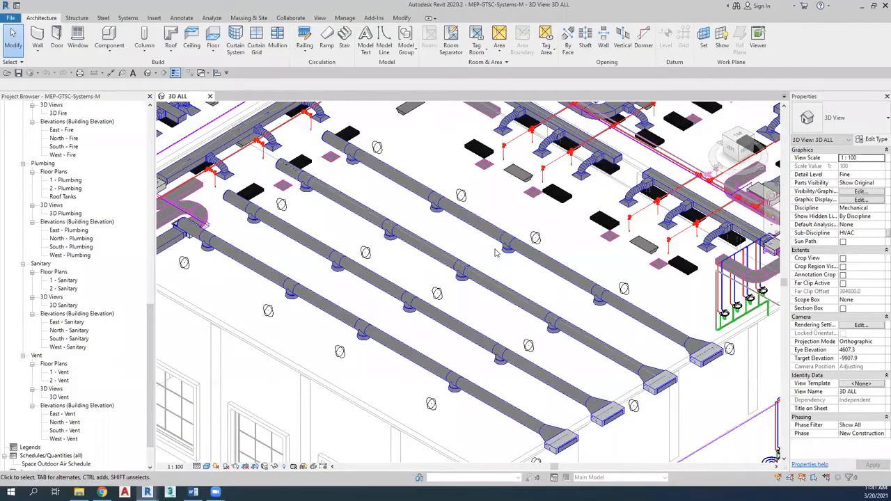
scroll(496, 253, down, 2)
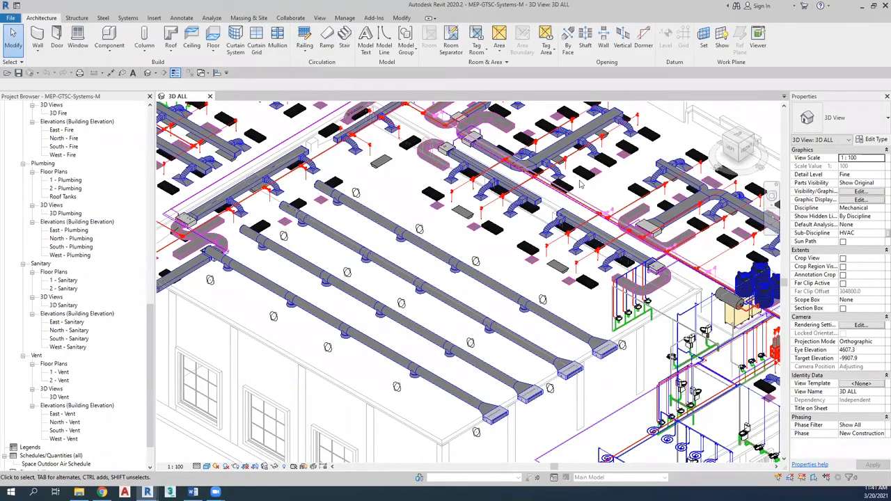
scroll(580, 183, down, 3)
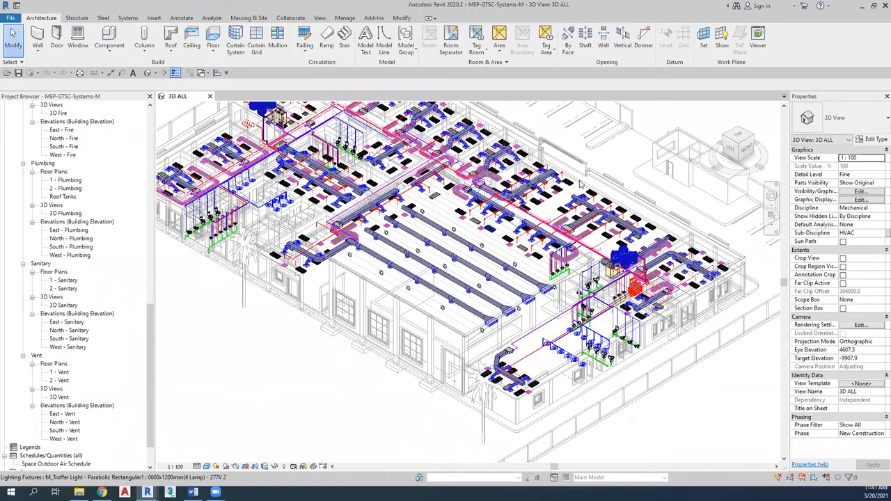
middle_drag(613, 139, 580, 183)
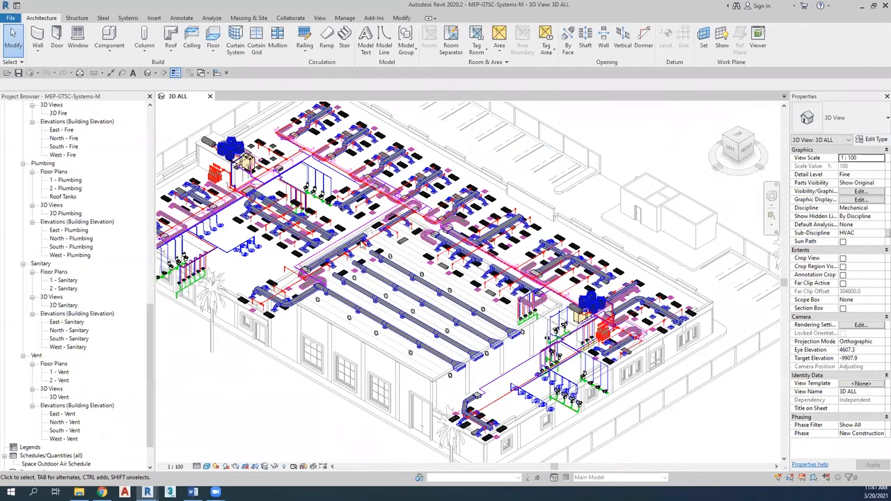
click(320, 18)
click(505, 43)
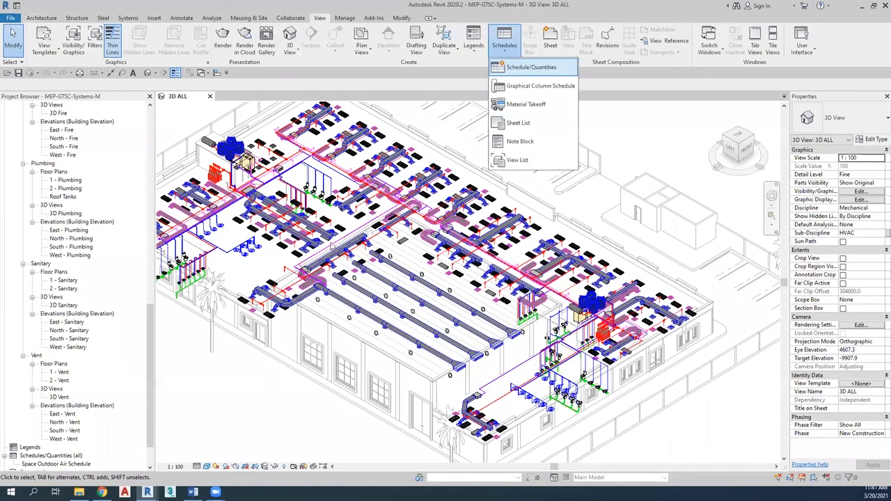
click(548, 66)
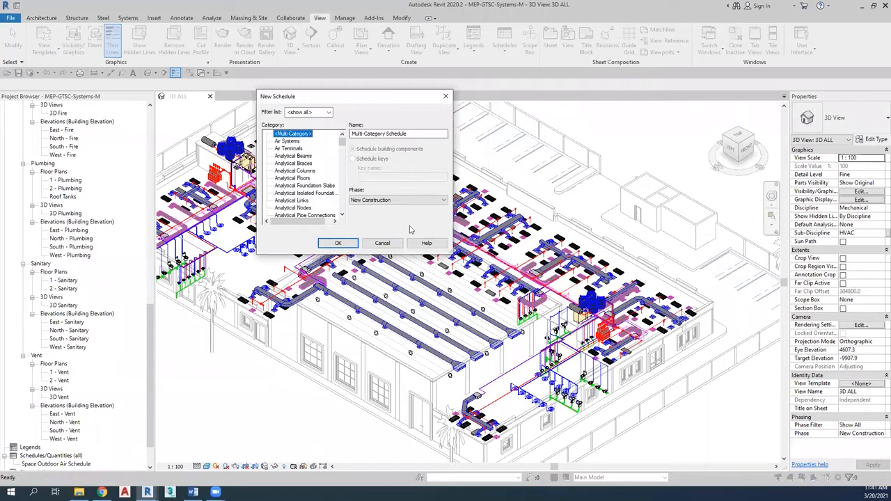
click(353, 243)
click(438, 218)
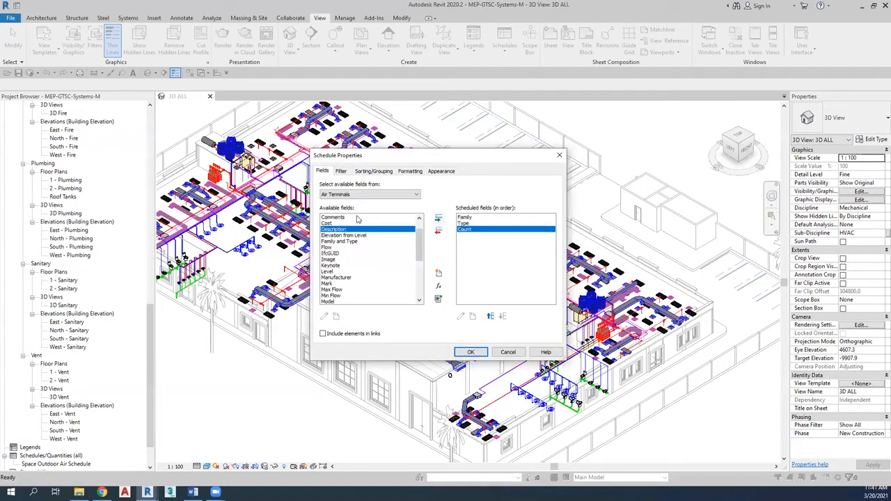
key(Escape)
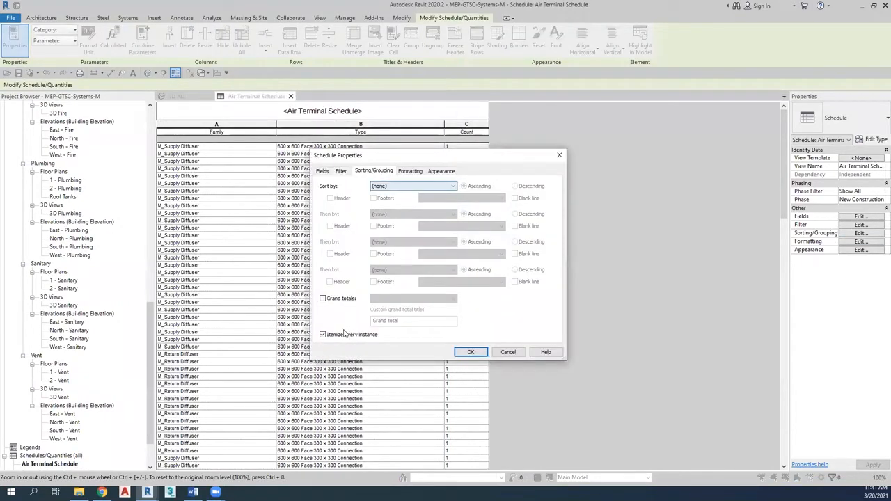
- Sort the air terminal schedule by Family and by Type, both ascending, with Itemize every instance turned off
click(397, 213)
click(391, 229)
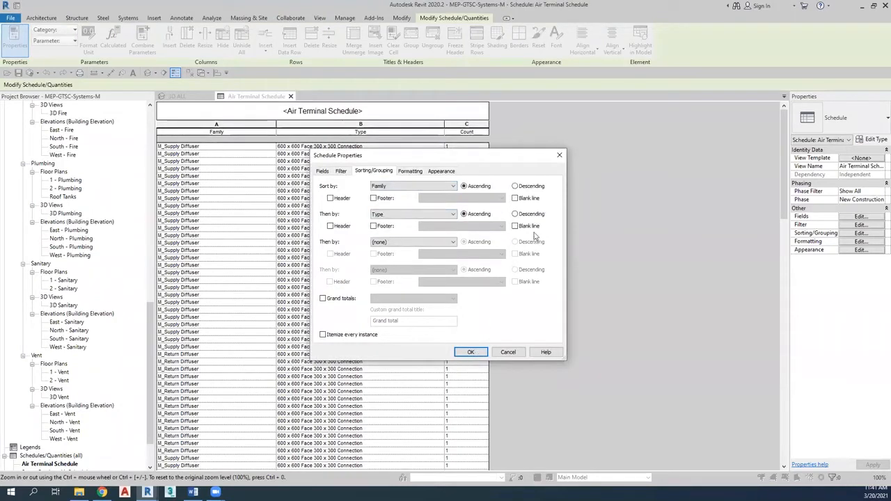
key(Return)
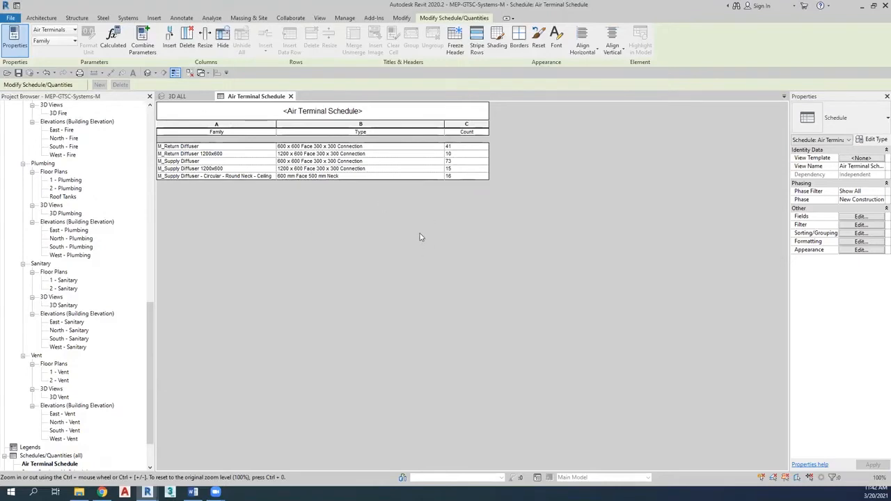
- Compare the air terminal schedule with the 3D ALL model view and locate it among the project's schedules
key(ctrl+Tab)
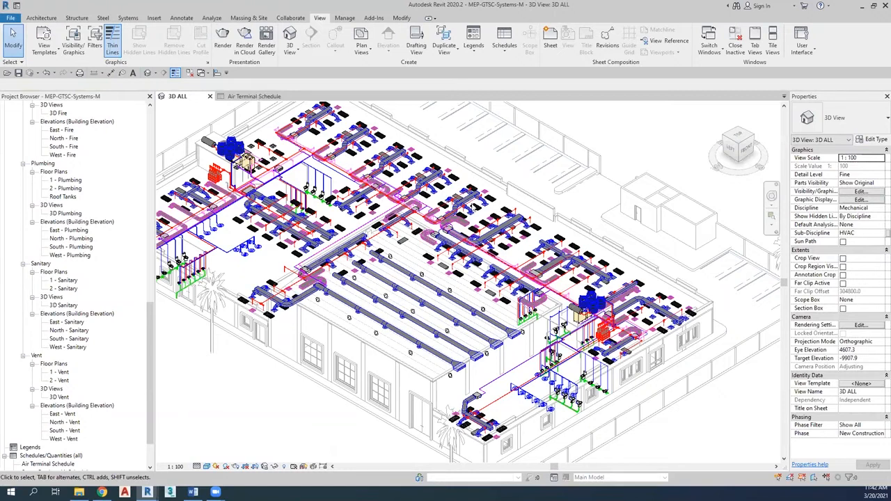
click(254, 96)
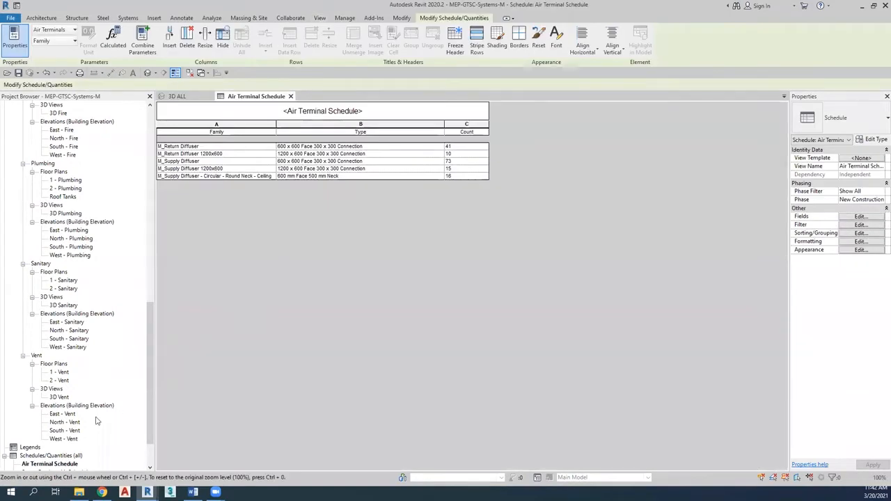
scroll(97, 420, down, 2)
click(62, 414)
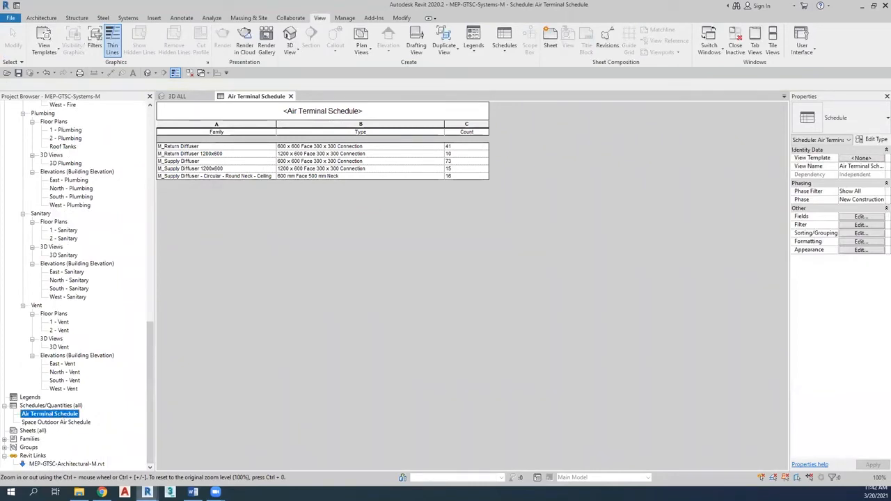
- Switch to the Word outline and add "Clash detection" as the second item under Benefits
key(alt+Tab)
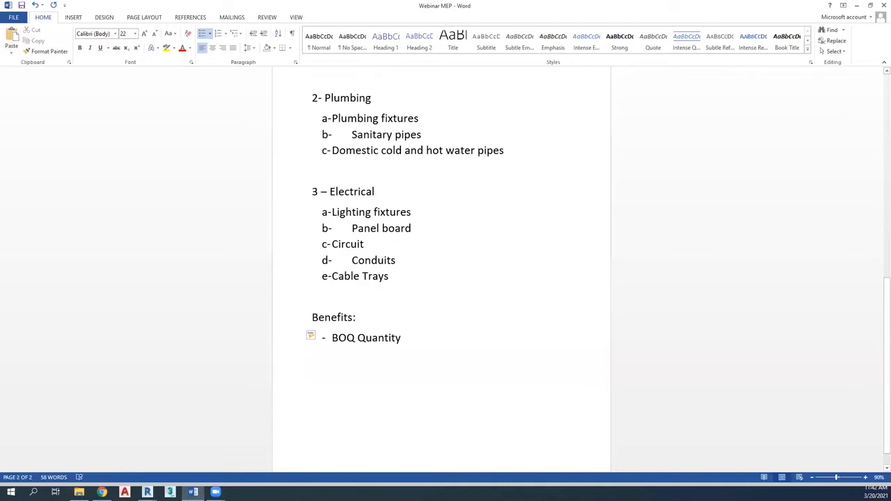
key(Return)
text(Clash detection)
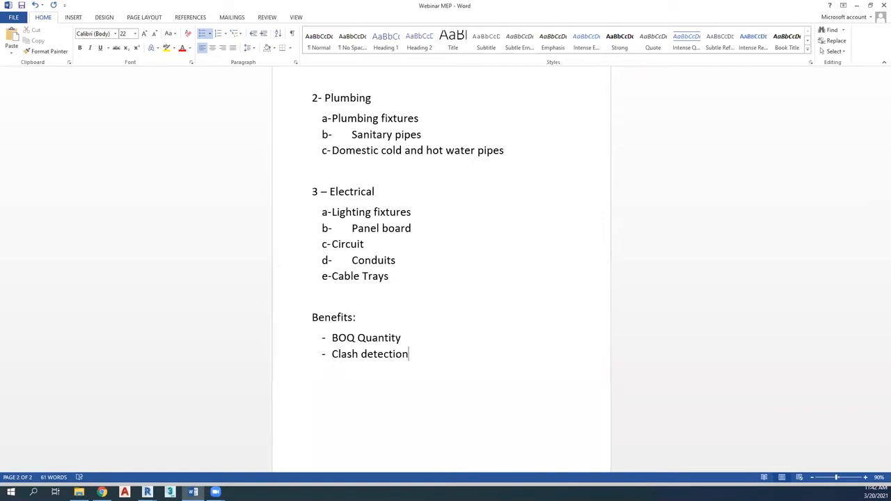
- Return to Revit's 3D ALL view and, seen from the top, move the troffer light at the building's corner onto the neighbouring supply diffuser
click(180, 469)
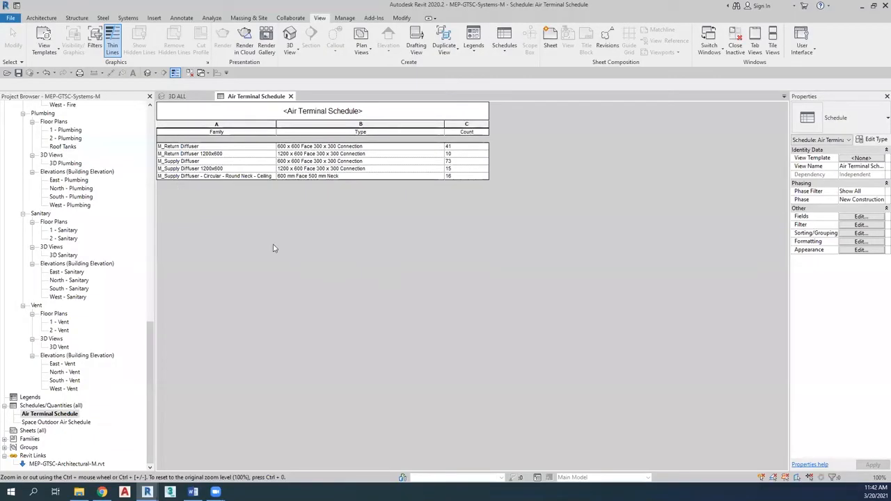
key(ctrl+Tab)
scroll(270, 262, up, 3)
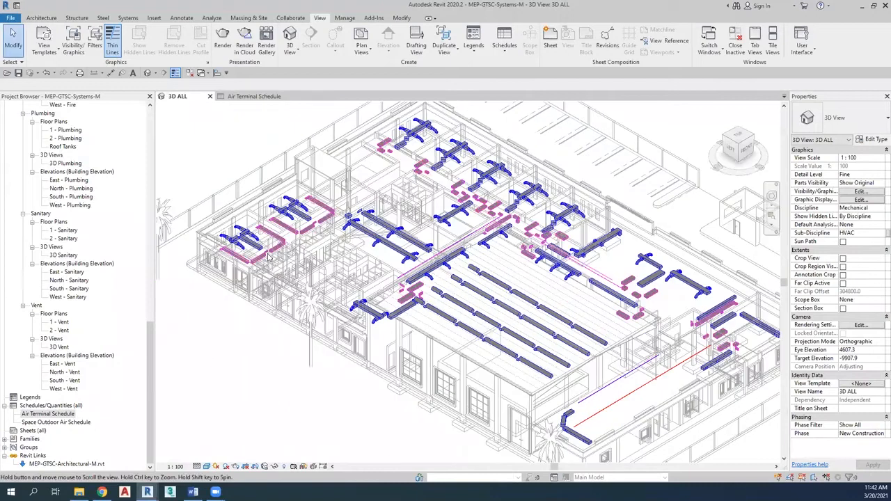
scroll(479, 236, up, 6)
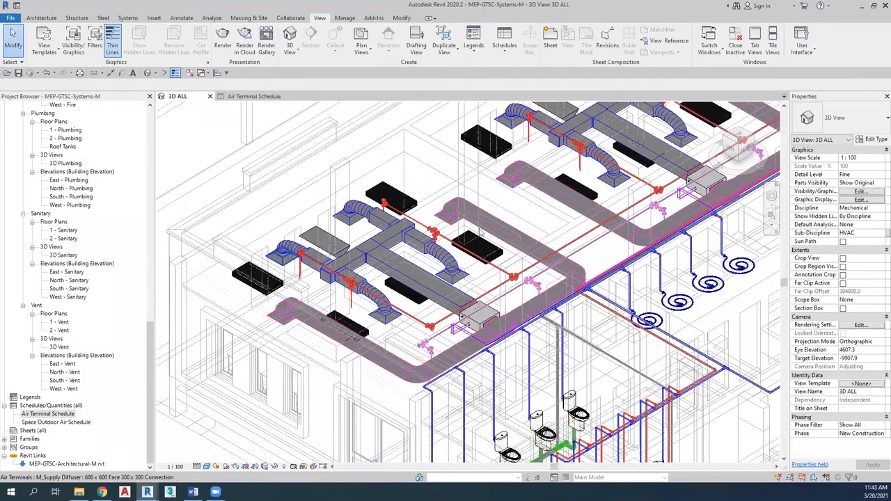
scroll(224, 286, up, 2)
click(227, 291)
click(739, 135)
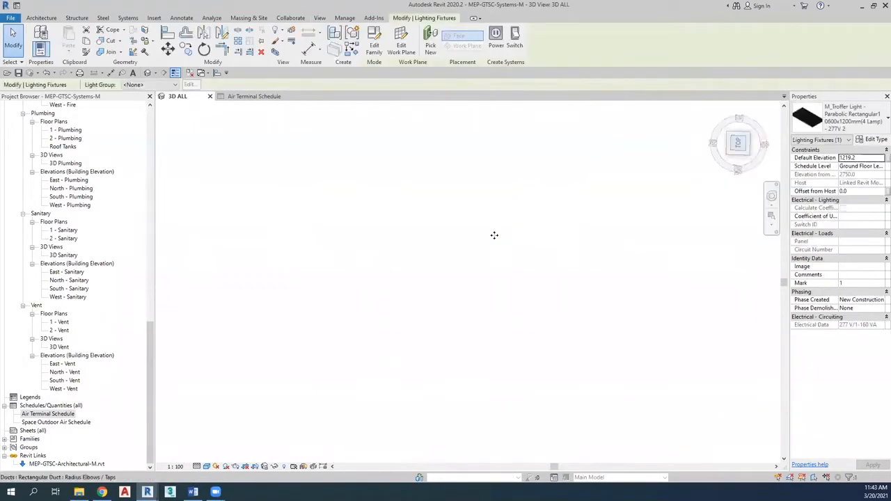
scroll(380, 315, down, 1)
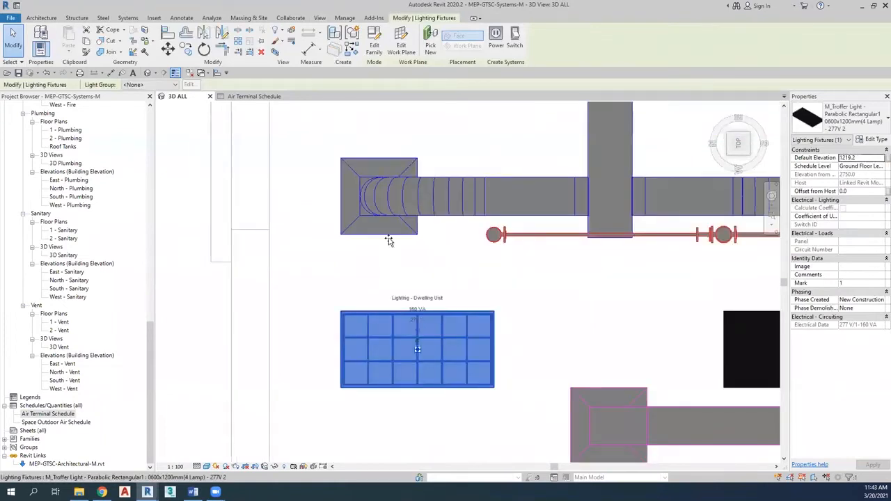
drag(388, 234, 378, 231)
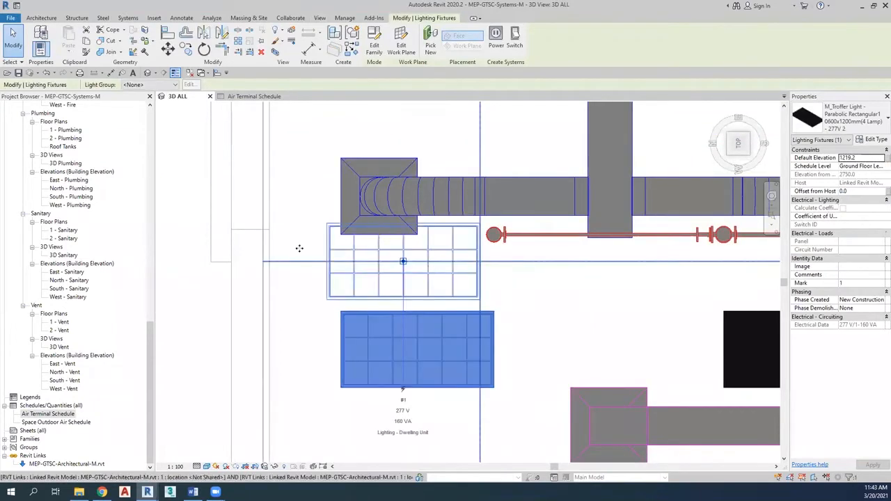
click(187, 209)
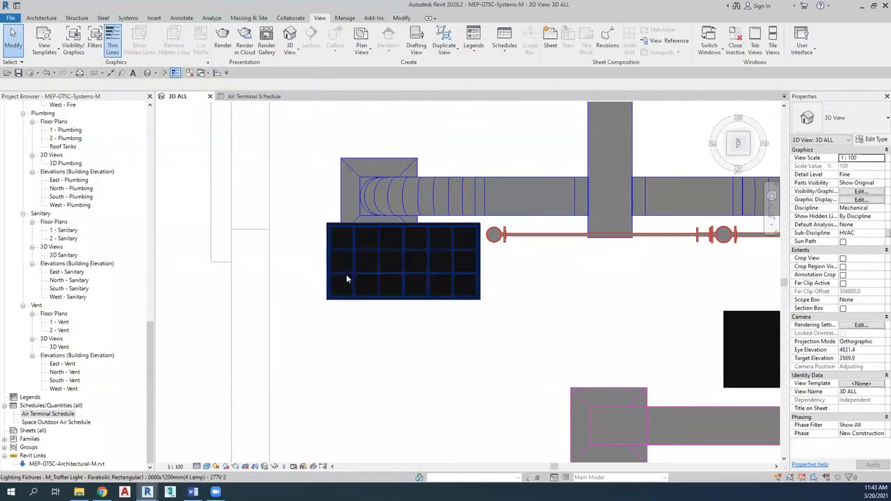
- Examine the overlap between the moved troffer light and the supply diffuser from the back of the building
click(348, 278)
shift+middle_drag(422, 243, 508, 94)
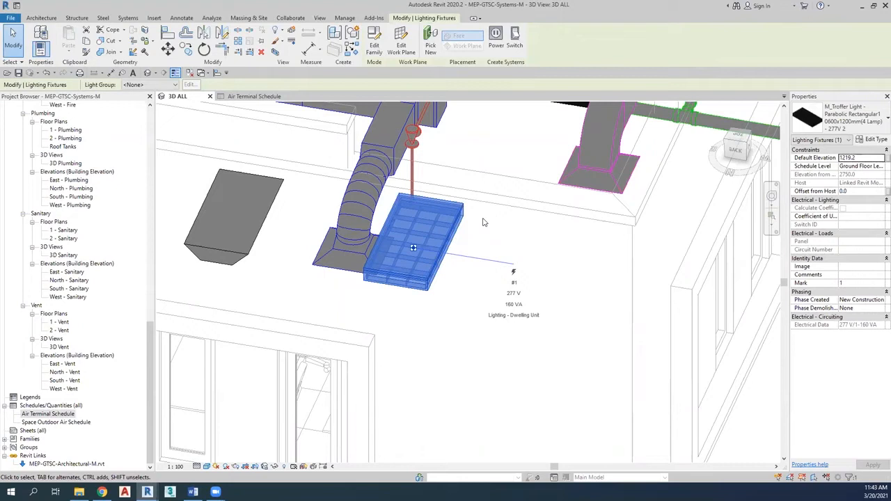
click(483, 220)
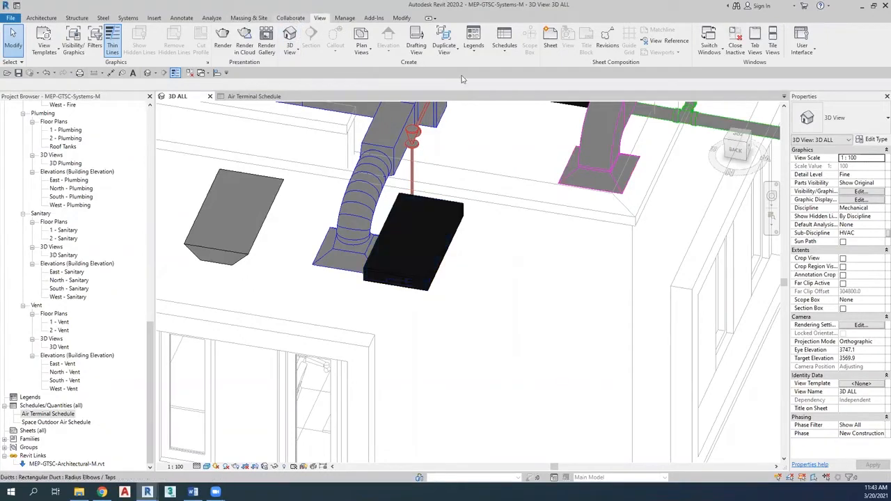
- Run an interference check within the current project, comparing Air Terminals against Lighting Fixtures
click(566, 52)
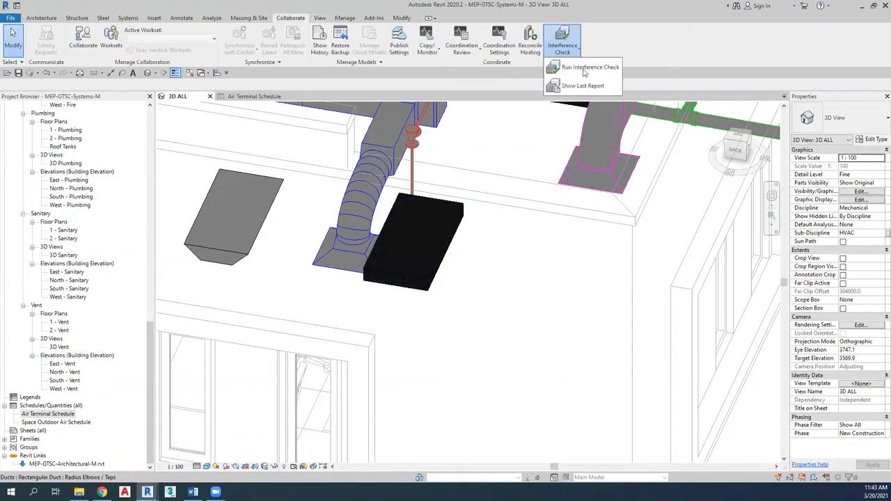
click(585, 68)
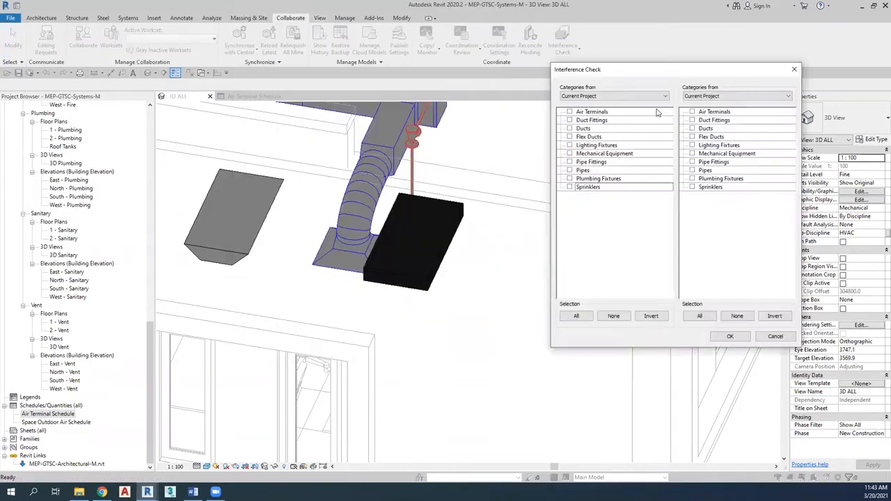
click(569, 111)
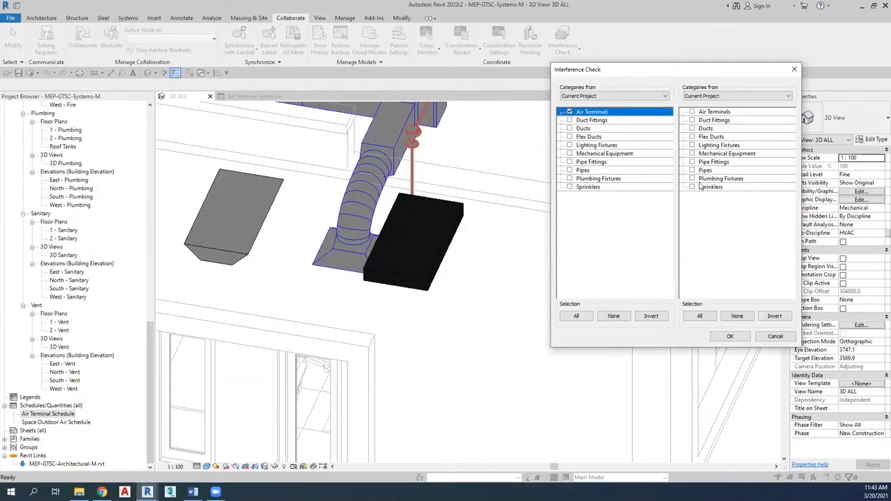
click(692, 145)
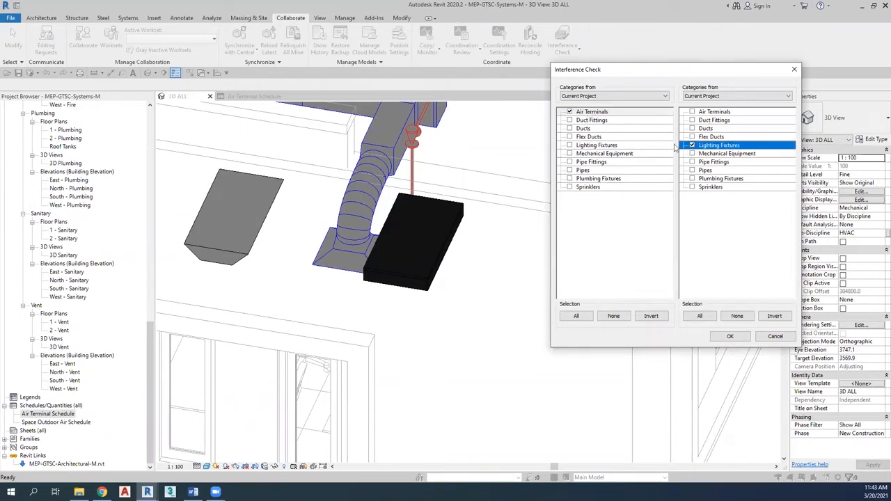
click(730, 338)
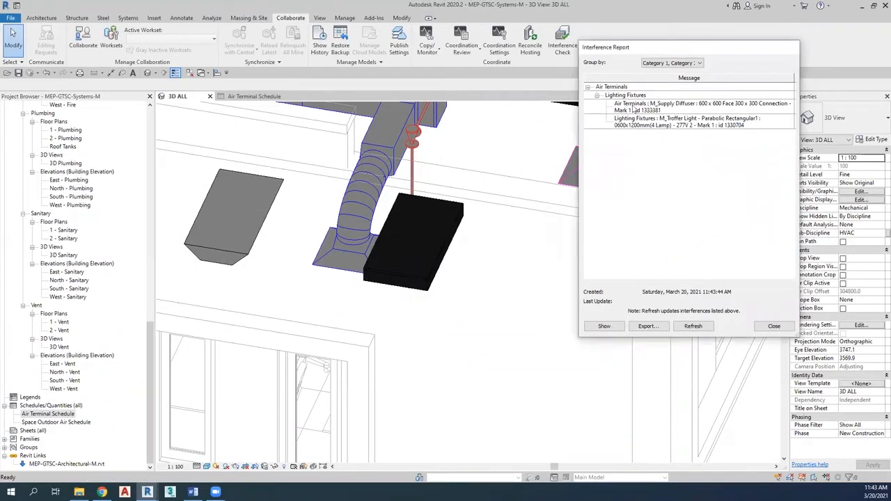
- Highlight the supply diffuser and the troffer light from the interference report in turn to identify the clashing elements in the model
click(650, 109)
click(650, 123)
click(652, 110)
click(650, 123)
click(652, 110)
click(650, 123)
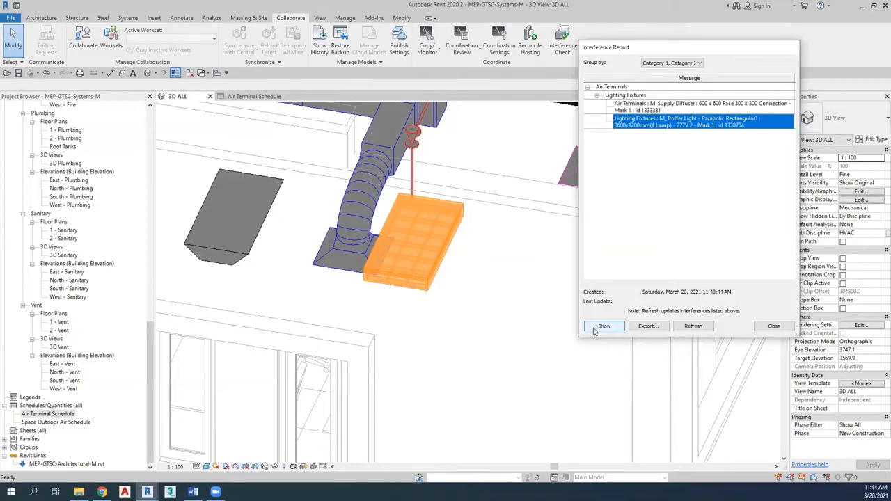
- Move the troffer light clear of the supply diffuser, refresh the interference report and close it
click(446, 257)
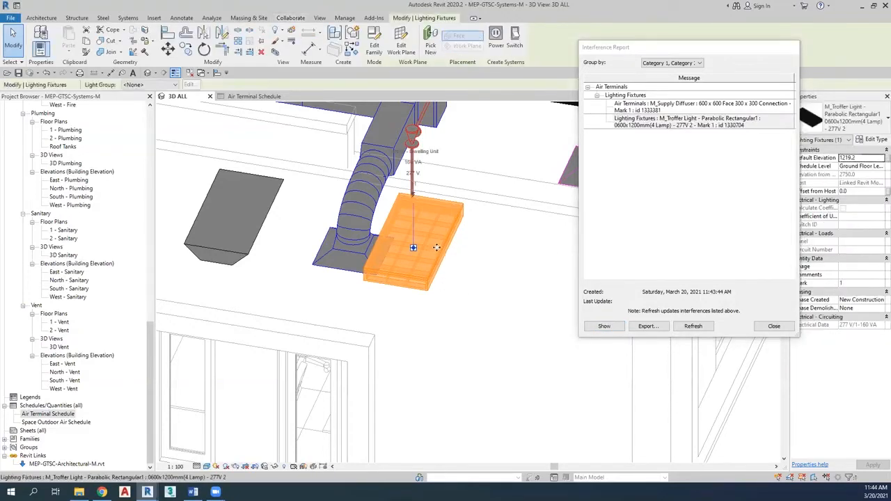
drag(437, 248, 512, 265)
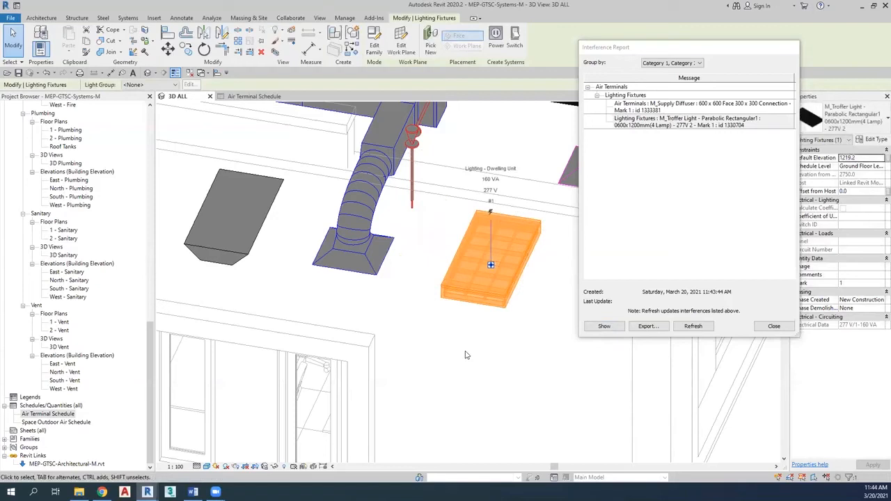
click(487, 344)
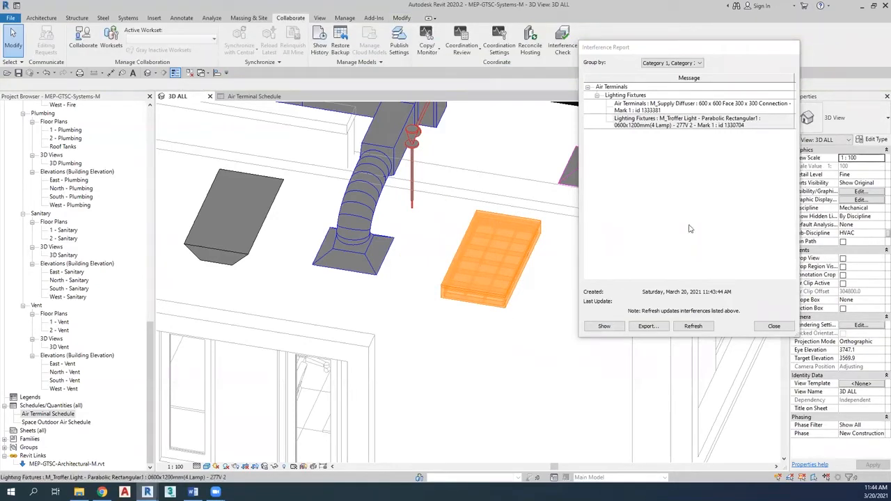
click(707, 326)
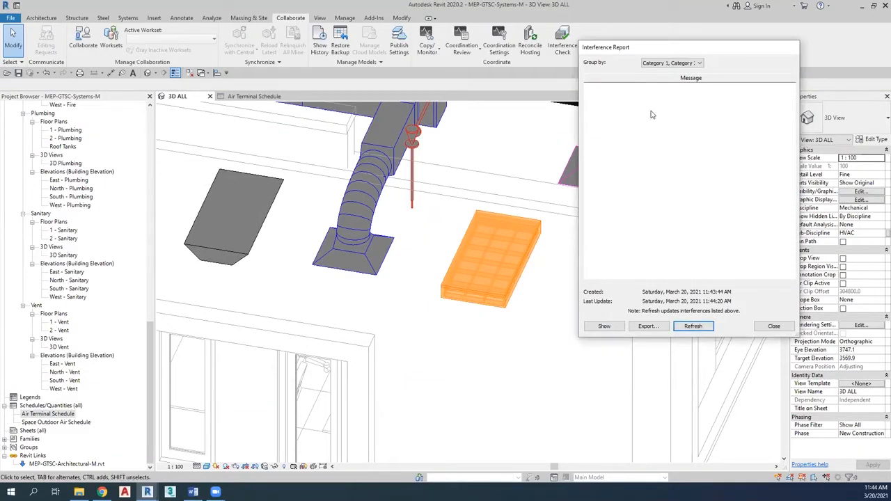
click(774, 327)
- Run a new interference check on the current project and dismiss its result
click(562, 45)
click(585, 68)
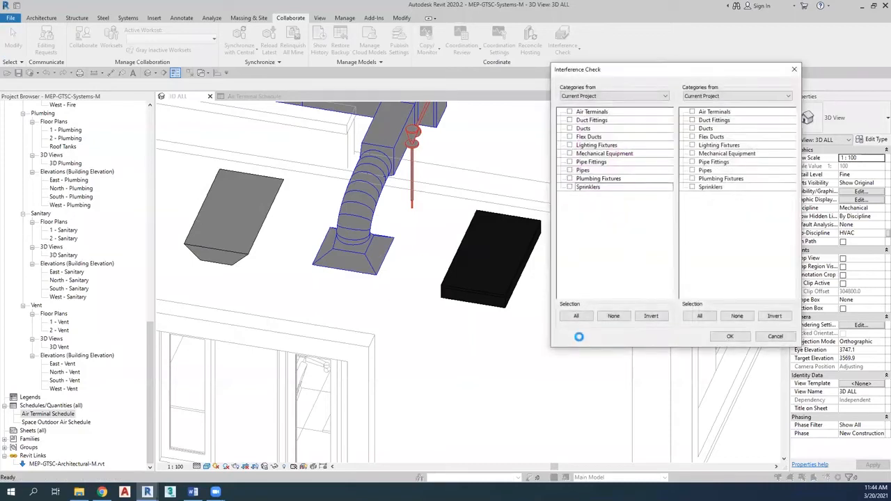
key(Return)
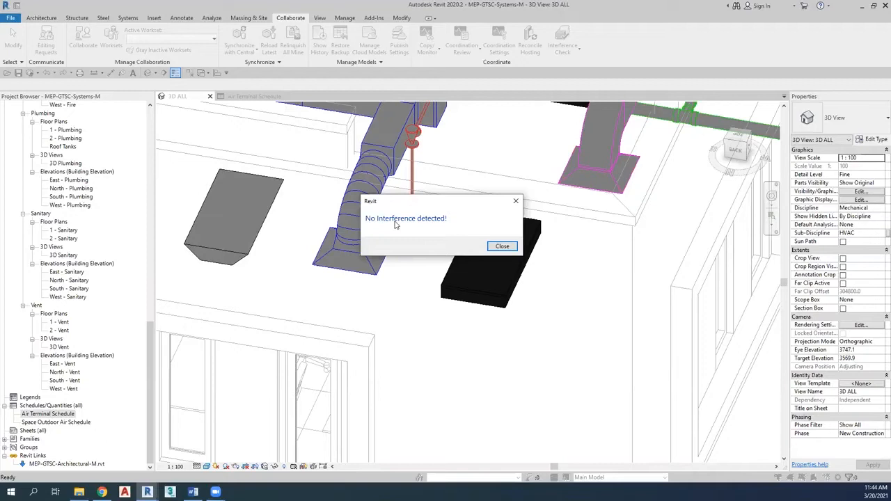
click(503, 247)
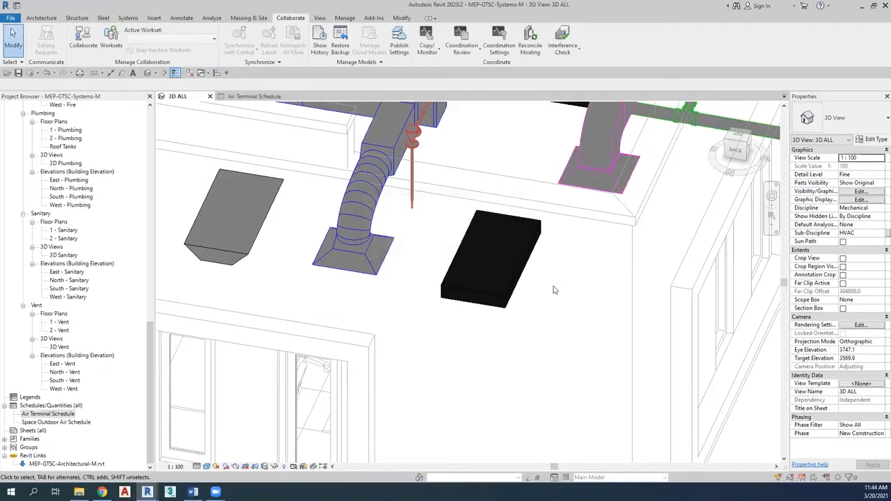
- Switch to the Word outline and add "Pressure loss report" as the third item under Benefits
click(193, 493)
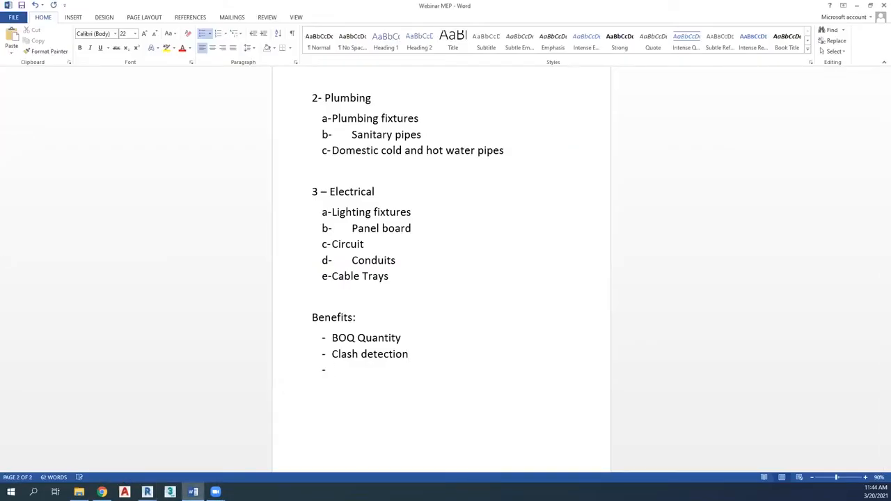
text(Pressure los report)
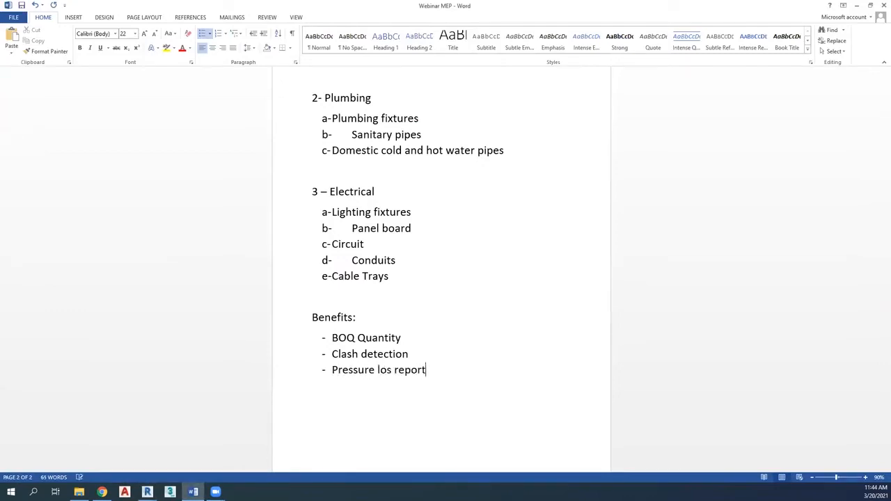
key(Left)
key(Left)
key(Left)
key(Left)
key(Left)
text(s)
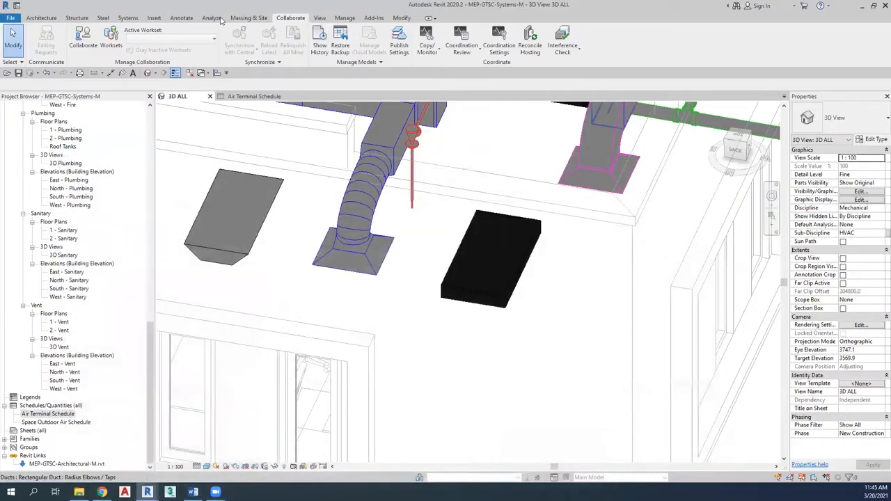
scroll(458, 30, up, 2)
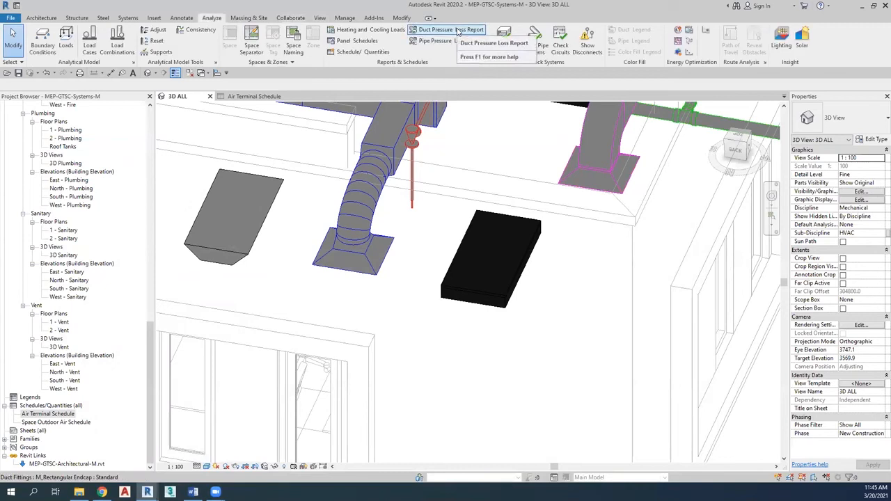
click(458, 31)
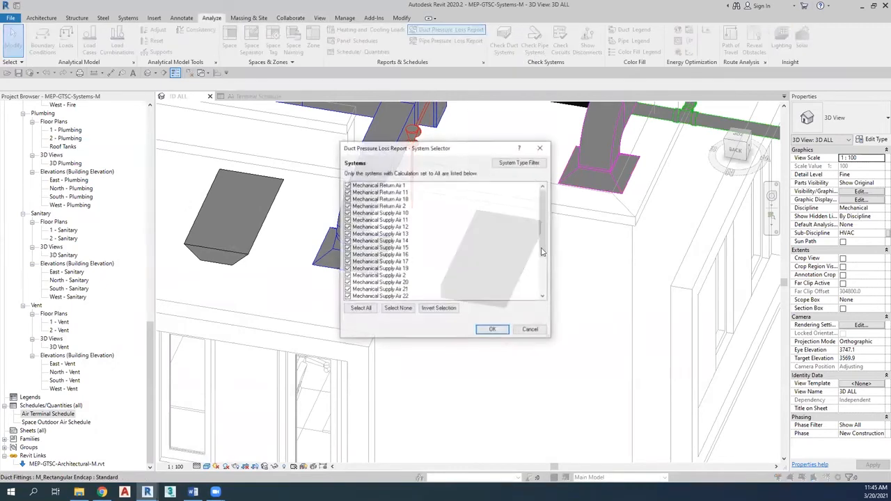
click(540, 148)
- Start a duct pressure loss report in Revit for the Mechanical Supply Air 10 system only
scroll(547, 255, down, 5)
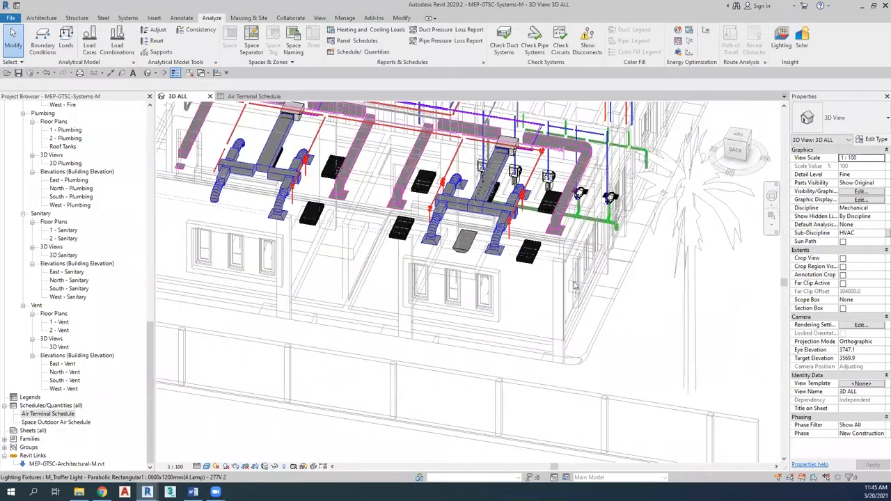
scroll(570, 278, down, 3)
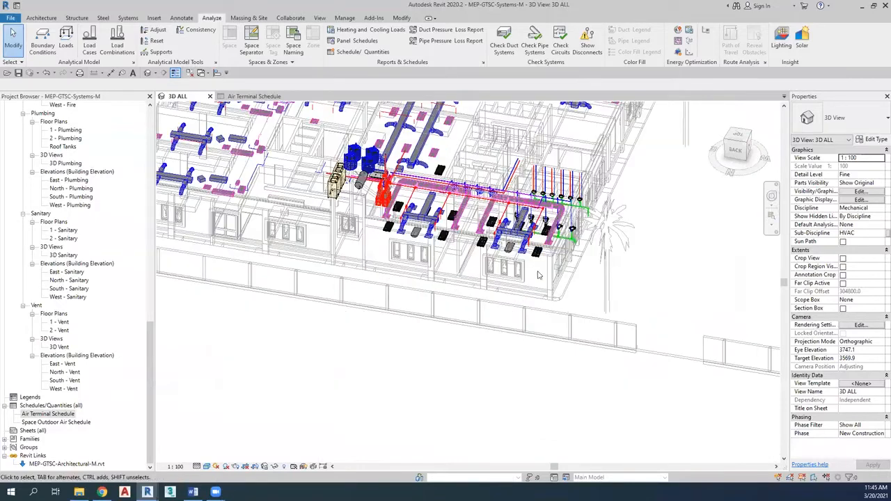
middle_drag(449, 33, 445, 122)
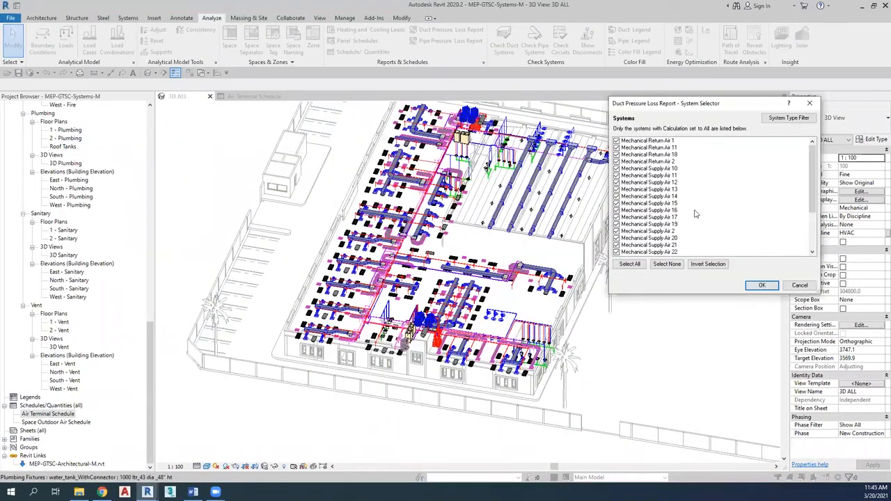
click(670, 268)
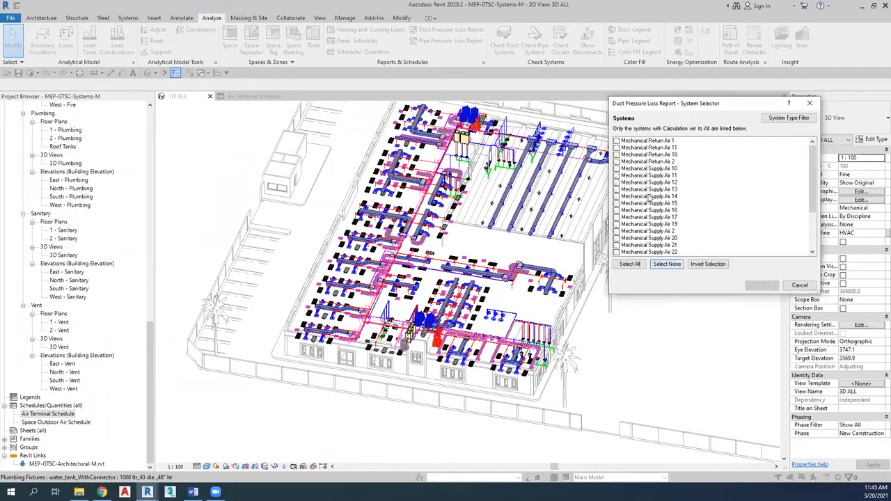
click(627, 168)
key(space)
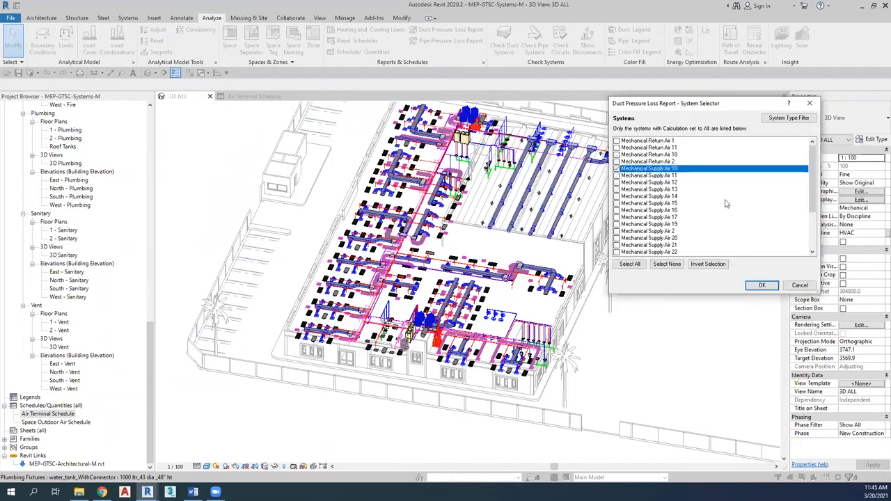
click(762, 285)
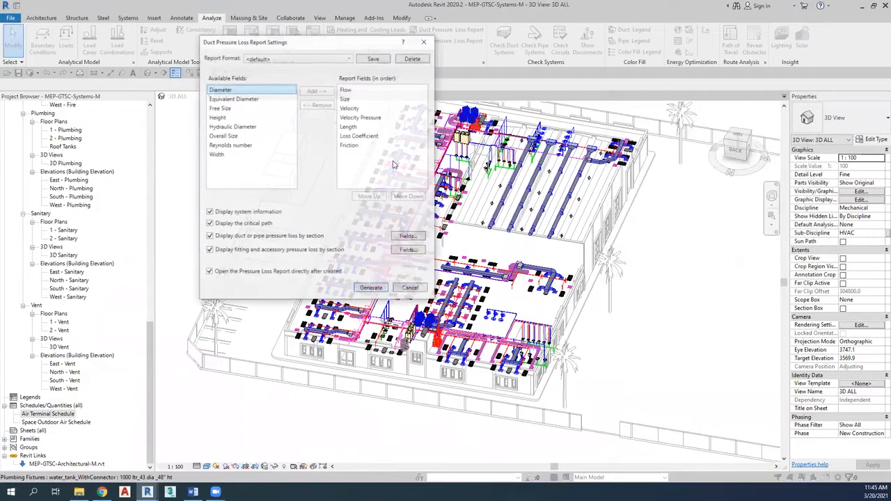
- Generate the report with the default format and save it to the Desktop as "Duct pressure loss report.html", replacing the existing file
click(405, 91)
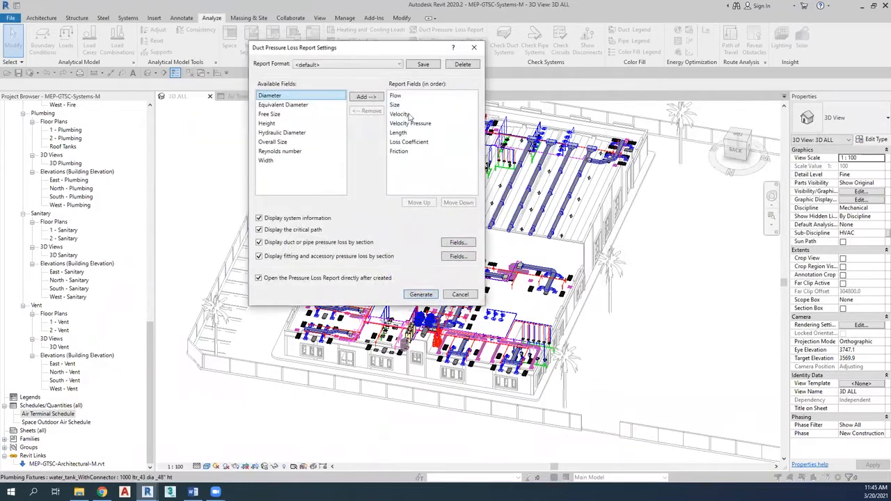
click(422, 295)
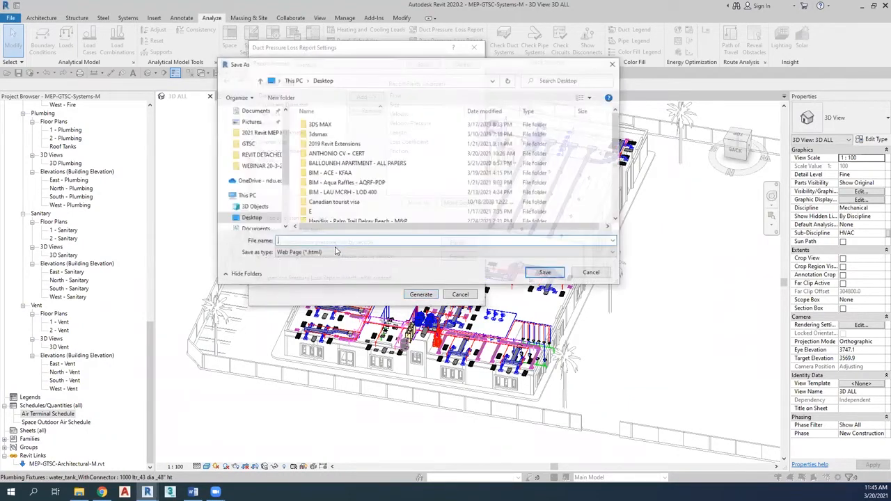
text(Duct pressure loss report.html)
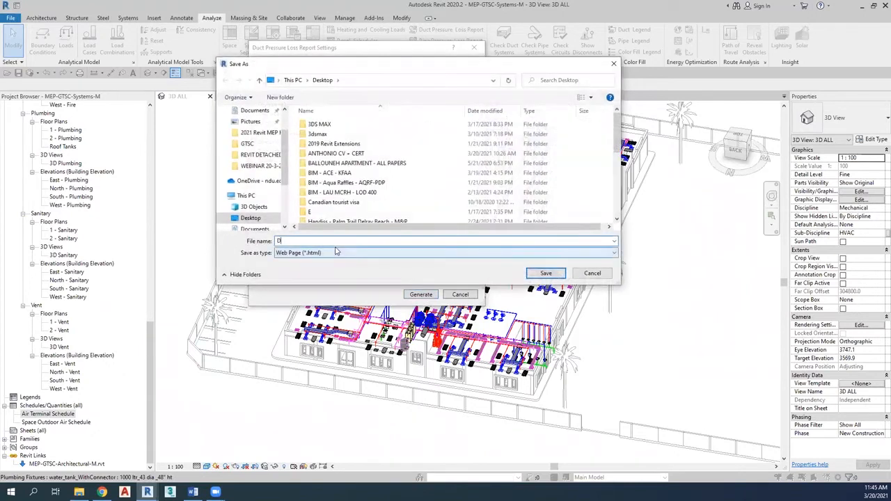
key(Down)
click(542, 272)
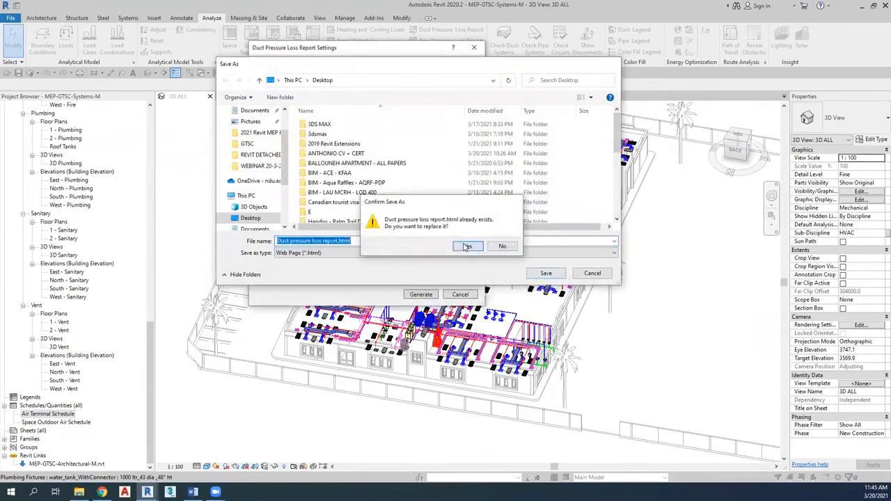
click(469, 244)
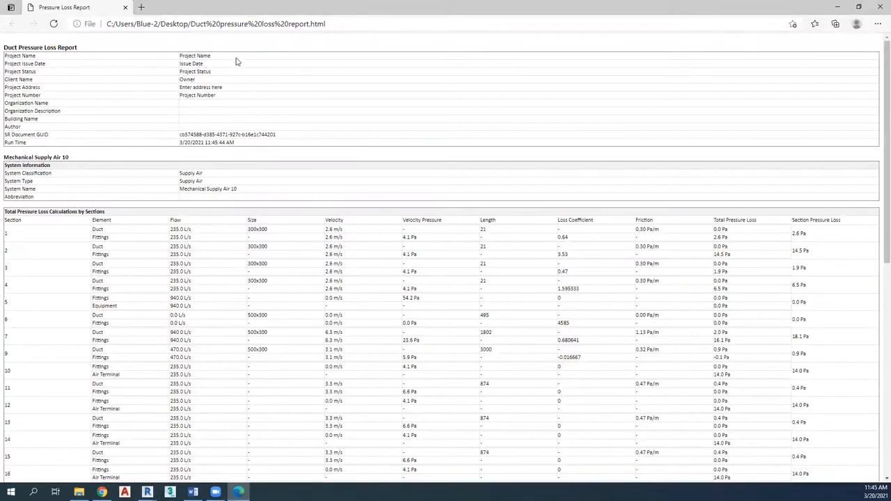
- Examine the section calculations, critical path and total pressure loss in the Mechanical Supply Air 10 report, and return to the Word outline
scroll(51, 104, down, 1)
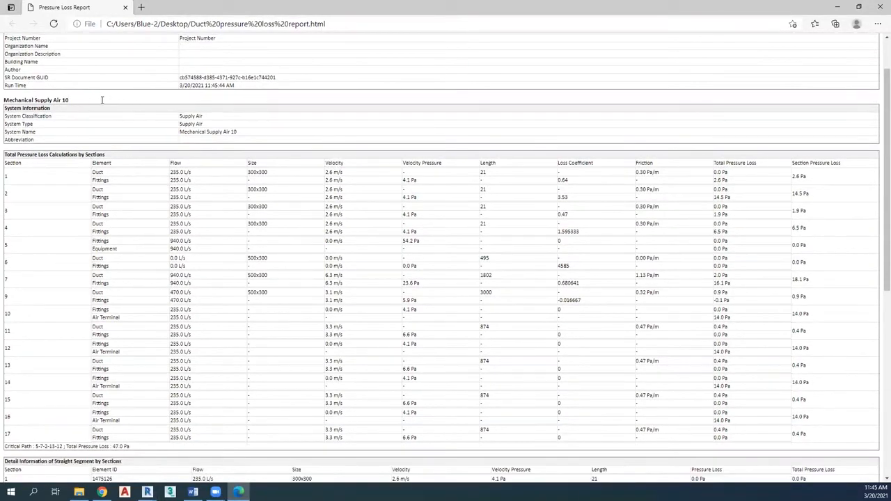
scroll(108, 106, down, 1)
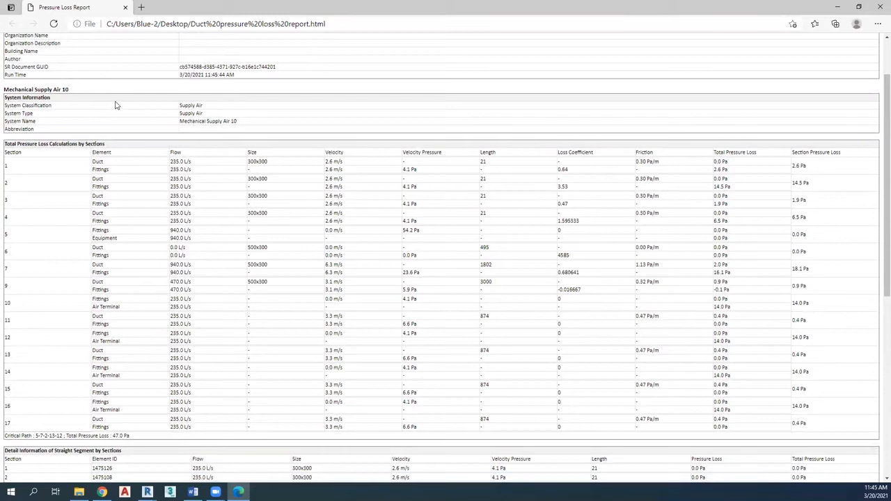
scroll(167, 100, down, 1)
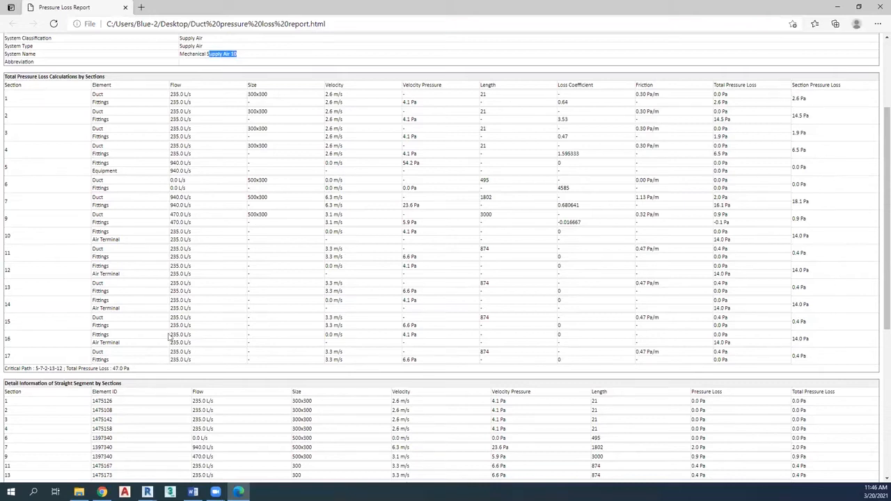
drag(6, 370, 63, 369)
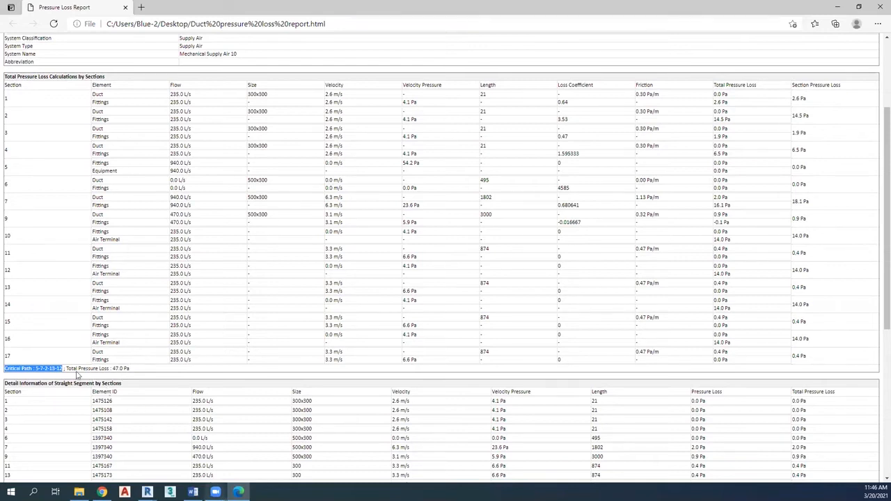
drag(67, 369, 129, 377)
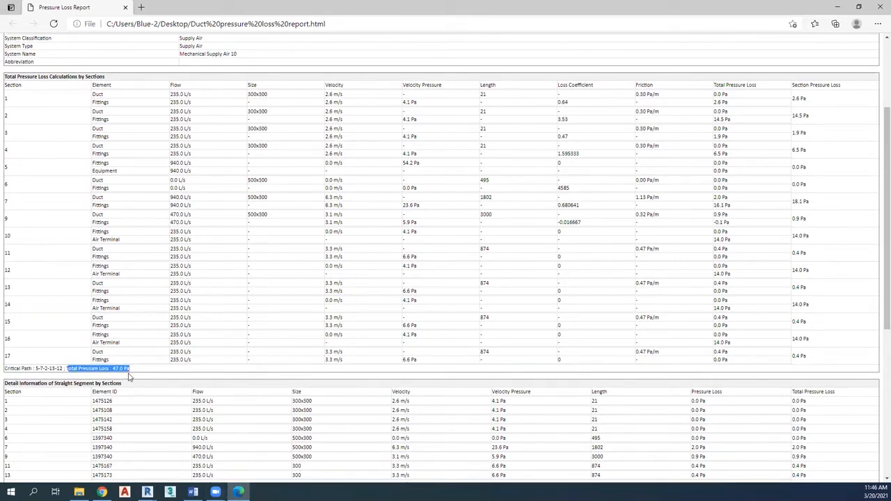
key(ctrl)
key(alt+Tab)
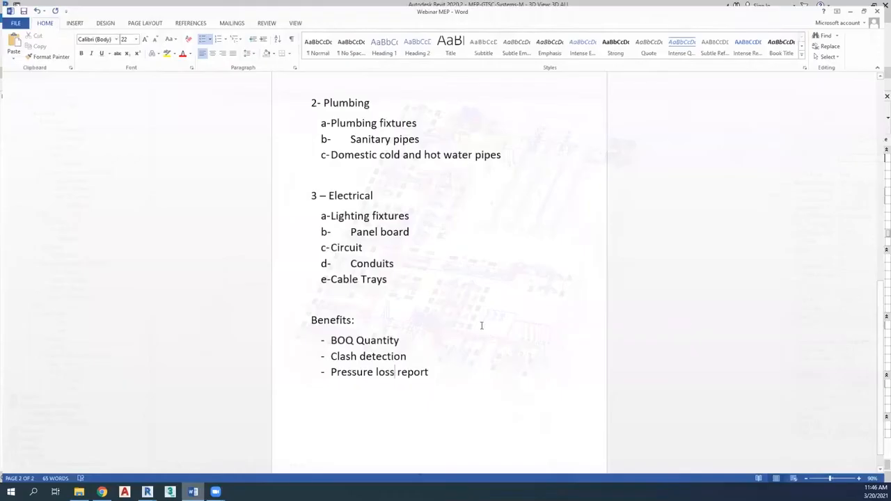
- Add the line "Questions" below the Benefits list in the Word outline
click(453, 387)
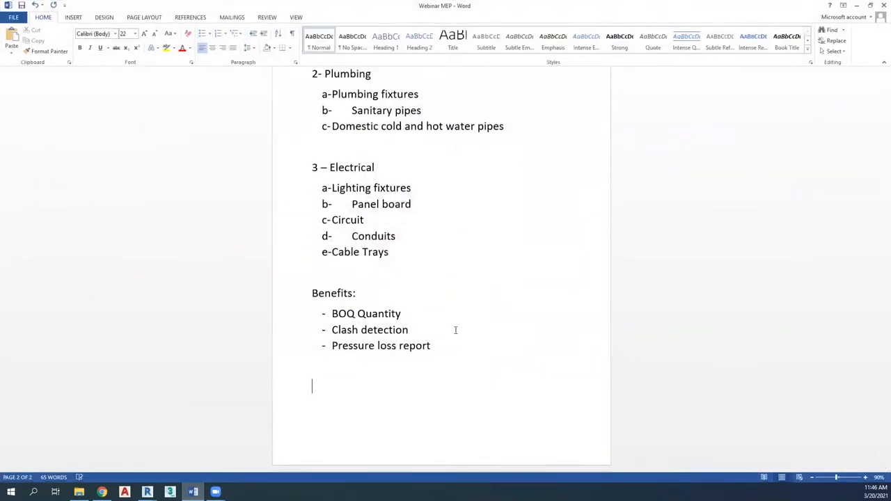
scroll(480, 324, down, 3)
scroll(481, 324, up, 1)
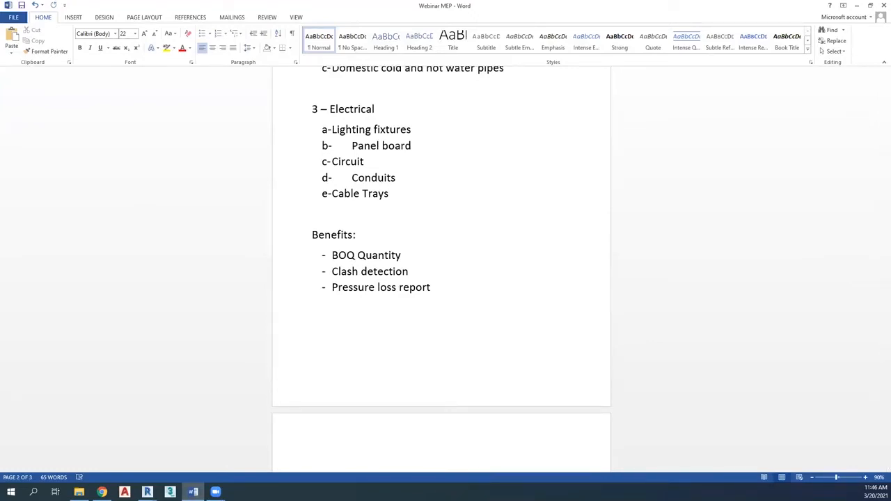
text(Questions)
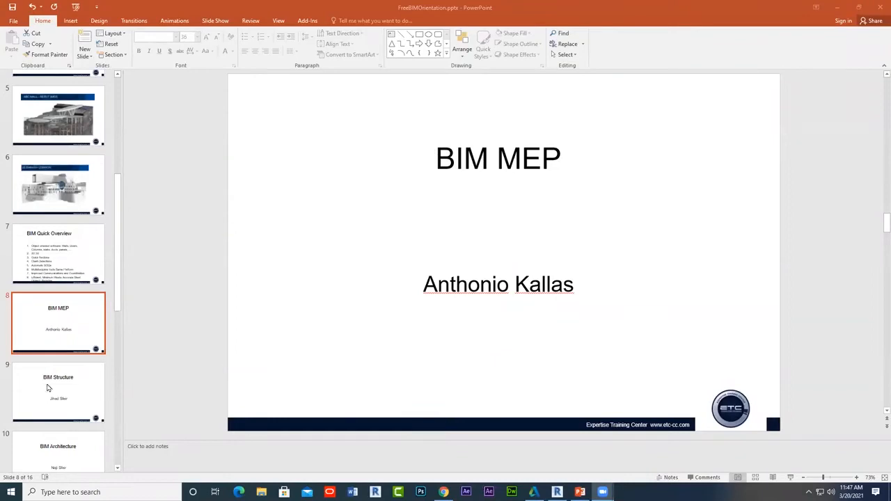
- Show the BIM Structure slide, switch to the Revit manhole model and examine the rebar shapes and 3D views on sheet 161.5
click(48, 388)
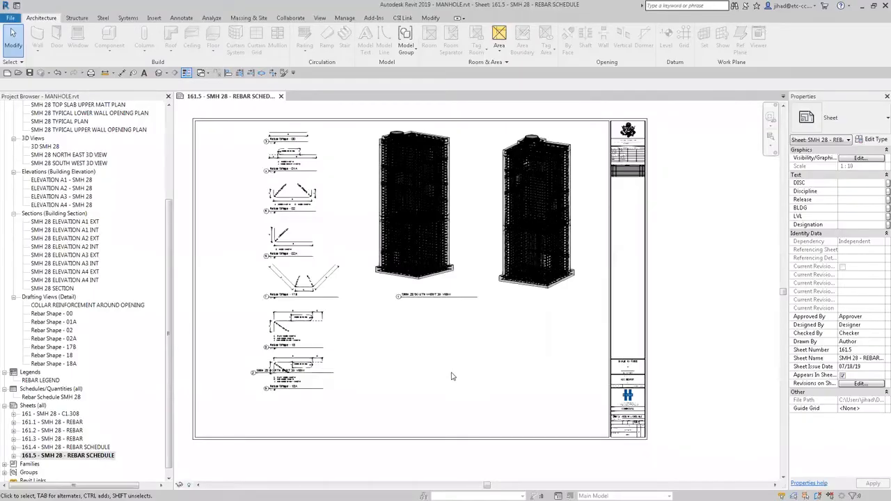
middle_drag(466, 378, 475, 367)
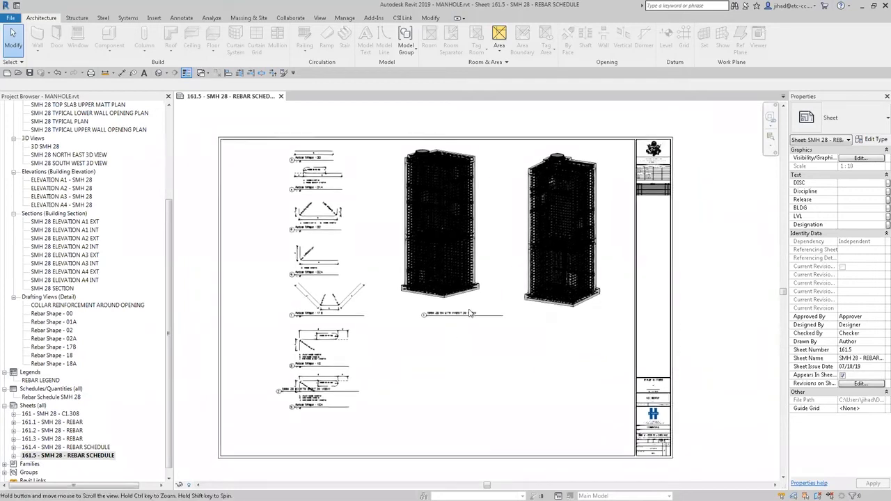
scroll(452, 328, up, 2)
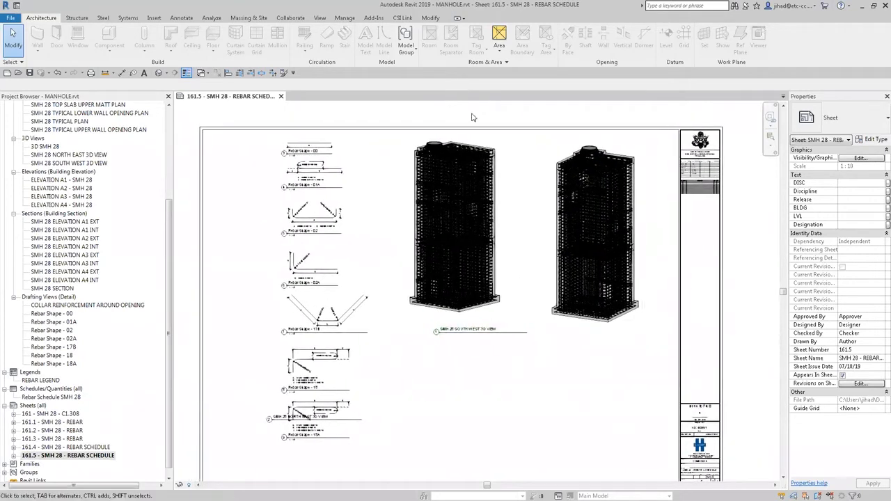
scroll(380, 122, up, 2)
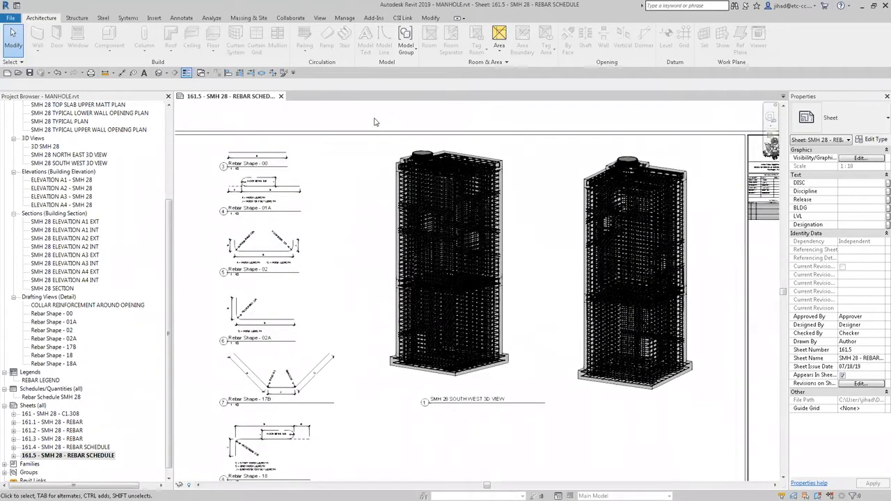
scroll(370, 122, up, 2)
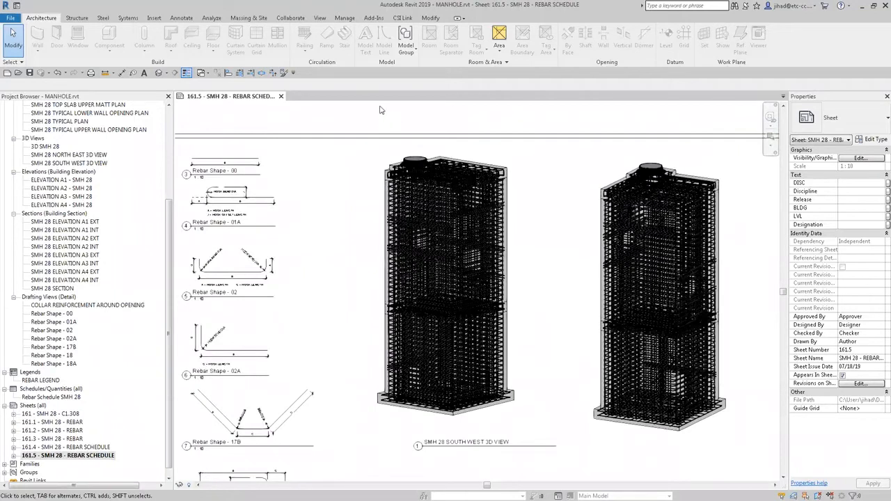
scroll(380, 109, up, 1)
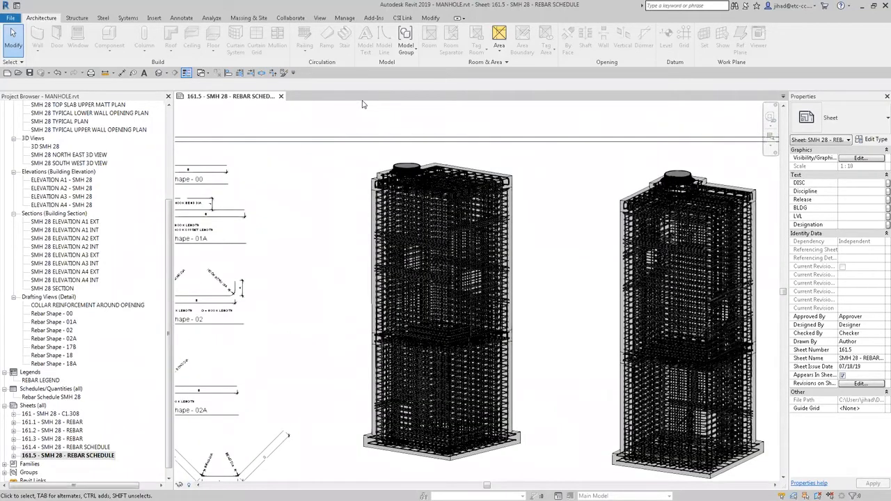
scroll(348, 110, up, 1)
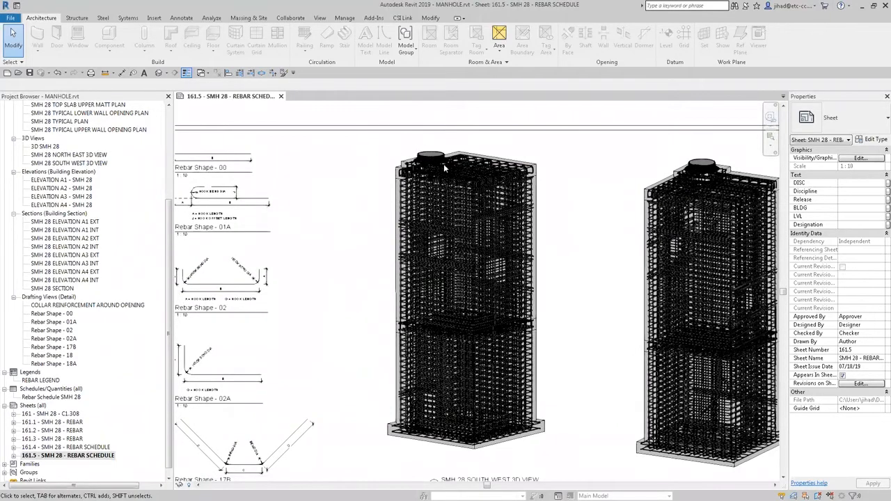
scroll(449, 189, down, 3)
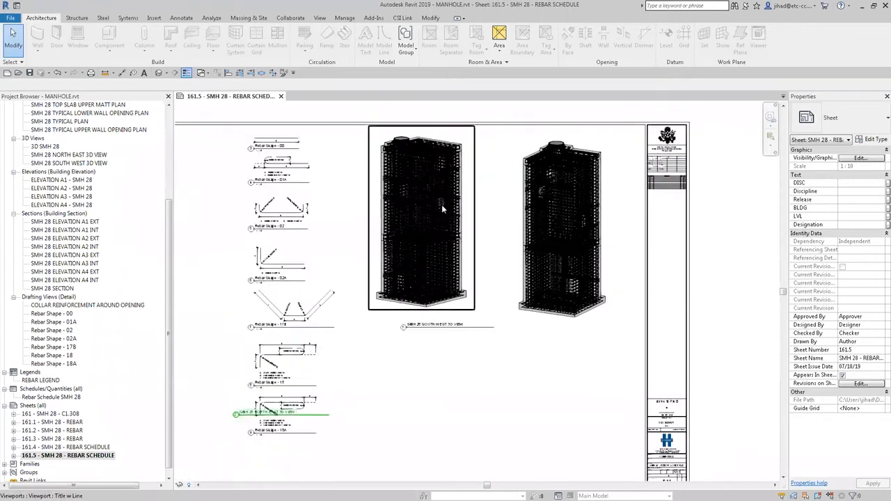
- Open the 3D SMH 28 view and examine the manhole's overall reinforcement and the rebar sets in its base slab
double_click(51, 147)
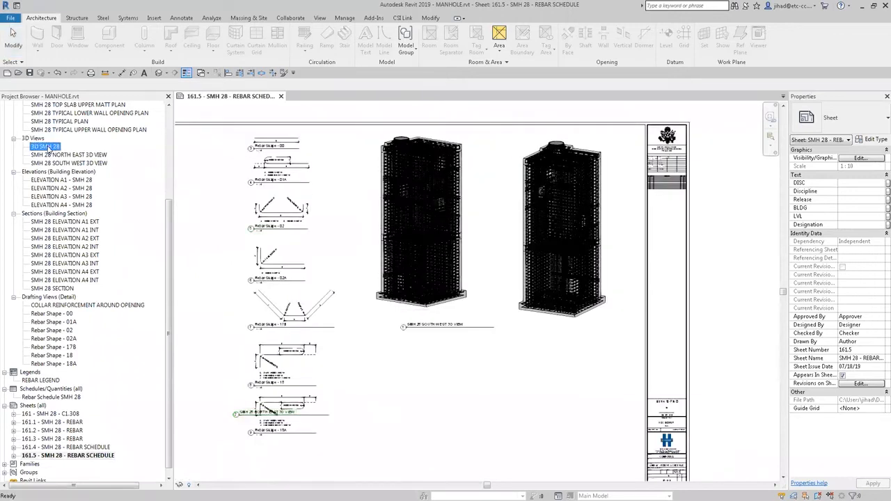
shift+middle_drag(355, 276, 355, 255)
shift+middle_drag(369, 332, 301, 350)
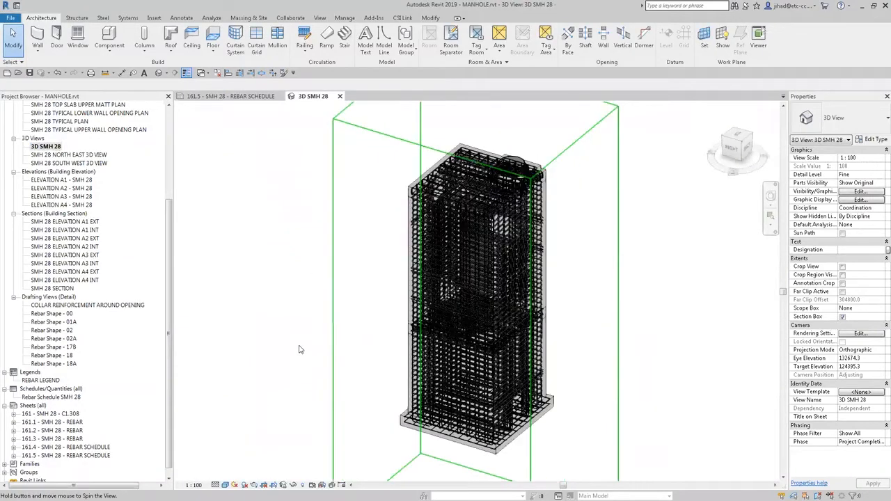
shift+middle_drag(324, 387, 275, 379)
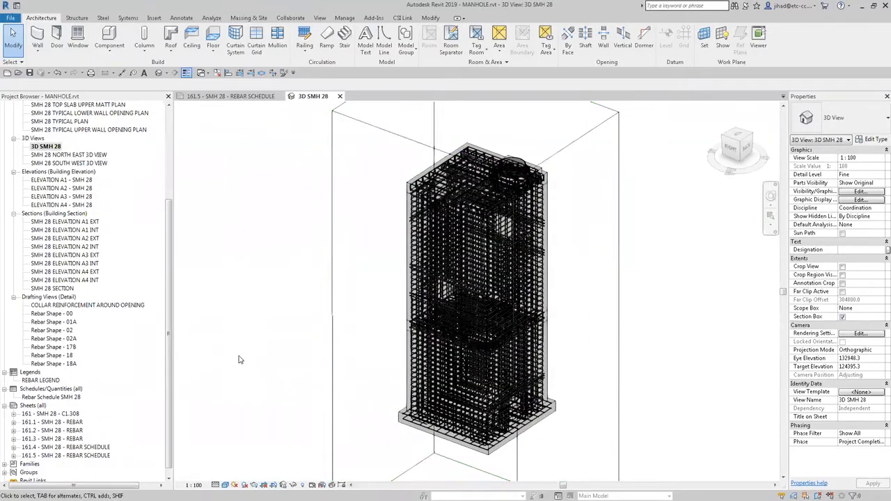
scroll(238, 360, up, 3)
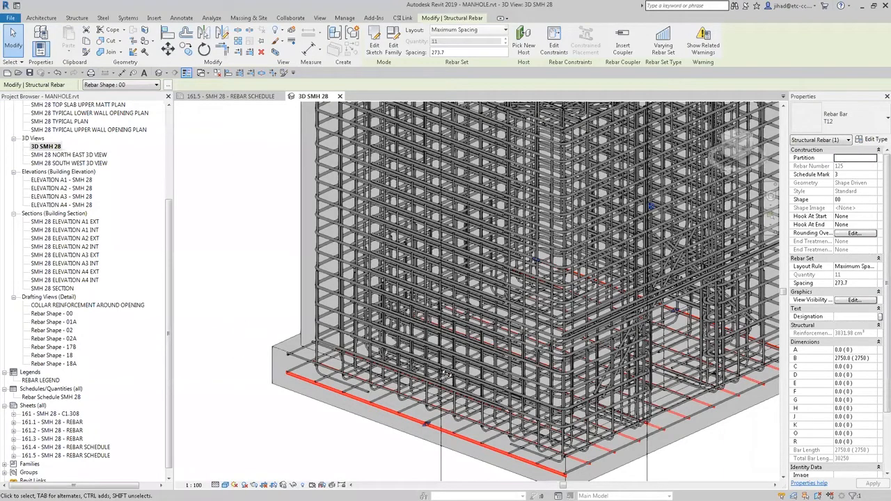
key(Escape)
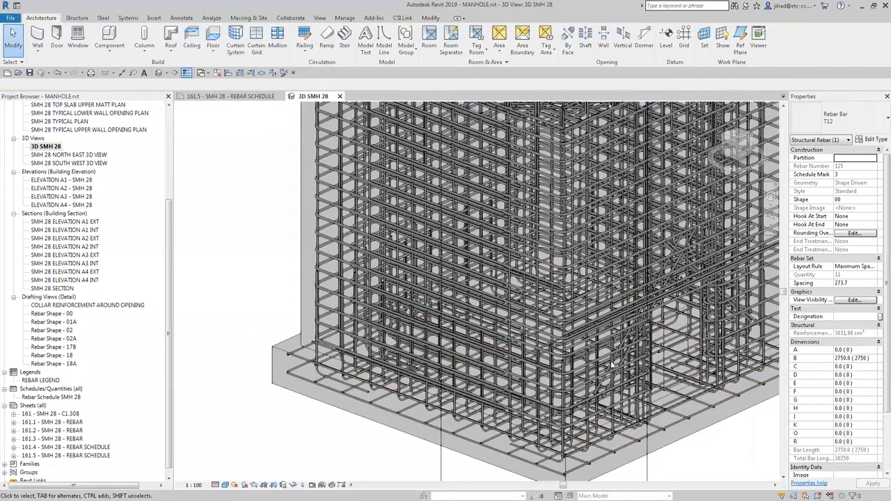
shift+middle_drag(562, 402, 408, 384)
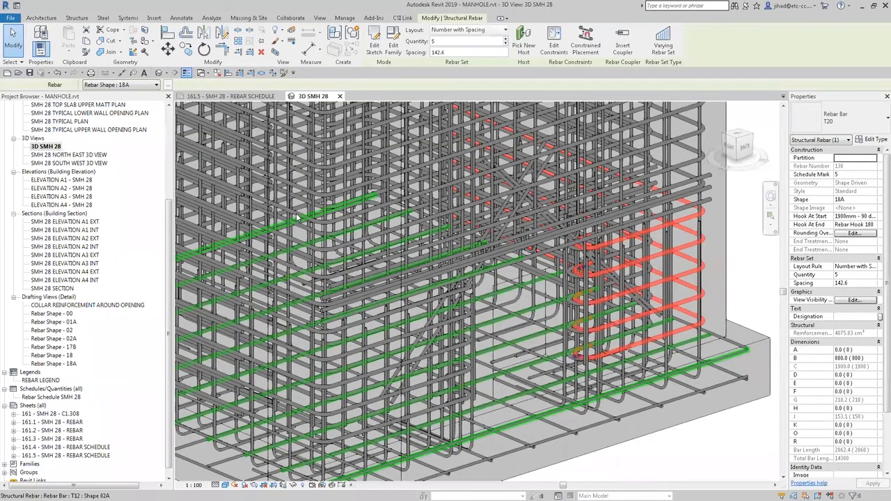
- Inspect the bent wall bars and base slab bars around the manhole's lower corner
right_click(240, 166)
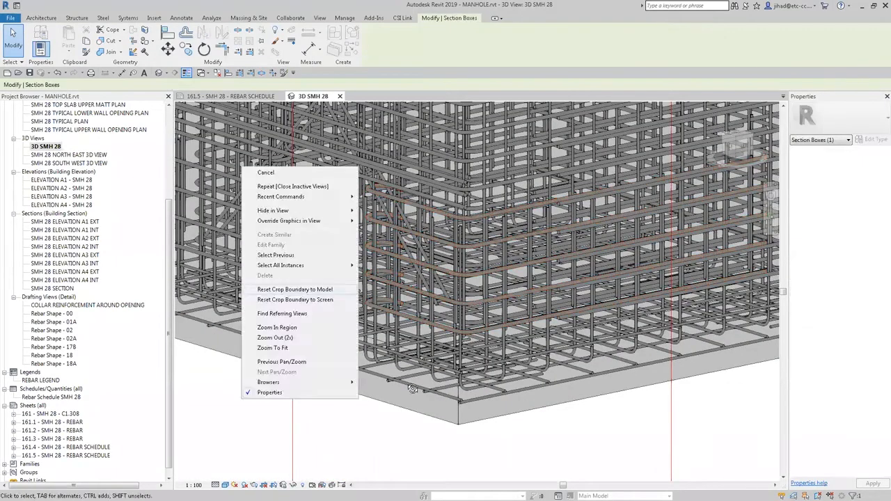
click(397, 376)
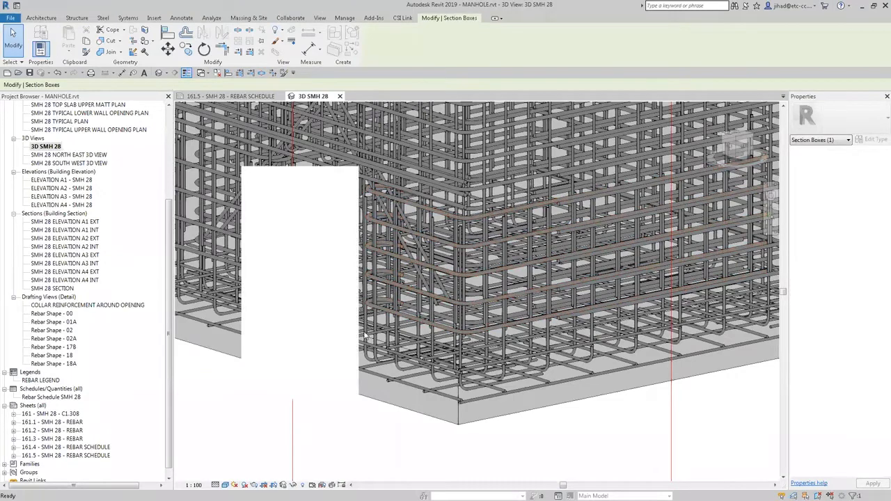
key(Escape)
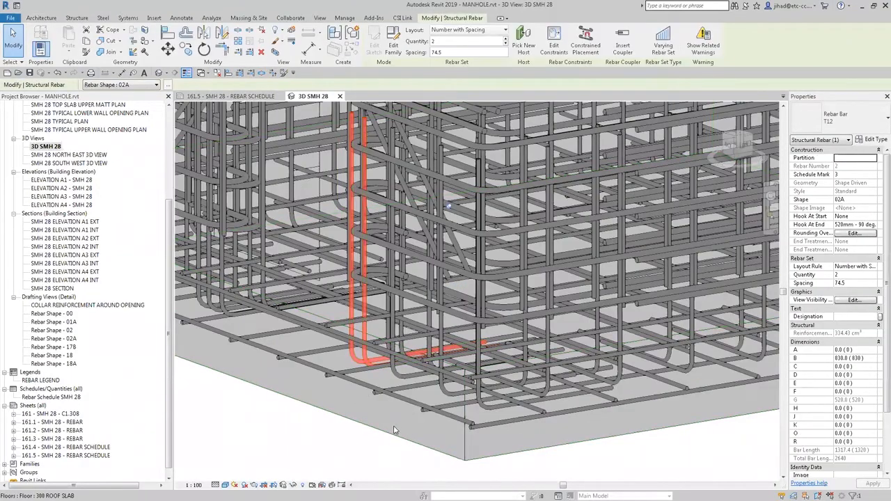
middle_drag(231, 378, 276, 421)
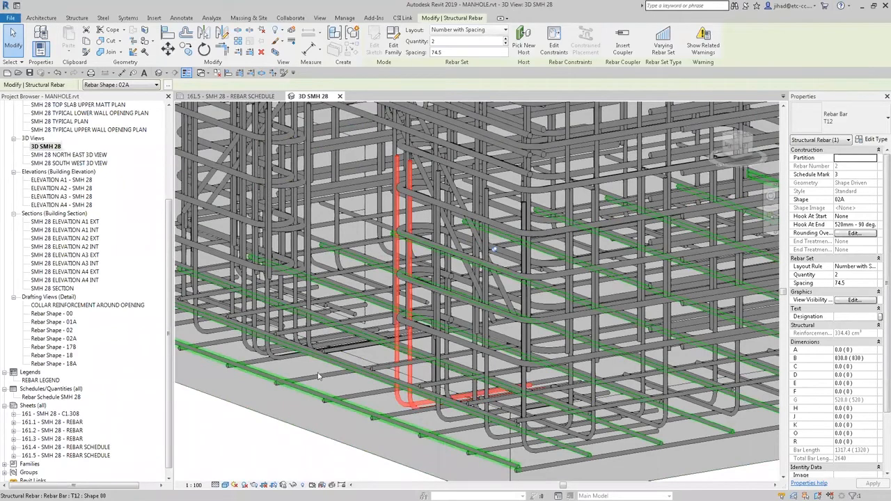
scroll(327, 351, down, 2)
scroll(332, 321, up, 3)
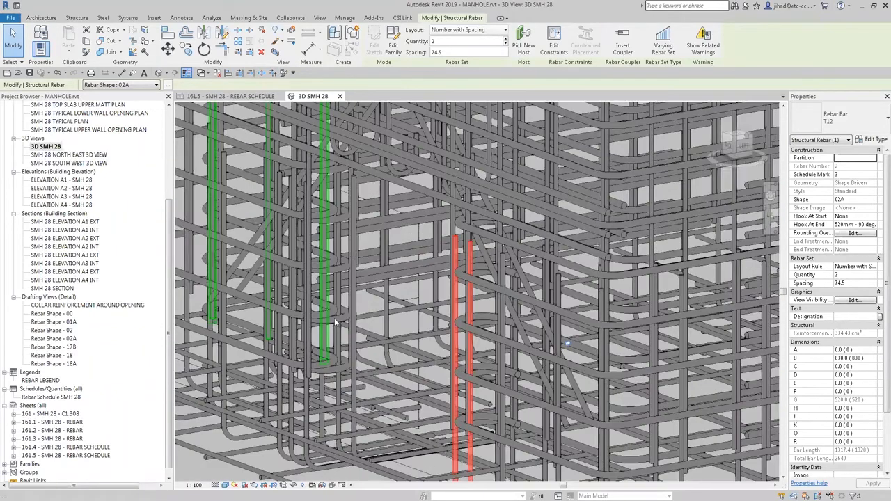
click(472, 333)
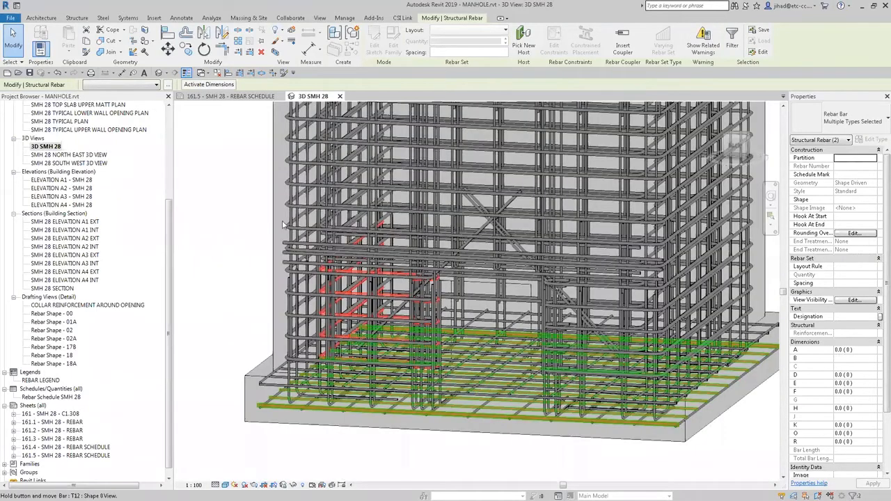
- Examine the wall, intermediate slab and opening reinforcement from several sides, up to the collar bars at the roof slab
click(239, 194)
middle_drag(236, 201, 216, 225)
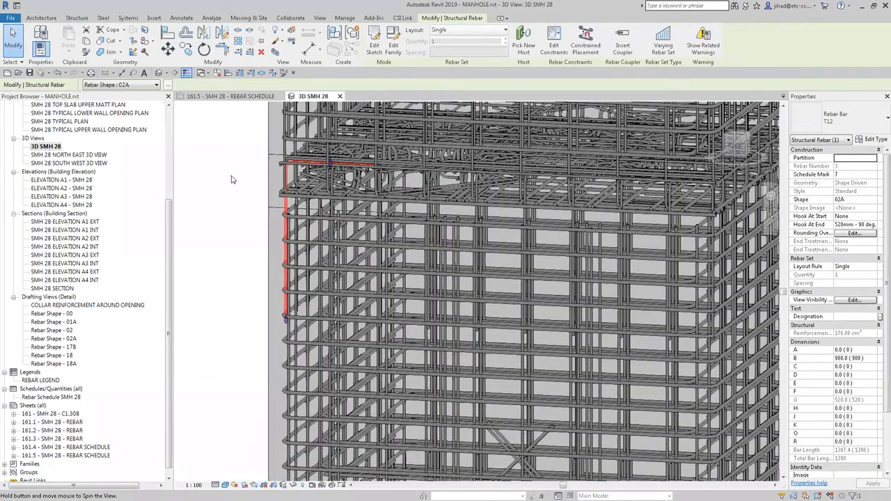
shift+middle_drag(231, 183, 232, 180)
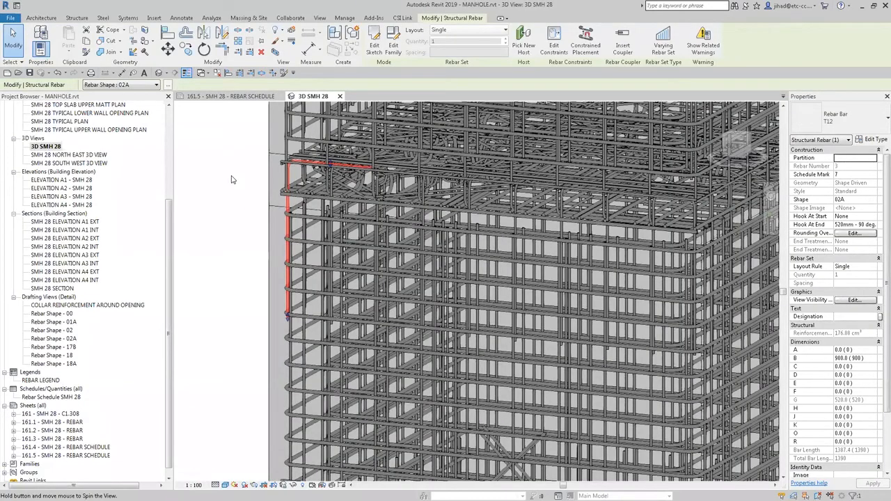
scroll(232, 180, down, 1)
shift+middle_drag(232, 179, 376, 207)
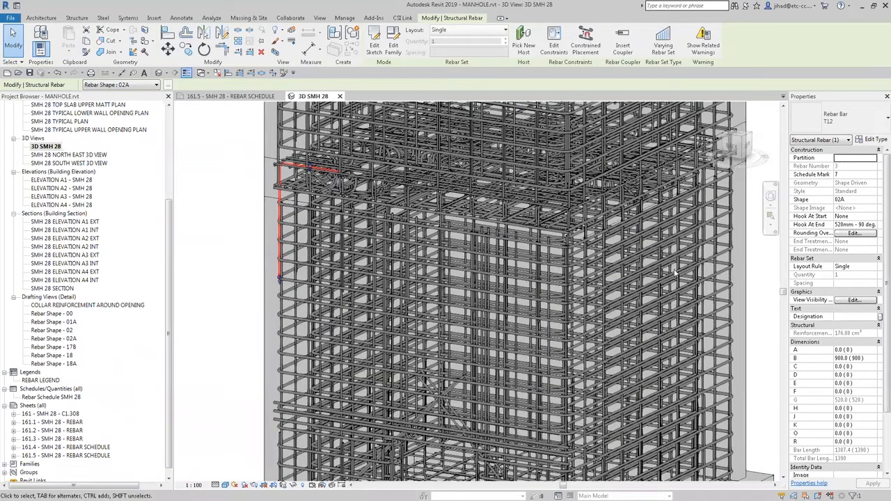
shift+middle_drag(672, 297, 275, 236)
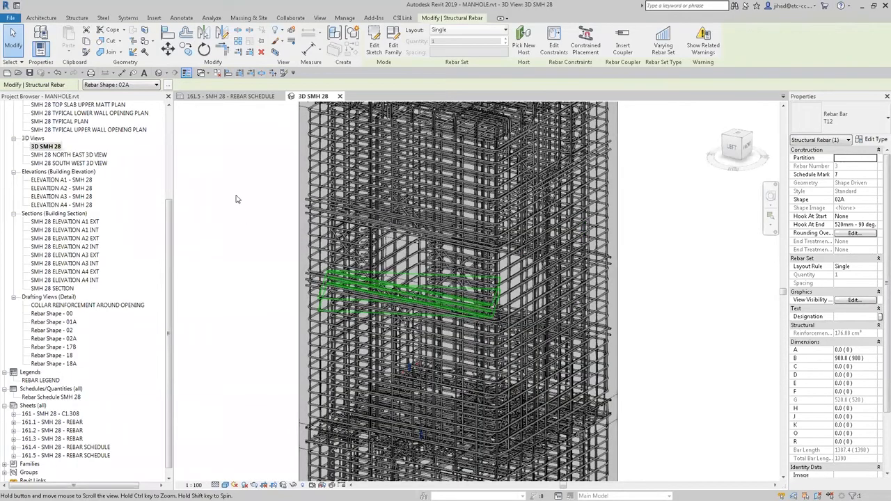
scroll(345, 172, up, 5)
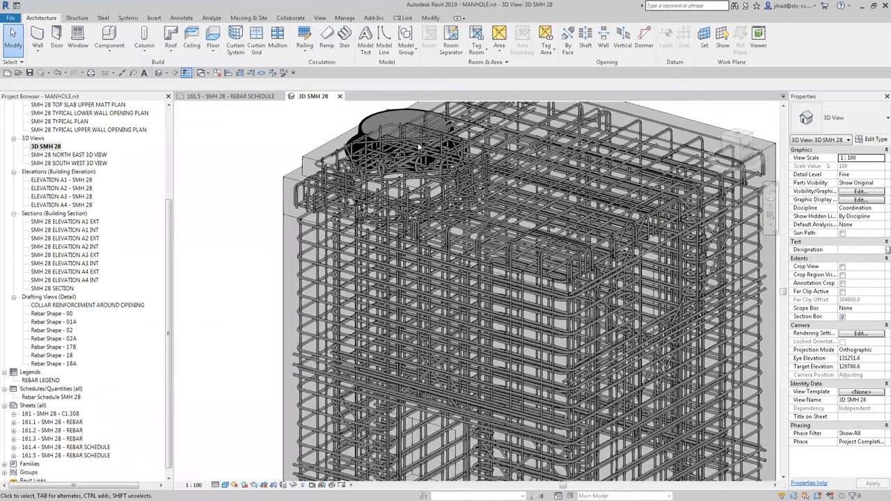
- Open sheet 161.4 - SMH 28 - REBAR SCHEDULE and examine its bar marks, quantities, diameters, lengths and shapes
scroll(390, 132, down, 1)
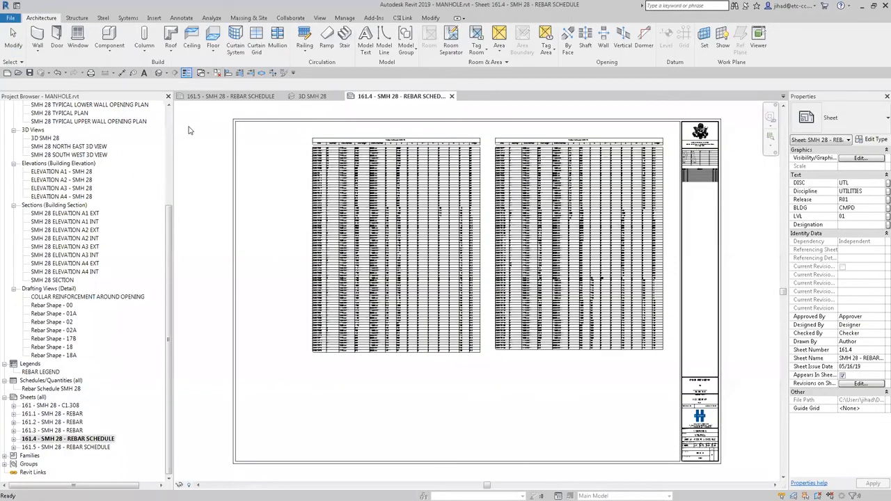
scroll(186, 131, up, 2)
scroll(186, 129, up, 1)
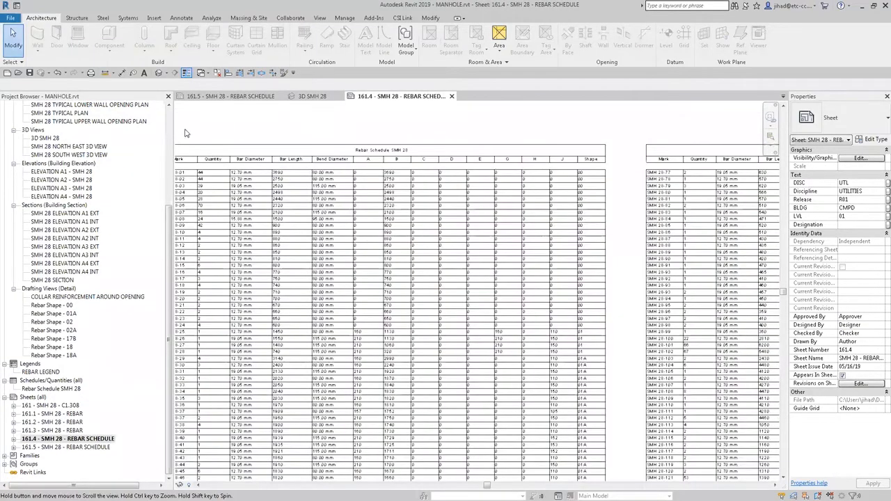
scroll(189, 128, up, 1)
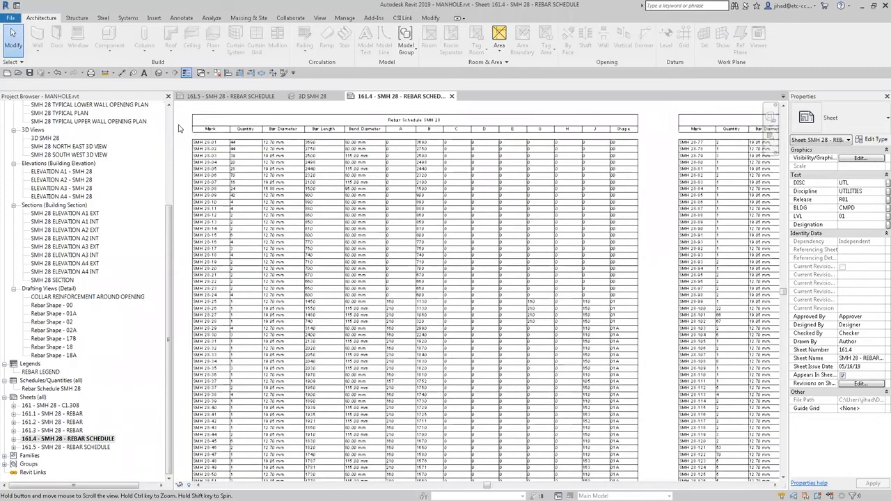
scroll(179, 130, down, 1)
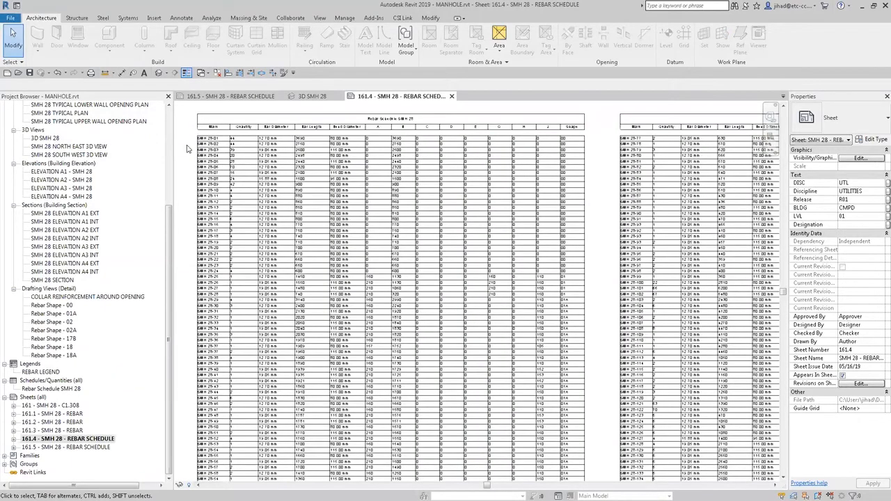
scroll(186, 148, down, 1)
scroll(186, 148, down, 1)
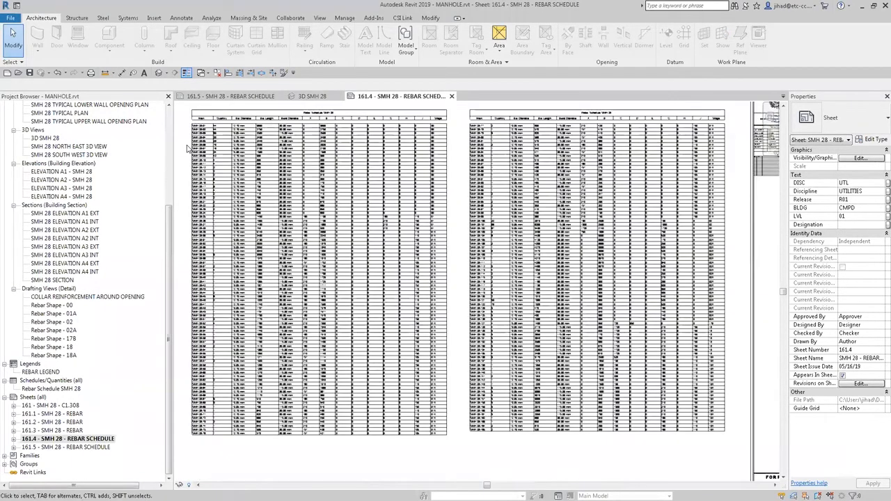
middle_drag(187, 149, 189, 158)
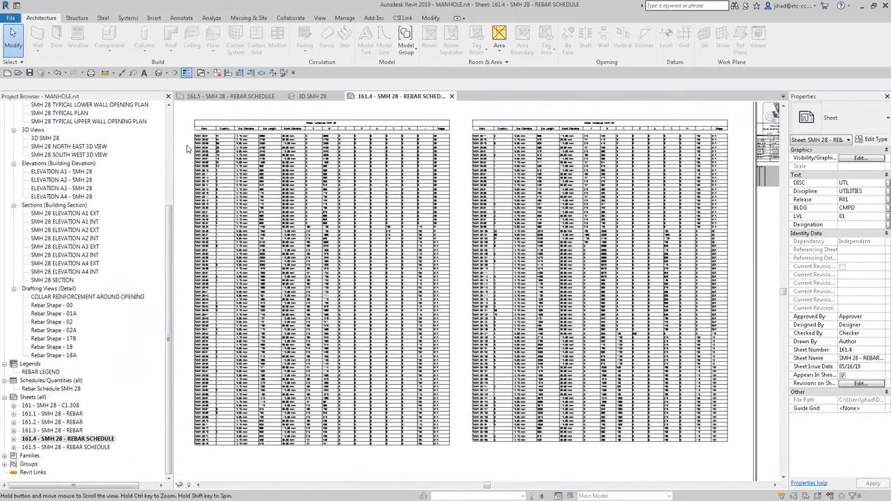
scroll(187, 148, up, 1)
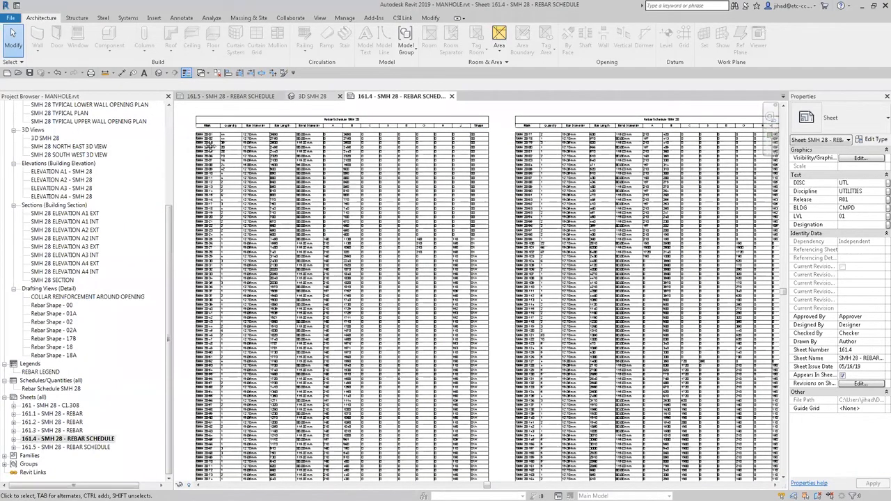
- Examine the bar marks, quantities and dimensions in the Rebar Schedule SMH 28 columns, then the sheet's overall extent
scroll(207, 148, up, 5)
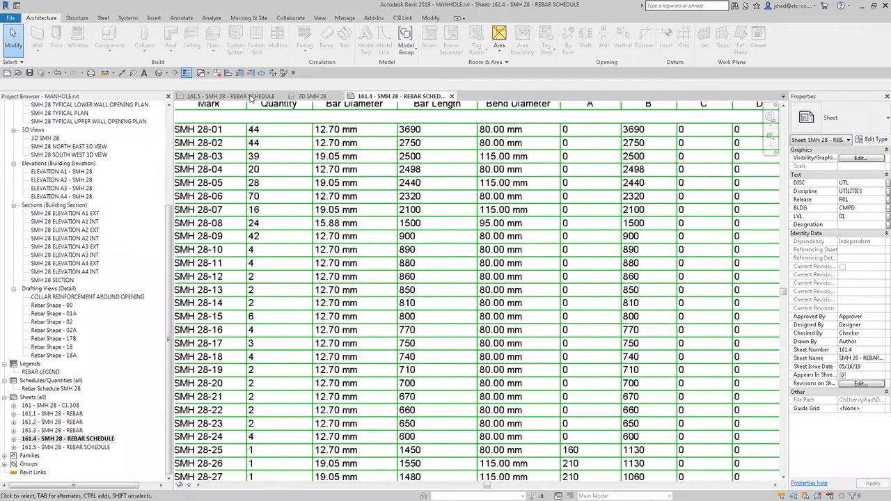
scroll(251, 99, down, 2)
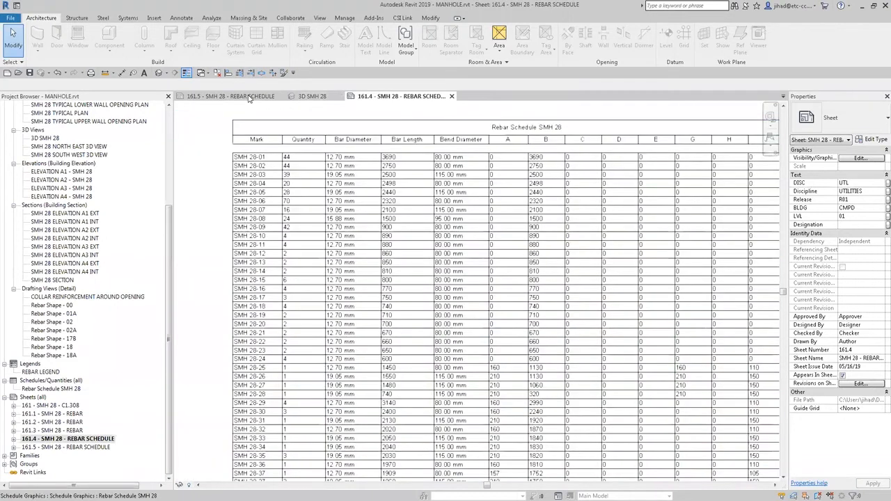
scroll(248, 99, down, 1)
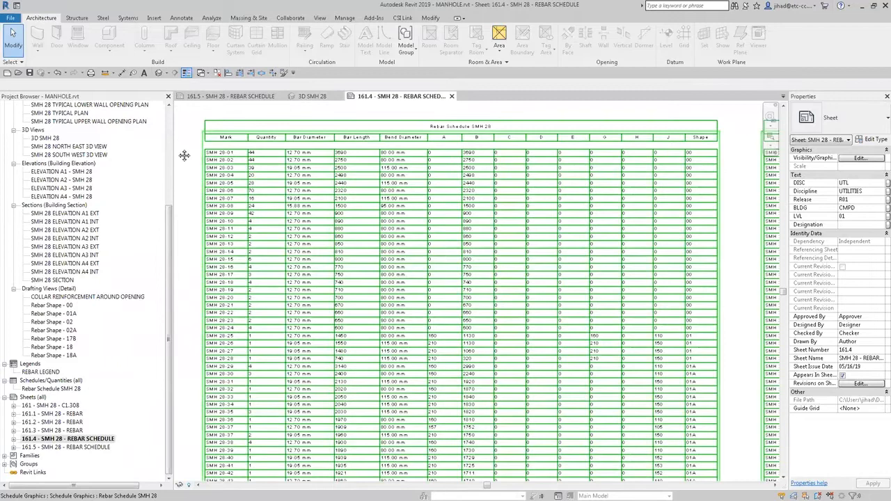
scroll(265, 436, down, 2)
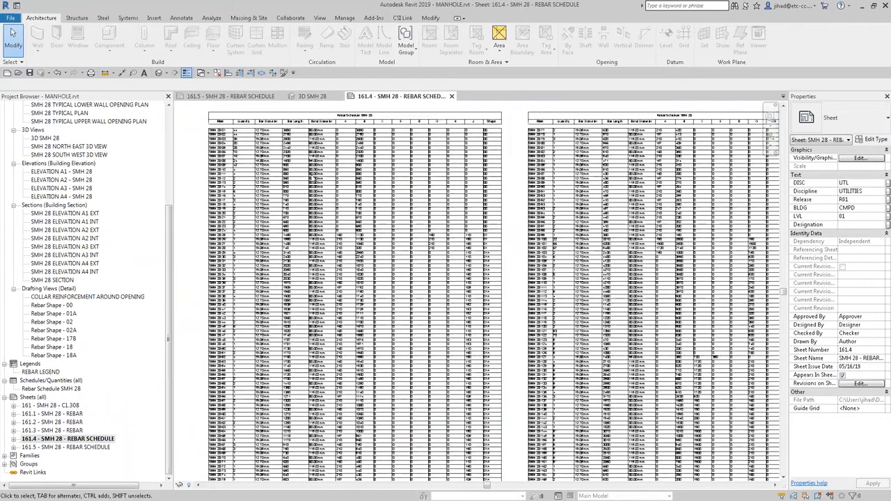
scroll(313, 179, down, 1)
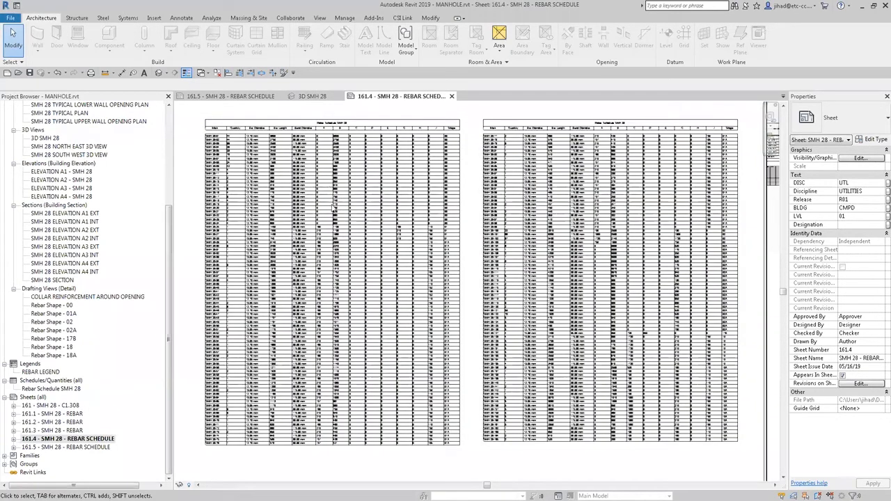
- Open sheet 161 - SMH 28 - C1.308 and inspect the diagonal corner bars around the opening in the landing slab floor plan
double_click(51, 405)
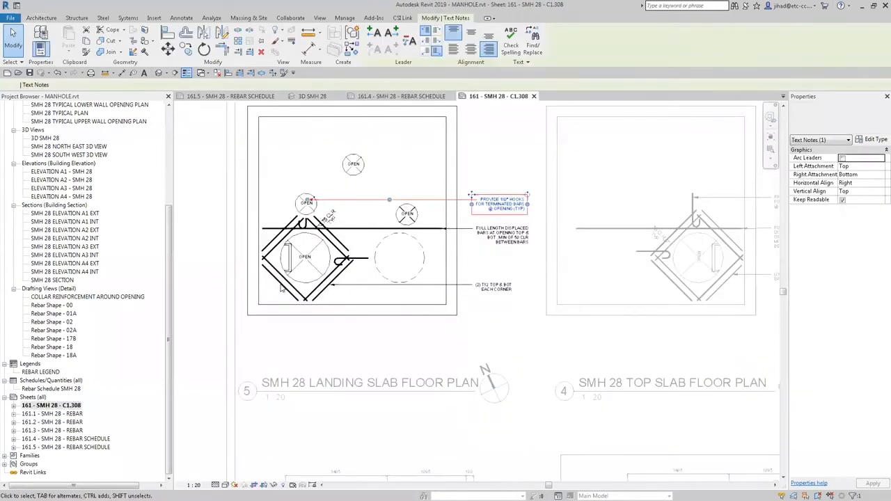
click(280, 288)
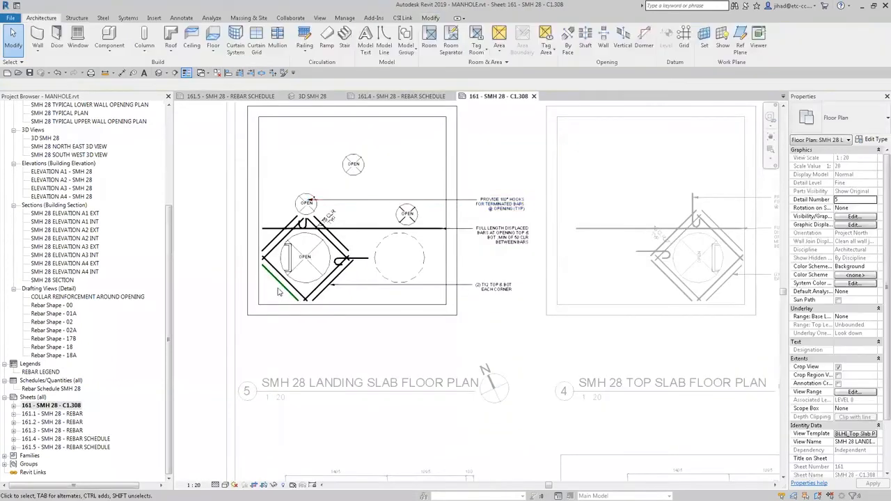
scroll(232, 262, down, 1)
scroll(233, 255, down, 1)
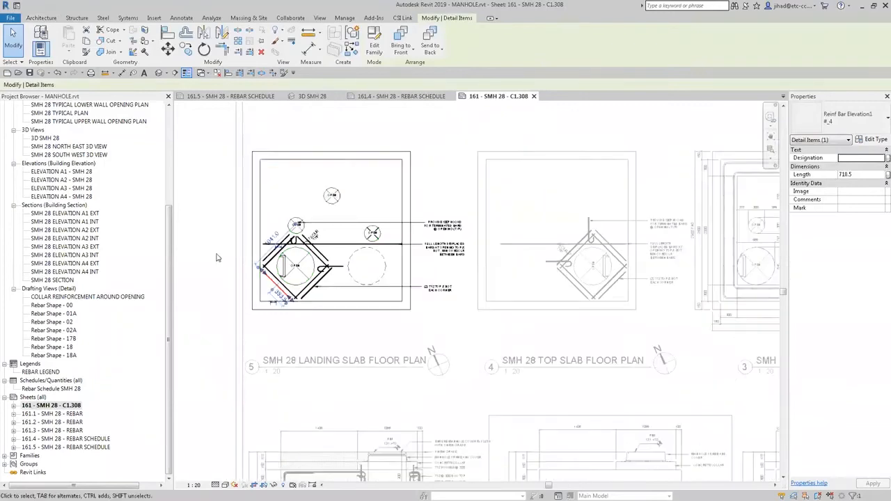
scroll(284, 272, up, 1)
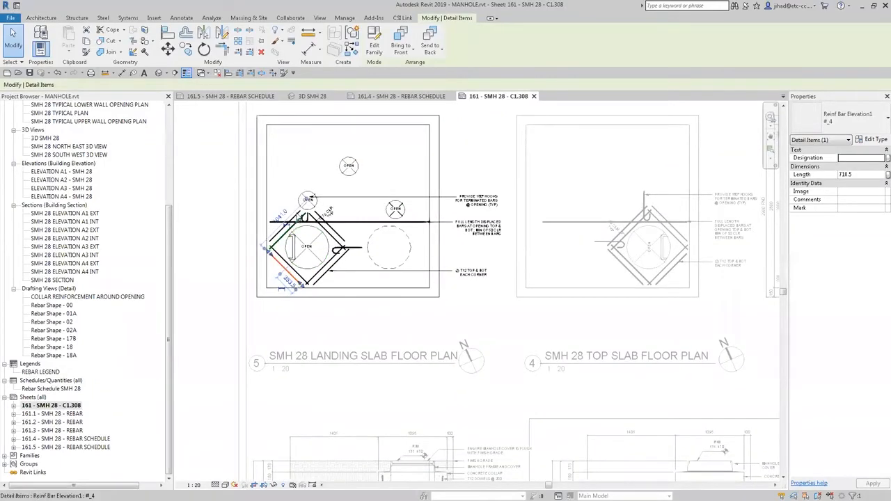
scroll(329, 240, up, 1)
click(340, 278)
middle_drag(389, 293, 402, 291)
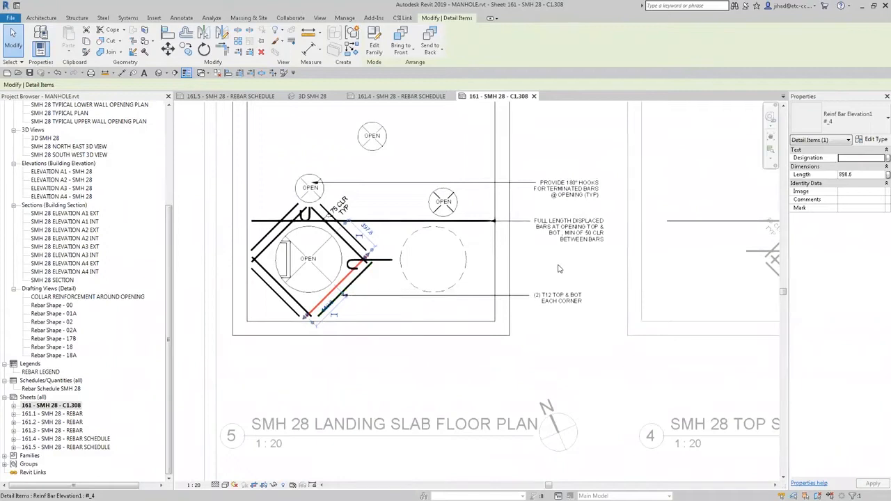
middle_drag(559, 268, 555, 278)
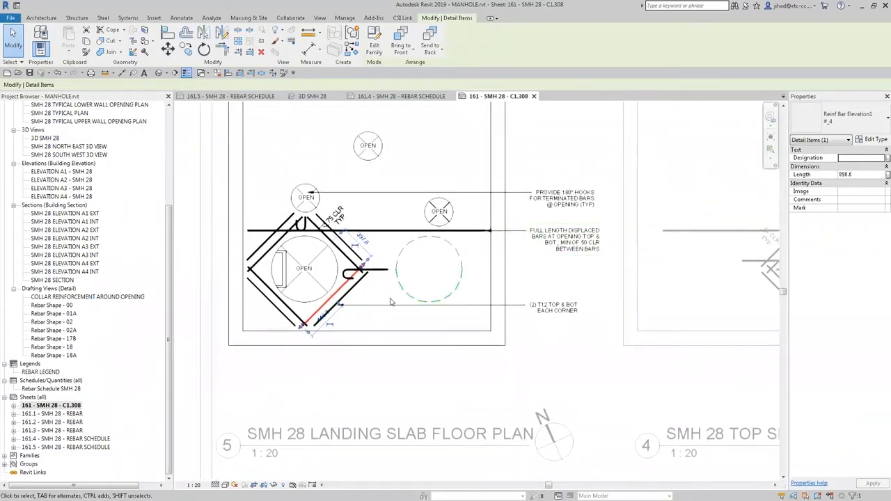
middle_drag(371, 293, 413, 286)
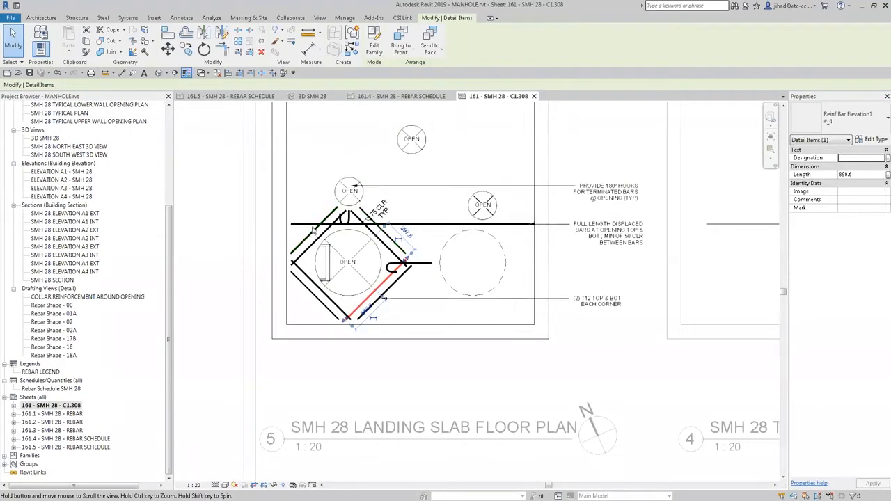
scroll(256, 229, down, 2)
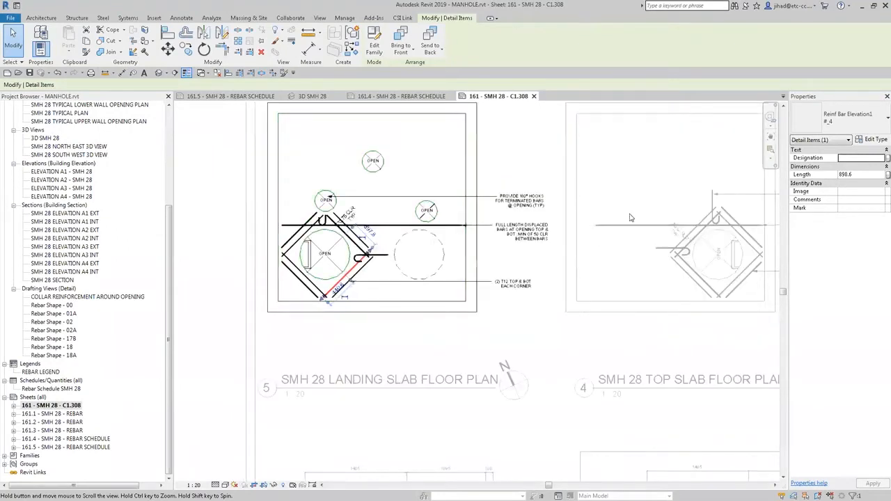
scroll(630, 218, down, 1)
scroll(569, 211, down, 1)
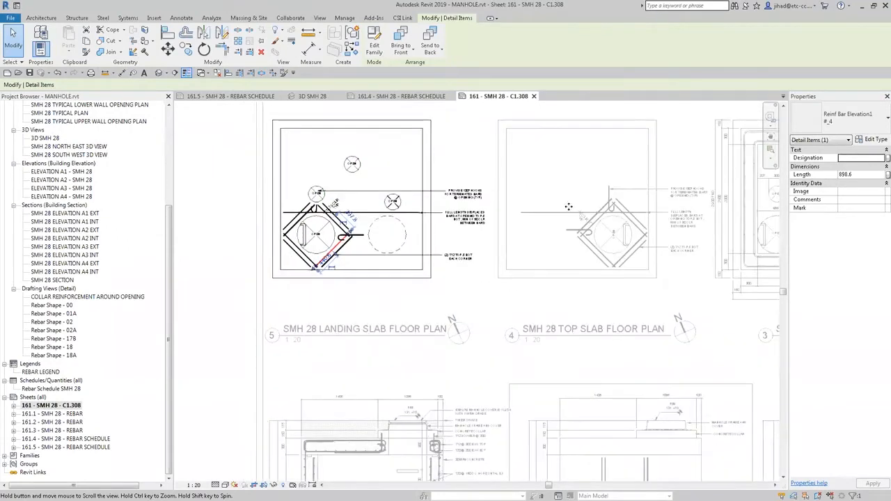
- Activate the SMH 28 SECTION viewport and inspect the top slab reinforcement, including the bent bar beside the manhole opening
middle_drag(525, 226, 504, 226)
middle_drag(648, 268, 639, 220)
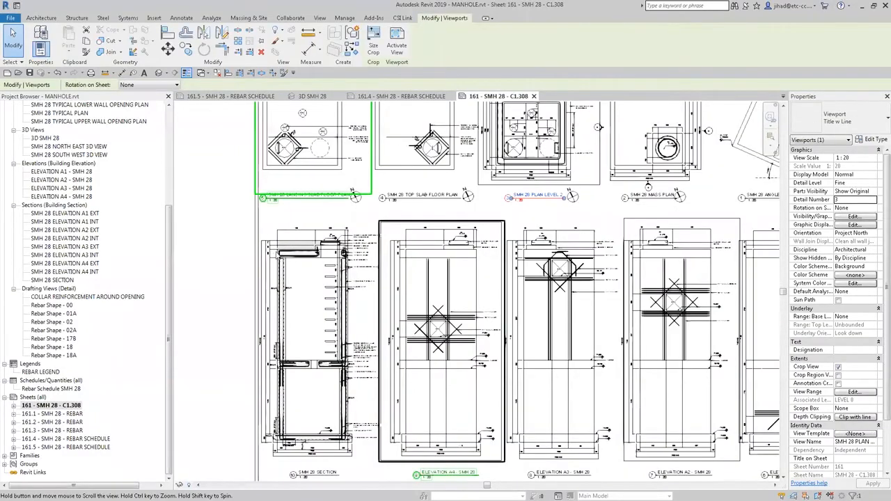
double_click(300, 252)
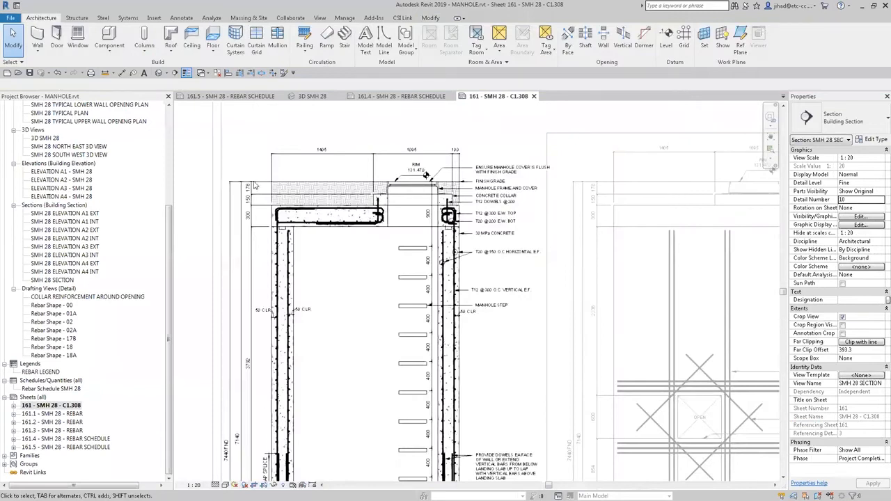
scroll(313, 248, up, 3)
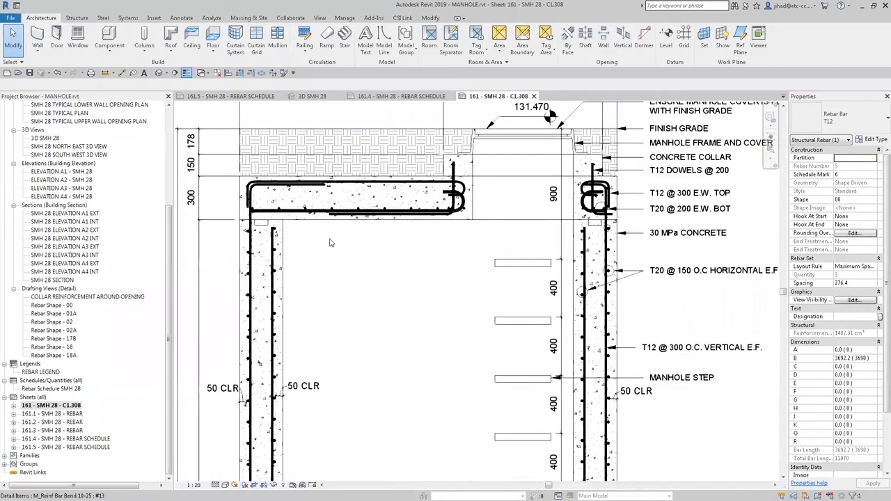
key(Escape)
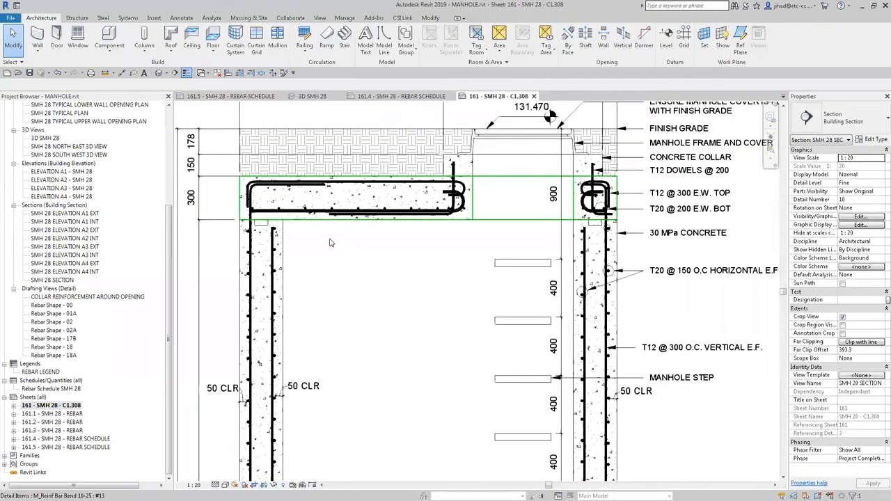
scroll(331, 242, down, 2)
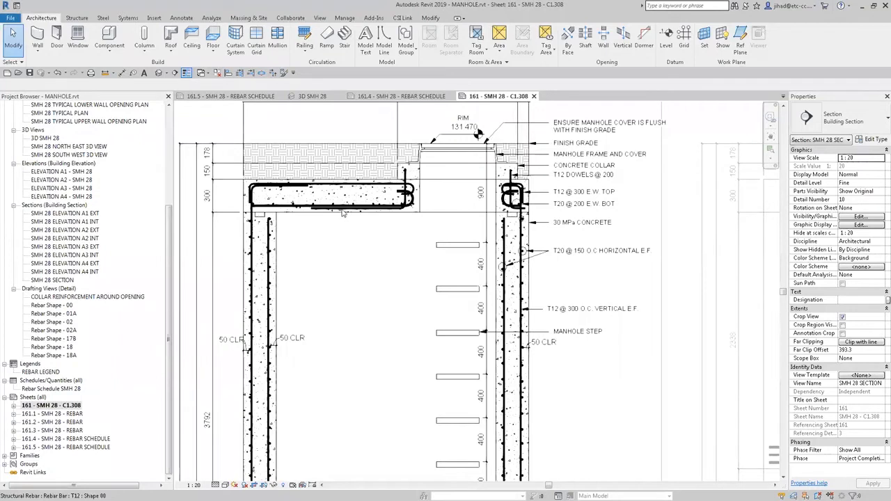
click(344, 213)
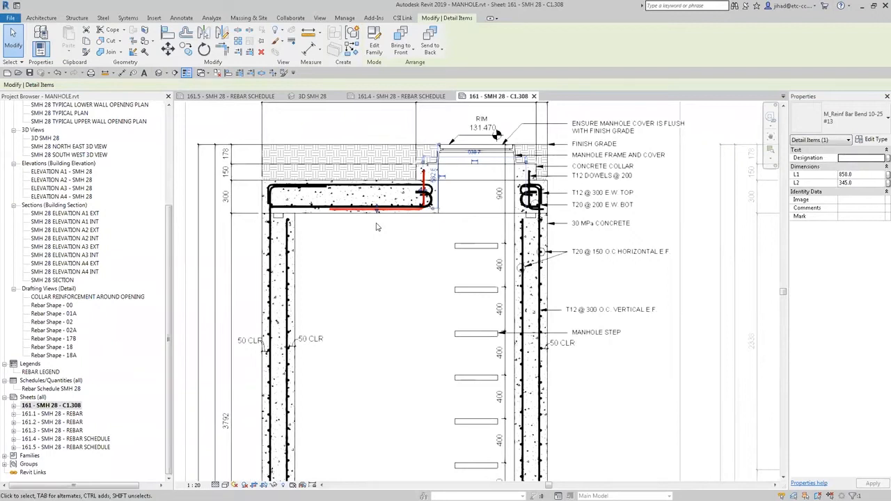
middle_drag(370, 234, 373, 224)
click(372, 224)
double_click(373, 224)
scroll(372, 225, up, 2)
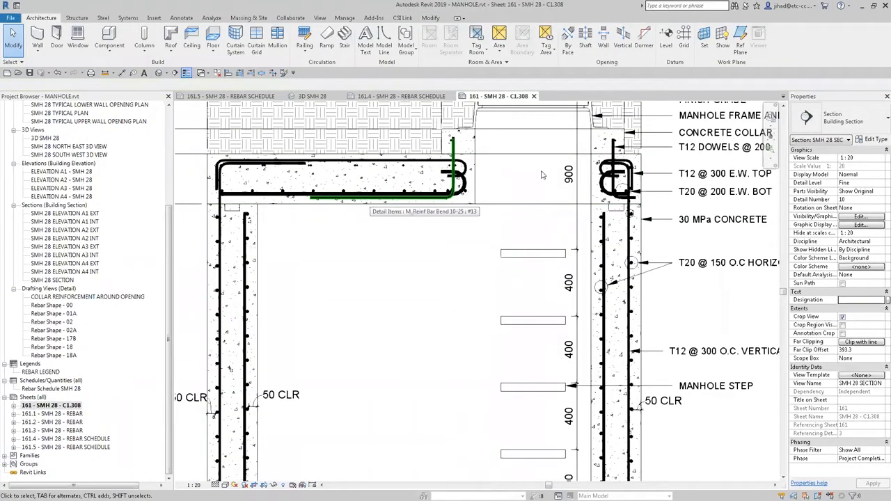
click(370, 198)
scroll(341, 234, down, 2)
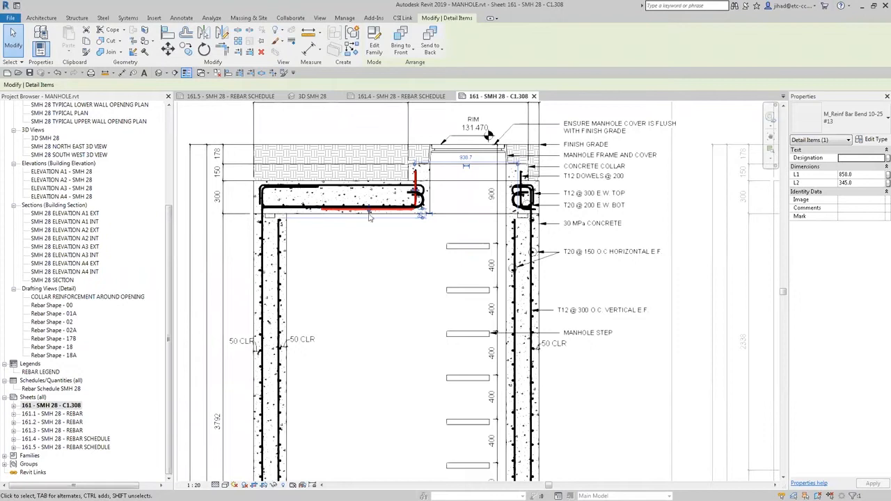
scroll(369, 216, down, 2)
scroll(400, 252, down, 1)
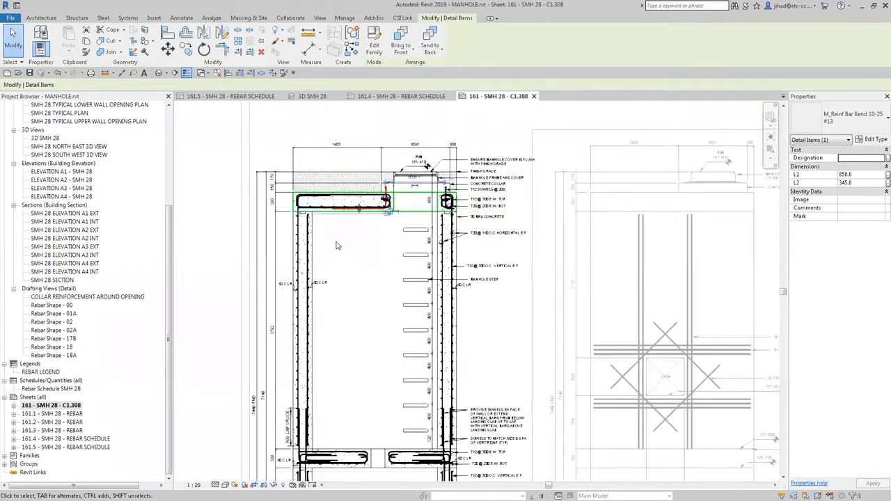
- Examine the landing slab in the section, including its 180-degree hook bars, wall dowels and reinforcement notes
middle_drag(371, 355, 349, 218)
scroll(370, 321, up, 1)
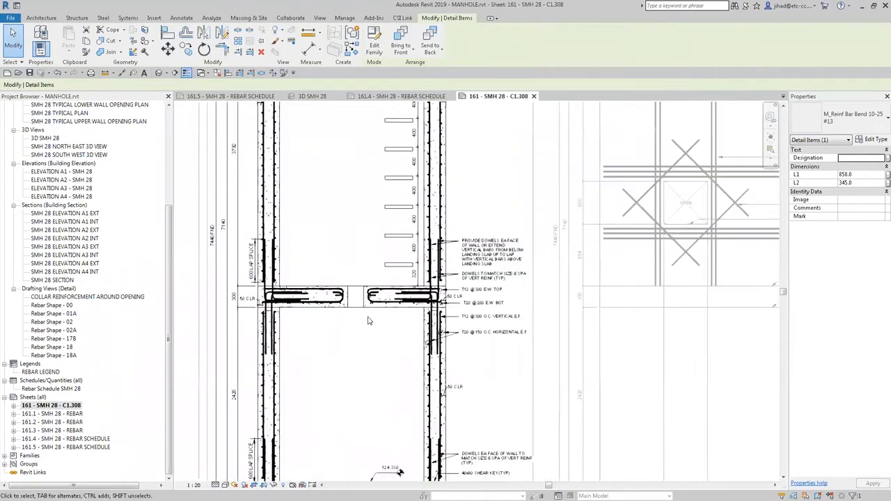
scroll(401, 338, up, 1)
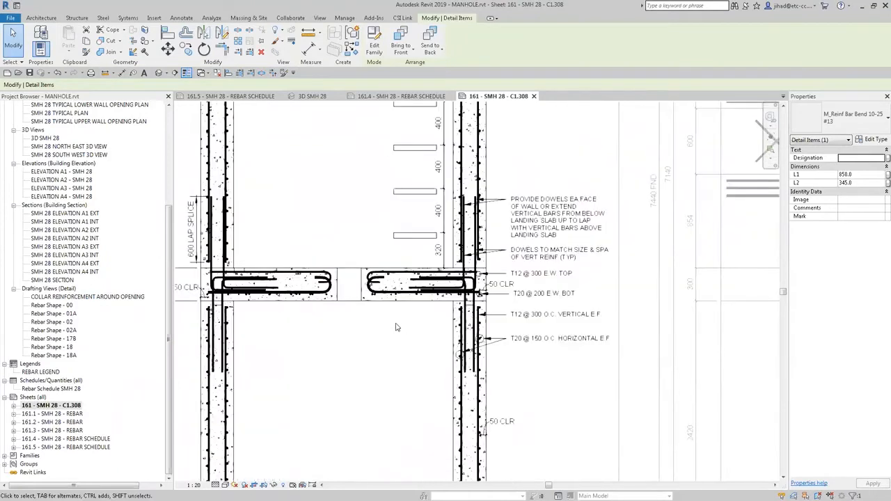
scroll(388, 339, up, 1)
scroll(422, 387, up, 3)
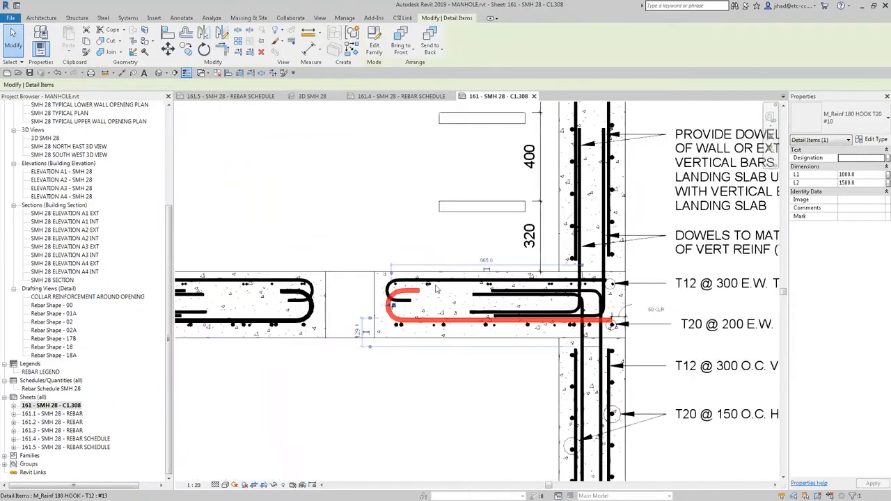
middle_drag(404, 272, 385, 284)
scroll(395, 374, down, 1)
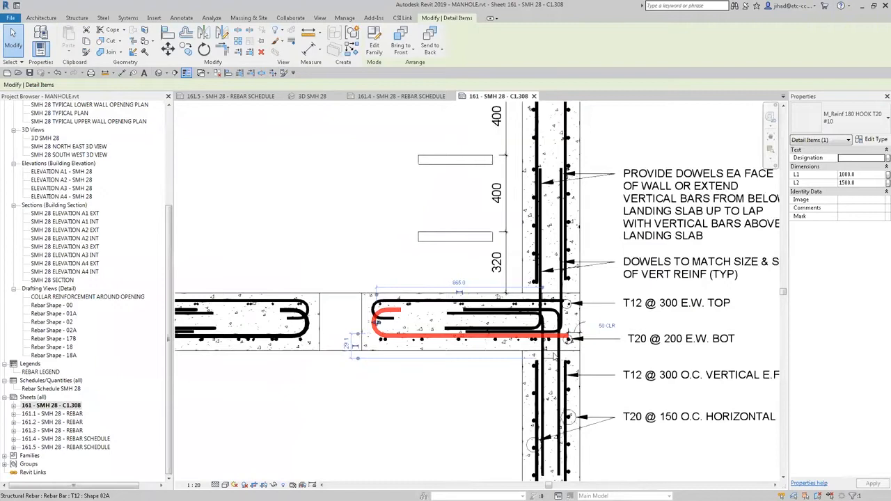
scroll(591, 327, down, 1)
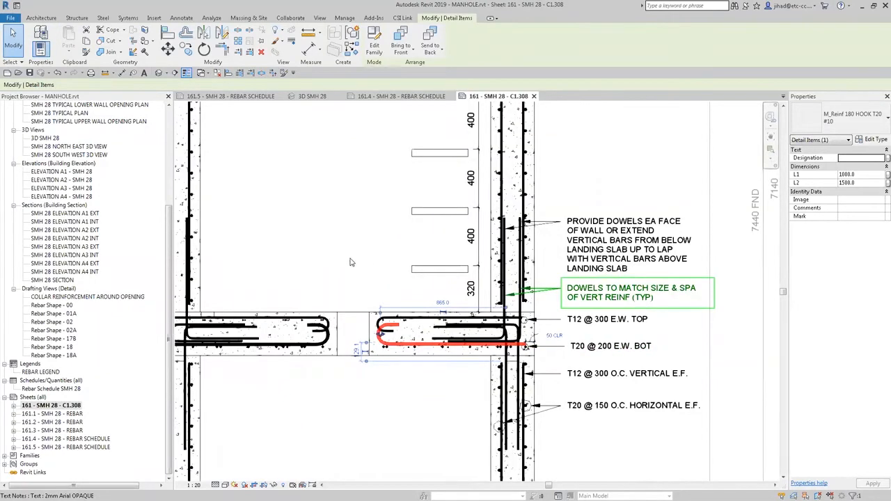
scroll(353, 264, down, 1)
scroll(331, 269, down, 1)
scroll(463, 247, down, 1)
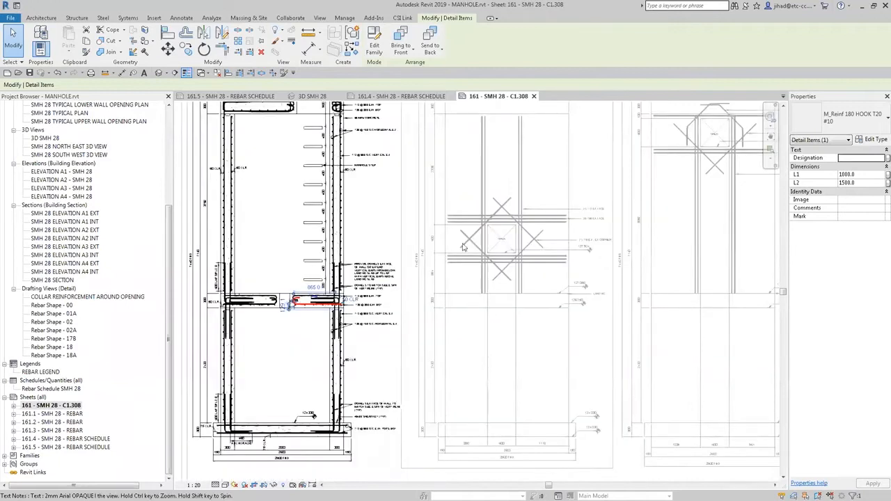
- Activate the ELEVATION A4 viewport and examine the added bars around its wall opening, alongside the other elevations on the sheet
key(Escape)
scroll(456, 202, up, 2)
double_click(457, 209)
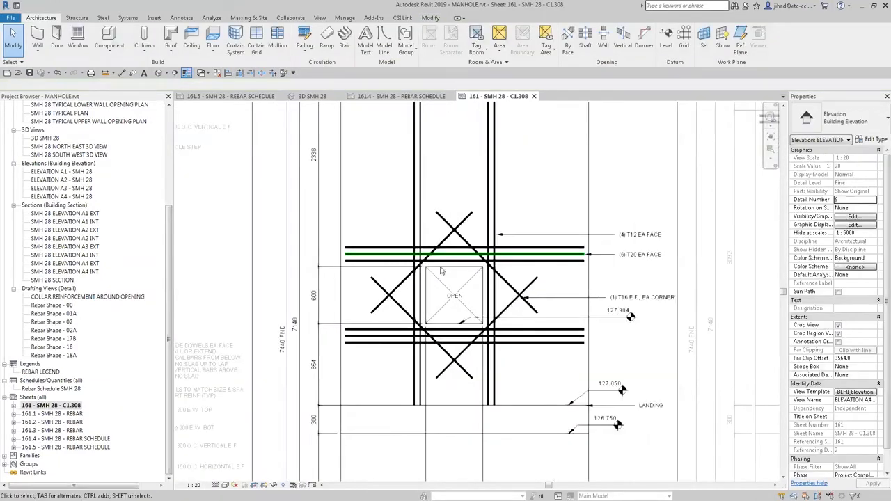
scroll(629, 319, down, 4)
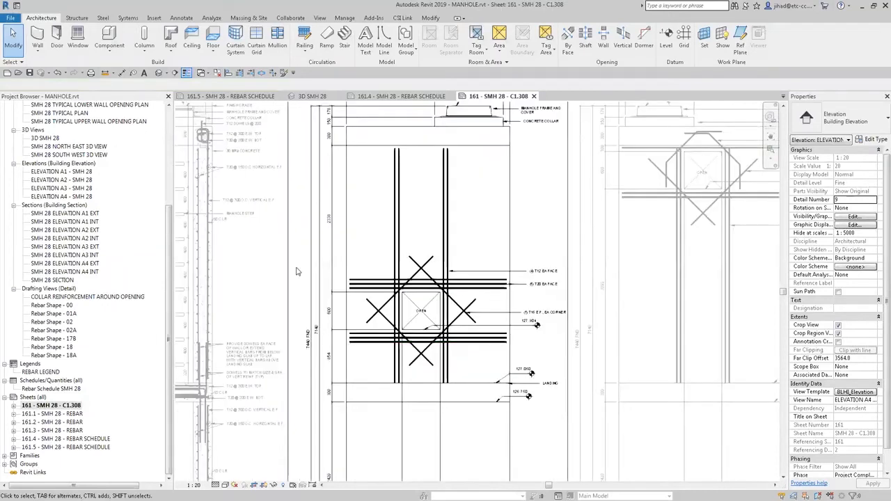
scroll(626, 322, down, 3)
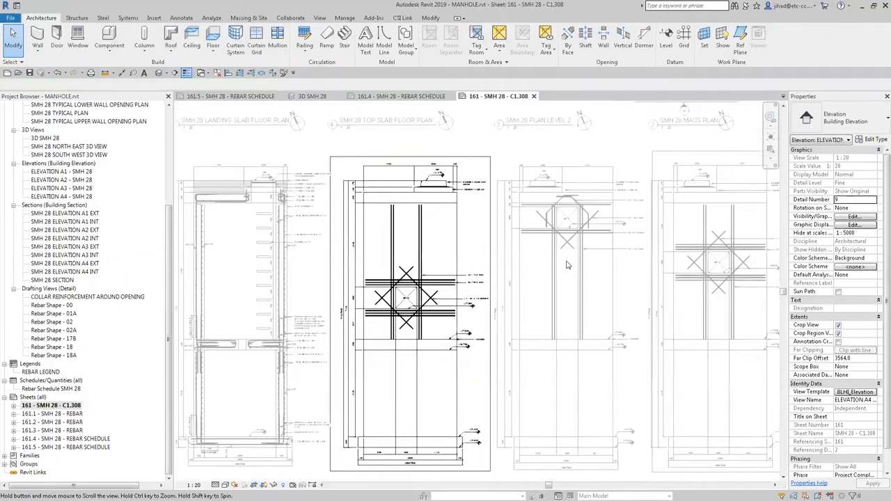
scroll(635, 293, down, 3)
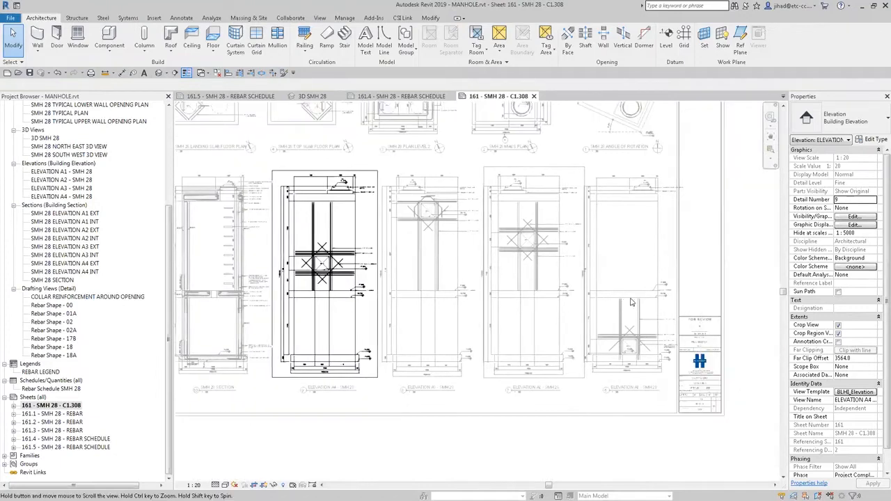
- Open sheet 161.1 - SMH 28 - REBAR, activate the SMH 28 TYPICAL PLAN viewport and examine its wall reinforcement
double_click(65, 415)
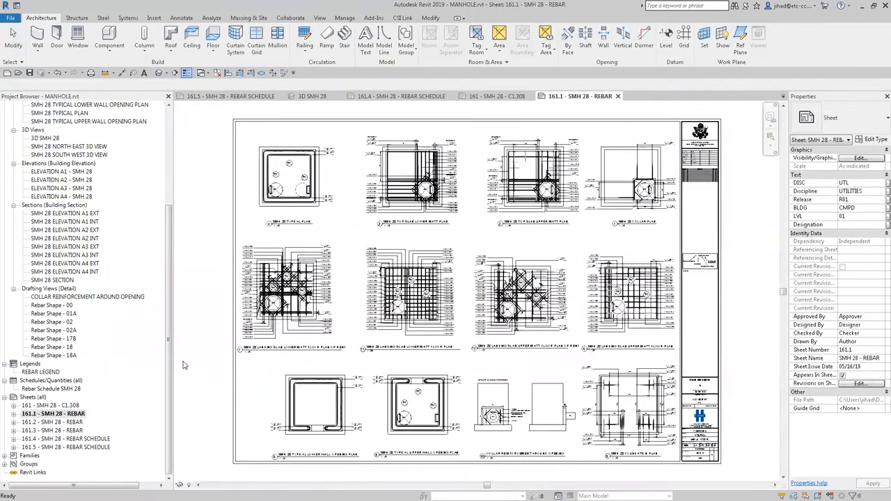
middle_drag(294, 183, 232, 152)
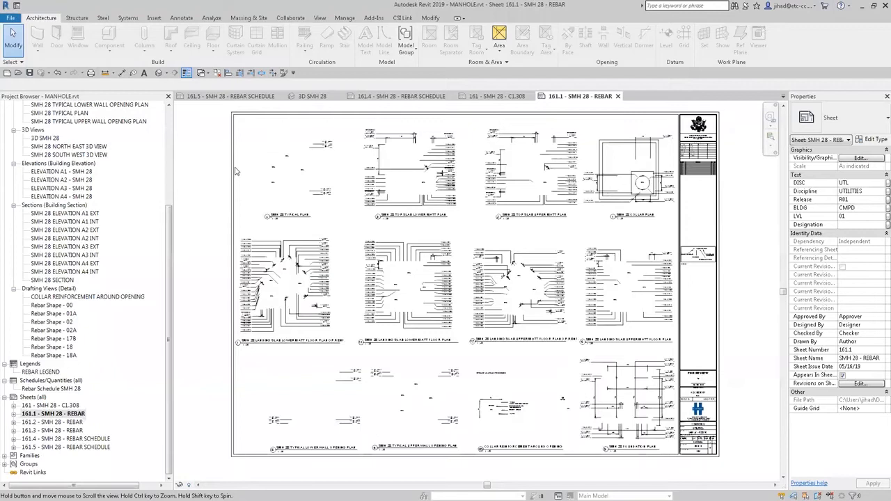
scroll(244, 167, up, 2)
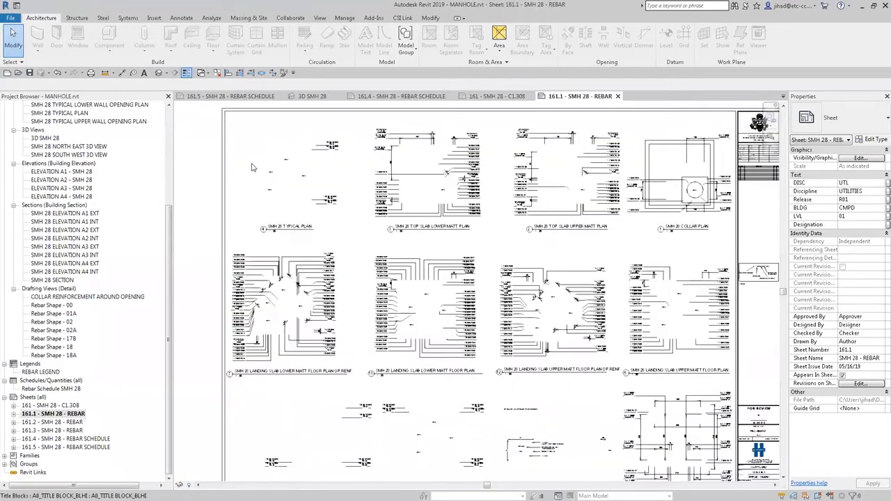
scroll(248, 146, up, 1)
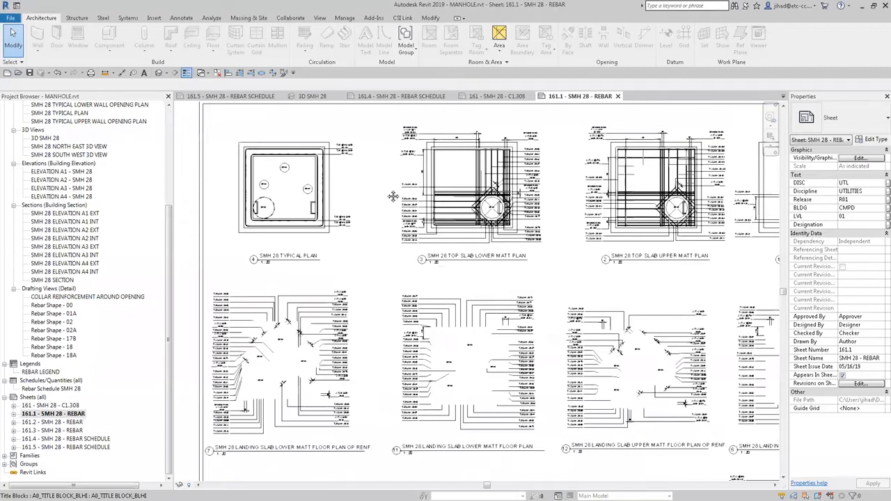
scroll(388, 197, up, 1)
middle_drag(358, 185, 377, 184)
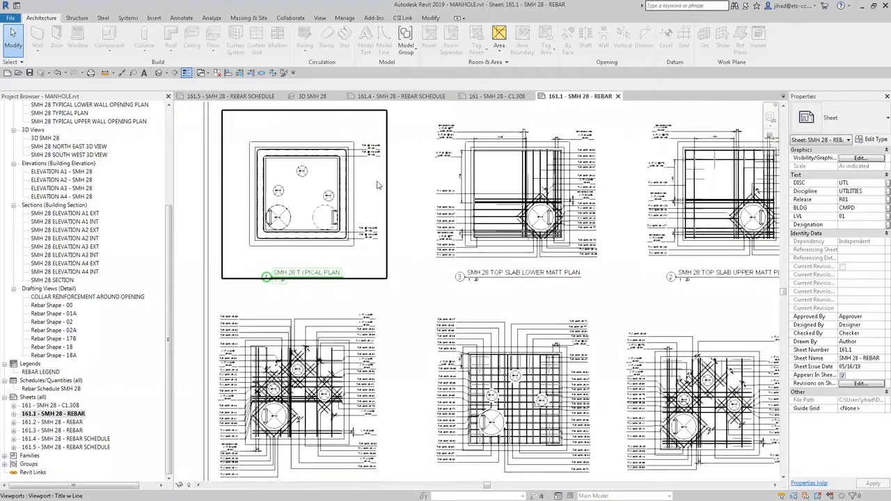
double_click(298, 263)
middle_drag(436, 301, 450, 280)
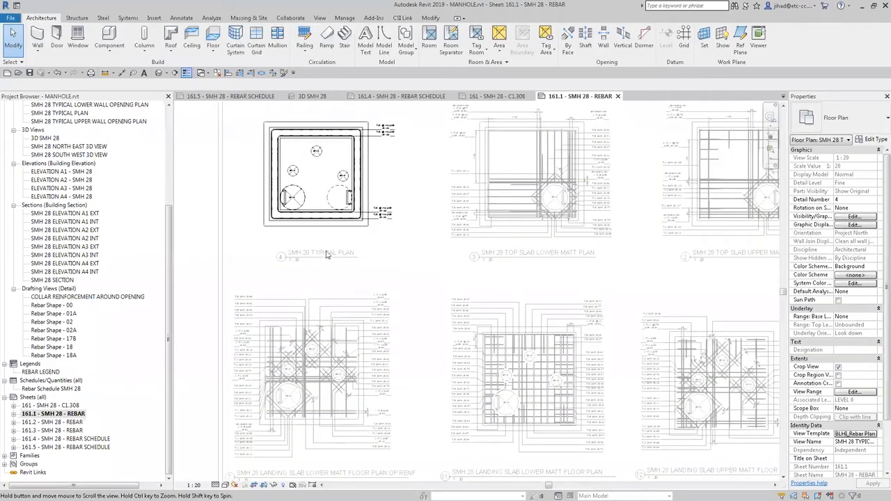
scroll(330, 210, up, 1)
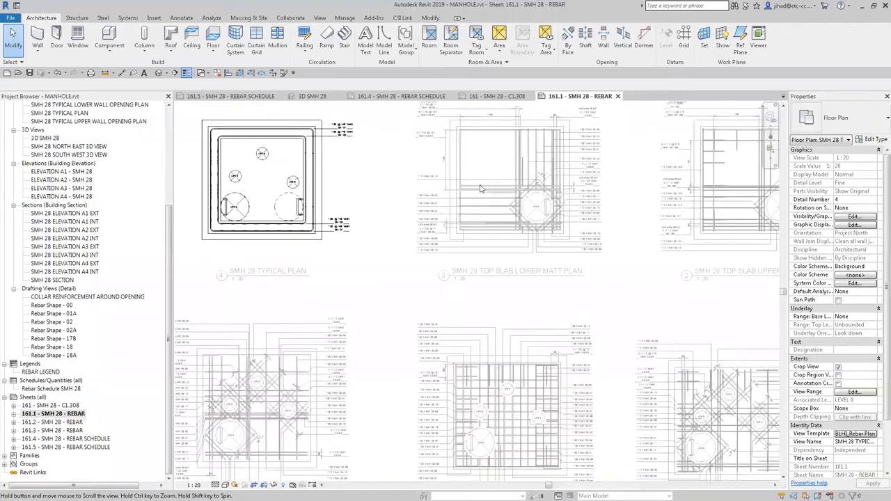
- Activate the SMH 28 LANDING SLAB LOWER MATT FLOOR PLAN OP.RENF. viewport and examine the rebar tags and diagonal bars around its openings
double_click(445, 228)
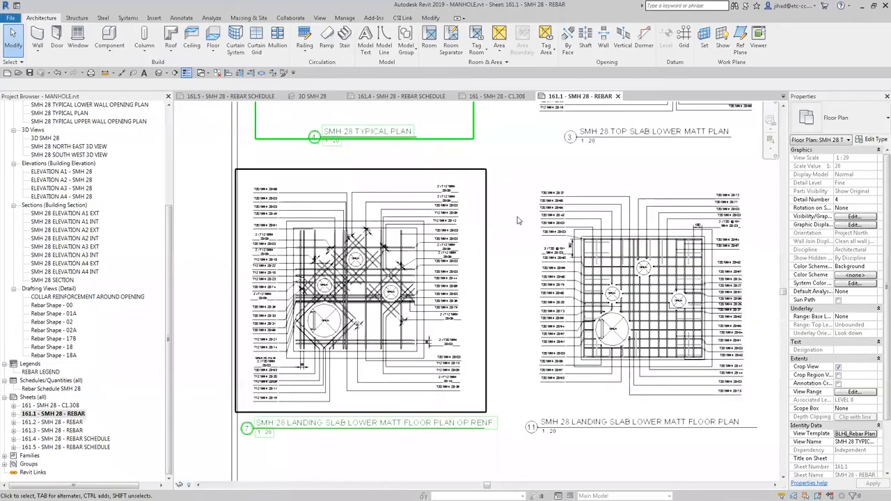
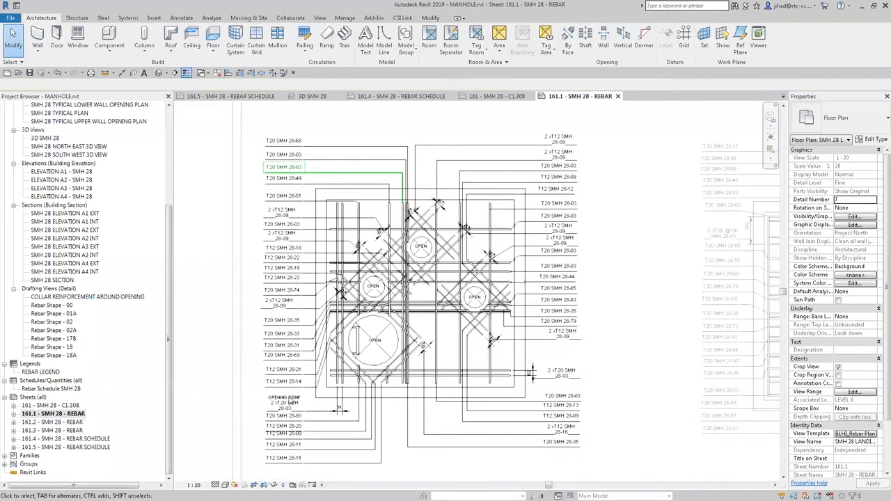
scroll(341, 423, down, 2)
middle_drag(393, 457, 374, 419)
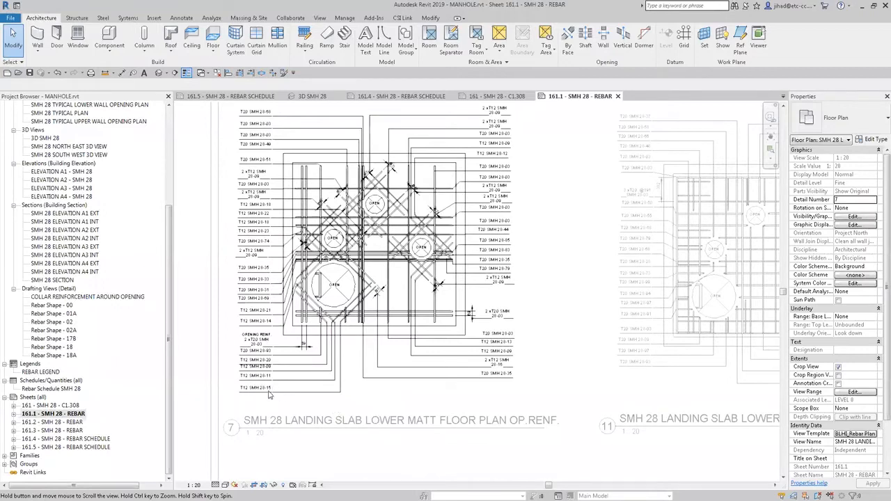
scroll(298, 407, up, 1)
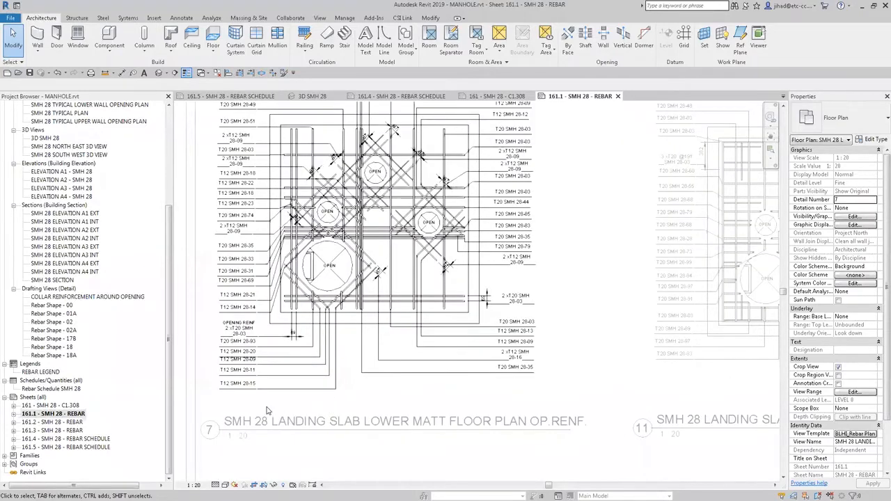
mouse_move(307, 408)
middle_down()
mouse_move(291, 419)
mouse_move(306, 417)
middle_up()
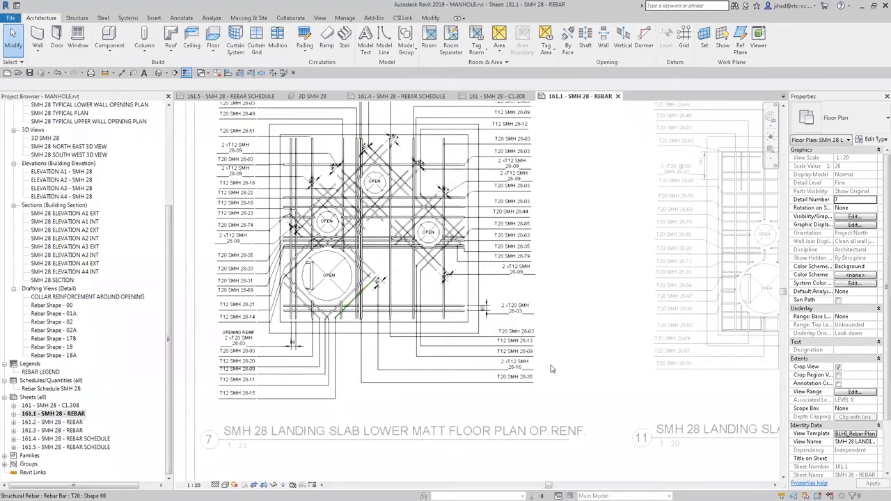
scroll(585, 369, down, 1)
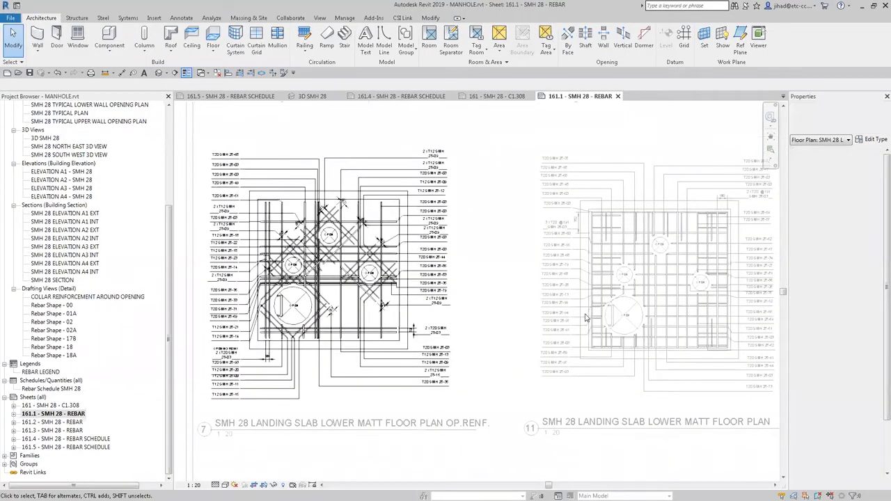
scroll(584, 313, down, 2)
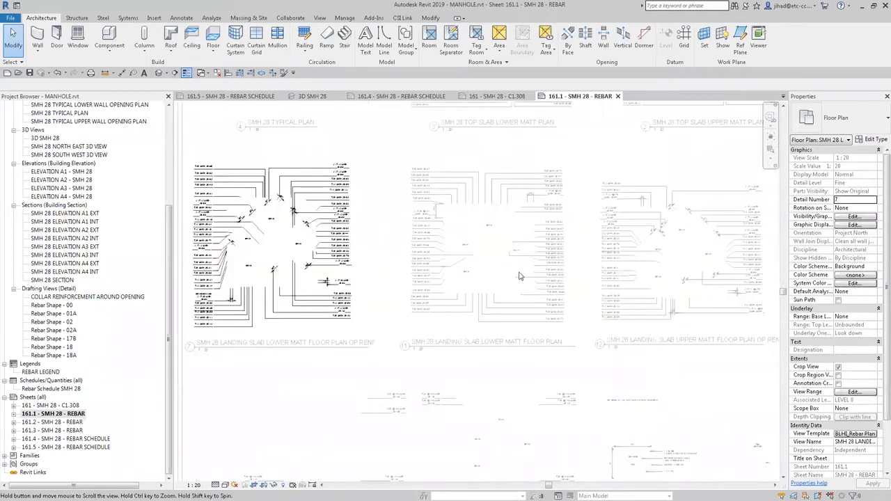
- Activate the SMH 28 TYPICAL UPPER WALL OPENING PLAN viewport and inspect the hooked T20 bar beside the wall opening
scroll(492, 276, up, 3)
click(468, 273)
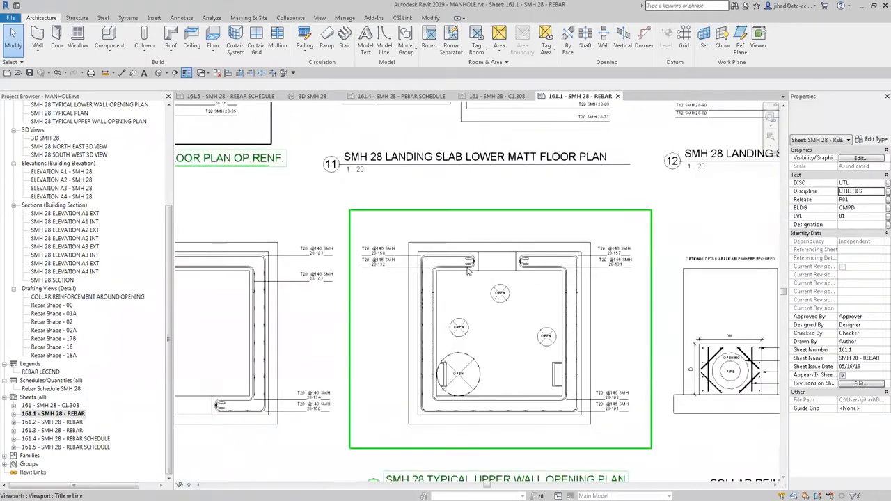
double_click(468, 273)
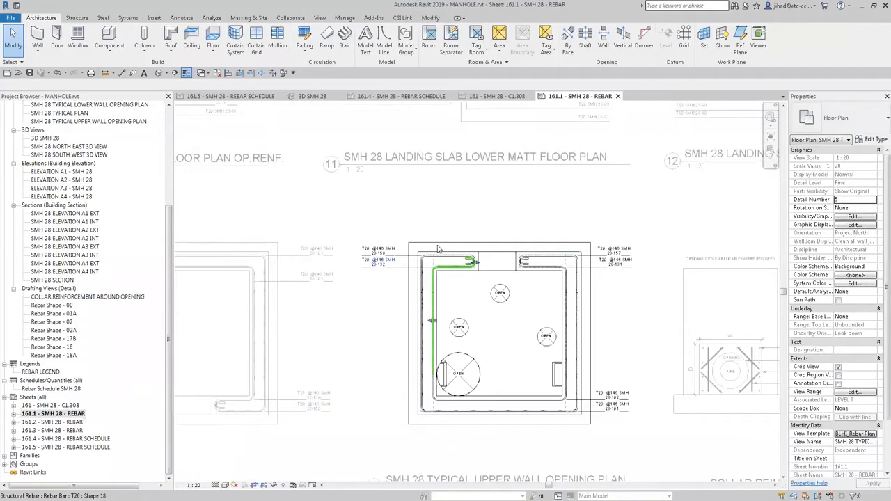
click(440, 251)
scroll(440, 252, up, 3)
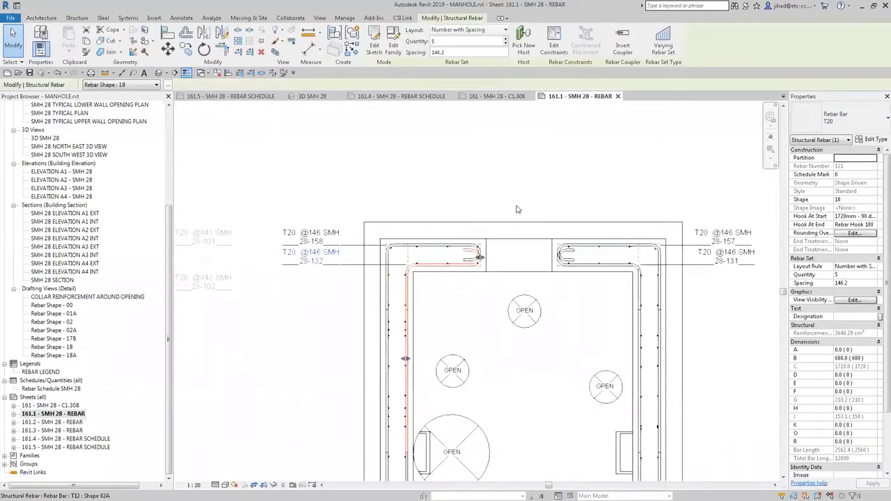
scroll(519, 210, down, 3)
scroll(411, 332, down, 2)
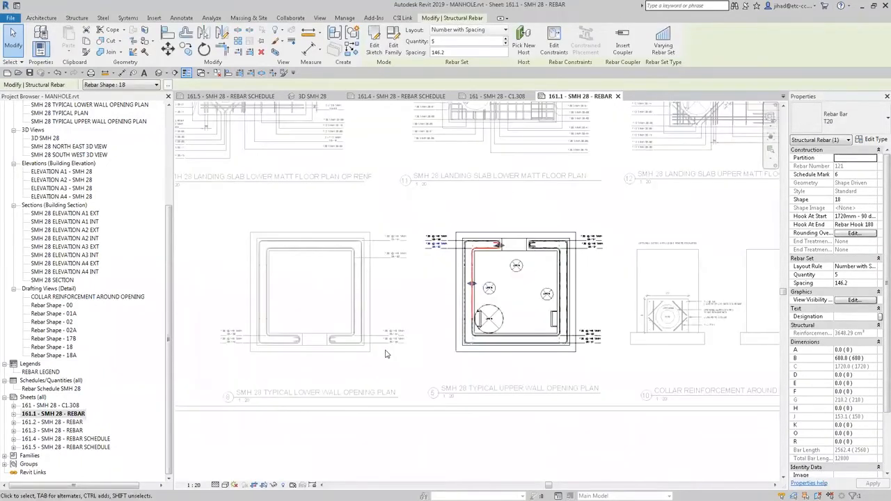
scroll(383, 368, down, 4)
key(Escape)
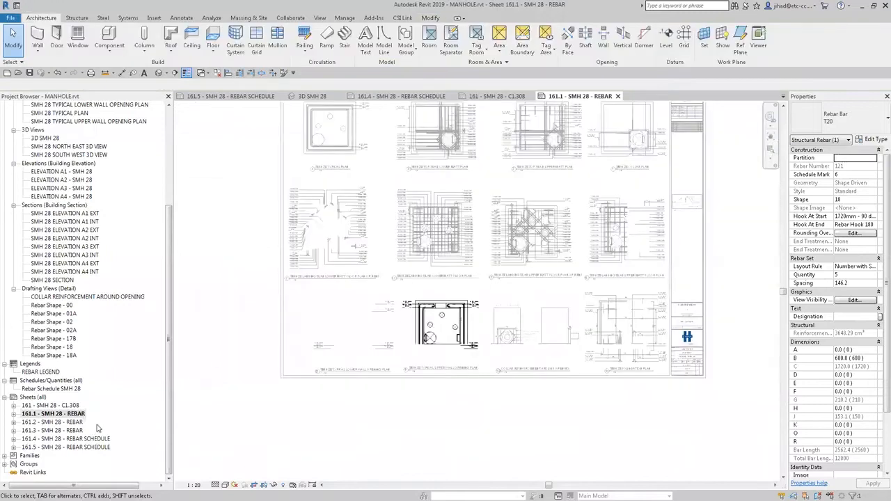
- Open sheet 161.2 - SMH 28 - REBAR, activate the SMH 28 ELEVATION A2 INT viewport and examine the reinforcement around its opening
double_click(71, 423)
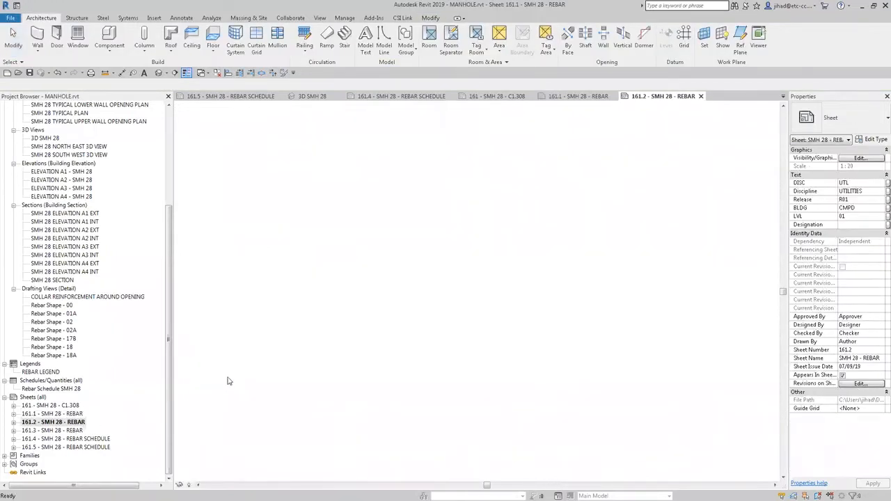
scroll(285, 232, up, 1)
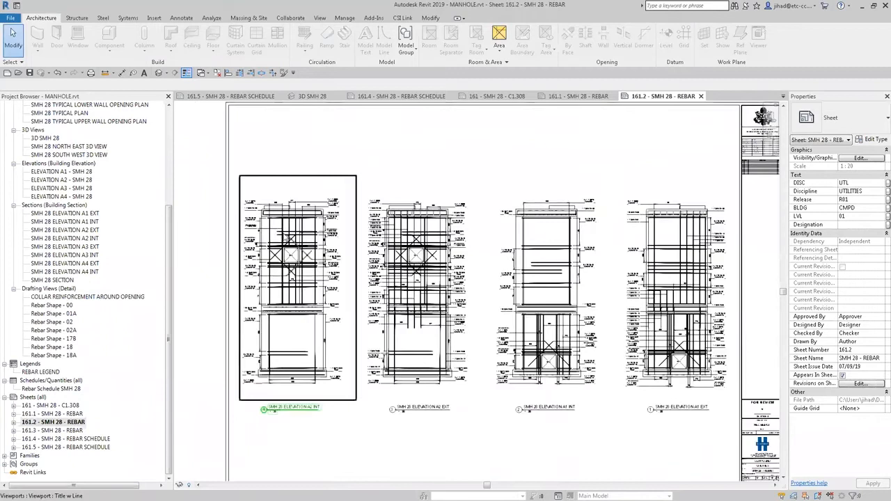
scroll(362, 217, up, 4)
scroll(351, 209, up, 3)
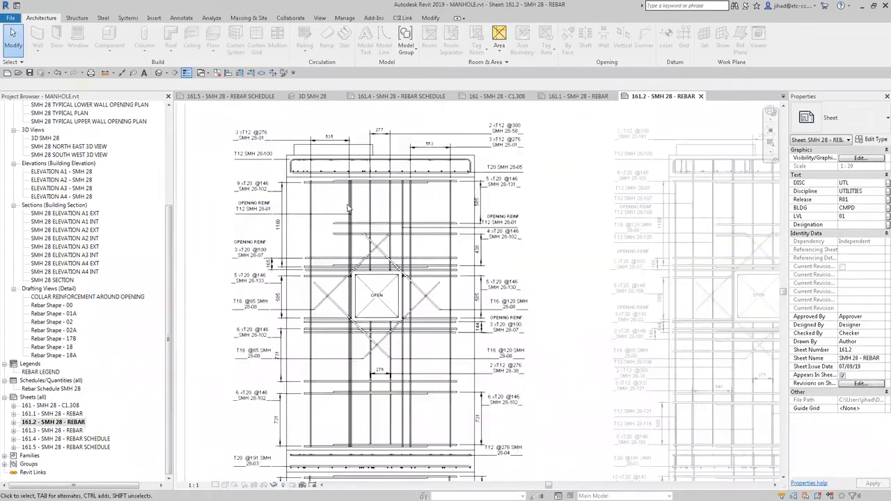
double_click(384, 166)
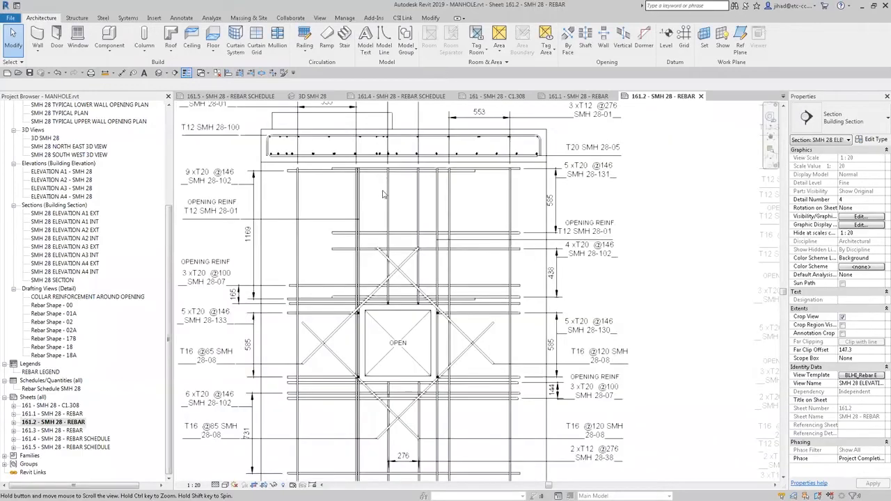
scroll(571, 183, down, 2)
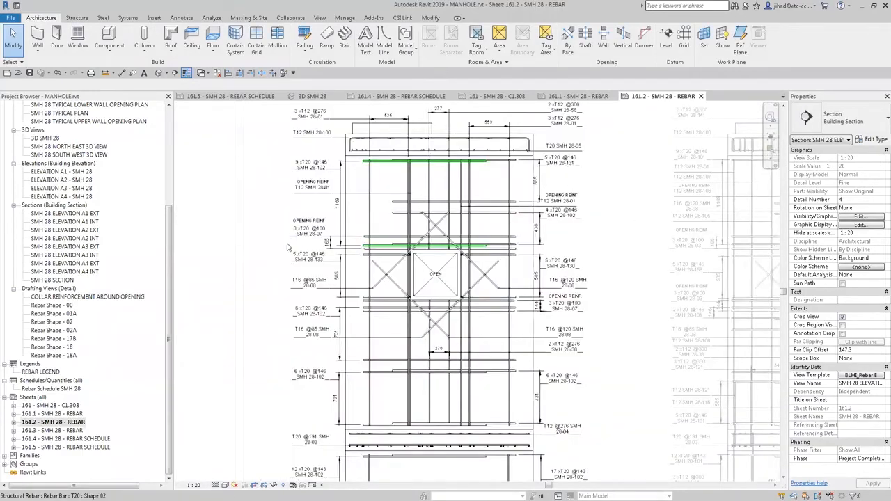
click(284, 245)
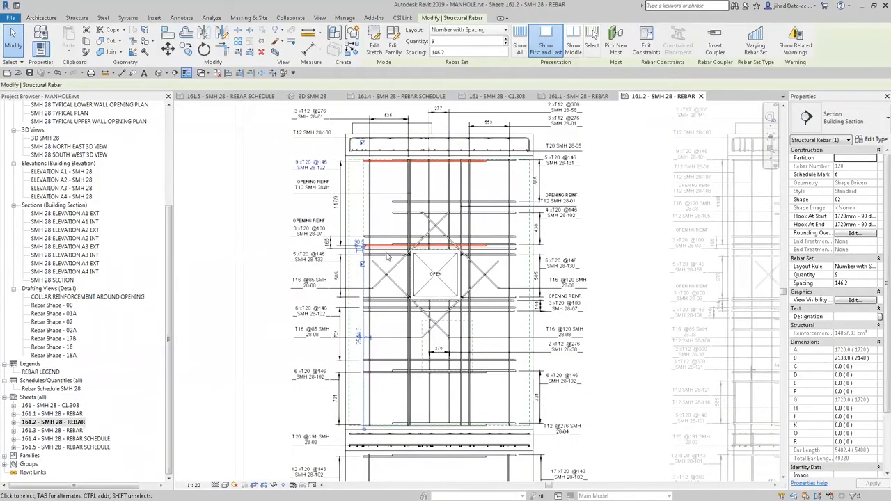
click(526, 36)
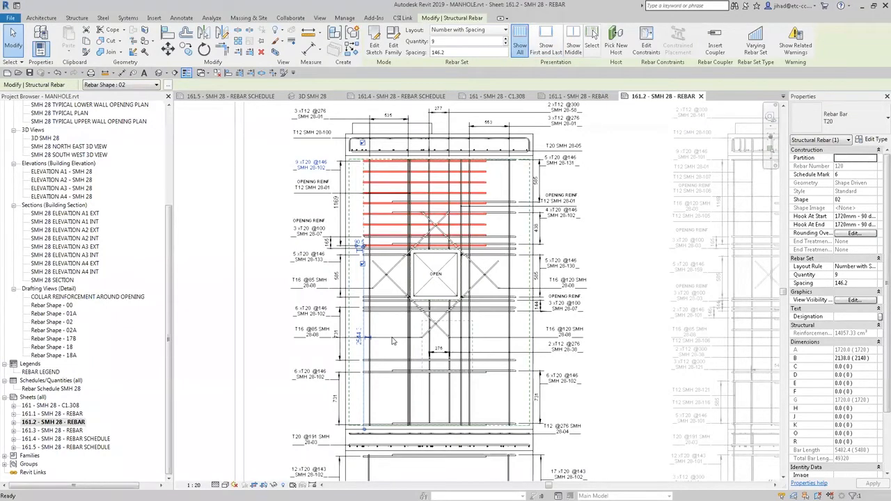
click(387, 360)
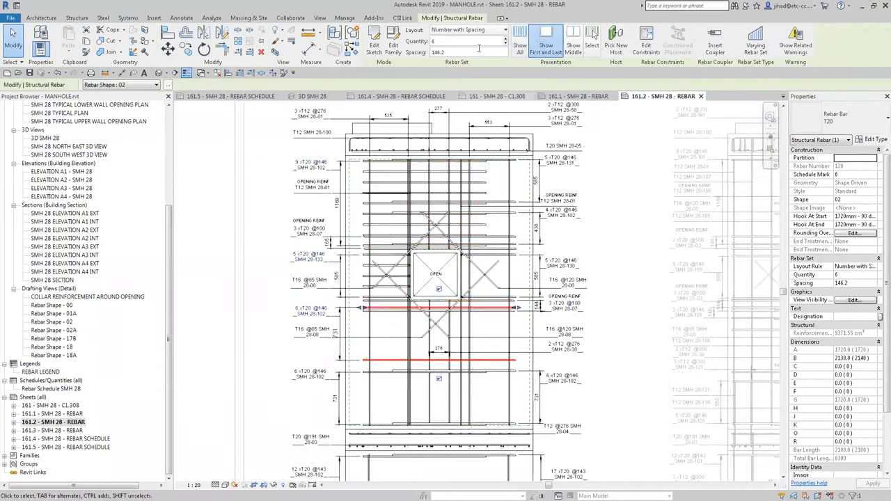
click(521, 41)
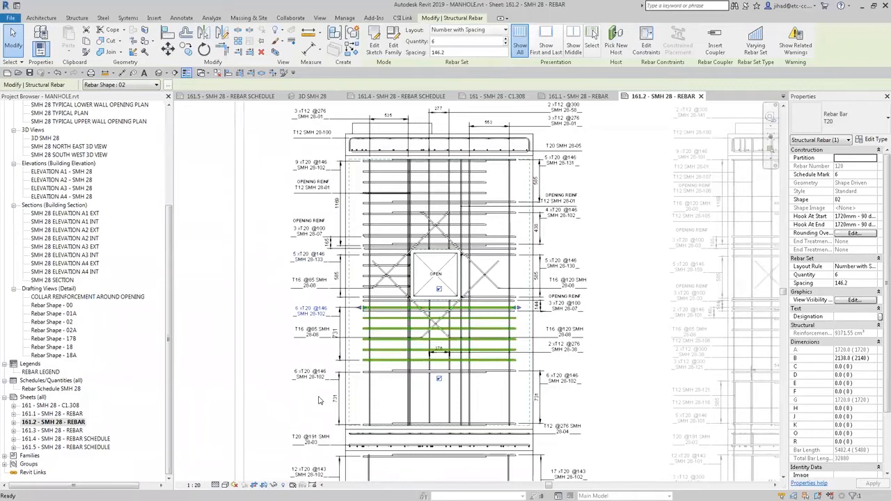
click(369, 381)
middle_drag(447, 380, 451, 372)
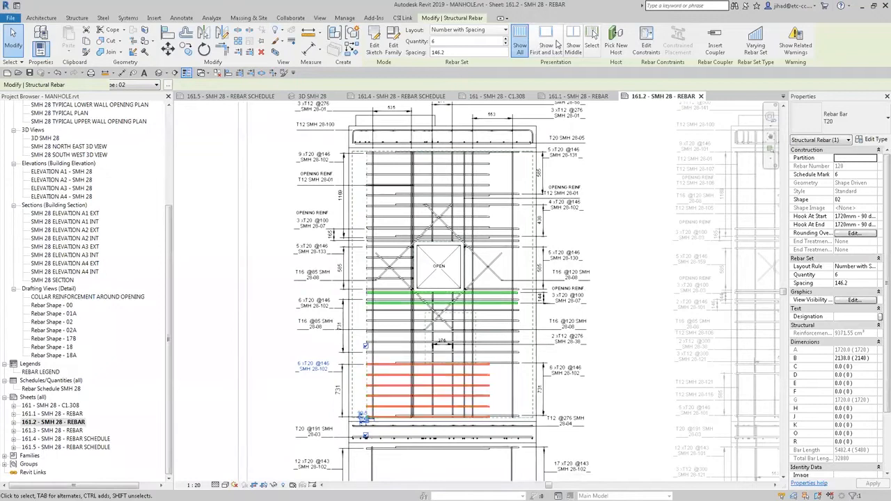
click(546, 41)
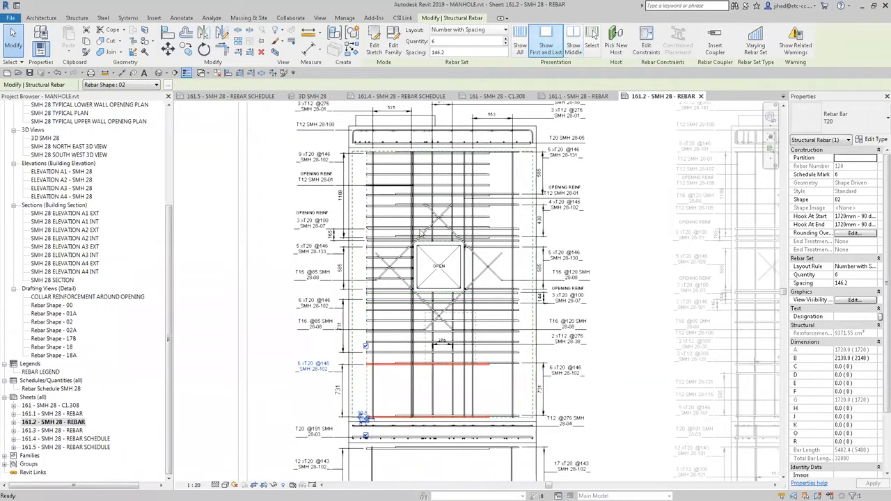
click(380, 342)
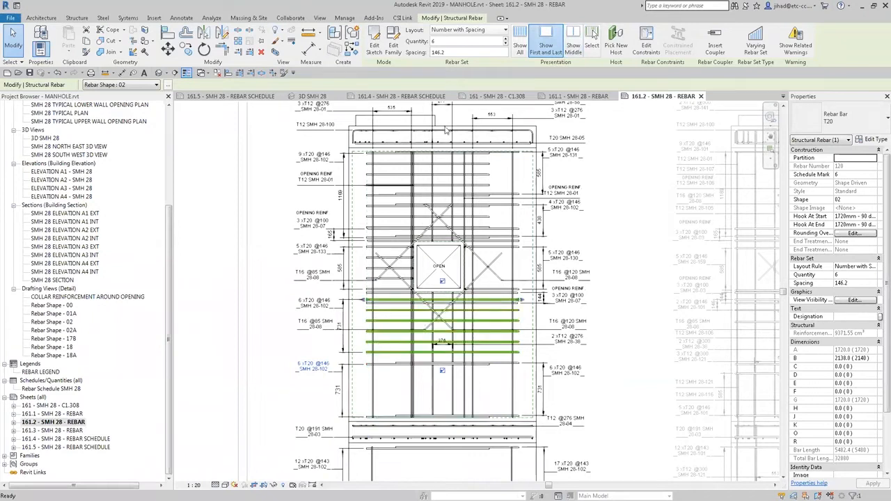
click(520, 43)
click(394, 265)
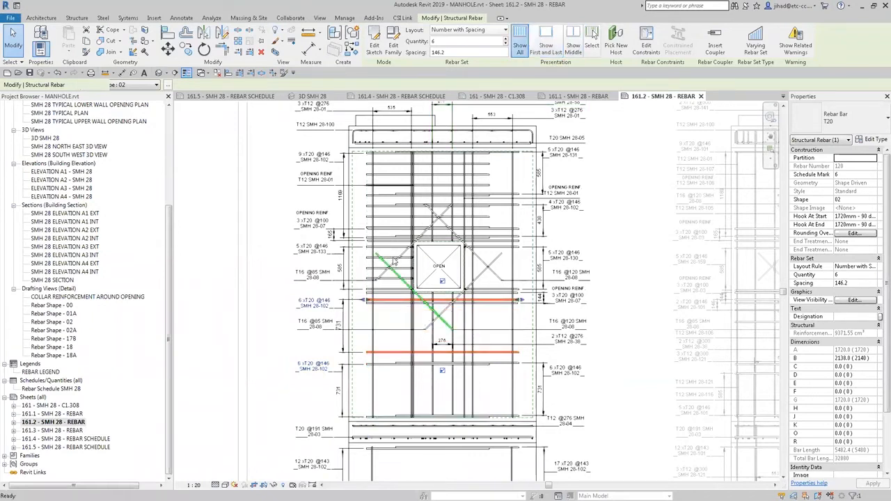
click(546, 35)
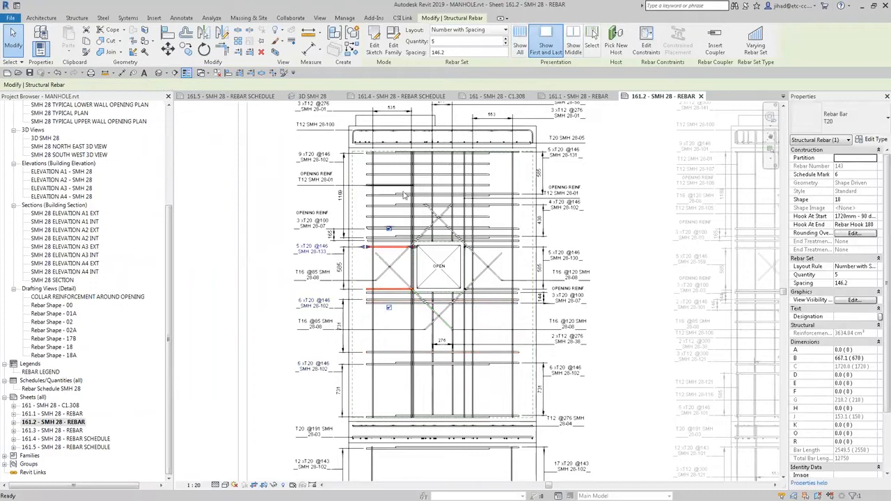
click(429, 174)
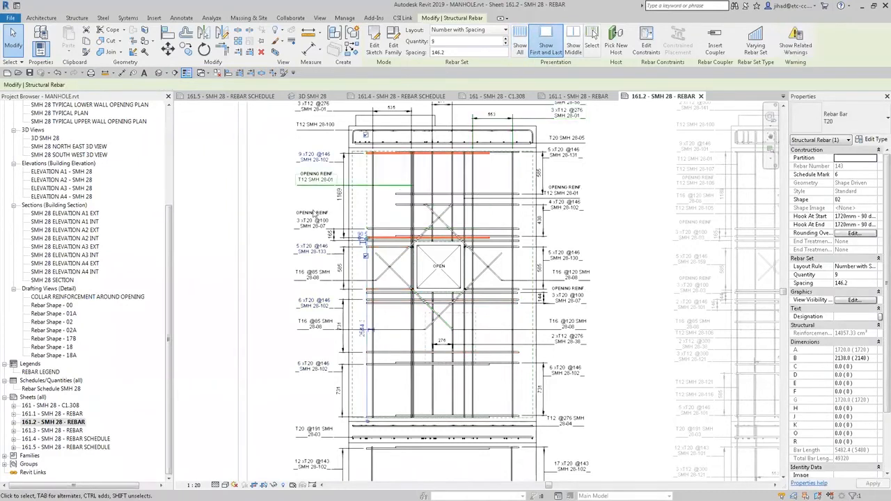
click(254, 221)
scroll(254, 222, down, 1)
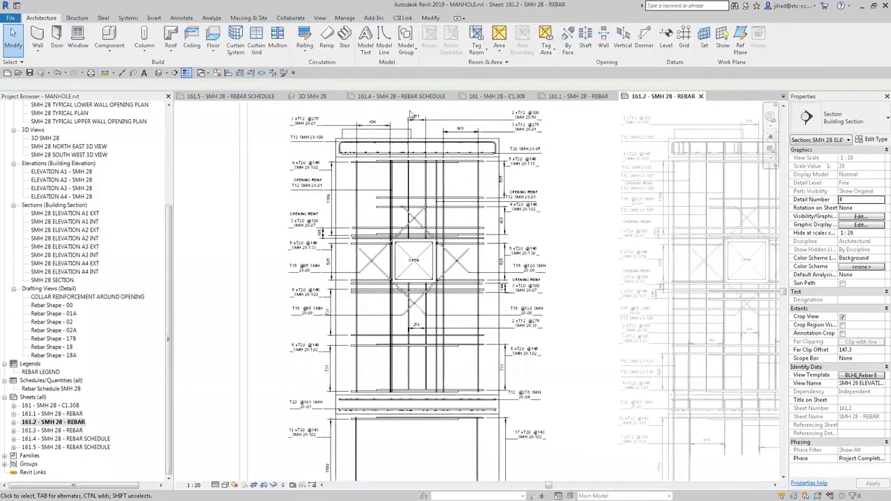
- Examine the SMH 28 A2 and A1 interior and exterior elevations laid out across sheet 161.2
middle_drag(225, 75, 130, 69)
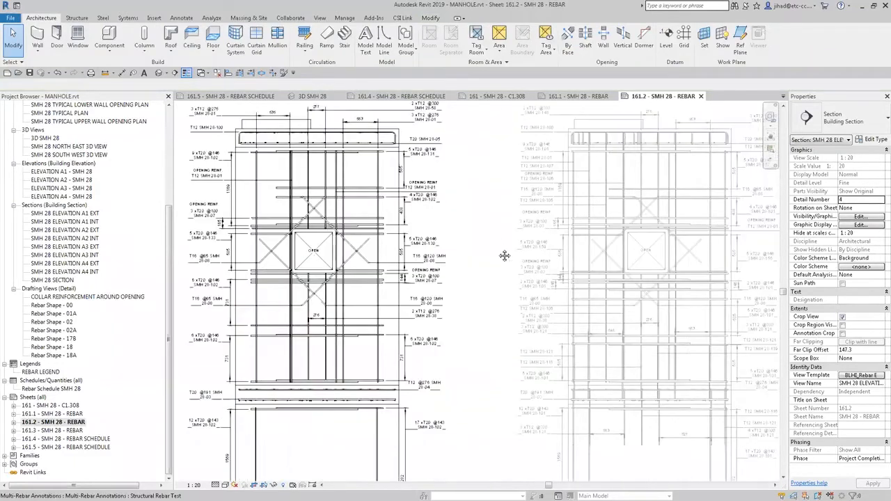
middle_drag(504, 256, 419, 241)
scroll(464, 195, down, 2)
middle_drag(536, 257, 473, 262)
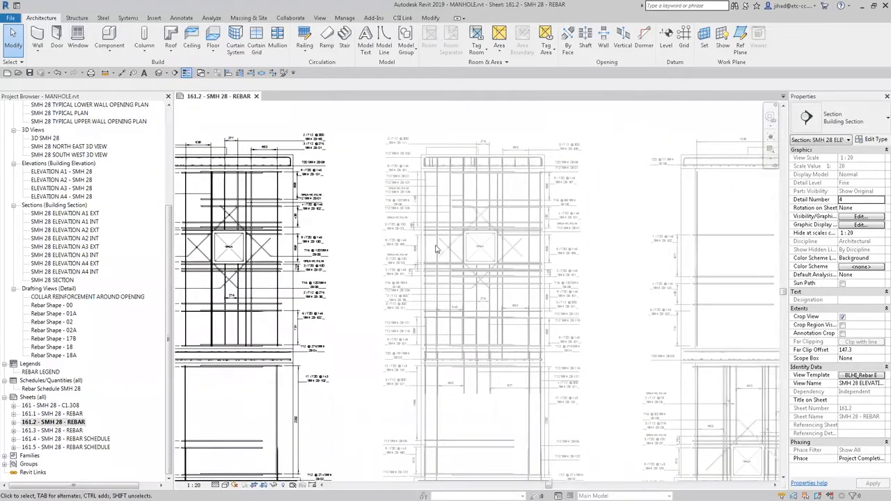
scroll(489, 204, down, 1)
scroll(465, 289, up, 1)
scroll(314, 168, down, 2)
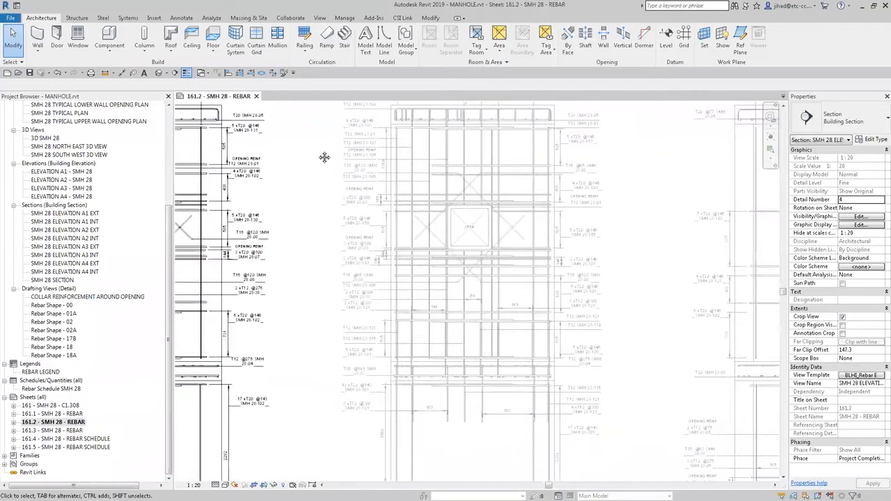
scroll(324, 156, down, 4)
scroll(291, 169, down, 4)
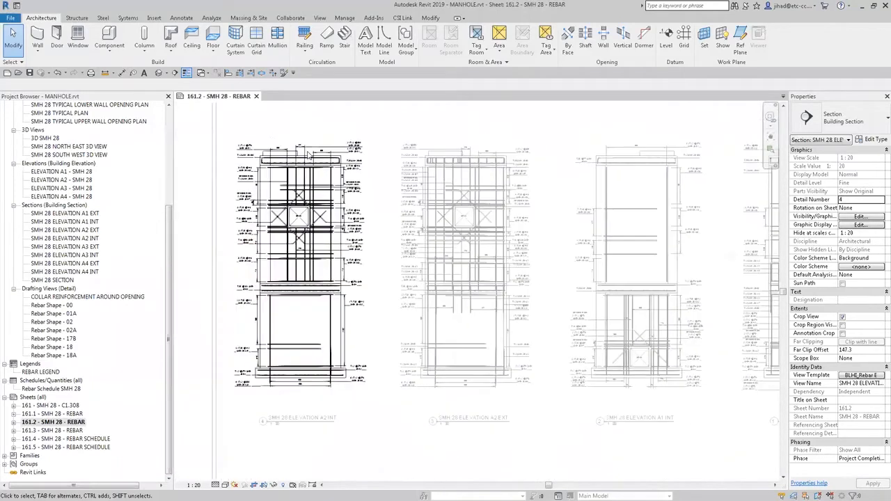
middle_drag(368, 143, 334, 148)
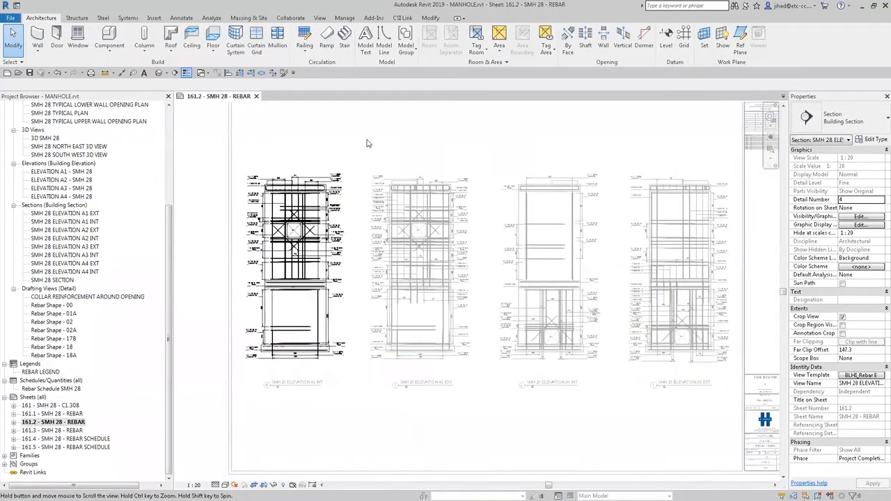
middle_drag(409, 144, 404, 131)
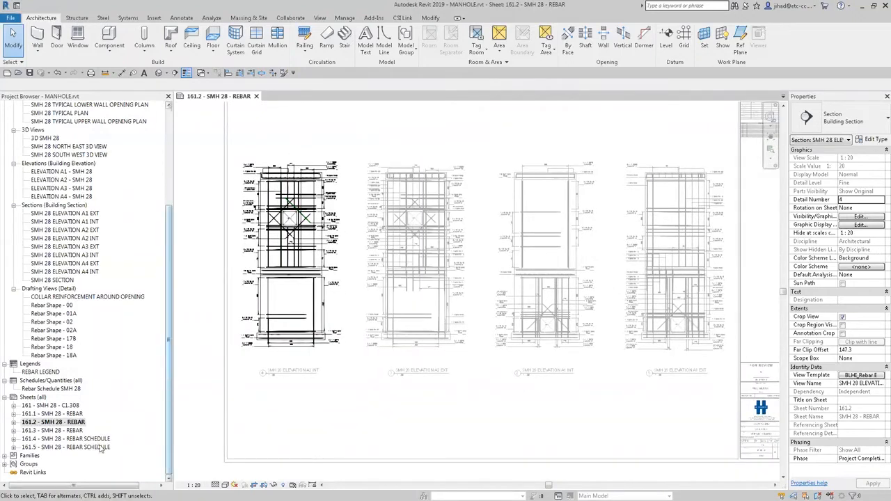
- Open sheet 161.5 - SMH 28 - REBAR SCHEDULE and examine the rebar shape details from 00 to 18A beside the 3D views
double_click(75, 439)
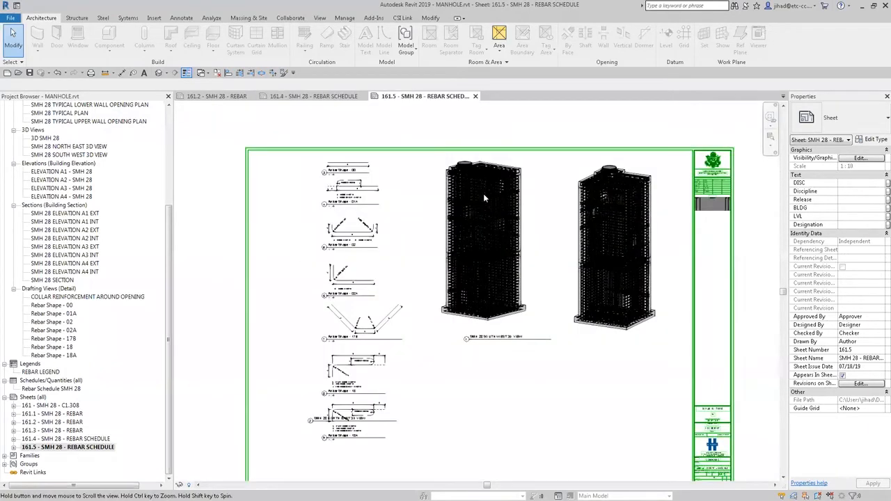
scroll(391, 188, up, 4)
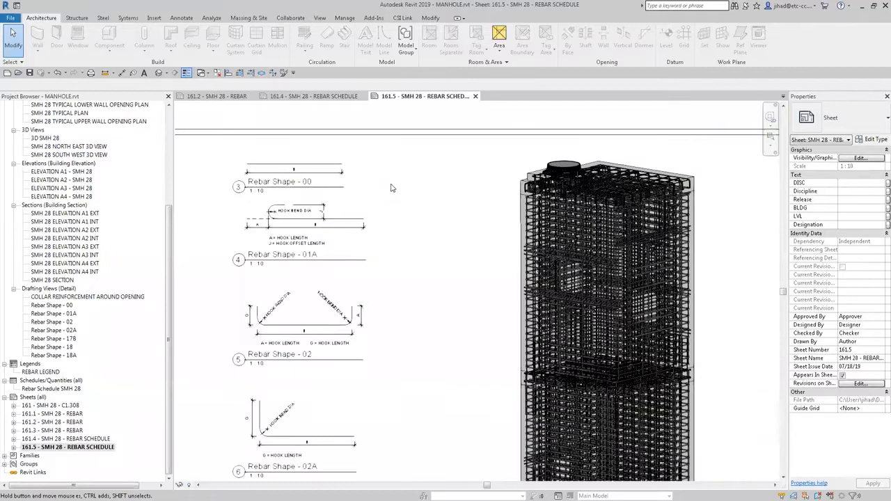
middle_drag(314, 236, 318, 237)
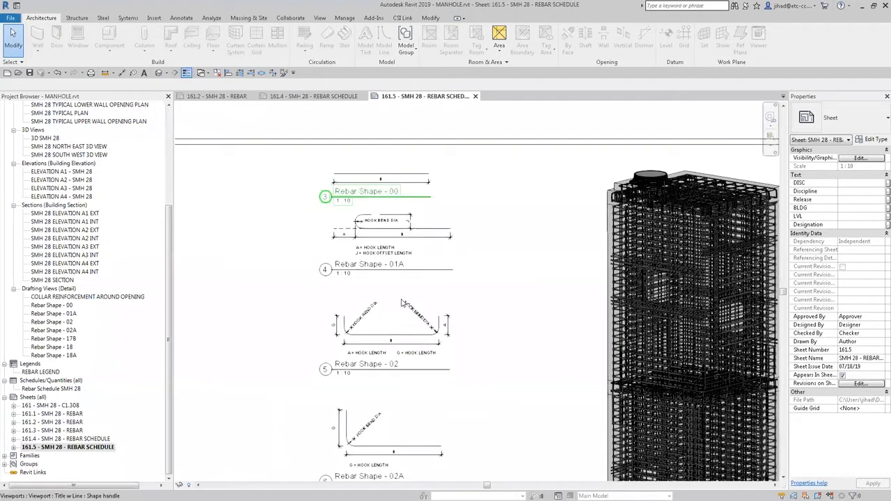
scroll(409, 284, down, 2)
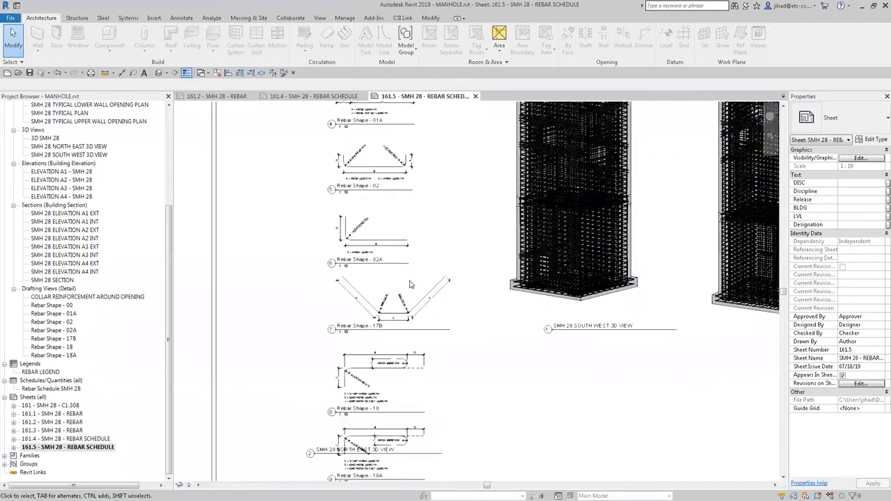
scroll(402, 257, up, 3)
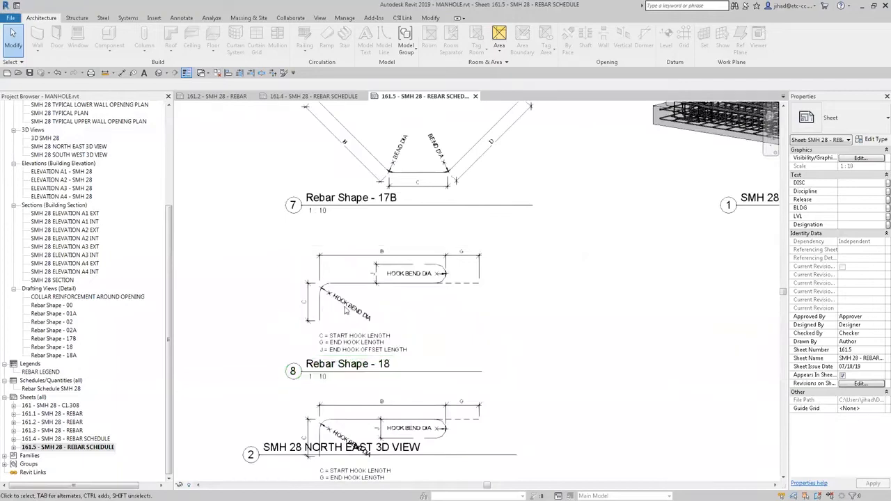
scroll(273, 310, down, 1)
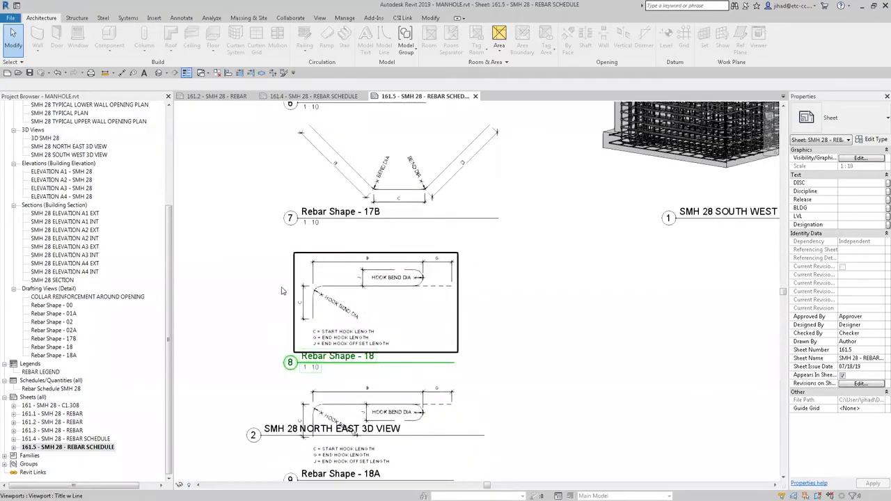
scroll(271, 301, down, 1)
scroll(251, 344, down, 2)
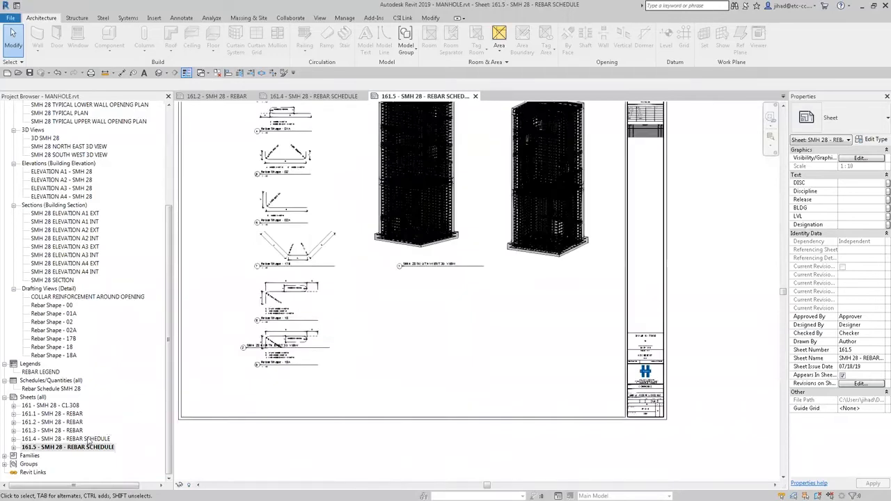
- Open sheet 161.4 - SMH 28 - REBAR SCHEDULE and read the schedule's marks, quantities, diameters, lengths and shape codes
double_click(66, 438)
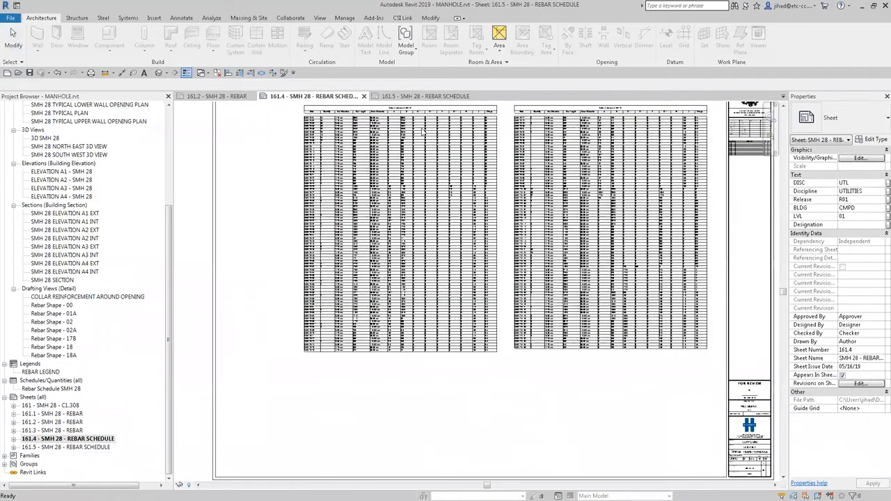
scroll(432, 150, up, 1)
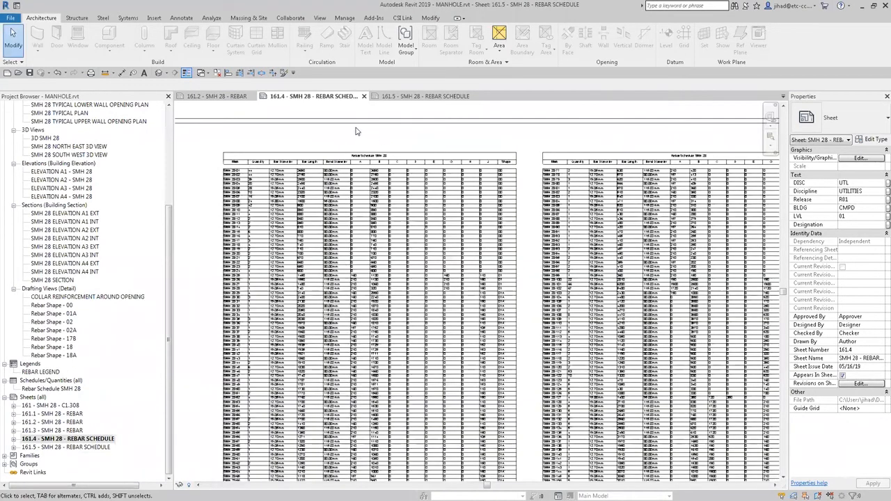
scroll(409, 140, up, 1)
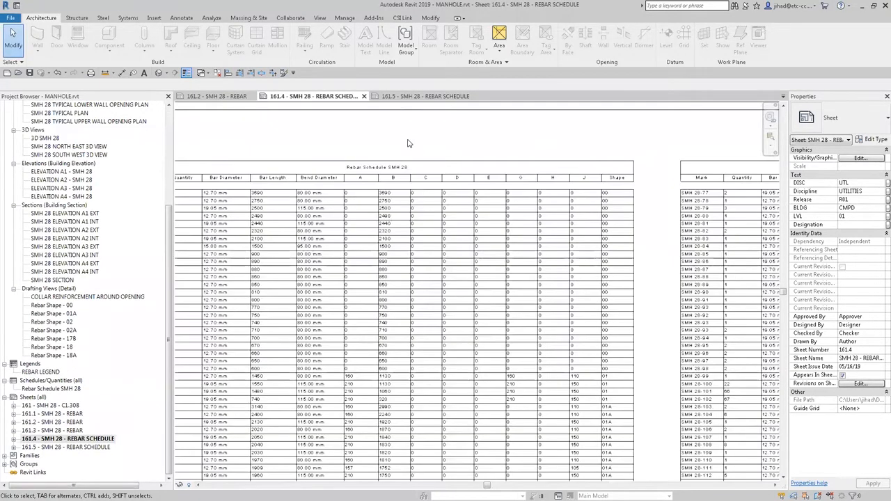
middle_drag(409, 165, 486, 165)
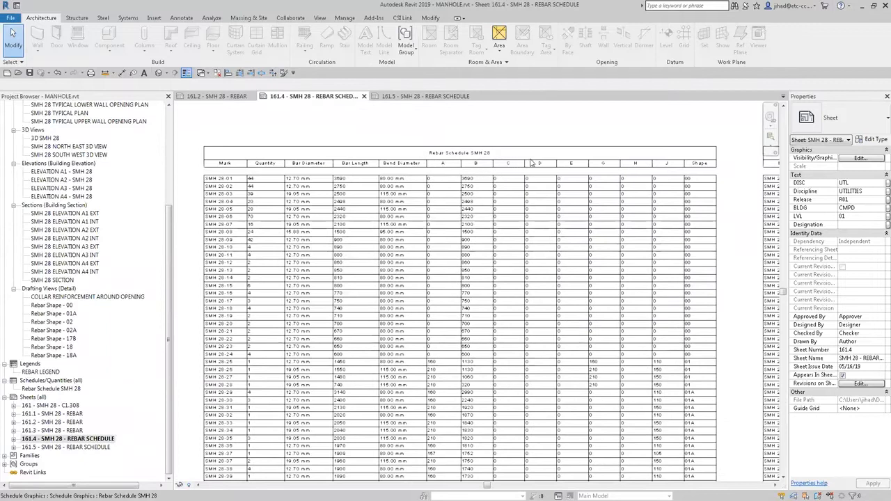
middle_drag(711, 134, 679, 132)
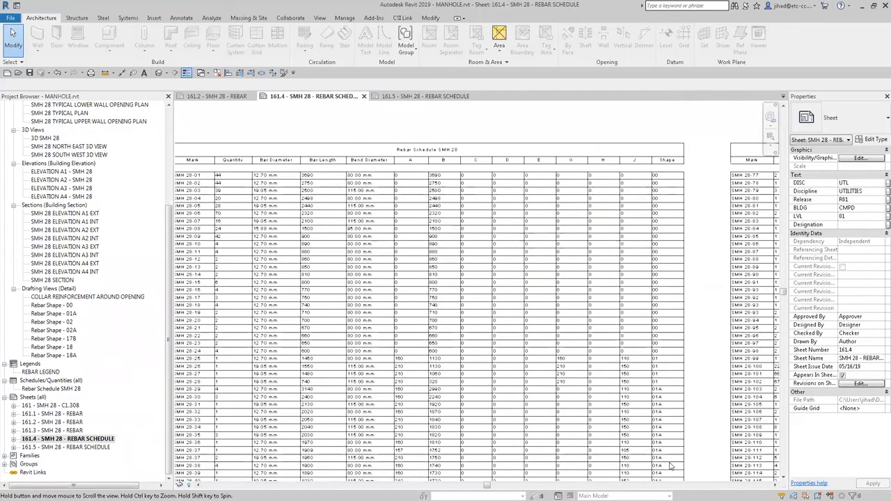
middle_drag(669, 466, 667, 464)
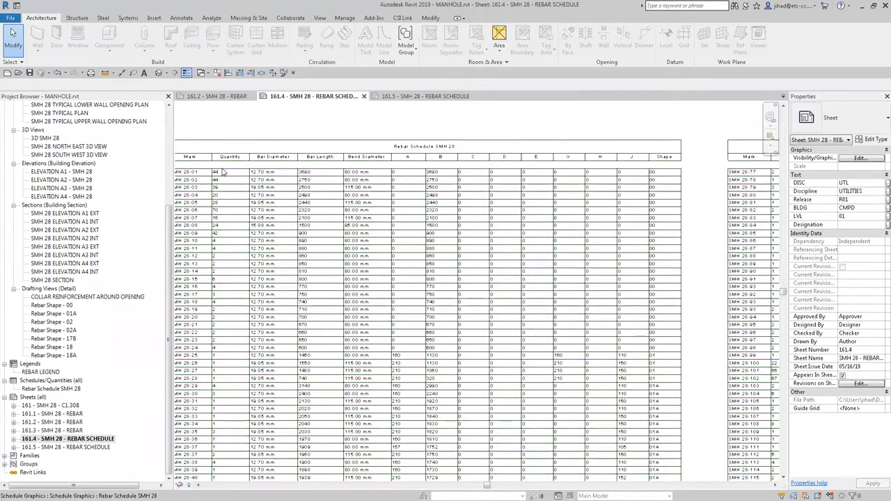
scroll(235, 253, down, 1)
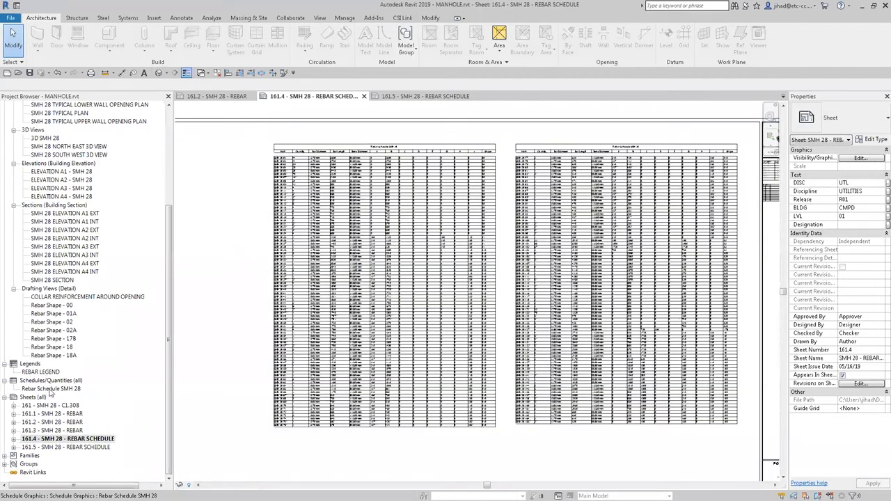
- Open the 3D SMH 28 view, reveal its hidden elements and unhide the section box around the manhole
click(45, 138)
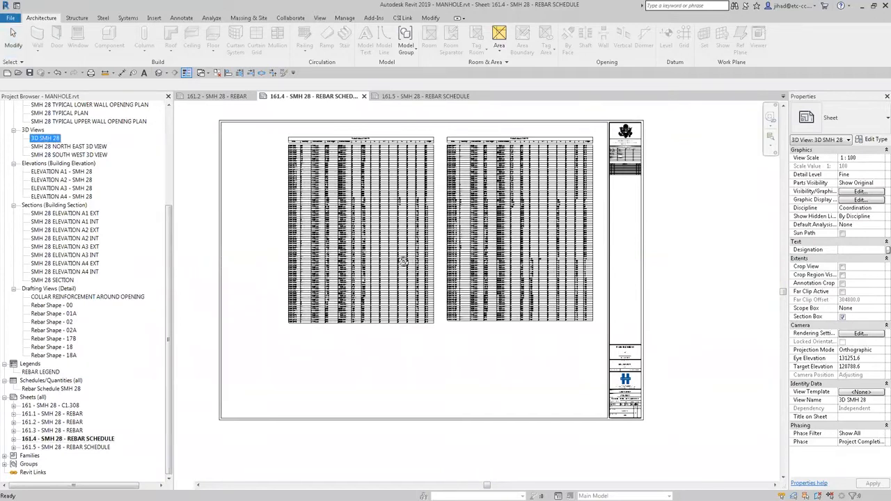
shift+middle_drag(366, 267, 335, 226)
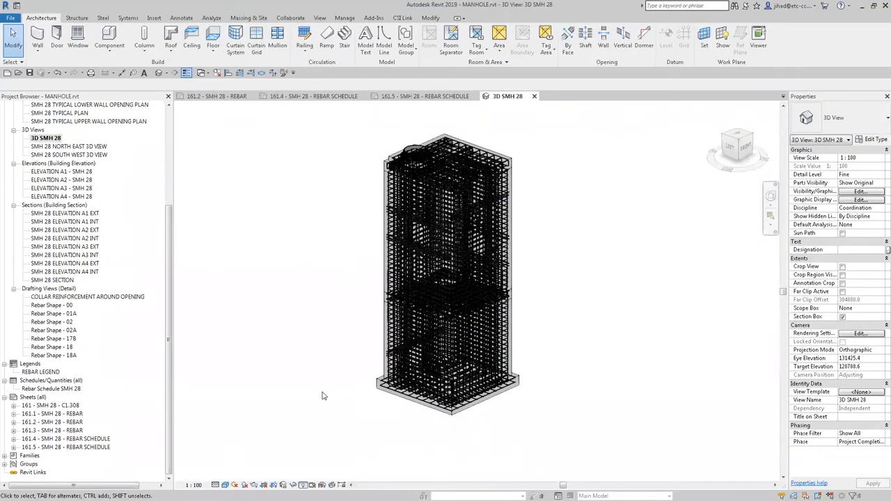
click(321, 175)
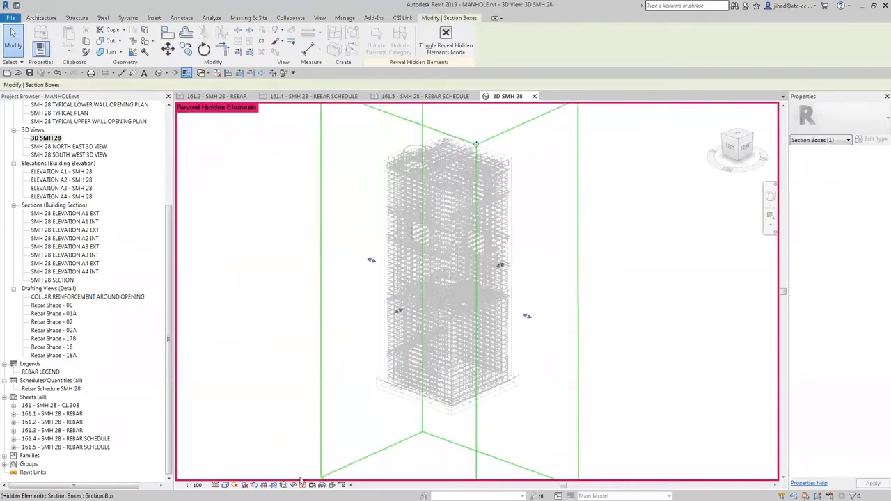
shift+middle_drag(347, 266, 361, 313)
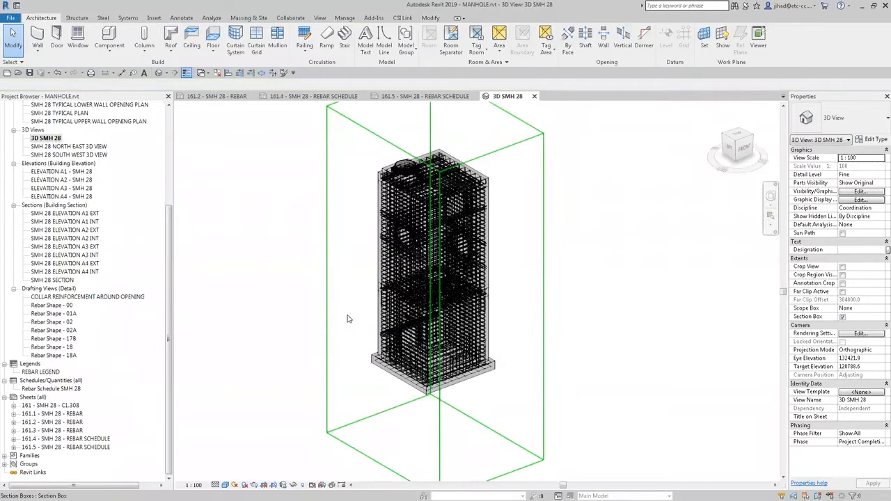
- Move a face of the section box into the manhole to cut away a wall and expose the interior reinforcement
click(378, 300)
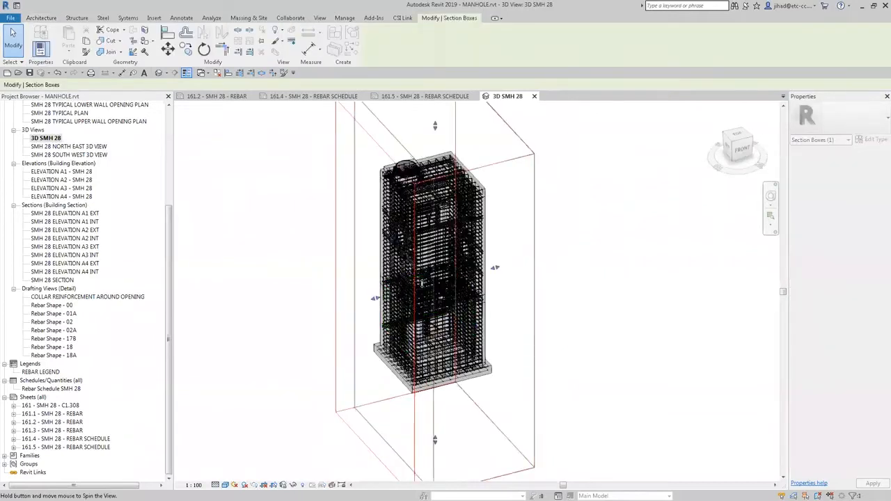
shift+middle_drag(360, 295, 550, 251)
shift+middle_drag(517, 305, 489, 297)
scroll(489, 297, up, 1)
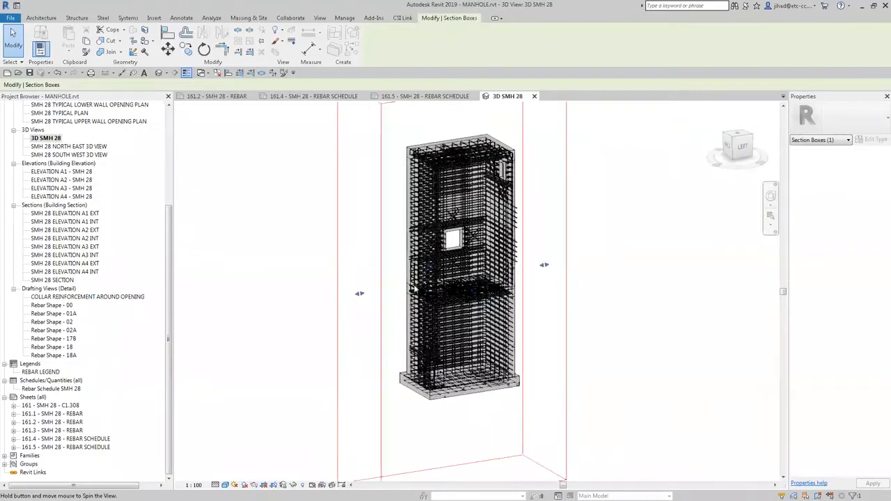
scroll(516, 261, up, 4)
scroll(495, 275, up, 1)
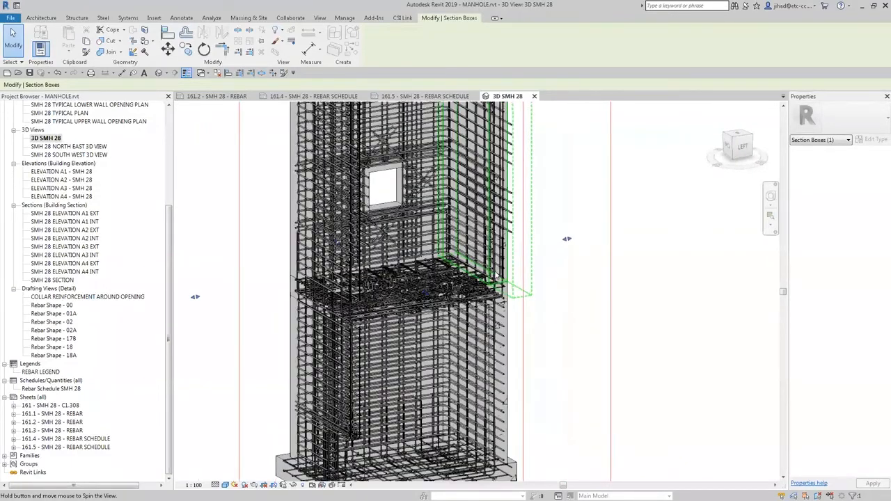
- Select the T12 two-bar rebar set at the edge of the intermediate slab and inspect it within the cut model
scroll(551, 213, up, 4)
mouse_move(626, 254)
middle_down()
mouse_move(634, 209)
mouse_move(632, 242)
middle_up()
click(559, 212)
scroll(606, 270, down, 2)
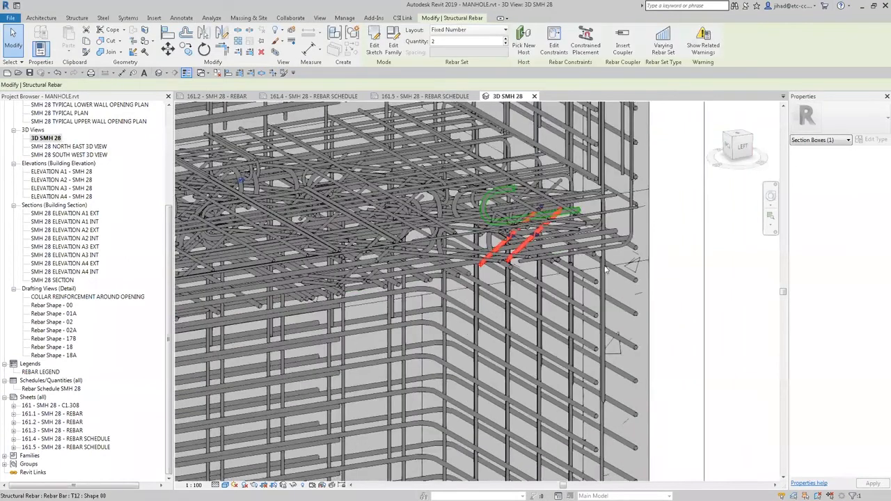
scroll(599, 278, down, 1)
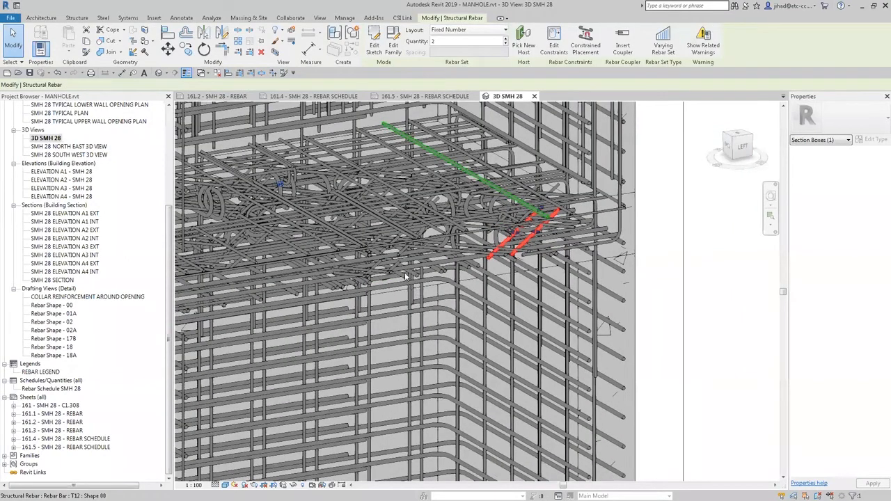
scroll(406, 276, down, 3)
shift+middle_drag(332, 255, 312, 100)
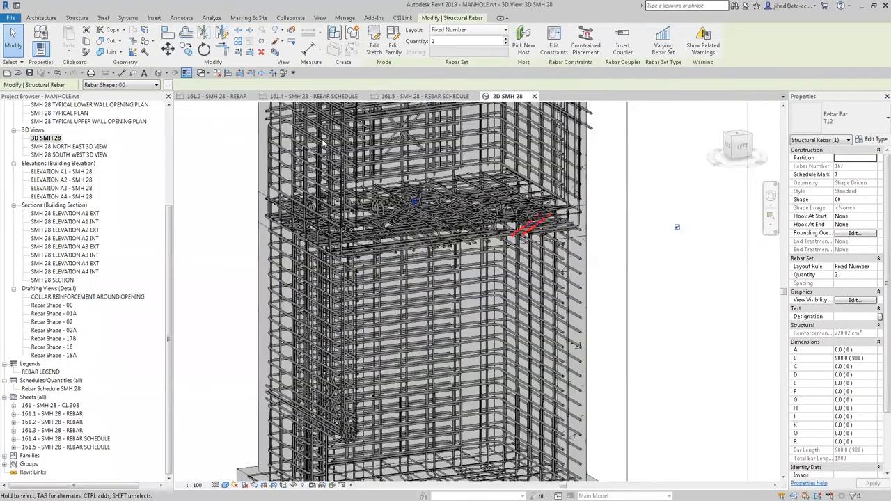
scroll(324, 143, down, 3)
shift+middle_drag(332, 144, 333, 157)
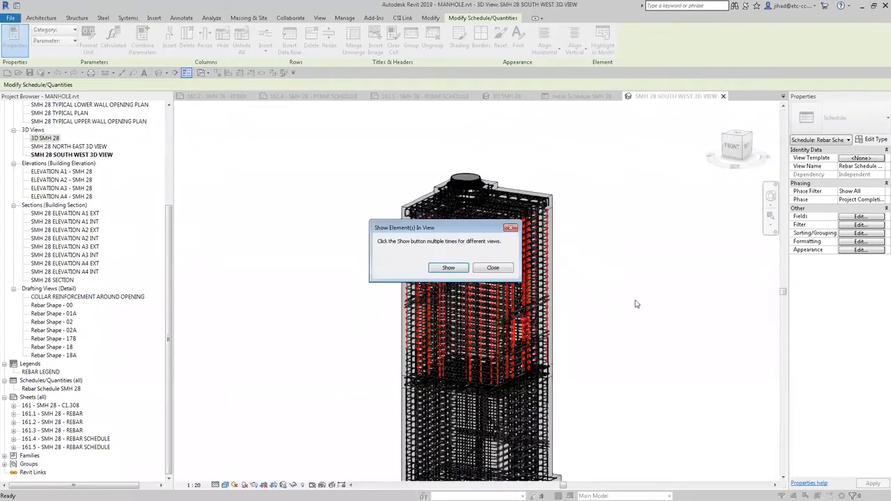
- Highlight the 3690 mm T12 bars from Rebar Schedule SMH 28 in the SMH 28 SOUTH WEST 3D VIEW and inspect them up close
click(493, 268)
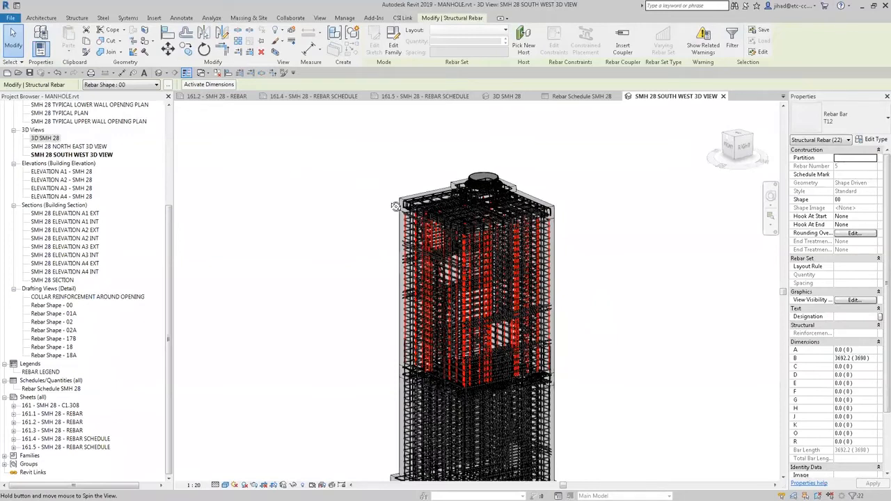
scroll(406, 156, up, 2)
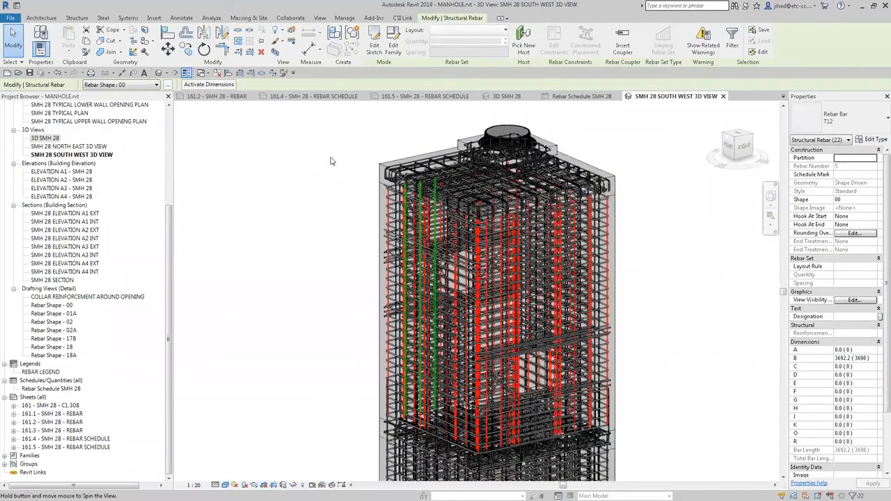
scroll(322, 166, up, 3)
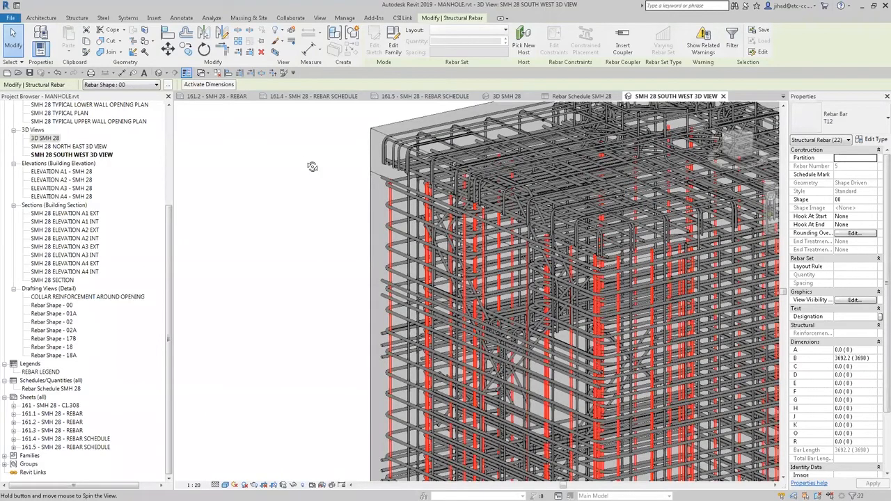
scroll(312, 168, up, 3)
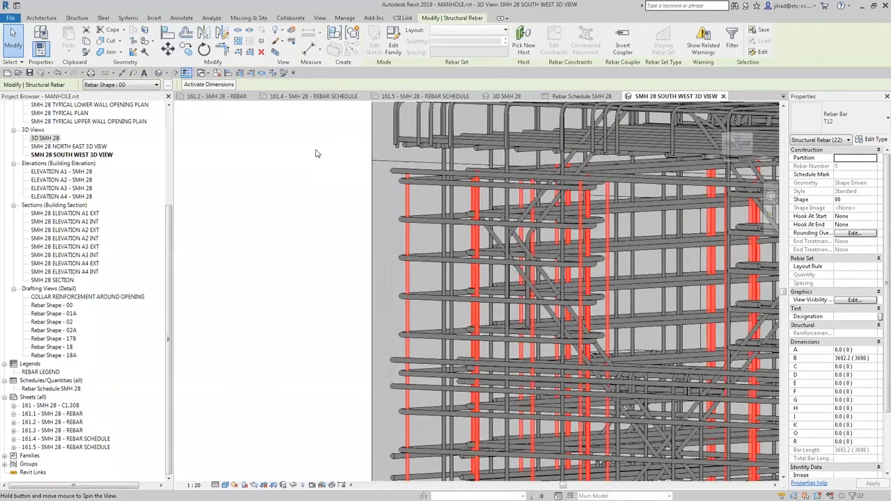
- Inspect the highlighted T12 bars over the full height of the manhole and clear the selection
scroll(316, 153, down, 2)
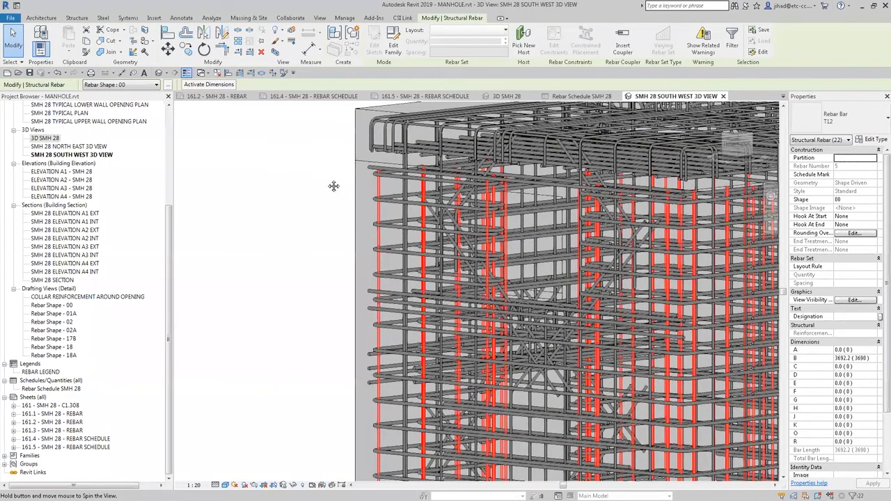
scroll(361, 328, down, 1)
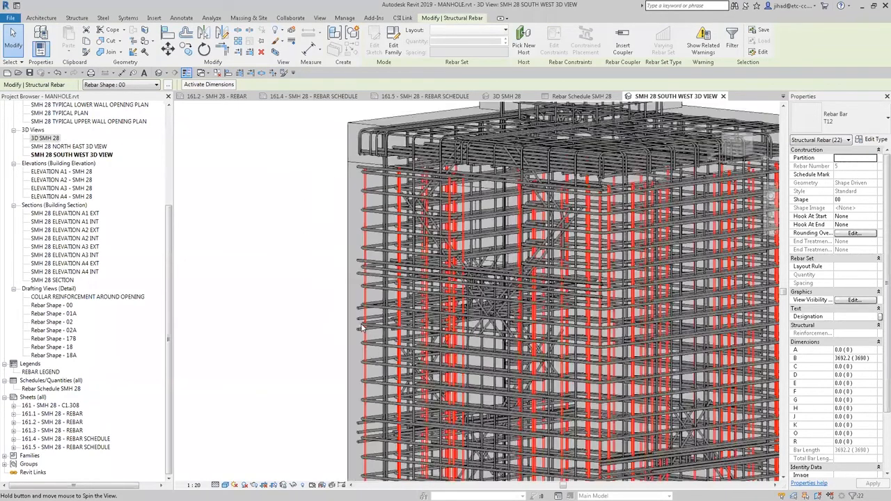
scroll(290, 314, down, 2)
shift+middle_drag(382, 373, 299, 400)
middle_drag(268, 344, 281, 244)
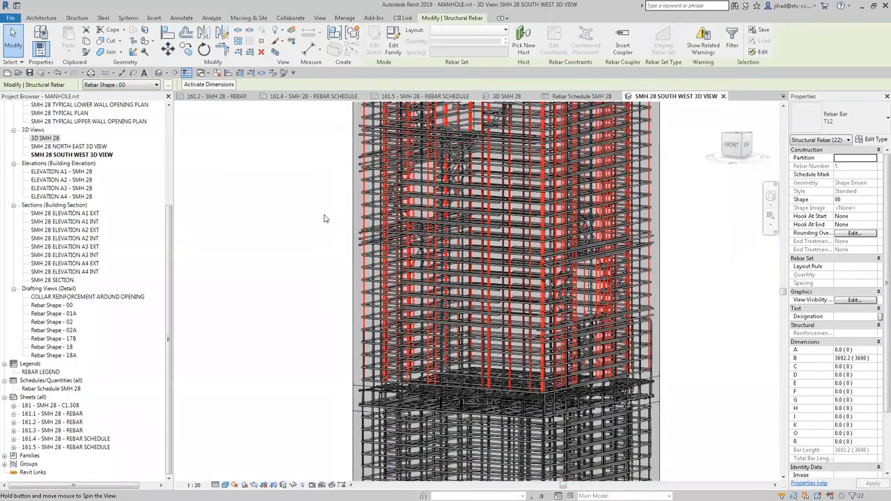
shift+middle_drag(285, 261, 312, 109)
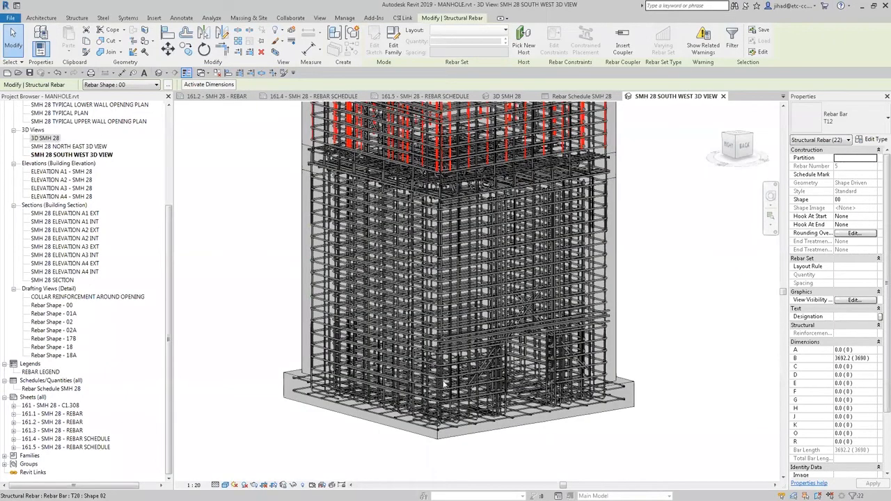
scroll(353, 265, up, 2)
key(Escape)
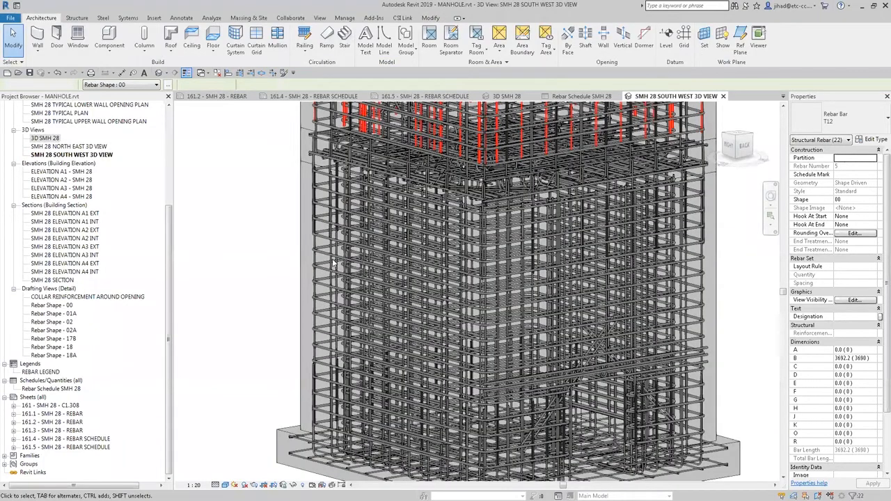
- Examine the complete SMH 28 reinforcement cage from the outside, from the base slab to the top opening
scroll(332, 263, down, 2)
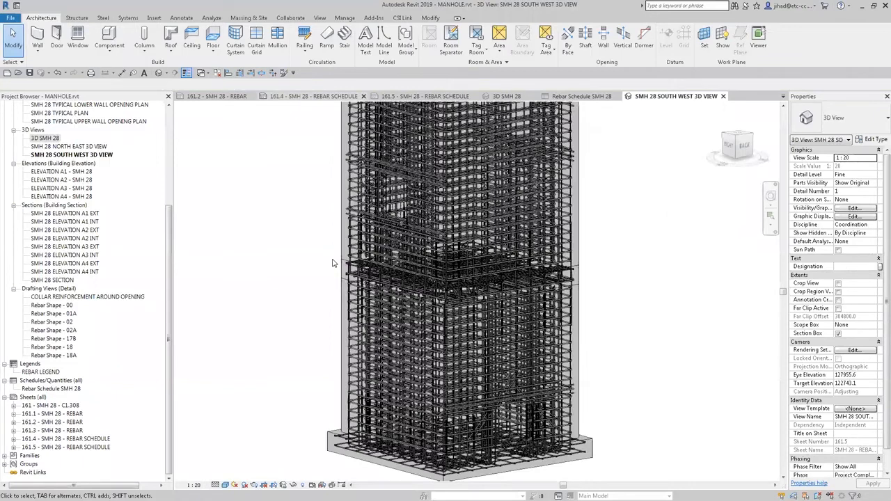
scroll(333, 263, down, 1)
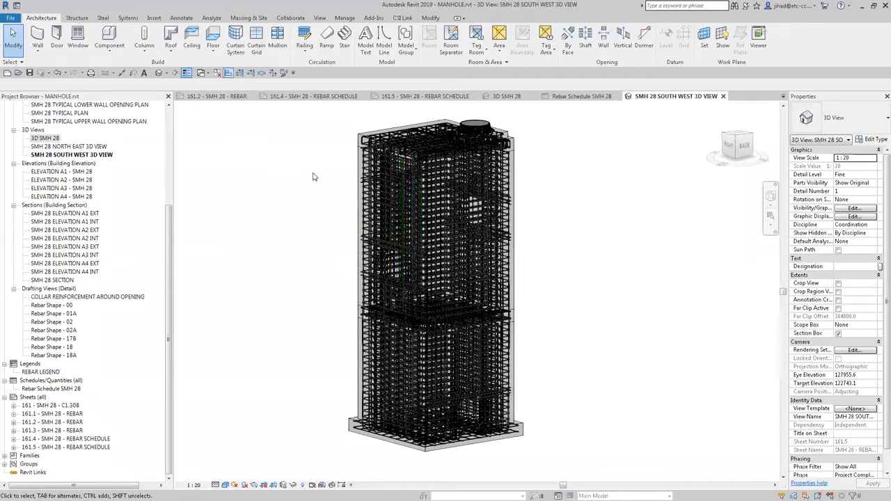
scroll(312, 173, down, 1)
middle_drag(308, 175, 339, 213)
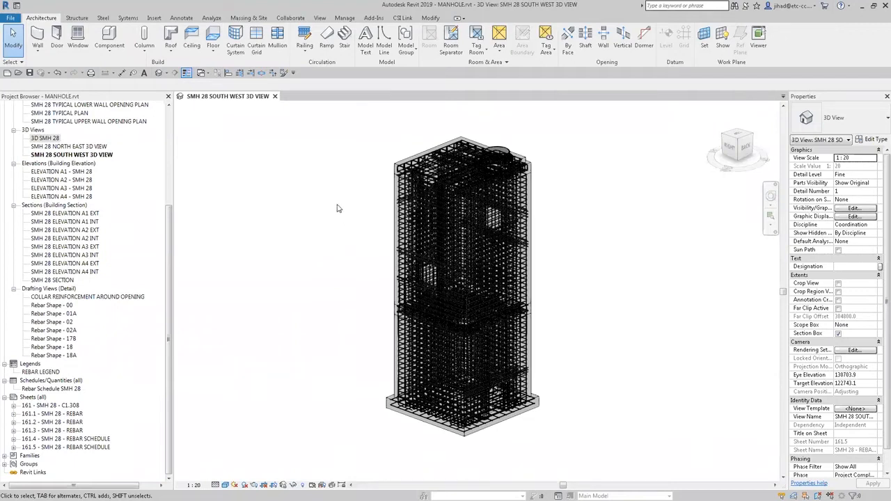
shift+middle_drag(338, 205, 515, 165)
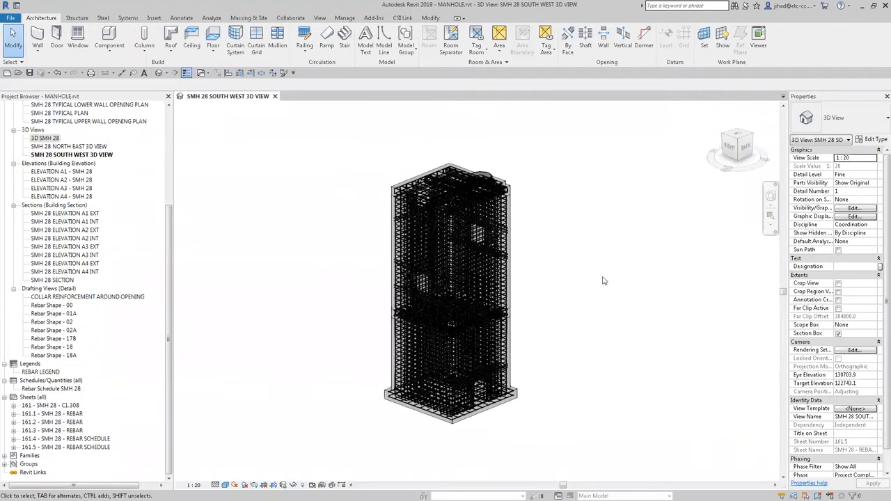
shift+middle_drag(343, 211, 516, 158)
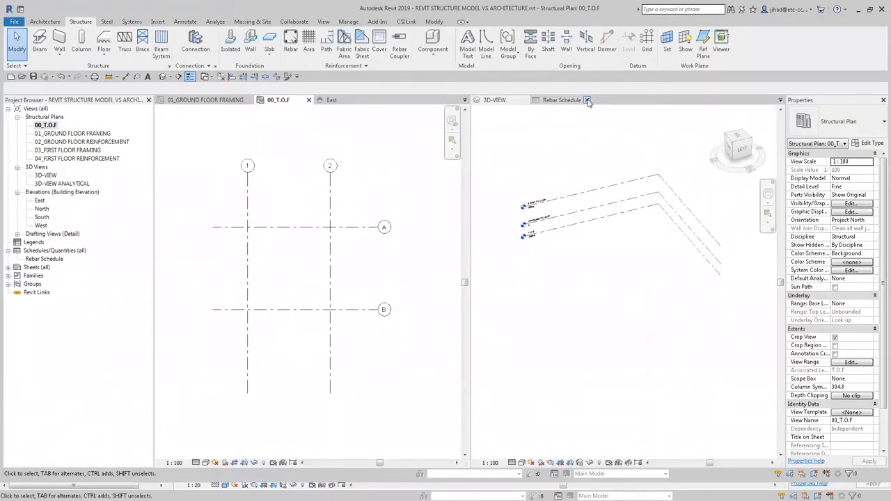
- In the REVIT STRUCTURE MODEL VS ARCHITECTURE project, close the Rebar Schedule view and activate the 00_T.O.F structural plan
click(597, 102)
click(395, 192)
middle_drag(198, 158, 194, 157)
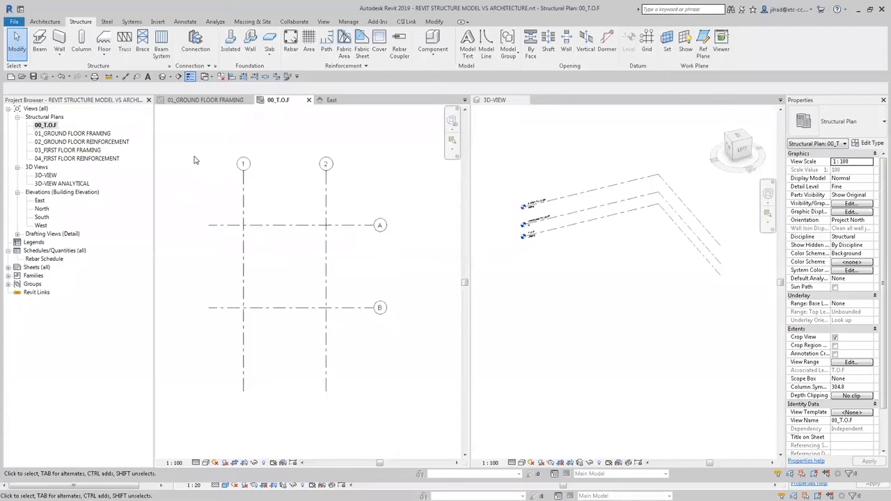
- Look over the project's structural plan and elevation entries and the 3D-VIEW, and return to the 00_T.O.F plan
click(46, 126)
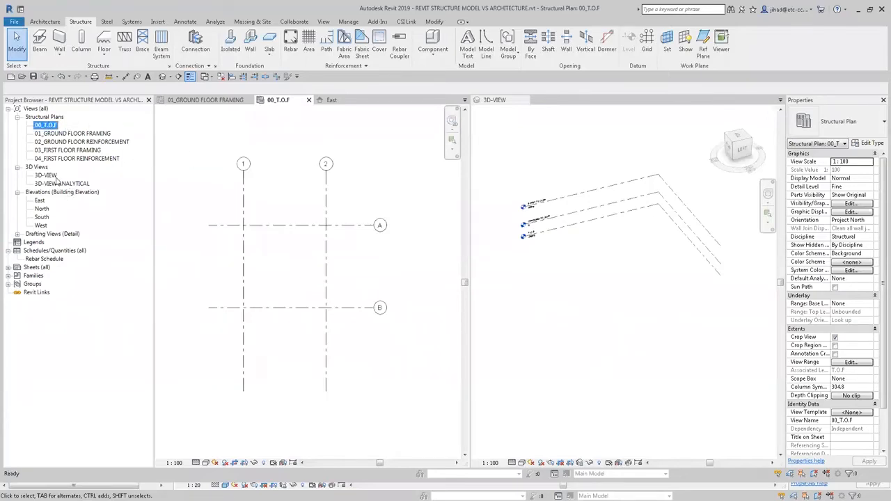
click(43, 208)
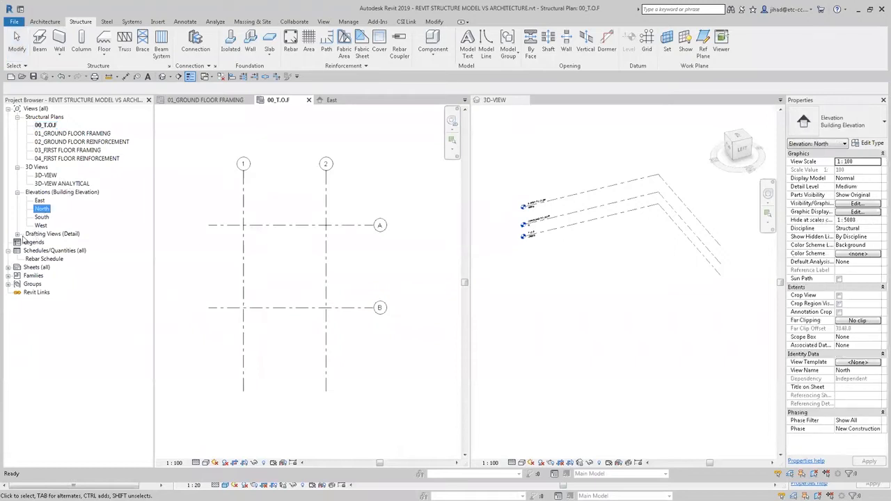
click(621, 313)
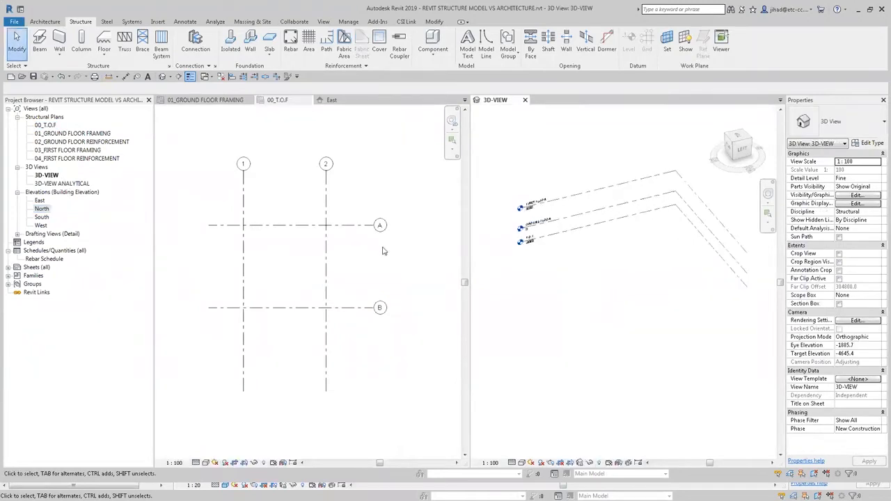
click(360, 262)
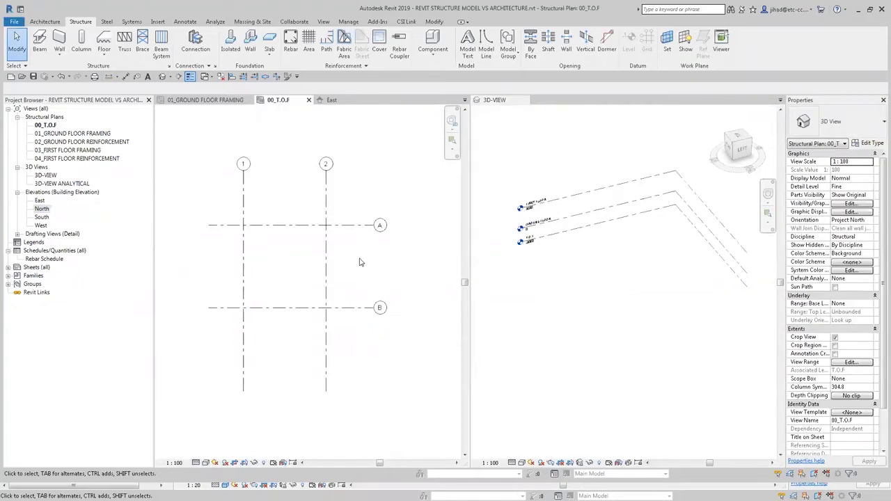
click(334, 208)
scroll(286, 206, down, 1)
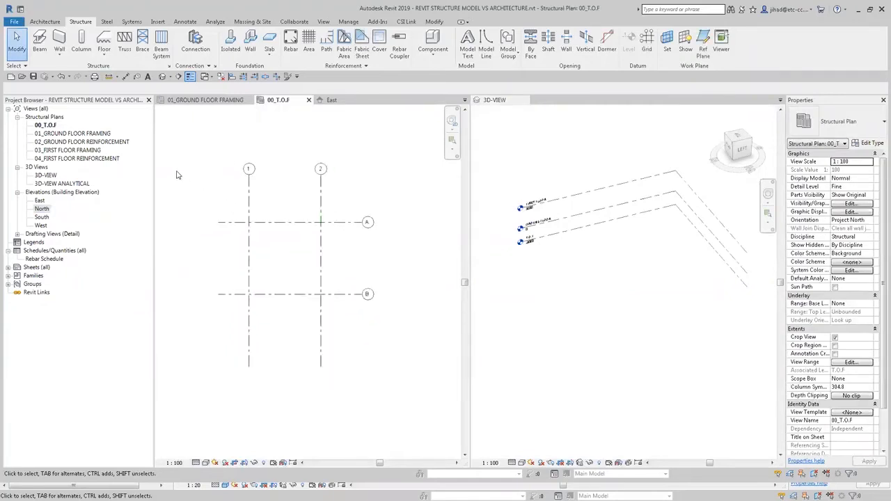
scroll(252, 195, up, 1)
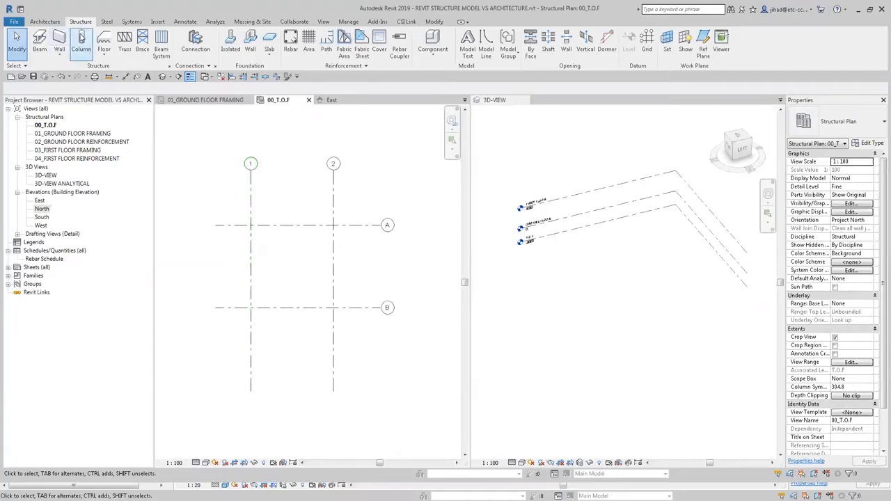
- Place a 600 x 750mm M_Concrete-Rectangular-Column at grid intersection A-1, set by Height as unconnected with 2500
click(89, 58)
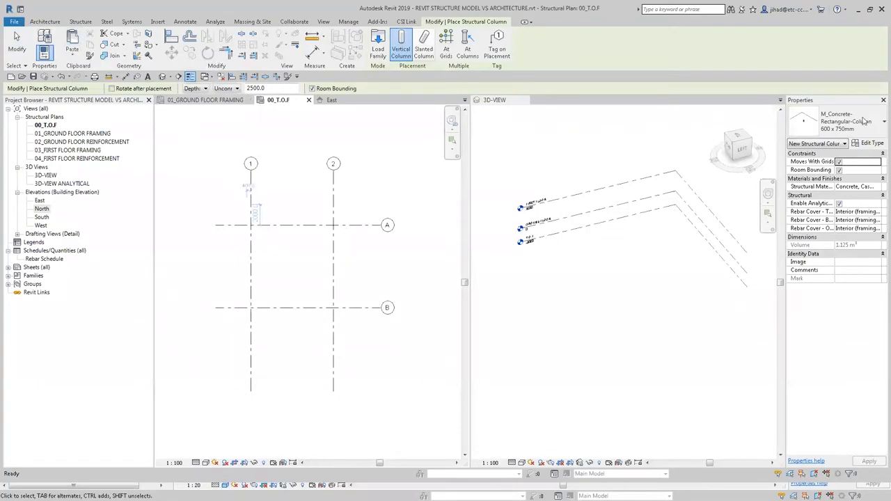
click(864, 121)
click(822, 197)
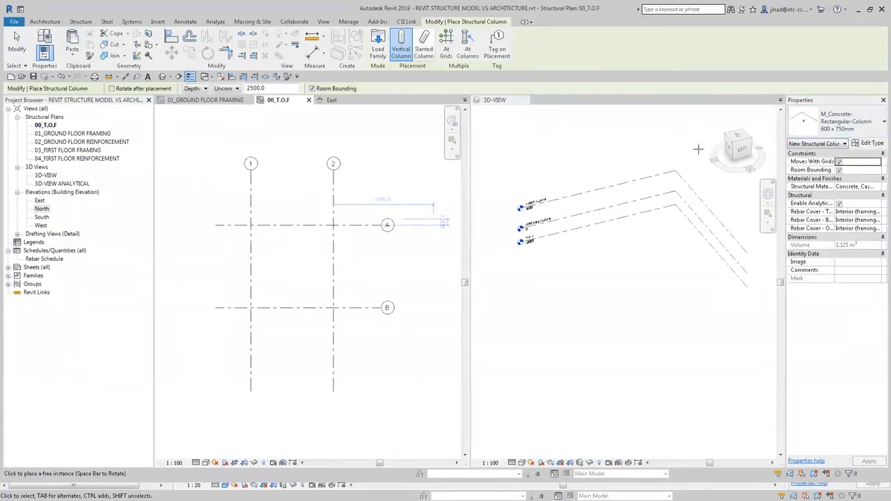
scroll(245, 234, up, 2)
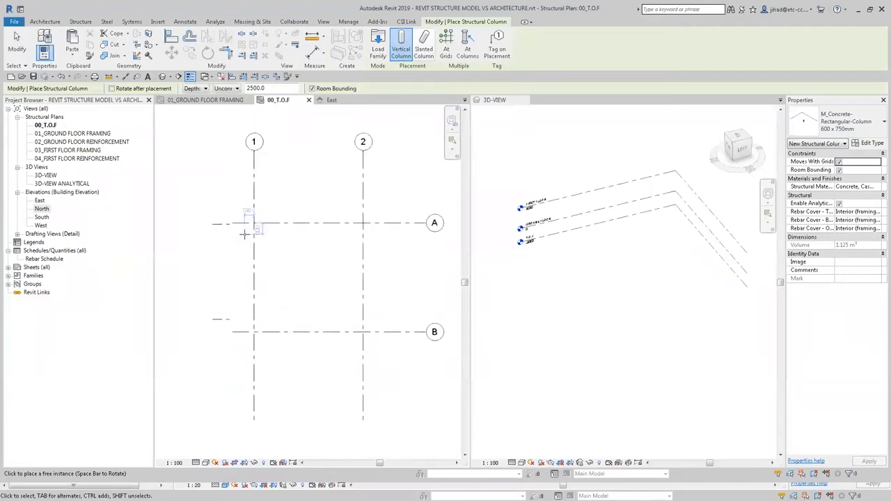
scroll(249, 230, up, 1)
scroll(246, 223, down, 1)
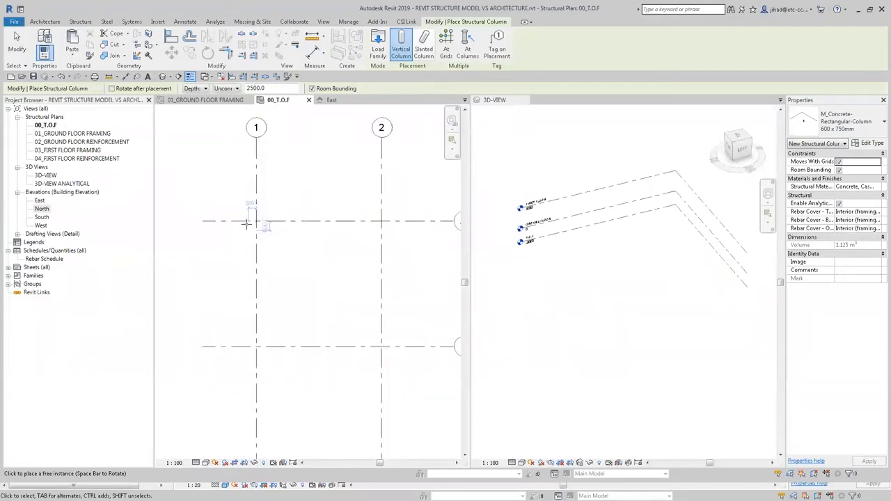
click(205, 90)
click(196, 103)
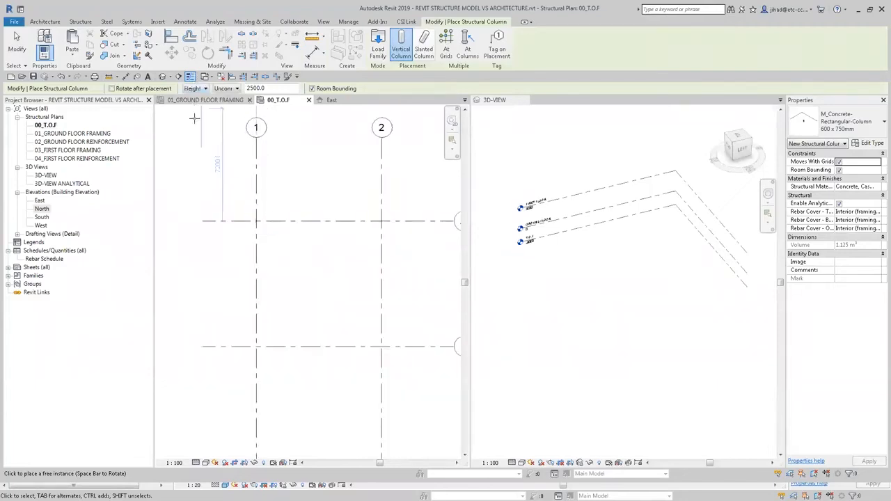
click(255, 222)
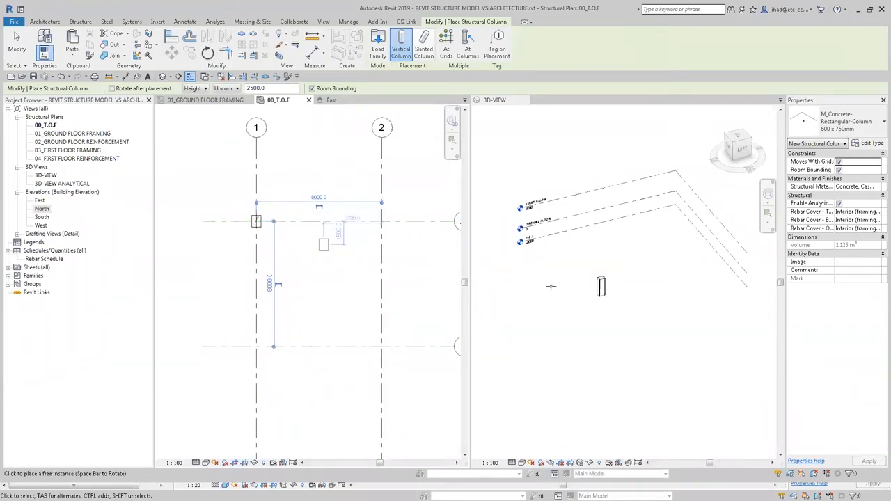
- Inspect the column at grid A-1 in the 3D-VIEW and select it in the 00_T.O.F plan
click(603, 301)
scroll(603, 299, up, 3)
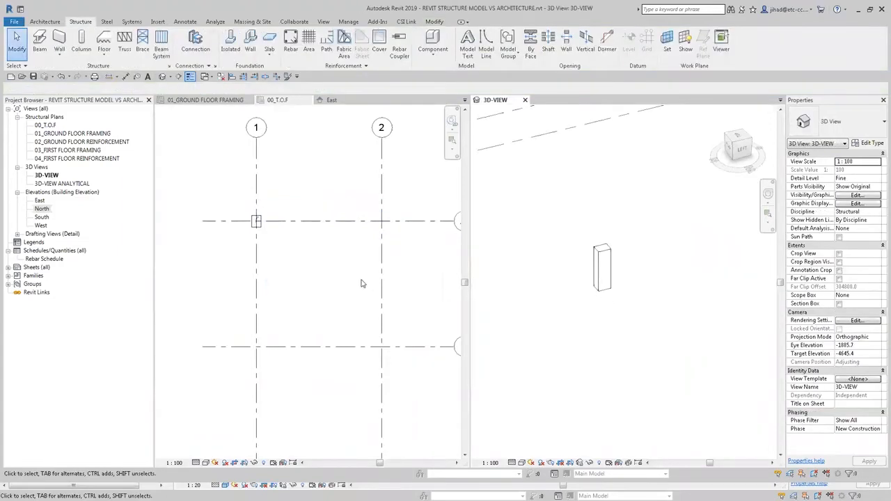
click(188, 238)
scroll(189, 238, down, 2)
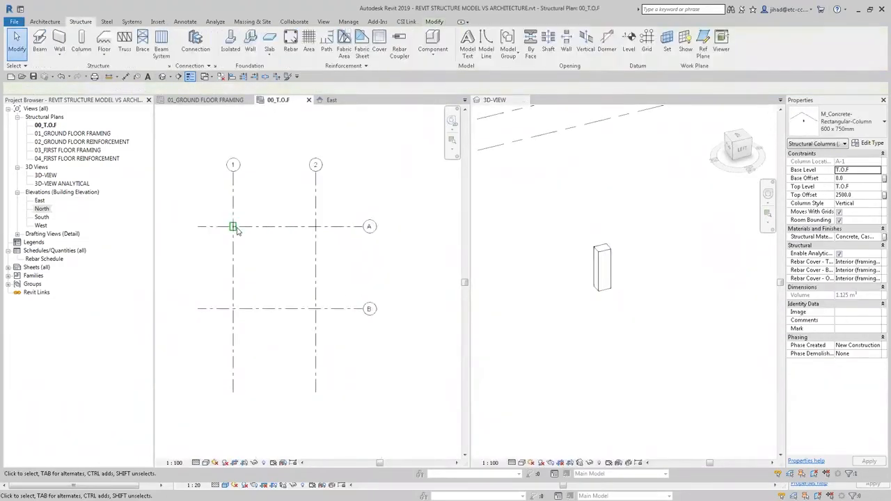
click(234, 227)
middle_drag(279, 254, 283, 254)
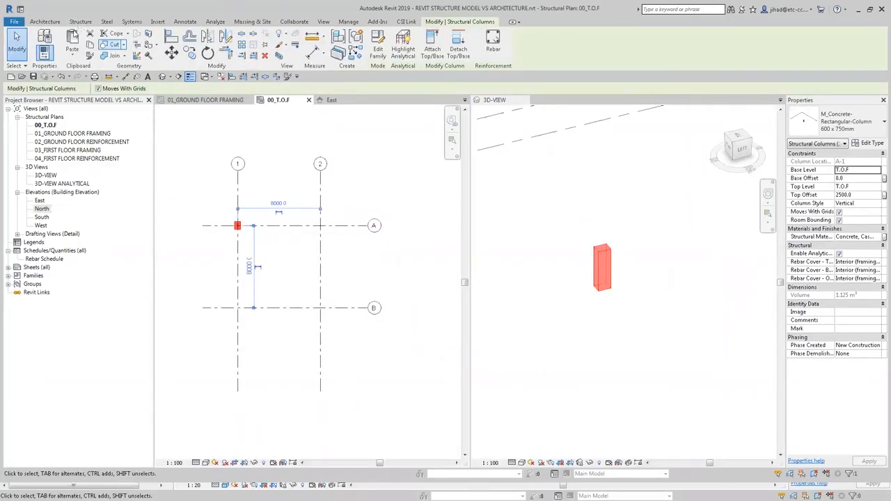
- Place 600 x 750mm concrete columns at grid intersections A-2, B-2 and B-1 and end the column placement
click(80, 22)
click(81, 40)
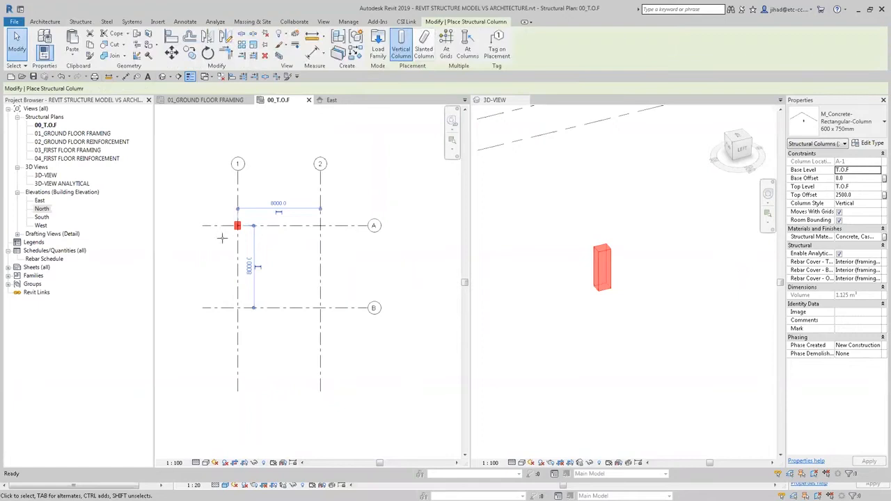
scroll(237, 252, up, 2)
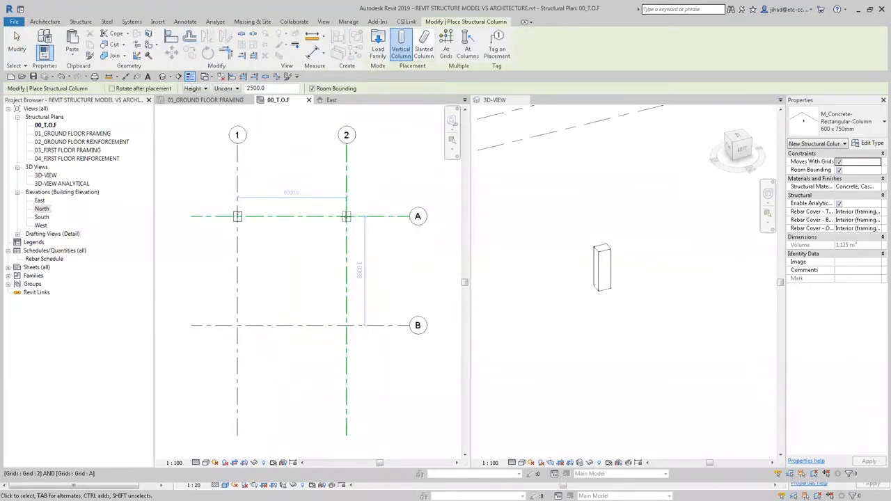
click(346, 217)
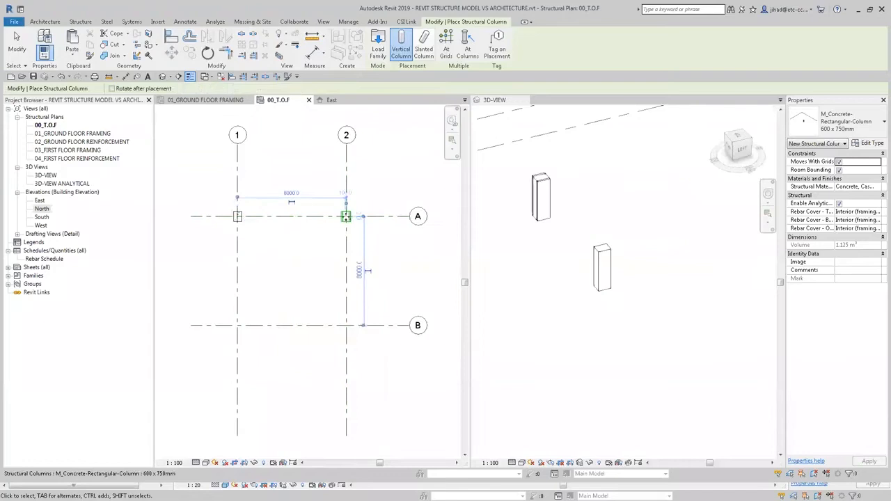
click(346, 325)
click(244, 325)
scroll(261, 185, down, 1)
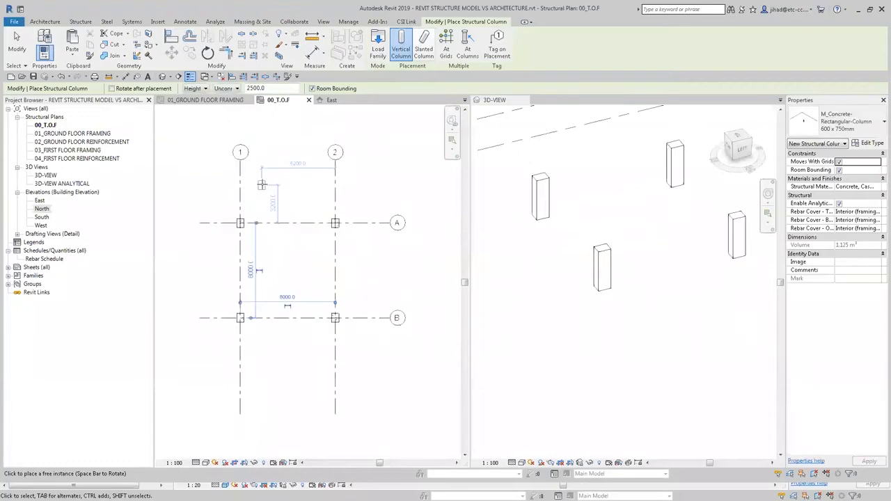
key(Escape)
key(Escape)
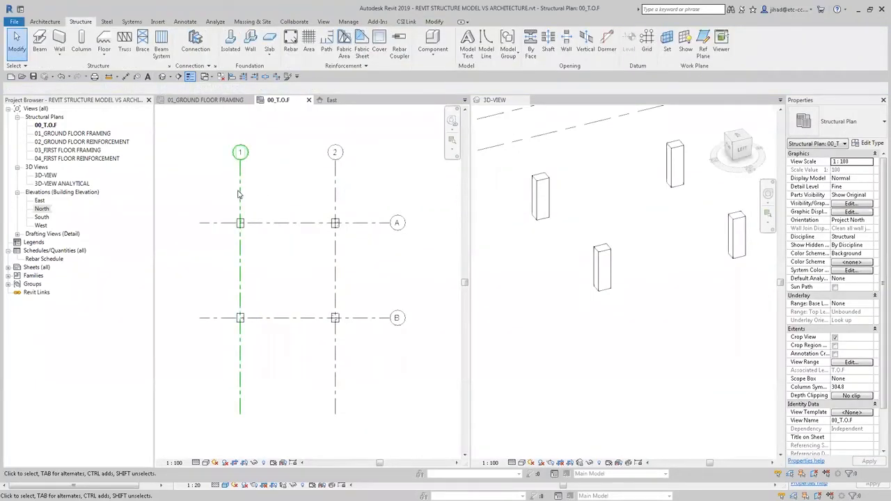
scroll(219, 181, down, 1)
middle_drag(203, 181, 225, 182)
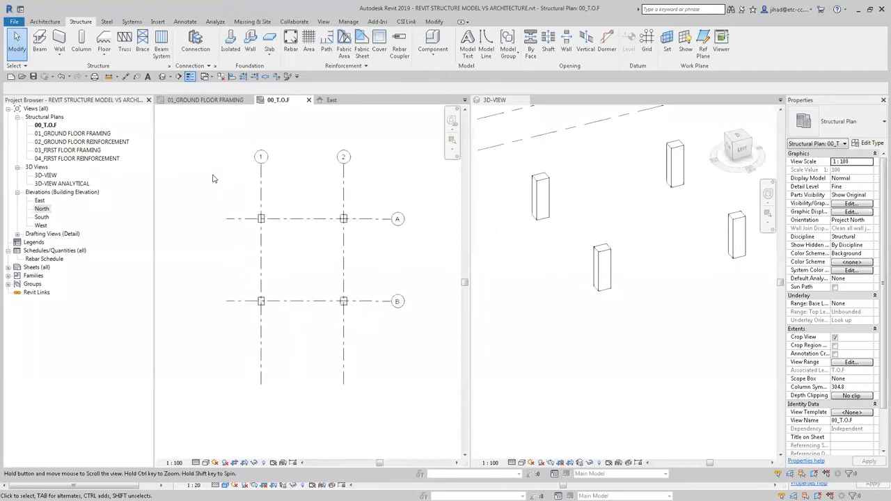
middle_drag(214, 179, 213, 179)
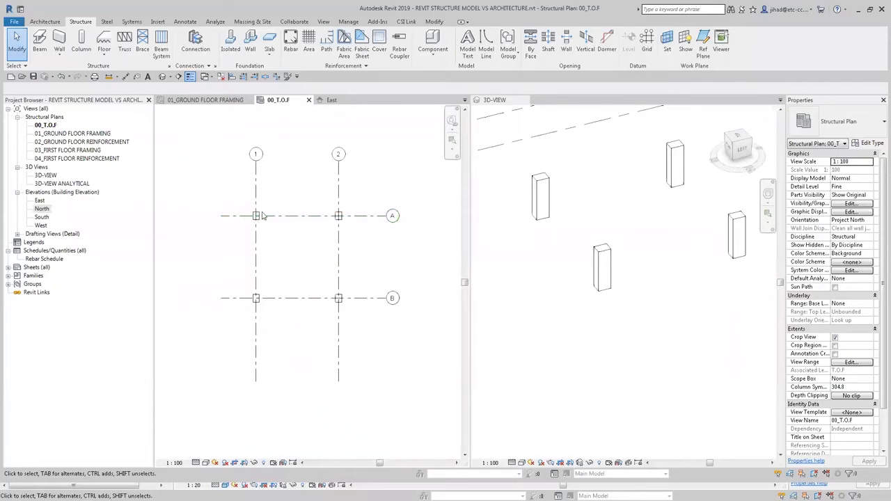
scroll(254, 208, down, 1)
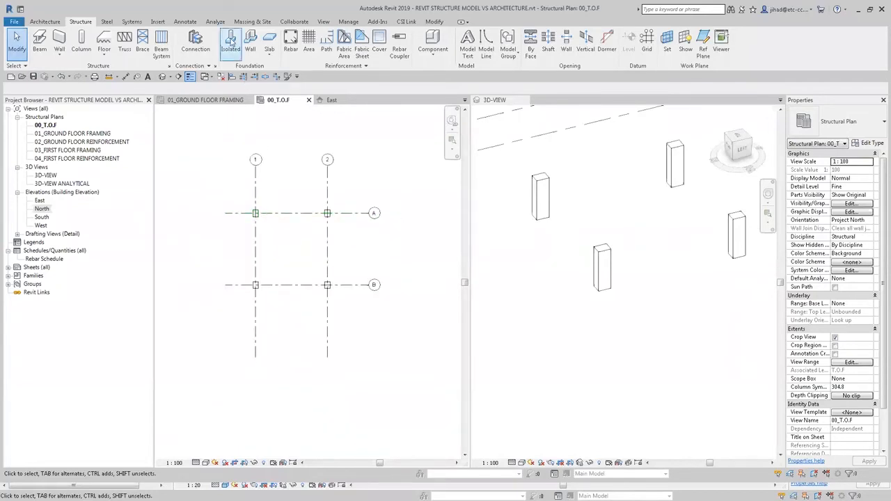
click(231, 42)
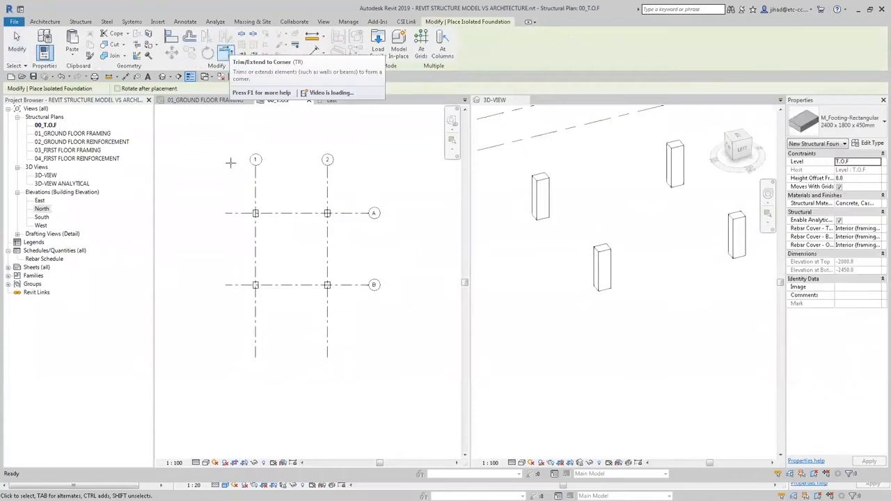
middle_drag(231, 169, 238, 185)
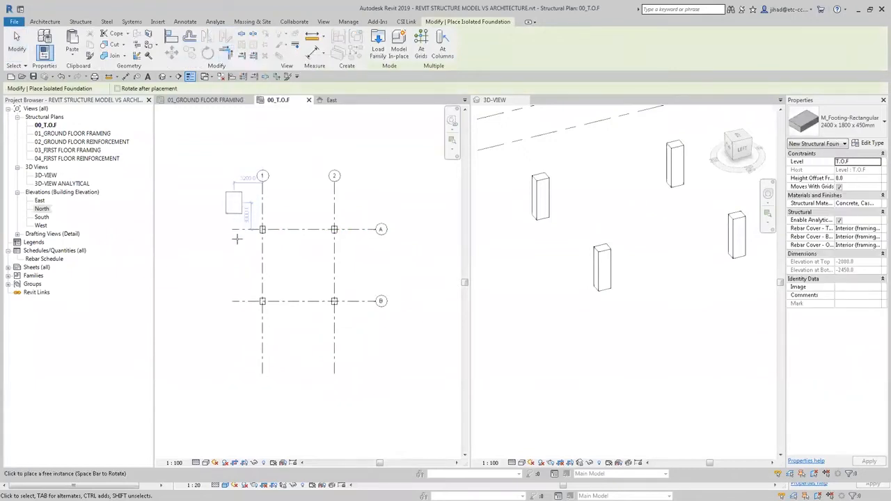
key(Escape)
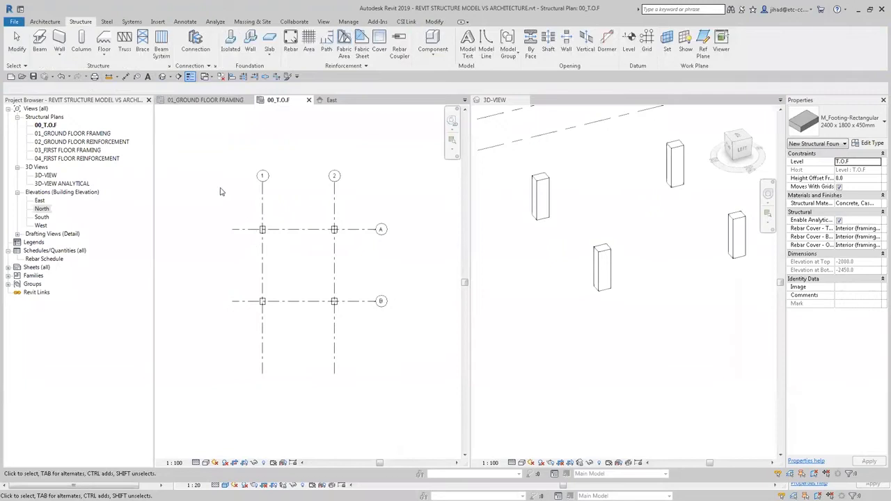
key(Escape)
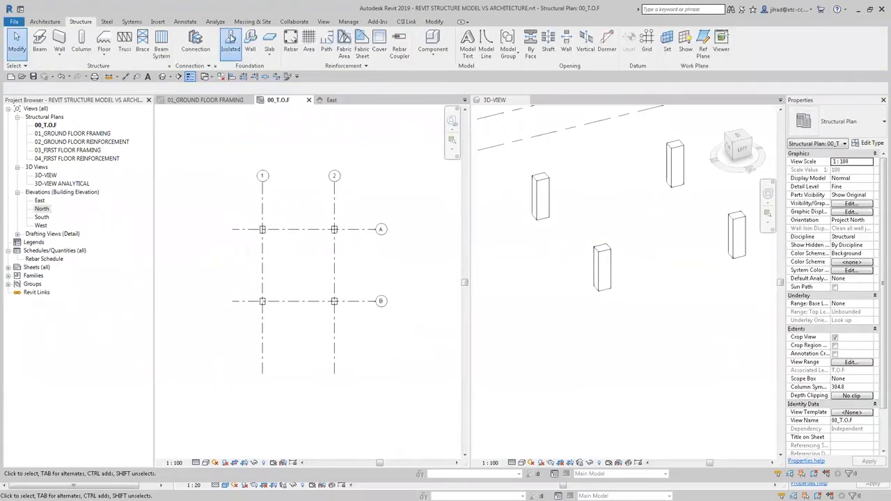
- Place 2400 x 1800 x 450mm M_Footing-Rectangular isolated foundations under all four columns at once using At Columns, and end the placement
click(231, 41)
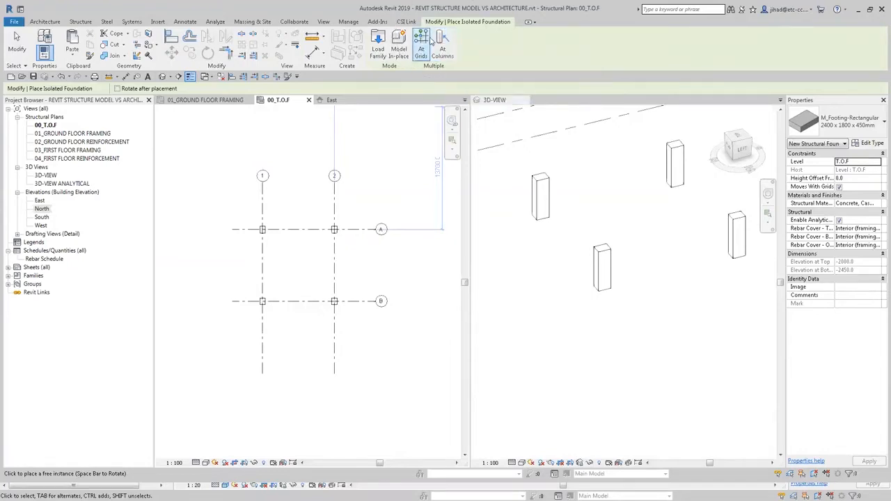
click(438, 43)
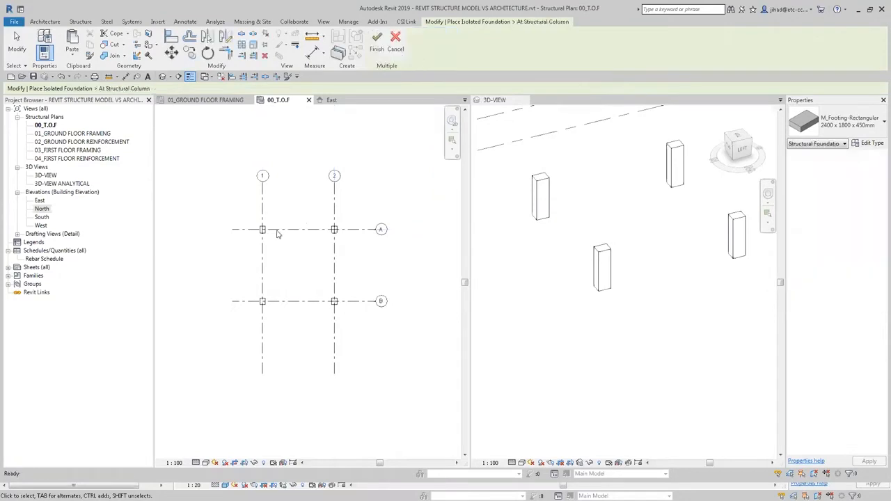
drag(249, 215, 364, 341)
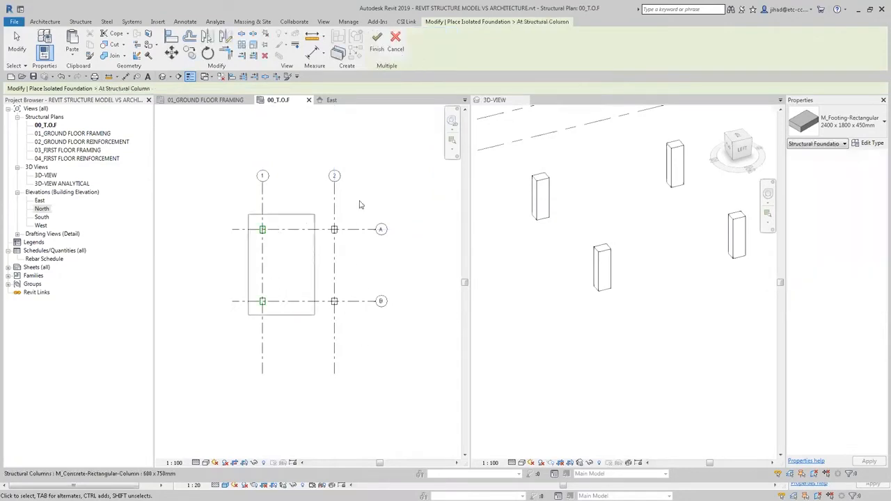
click(377, 43)
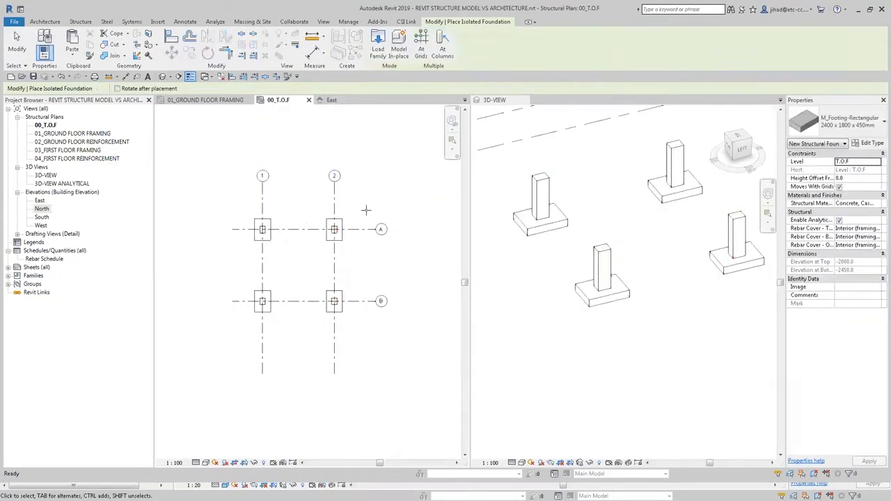
key(Escape)
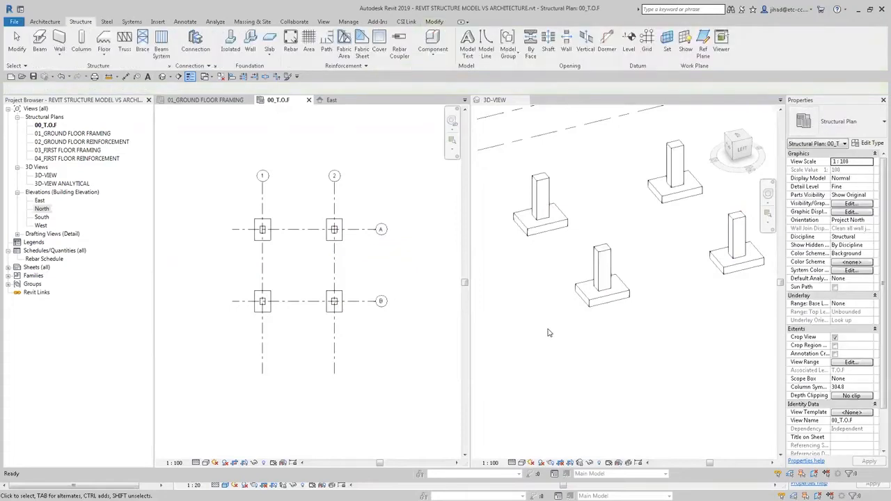
- Inspect the column footings in the 3D-VIEW and check the footing at grid A-2 in the 00_T.O.F plan
scroll(577, 223, down, 1)
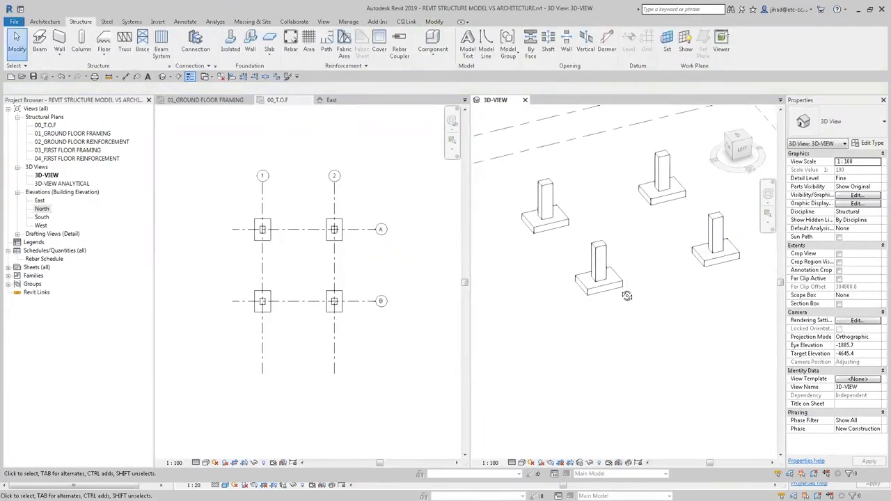
scroll(606, 286, down, 2)
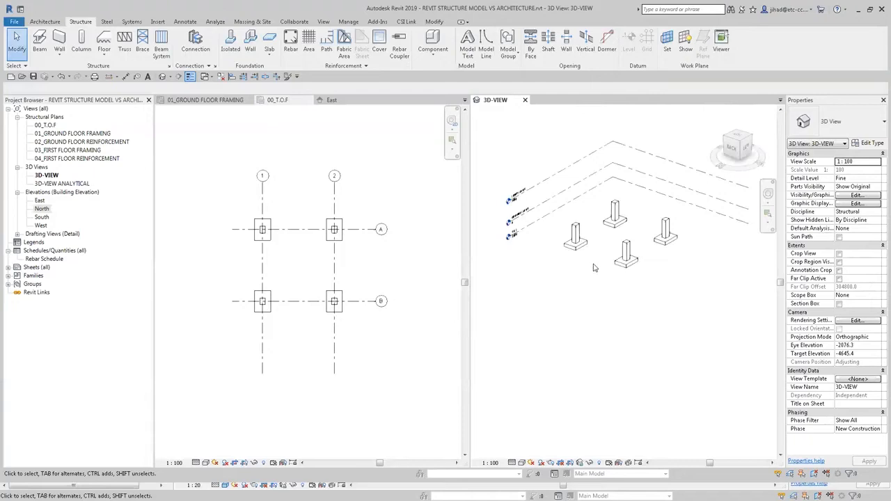
scroll(565, 265, up, 1)
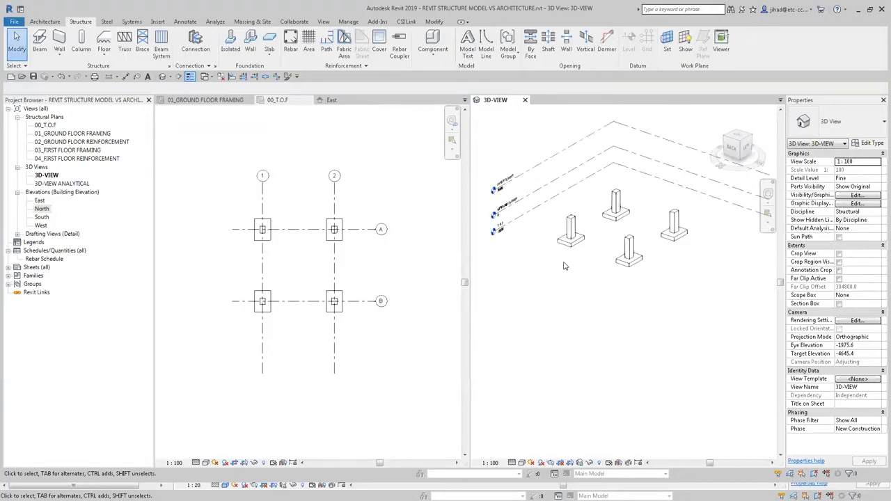
click(366, 256)
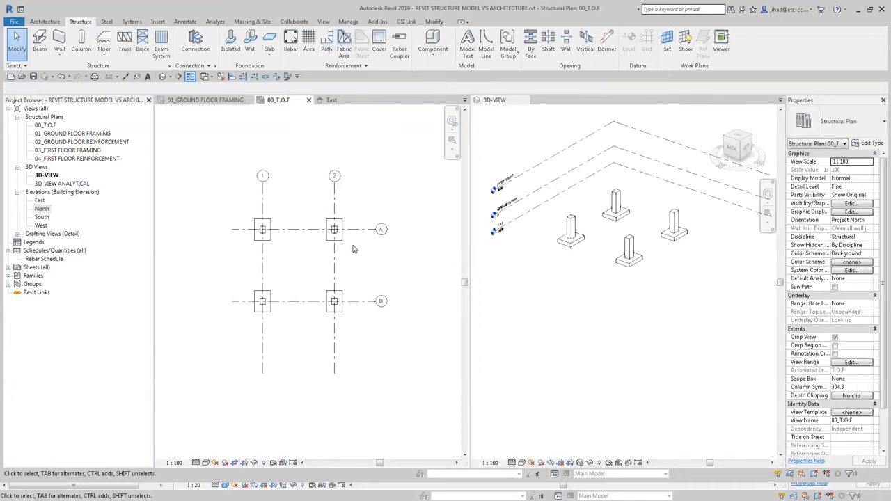
click(314, 202)
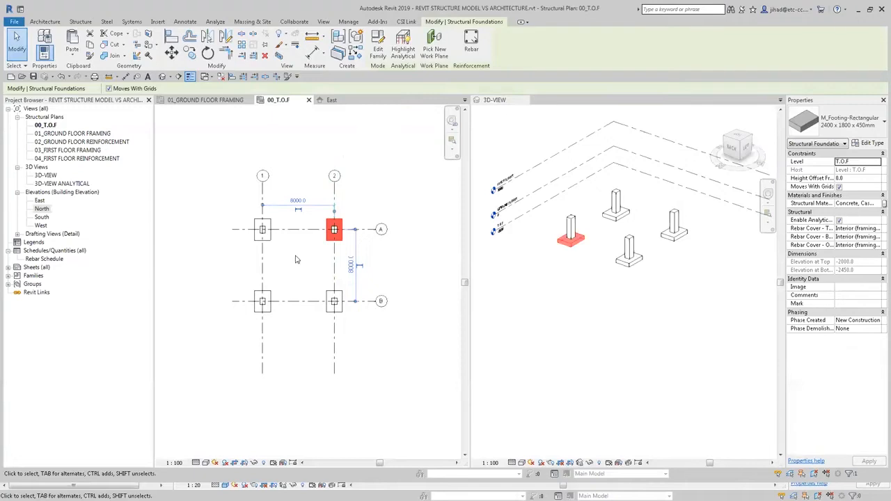
click(292, 185)
scroll(292, 185, down, 1)
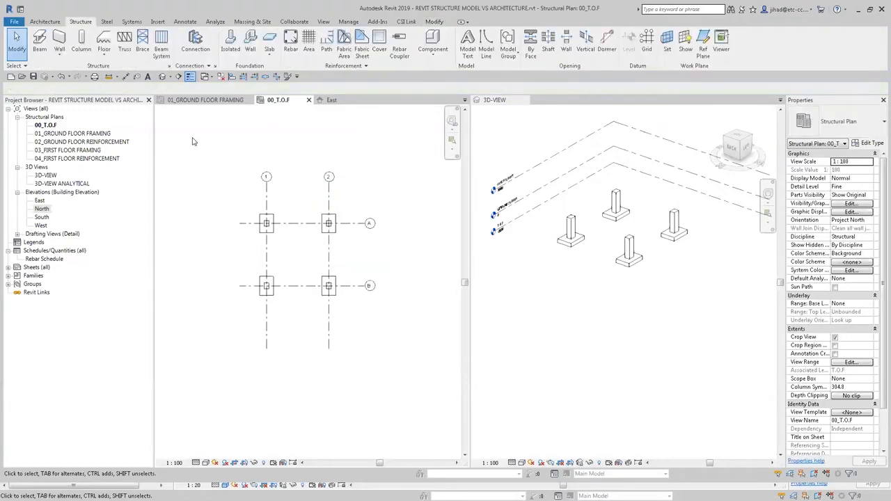
- Look at the columns in the 01_GROUND FLOOR FRAMING plan and open the East elevation
double_click(72, 134)
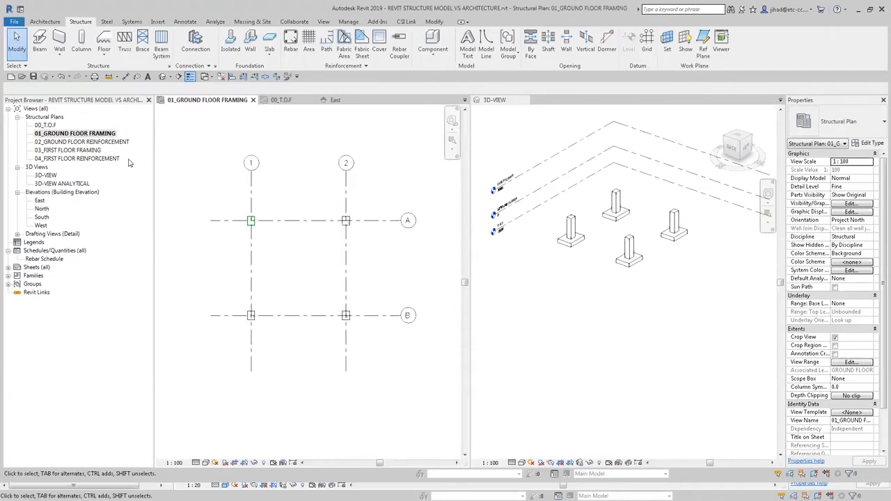
click(51, 126)
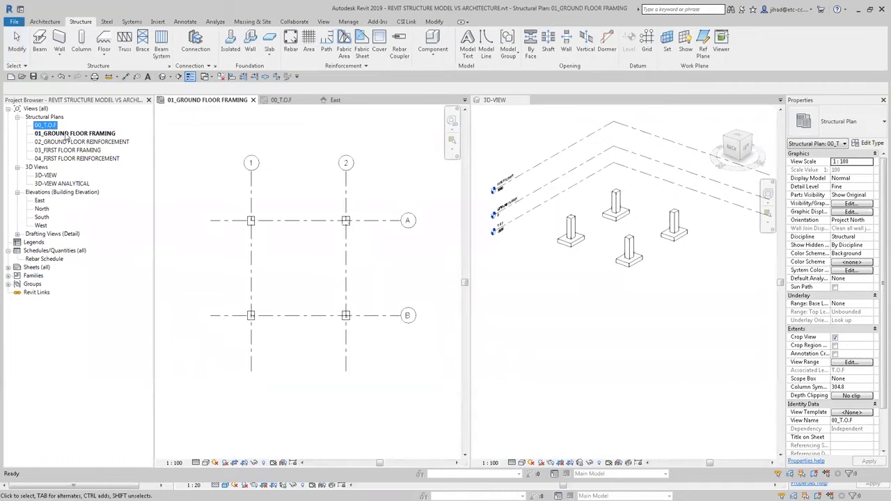
double_click(41, 201)
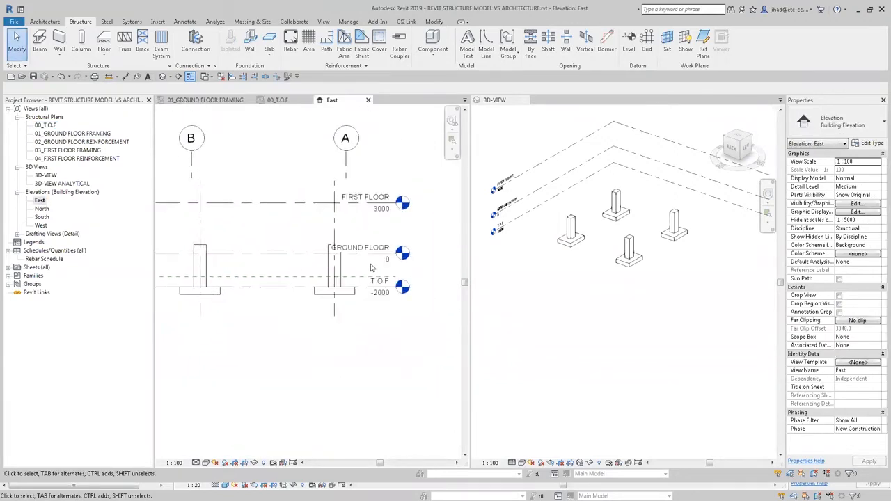
- Extend the aligned FIRST FLOOR, GROUND FLOOR and T.O.F level lines farther outward beyond grid A in the East elevation
scroll(372, 266, up, 2)
middle_drag(372, 266, 329, 259)
click(347, 242)
scroll(247, 258, down, 3)
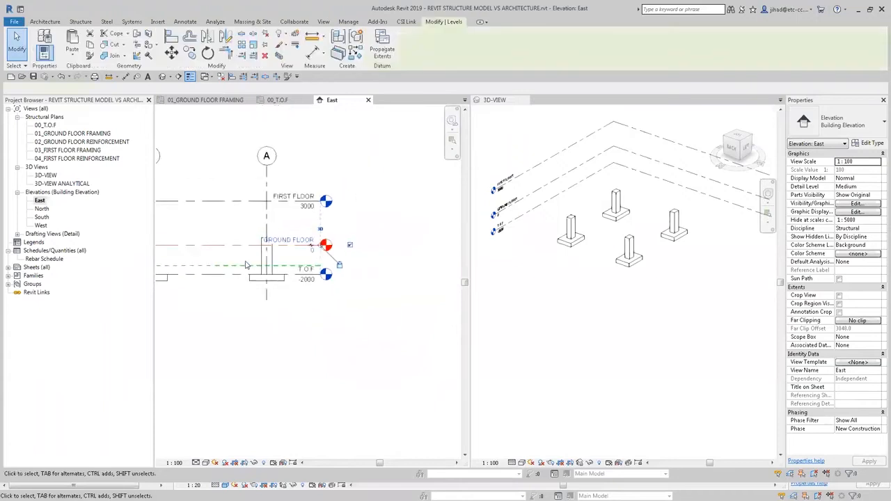
click(313, 252)
drag(312, 245, 408, 245)
click(374, 304)
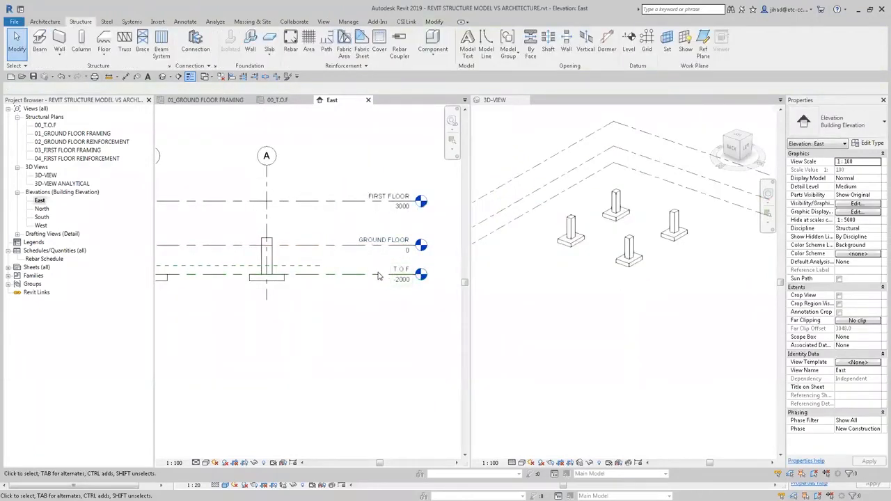
click(378, 201)
click(374, 174)
scroll(375, 174, down, 2)
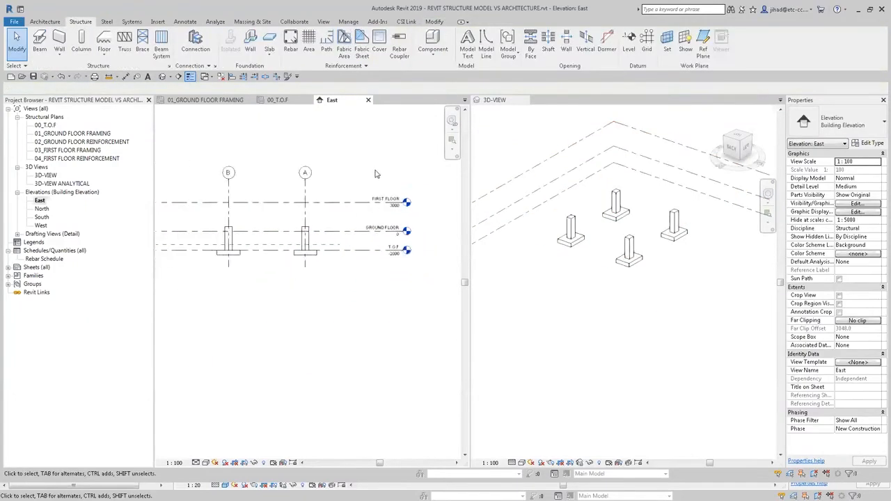
scroll(374, 176, down, 2)
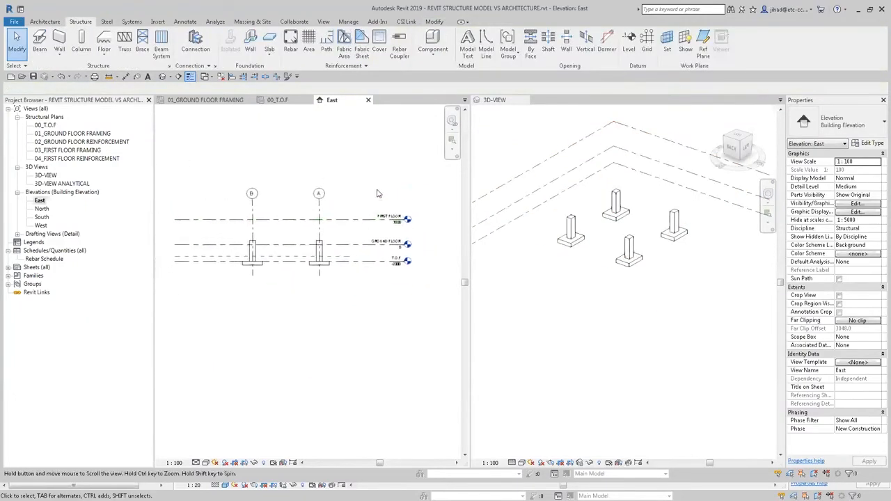
- Select all four 600 x 750mm concrete columns in the 01_GROUND FLOOR FRAMING plan
click(224, 101)
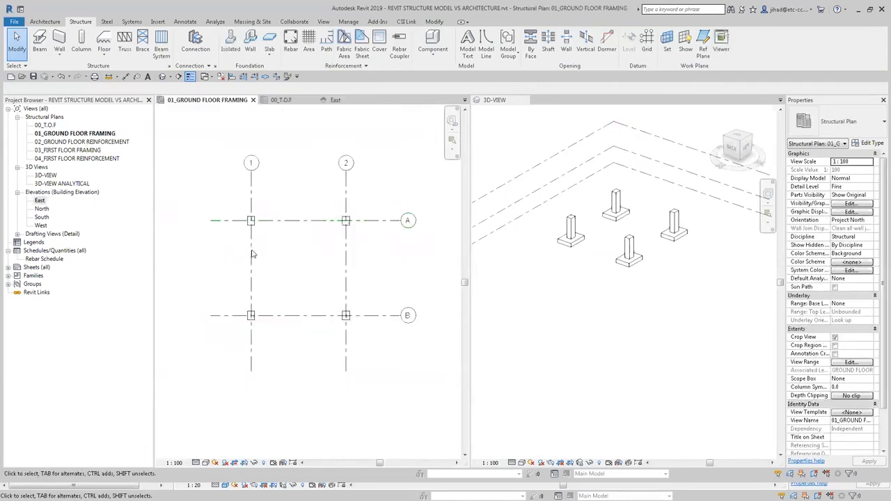
scroll(218, 229, down, 1)
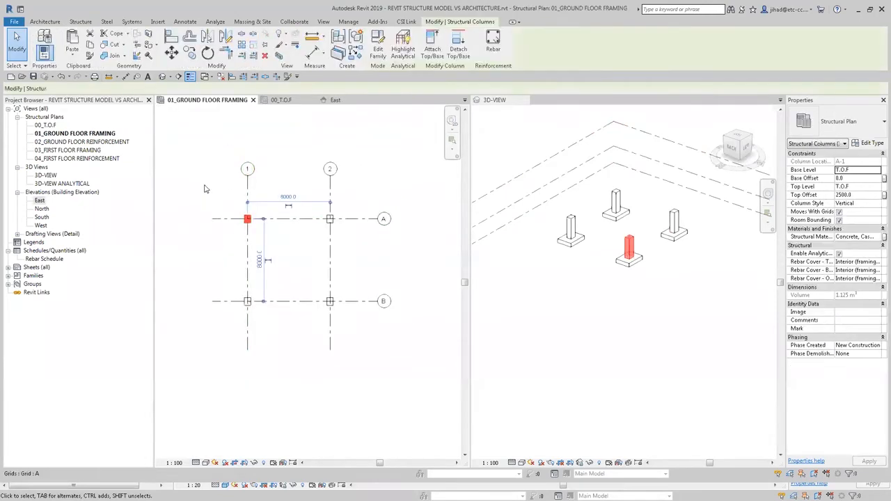
scroll(202, 175, down, 1)
drag(234, 201, 285, 318)
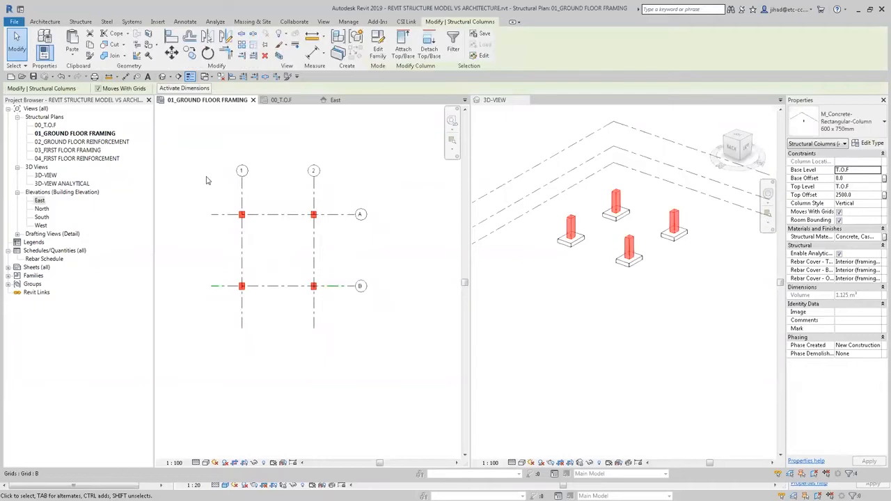
- Select the four foundation columns and set their top level to GROUND FLOOR with a top offset of 0
click(206, 180)
drag(228, 200, 328, 306)
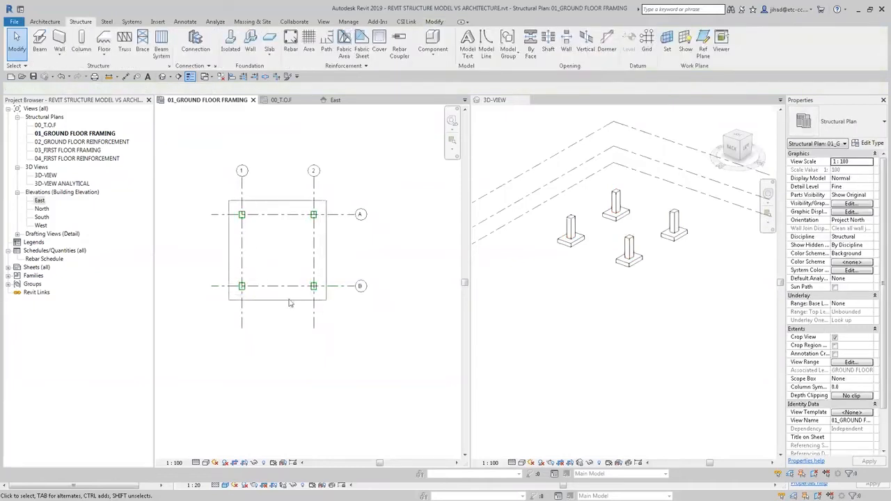
middle_drag(227, 197, 218, 186)
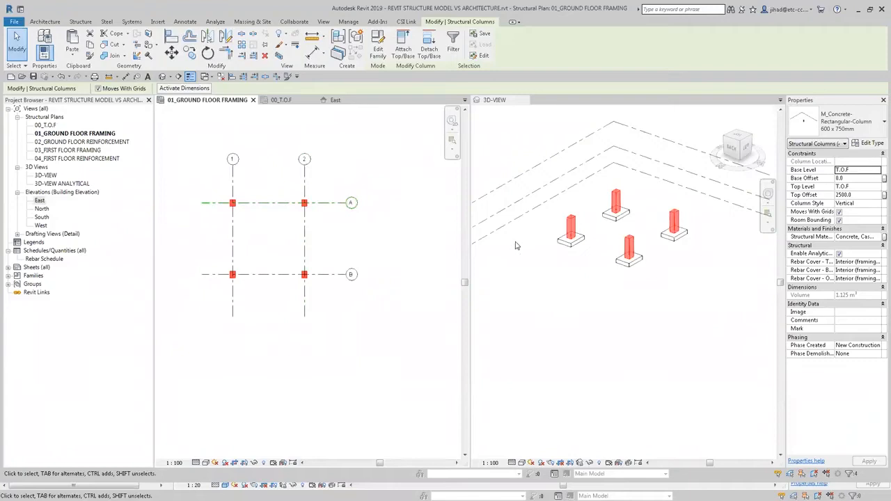
click(863, 188)
click(877, 188)
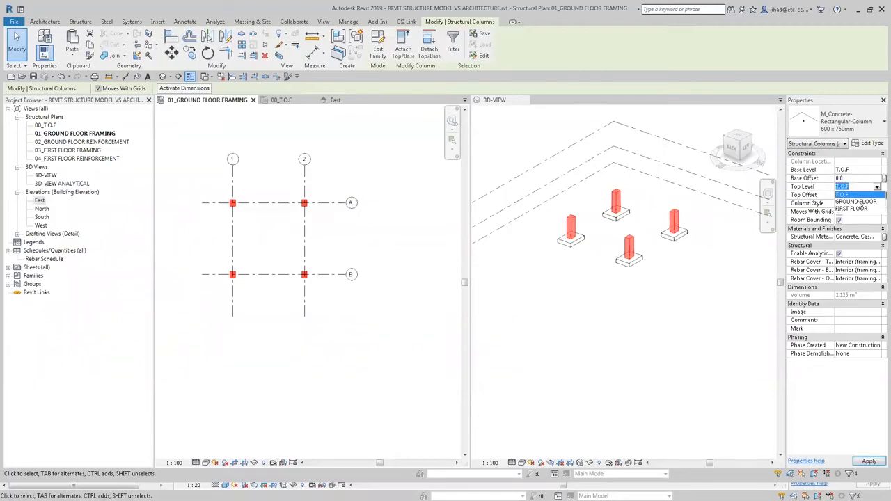
click(861, 202)
click(858, 195)
text(0)
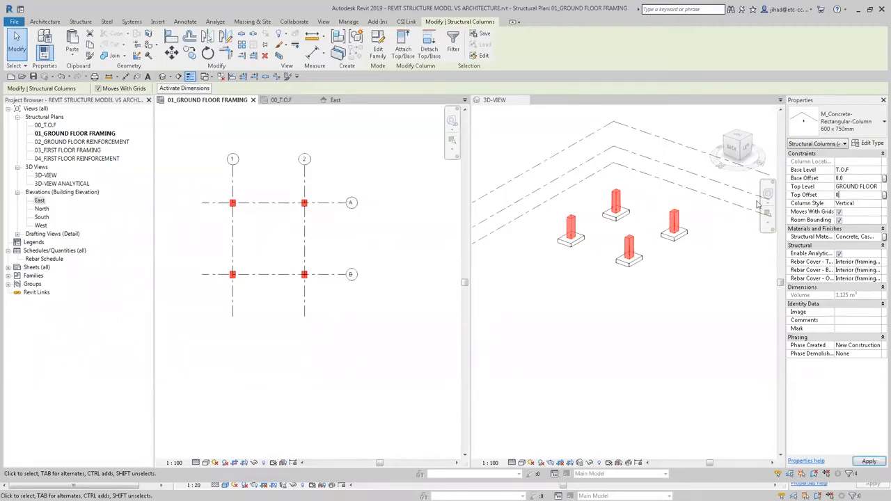
click(569, 281)
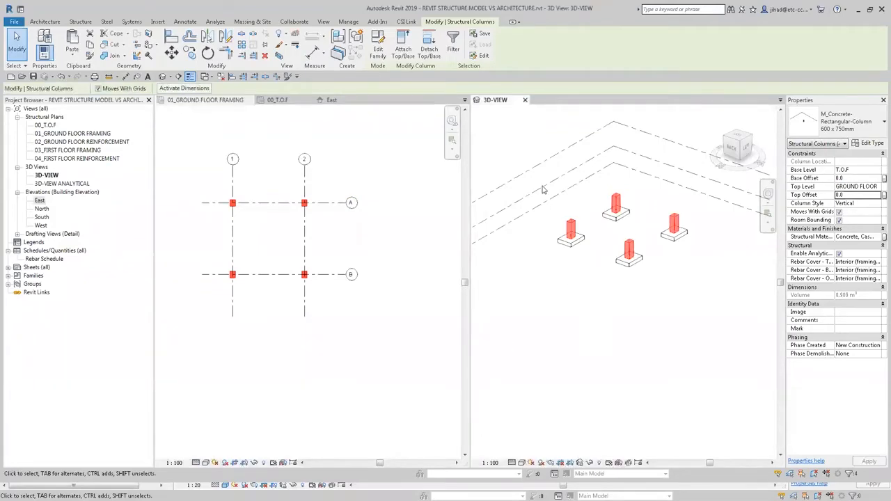
click(589, 243)
- Create a structural Generic 300mm floor on GROUND FLOOR with an 8600 by 8750 rectangular boundary around the outer corners of the four columns
drag(605, 266, 339, 248)
click(331, 231)
click(238, 103)
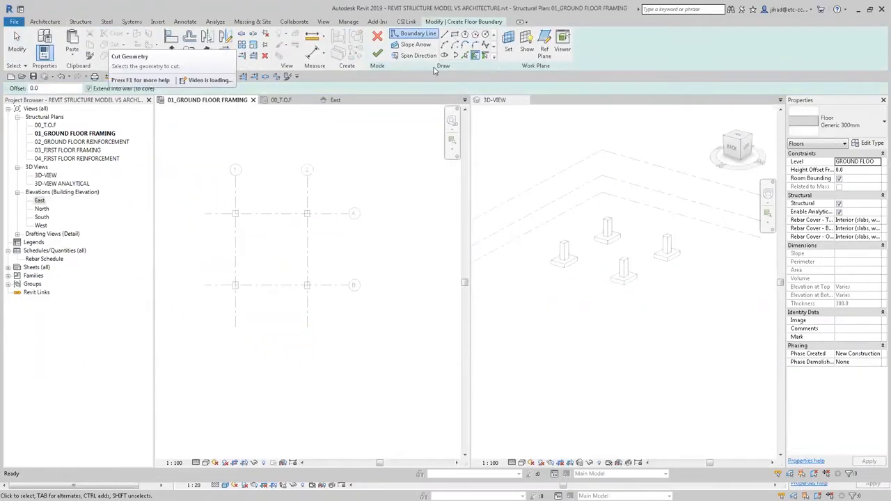
key(r)
key(c)
scroll(229, 195, up, 2)
click(229, 200)
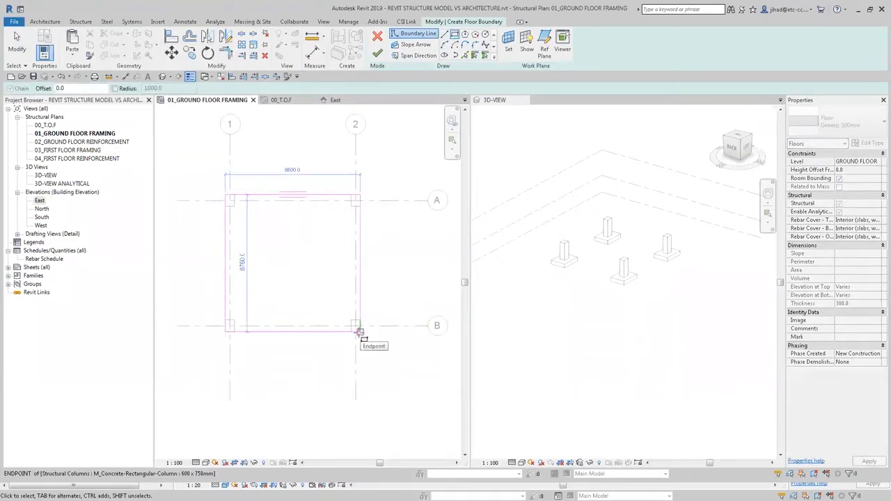
click(358, 331)
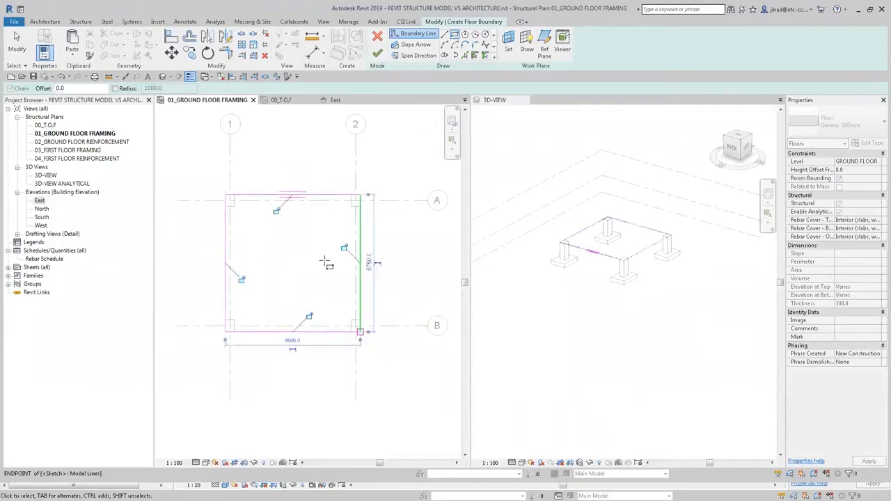
click(377, 54)
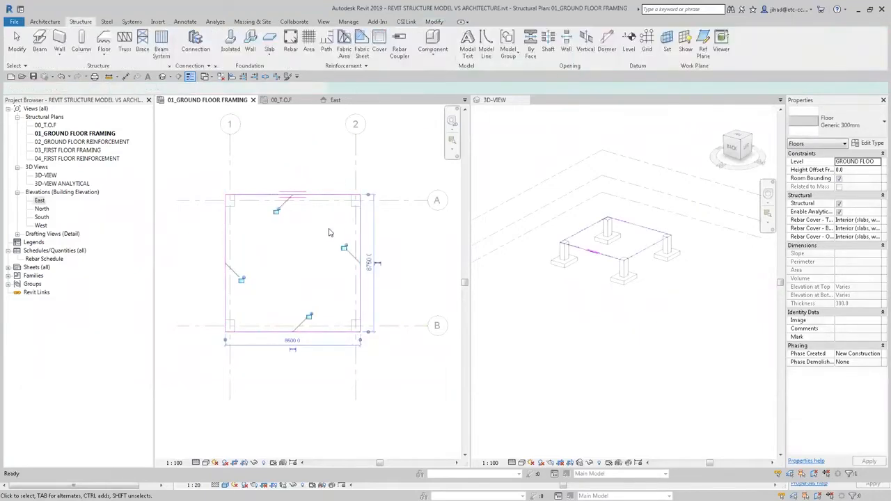
- Delete the span direction symbol from the new slab in the ground floor framing plan
middle_drag(320, 251, 335, 239)
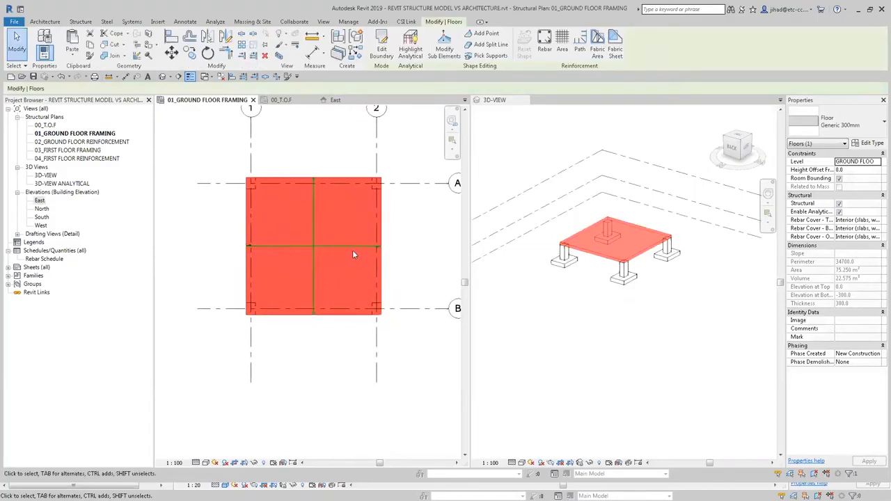
click(352, 248)
middle_drag(402, 257, 368, 265)
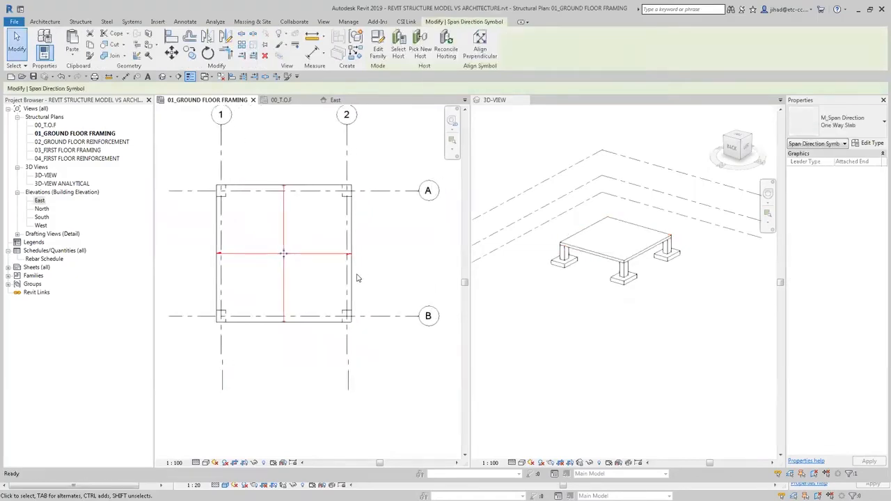
key(Delete)
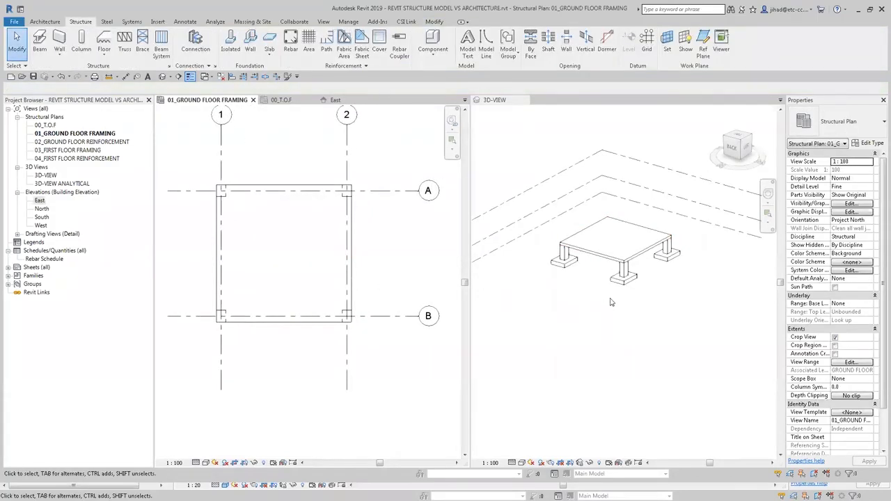
- Select the ground floor slab in the 3D view and examine the available floor types
click(630, 240)
shift+middle_drag(613, 281, 595, 287)
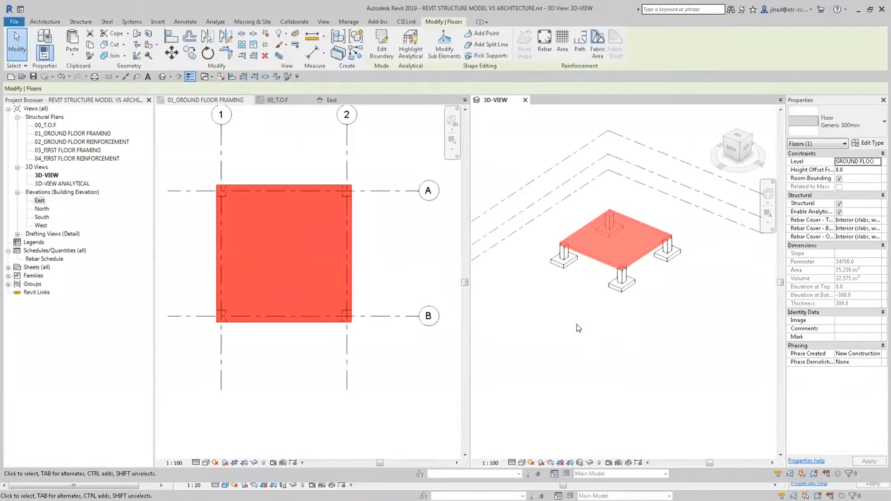
shift+middle_drag(557, 150, 589, 200)
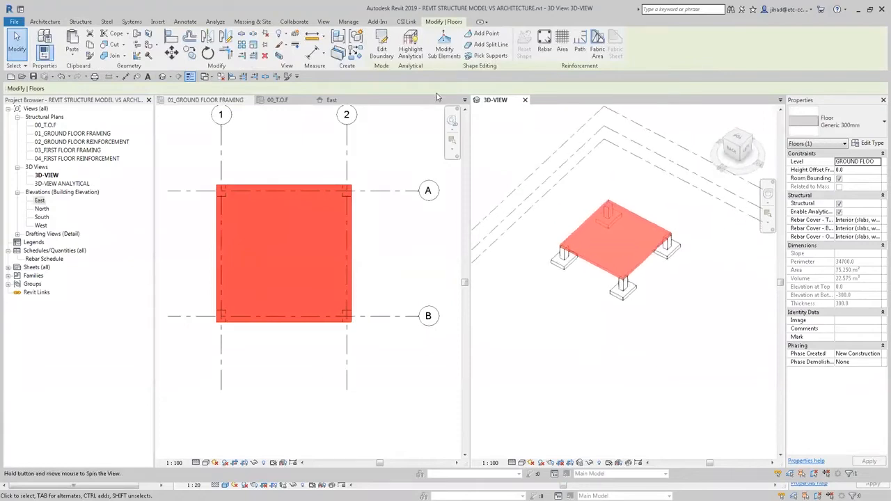
click(383, 53)
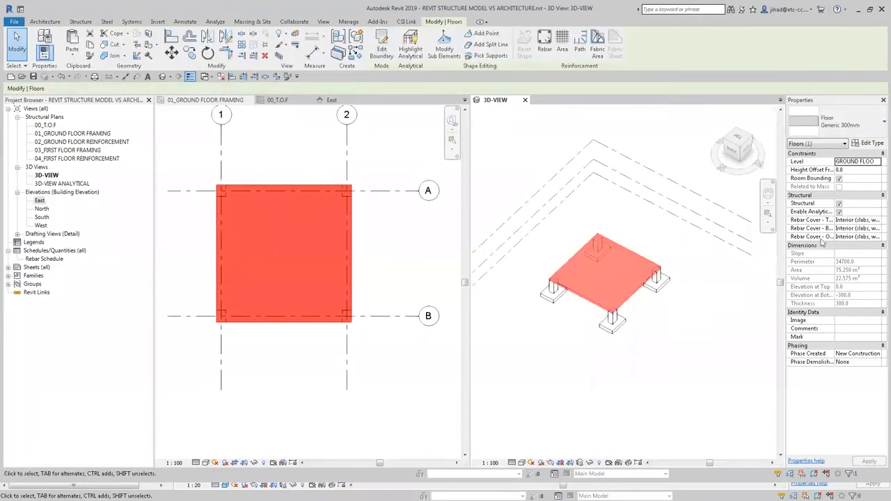
click(836, 122)
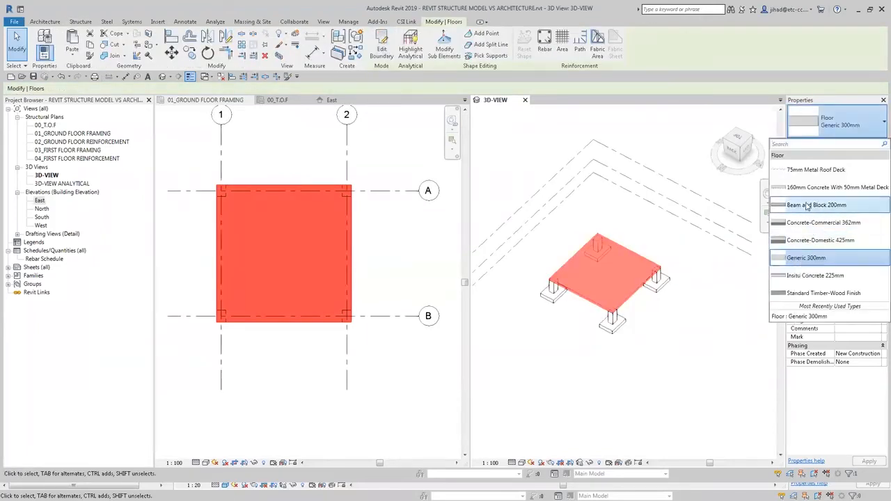
click(566, 235)
- Place 600 x 750mm concrete columns with an unconnected height of 2500 at the four grid intersections of the ground floor plan
click(326, 200)
scroll(324, 198, down, 2)
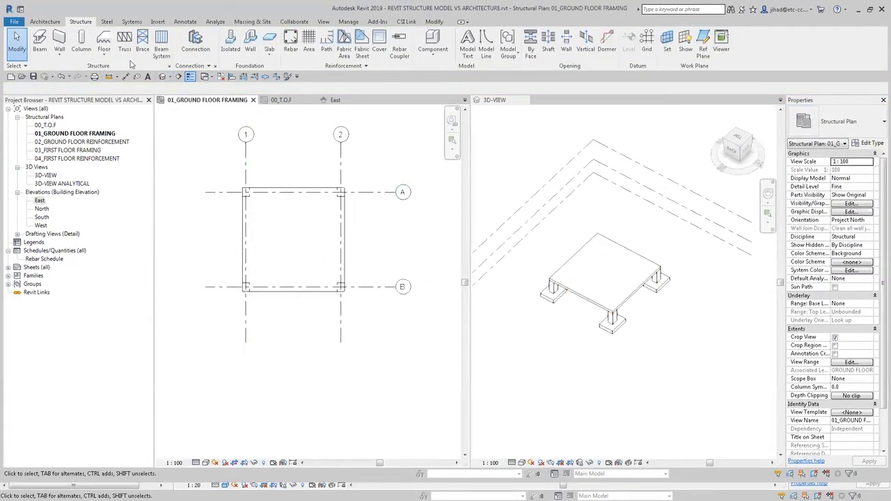
click(81, 42)
scroll(246, 192, up, 1)
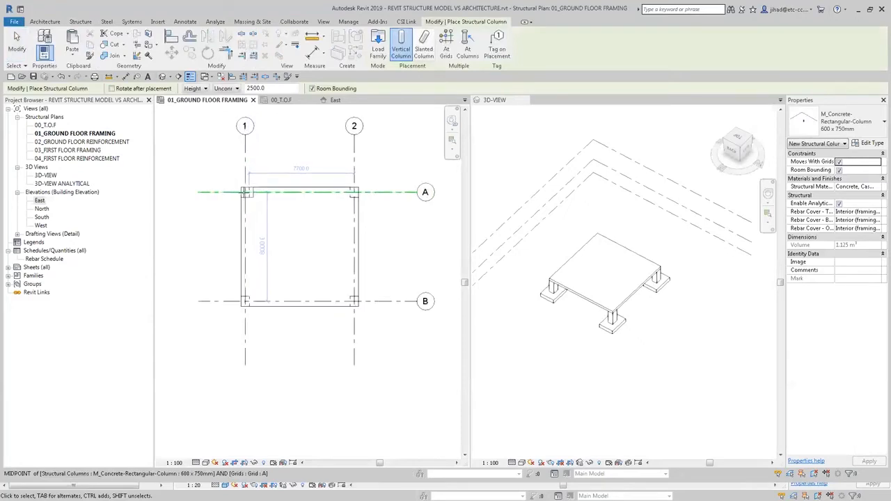
scroll(246, 193, up, 2)
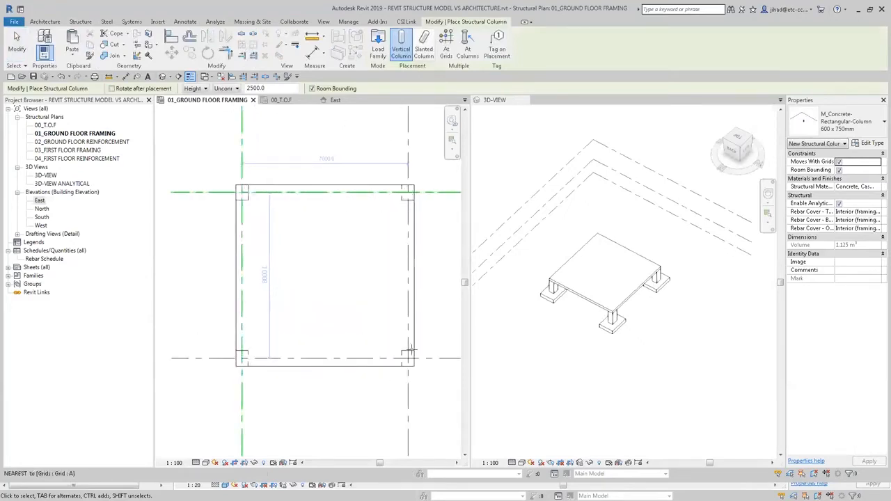
click(408, 360)
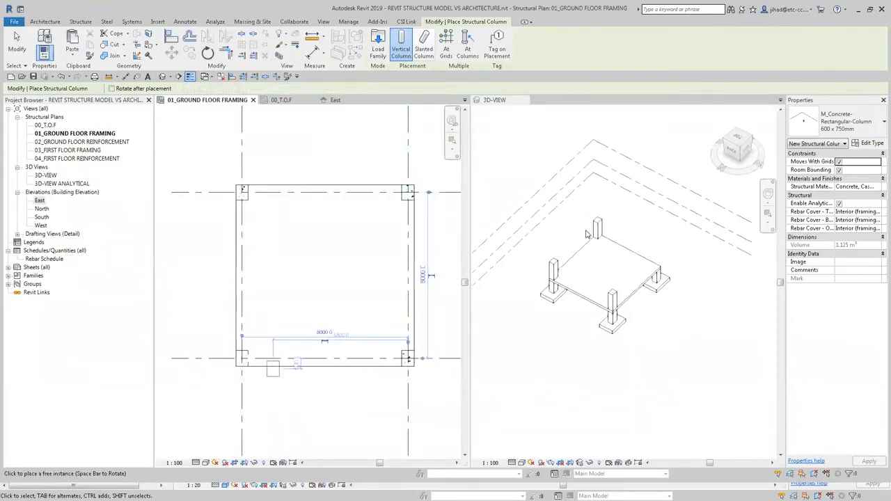
key(Escape)
key(Escape)
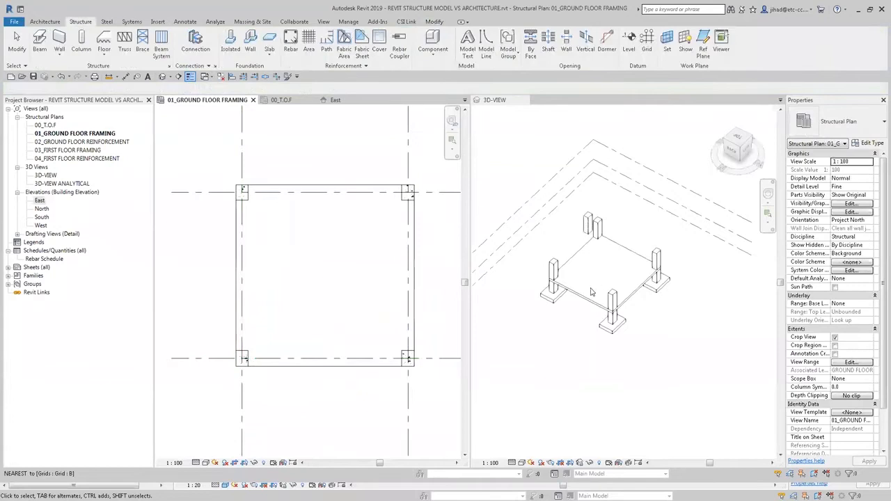
click(591, 293)
scroll(579, 275, down, 2)
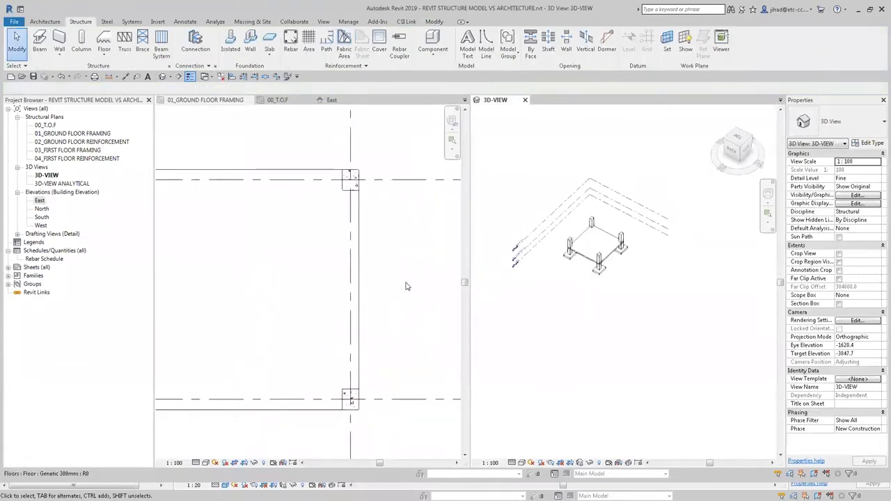
- Check the North elevation and return to the 01_GROUND FLOOR FRAMING plan
click(215, 237)
click(42, 209)
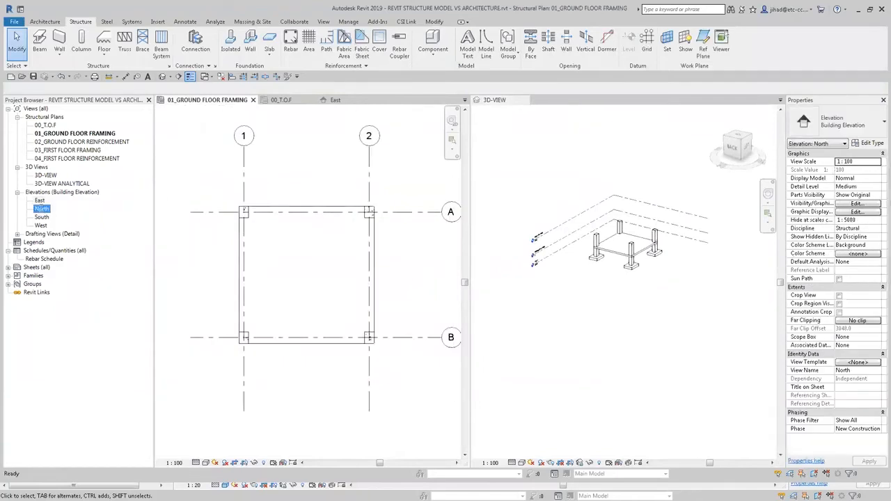
double_click(43, 209)
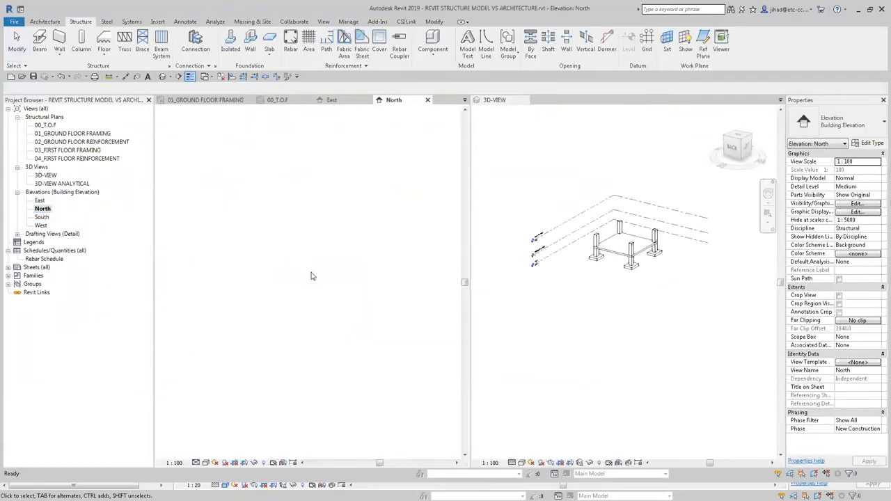
double_click(59, 134)
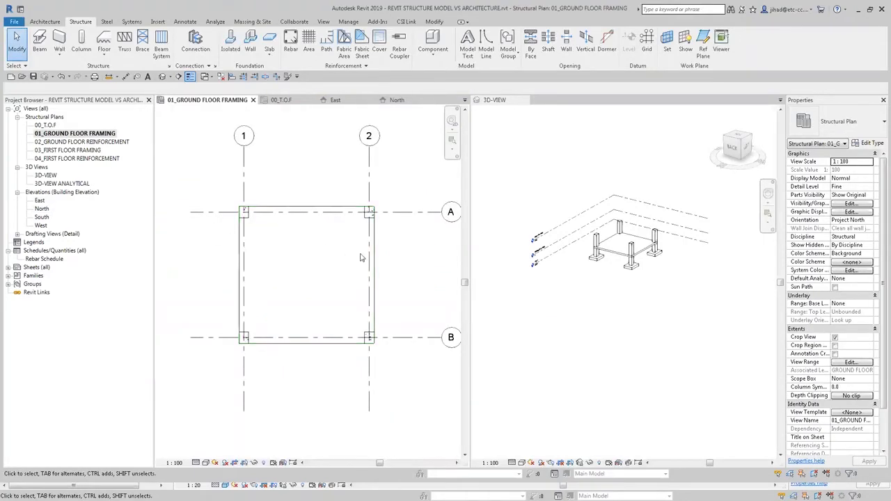
- Show the 03_FIRST FLOOR FRAMING plan and paste a copy of the ground floor slab aligned to the FIRST FLOOR level
double_click(68, 151)
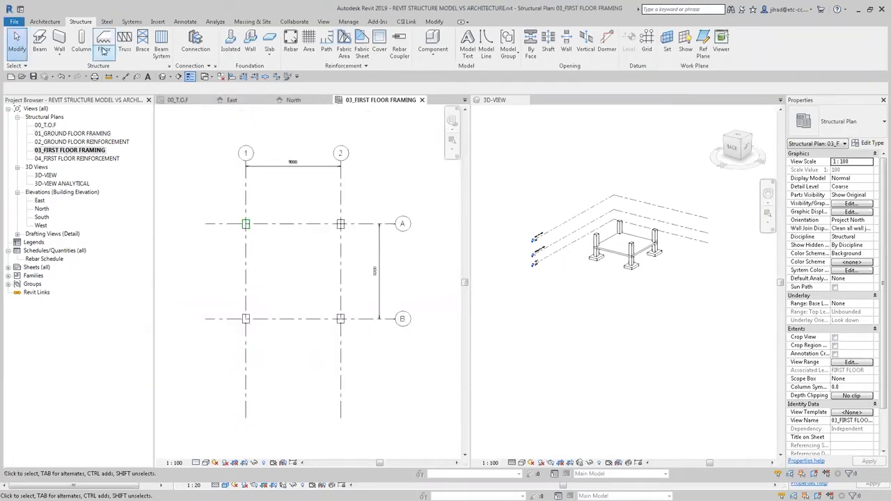
click(599, 320)
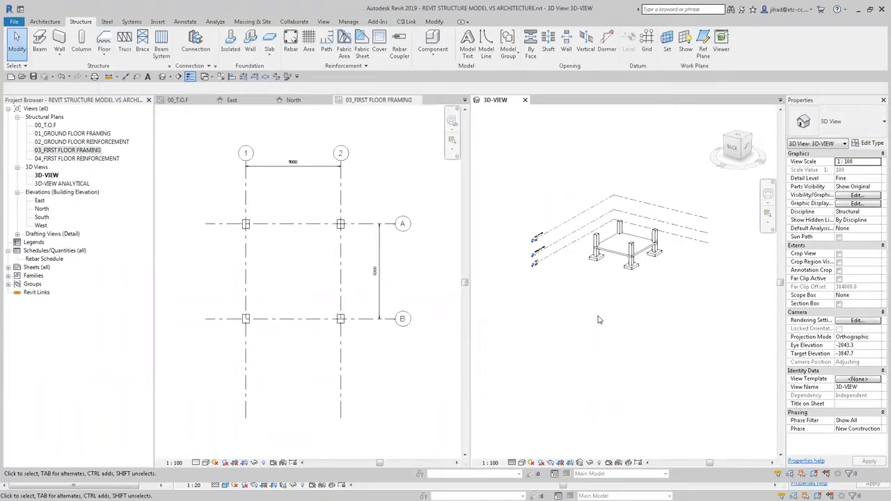
scroll(613, 268, up, 1)
click(614, 256)
middle_drag(623, 298, 607, 365)
scroll(613, 340, up, 2)
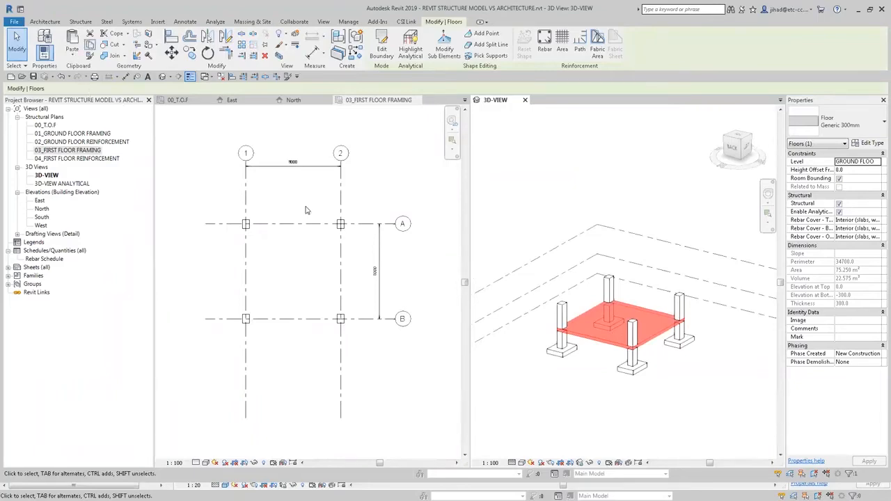
click(72, 50)
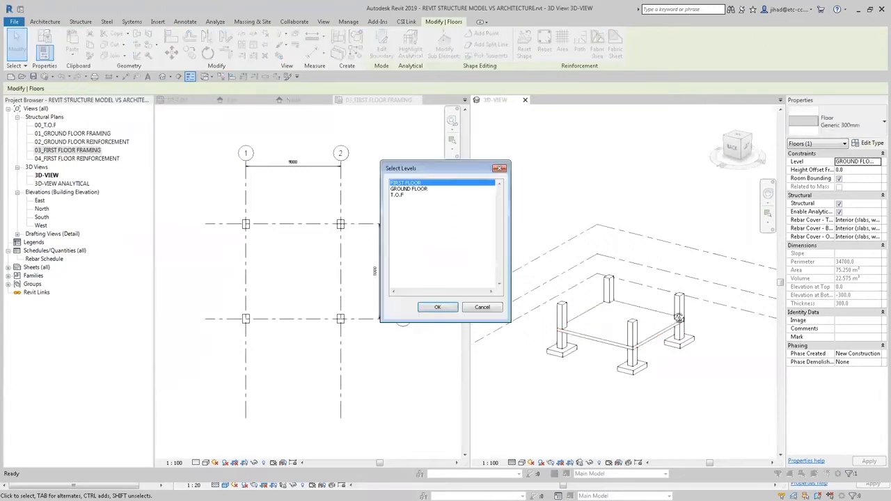
key(Return)
key(Escape)
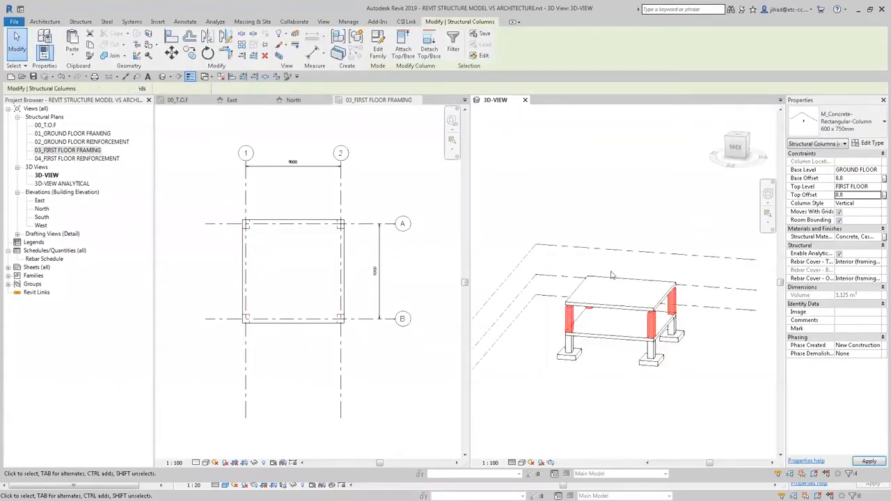
- Apply FIRST FLOOR as the top level of the four upper columns with a top offset of 0
click(551, 341)
shift+middle_drag(572, 354, 600, 352)
- Show the 01_GROUND FLOOR FRAMING plan and draw a short building section across grid 1, just below the column on grid A
click(240, 184)
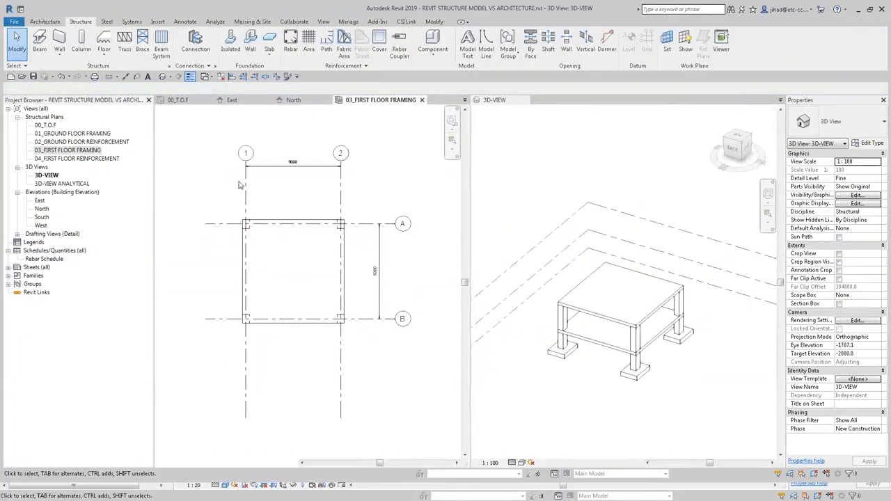
click(157, 196)
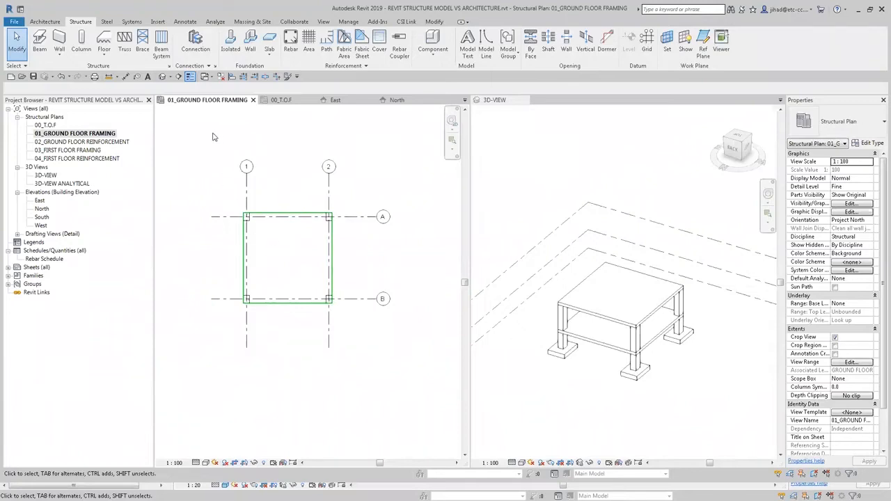
click(179, 77)
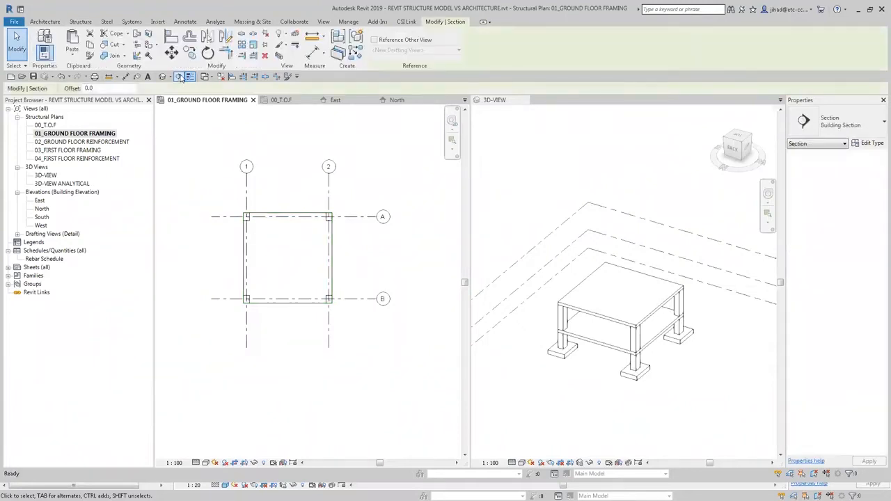
scroll(234, 222, up, 2)
click(224, 221)
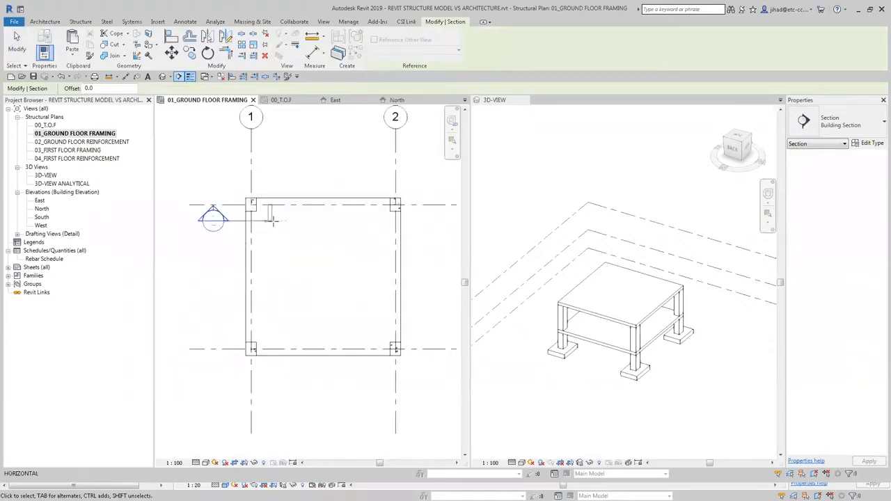
key(Escape)
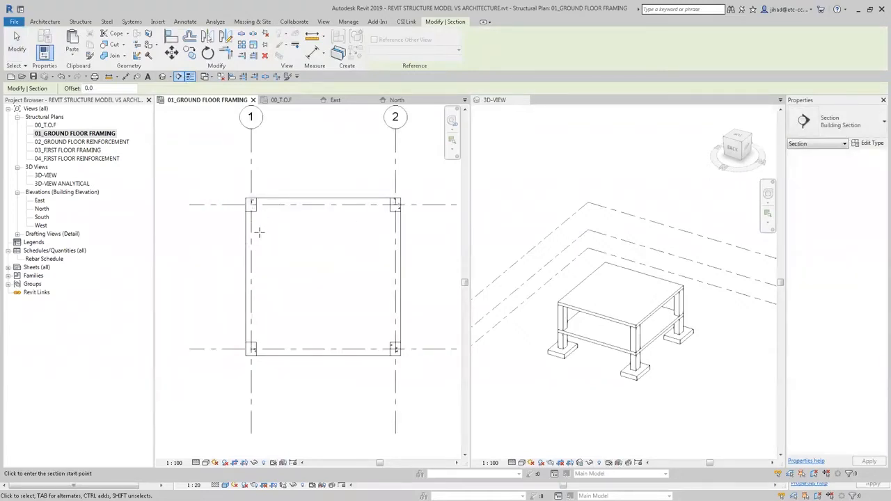
click(218, 223)
click(275, 221)
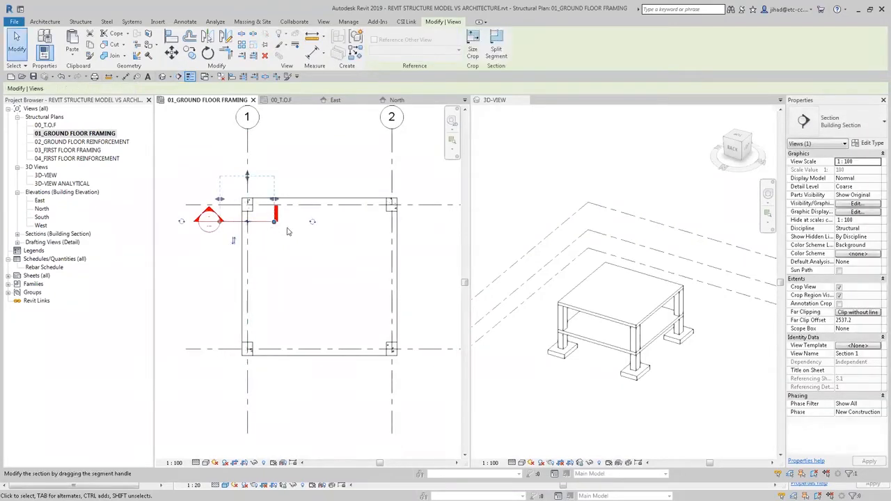
key(Escape)
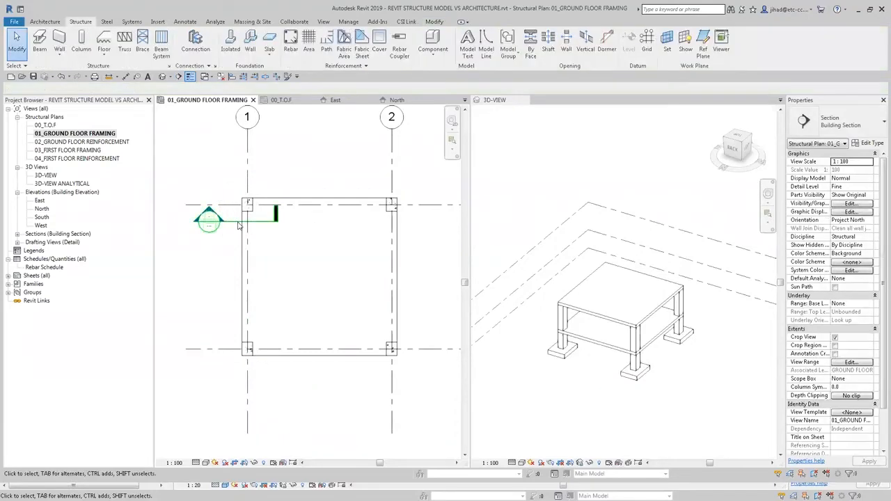
click(222, 213)
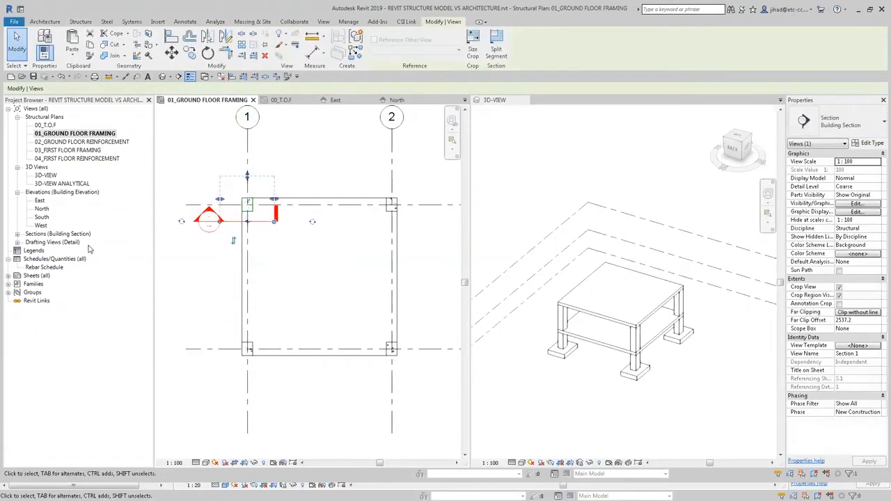
key(Escape)
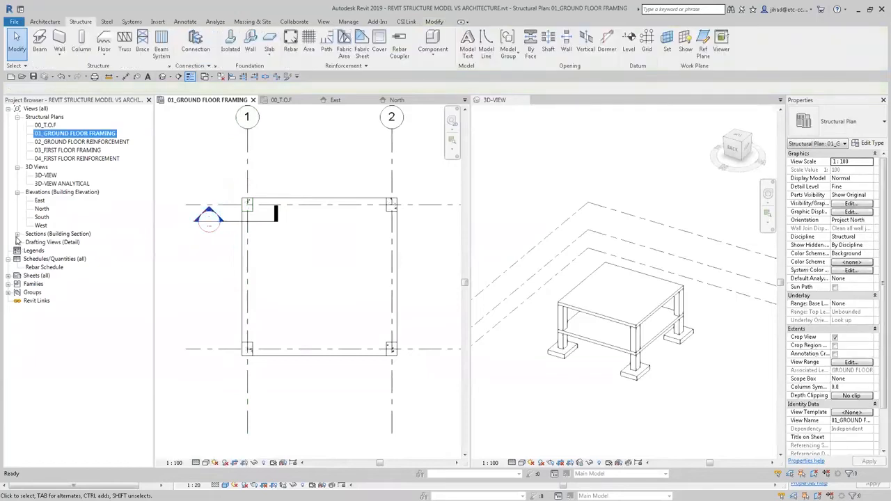
- Open the Section 1 view and set its scale to 1:25
click(17, 234)
click(45, 243)
double_click(46, 242)
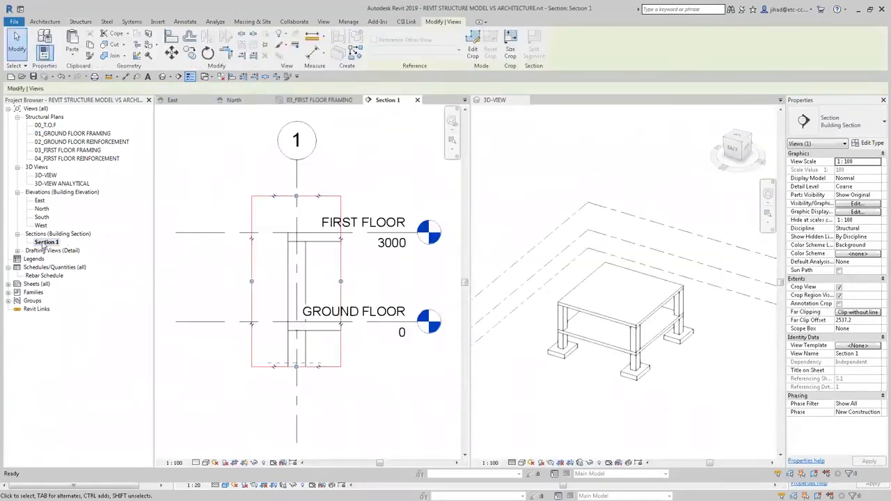
scroll(205, 195, down, 5)
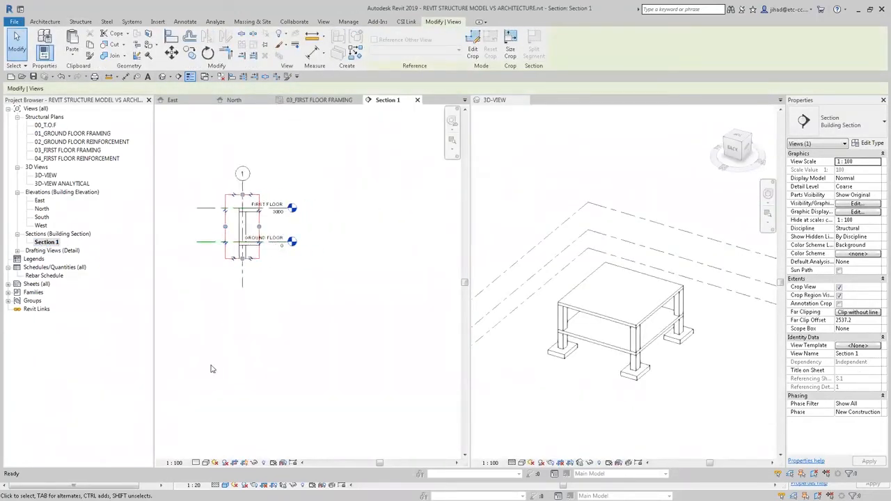
click(174, 463)
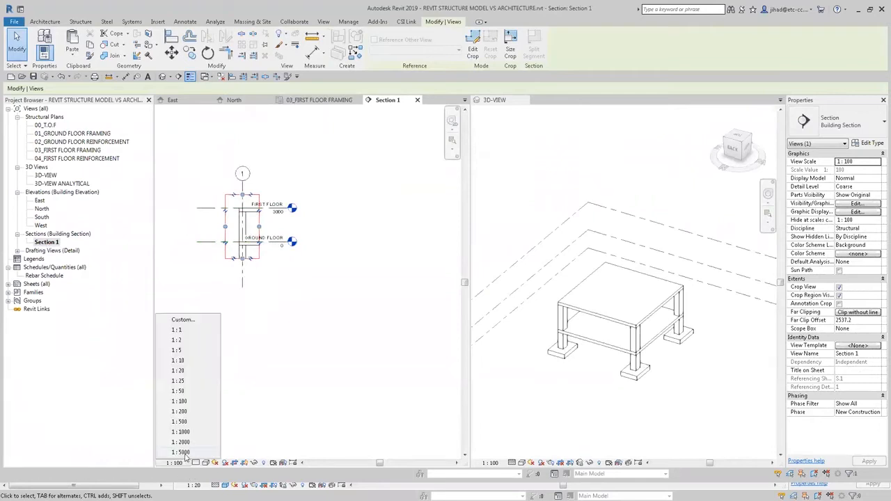
click(179, 381)
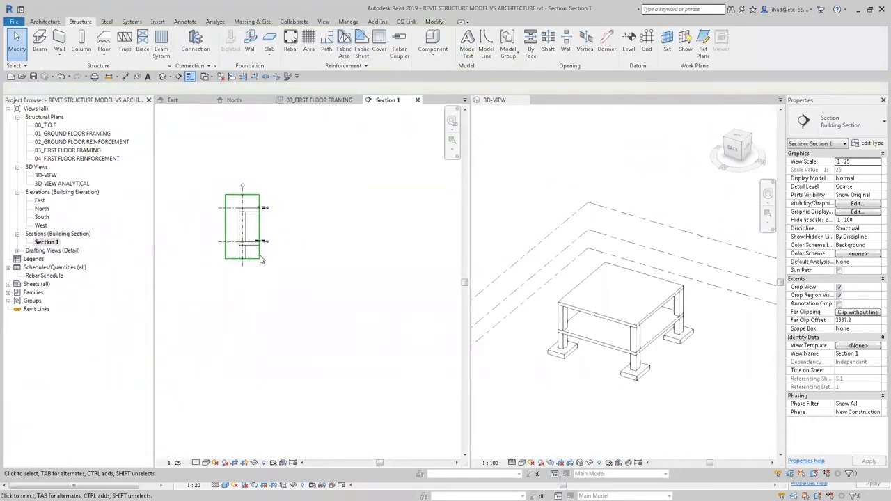
- Enlarge the crop region of Section 1 sideways and downwards to include the foundation and more of both slabs
drag(260, 228, 288, 225)
drag(257, 259, 251, 294)
scroll(233, 251, up, 1)
scroll(235, 254, up, 1)
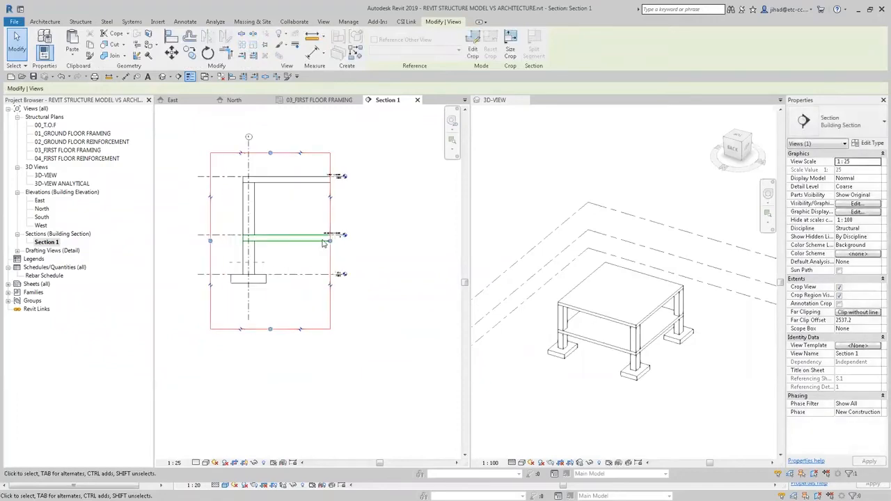
key(Escape)
scroll(227, 224, up, 1)
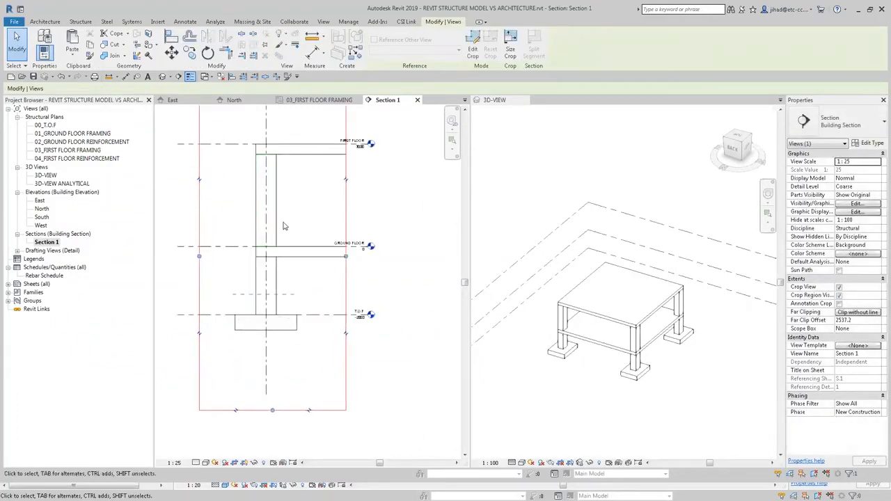
scroll(303, 221, up, 4)
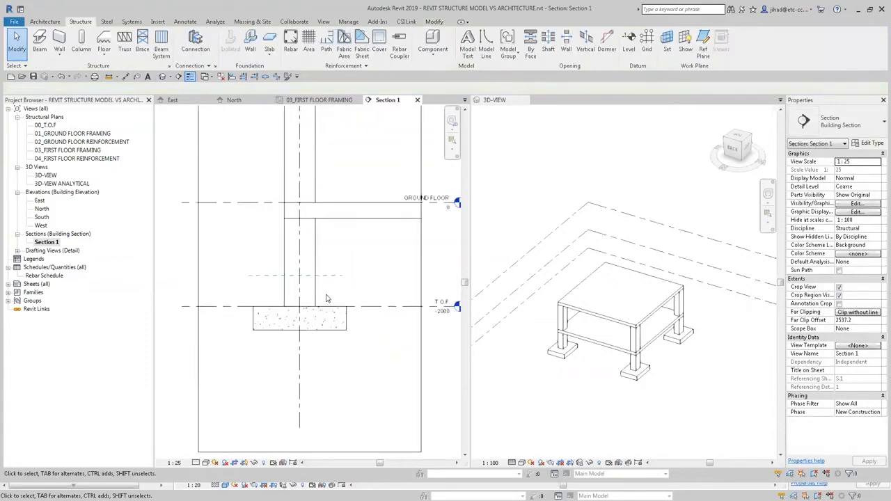
middle_drag(334, 287, 344, 329)
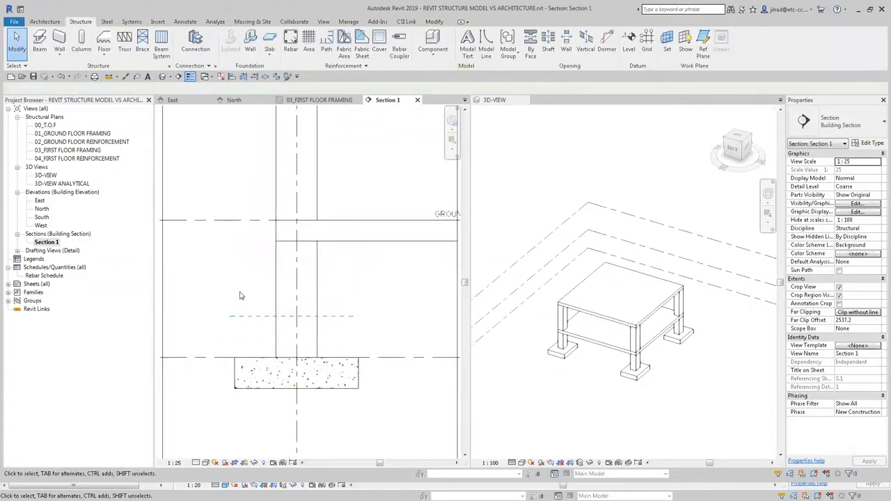
scroll(233, 312, down, 2)
scroll(234, 312, down, 2)
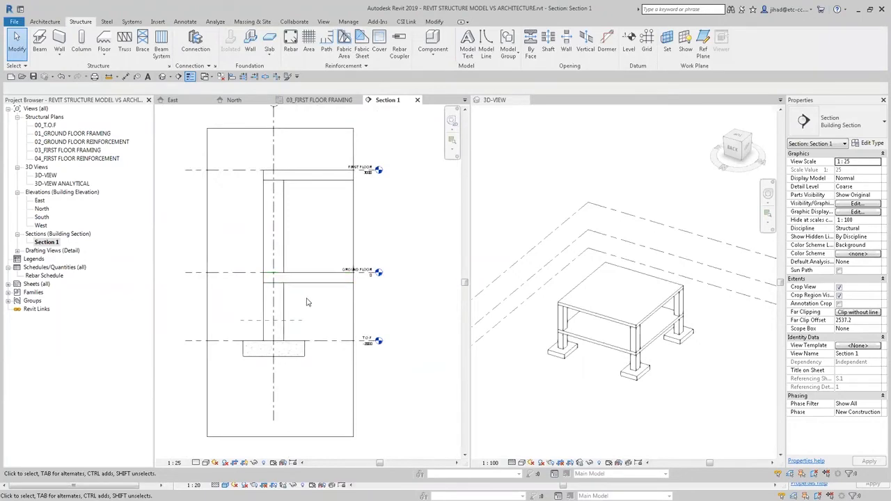
middle_drag(306, 302, 304, 311)
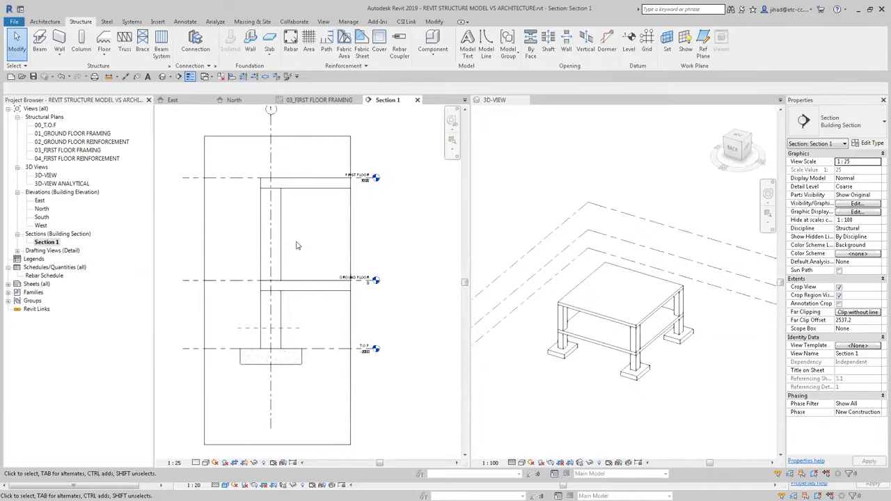
- Return to the 01_GROUND FLOOR FRAMING plan and dismiss the save reminder without saving
double_click(75, 134)
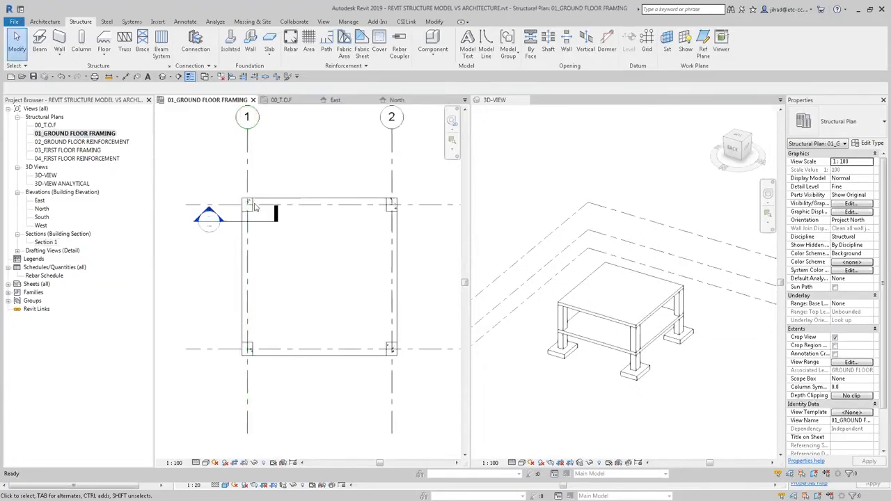
scroll(273, 249, down, 1)
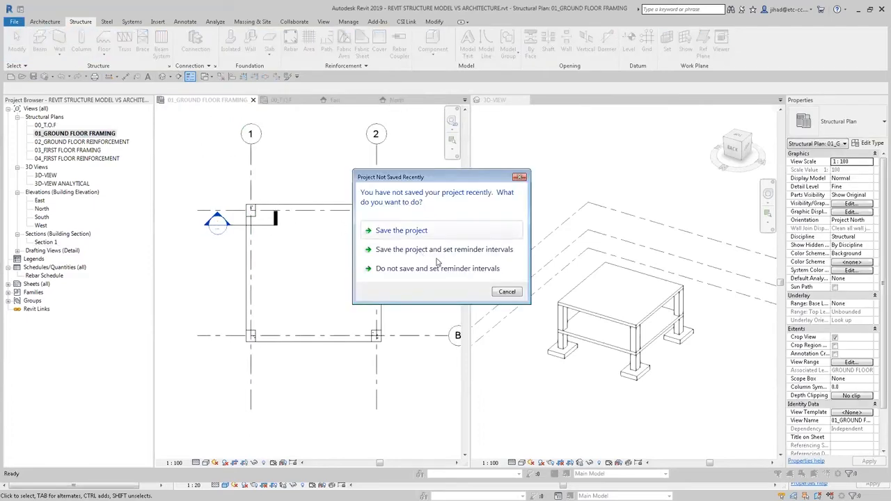
click(503, 291)
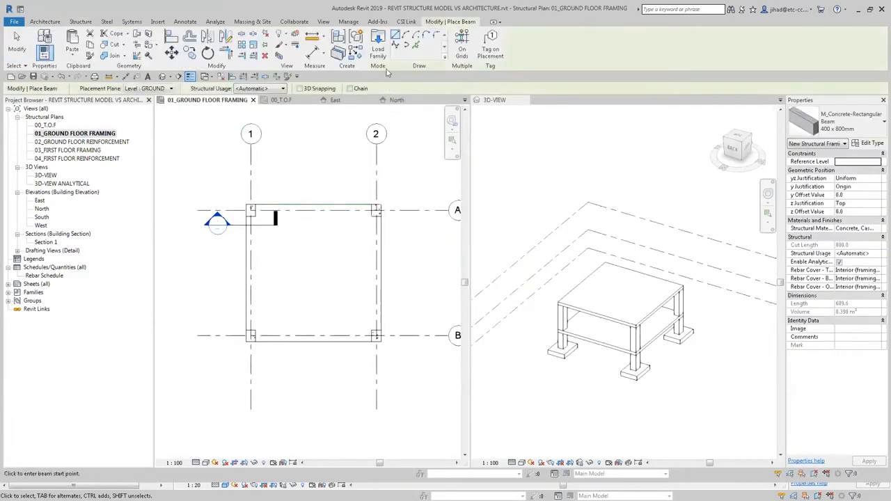
- Place M_Concrete-Rectangular Beam 400 x 800mm beams between the columns along grids 1, A, 2 and B on the ground floor
click(845, 129)
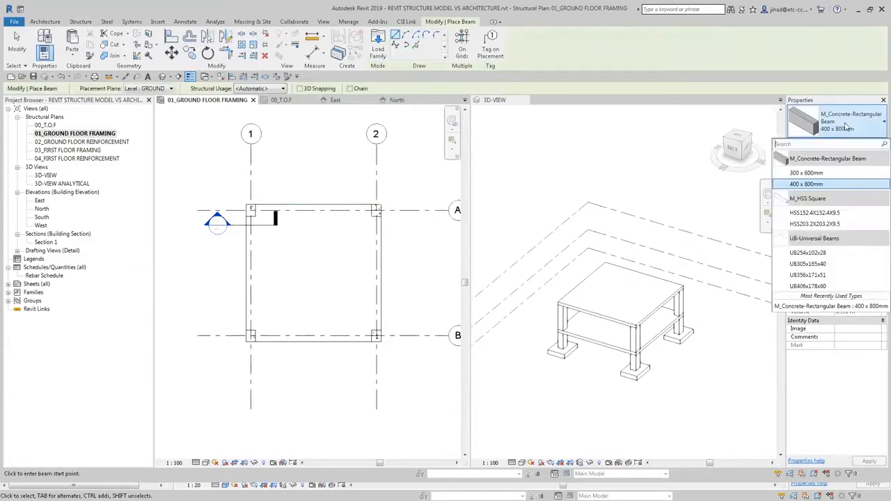
click(811, 186)
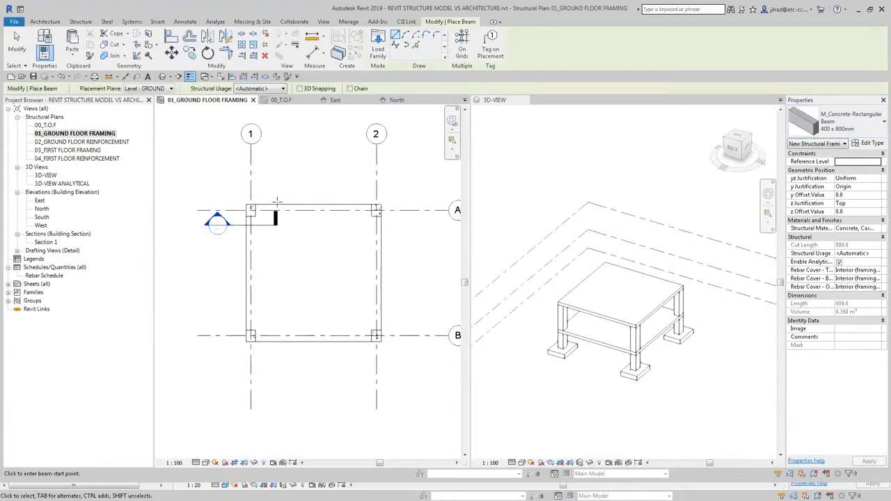
click(251, 210)
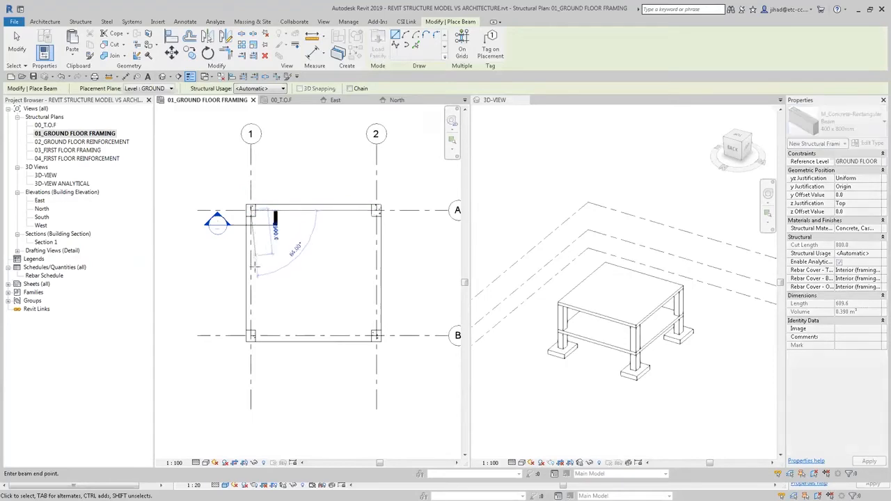
click(251, 336)
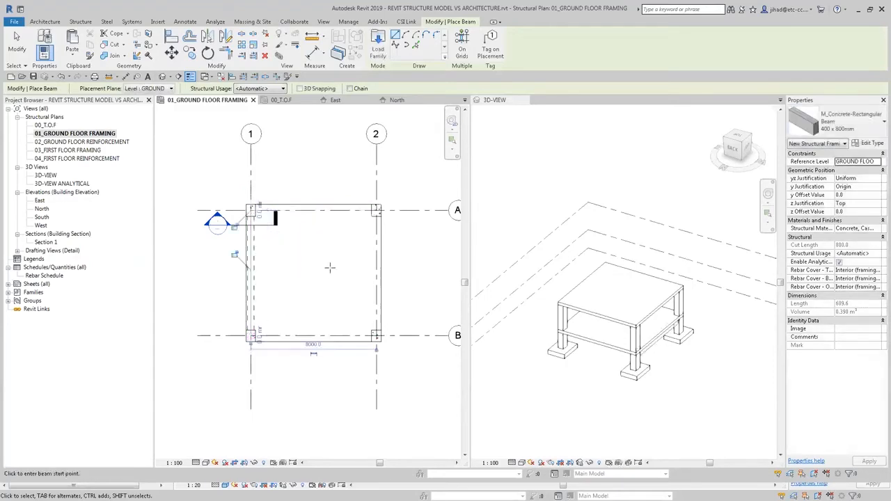
click(252, 211)
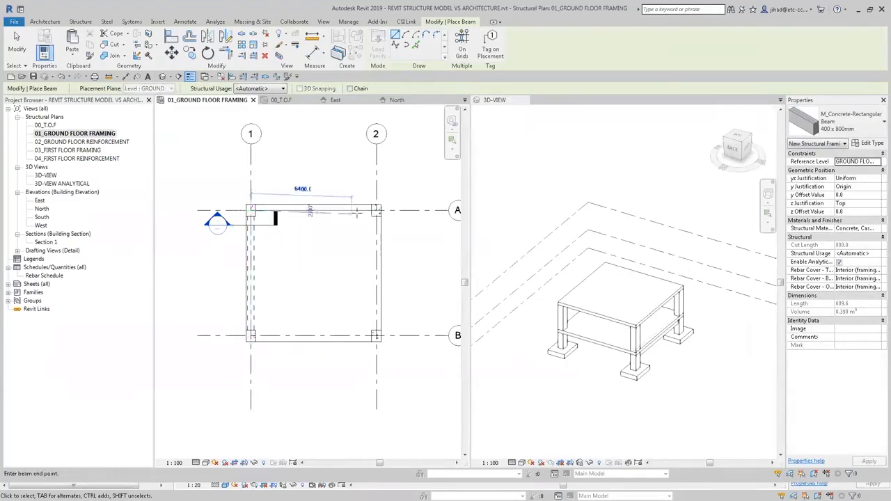
click(376, 210)
click(376, 210)
click(376, 336)
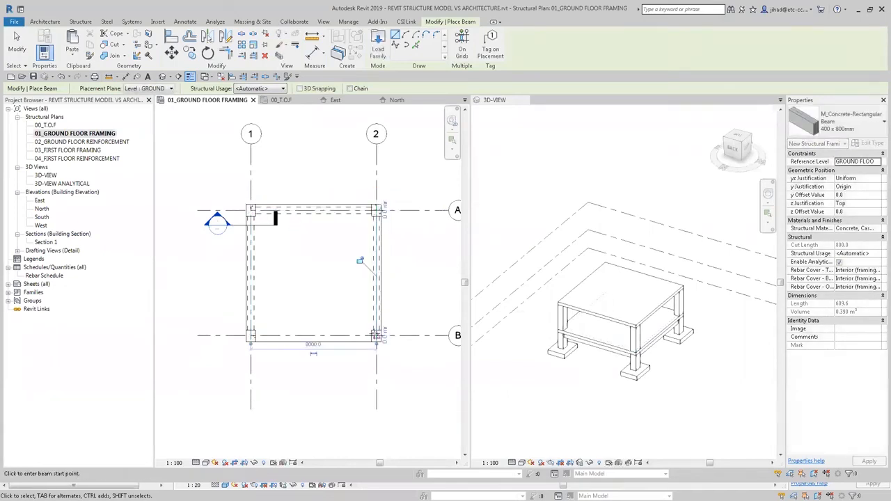
click(252, 335)
scroll(297, 281, down, 1)
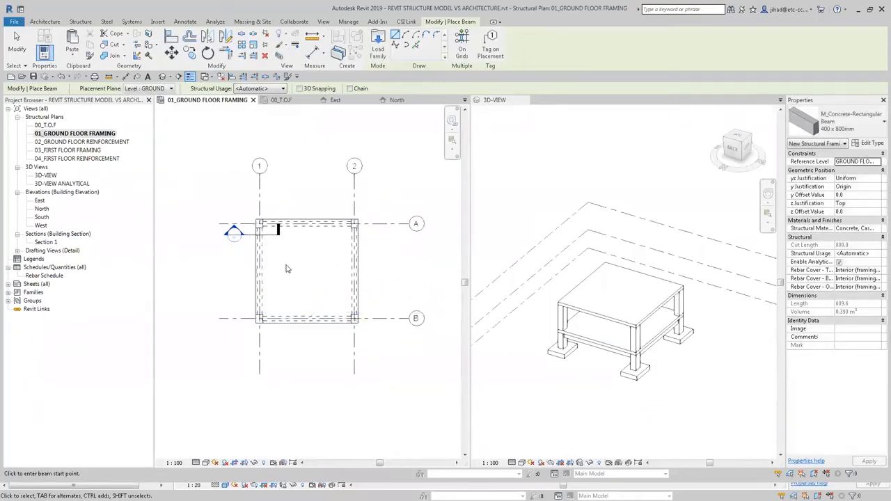
key(Escape)
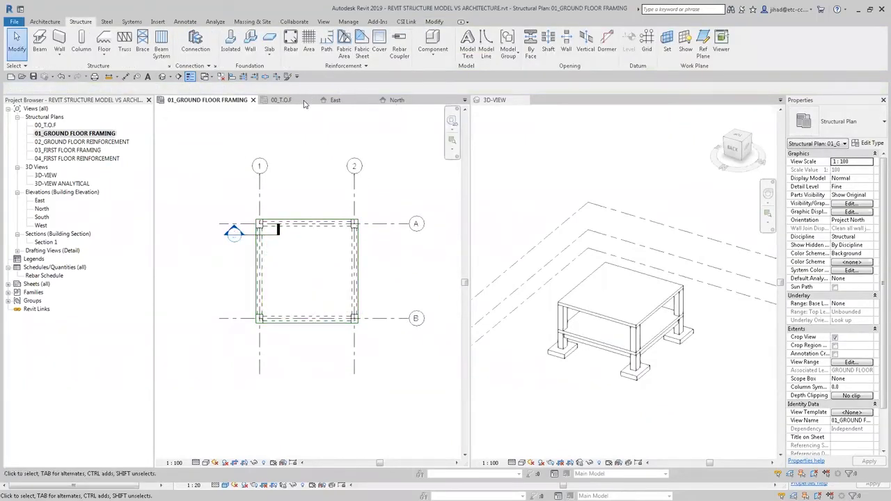
- Close the inactive views and reopen Section 1 to check the ground floor beams against the slab and column
click(221, 78)
key(Tab)
double_click(46, 242)
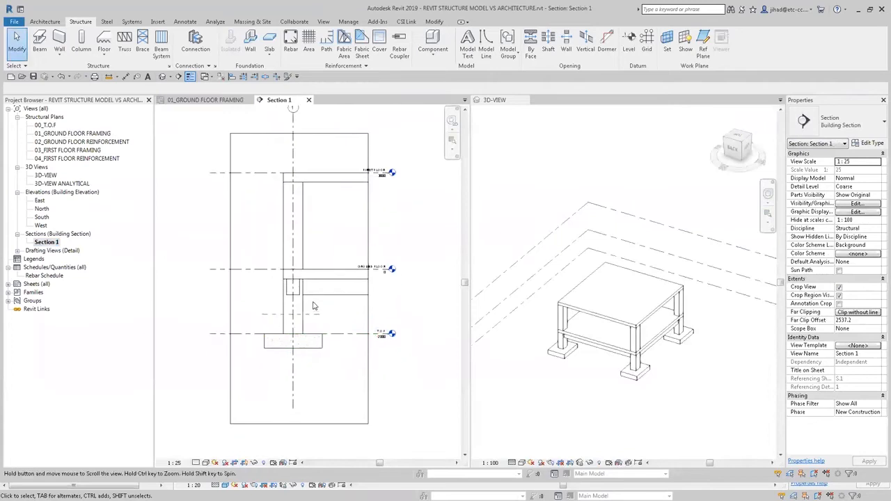
scroll(317, 313, up, 3)
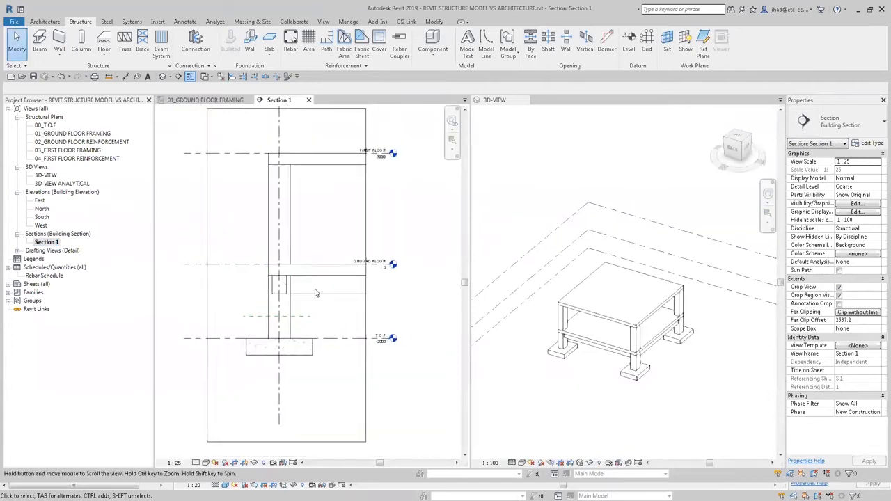
mouse_move(325, 323)
middle_down()
mouse_move(328, 332)
mouse_move(320, 330)
middle_up()
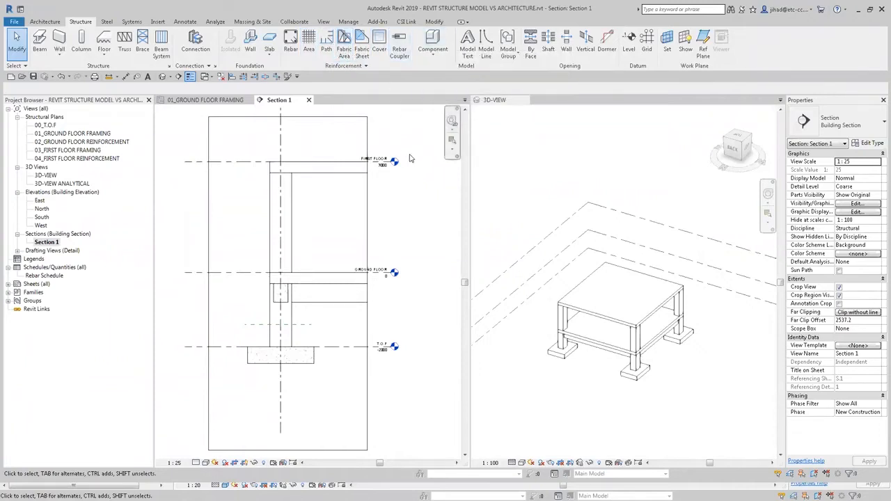
scroll(328, 224, down, 1)
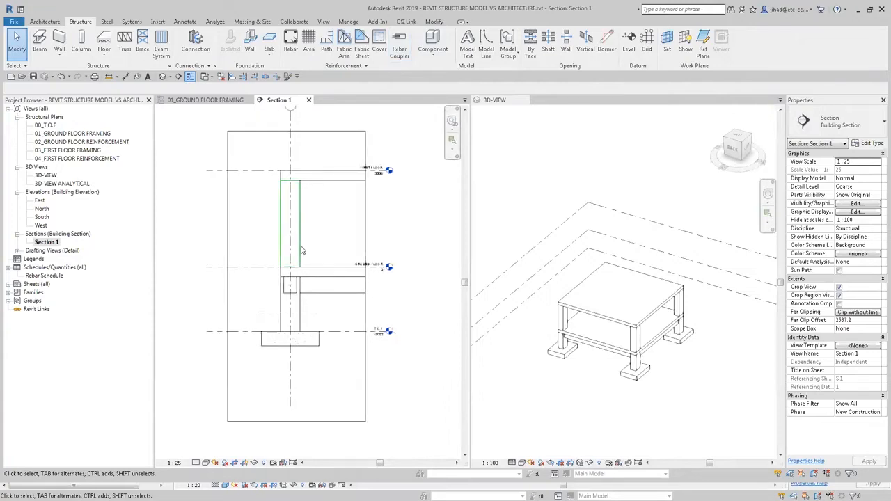
click(323, 251)
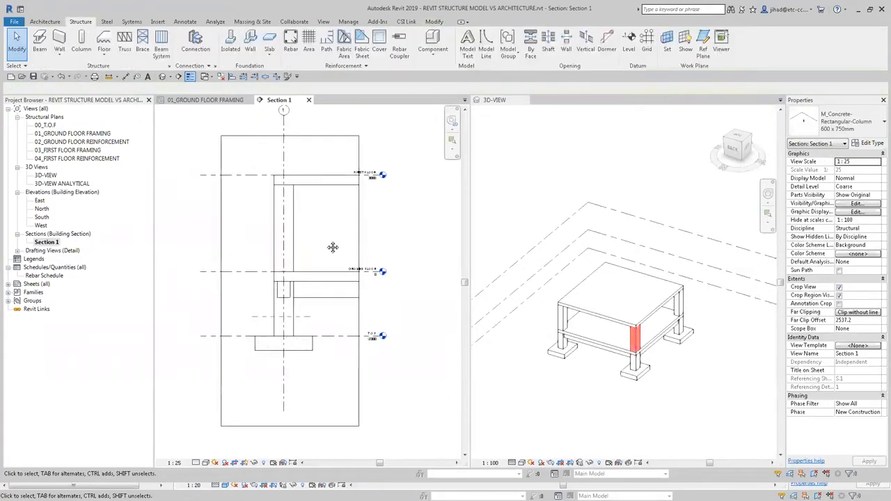
- Examine the ground floor beam and slab in Section 1 and the reinforcement tools offered for each
click(332, 247)
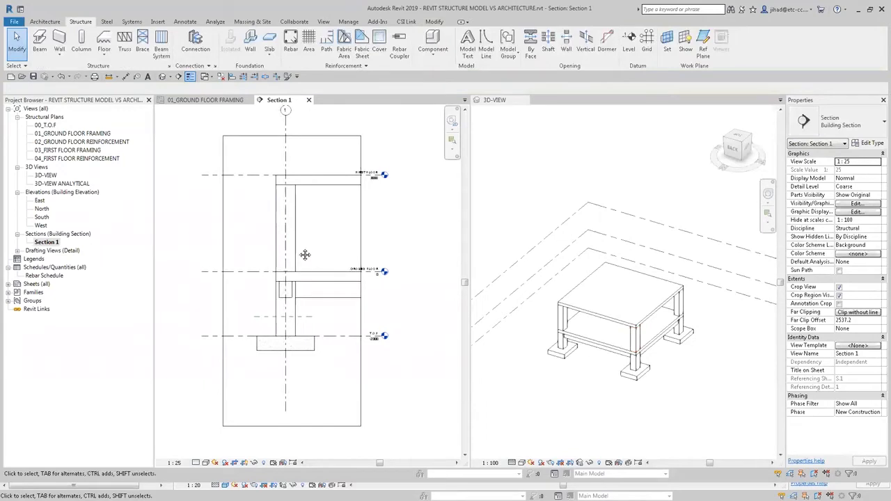
middle_drag(305, 255, 293, 250)
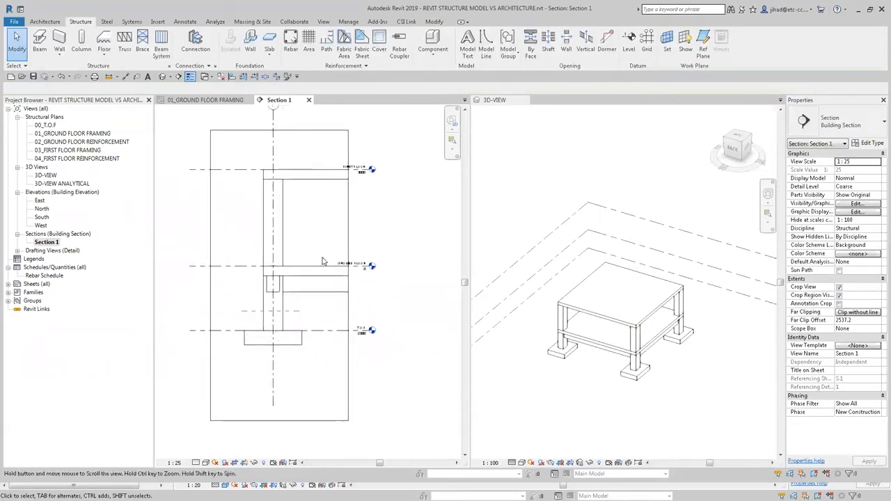
click(302, 294)
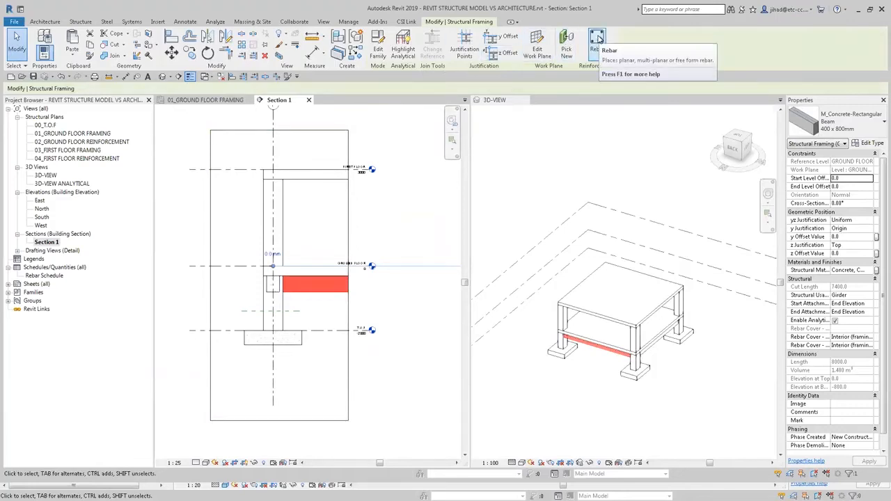
key(Escape)
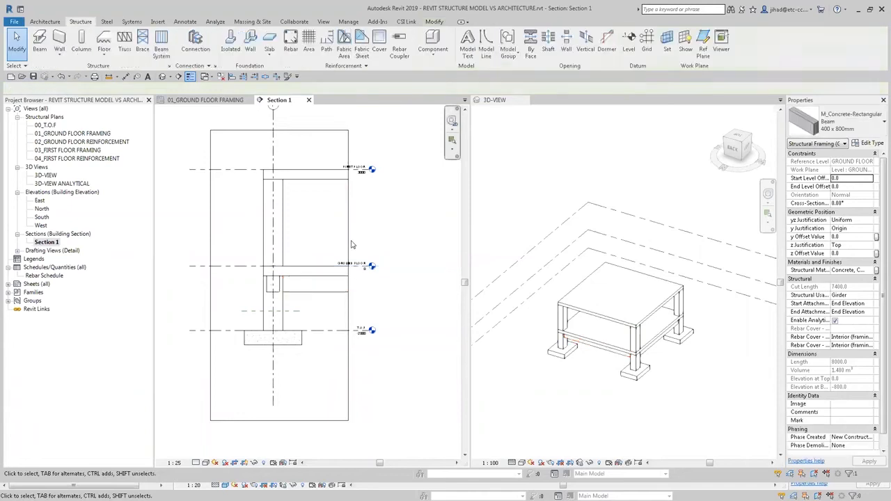
click(296, 271)
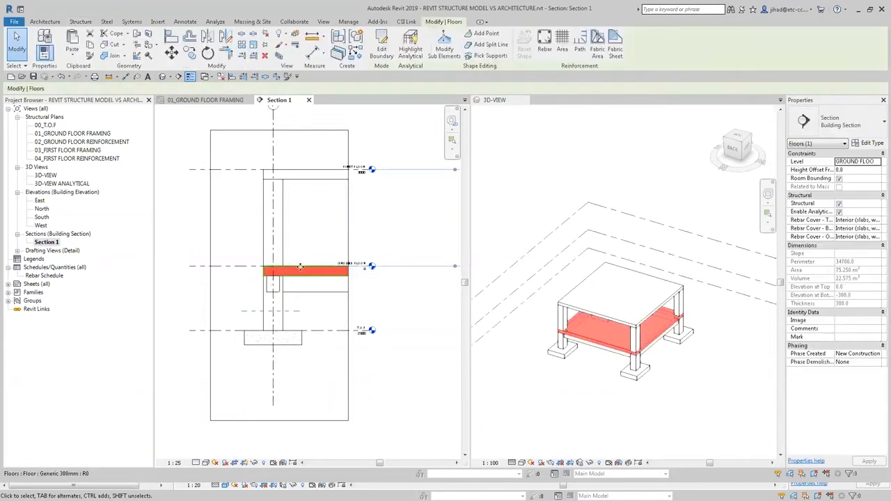
scroll(323, 285, up, 2)
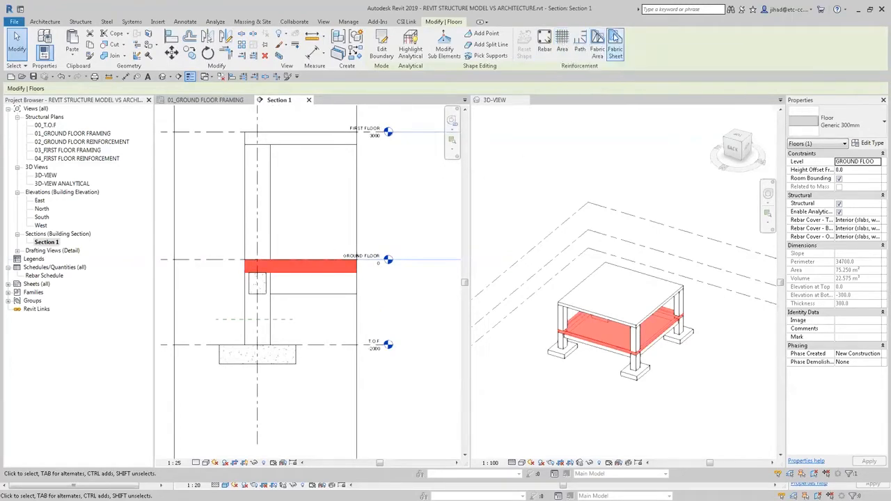
click(311, 256)
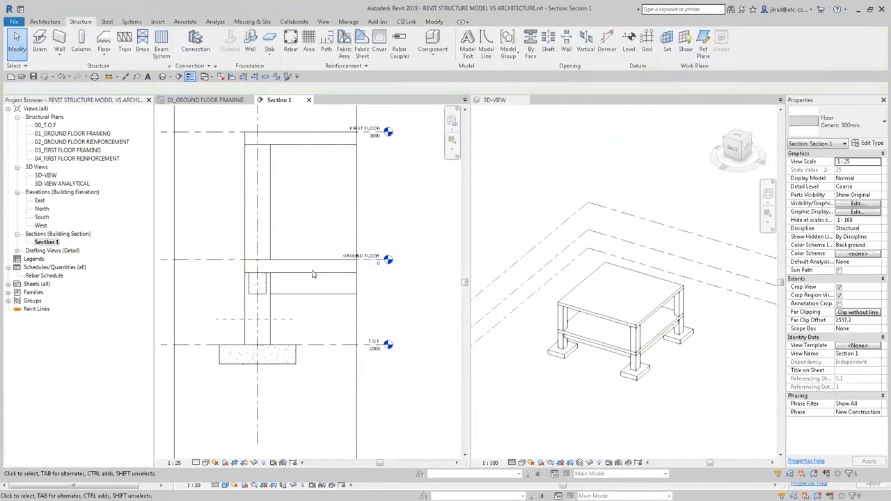
click(306, 273)
scroll(281, 275, down, 2)
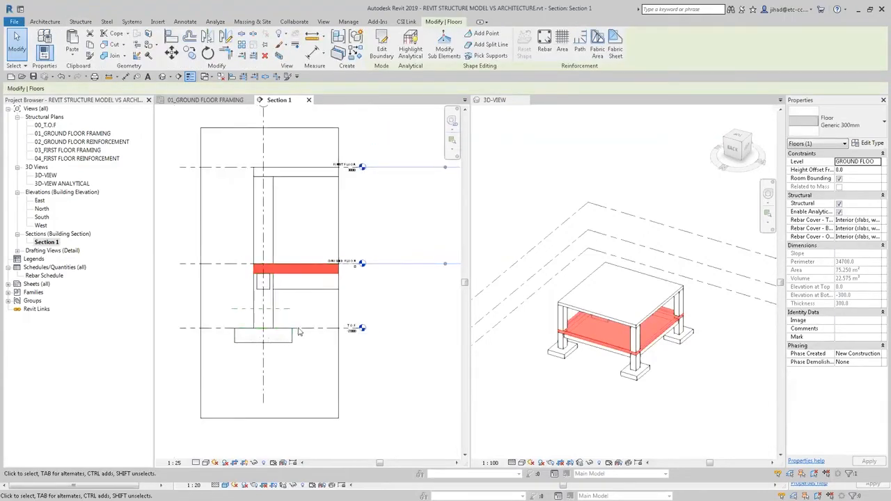
click(294, 313)
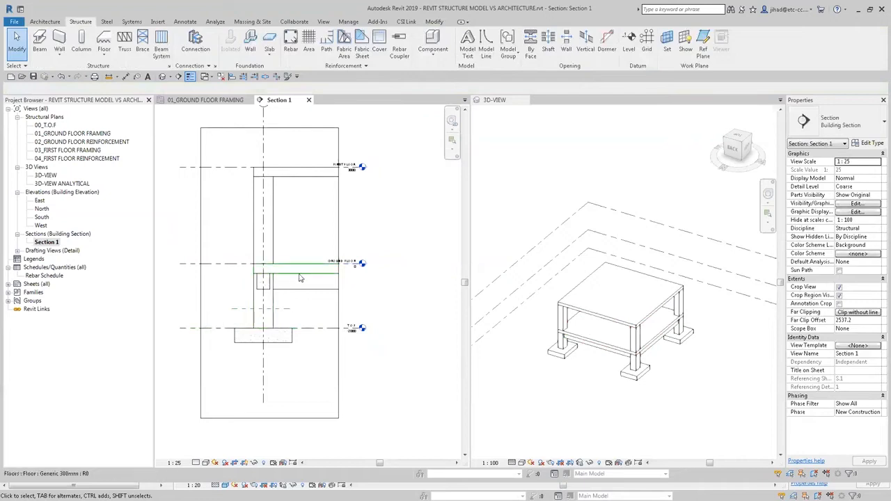
scroll(296, 229, down, 1)
mouse_move(378, 221)
middle_down()
mouse_move(372, 226)
mouse_move(389, 228)
middle_up()
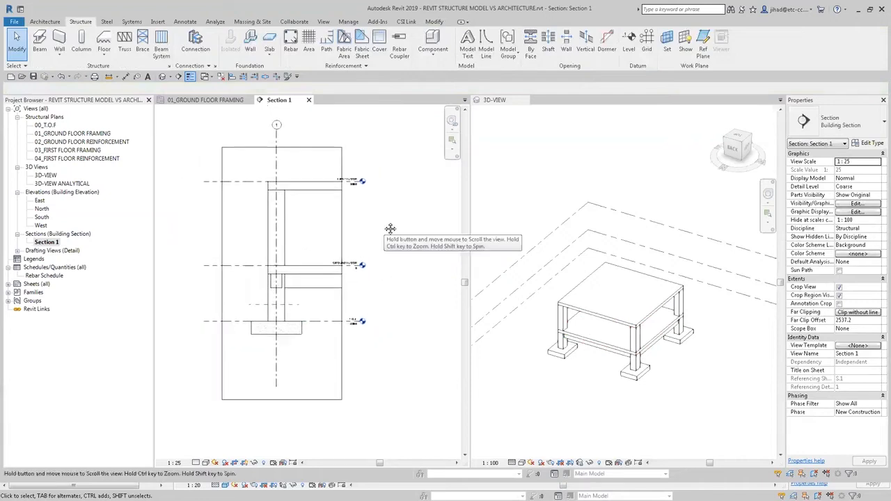
- Open the 02_GROUND FLOOR REINFORCEMENT structural plan
click(65, 142)
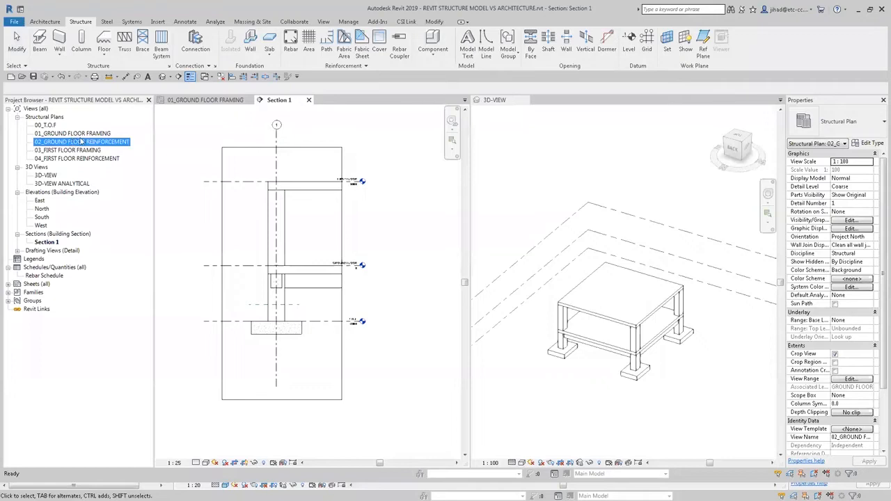
double_click(82, 143)
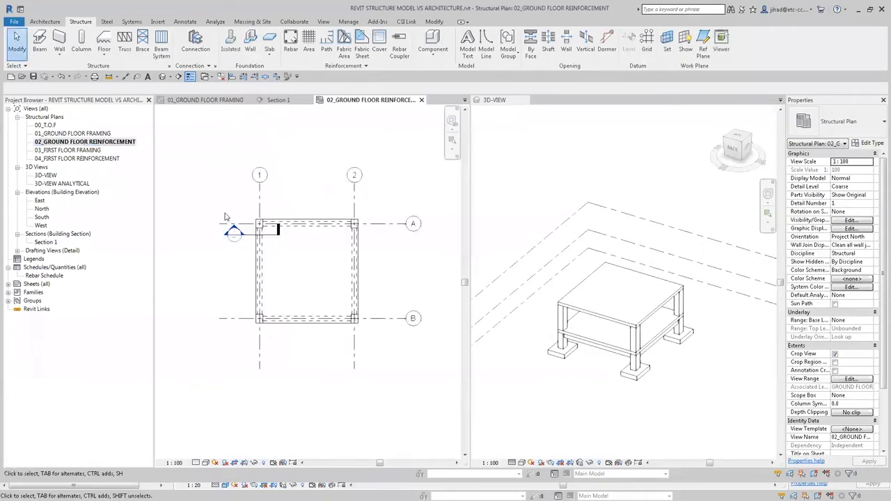
middle_drag(212, 289, 200, 257)
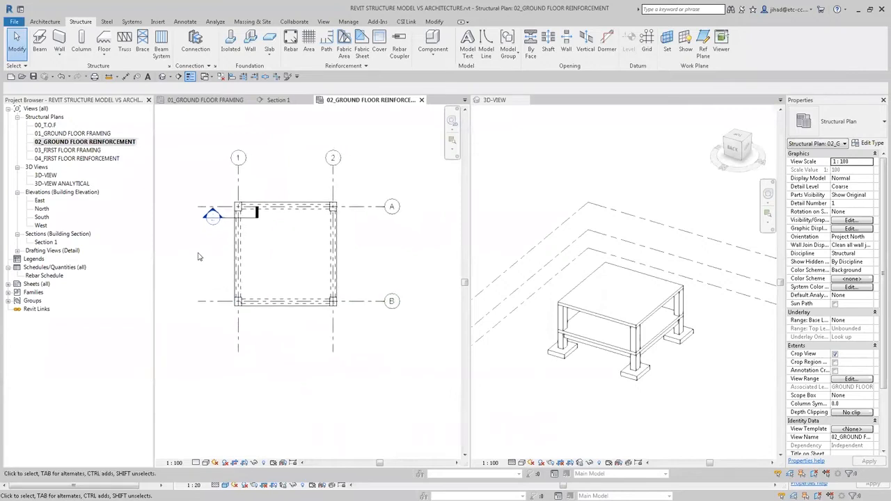
- Start Area Reinforcement on the ground floor slab and sketch a rectangular boundary along the slab's outer edges
scroll(226, 264, up, 2)
click(241, 264)
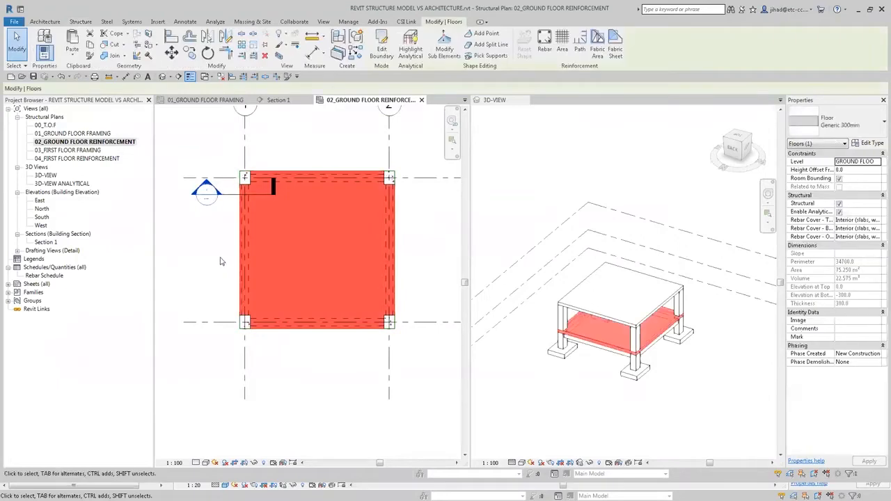
middle_drag(220, 261, 213, 267)
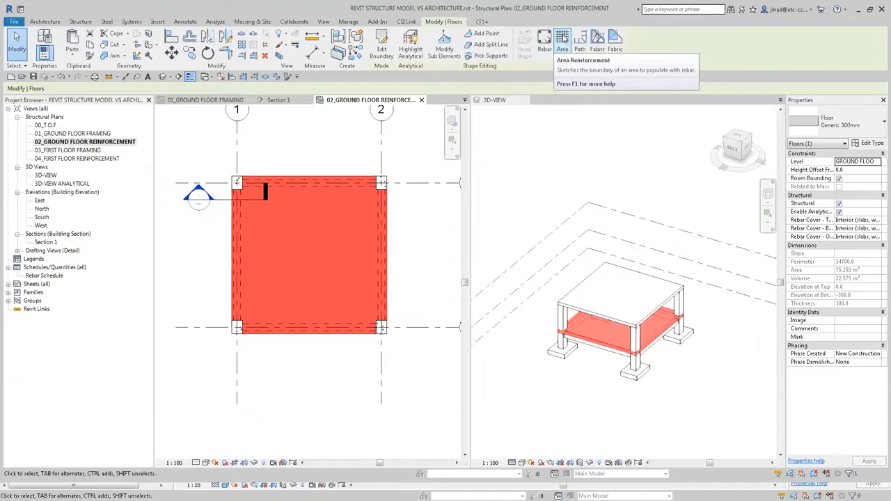
click(562, 40)
click(469, 276)
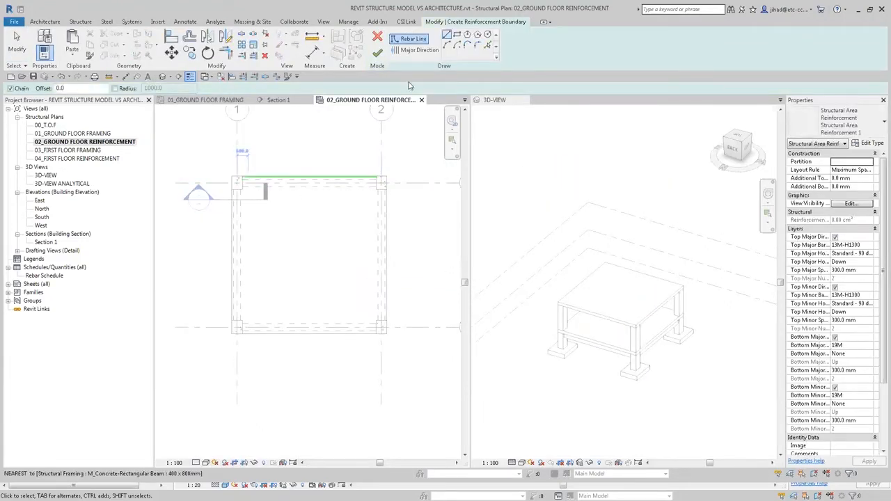
click(456, 34)
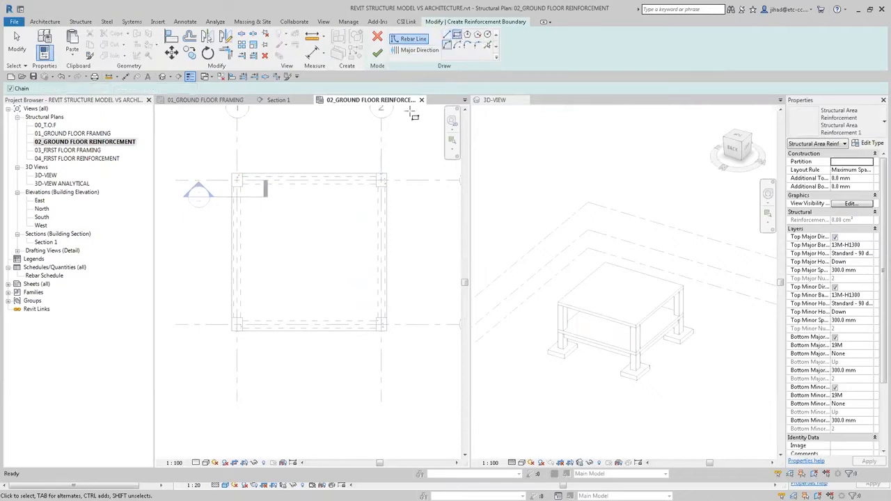
click(231, 172)
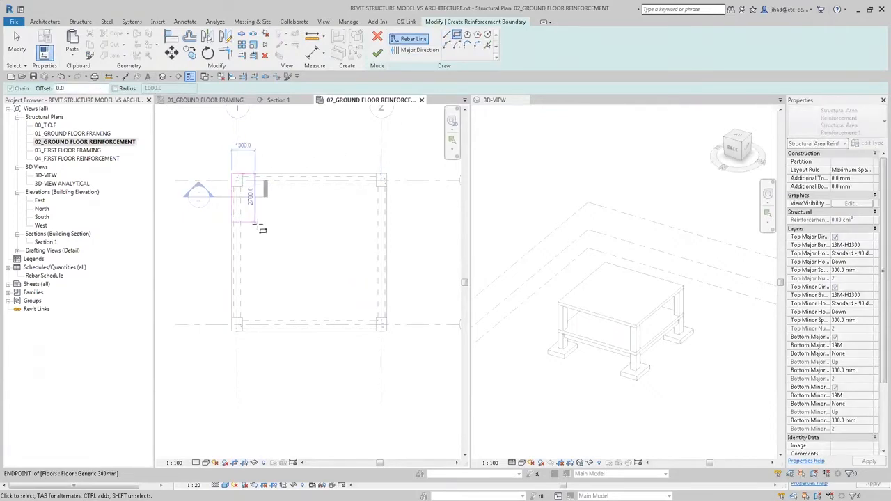
click(381, 330)
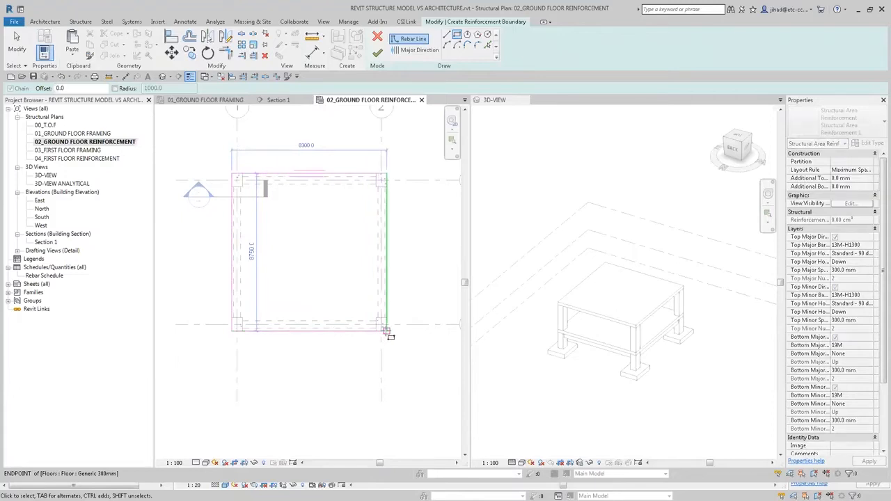
- Sketch a small rectangular opening inside the reinforcement boundary, and delete it again
scroll(281, 209, down, 1)
click(292, 225)
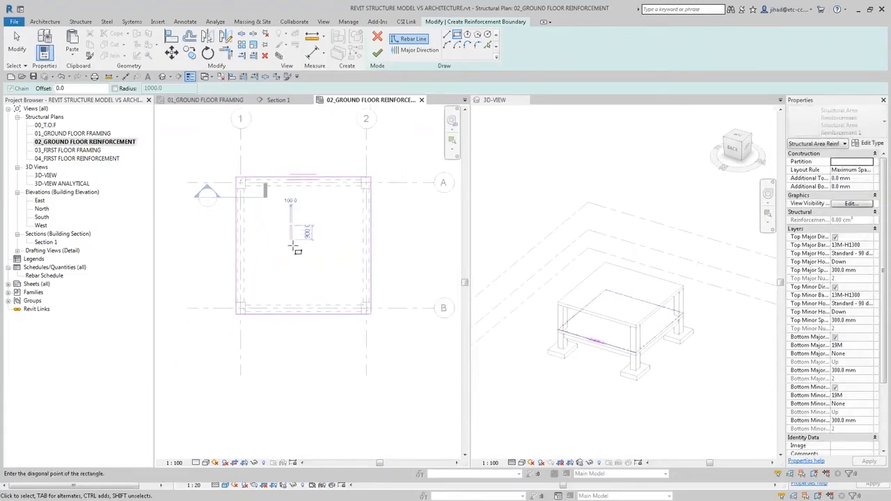
click(323, 260)
key(Escape)
key(Escape)
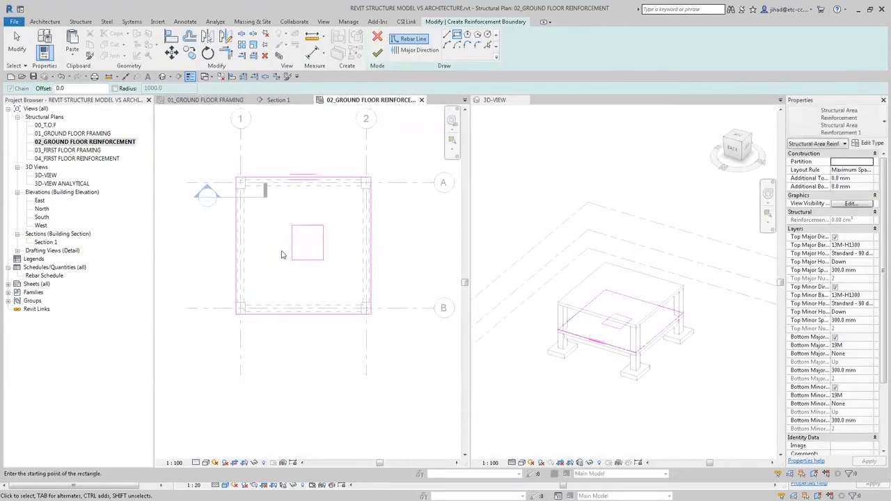
drag(279, 209, 341, 280)
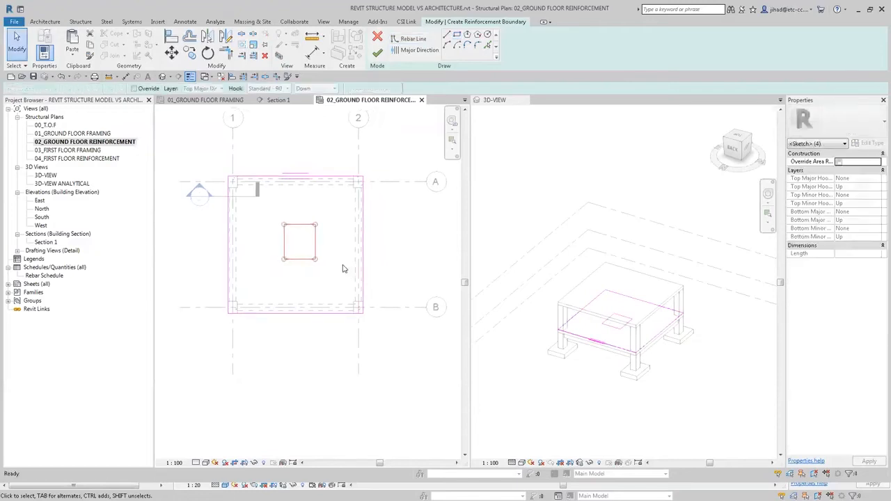
key(Delete)
middle_drag(339, 255, 319, 243)
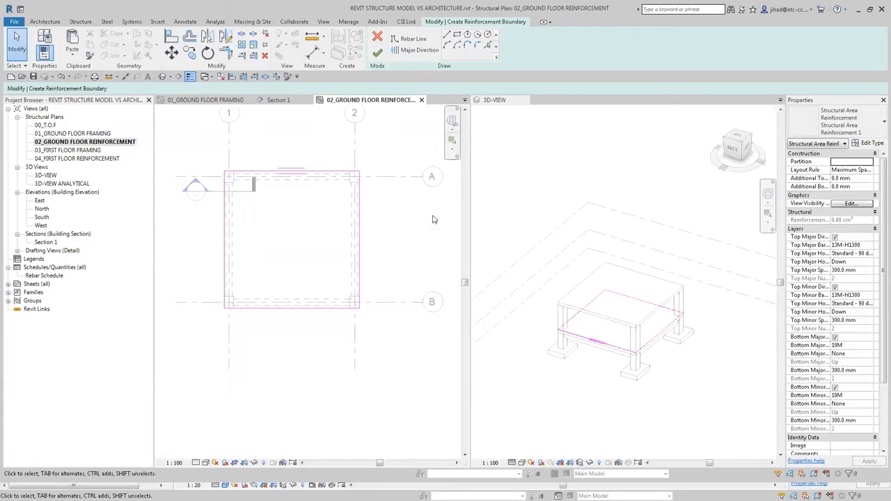
- Review the area reinforcement's layer settings and available top major bar types in a widened property list, and finish the sketch
click(575, 403)
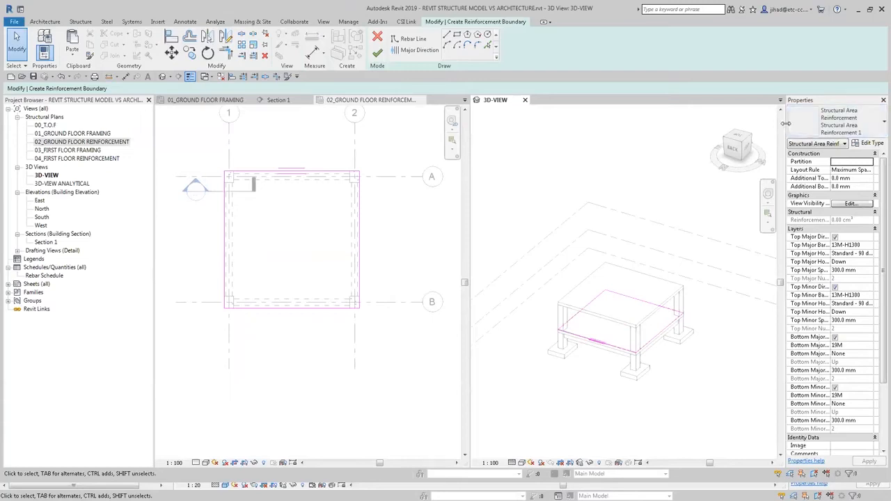
drag(782, 143, 693, 157)
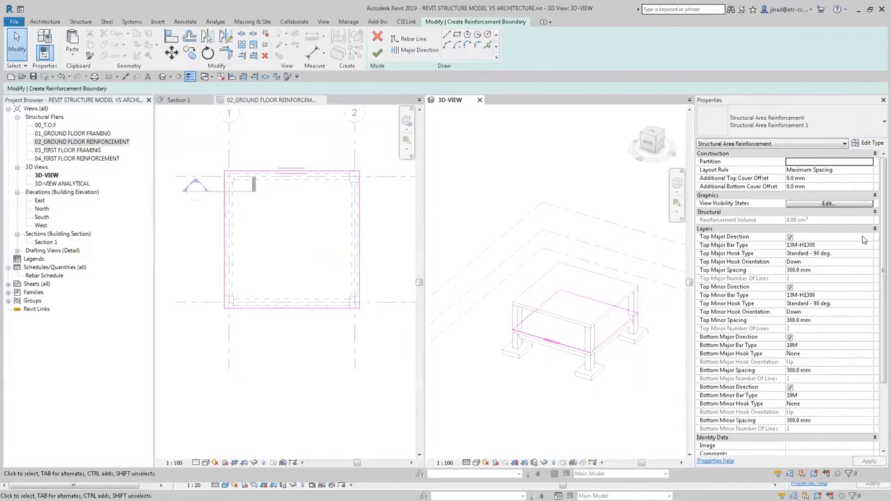
scroll(876, 257, down, 4)
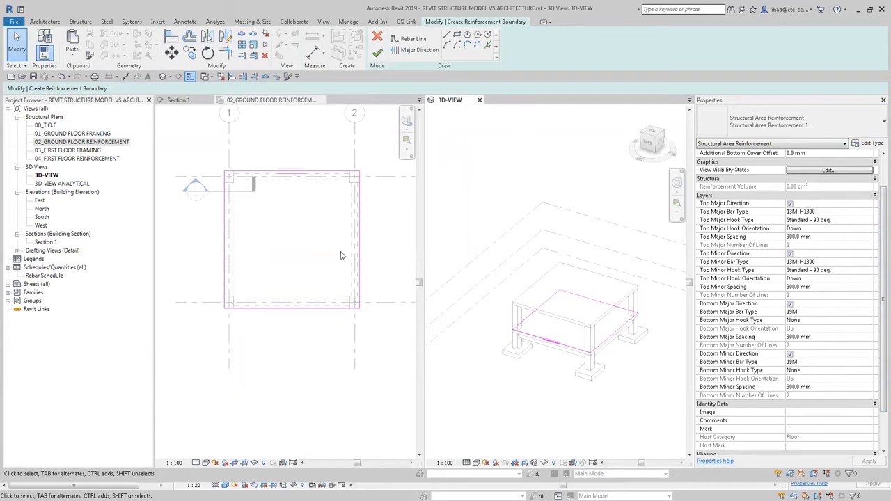
click(869, 212)
click(869, 212)
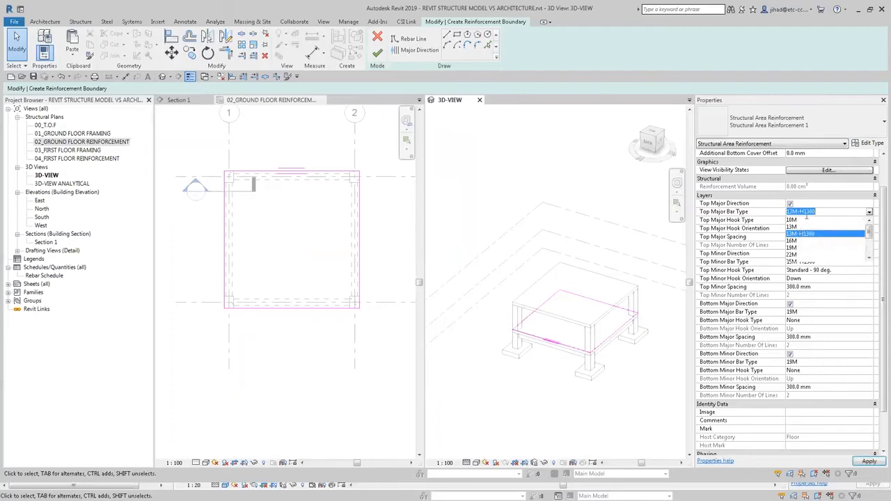
click(824, 214)
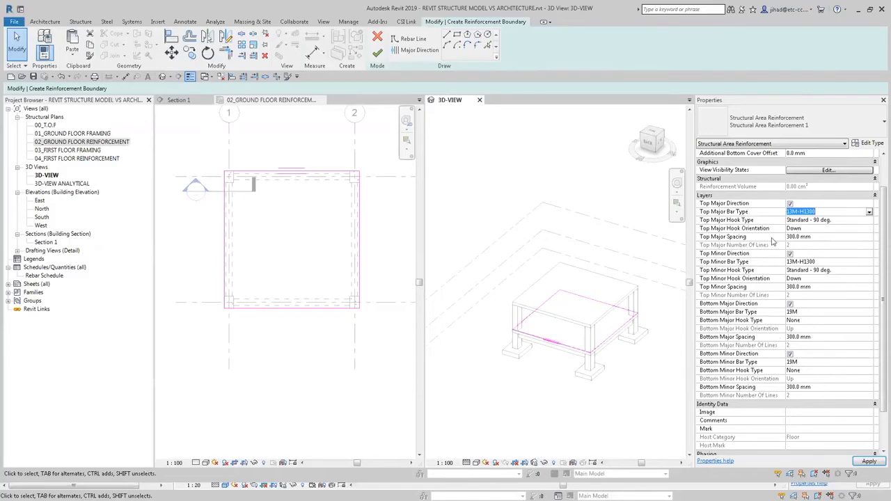
click(377, 53)
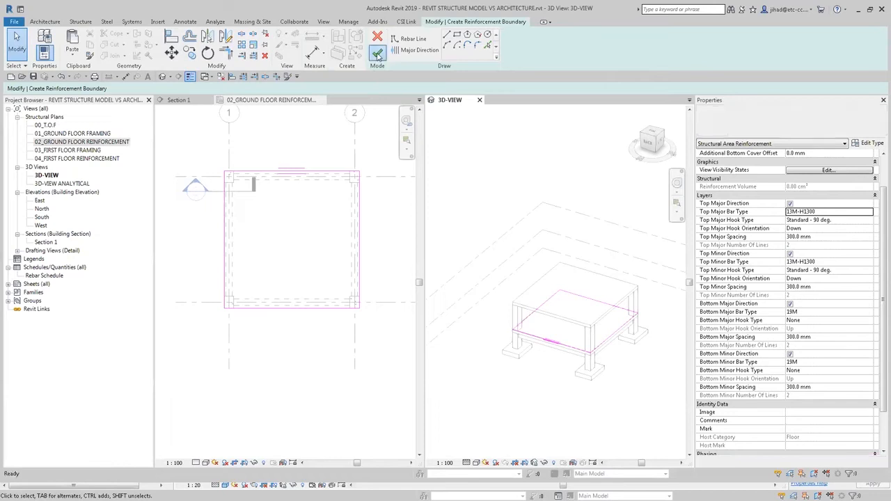
- Go to Section 1 from its section mark in the plan and examine the new slab bars above the beam
click(282, 147)
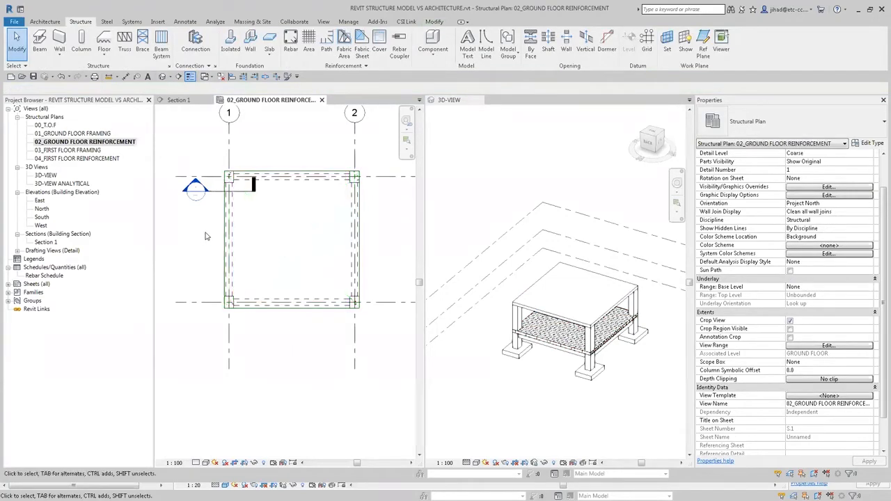
click(219, 195)
right_click(220, 195)
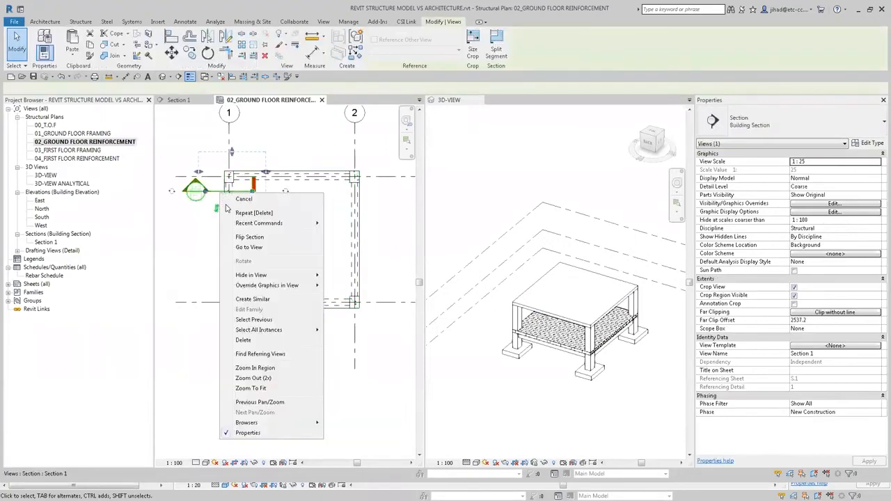
click(248, 248)
scroll(293, 284, up, 6)
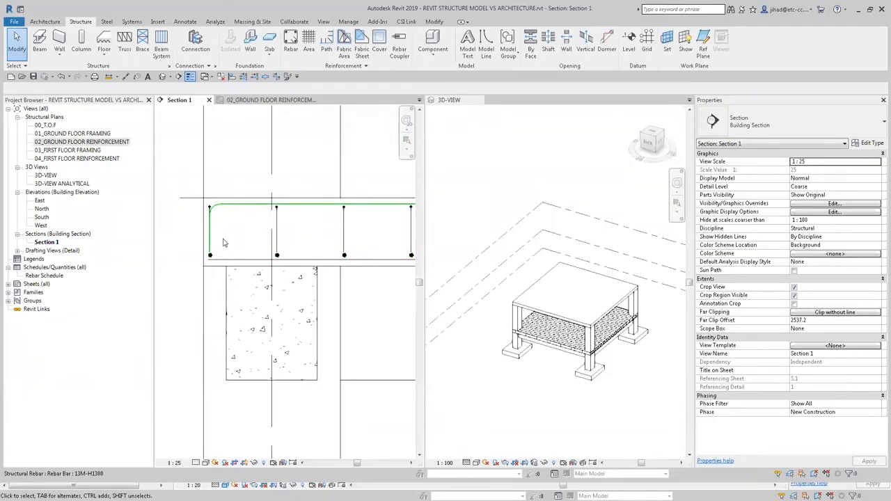
scroll(166, 271, down, 1)
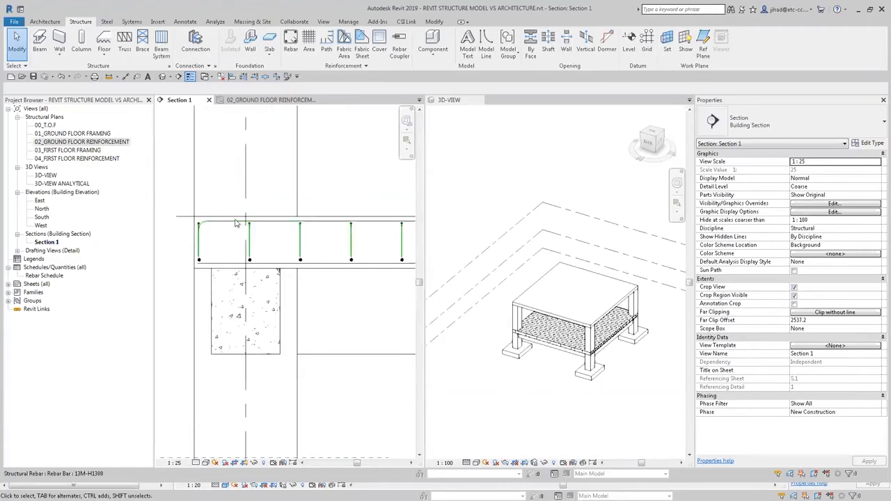
- Set Section 1's detail level to Fine and inspect the hooked bar at the slab edge
click(196, 463)
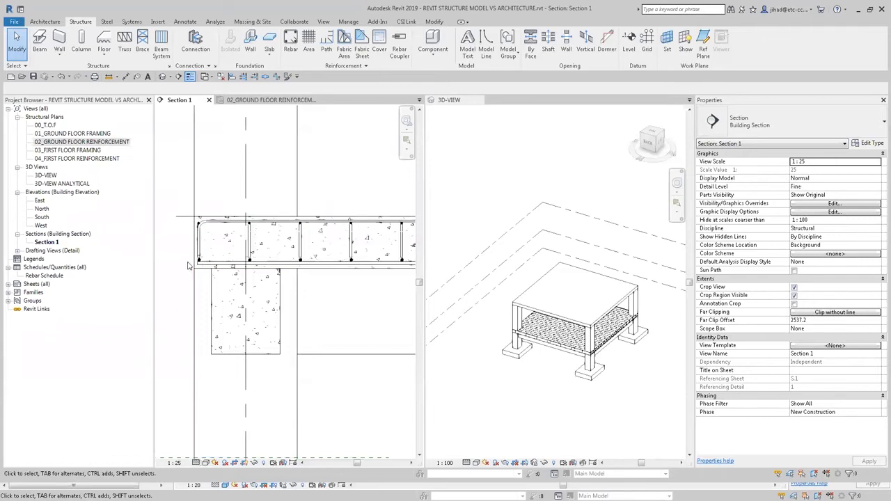
scroll(189, 262, up, 1)
scroll(201, 224, up, 3)
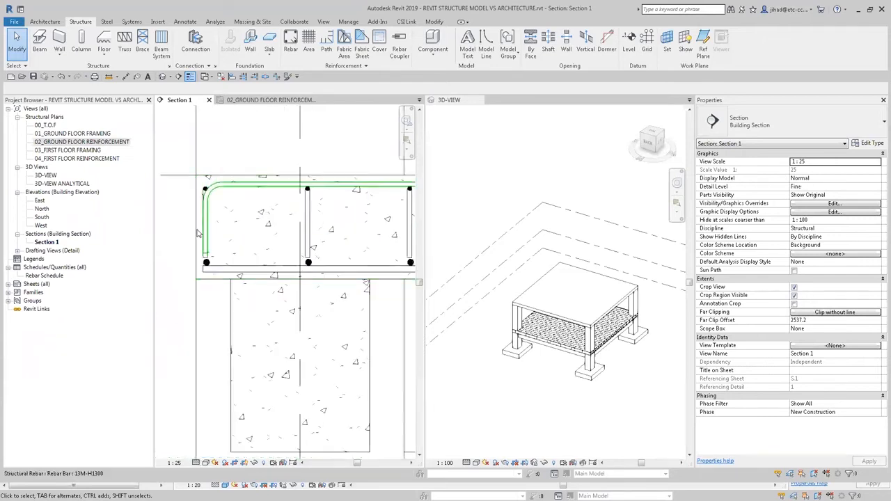
- Inspect the hooked slab bar's properties in Section 1, and examine the whole section from the footing to the first floor
click(204, 200)
scroll(180, 212, down, 3)
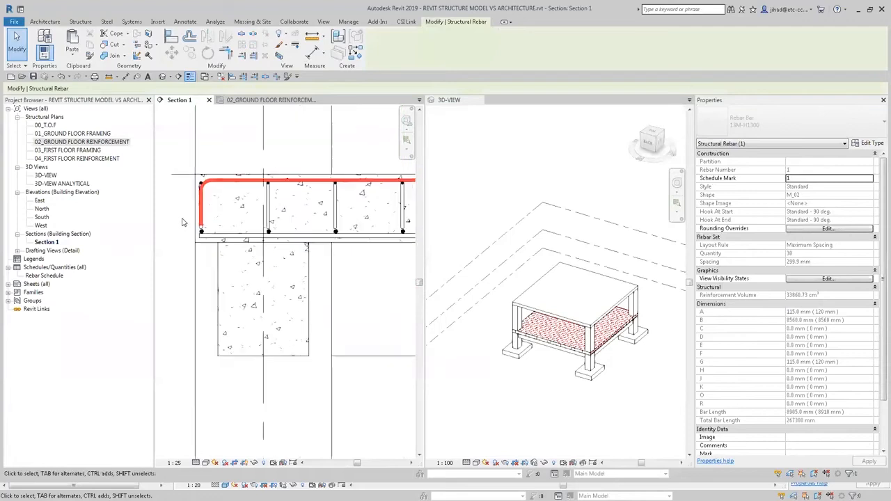
scroll(176, 189, down, 3)
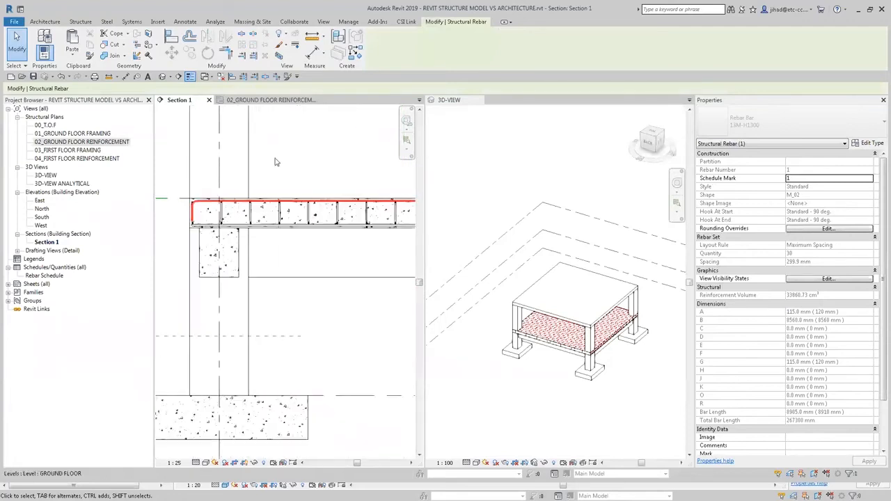
click(262, 230)
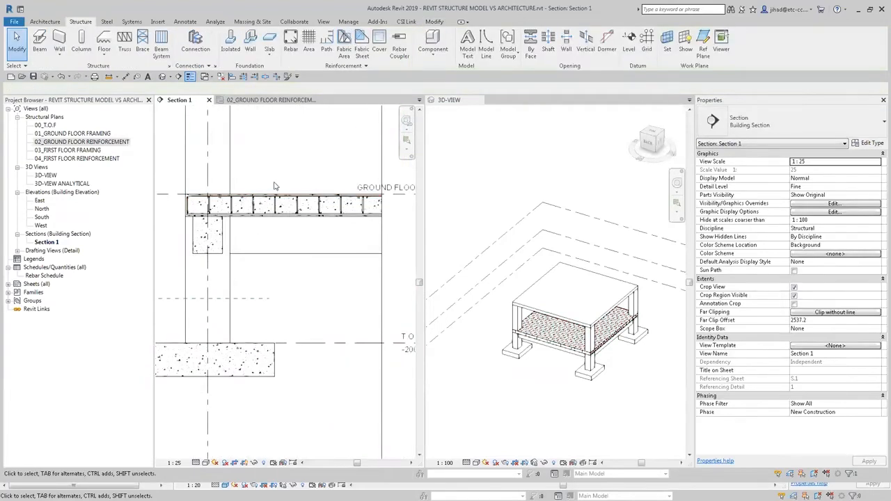
middle_drag(255, 166, 264, 192)
scroll(267, 165, down, 1)
middle_drag(268, 129, 282, 218)
scroll(277, 212, down, 1)
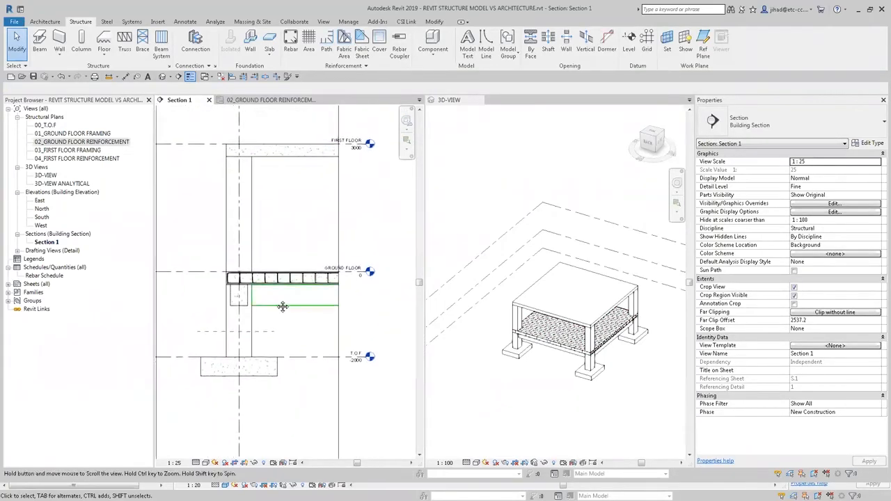
middle_drag(283, 307, 293, 303)
scroll(270, 307, up, 1)
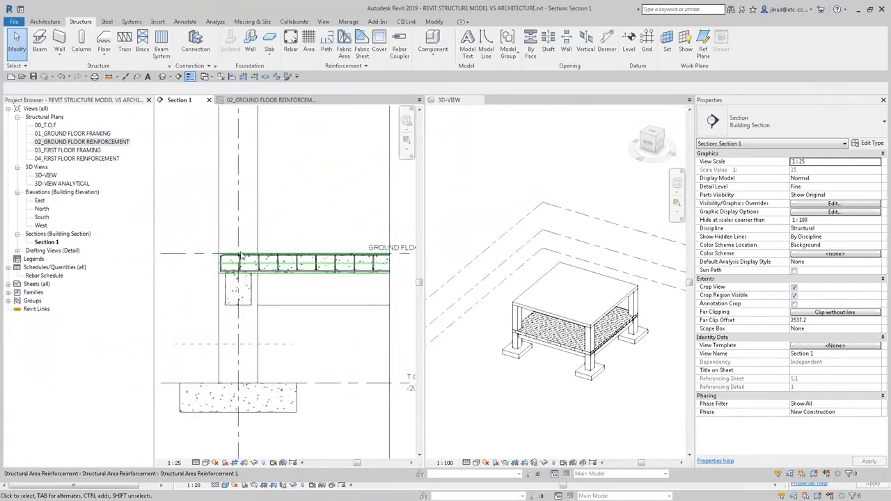
scroll(266, 212, down, 1)
middle_drag(265, 224, 262, 220)
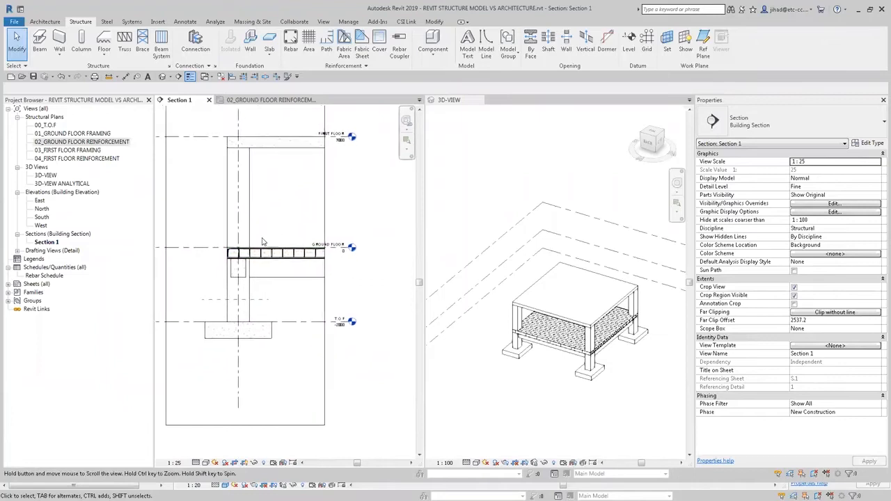
- Check which reinforcement tools are offered for the upper column and for the first floor slab
click(238, 195)
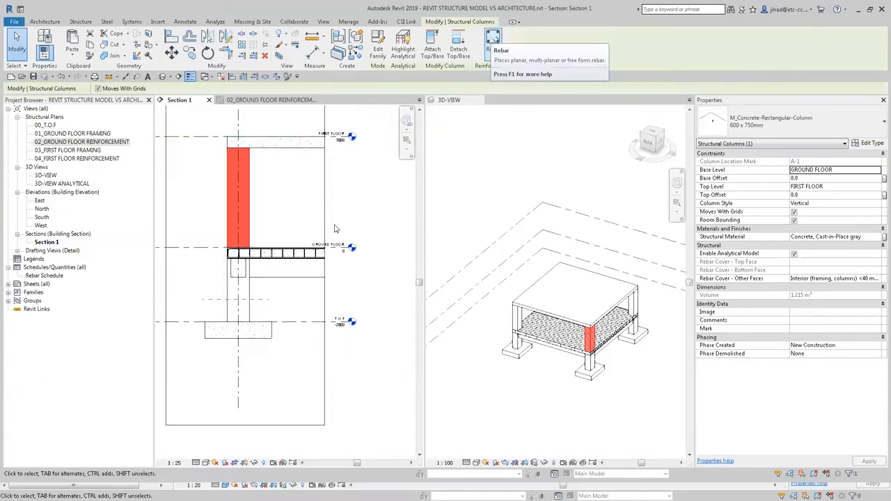
click(289, 227)
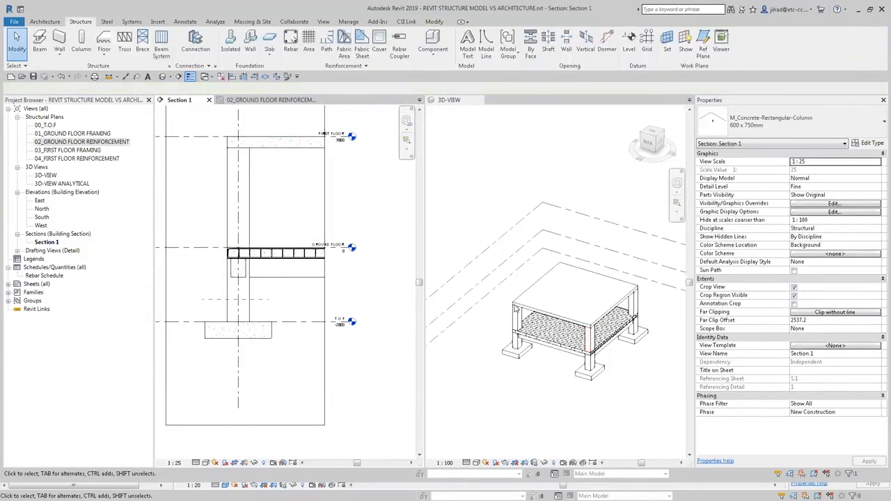
click(525, 309)
click(527, 307)
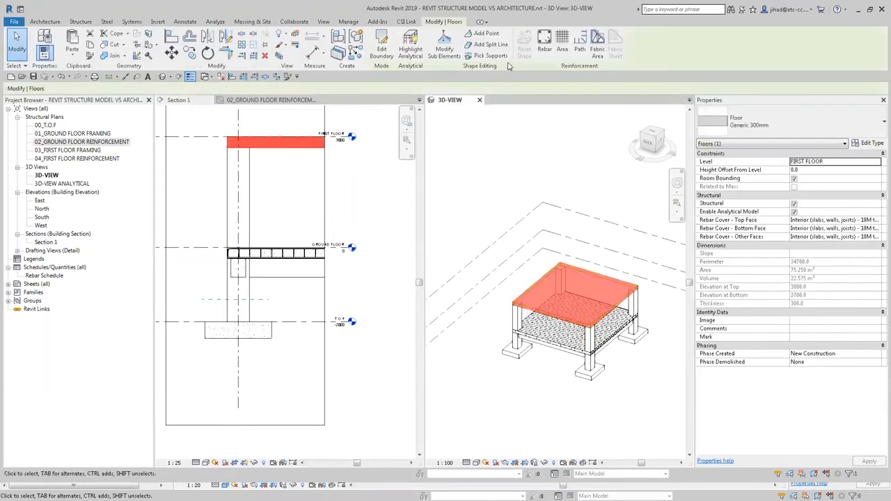
click(460, 183)
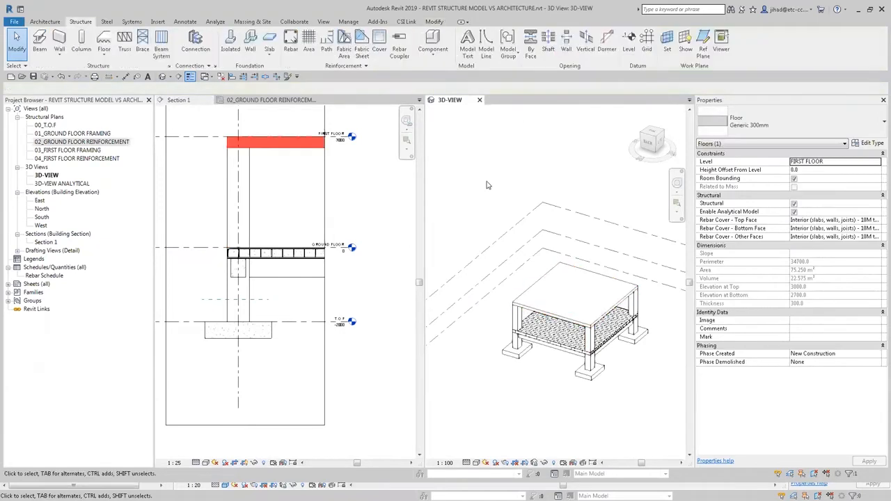
click(358, 291)
- Start placing rebar in the 400 x 800mm beam cut under the ground floor slab, with stirrup shape M_T1
scroll(255, 284, up, 2)
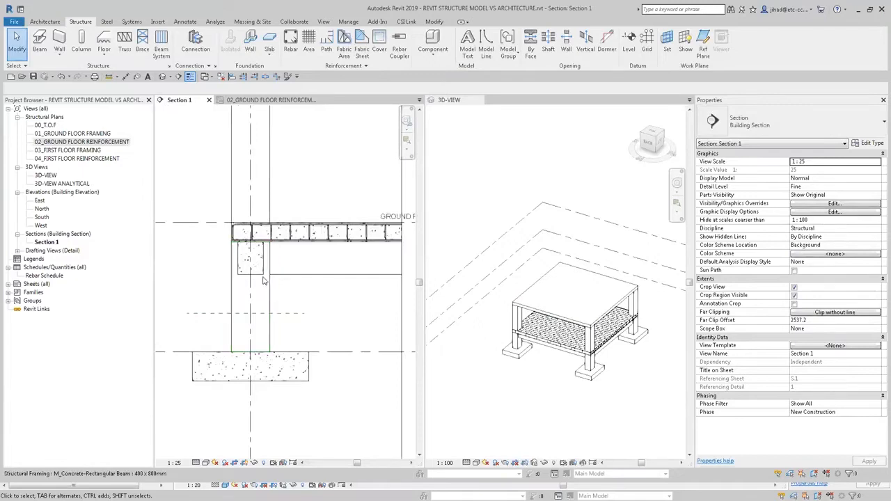
click(262, 277)
scroll(304, 299, up, 3)
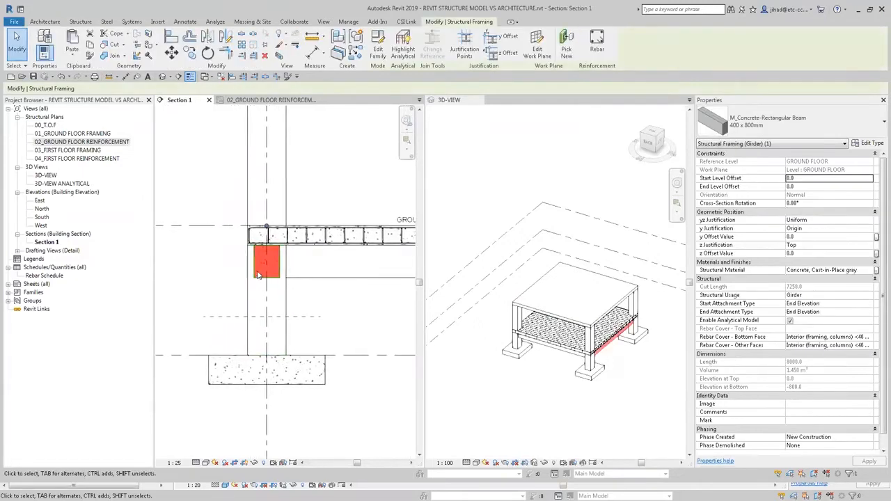
middle_drag(247, 270, 254, 280)
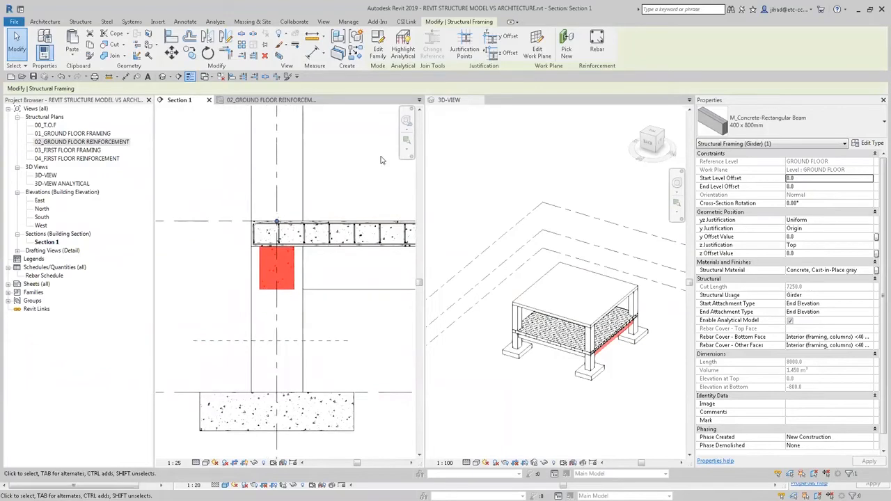
click(596, 42)
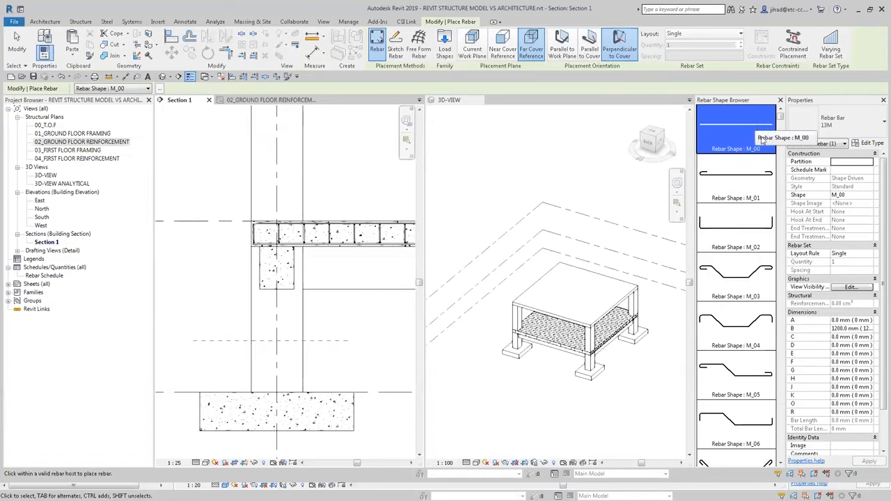
drag(781, 120, 786, 402)
click(736, 282)
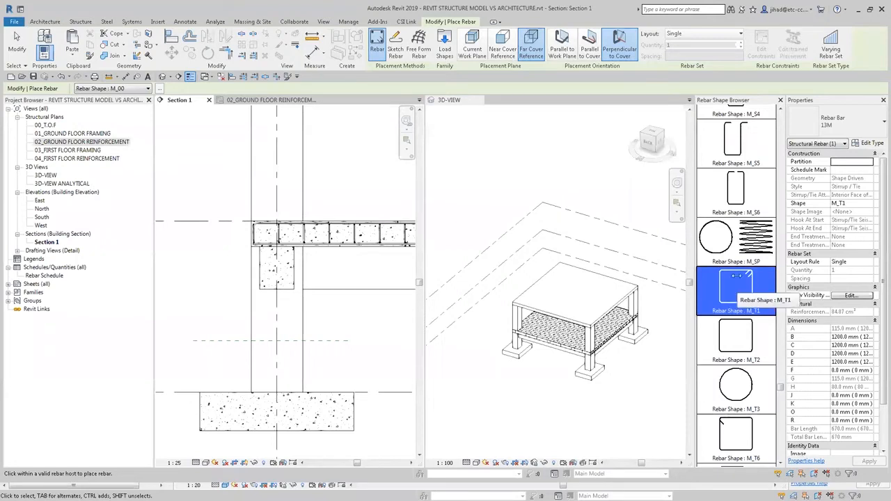
scroll(227, 245, up, 4)
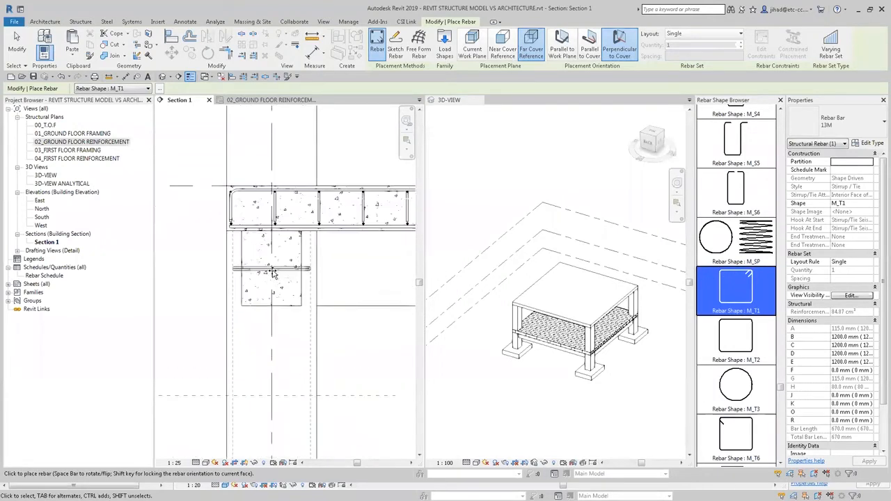
- Place the M_T1 stirrup in the beam section on the current work plane, oriented parallel to the work plane
click(474, 43)
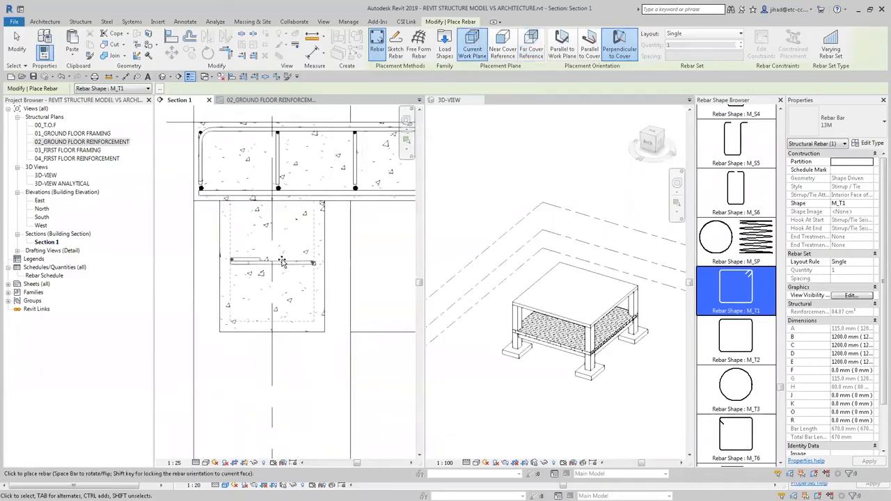
scroll(280, 248, down, 1)
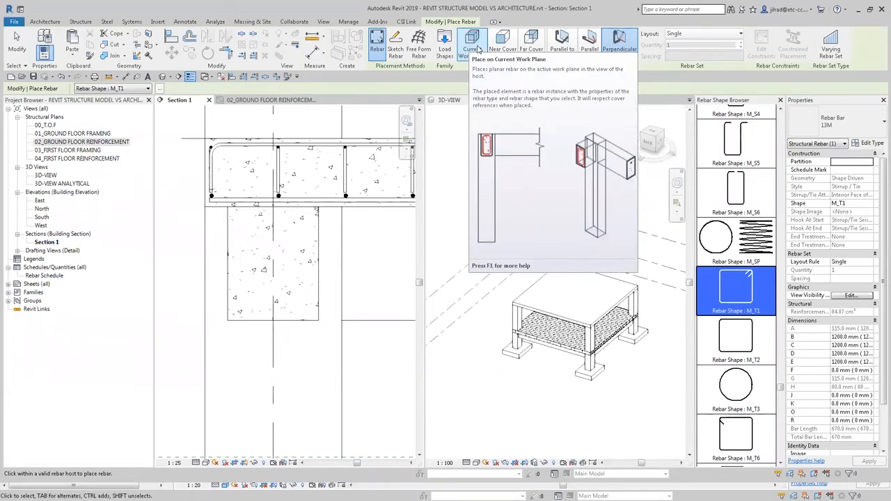
click(474, 49)
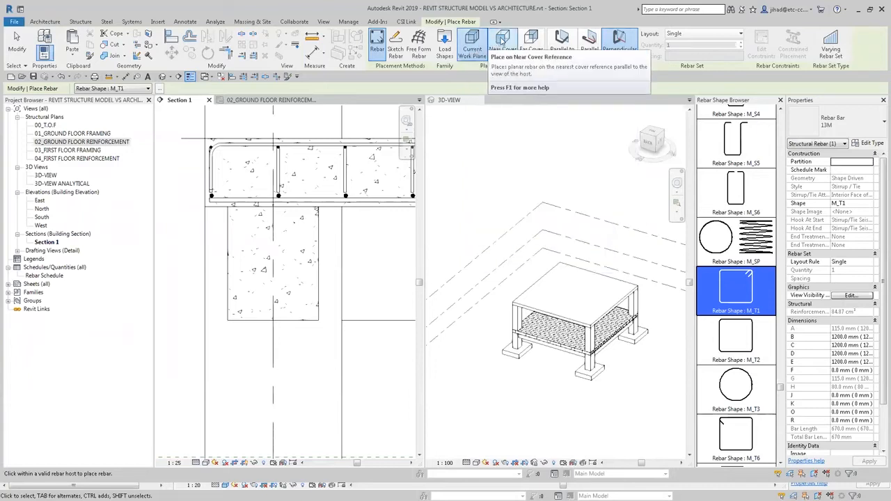
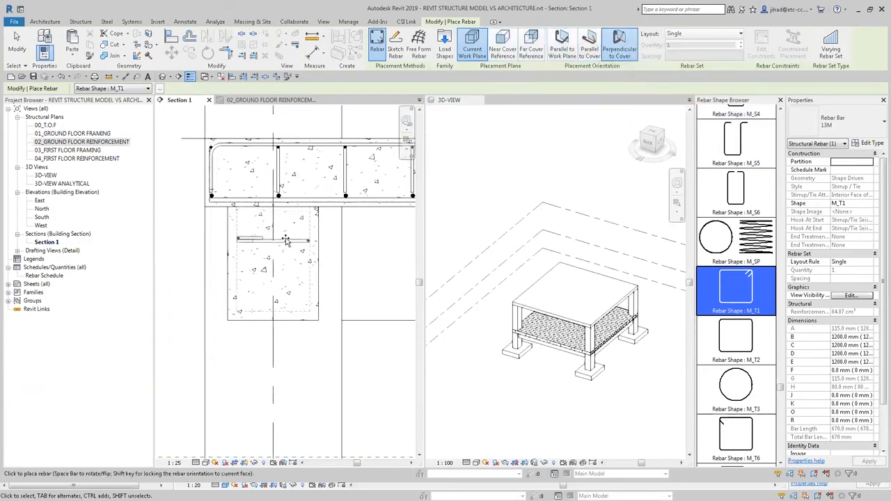
click(588, 47)
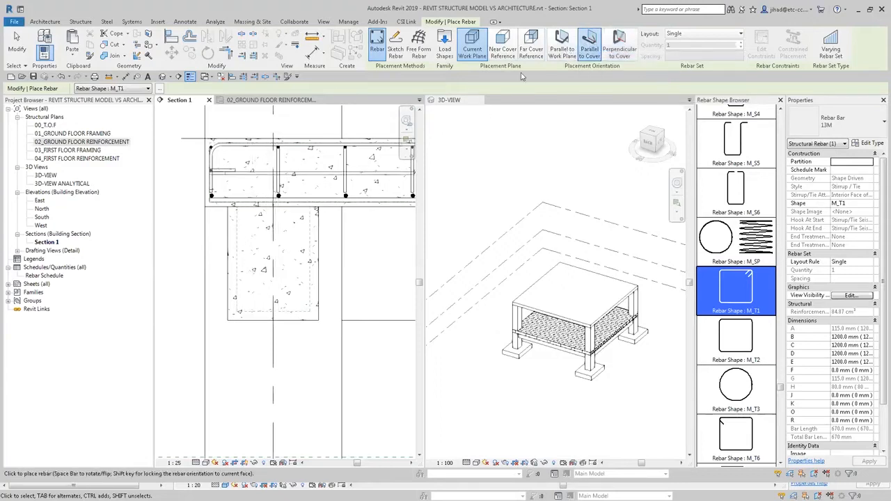
click(562, 48)
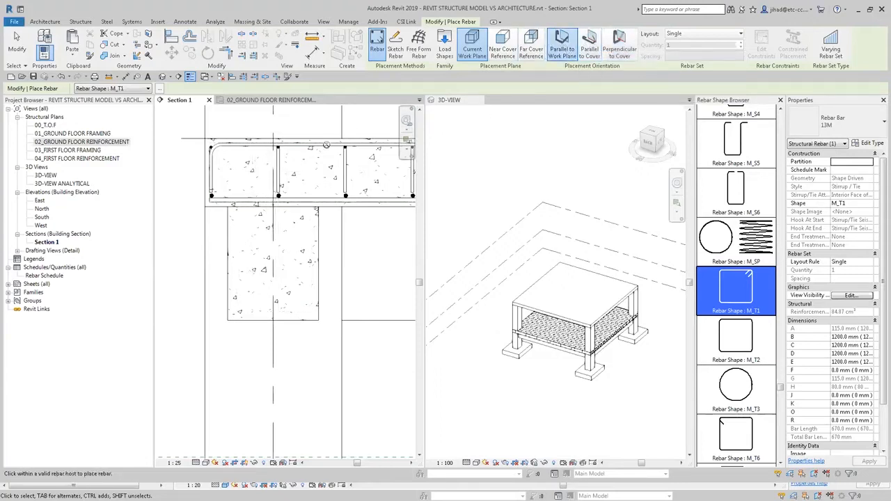
click(299, 244)
key(Escape)
- Rotate the beam stirrup in Section 1 until its hooks sit at the upper right corner
click(309, 228)
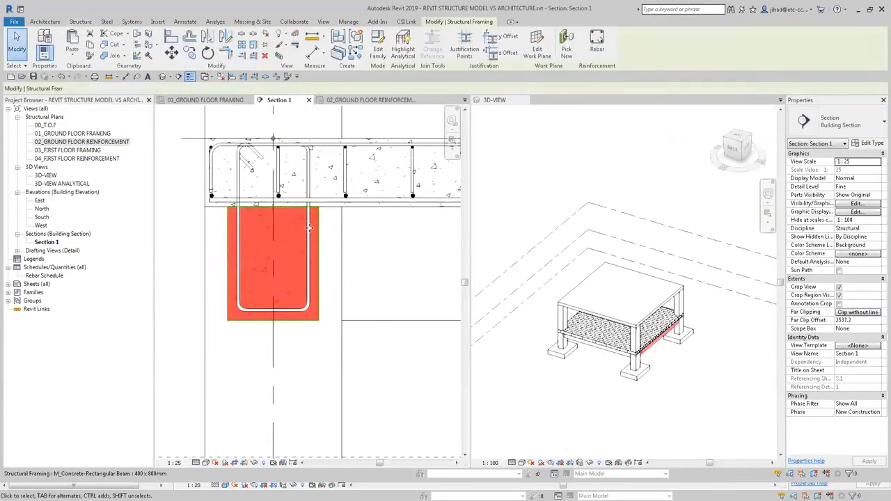
click(311, 160)
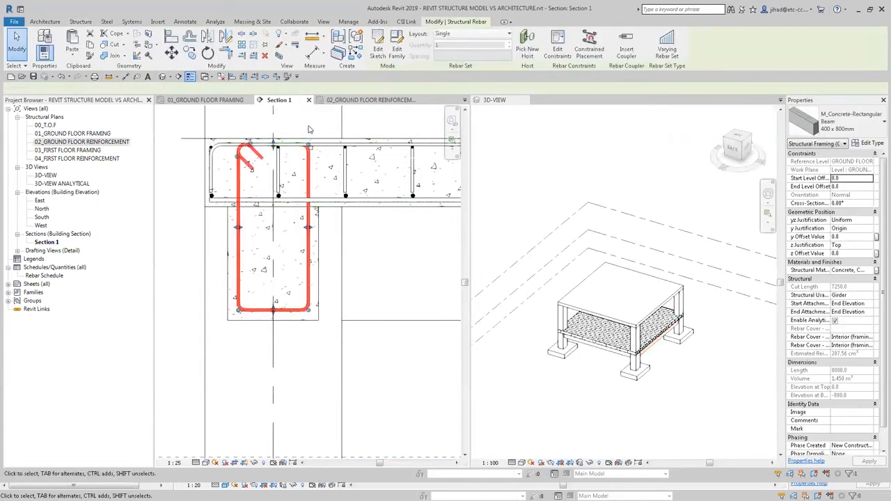
scroll(310, 160, down, 1)
key(space)
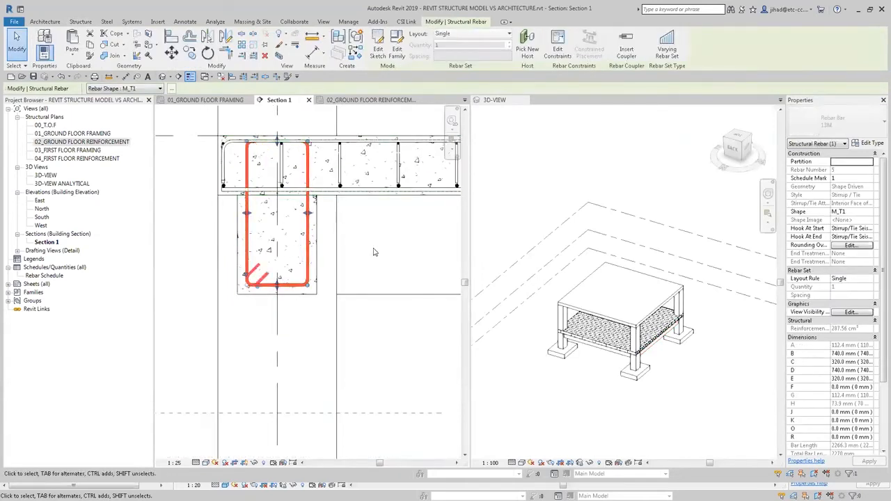
key(space)
key(space)
key(space)
key(space)
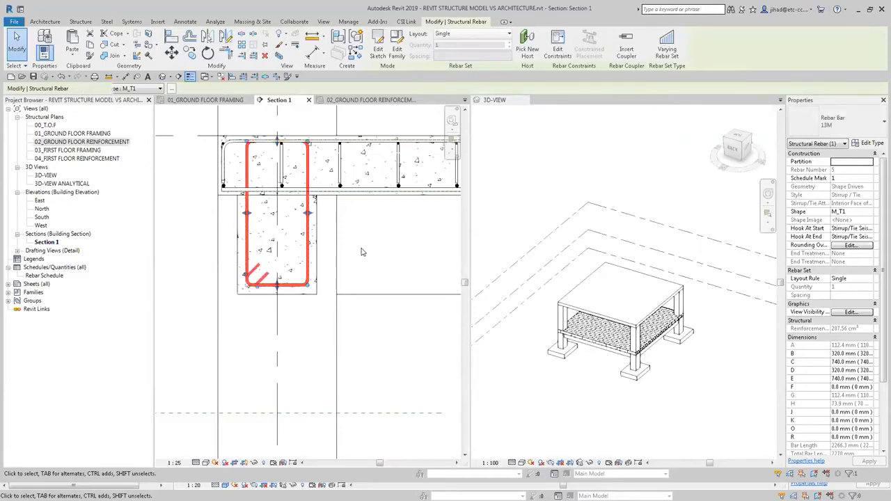
key(space)
key(space)
key(Escape)
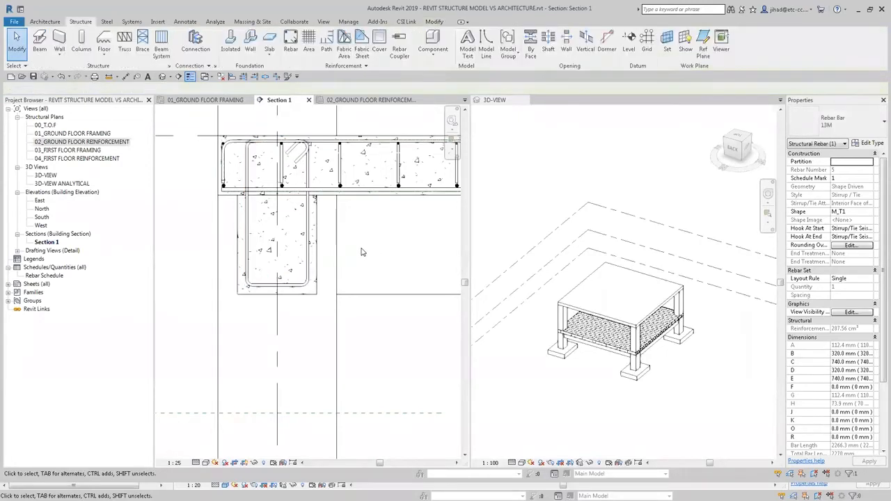
- Start placing rebar in the same beam again, widening the shape browser and choosing straight bar shape M_00
middle_drag(364, 253, 370, 255)
scroll(365, 256, up, 1)
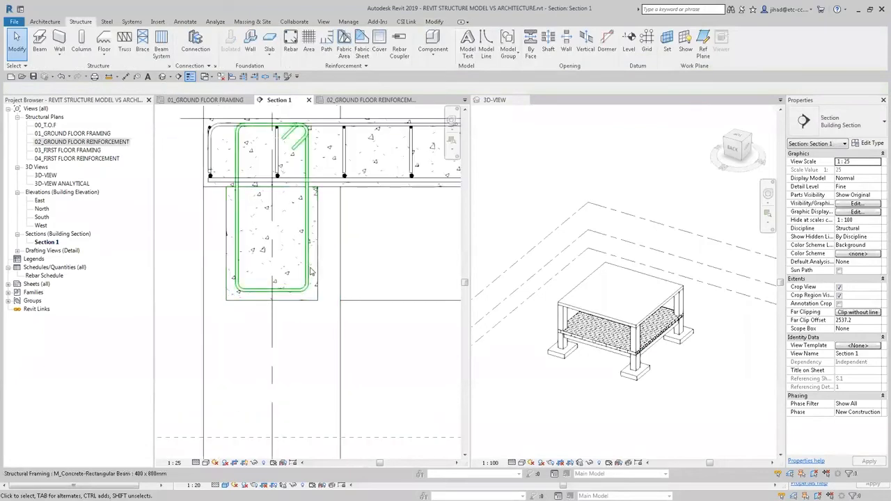
click(317, 266)
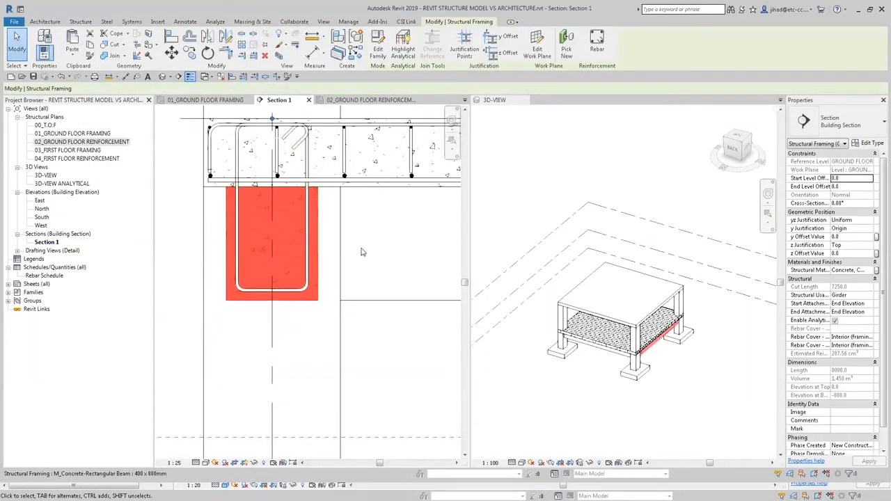
scroll(365, 248, down, 1)
click(597, 42)
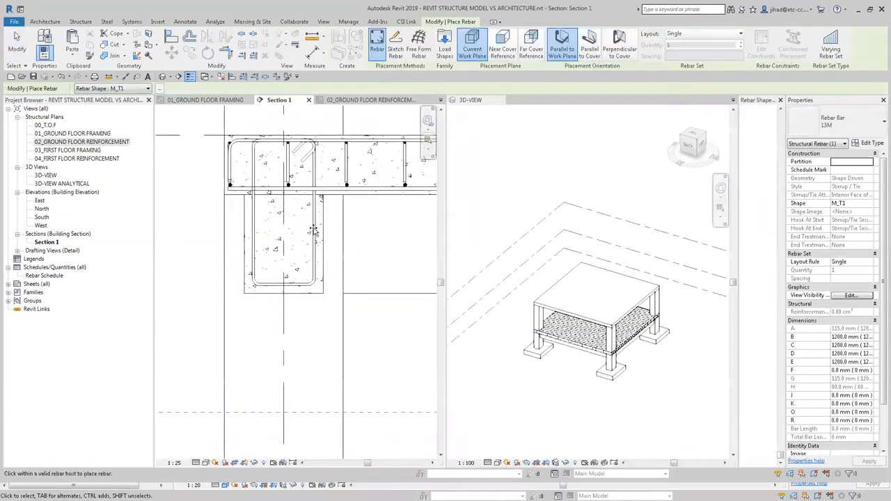
scroll(314, 230, up, 4)
scroll(295, 252, down, 3)
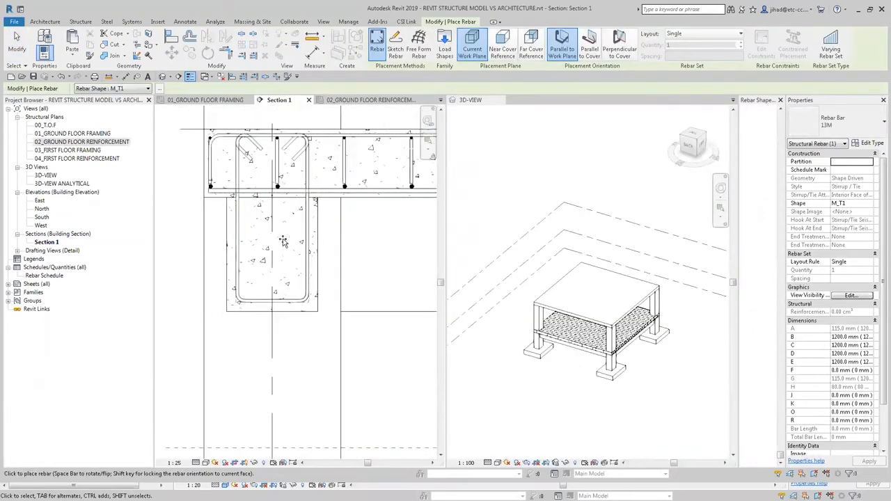
drag(738, 151, 675, 155)
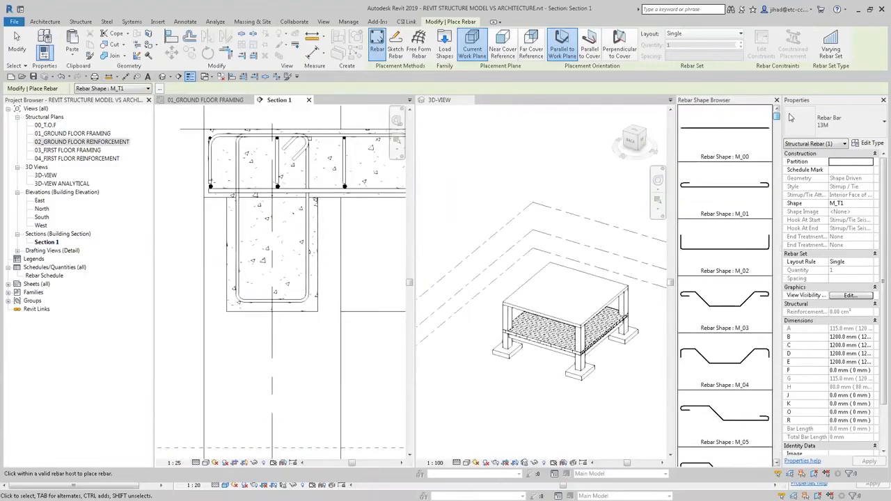
click(725, 131)
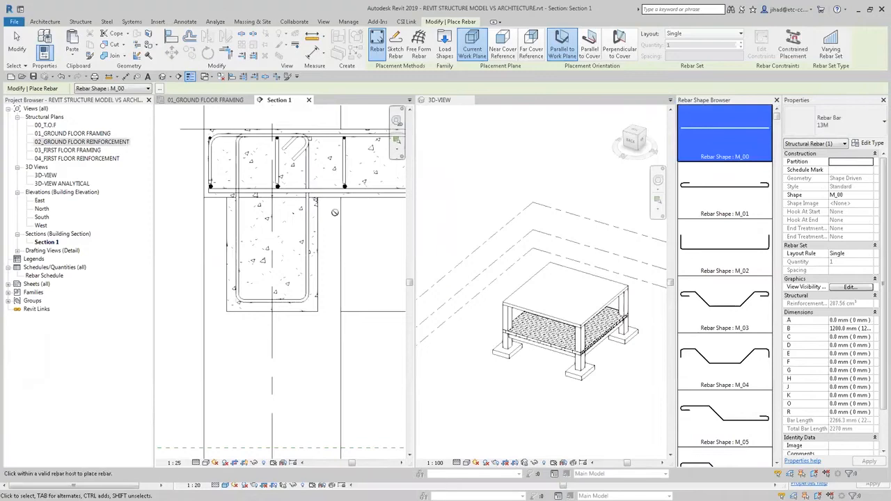
- Set the straight bar's placement orientation to perpendicular to cover and its rebar type to 19M
middle_drag(298, 238, 318, 231)
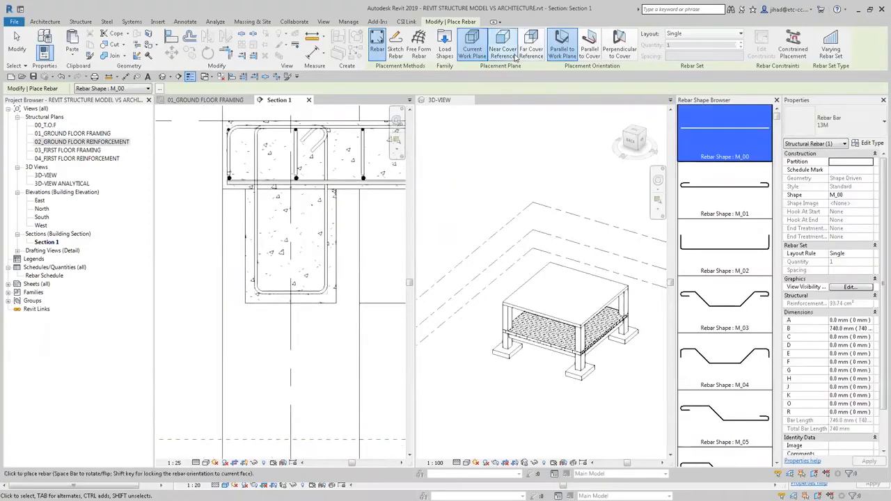
click(619, 46)
scroll(267, 279, up, 5)
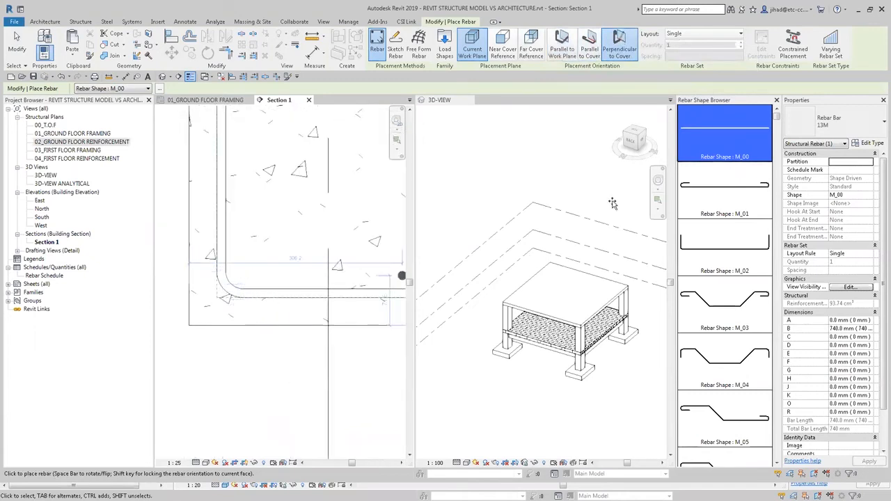
click(832, 121)
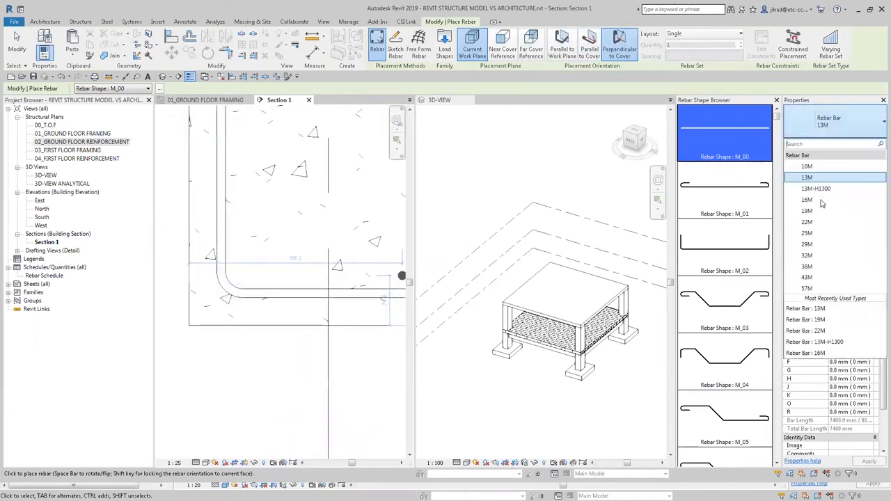
click(801, 211)
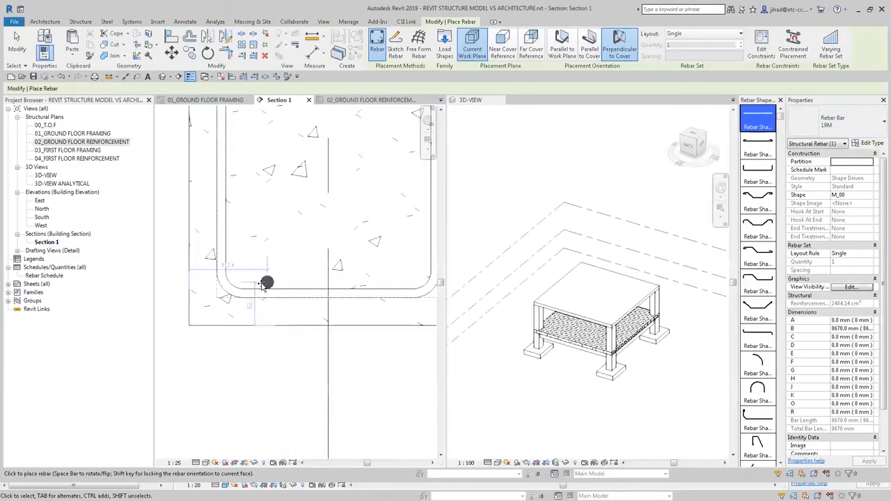
- Place one 19M bar on the stirrup's bottom leg in Section 1, about 149 mm from the beam's left face
scroll(327, 268, down, 2)
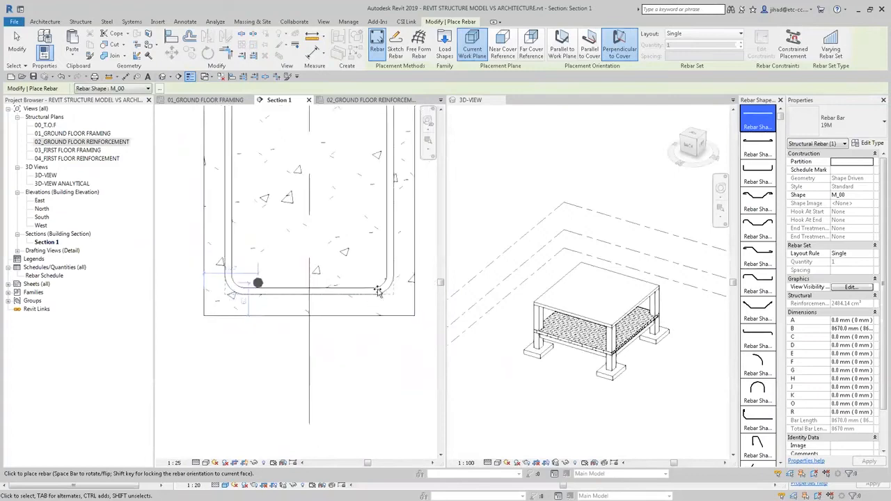
click(282, 282)
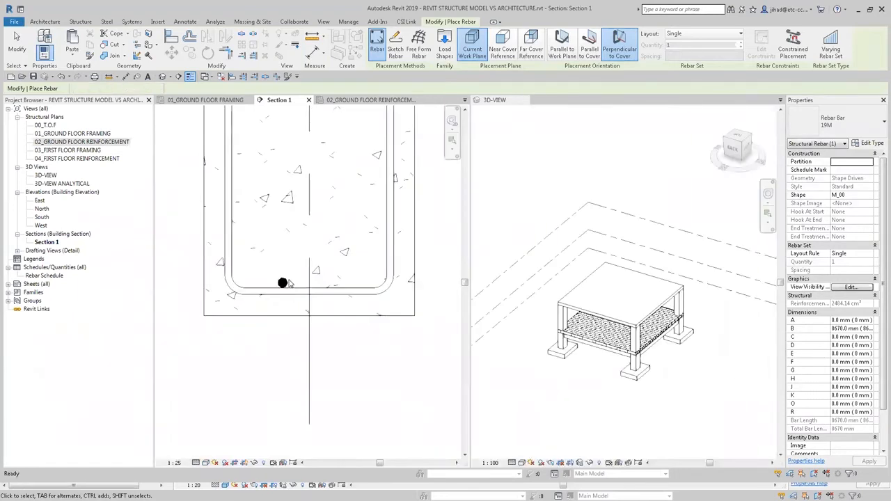
key(Escape)
- Lay out the bar at the beam's bottom as a Fixed Number set of 3
click(282, 283)
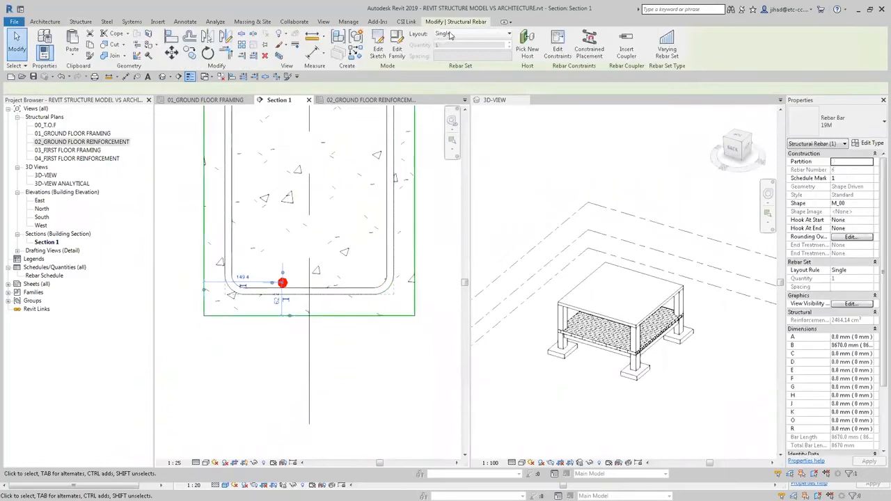
click(450, 34)
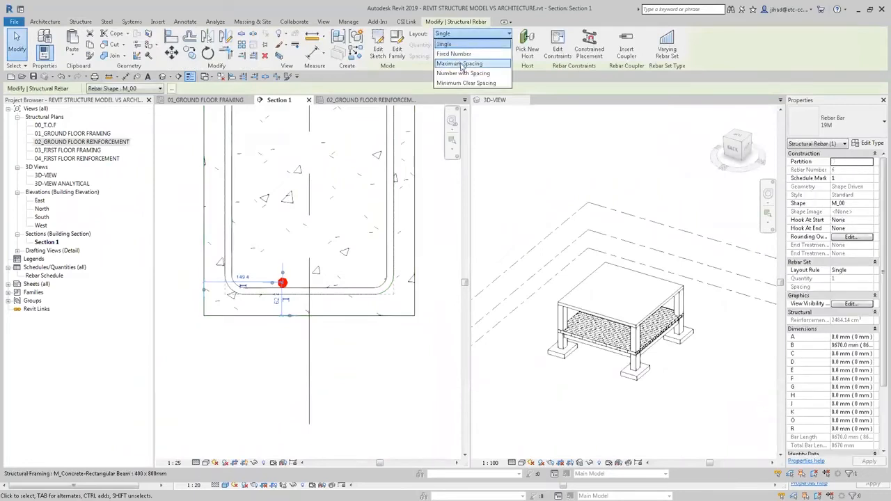
click(462, 54)
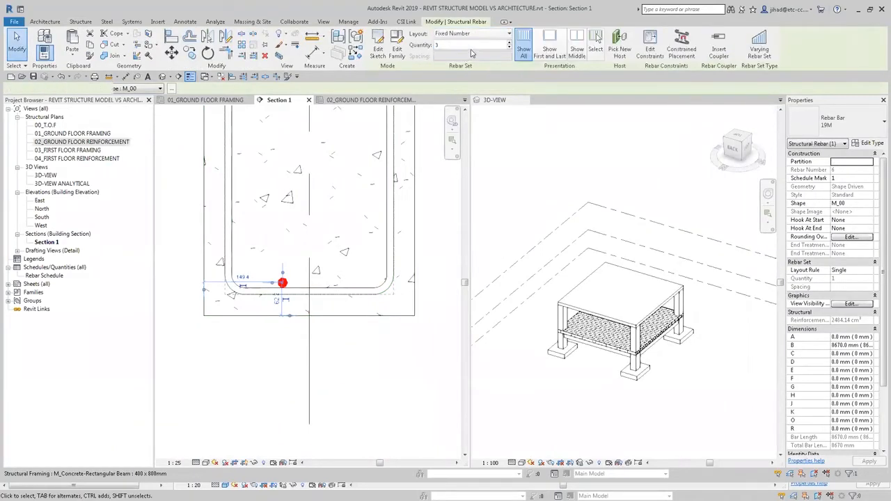
scroll(254, 332, down, 1)
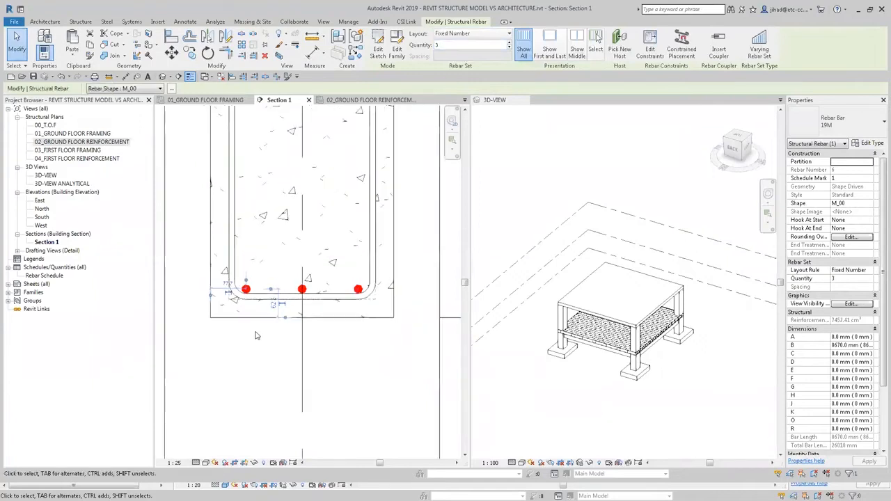
scroll(254, 332, down, 1)
middle_drag(253, 323, 254, 346)
middle_drag(279, 279, 280, 356)
scroll(277, 291, down, 1)
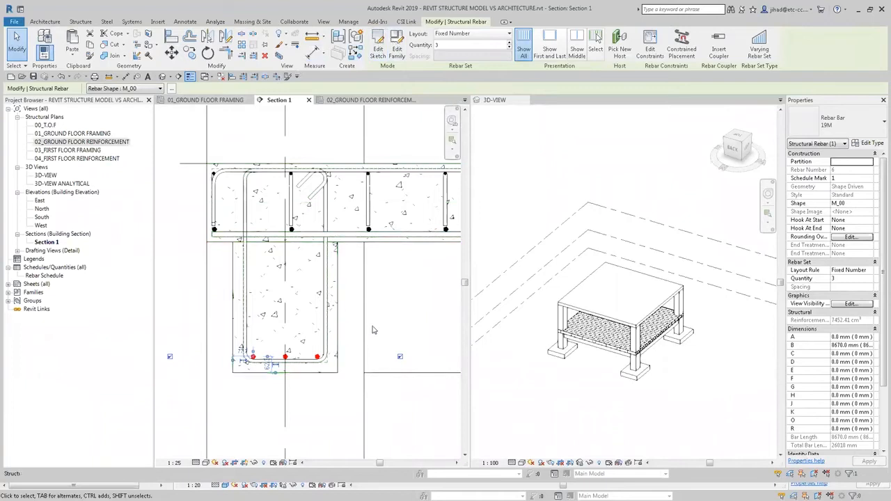
- Place a 19M M_00 bar inside the beam stirrup's left leg, about 338 mm from the beam's right face
click(319, 359)
click(315, 370)
middle_drag(323, 371, 324, 357)
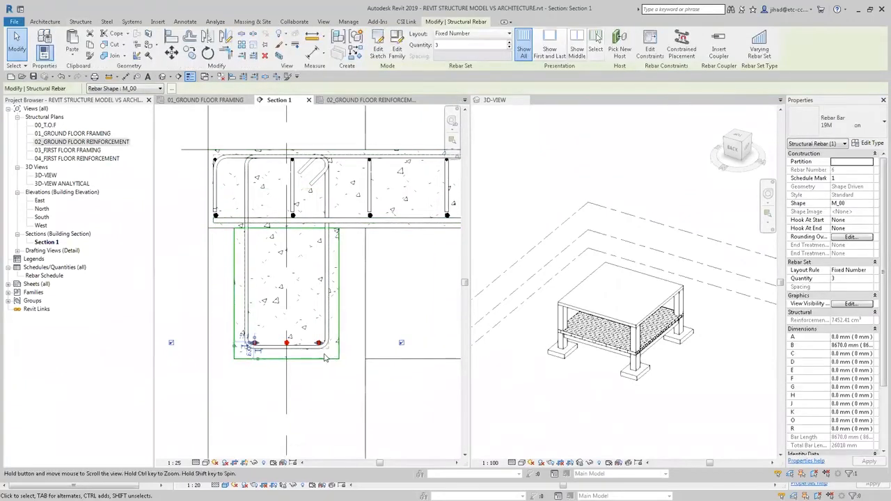
scroll(324, 357, up, 1)
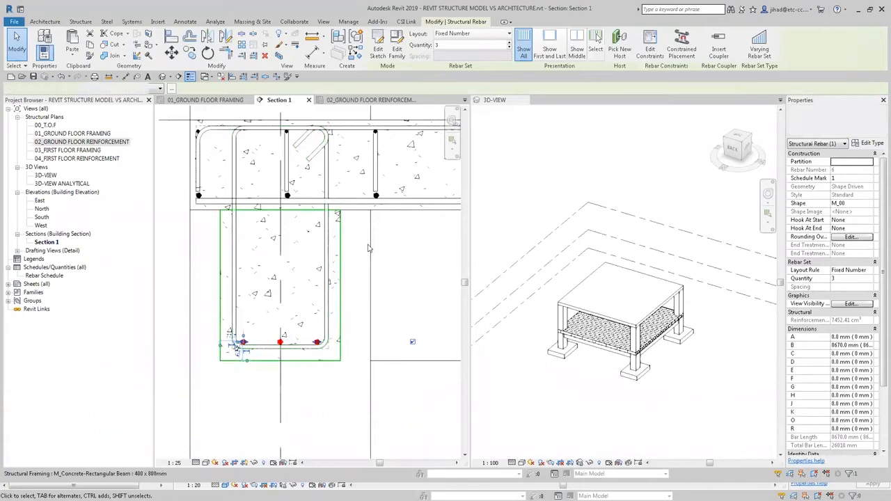
click(340, 336)
click(597, 42)
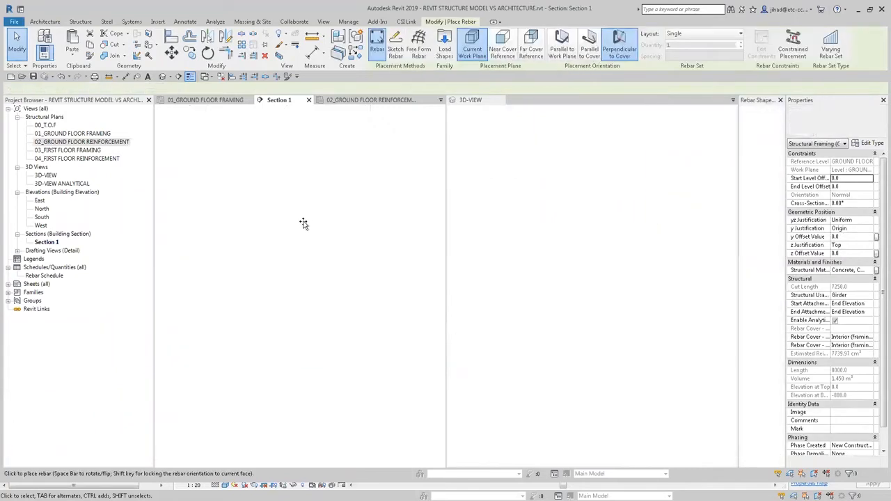
scroll(292, 223, up, 4)
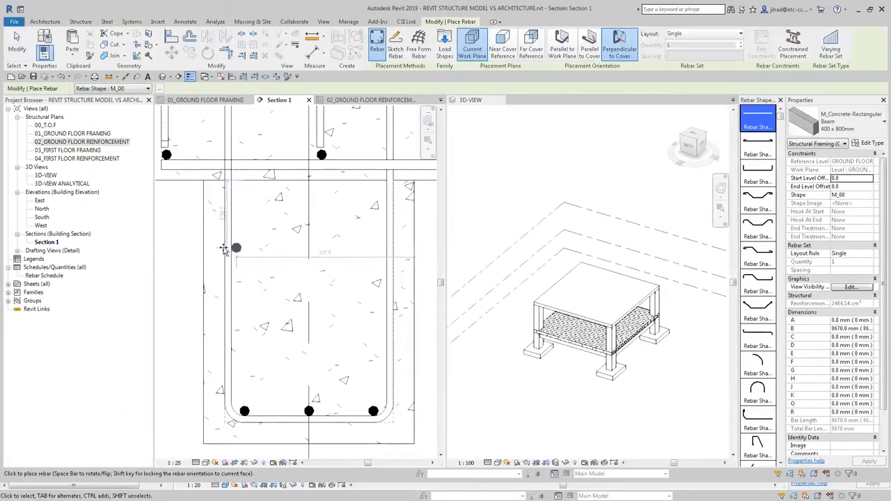
click(226, 252)
key(Escape)
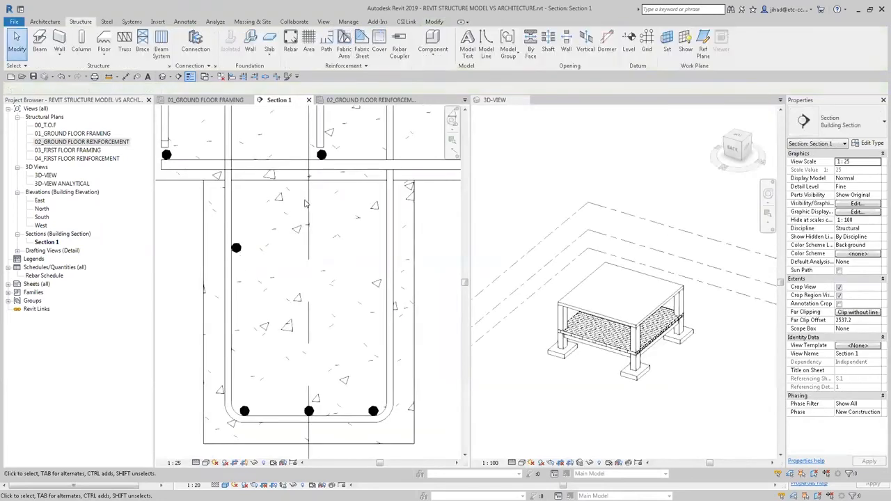
- Lay out the bar on the stirrup's left leg as a Fixed Number set of 3
click(236, 248)
click(474, 33)
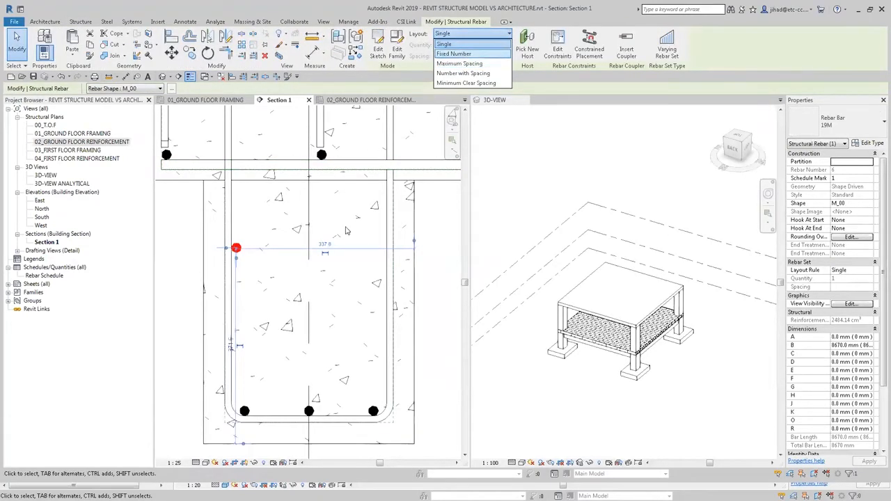
click(454, 54)
scroll(283, 258, down, 2)
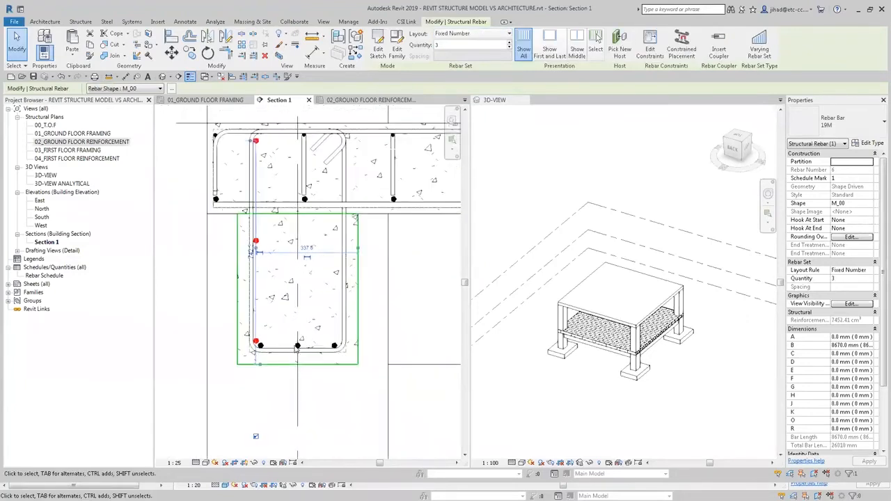
- Delete the three-bar set along the beam's bottom in Section 1
click(298, 362)
click(310, 392)
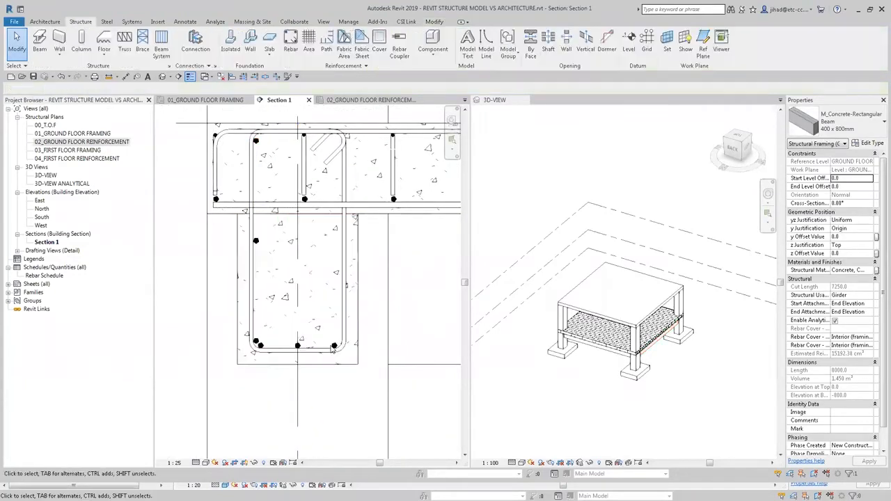
scroll(333, 348, up, 1)
click(332, 392)
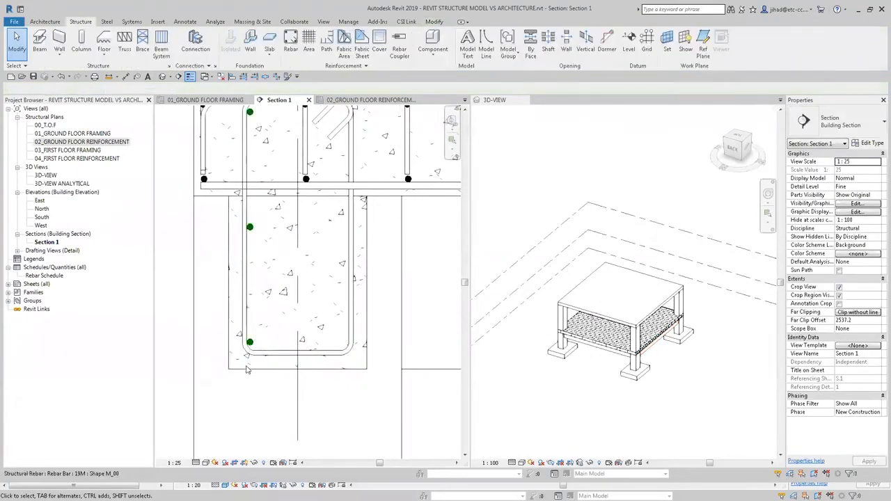
- Mirror the three left-side bars about the beam's vertical centre line
click(255, 387)
middle_drag(257, 390, 260, 392)
scroll(213, 351, up, 2)
middle_drag(207, 324, 204, 329)
click(209, 38)
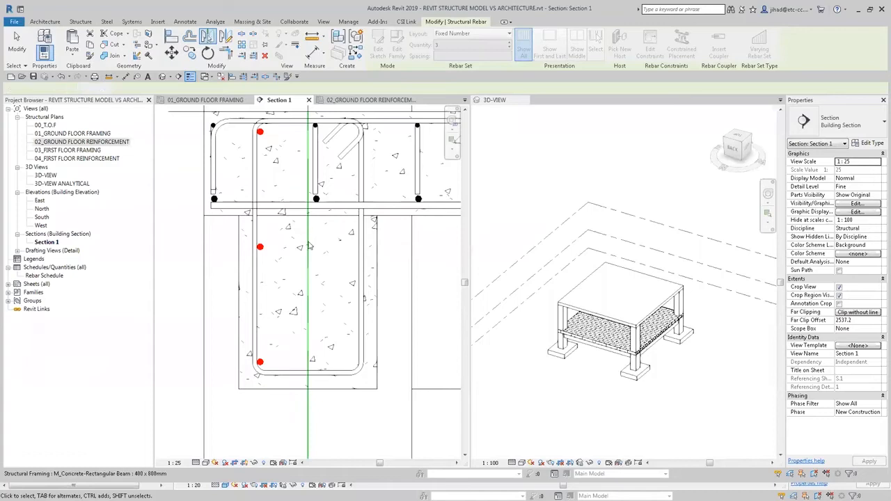
click(321, 324)
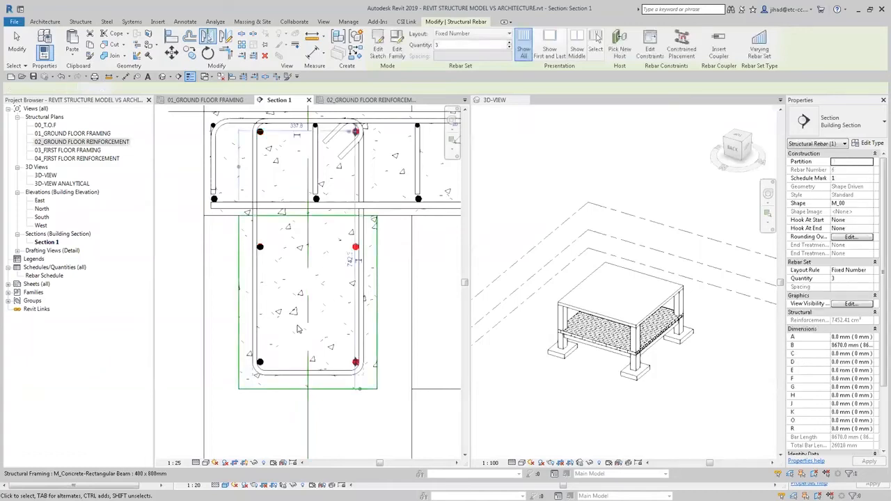
click(331, 412)
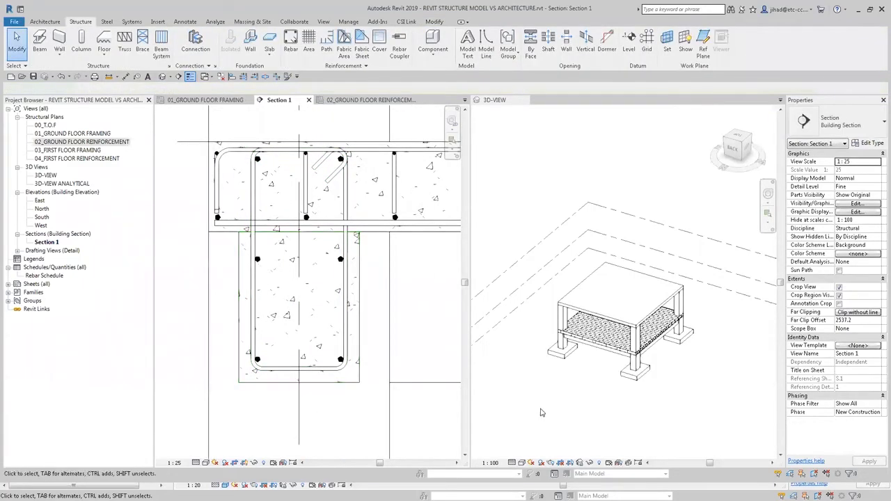
- Locate the sectioned 400 x 800mm beam in the 3D view and examine its side up close
click(581, 404)
shift+middle_drag(597, 377, 479, 358)
scroll(480, 360, up, 3)
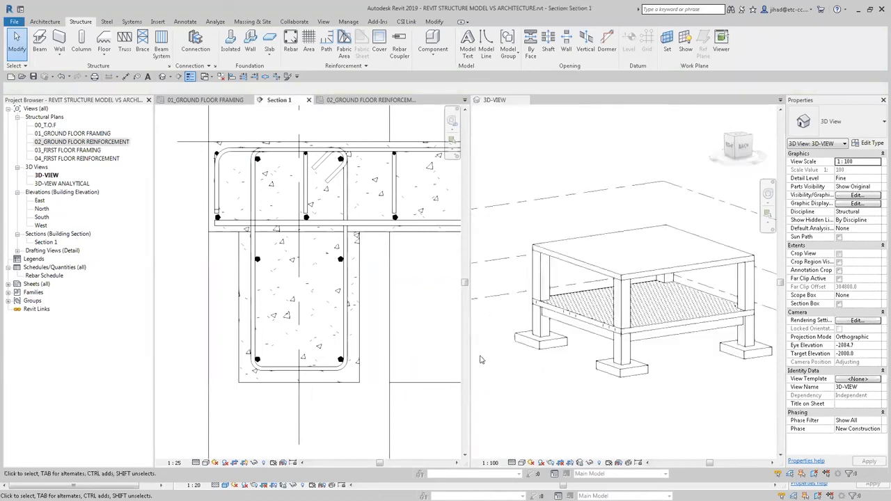
click(299, 306)
shift+middle_drag(589, 406, 462, 379)
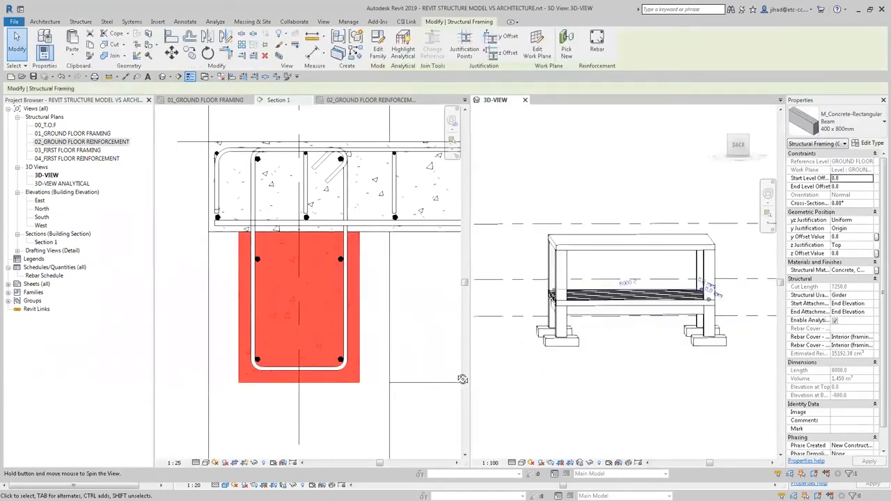
shift+middle_drag(545, 367, 635, 345)
scroll(595, 334, up, 5)
click(634, 344)
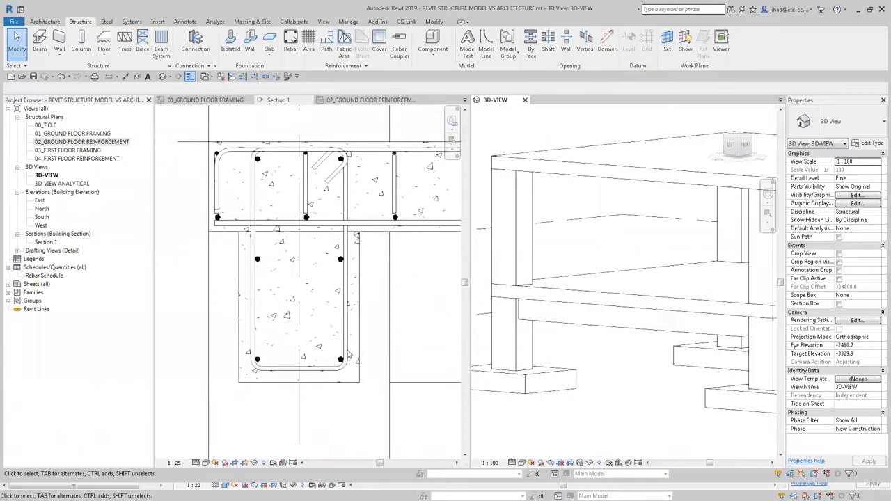
- Set the view visibility of the beam's stirrup and both side bar sets so they show unobscured in the 3D view
click(352, 357)
click(342, 359)
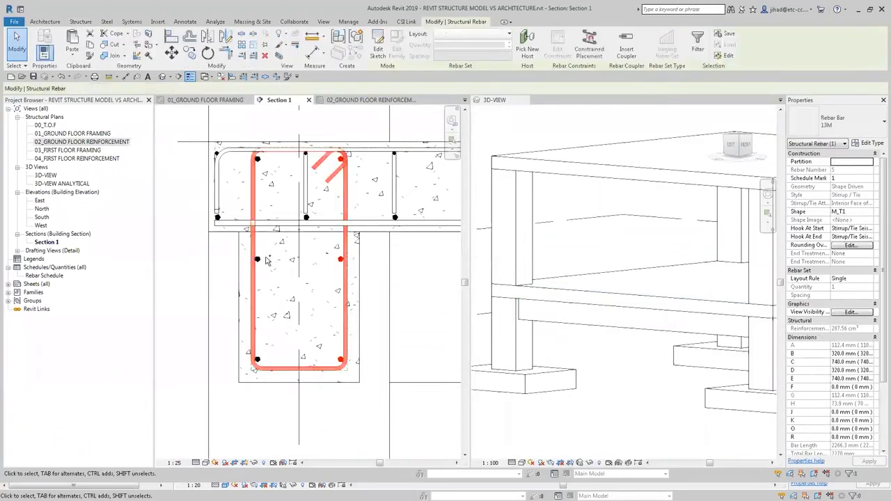
ctrl+click(237, 263)
ctrl+click(236, 265)
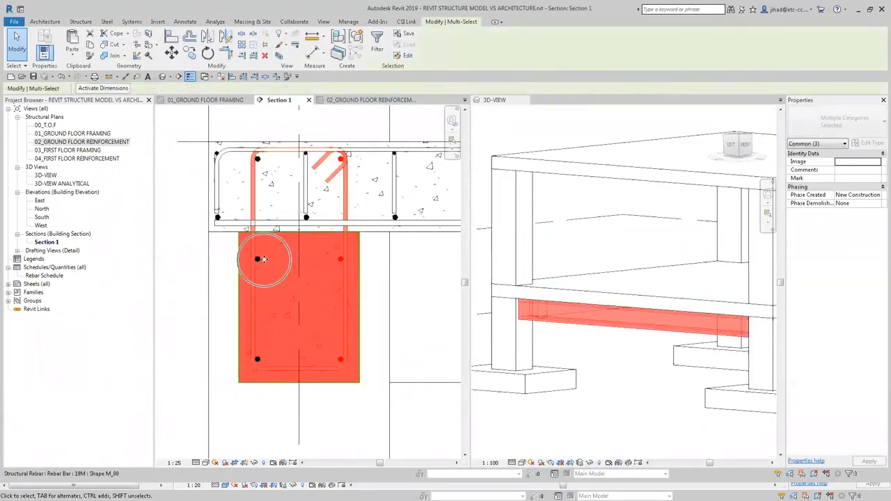
click(253, 247)
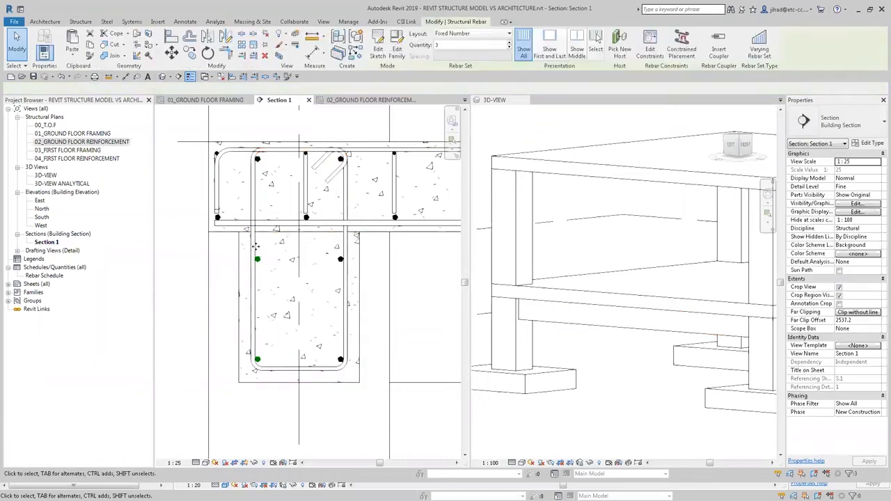
ctrl+click(339, 261)
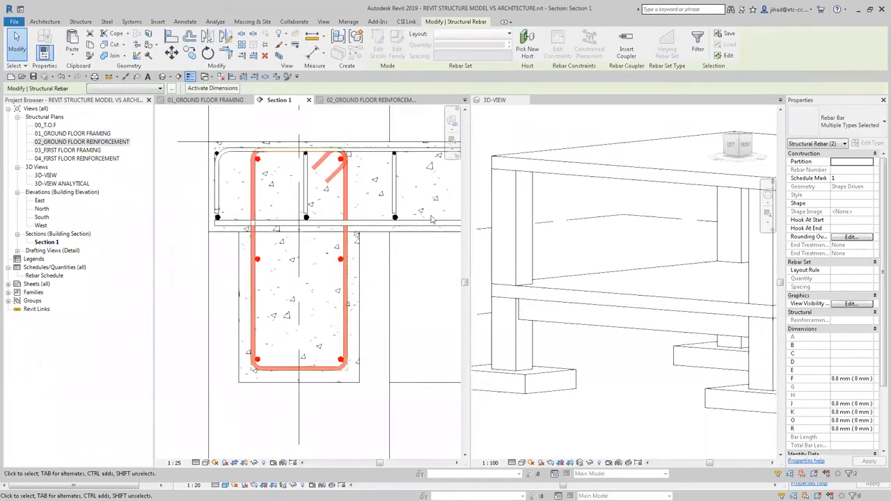
click(867, 305)
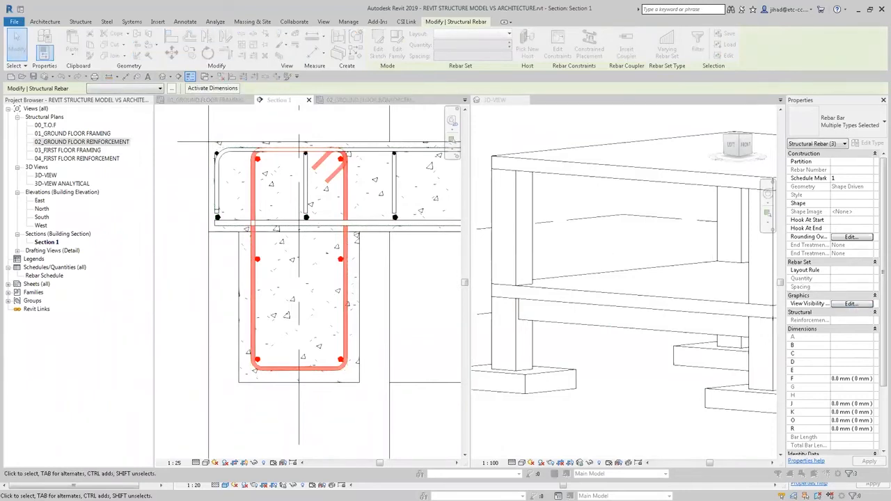
click(556, 188)
click(617, 188)
click(582, 317)
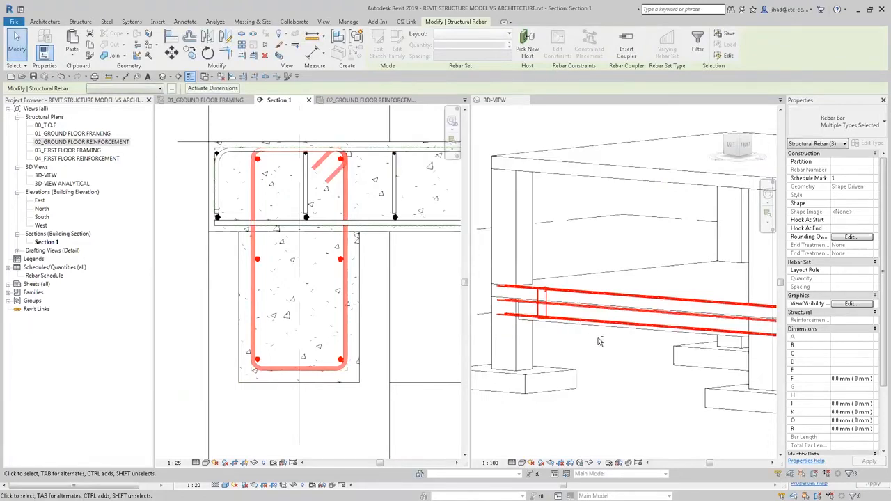
- Distribute the beam's stirrup along its full length using a Maximum Spacing layout of 300 mm
scroll(591, 327, down, 2)
shift+middle_drag(591, 327, 535, 310)
scroll(550, 304, up, 3)
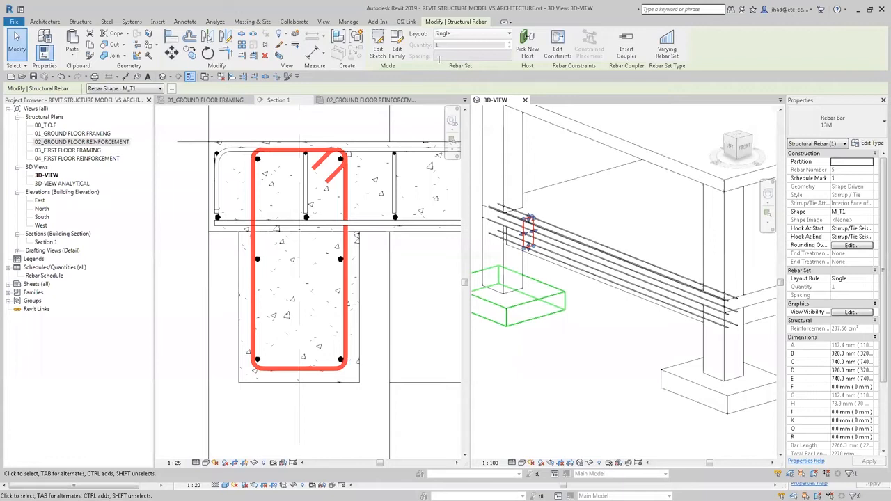
click(448, 34)
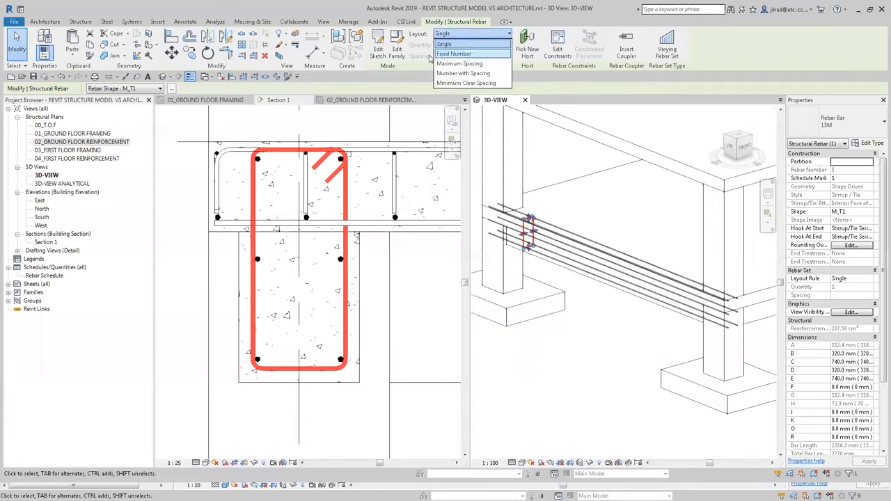
click(457, 63)
text(3)
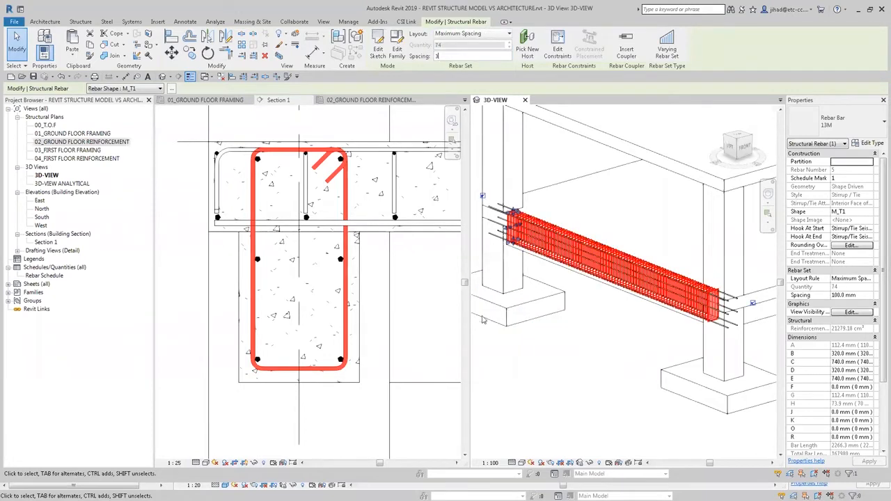
text(00)
key(Return)
click(580, 326)
shift+middle_drag(580, 326, 557, 321)
shift+middle_drag(556, 289, 616, 305)
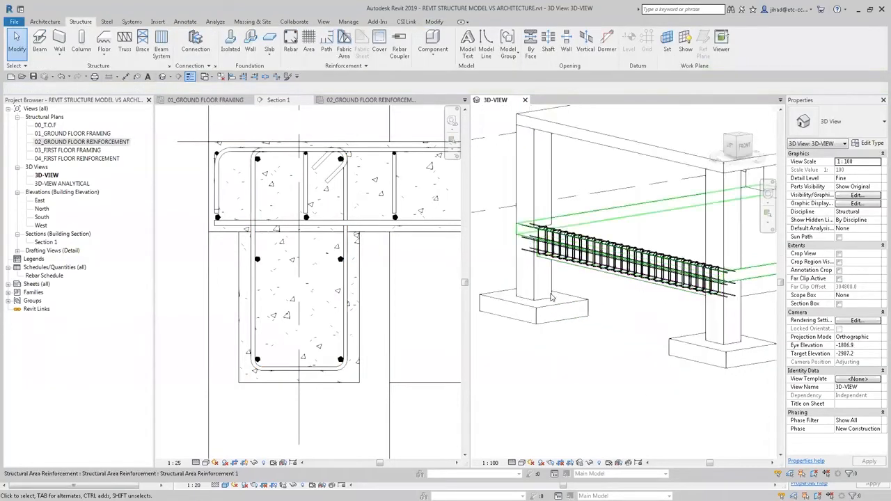
scroll(630, 334, down, 1)
shift+middle_drag(630, 335, 625, 348)
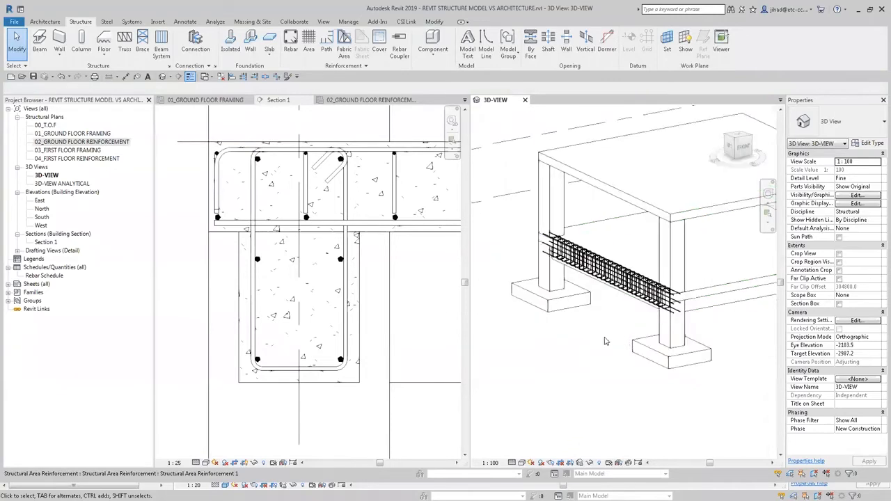
- Examine the reinforced beam, the supporting column and its footing in Section 1 and the 3D view
click(413, 300)
scroll(290, 250, down, 2)
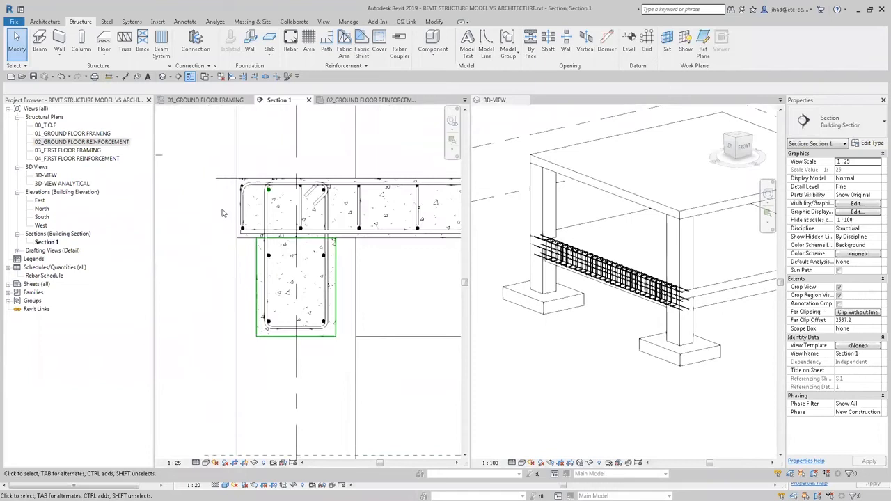
scroll(237, 259, down, 1)
scroll(301, 259, down, 1)
middle_drag(263, 246, 298, 228)
scroll(293, 228, up, 2)
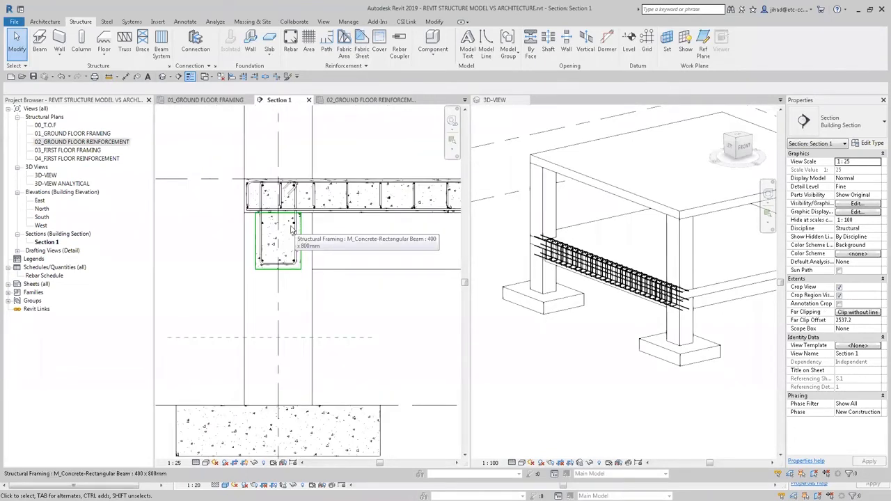
scroll(329, 259, down, 2)
middle_drag(358, 285, 346, 329)
middle_drag(357, 192, 338, 225)
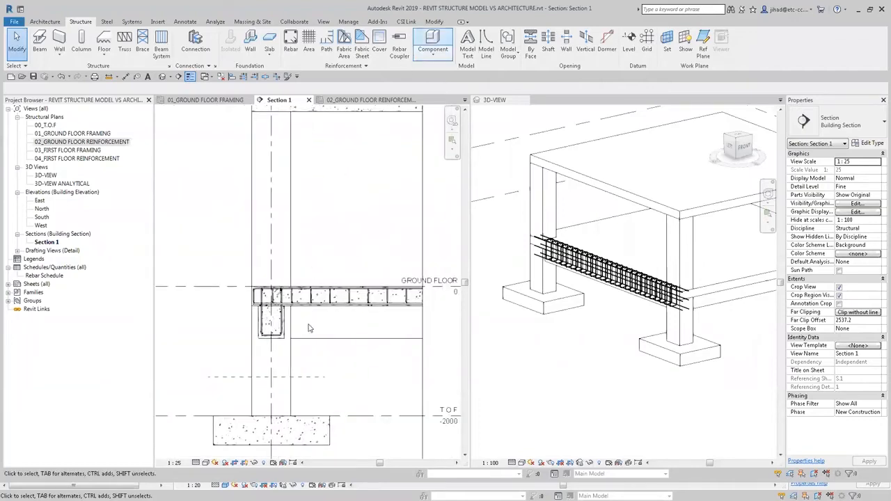
click(291, 366)
middle_drag(255, 349, 242, 301)
scroll(241, 334, up, 2)
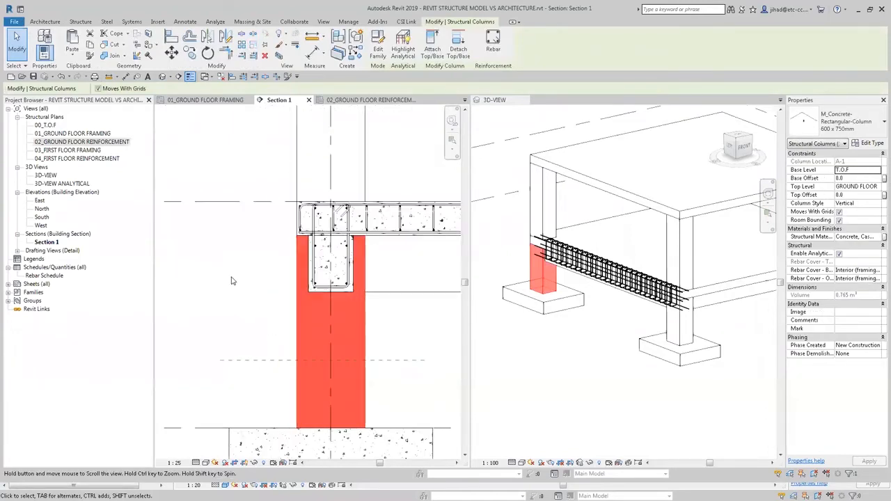
key(Escape)
shift+middle_drag(582, 346, 624, 368)
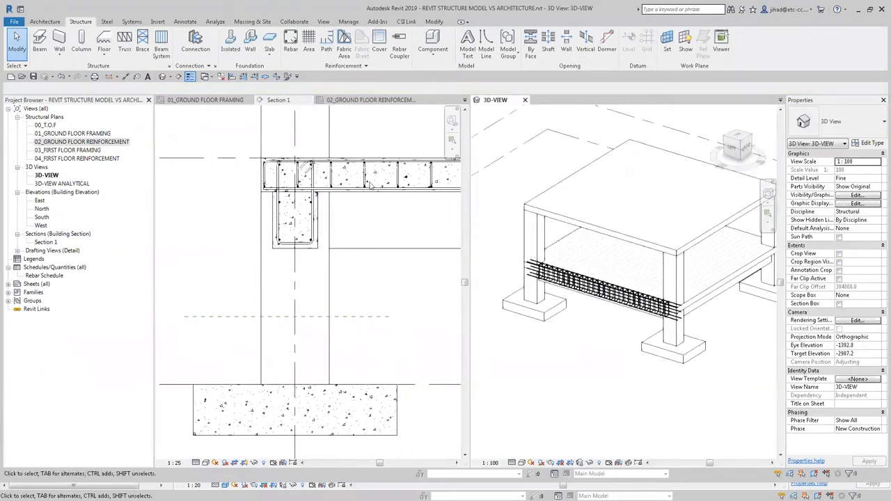
- Set the ground floor slab's four rebar sets to show unobscured and as solid in 3D-VIEW
scroll(371, 187, up, 2)
click(376, 161)
ctrl+click(381, 157)
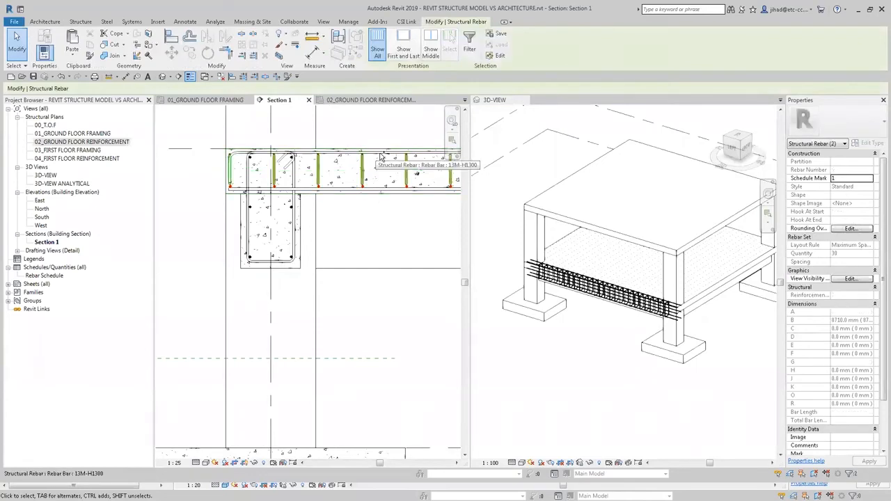
click(380, 157)
scroll(380, 157, up, 2)
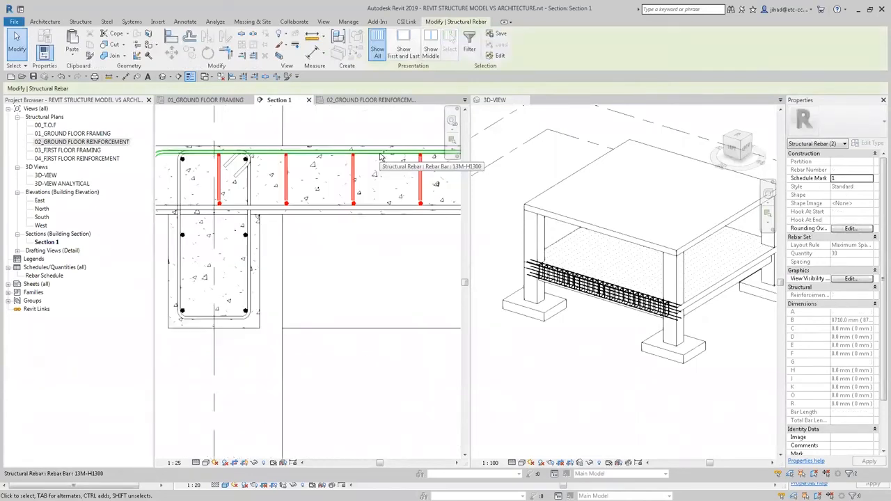
ctrl+click(376, 211)
ctrl+click(367, 210)
scroll(348, 265, down, 1)
scroll(218, 186, down, 1)
scroll(218, 186, down, 2)
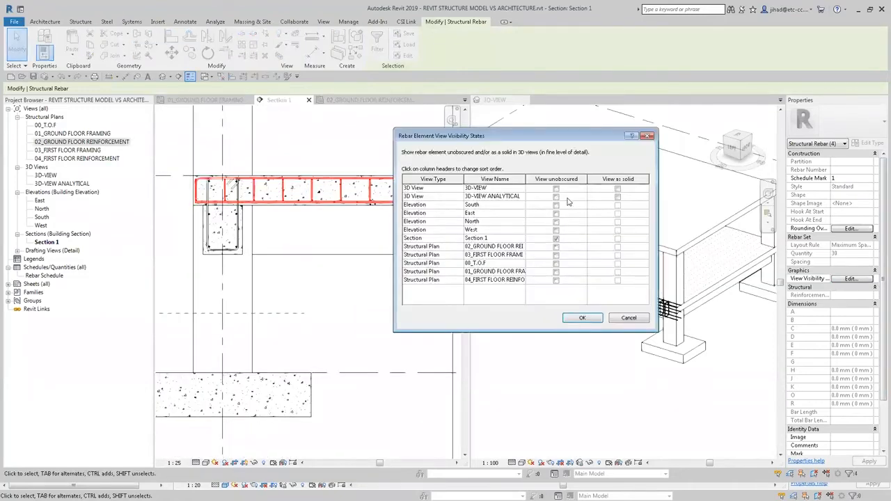
click(556, 189)
click(617, 189)
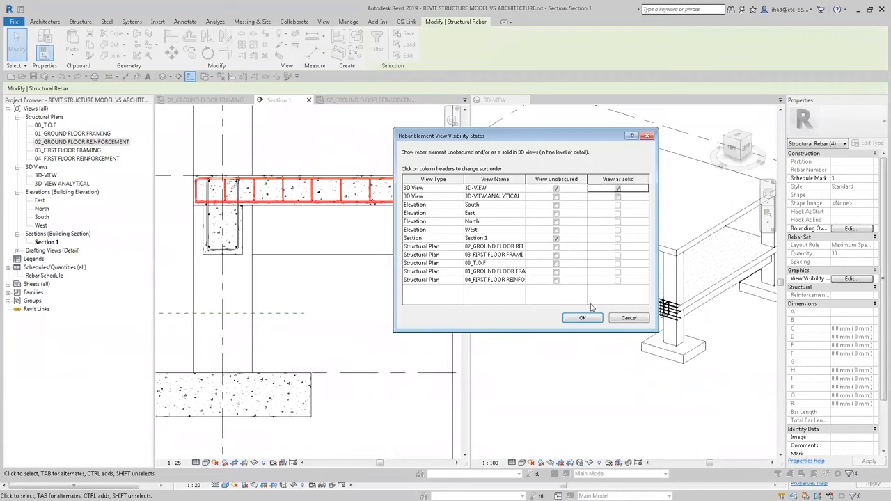
click(582, 320)
click(555, 332)
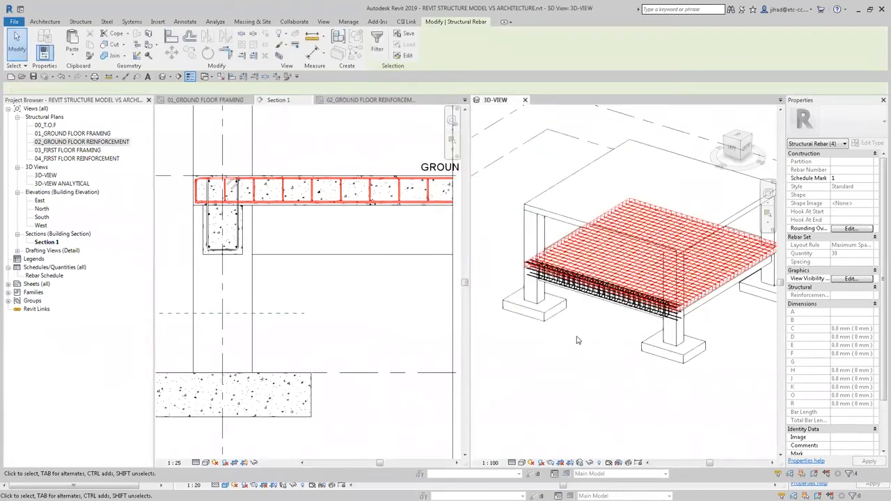
middle_drag(593, 356, 594, 359)
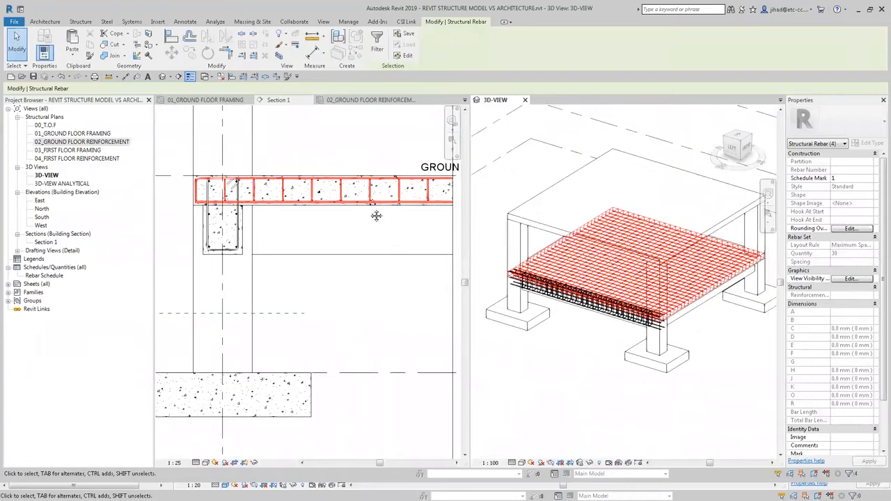
- Open the Rebar Schedule and combine the tiled views into one tabbed window
double_click(43, 276)
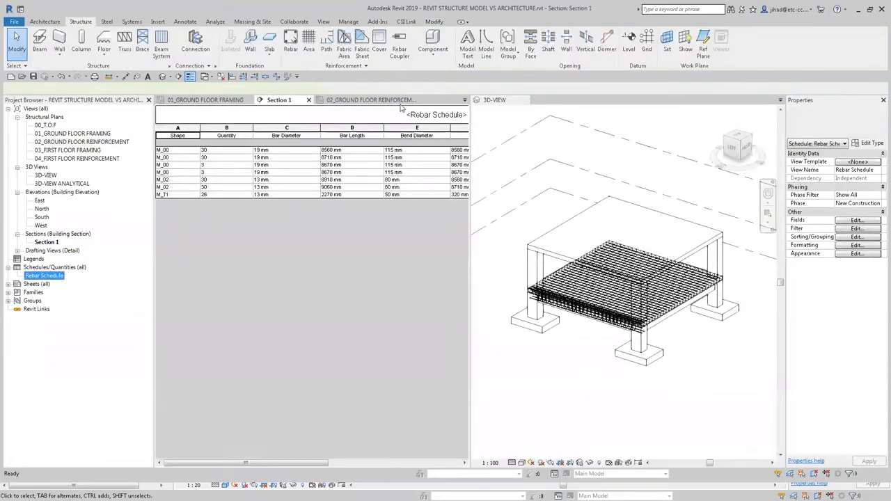
click(780, 101)
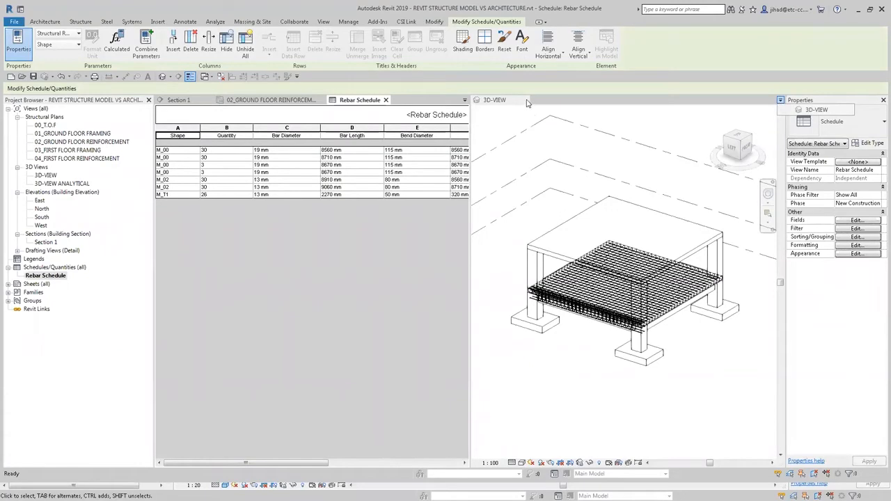
click(576, 195)
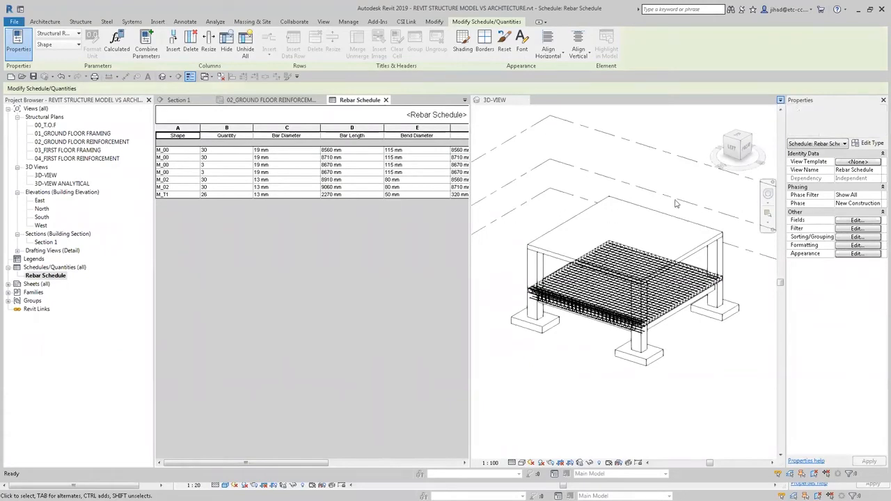
key(t)
key(w)
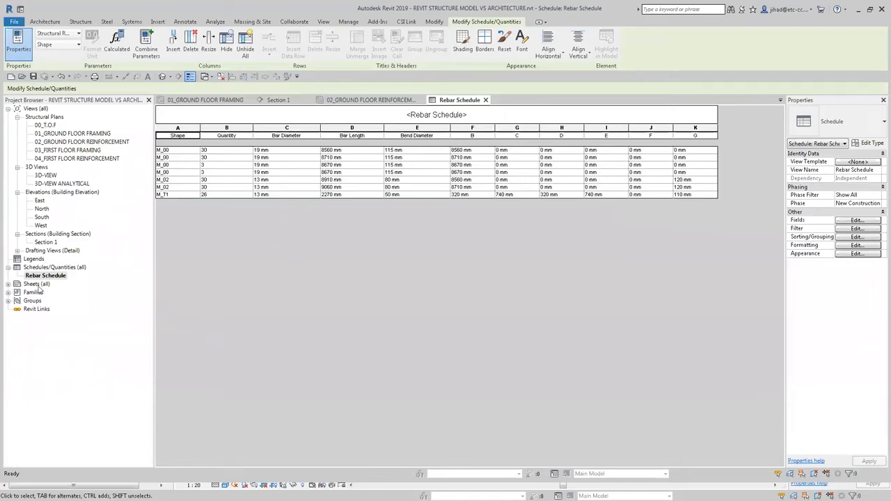
- Open sheet S.1 and place the Section 1 view beside the ground floor reinforcement plan
double_click(16, 286)
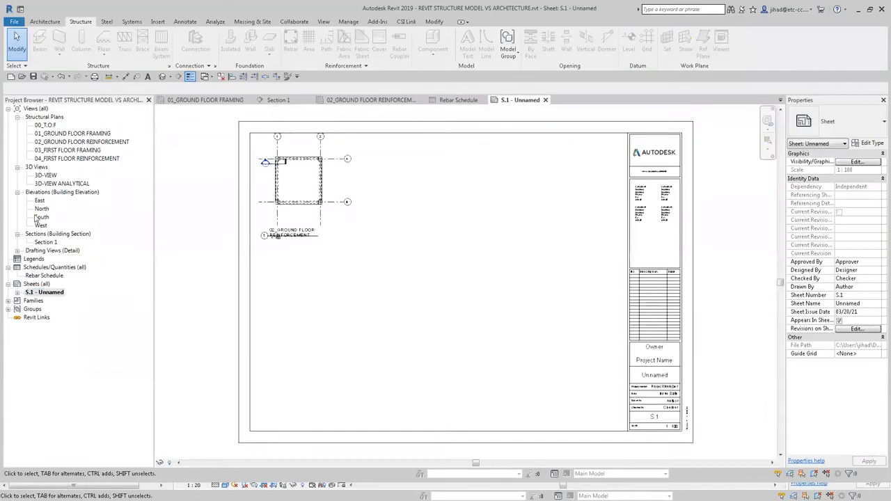
click(43, 242)
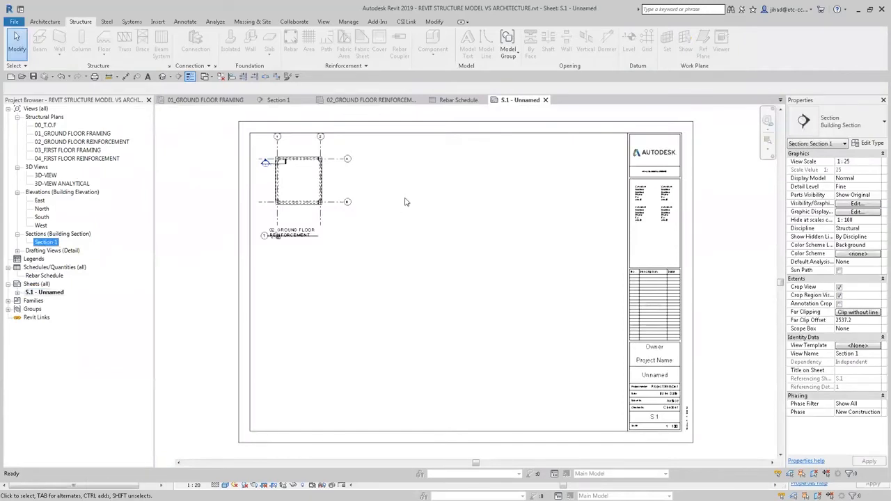
drag(407, 202, 401, 204)
click(446, 247)
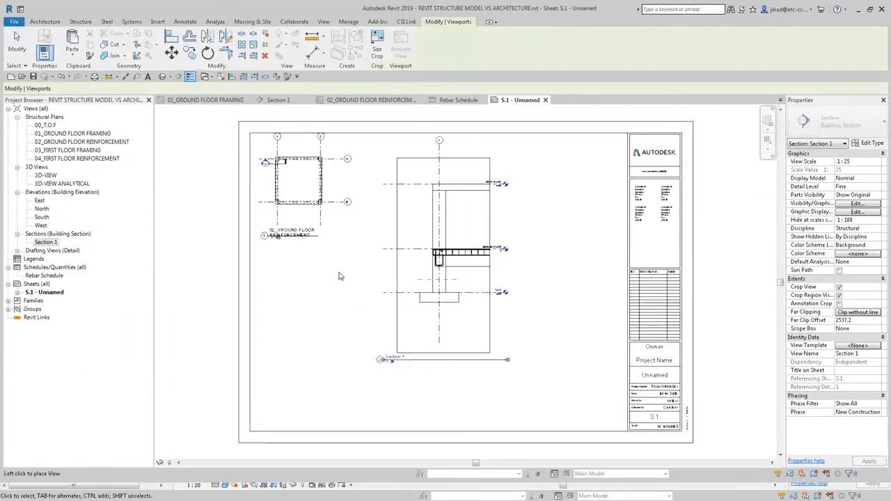
key(Escape)
scroll(493, 286, up, 3)
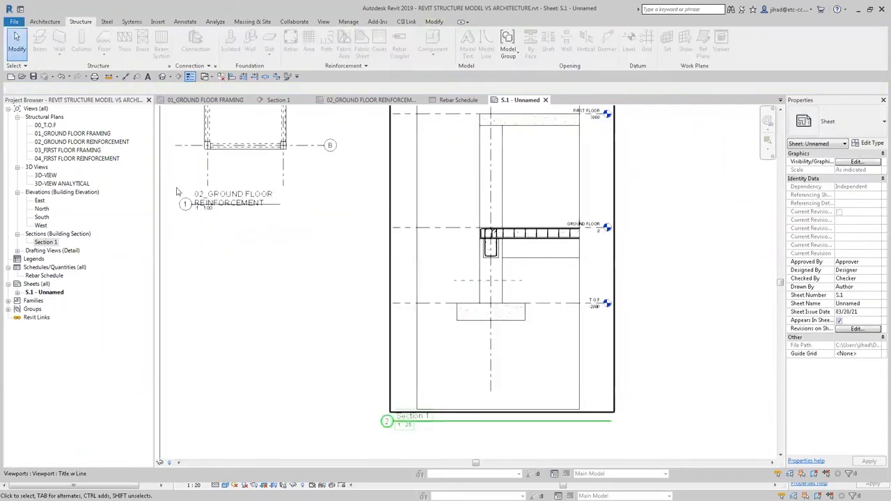
scroll(49, 181, up, 2)
scroll(260, 283, down, 2)
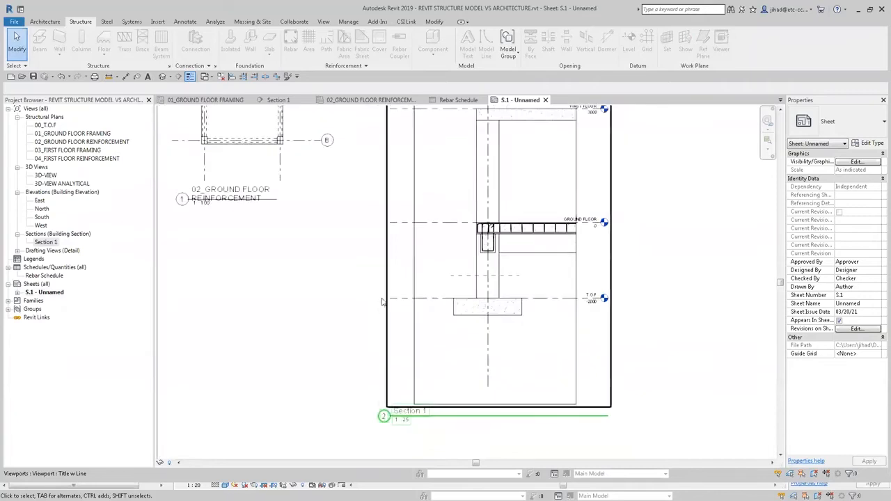
scroll(395, 306, down, 3)
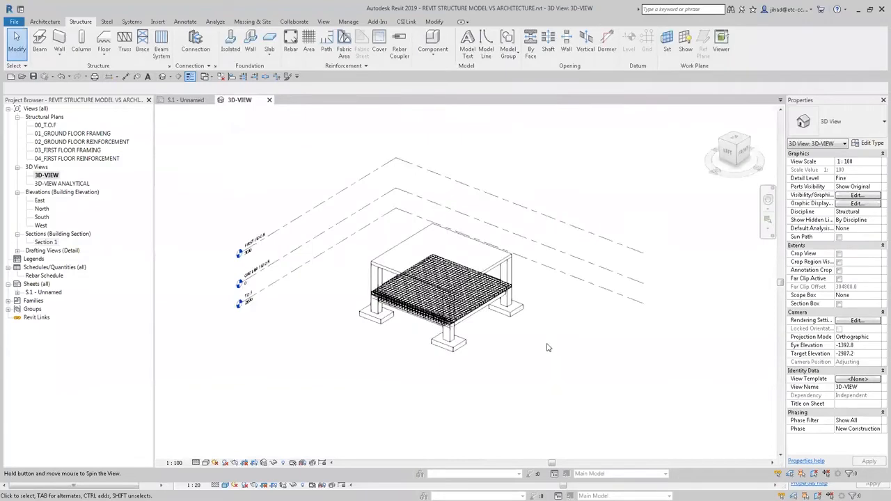
shift+middle_drag(447, 293, 446, 294)
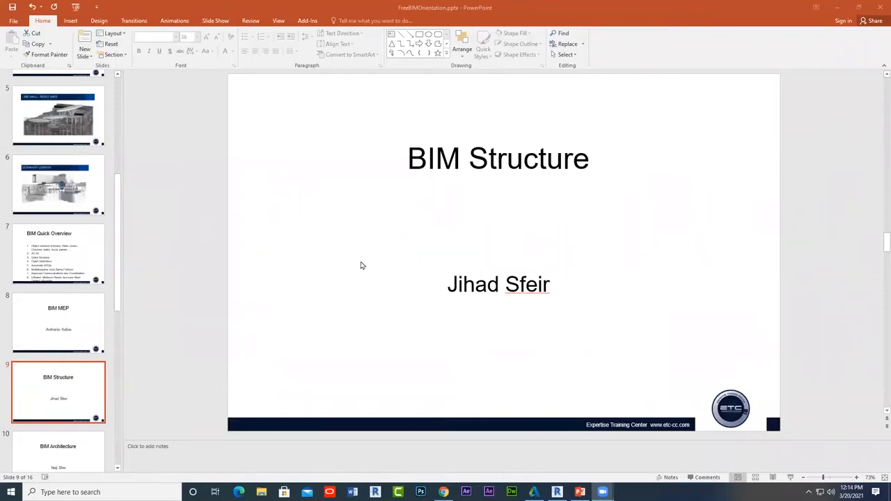
- Show the BIM Architecture slide in PowerPoint and switch to the BimOrientation project's Ground plan in Revit 2020
click(54, 453)
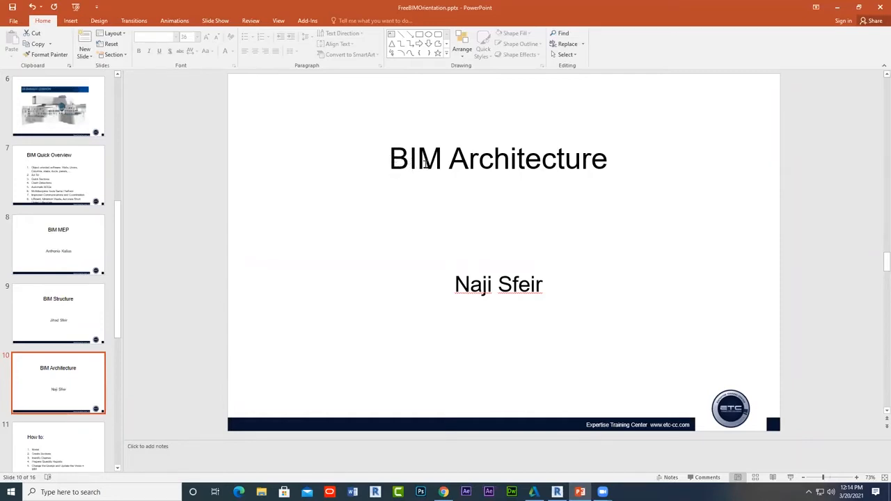
click(837, 7)
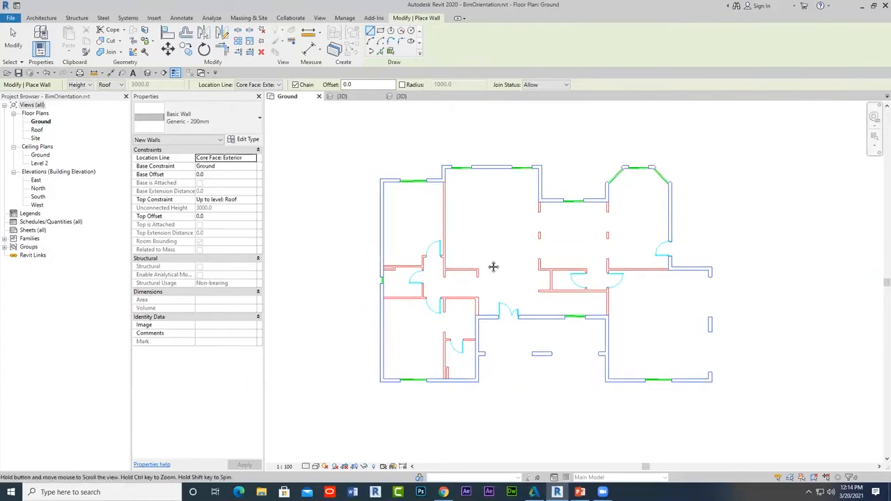
scroll(493, 266, up, 1)
middle_drag(538, 275, 528, 270)
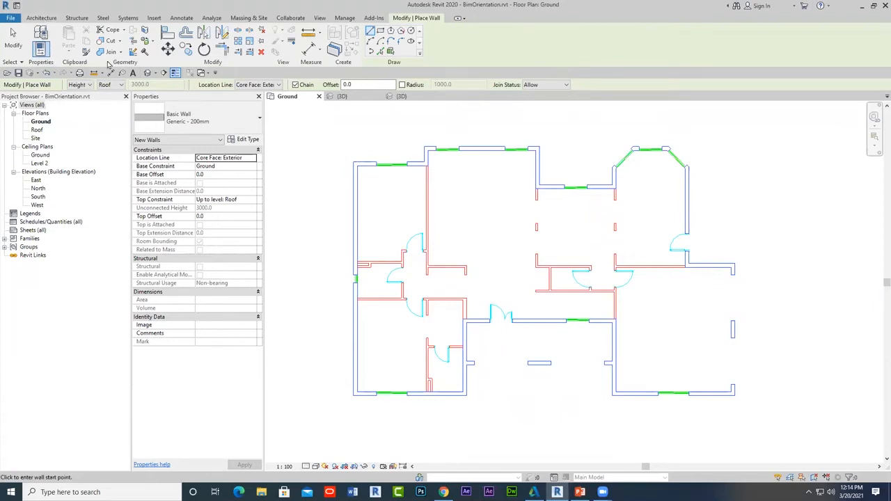
- Check the Roof and Ground levels in the South elevation and return to the Ground floor plan
double_click(38, 196)
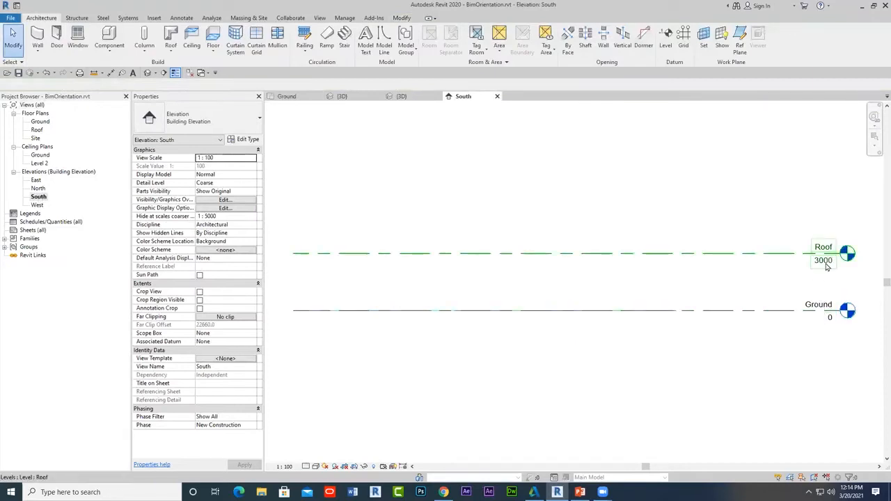
scroll(827, 266, up, 1)
double_click(39, 122)
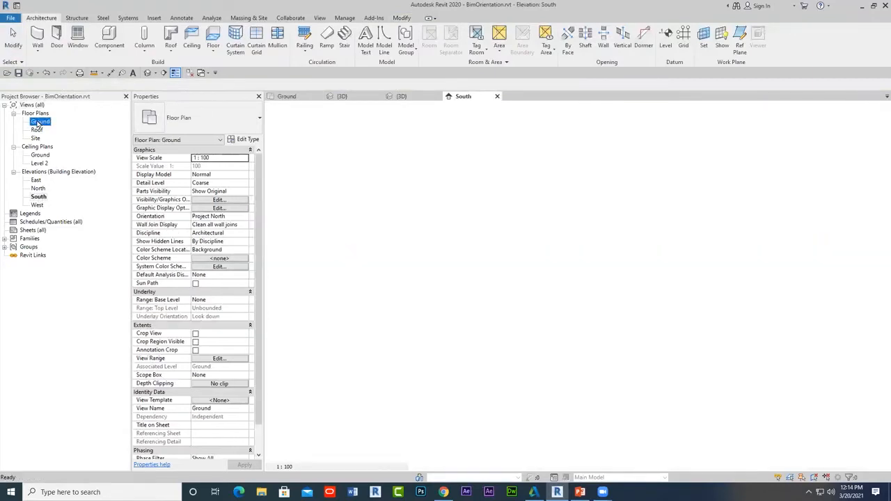
- Trace Generic - 200mm exterior walls from the plan's lower-left corner along the 12200 mm side, the 6000 mm upper stretch and the 2000 mm return
click(39, 42)
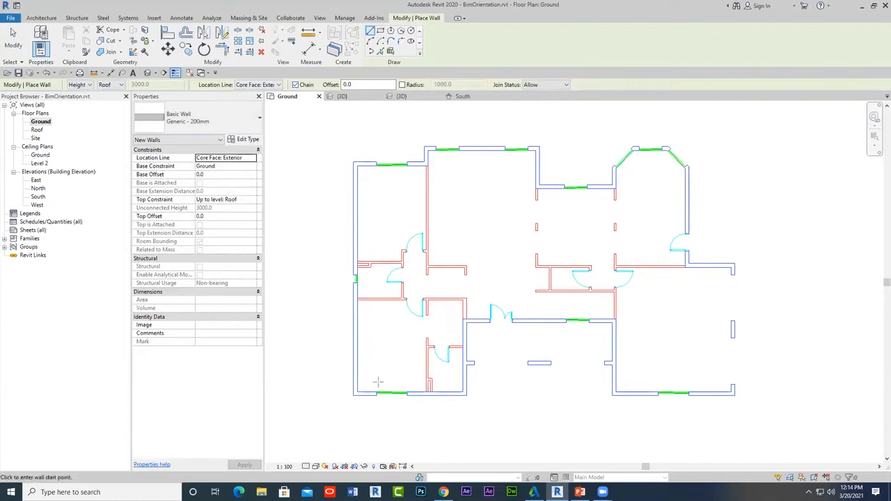
click(354, 394)
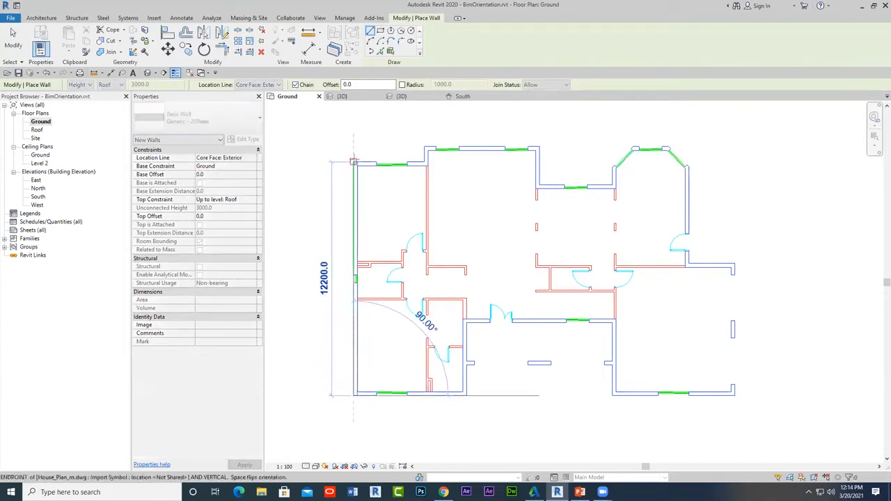
click(354, 163)
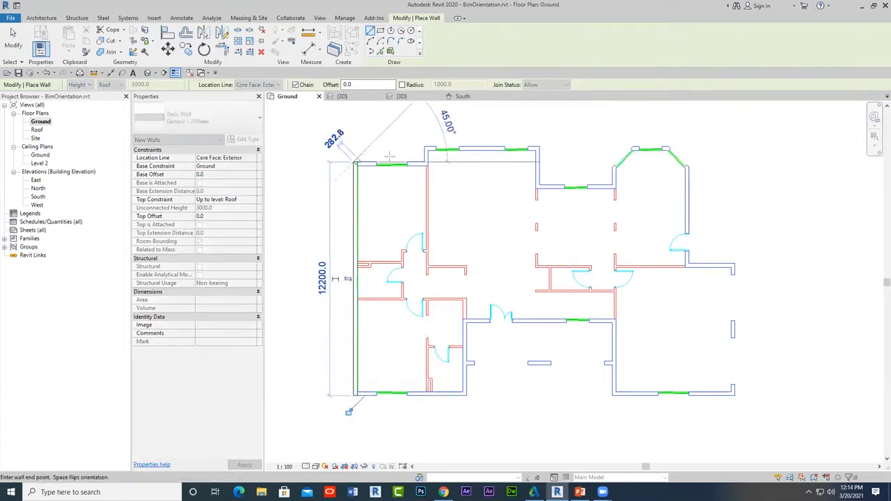
click(425, 162)
click(424, 148)
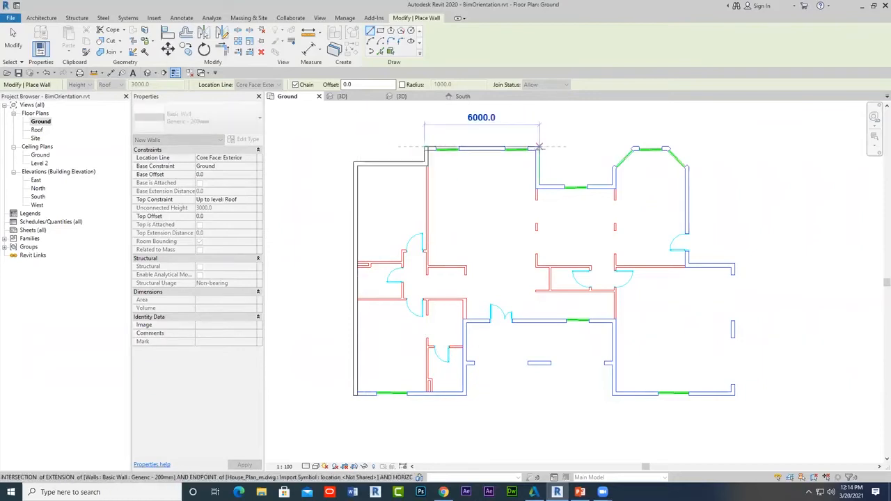
click(539, 148)
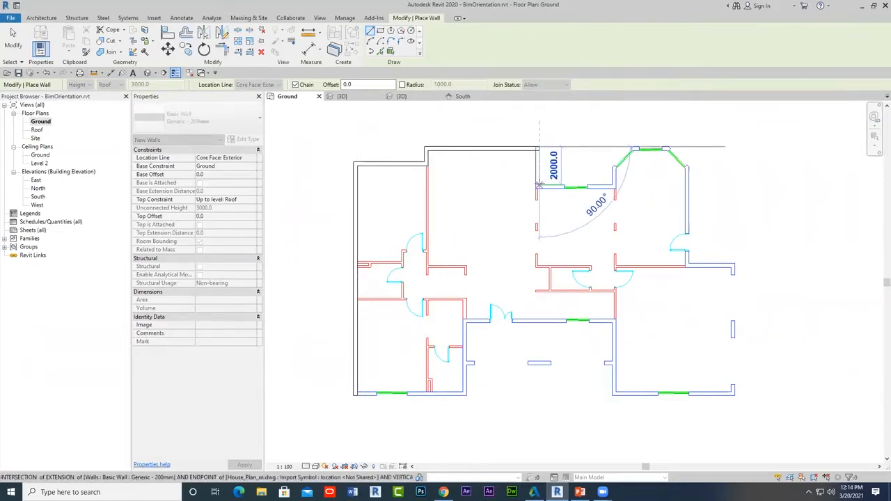
click(540, 187)
- Continue the exterior wall chain across the recess and around the three-sided window bay
scroll(567, 201, up, 5)
scroll(573, 193, up, 1)
click(572, 193)
click(577, 152)
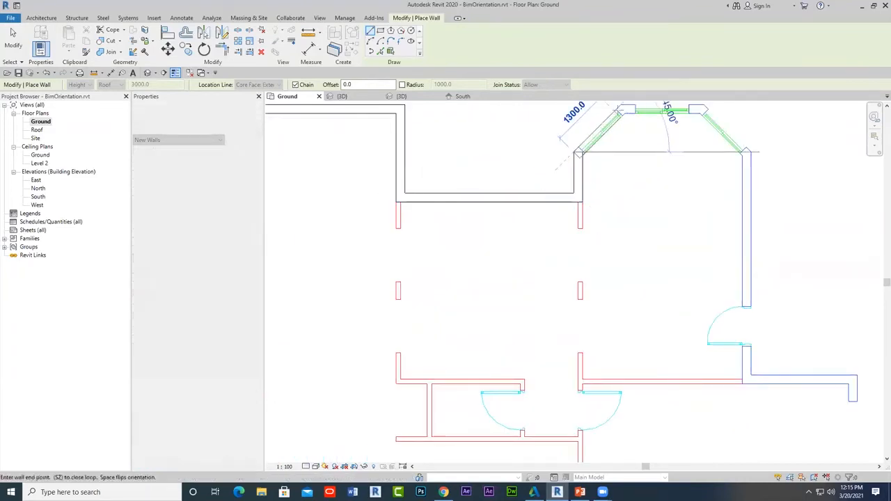
click(621, 109)
click(703, 108)
click(745, 152)
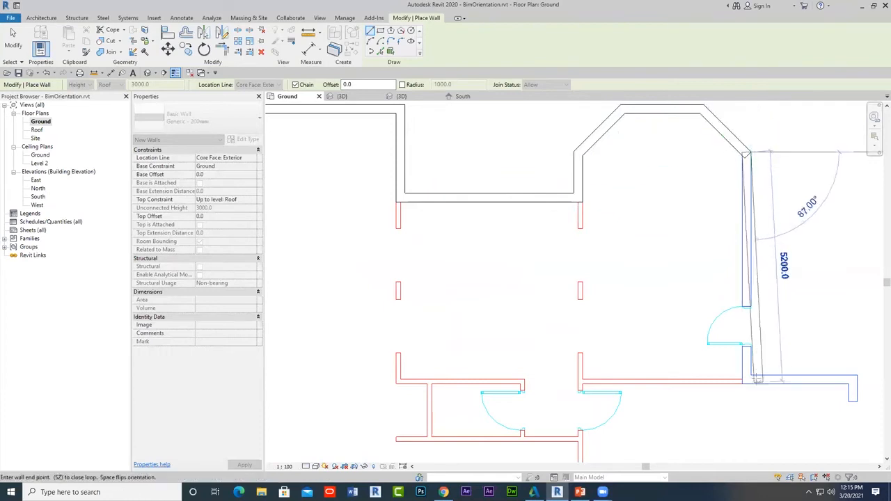
- Continue the exterior walls down from the bay and around the lower-right room to its lower-left corner
middle_drag(755, 377, 613, 240)
click(609, 240)
click(721, 239)
scroll(758, 338, down, 1)
middle_drag(758, 339, 732, 183)
click(702, 339)
click(489, 337)
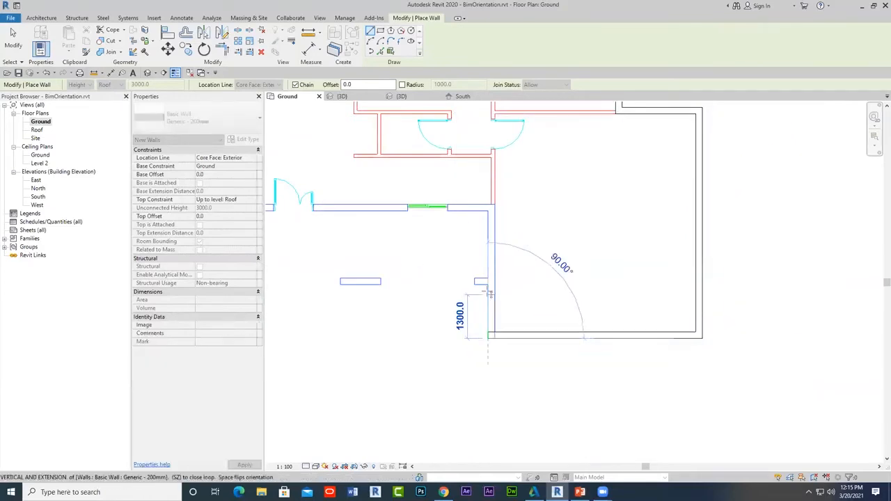
- Draw the porch recess walls with 1700 mm returns, and close the exterior wall loop at the plan's lower-left corner
click(489, 280)
middle_drag(412, 279, 664, 271)
click(487, 278)
click(487, 328)
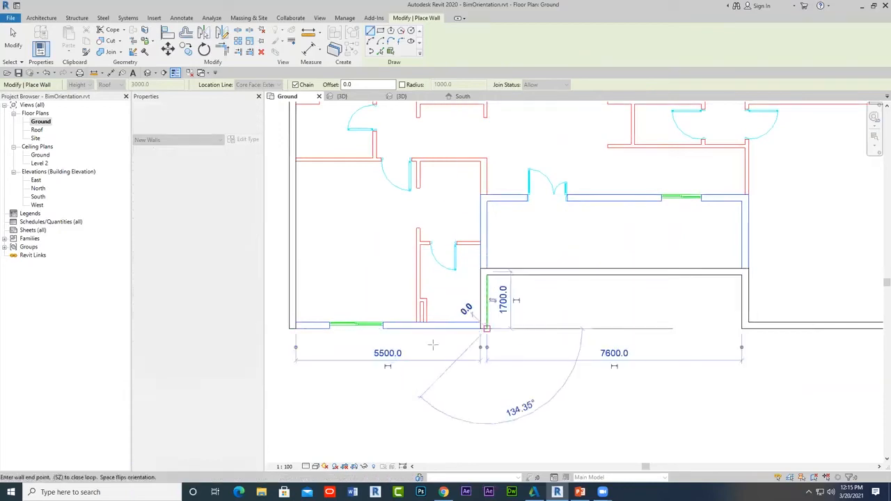
middle_drag(307, 348, 365, 353)
click(289, 329)
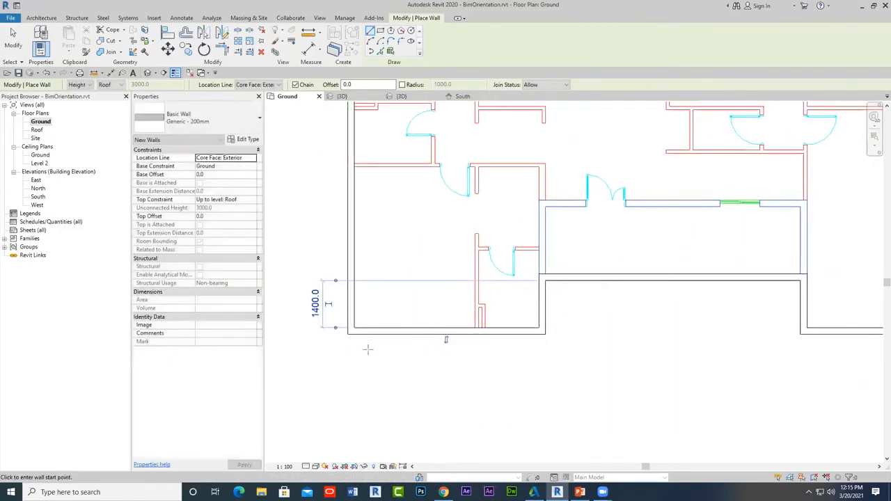
- Set up new interior walls with the Generic - 100mm type and the location line at Core Face: Exterior
middle_drag(429, 216, 410, 380)
scroll(521, 294, down, 1)
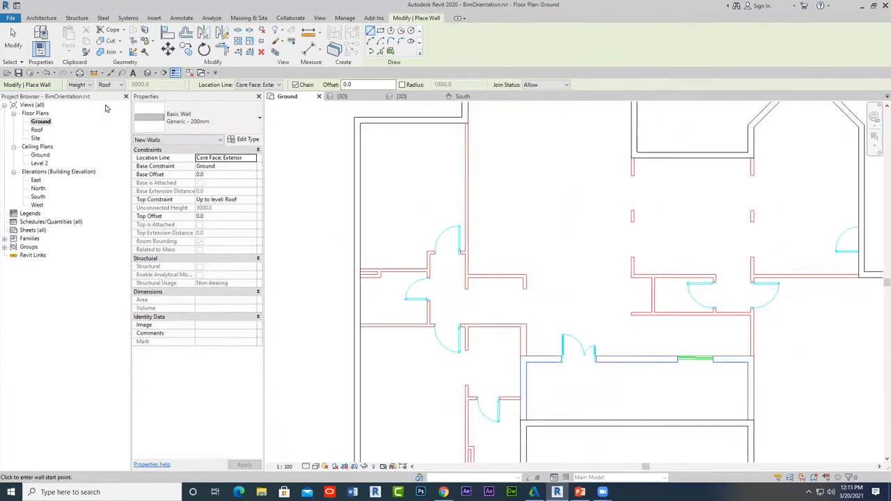
click(41, 18)
click(212, 127)
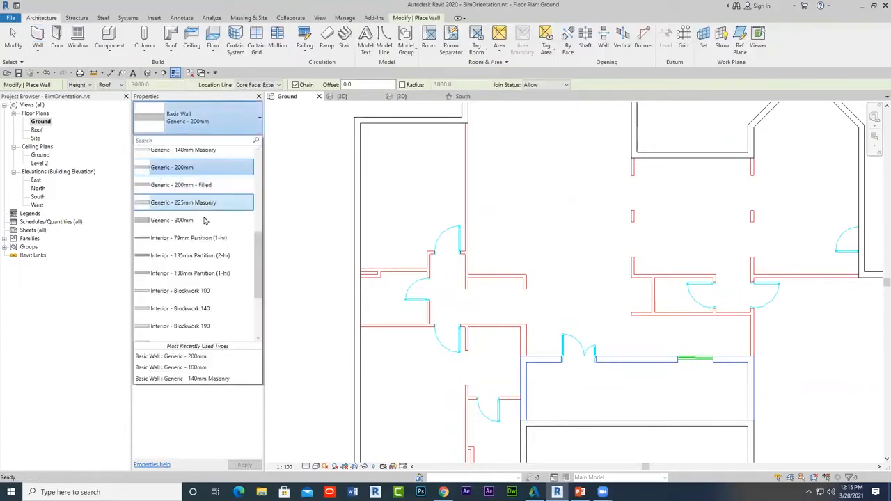
scroll(256, 267, up, 3)
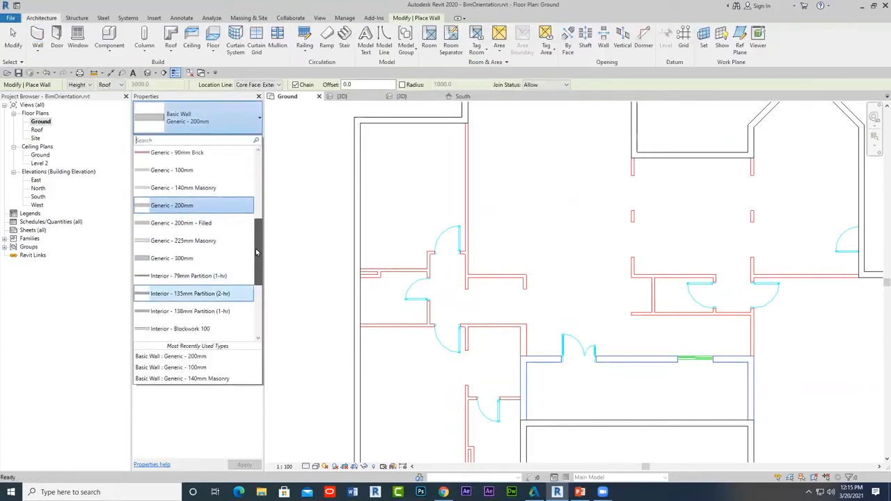
click(178, 191)
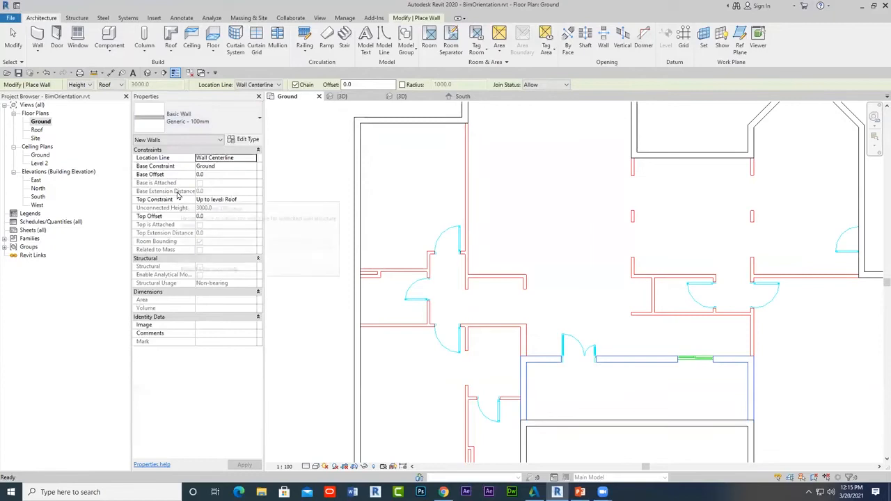
click(258, 85)
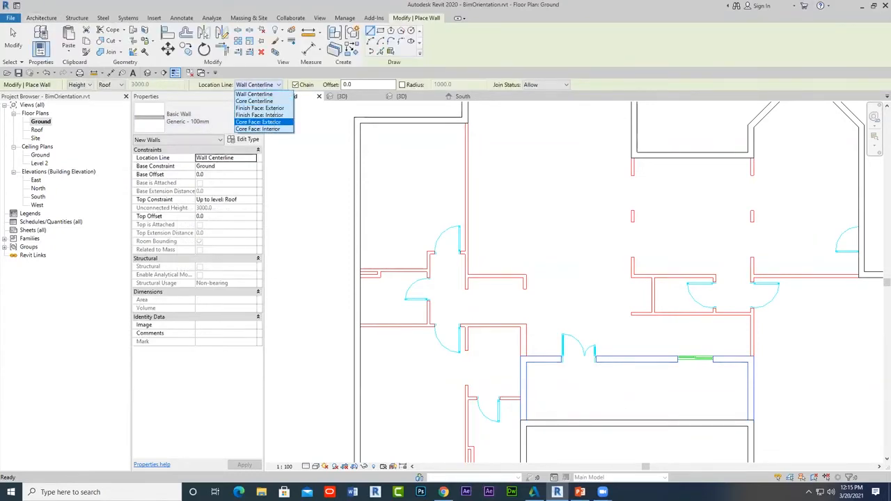
click(257, 122)
- Draw the partition across the left wing from the exterior wall, with a 1050 mm return down to the entrance wall
scroll(417, 345, up, 1)
click(362, 327)
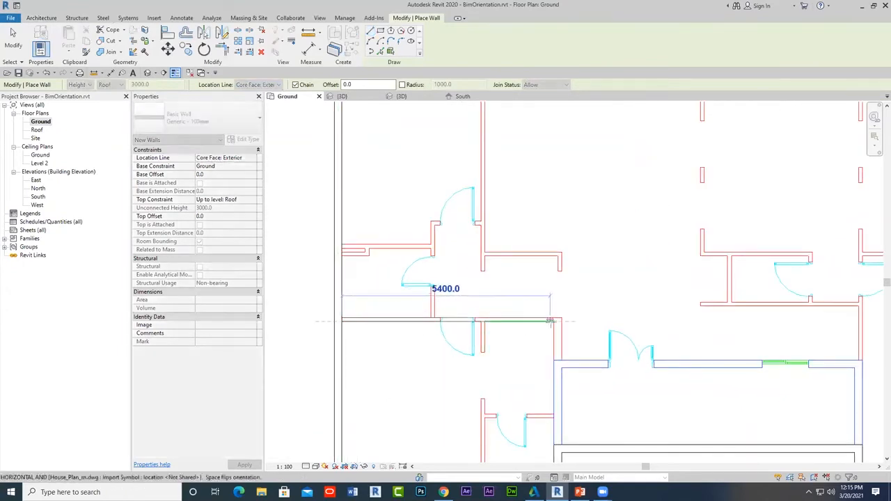
click(555, 320)
click(554, 361)
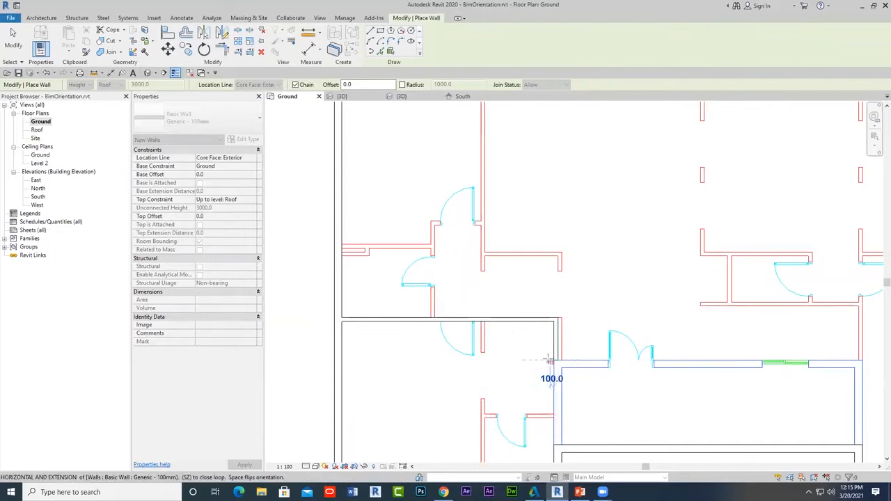
key(Escape)
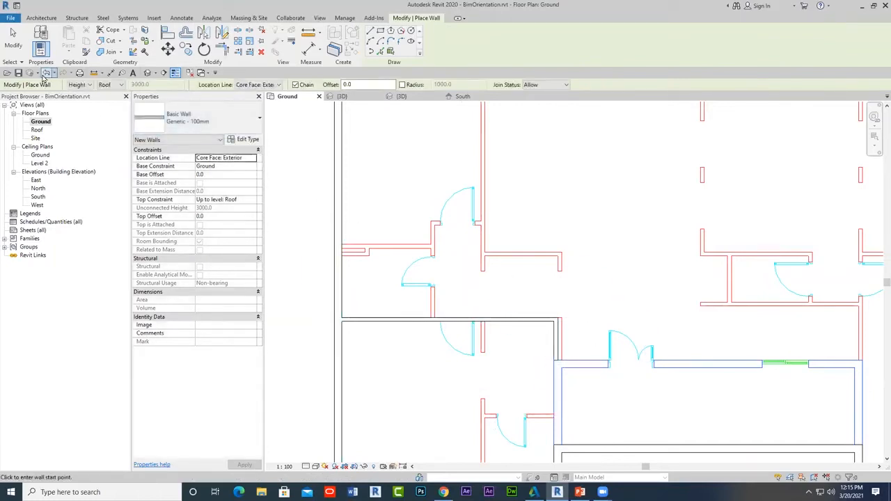
- Change the short 1050 mm return wall to the Generic - 200mm type
click(14, 36)
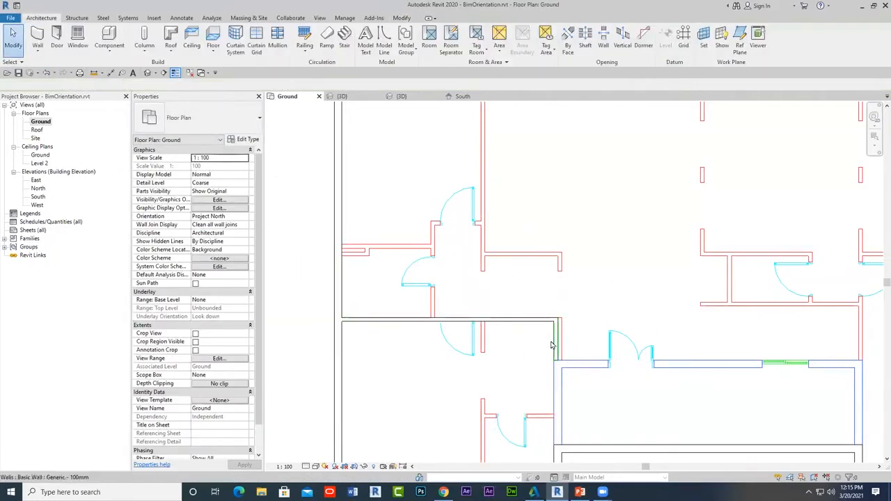
click(555, 346)
click(197, 117)
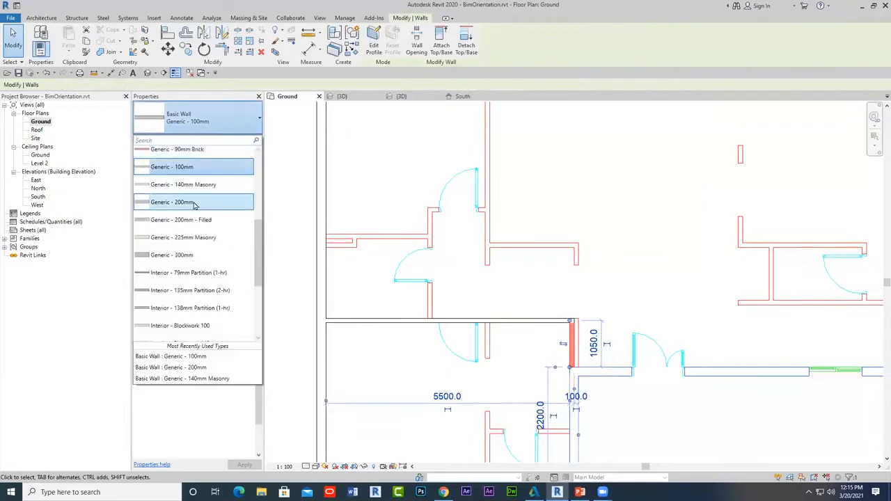
click(195, 202)
- Draw the long vertical 100 mm partition beside the upper-left bedroom, from the exterior wall to its end at the hallway
click(41, 19)
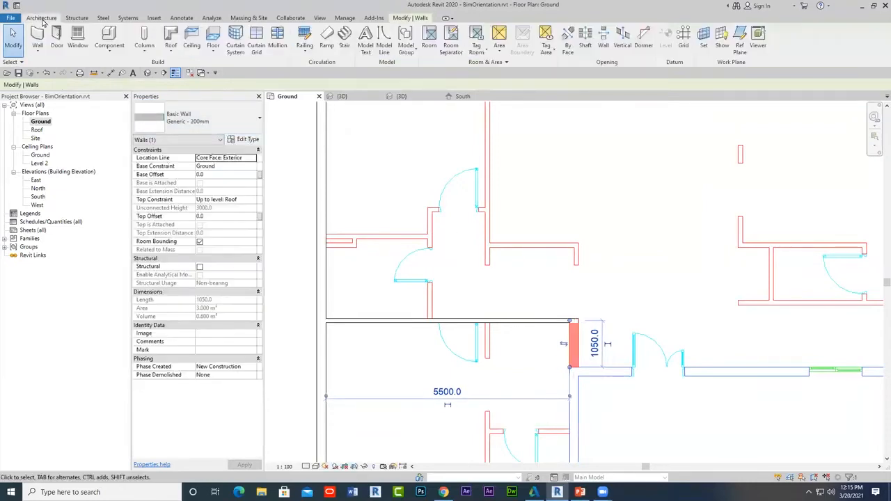
click(40, 34)
middle_drag(478, 169, 493, 215)
click(465, 159)
middle_drag(496, 301, 503, 233)
click(472, 342)
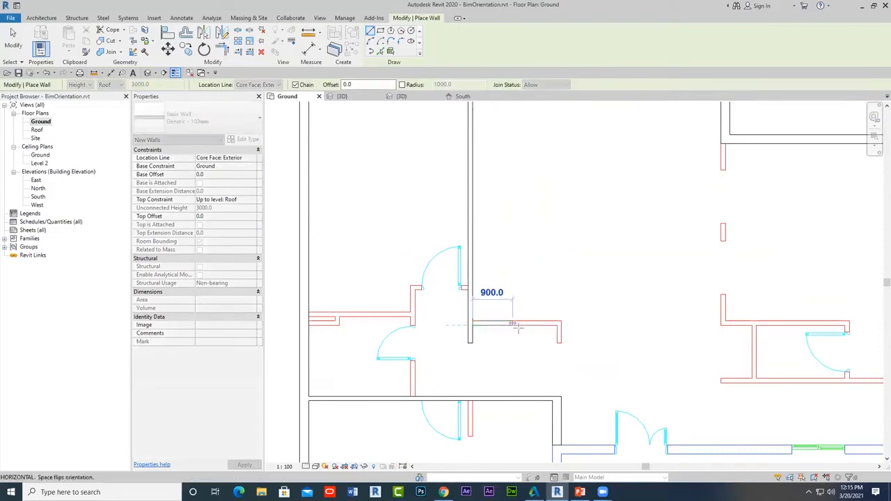
- Trace the partition along the upper side of the hallway, ending with a 400 mm downward return
click(560, 324)
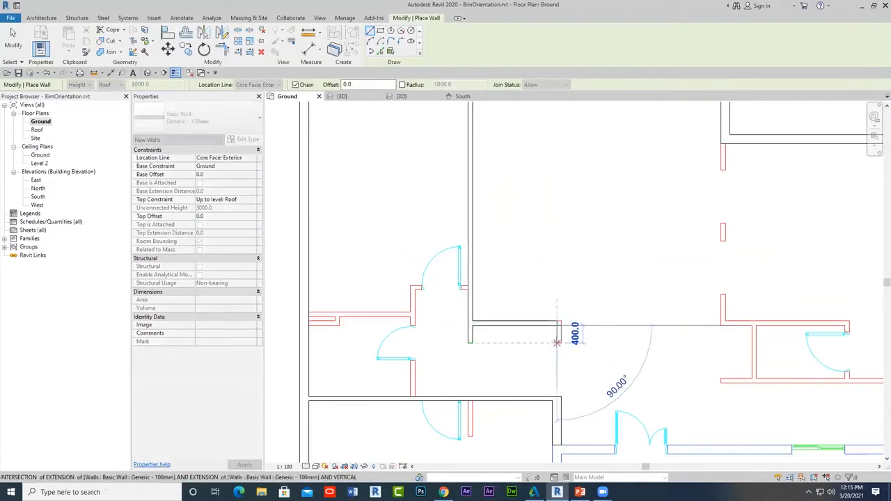
click(557, 343)
key(Escape)
- Trace the L-shaped hallway partition between the left-wing doors and the wall running from it to the left exterior wall
click(466, 289)
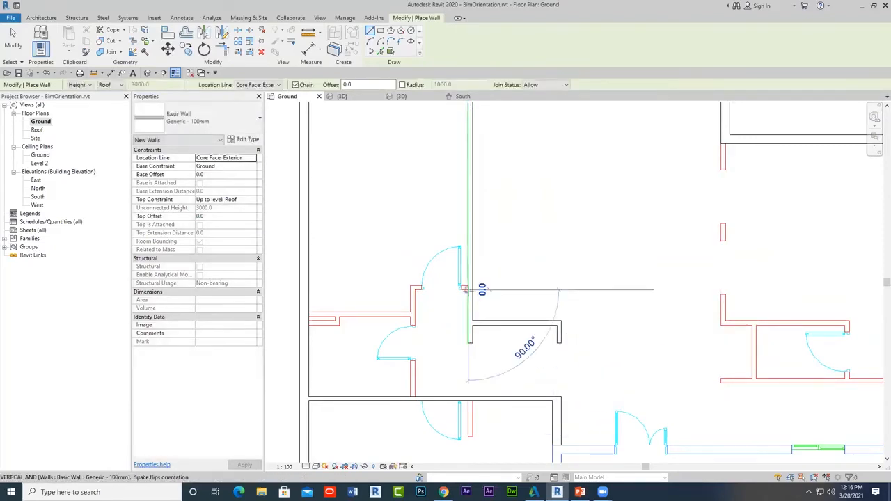
click(413, 288)
click(414, 397)
key(Escape)
click(410, 316)
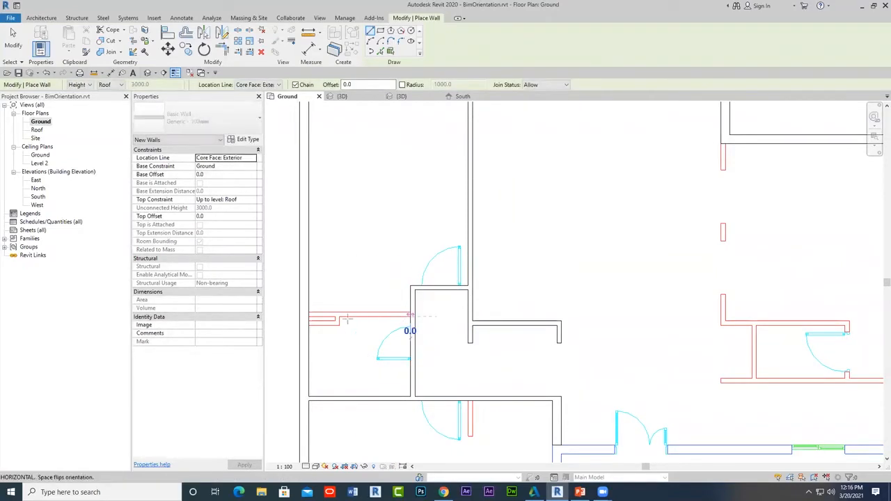
click(310, 317)
key(Escape)
- Draw the vertical partition in the lower-left wing and the cross wall dividing the narrow room beside it
middle_drag(423, 326, 420, 150)
click(471, 437)
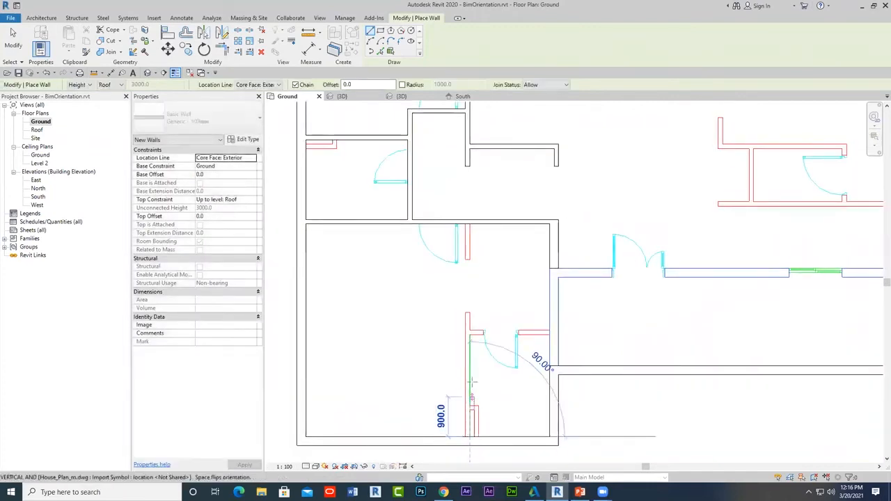
click(471, 223)
key(Escape)
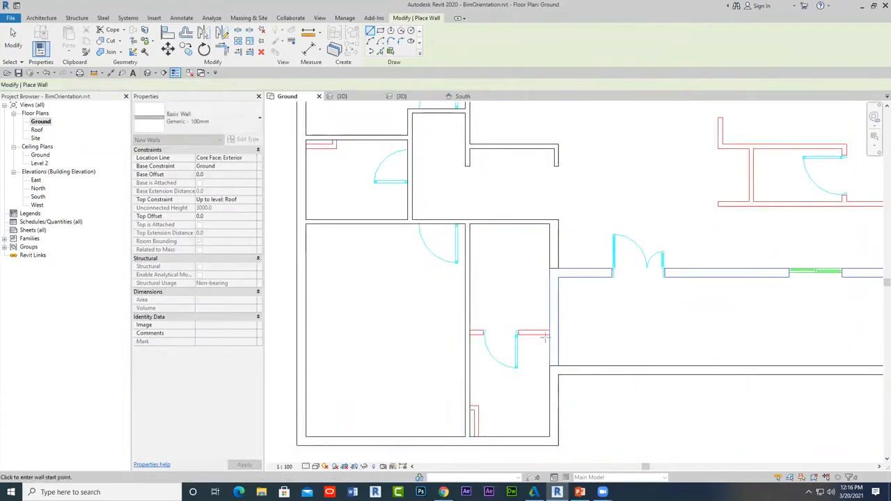
click(473, 333)
click(471, 334)
key(Escape)
- Draw the 100 mm partition between the bay-window room and the lower-right room
middle_drag(649, 324, 308, 438)
click(724, 262)
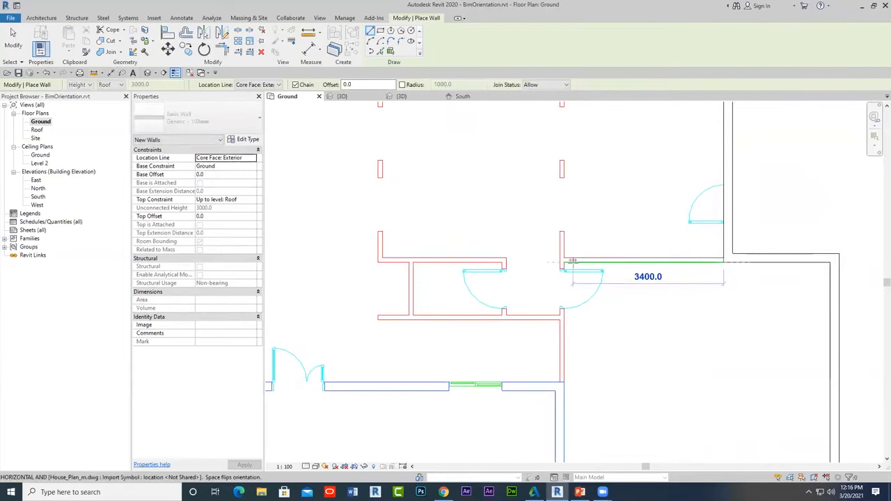
click(564, 263)
key(Escape)
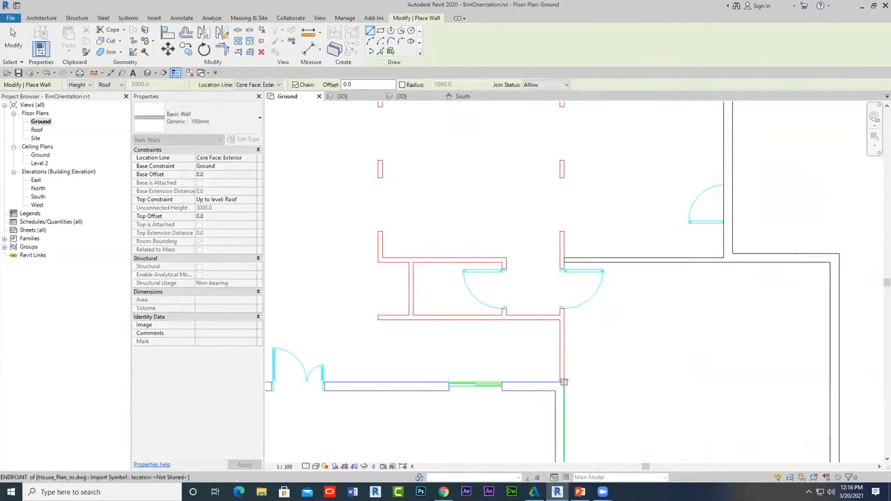
- Draw the vertical 100 mm partition from the porch's upper-right corner up to the recess wall beside the bay
click(564, 383)
middle_drag(567, 195, 576, 324)
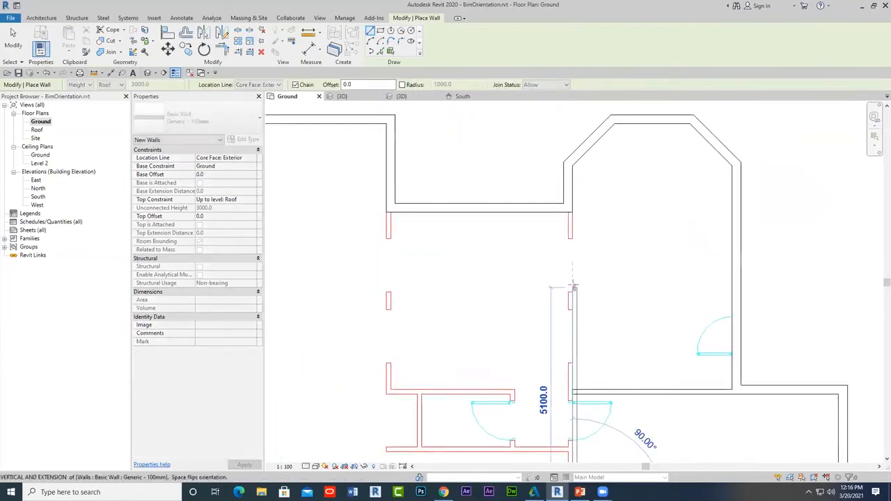
click(572, 212)
key(Escape)
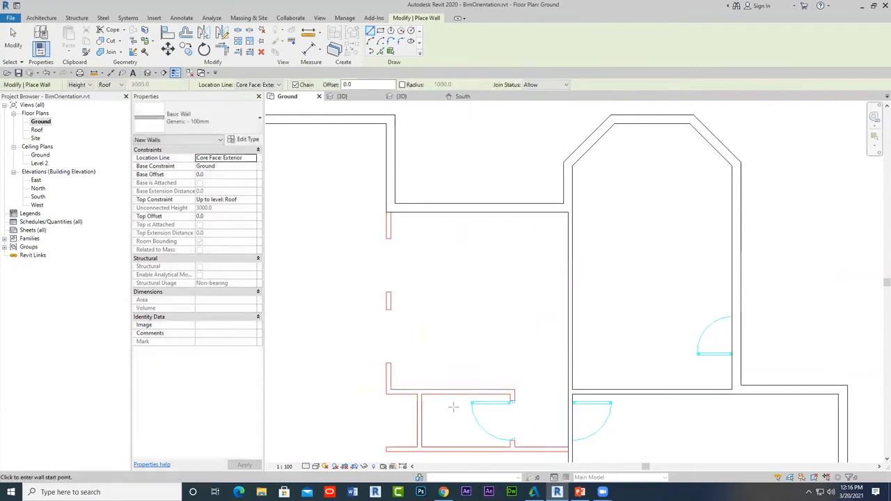
- Trace the 100 mm wall above the small closet room, turning down its door side to the lower partition line
click(387, 395)
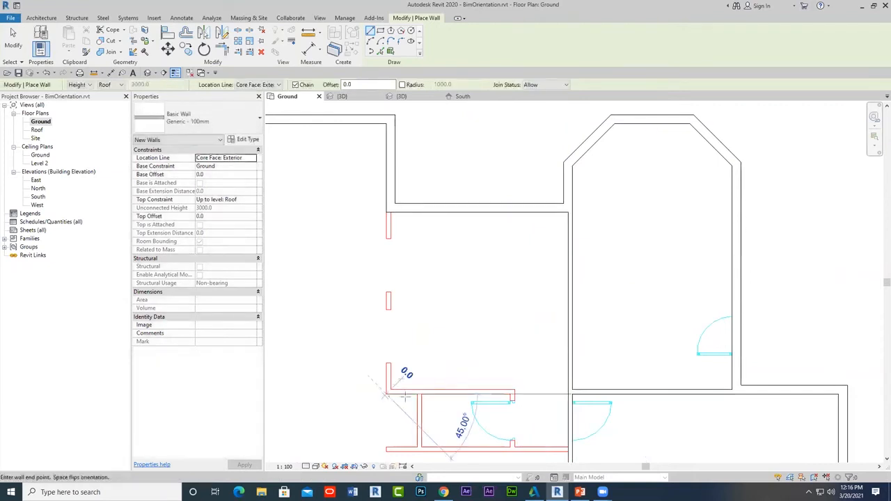
click(510, 395)
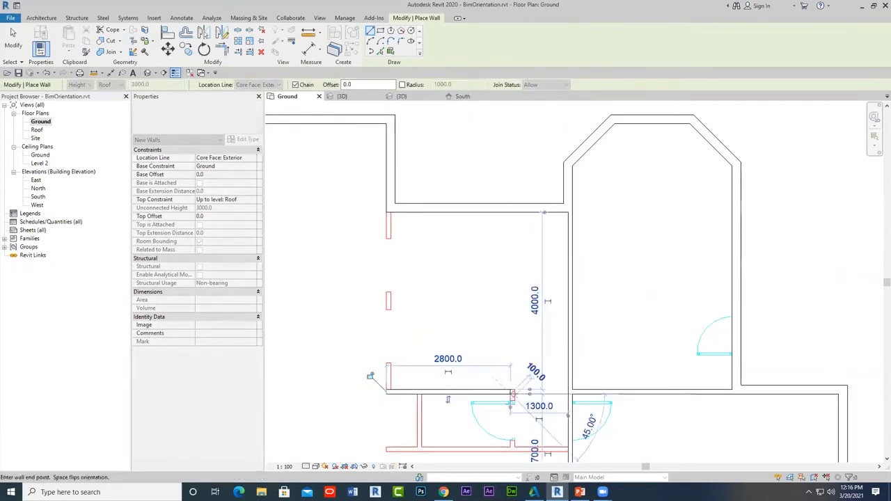
click(513, 451)
key(Escape)
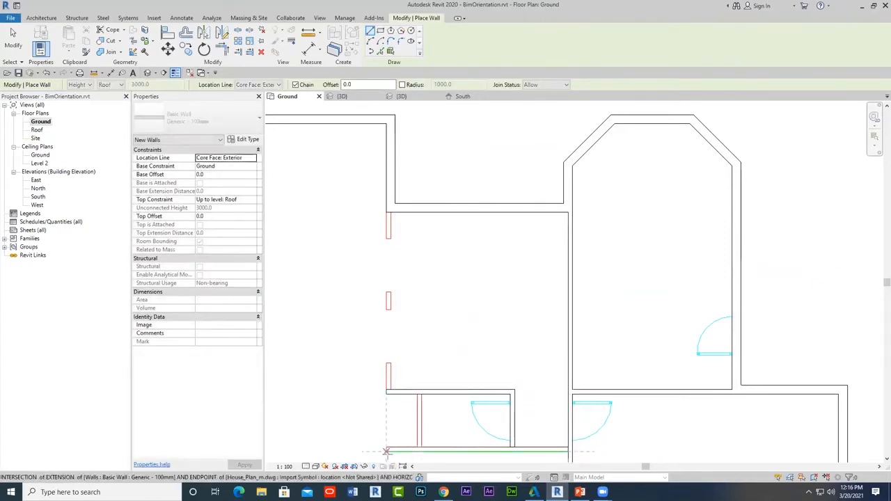
- Draw the 100 mm wall along the bottom of the small closet room and the vertical divider inside it
click(387, 394)
key(Escape)
click(422, 447)
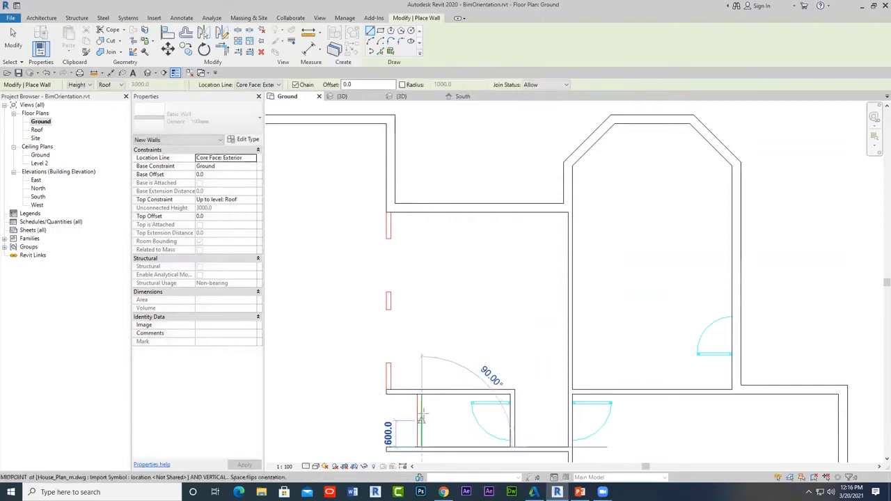
click(421, 395)
key(Escape)
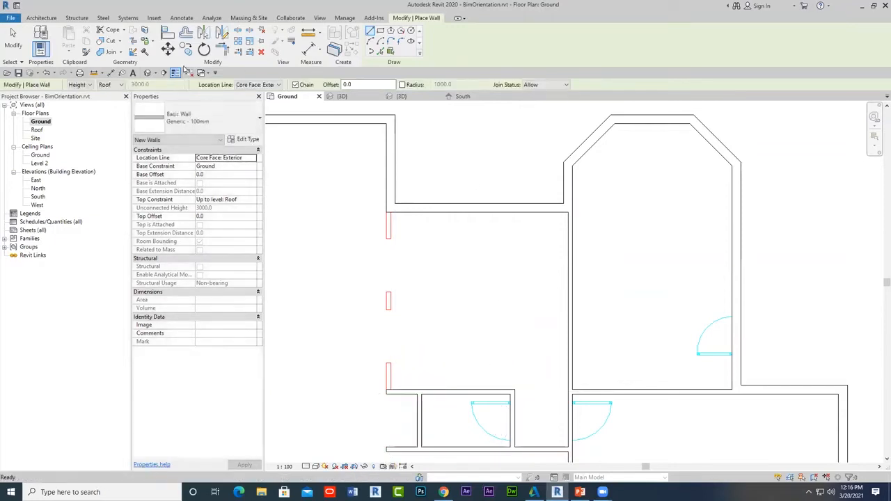
- Open the default 3D view and set its visual style to Shaded
click(148, 73)
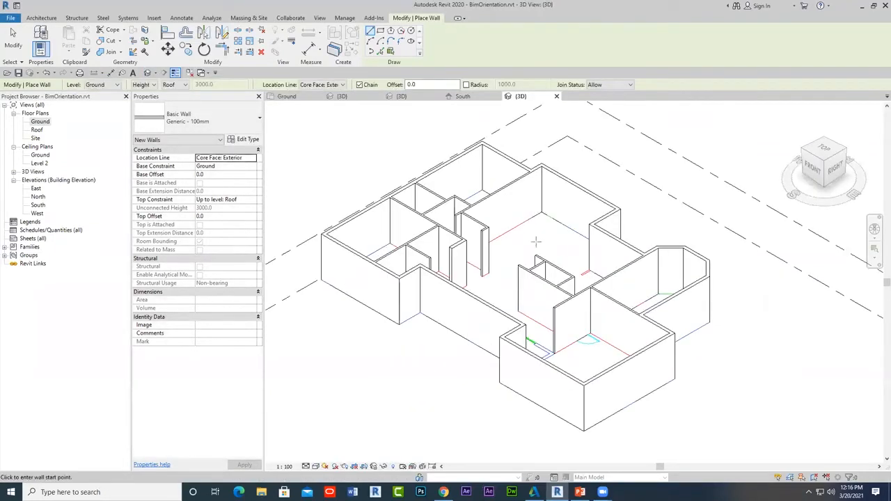
click(316, 467)
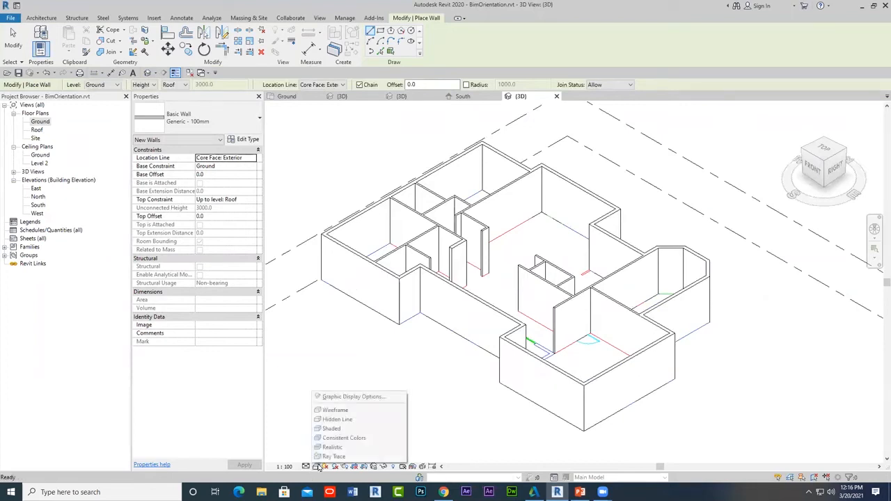
click(333, 429)
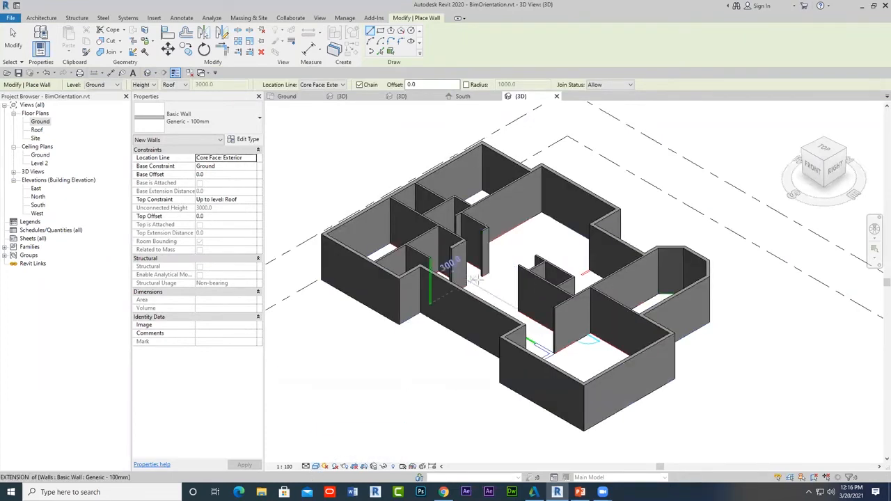
- Create a Generic 300mm structural floor on the Ground level, bounded by the whole chain of exterior walls
click(40, 122)
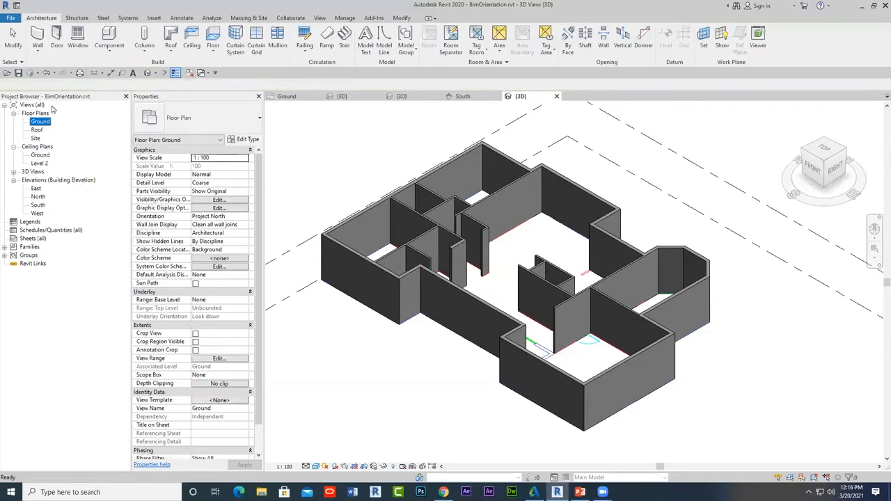
click(213, 52)
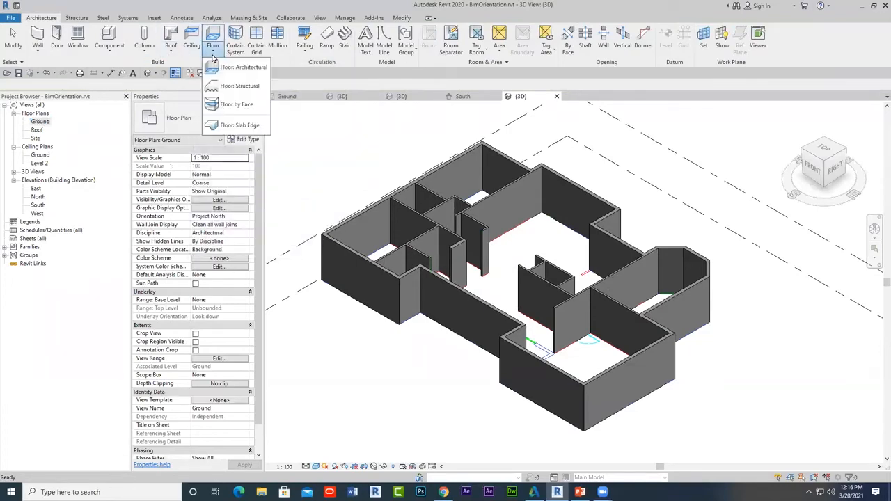
click(238, 86)
click(233, 124)
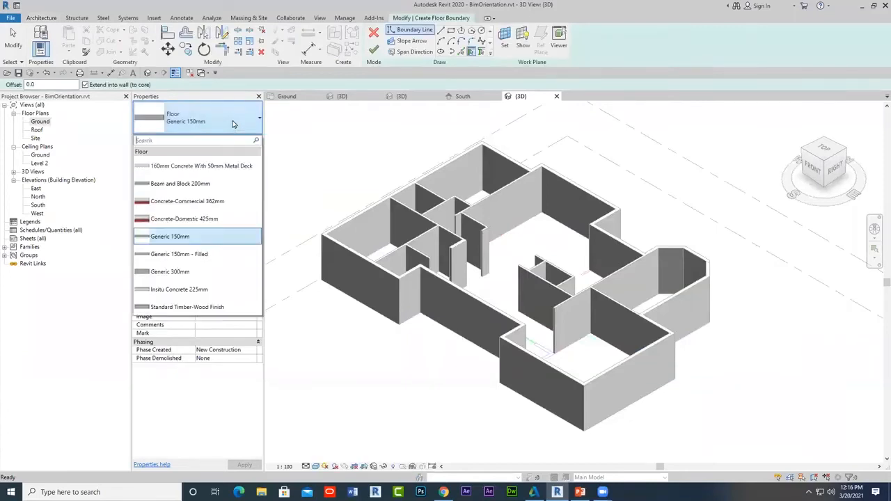
click(178, 271)
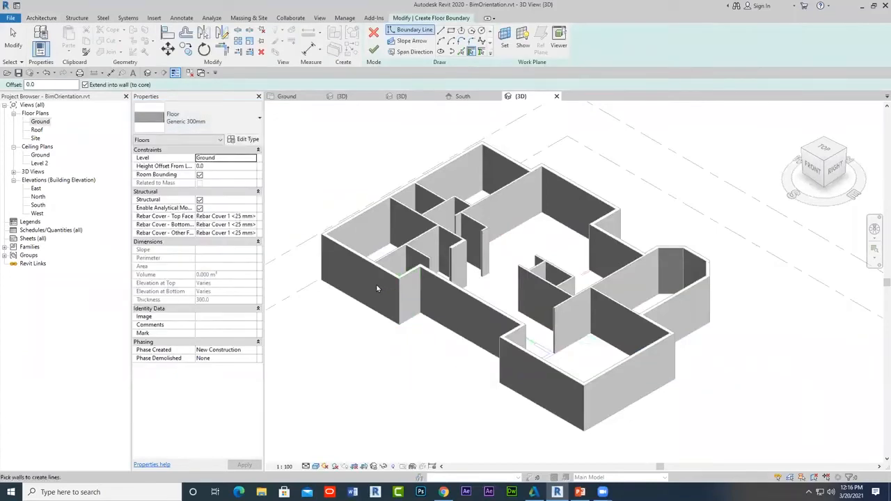
double_click(40, 121)
click(471, 52)
scroll(390, 273, down, 5)
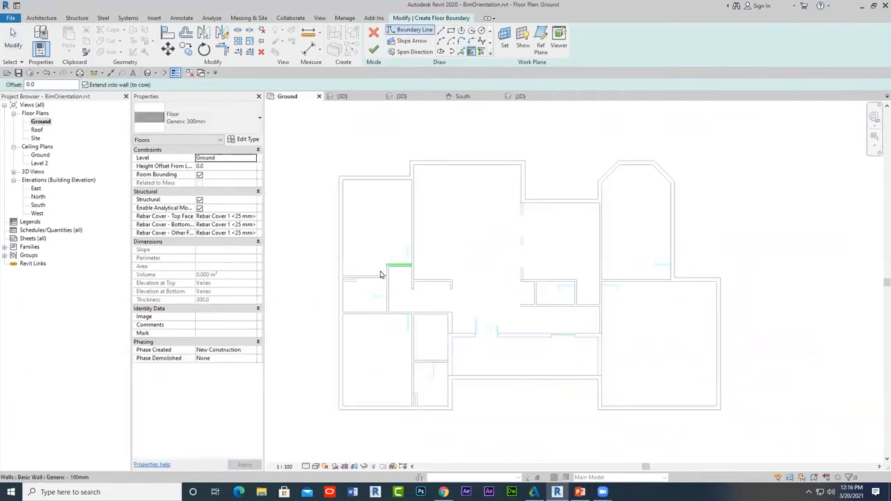
key(Tab)
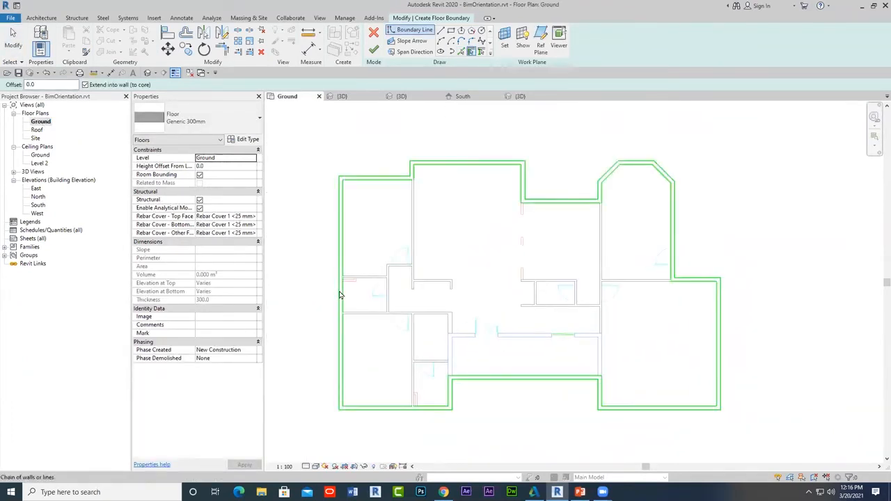
click(339, 294)
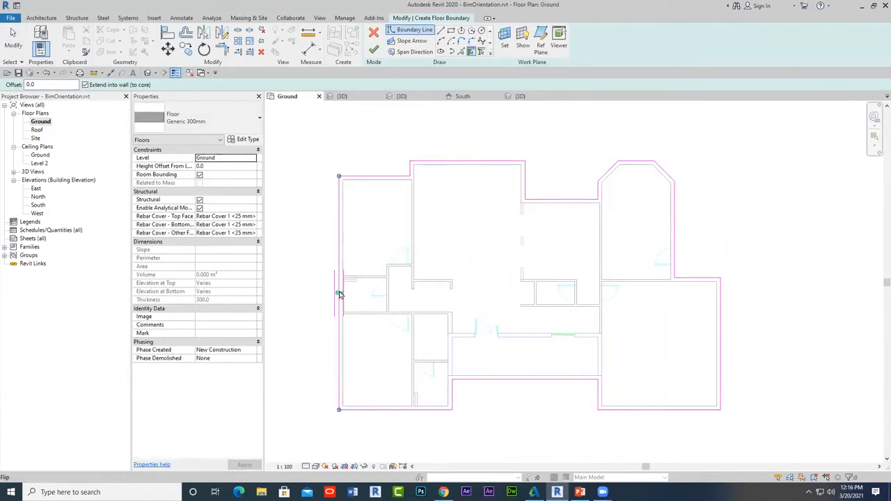
click(374, 50)
- In the 3D view, delete the 200 mm exterior wall across the open front of the porch
click(151, 74)
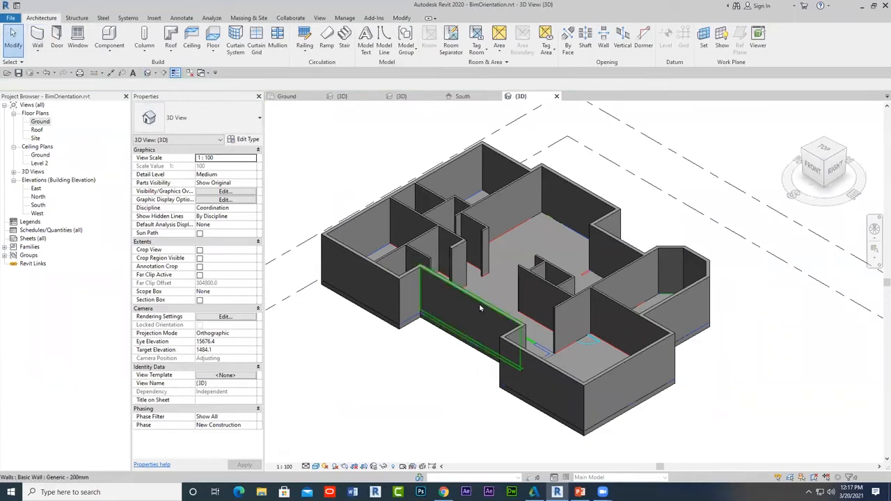
click(401, 356)
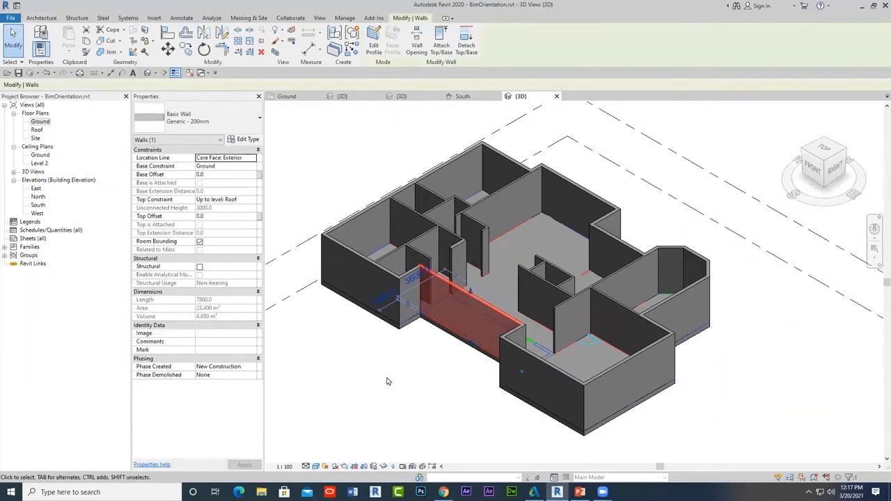
click(388, 384)
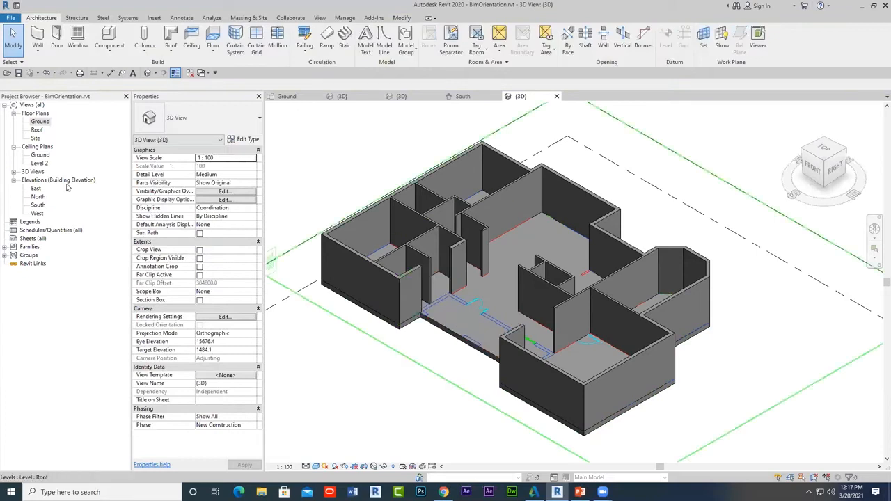
- On the Ground plan, draw Generic - 200mm walls along the porch's right side and across its back
double_click(37, 123)
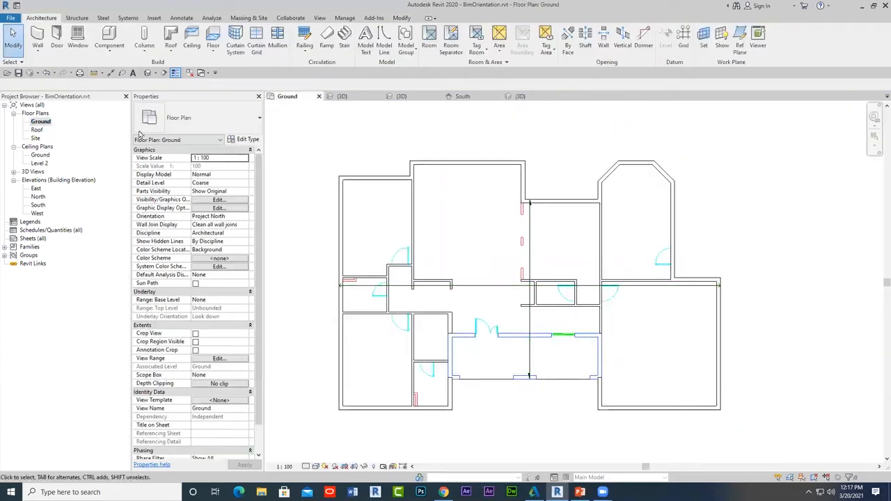
click(38, 41)
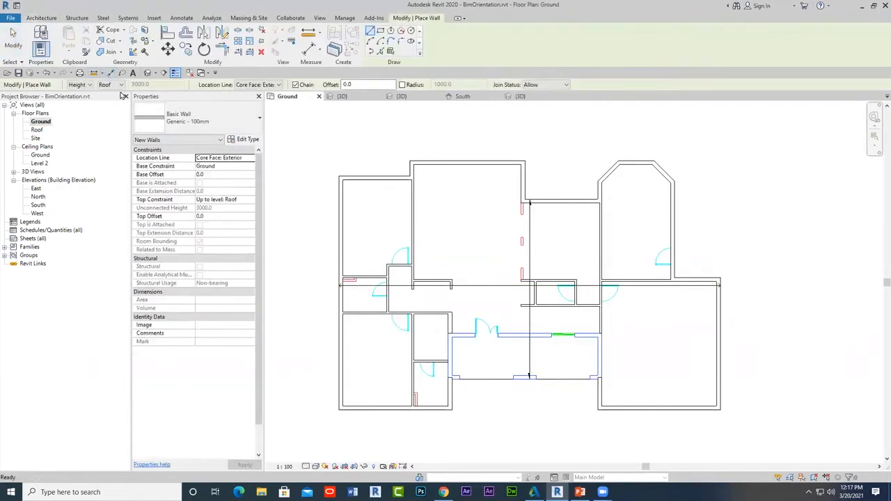
click(202, 120)
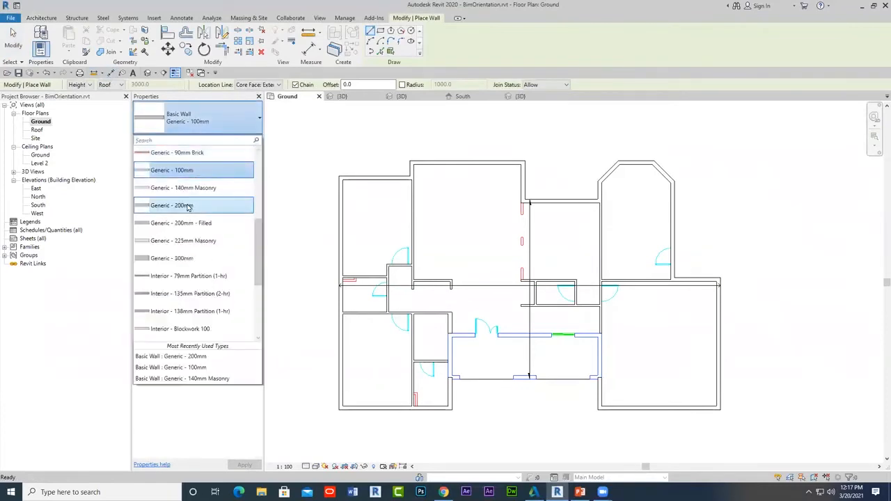
click(186, 206)
scroll(607, 336, up, 2)
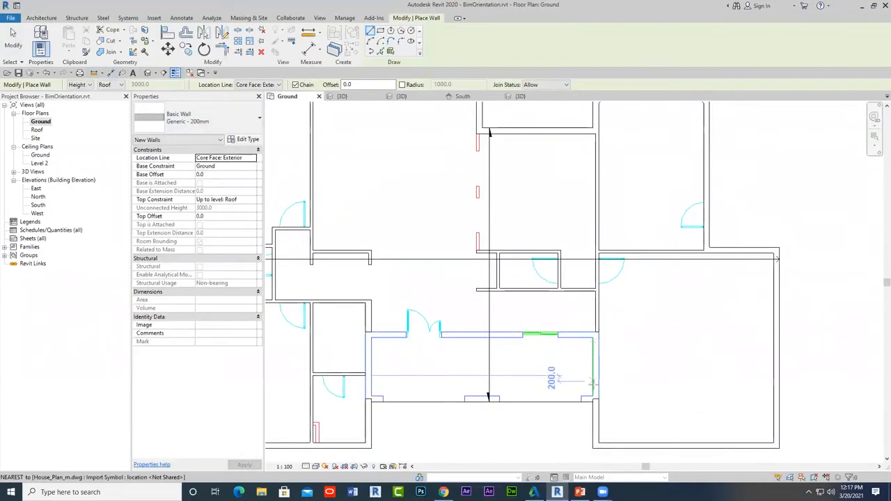
scroll(591, 383, up, 1)
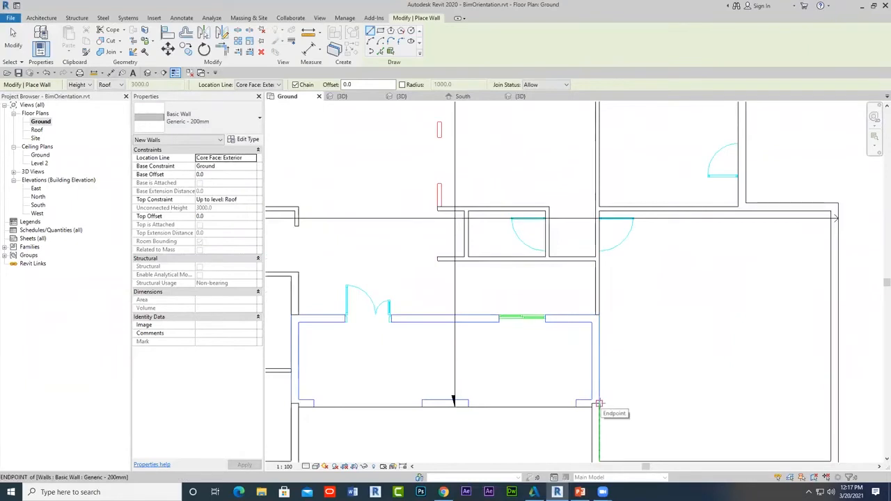
click(598, 404)
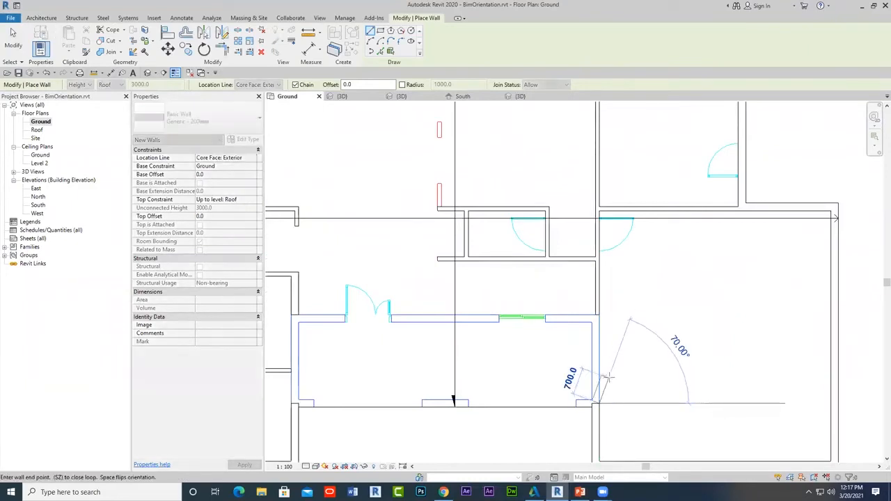
click(597, 320)
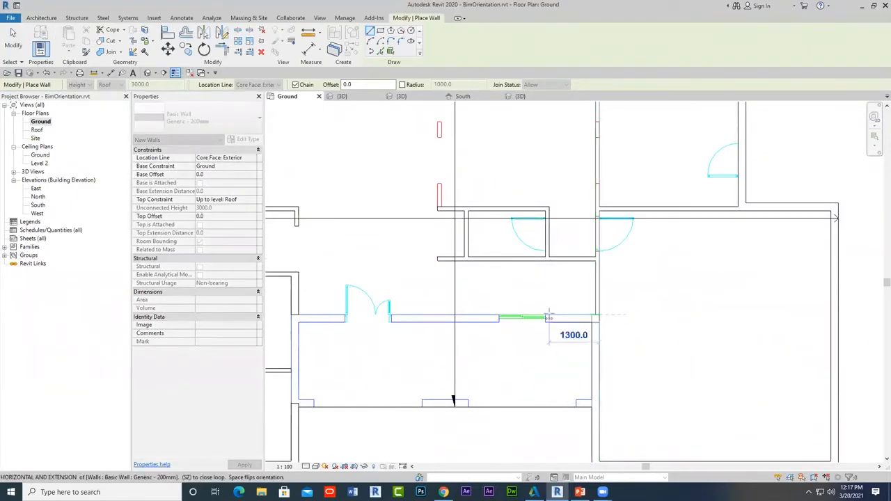
click(291, 314)
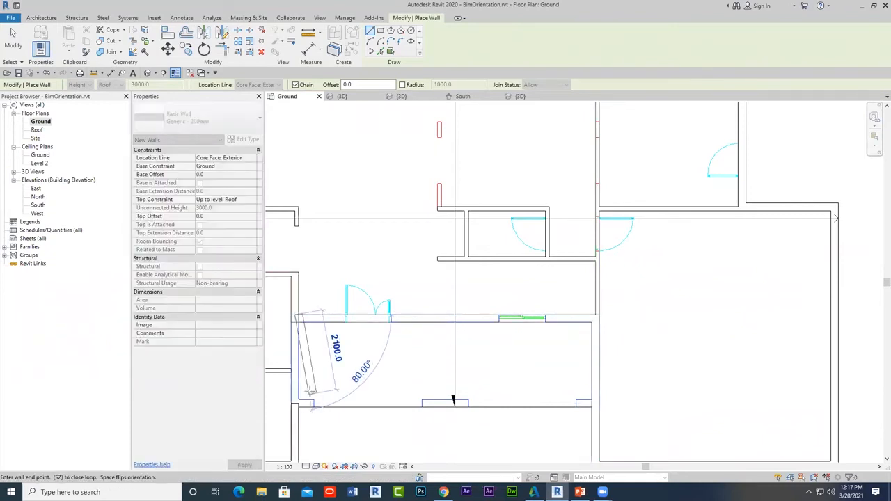
click(297, 404)
- Align the end of the left wing's exterior wall with the porch's back wall face to close the left side, and check it in 3D
middle_drag(332, 364, 437, 336)
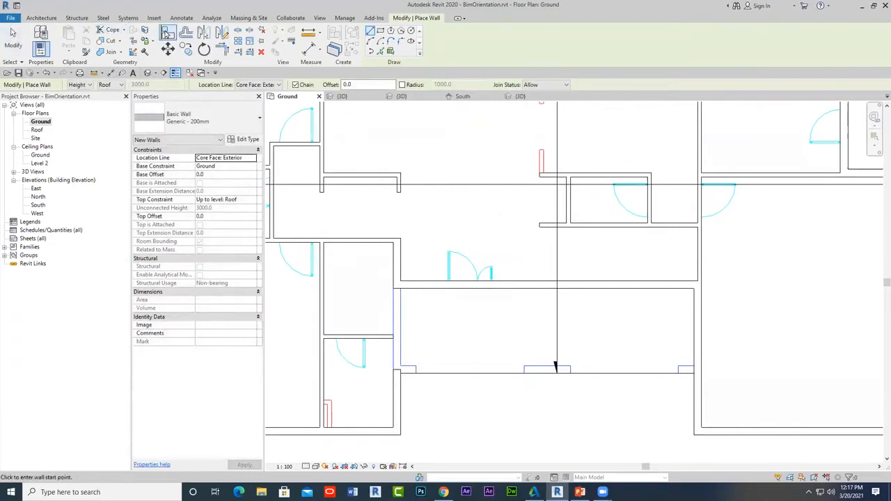
key(a)
key(l)
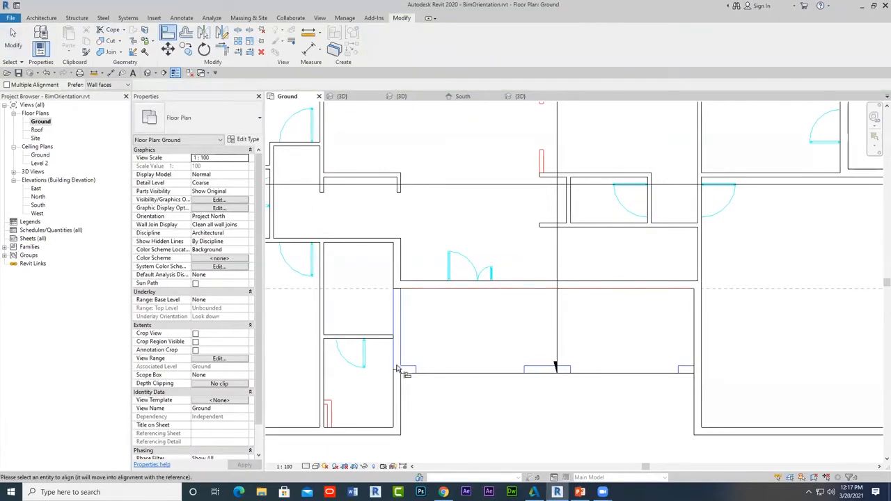
click(404, 378)
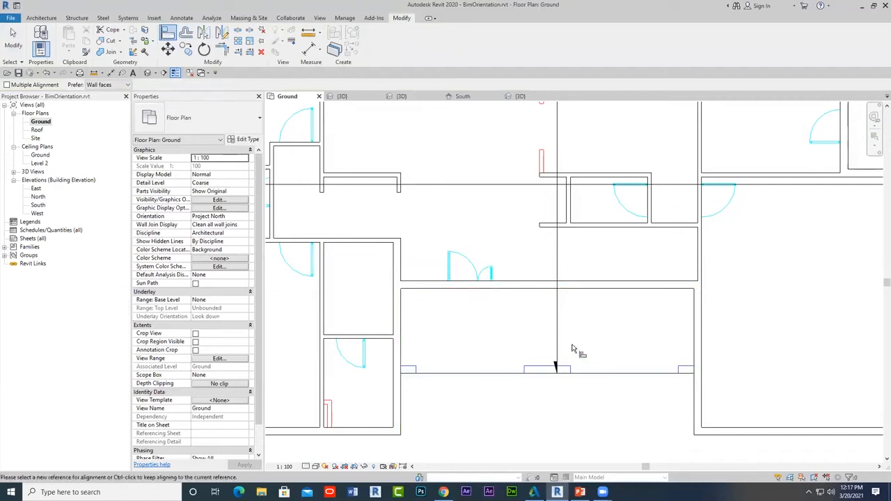
key(Escape)
key(Escape)
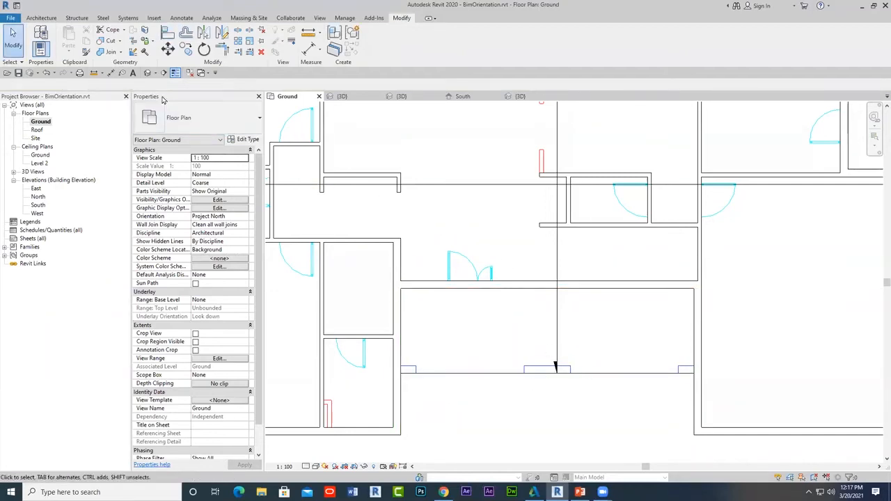
click(147, 73)
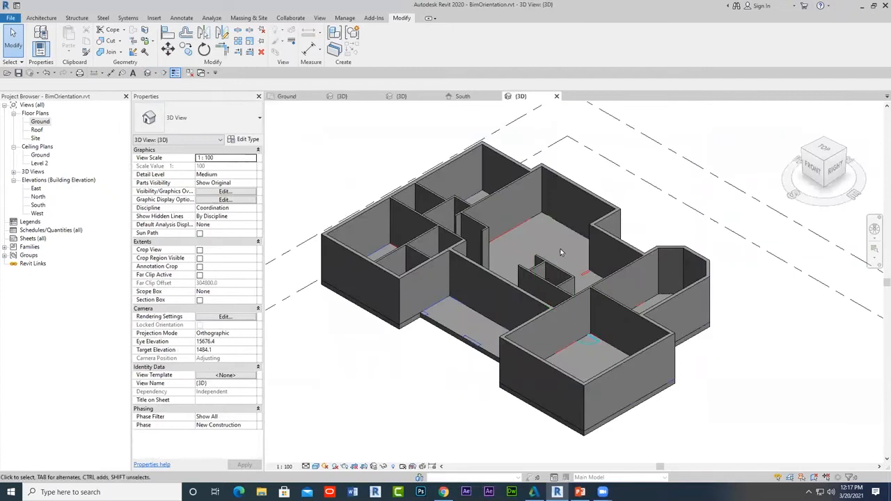
- On the Ground plan, place an M_Door-Passage-Uneven-Flush 1350 x 2000mm entrance door in the porch's back wall, about 1200 mm from its left end
double_click(43, 123)
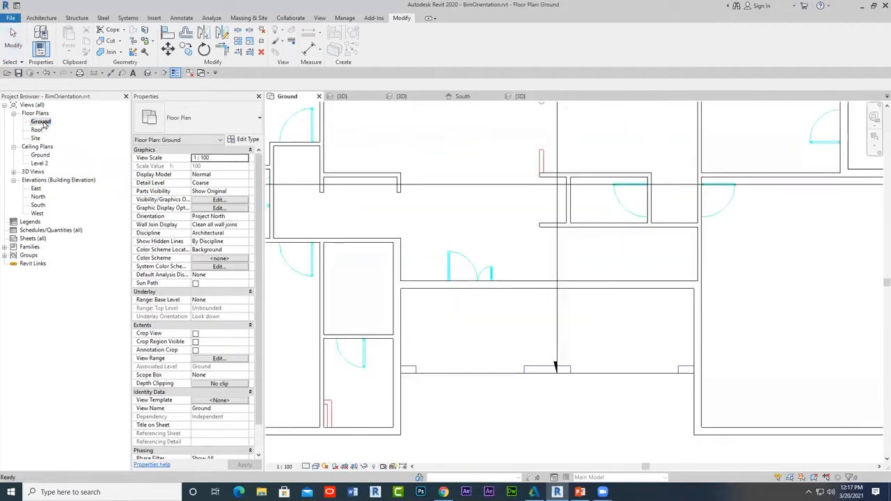
middle_drag(364, 224, 472, 183)
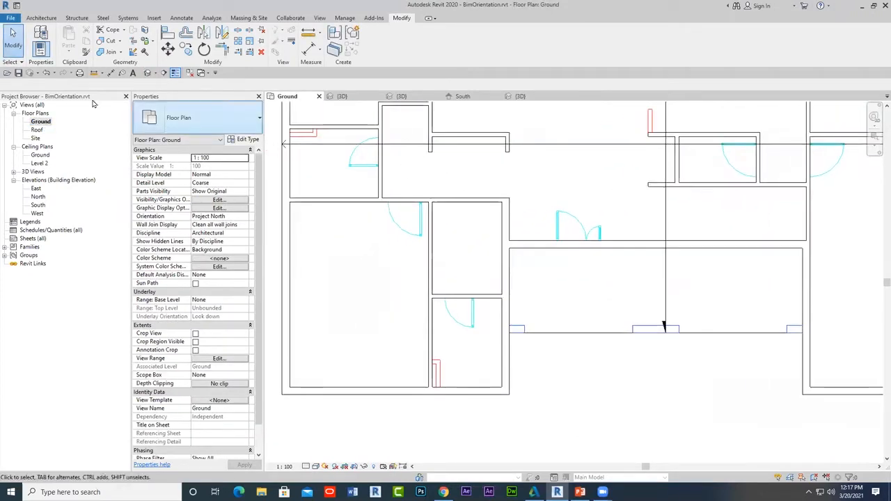
click(41, 18)
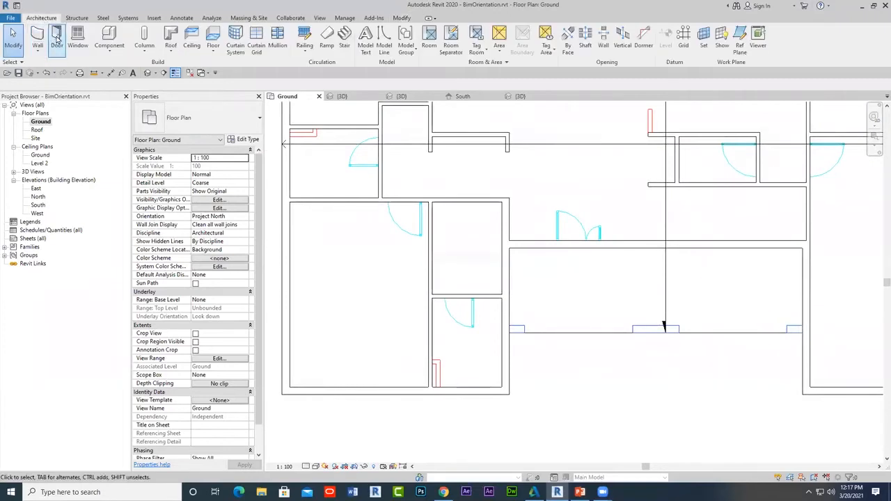
click(58, 49)
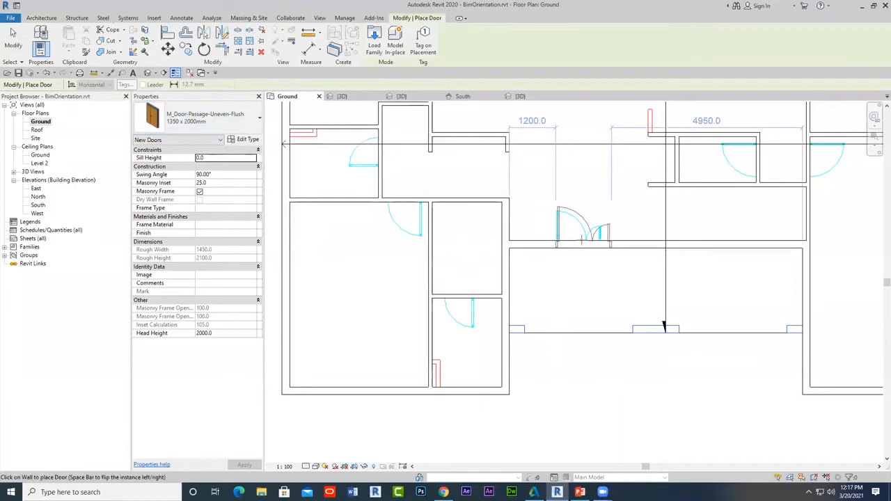
click(567, 281)
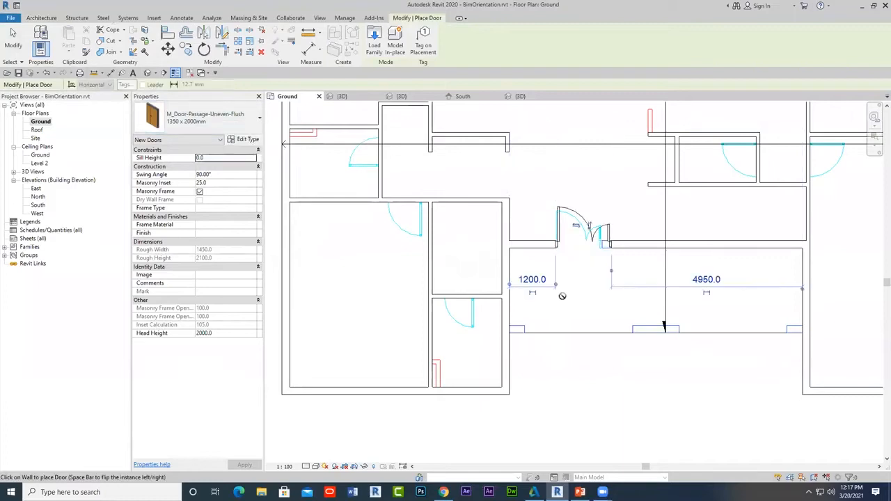
- Place M_Single-Flush 0915 x 2134mm doors at the two left-wing bedrooms, the garage's inner wall and the bay room's outer wall, following the plan
click(202, 117)
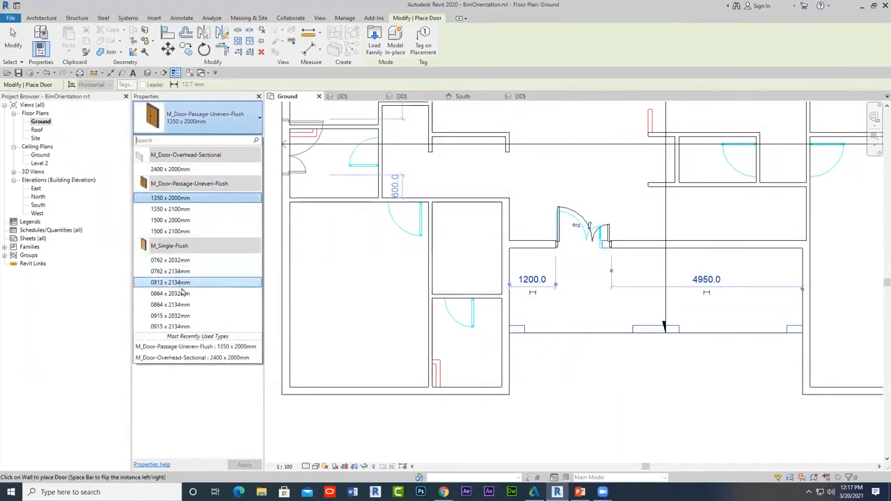
click(170, 327)
middle_drag(387, 217, 387, 319)
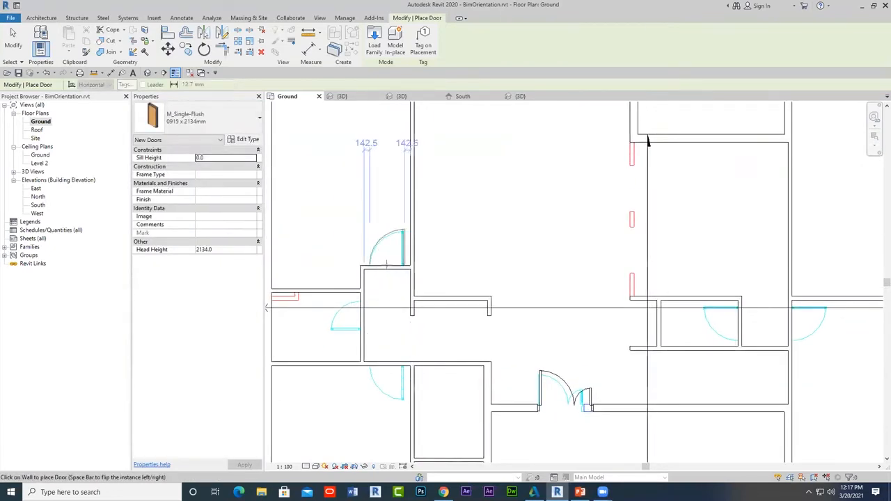
click(383, 329)
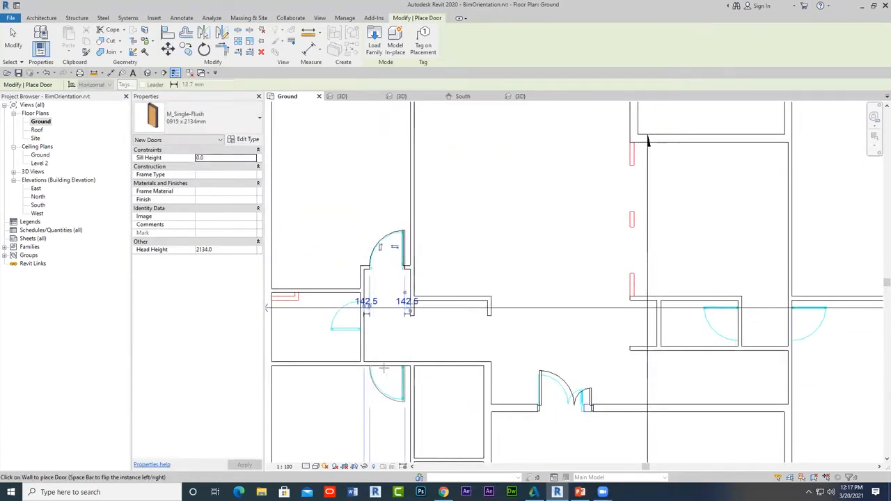
click(384, 369)
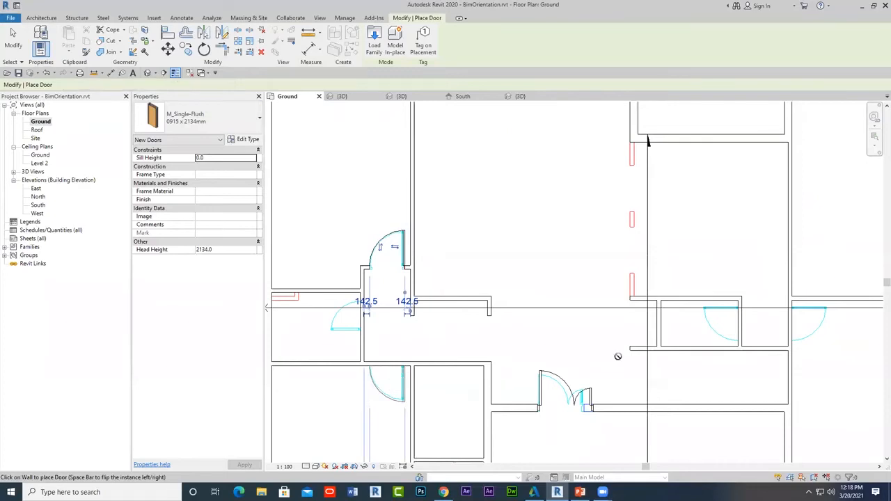
click(796, 324)
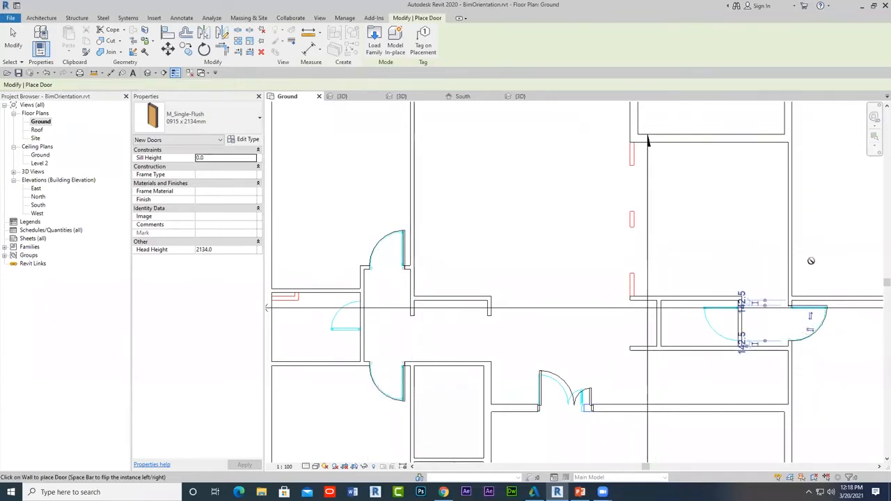
middle_drag(811, 320, 697, 318)
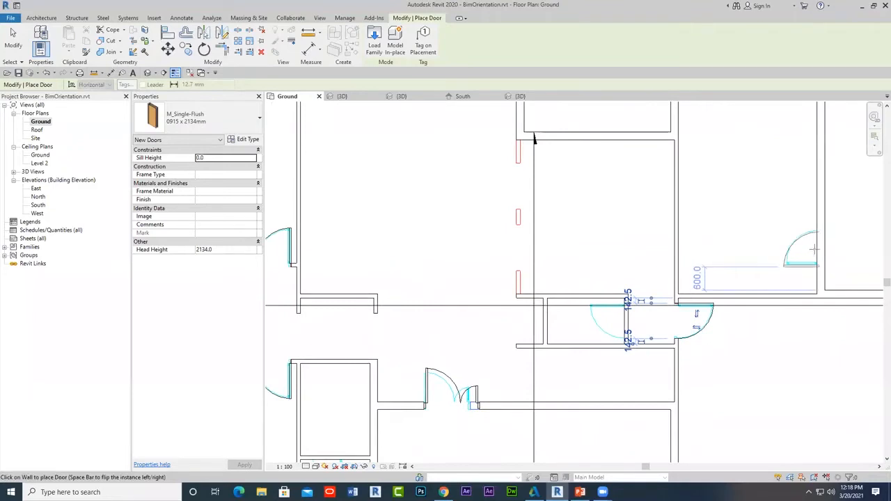
scroll(613, 278, down, 2)
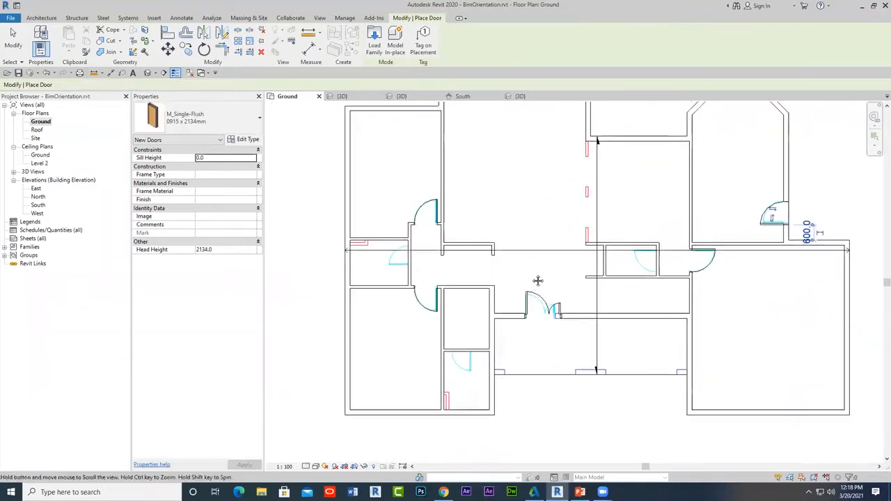
- Place M_Single-Flush 0813 x 2134mm doors at the two left-wing bathrooms and the small room beside the garage
click(197, 117)
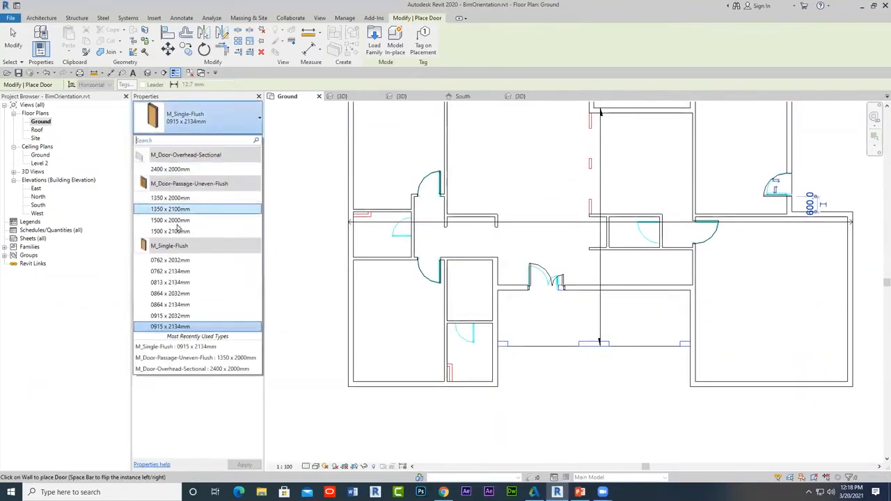
click(173, 282)
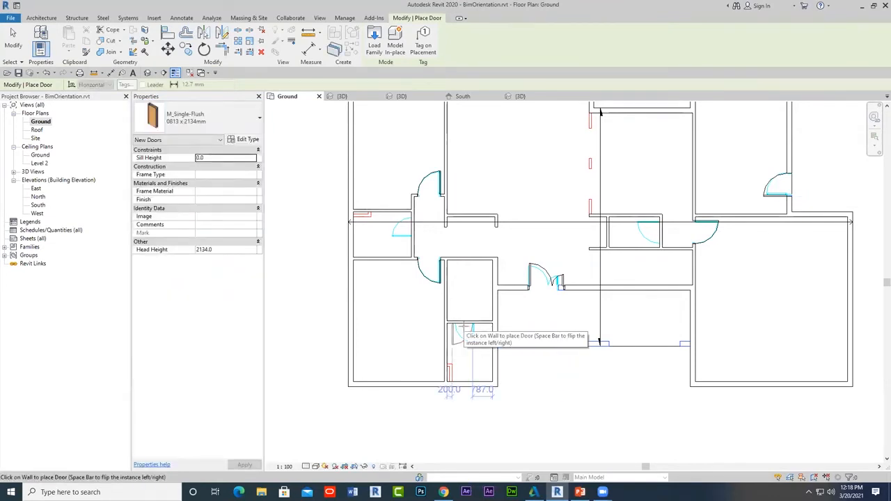
click(463, 327)
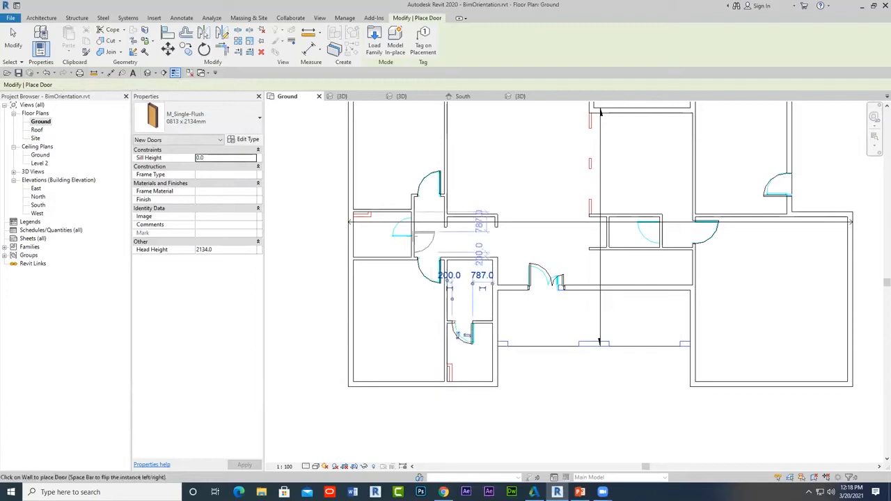
click(403, 228)
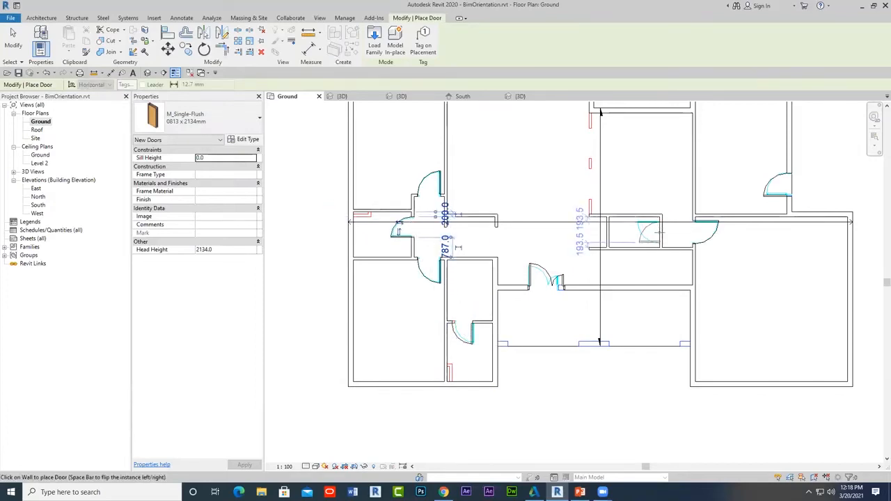
- Place tagged M_Fixed 0610 x 0610mm windows centred in the exterior walls of the two left-wing bathrooms
click(48, 18)
click(80, 39)
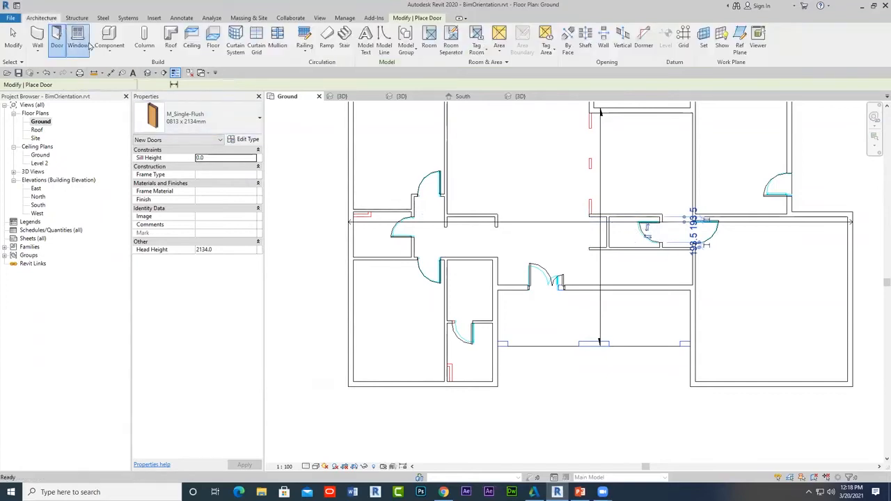
click(199, 114)
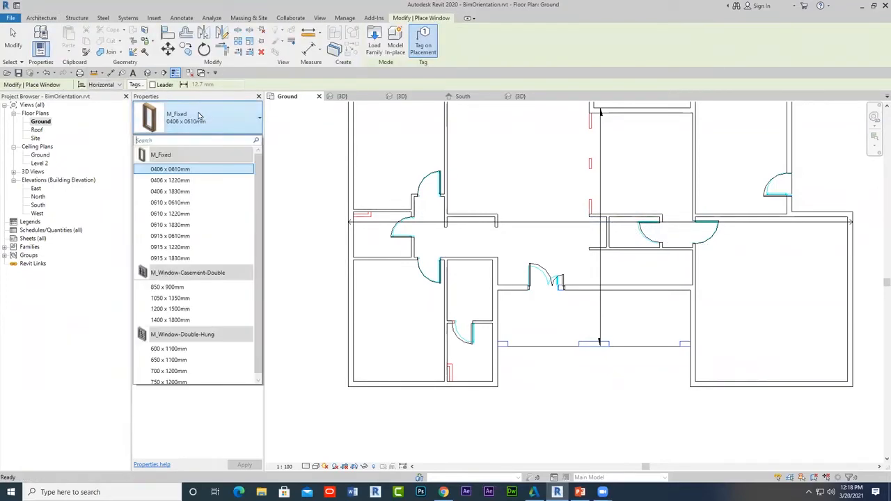
click(182, 203)
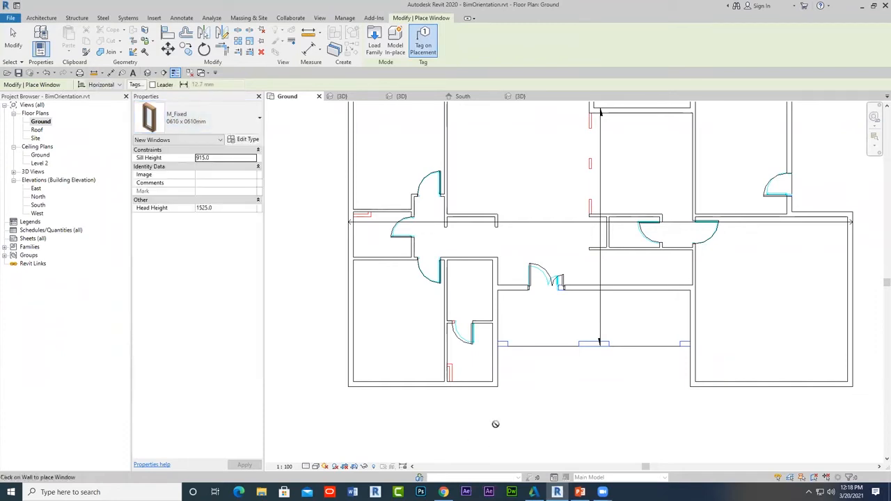
click(469, 384)
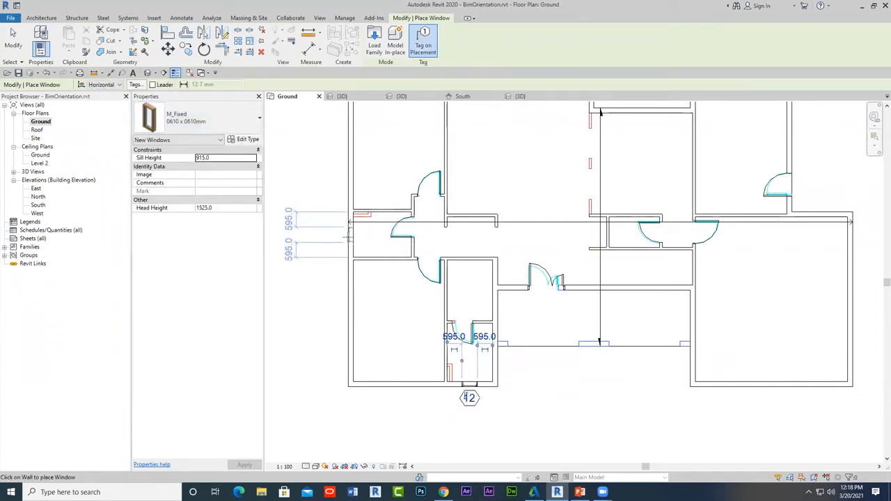
click(348, 237)
- Place tagged M_Window-Casement-Double 1200 x 1500mm windows in the lower-left bedroom's front wall and the upper-left bedroom's back wall
click(198, 115)
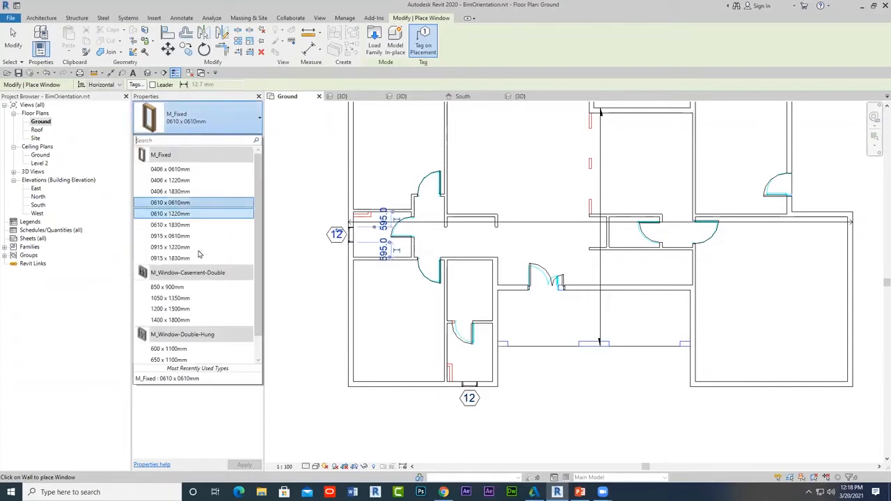
drag(260, 297, 260, 310)
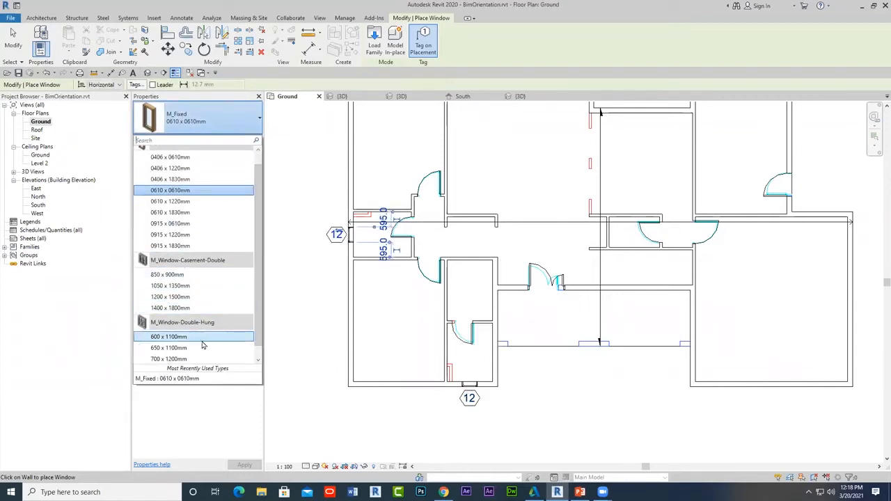
click(174, 297)
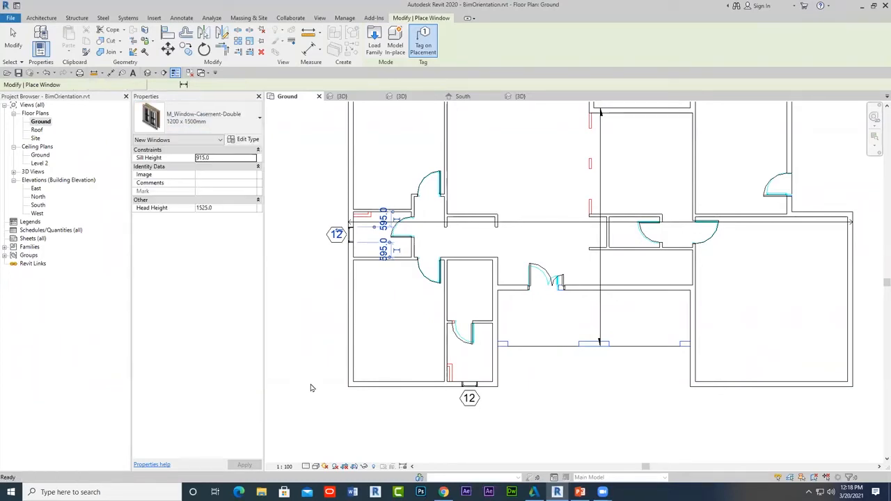
click(398, 389)
middle_drag(392, 198, 401, 385)
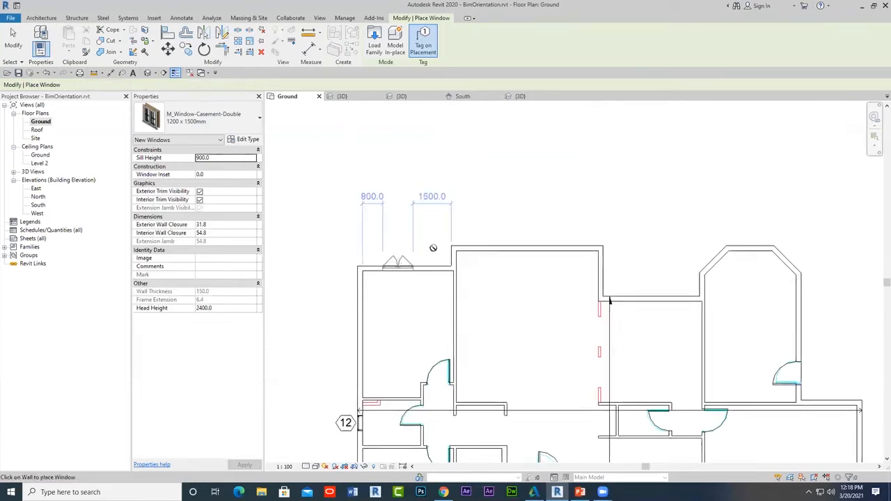
click(398, 266)
- Without tagging, place two 1200 x 1500mm double casement windows in the large central room's back wall and shift the left one inward
click(422, 42)
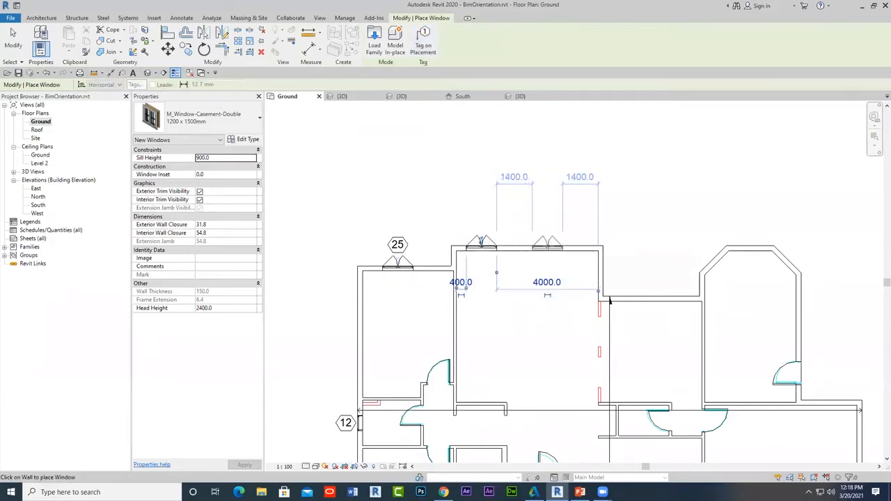
click(557, 245)
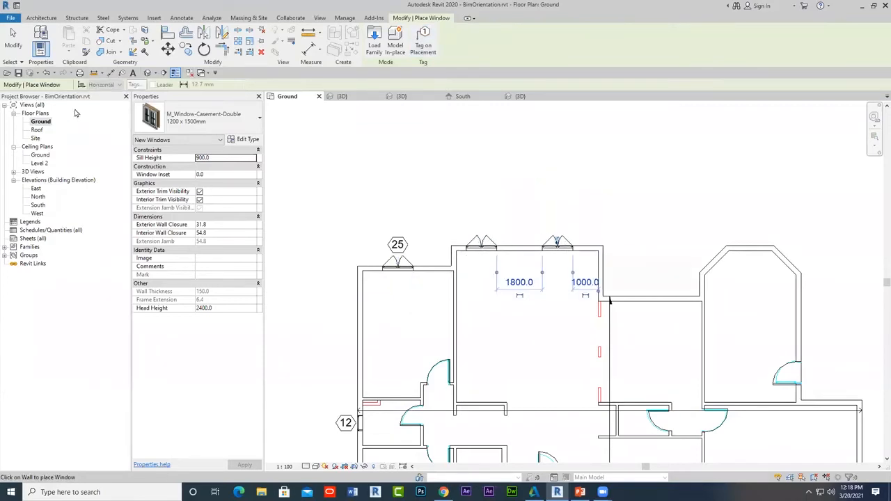
click(22, 39)
click(485, 245)
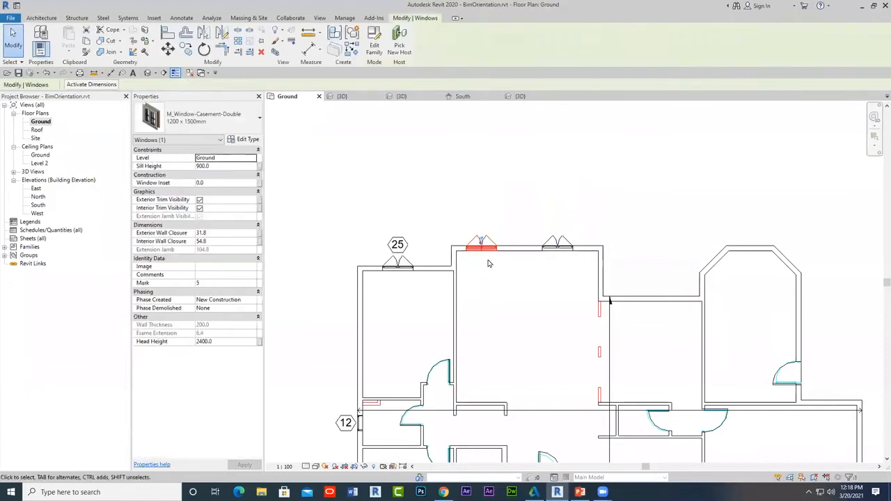
drag(486, 245, 495, 245)
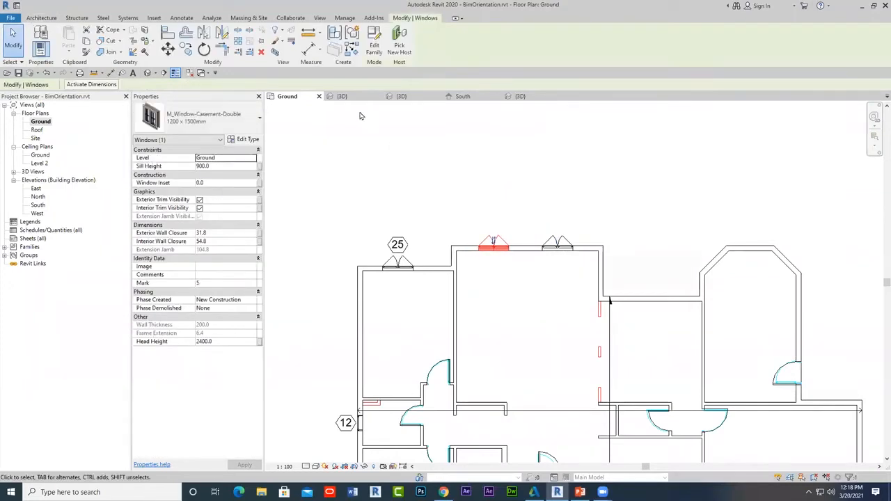
- Place 1200 x 1500mm double casement windows in the back wall beside the bay room, the garage's front wall and the porch's back wall
click(41, 18)
click(78, 36)
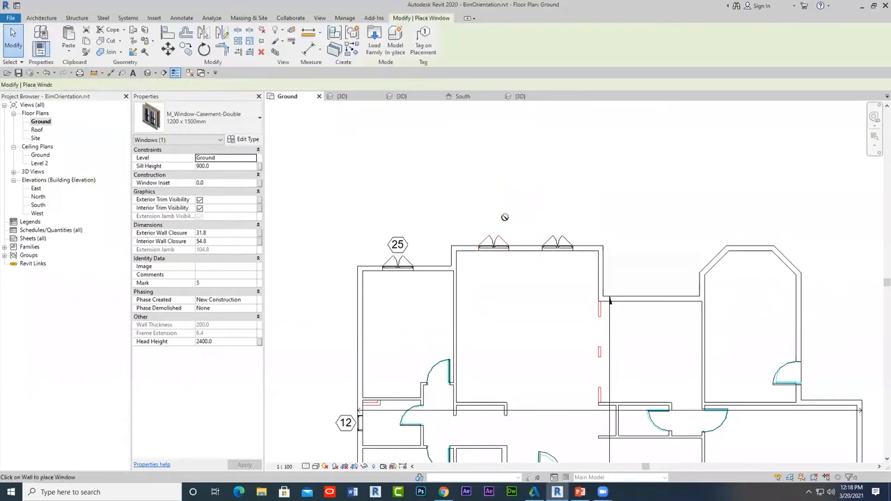
click(651, 296)
middle_drag(732, 441, 635, 247)
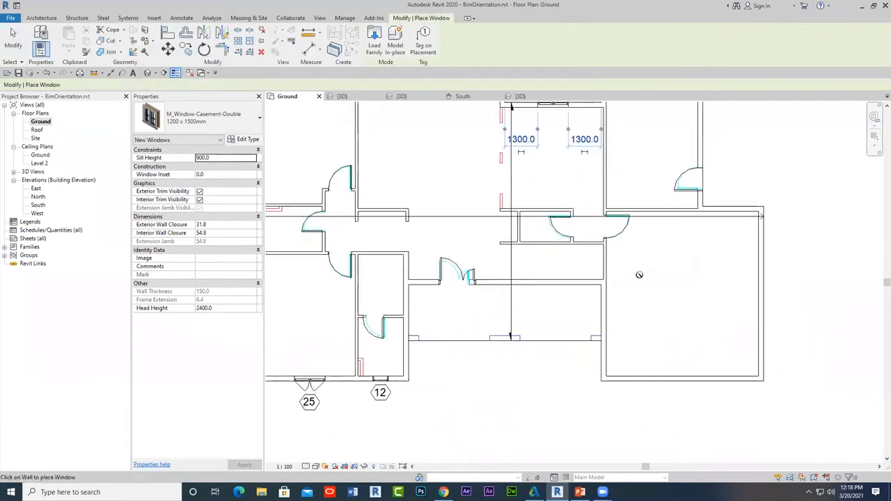
click(692, 382)
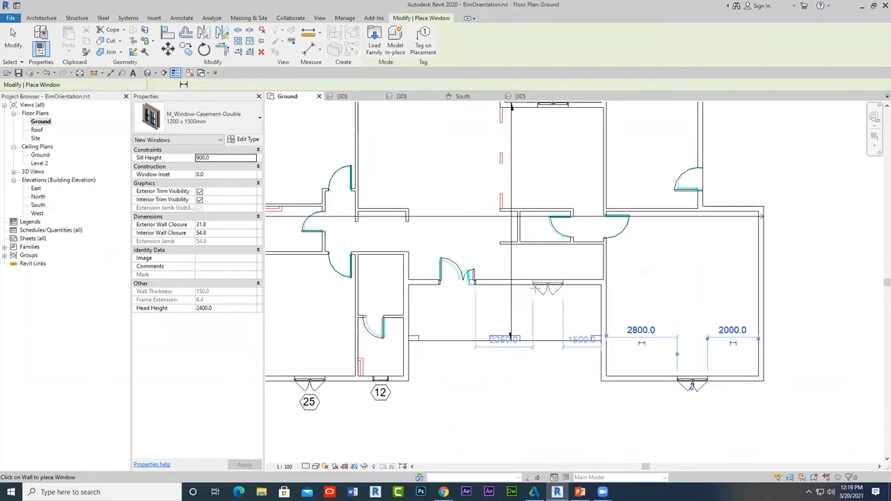
click(547, 285)
- Place an M_Fixed 0915 x 1220mm window in each of the bay room's three end walls
click(184, 117)
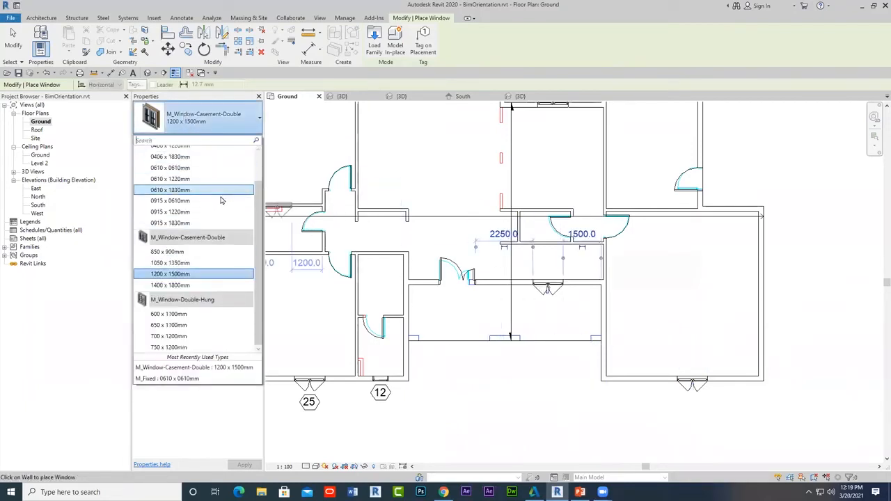
click(186, 216)
middle_drag(660, 161, 612, 339)
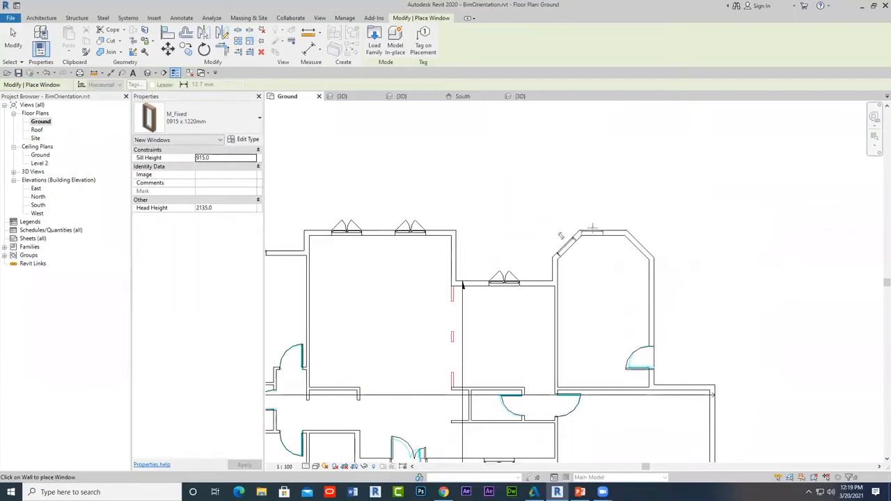
click(640, 243)
middle_drag(741, 322, 630, 171)
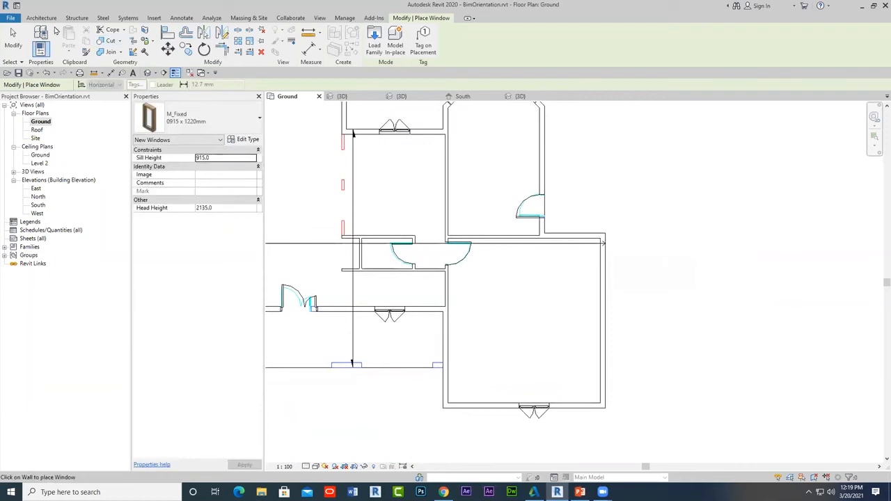
- Place two M_Door-Overhead-Sectional 2400 x 2000mm doors in the garage's right exterior wall and check the openings in 3D
click(42, 19)
click(57, 38)
click(187, 111)
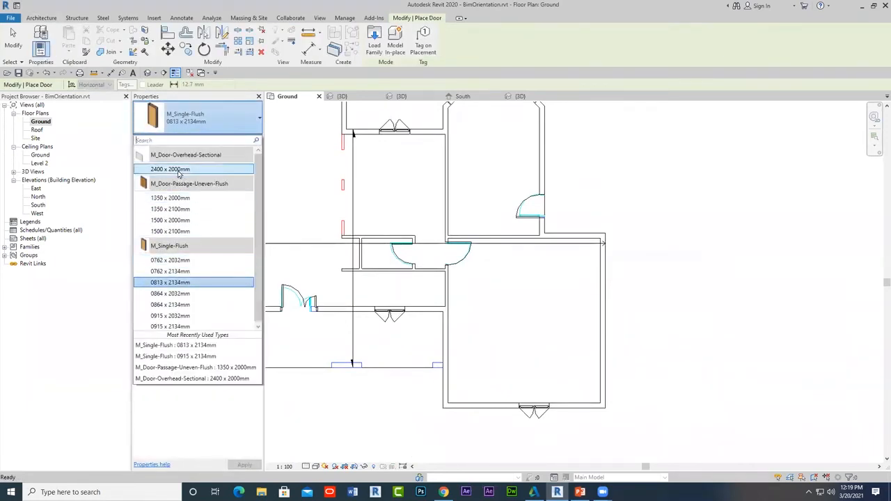
click(187, 169)
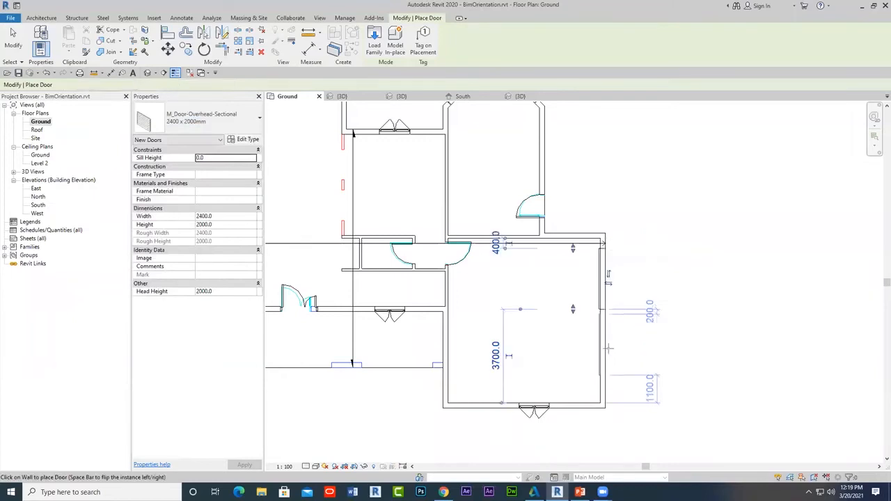
click(147, 73)
scroll(462, 317, up, 3)
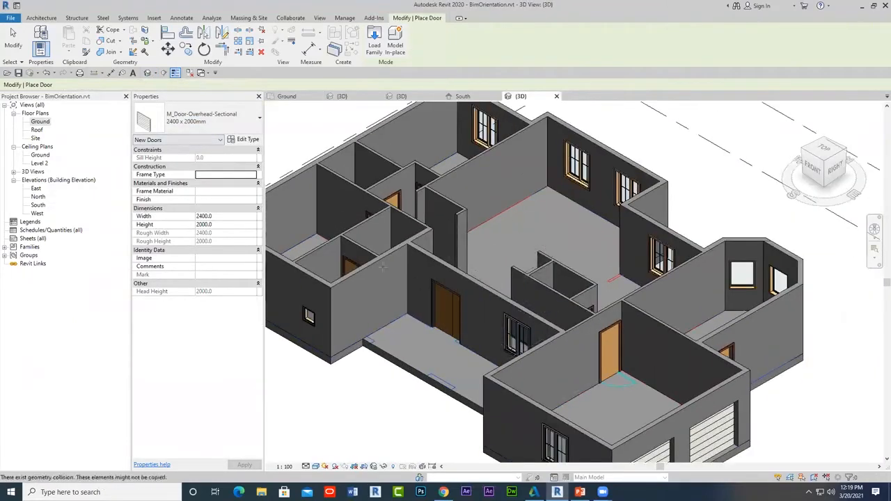
click(13, 36)
scroll(388, 283, down, 2)
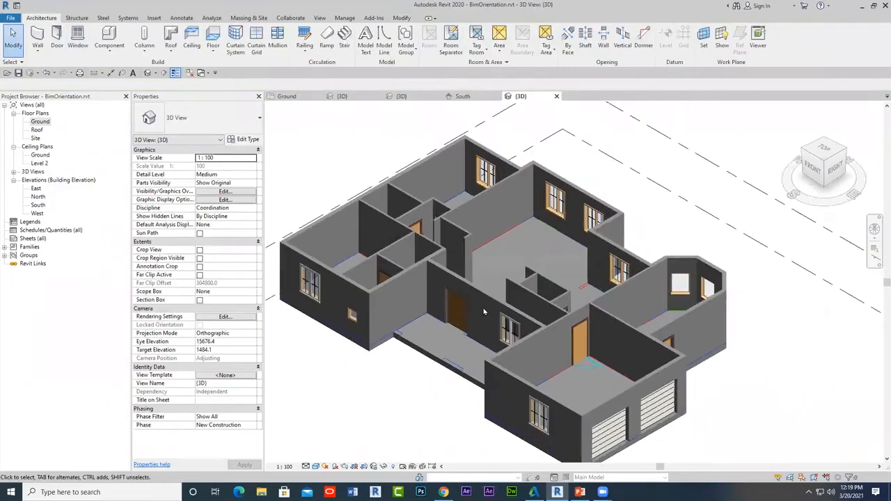
- Reopen the Ground floor plan with the whole house in view
double_click(39, 122)
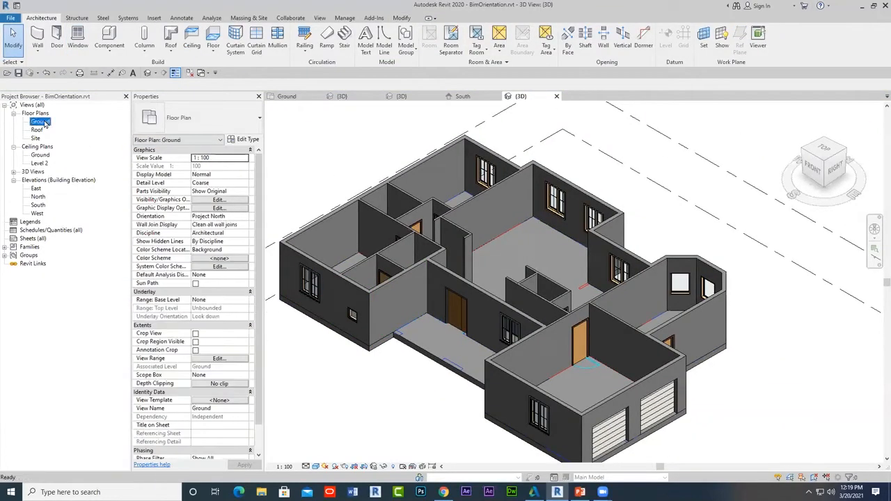
scroll(472, 257, down, 3)
middle_drag(448, 244, 473, 206)
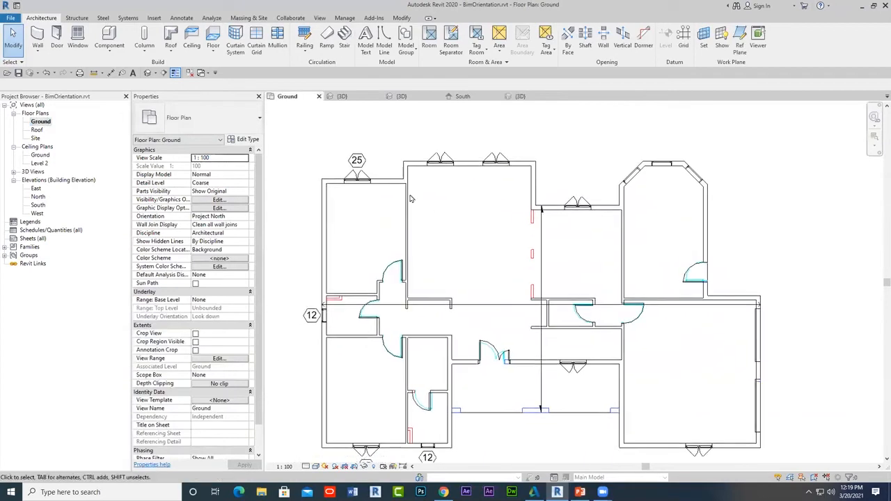
- Place an M_Table-Dining Round w Chairs, 1525mm Diameter, in the room directly east of the large living room
click(108, 50)
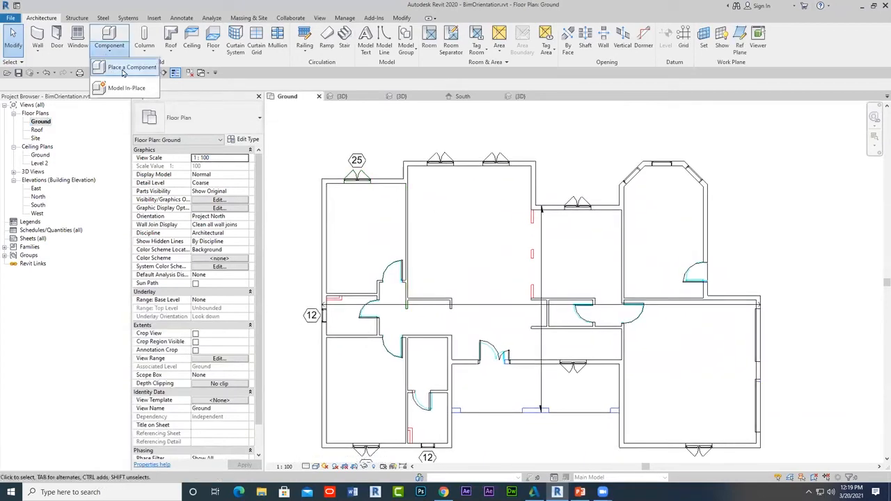
click(122, 67)
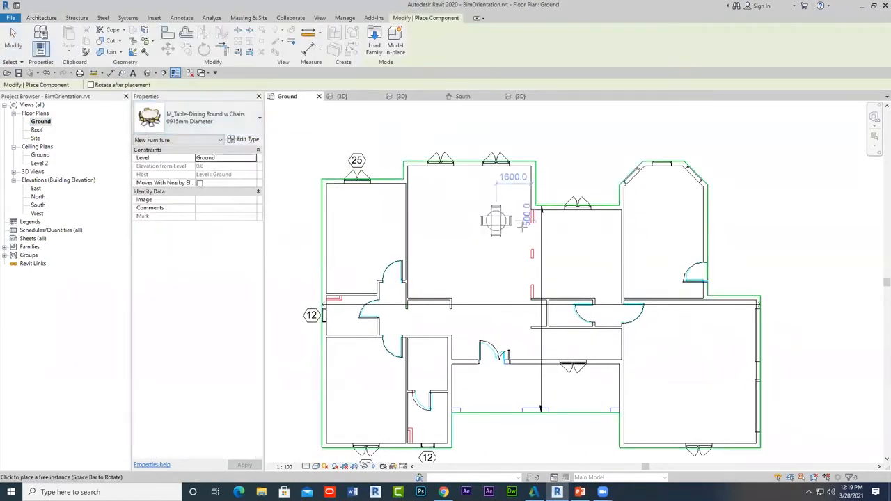
click(237, 122)
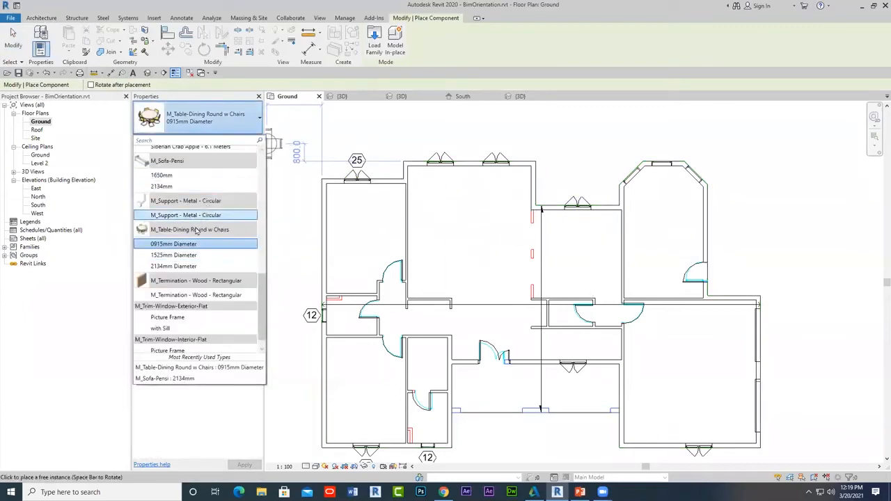
click(196, 258)
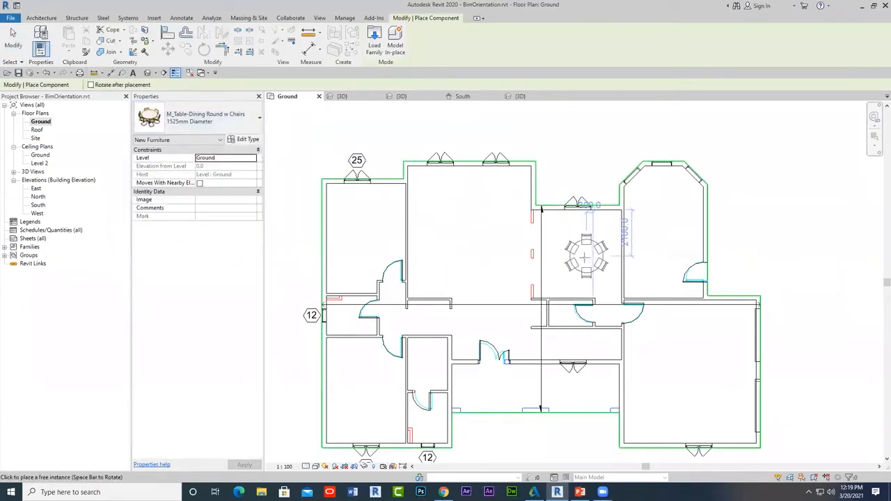
click(584, 258)
- Place two M_Sofa-Pensi 2134mm sofas in the living room, one along the north wall and one rotated along the west wall
click(202, 122)
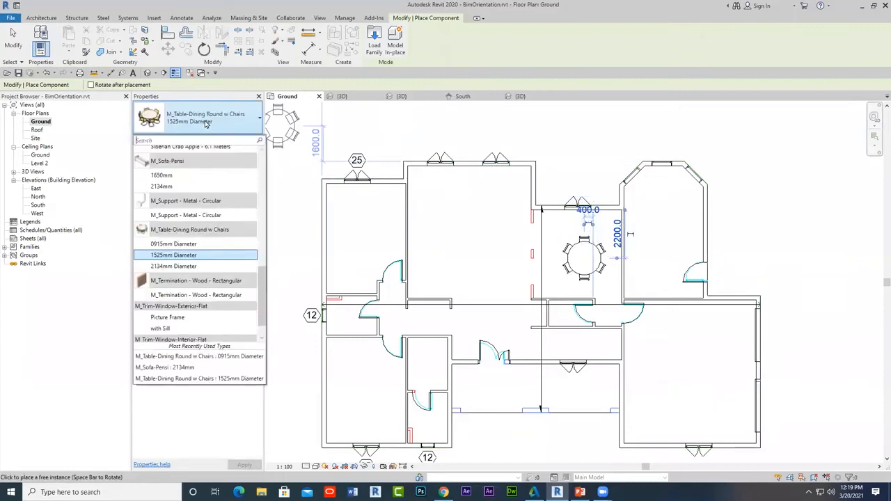
click(173, 188)
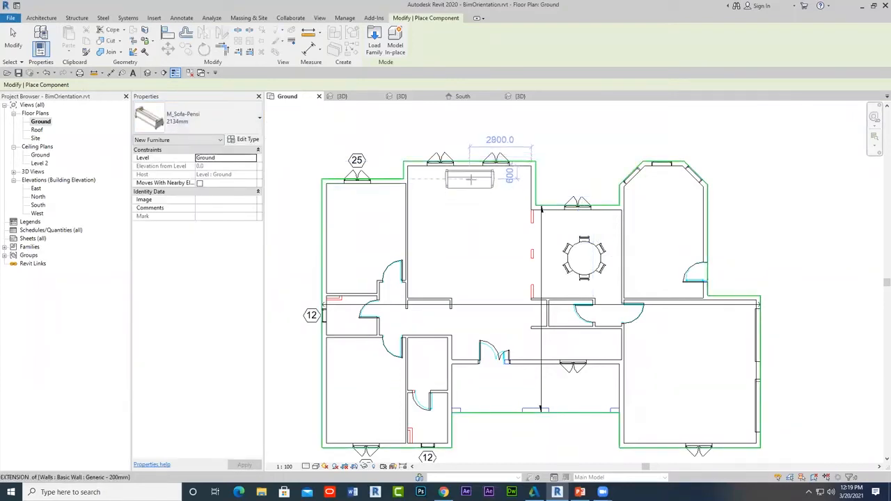
click(472, 179)
key(space)
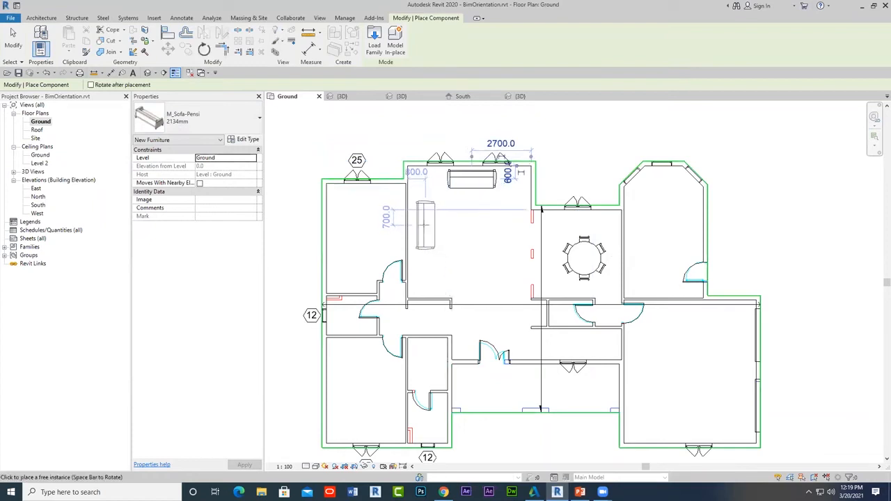
click(420, 225)
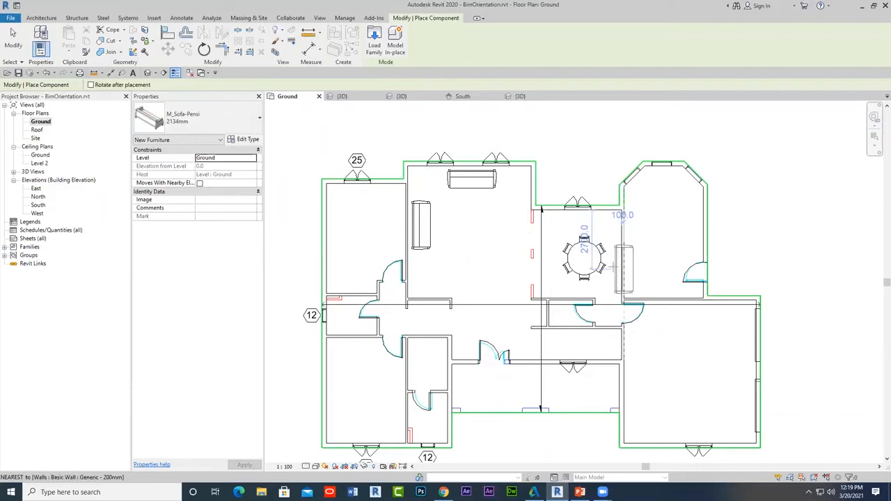
- Create a perspective camera view at a 1900 mm offset from Ground, looking from the dining room's southeast corner across the living room
click(156, 74)
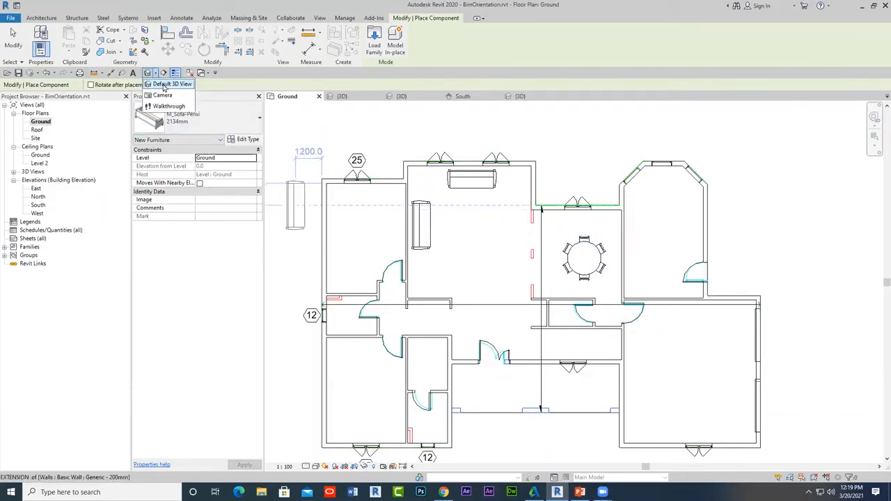
click(162, 95)
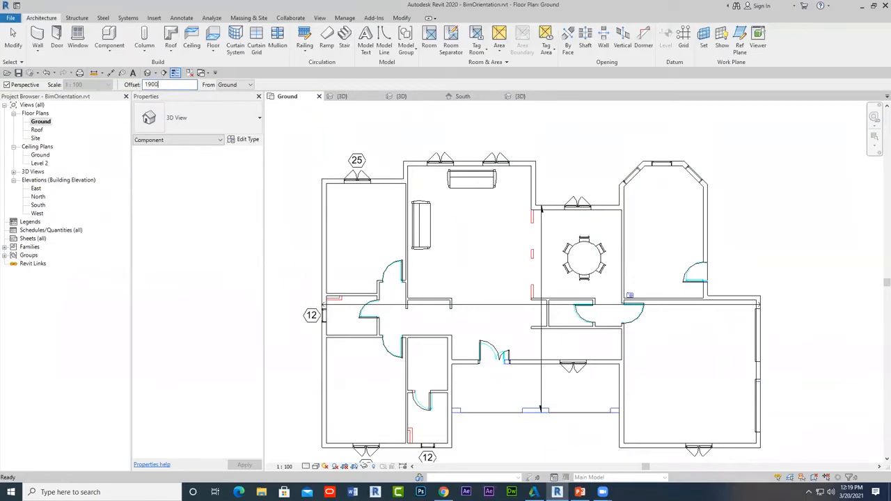
click(613, 289)
click(393, 150)
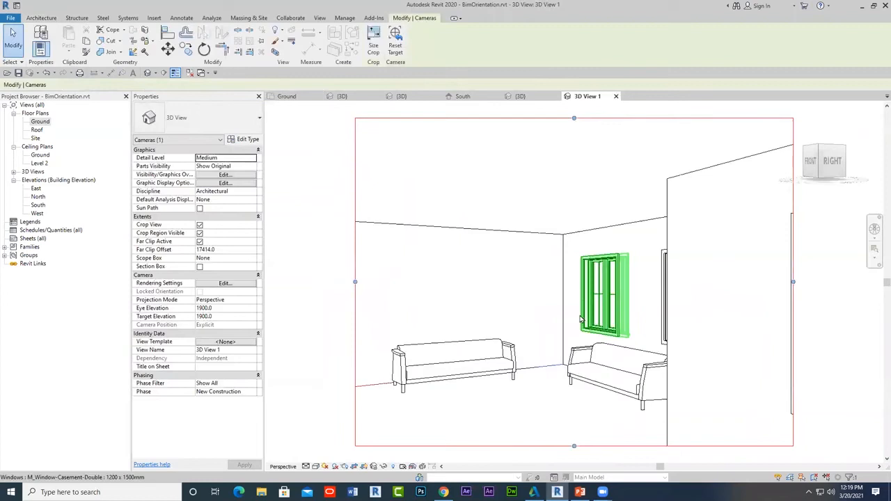
- Enlarge the camera view's crop region downward and to both sides, and display the view in the shaded visual style
scroll(581, 319, down, 2)
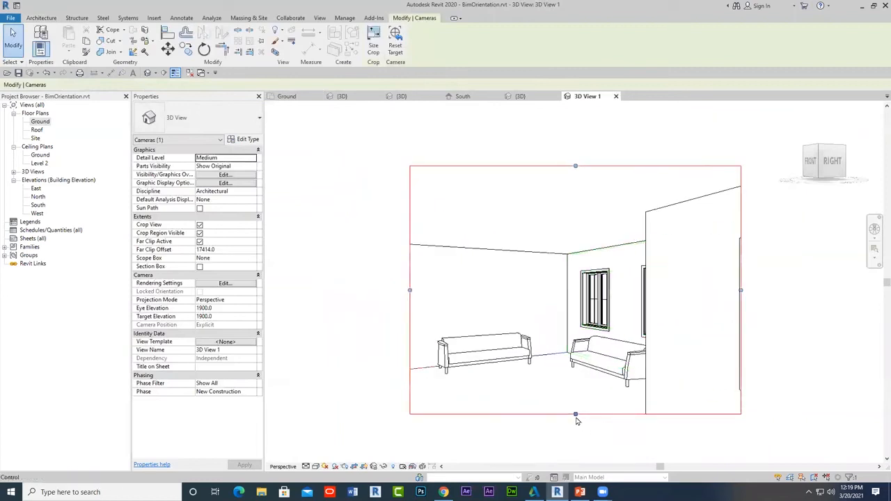
drag(576, 420, 577, 451)
drag(741, 307, 810, 307)
drag(410, 307, 399, 307)
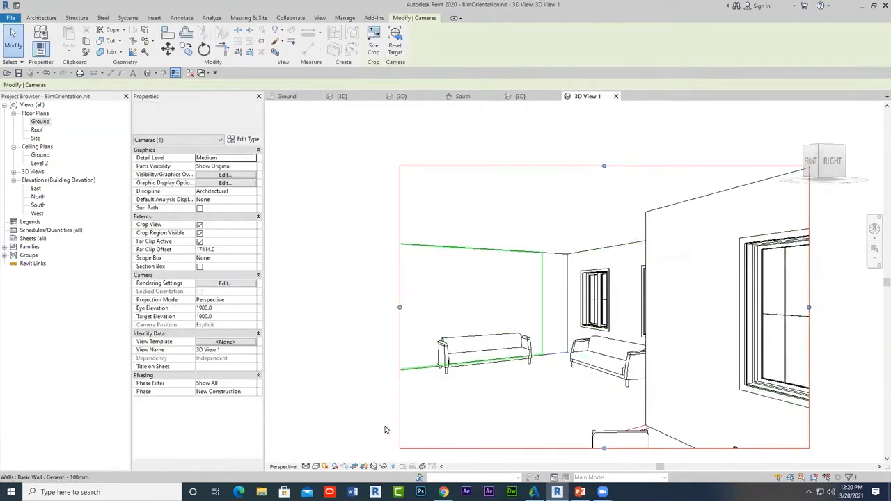
click(316, 467)
click(331, 428)
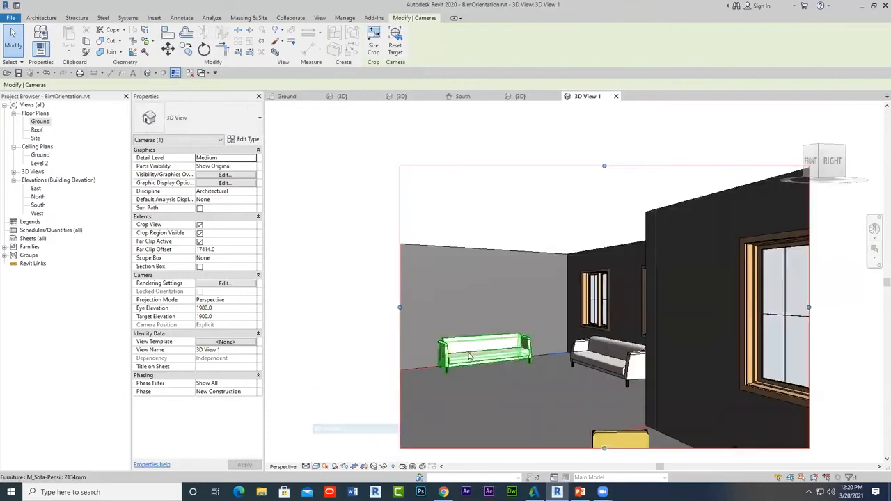
- Rename the new camera view as Living Room
click(14, 172)
click(44, 180)
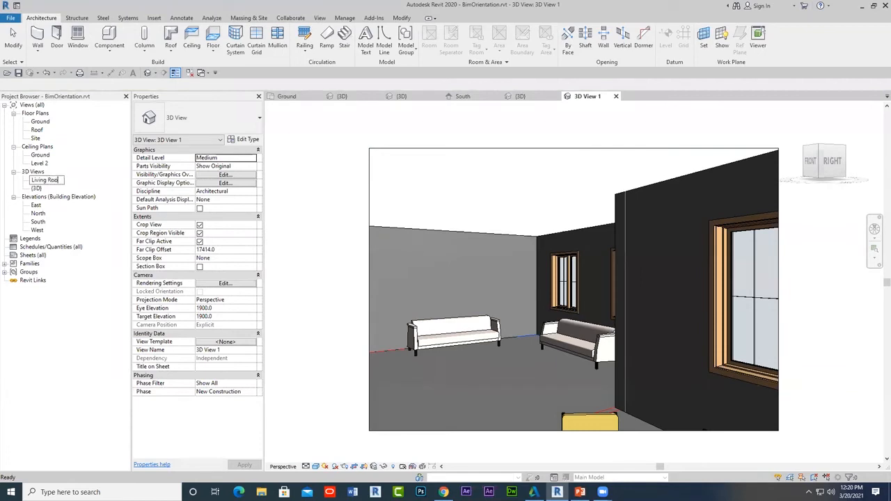
key(Return)
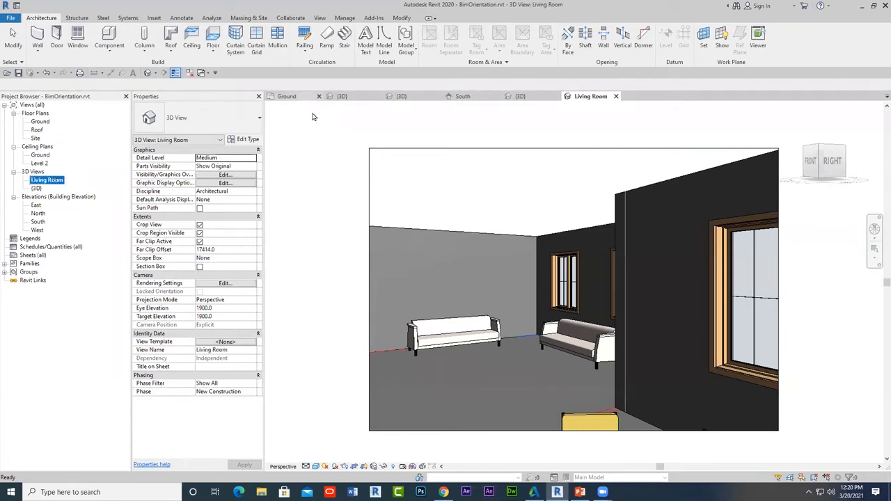
- In the Ground plan, place a 300 x 450mm concrete rectangular structural column with its height up to Roof, on the southwest room's south window
double_click(40, 122)
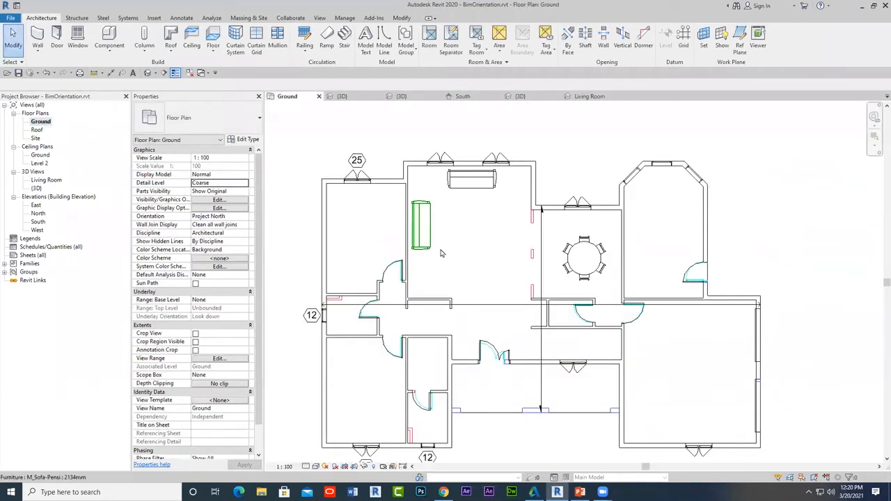
middle_drag(480, 293, 488, 245)
scroll(494, 304, down, 1)
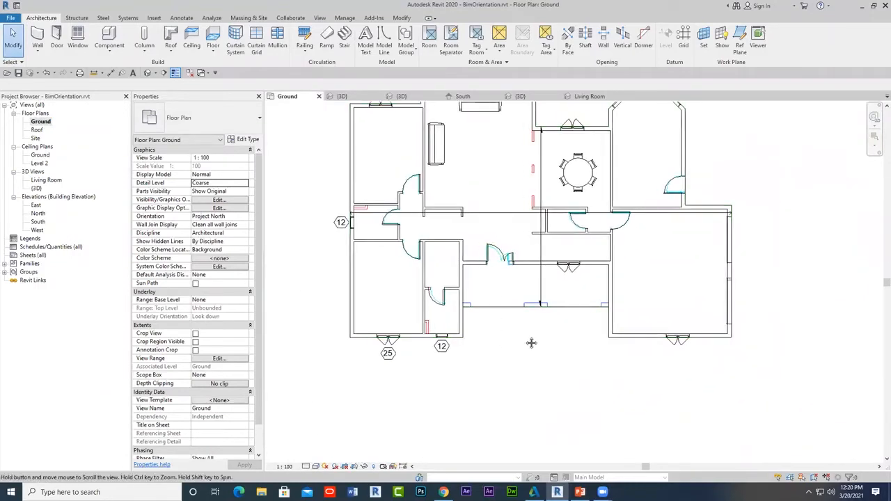
middle_drag(505, 343, 536, 344)
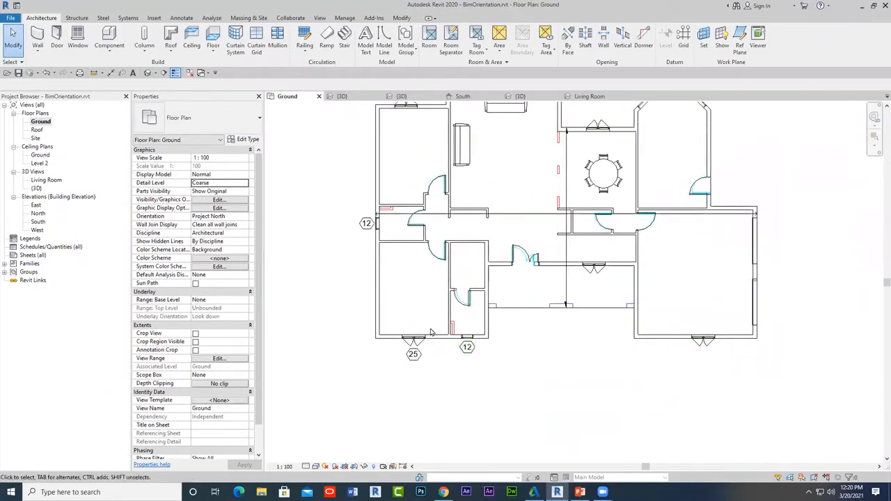
click(144, 51)
click(160, 69)
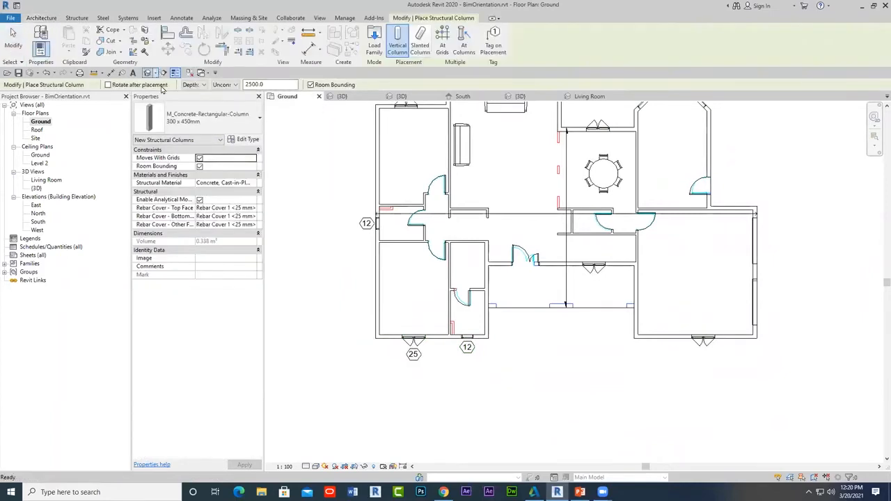
click(207, 120)
click(207, 120)
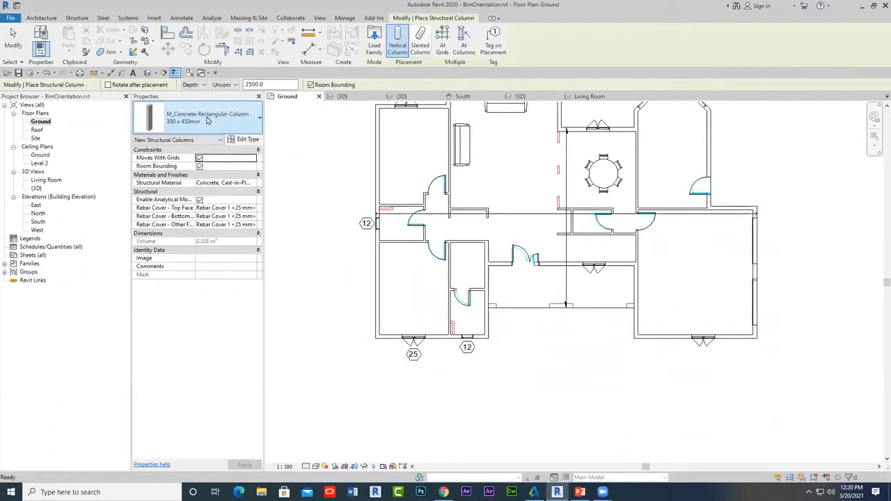
click(201, 102)
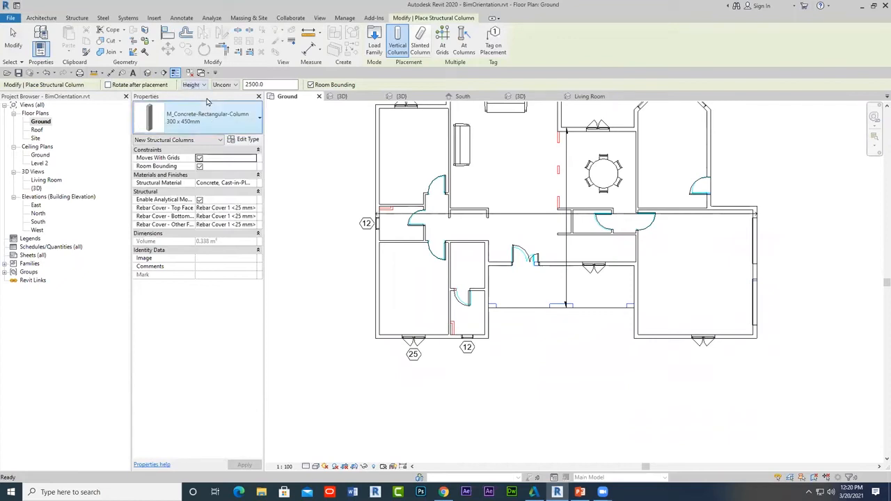
click(226, 84)
click(234, 101)
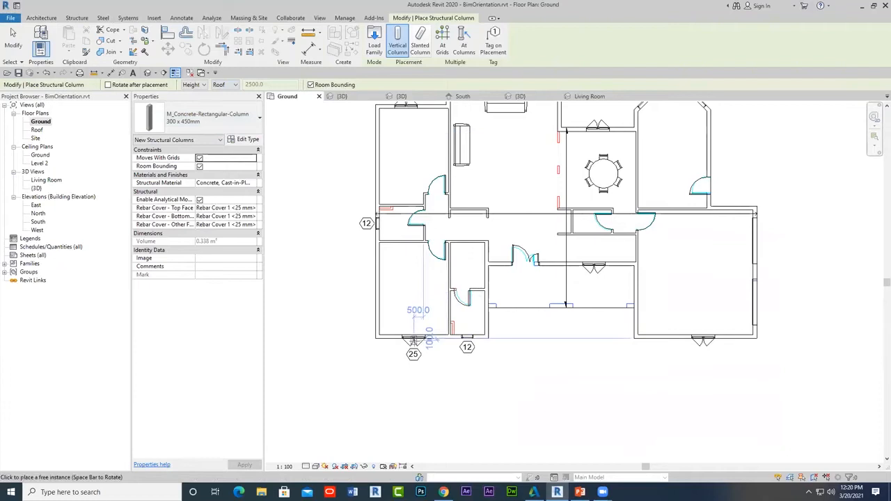
click(415, 337)
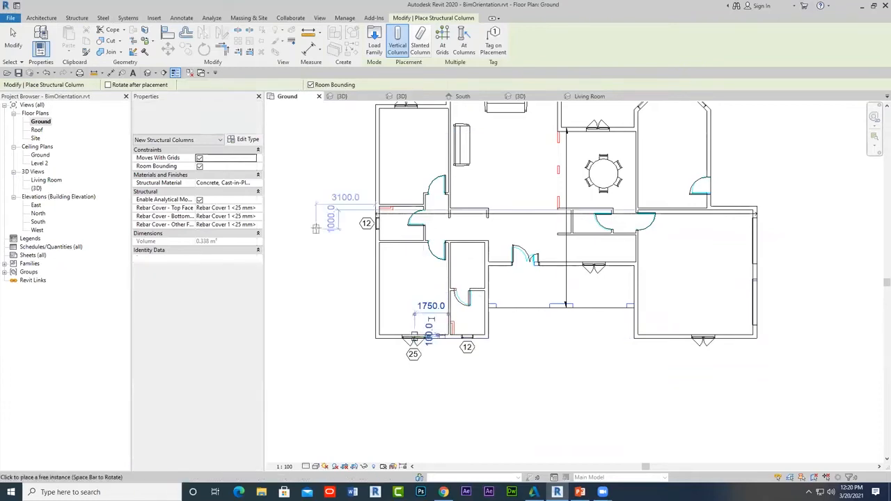
- Open the default 3D view, end column placement and inspect the column standing in front of the window
click(147, 73)
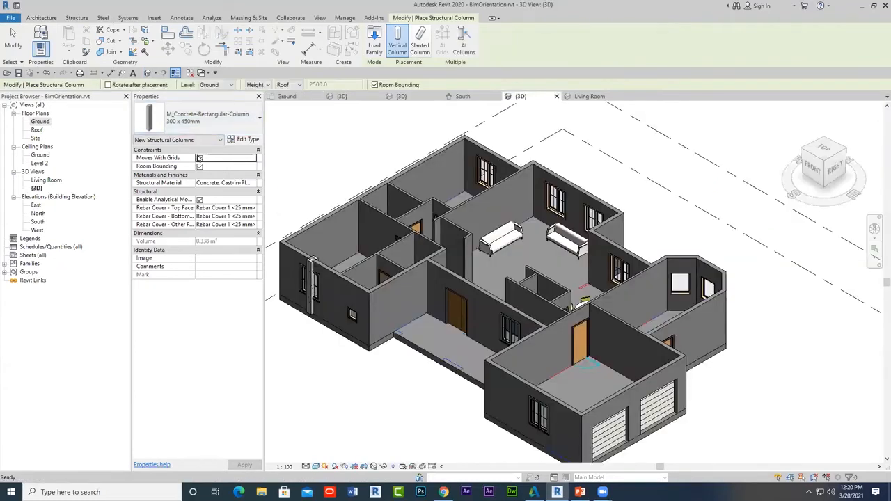
scroll(449, 316, up, 4)
key(Escape)
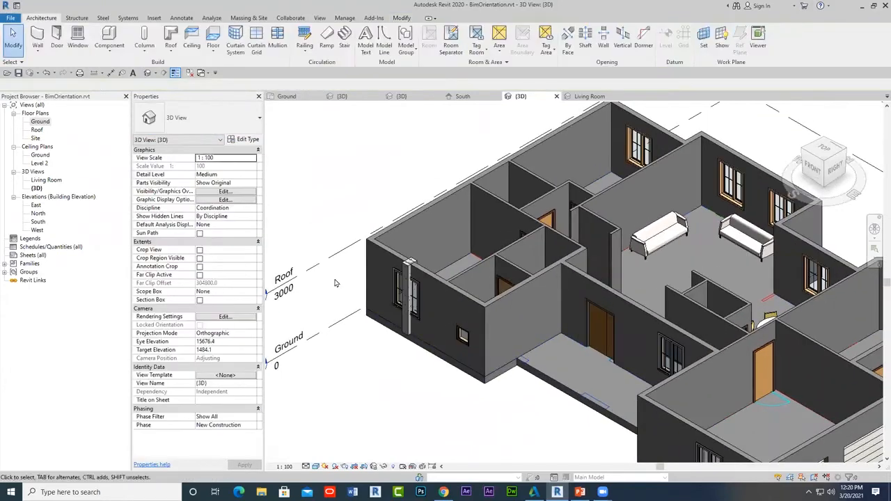
scroll(407, 349, up, 3)
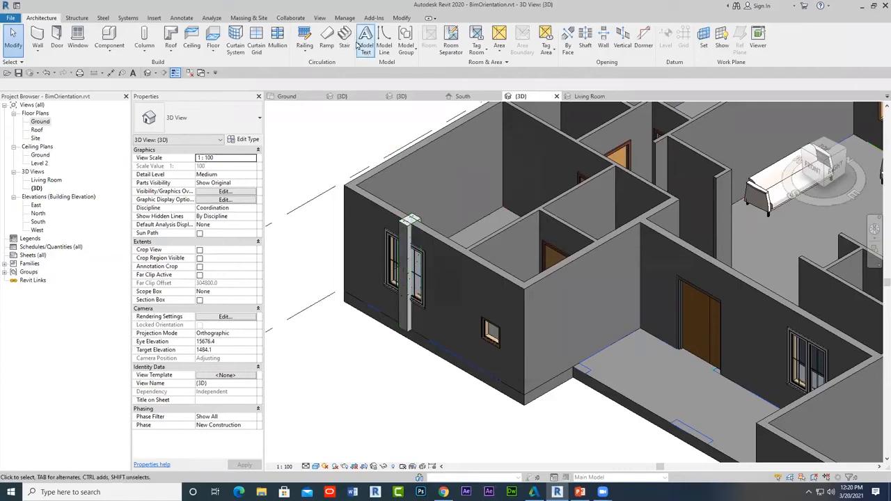
- Run an interference check of Structural Columns against Walls and Windows in the current project
click(344, 19)
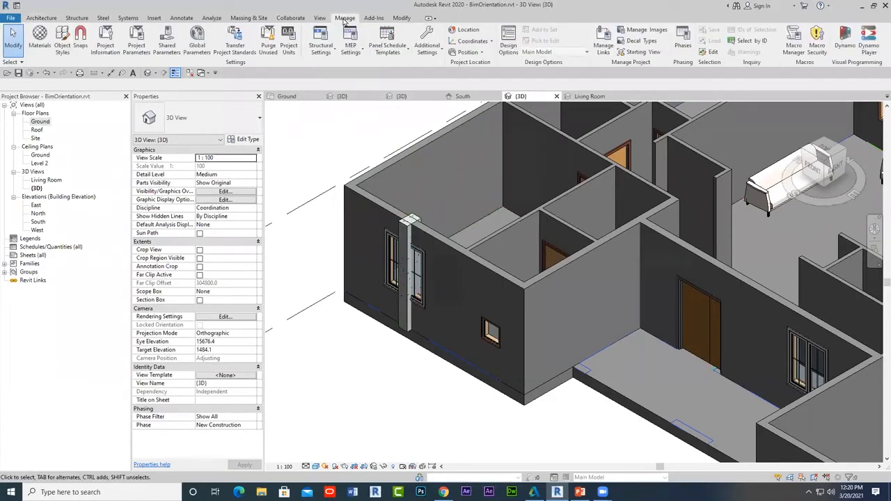
click(303, 19)
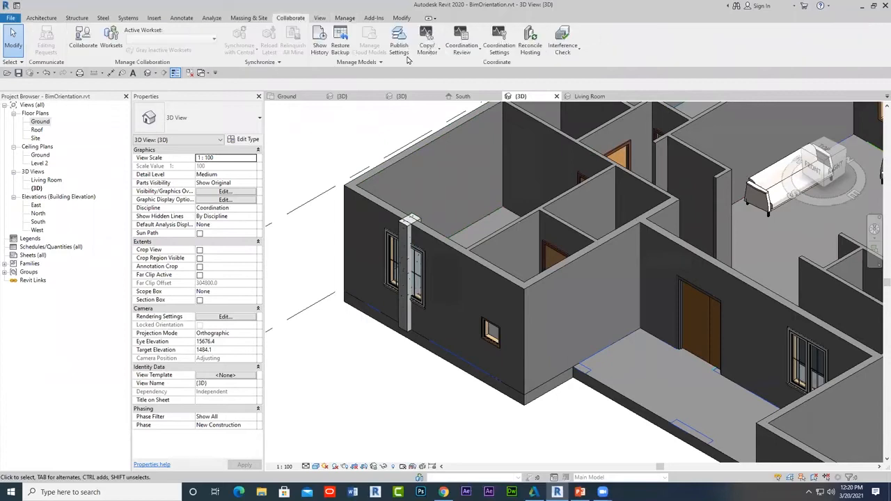
click(563, 53)
click(576, 69)
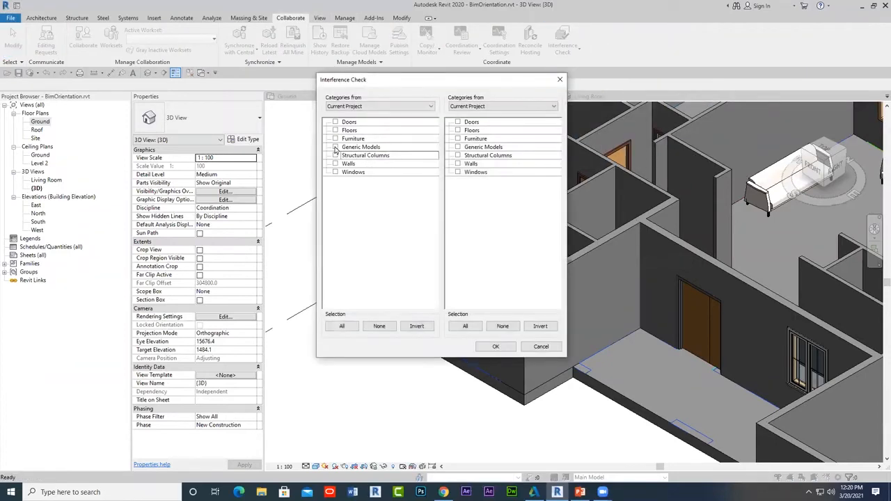
click(334, 156)
click(458, 163)
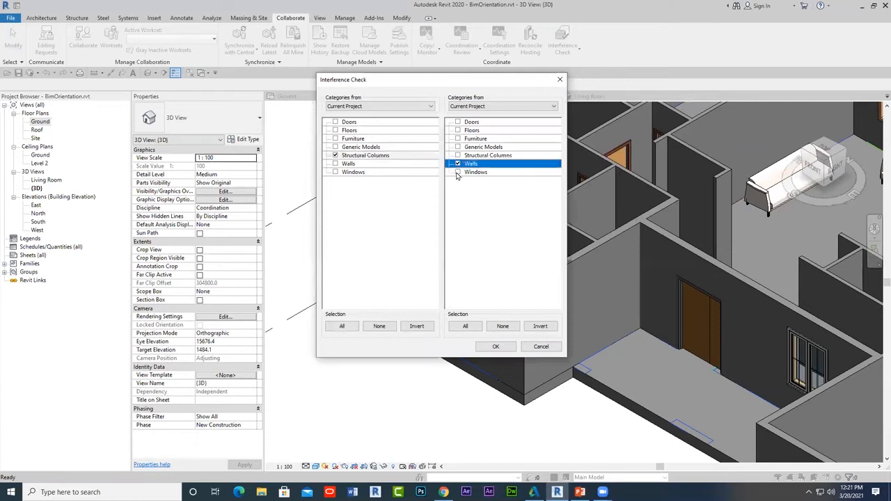
click(457, 172)
click(496, 347)
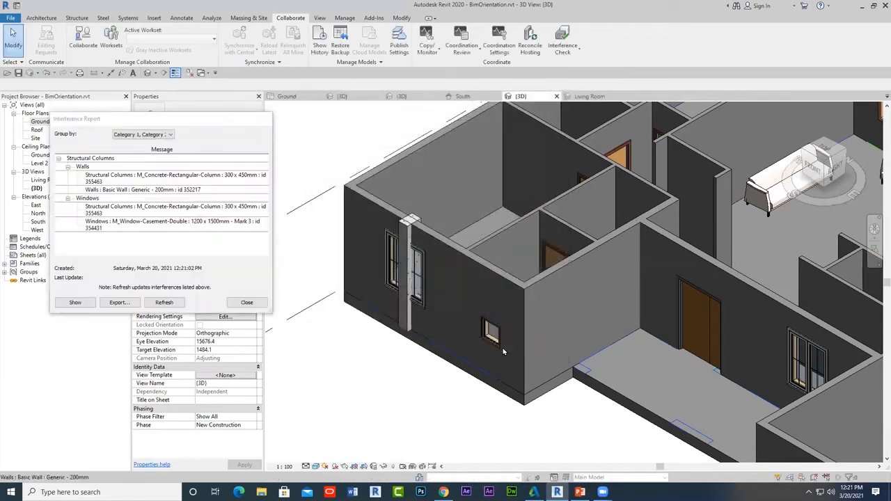
- Highlight the clashing column, wall and window from the interference report in the model, and close the report
click(129, 179)
click(134, 192)
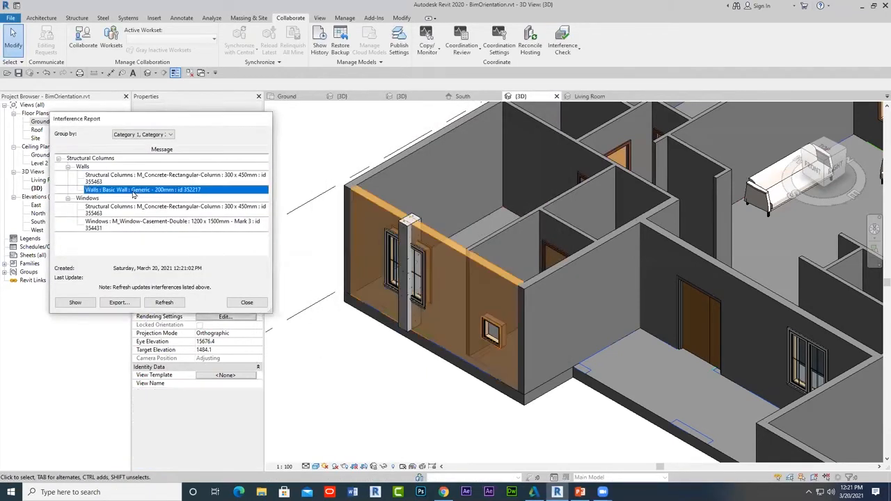
click(134, 208)
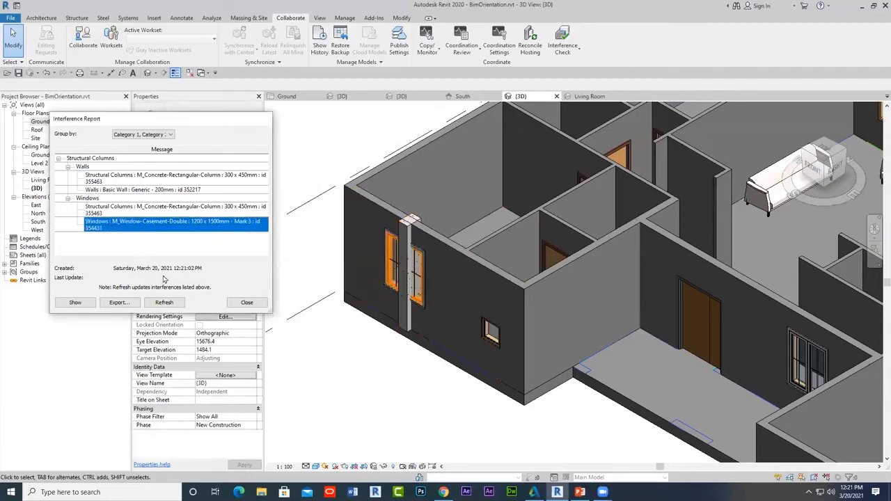
click(247, 302)
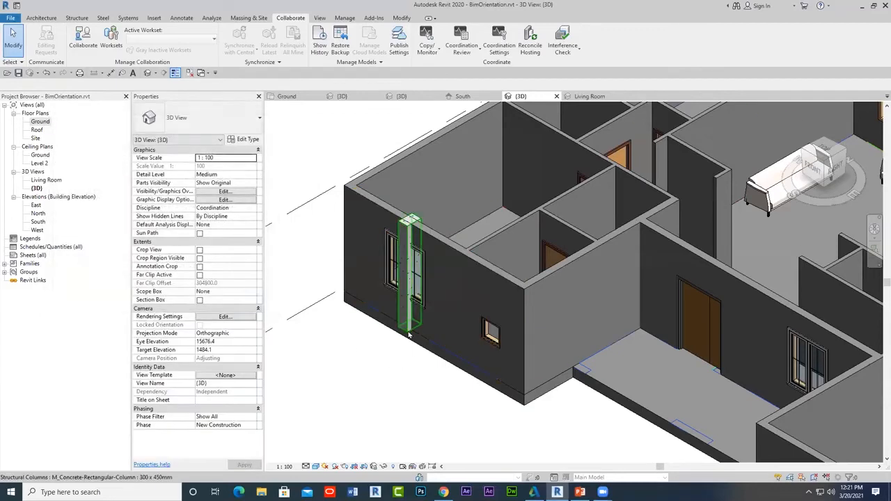
- Delete the structural column standing in front of the window and return to the Ground floor plan
click(409, 335)
click(387, 365)
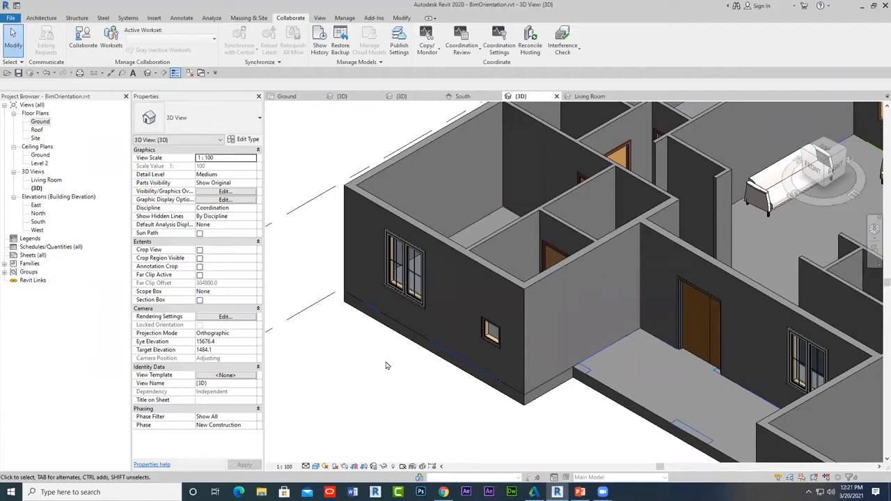
double_click(40, 121)
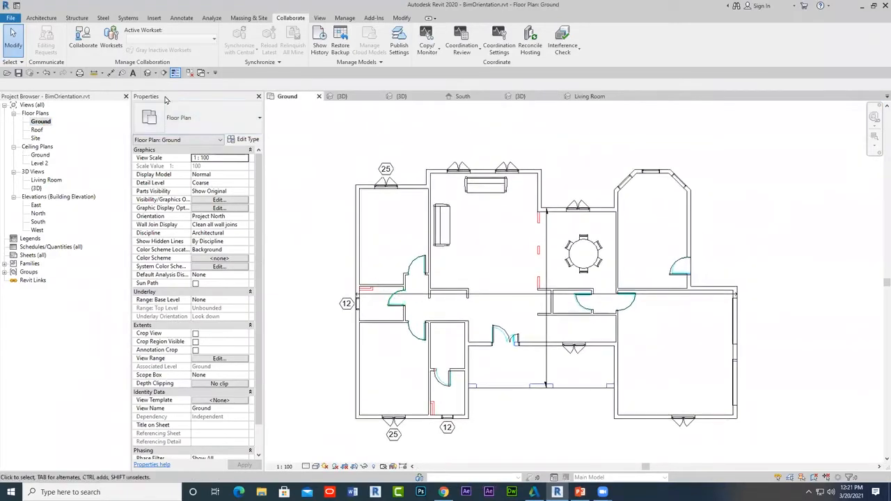
- Draw a north-facing building section running west to east across the whole house through the living and dining rooms, and open its view
click(164, 73)
click(334, 257)
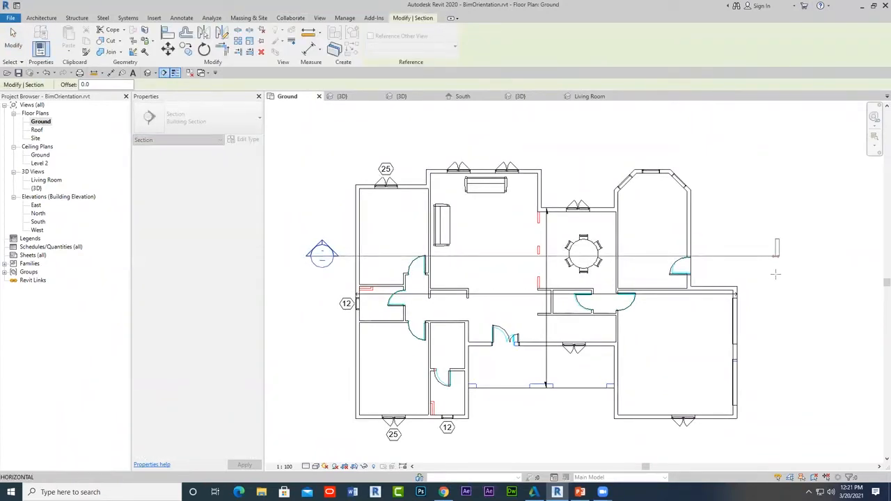
click(759, 257)
right_click(759, 258)
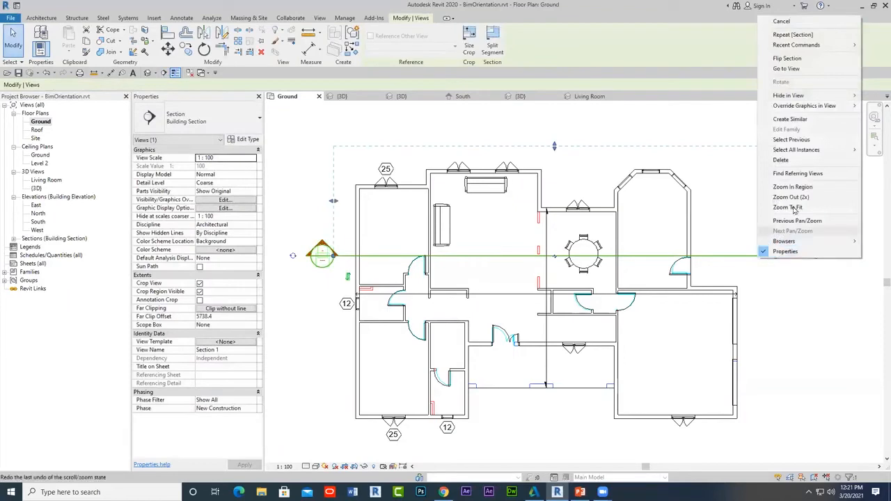
click(786, 68)
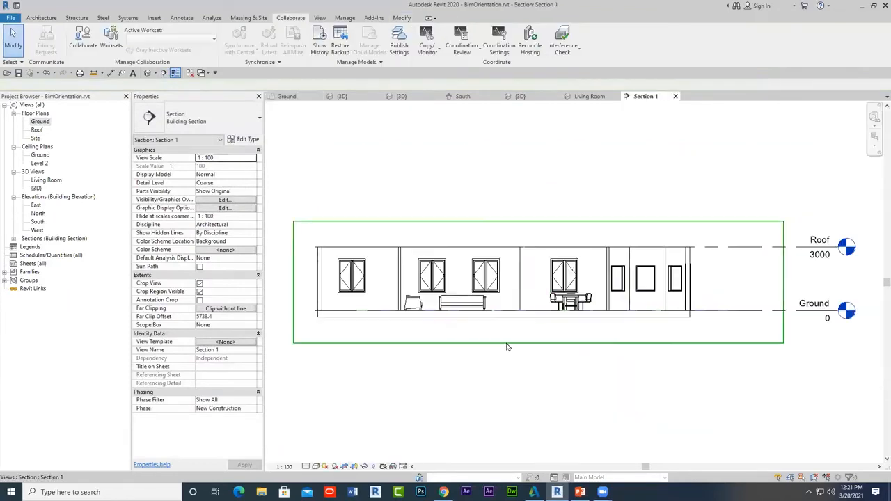
- Set the section view's detail level to Fine and look closely at the west end of the house
click(307, 466)
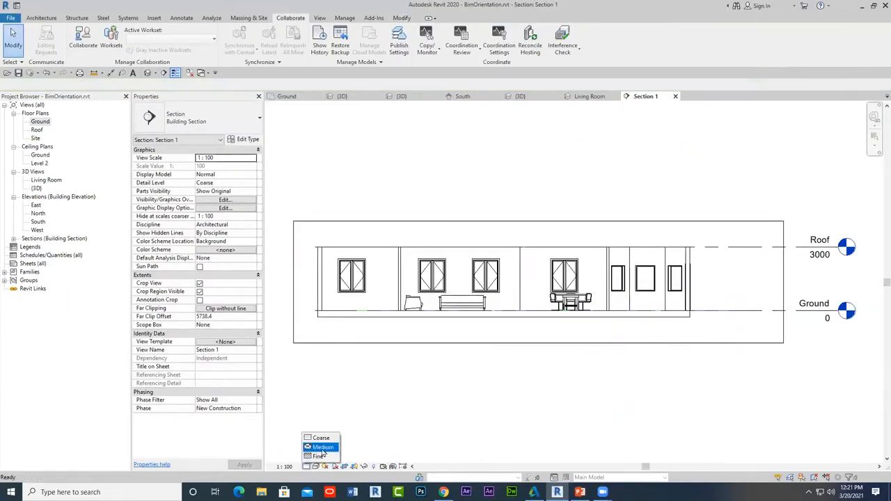
click(319, 457)
scroll(361, 327, up, 2)
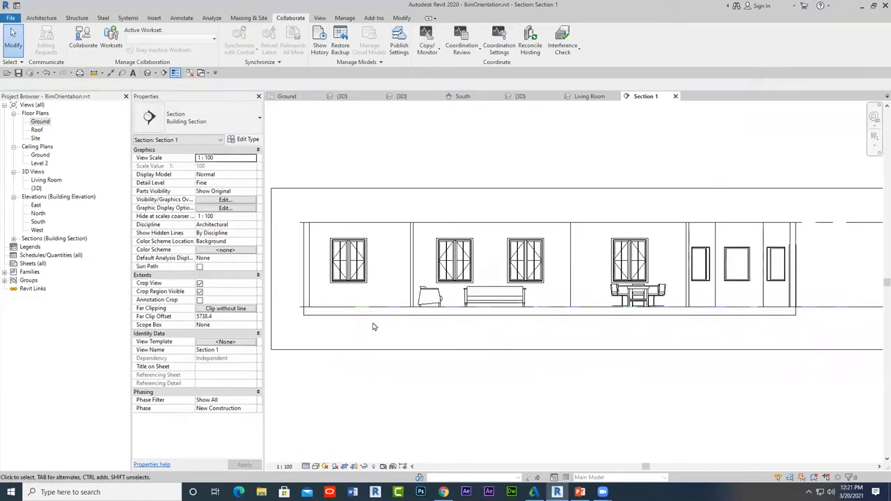
scroll(408, 376, up, 2)
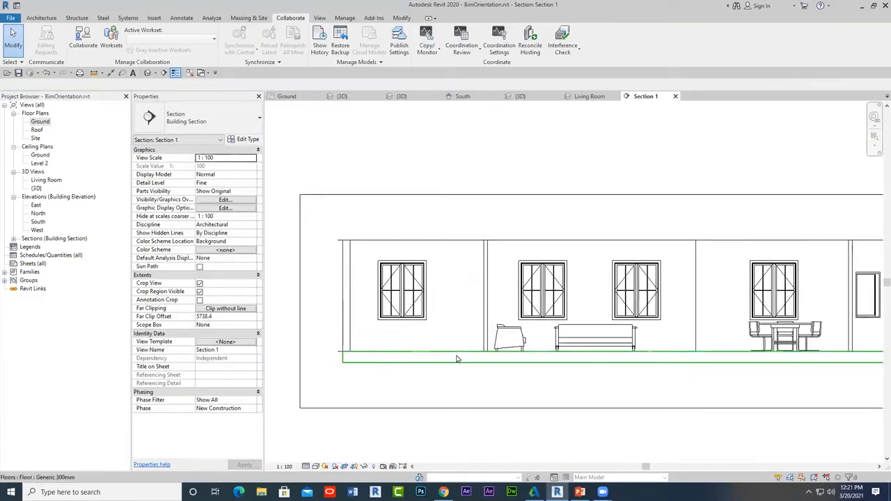
scroll(457, 359, up, 2)
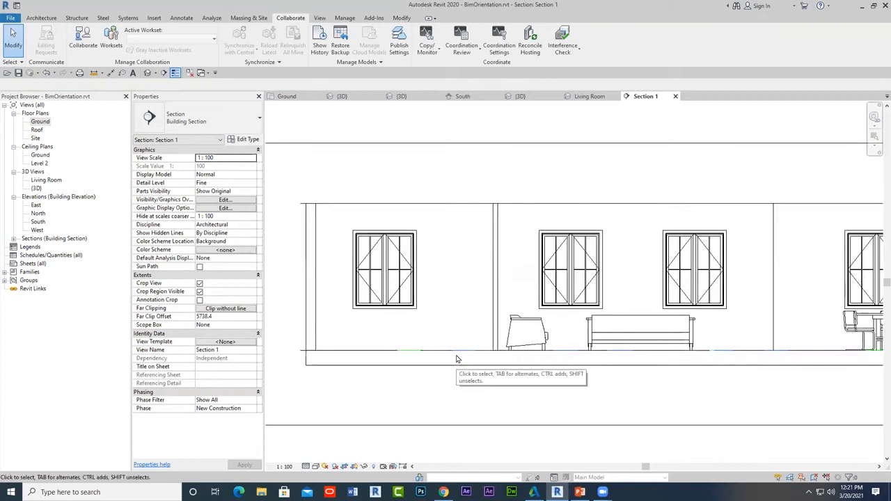
- Select all instances of the cut Generic - 200mm exterior wall and change their type to CW 102-50-100p
click(316, 311)
right_click(315, 310)
mouse_move(374, 200)
click(453, 209)
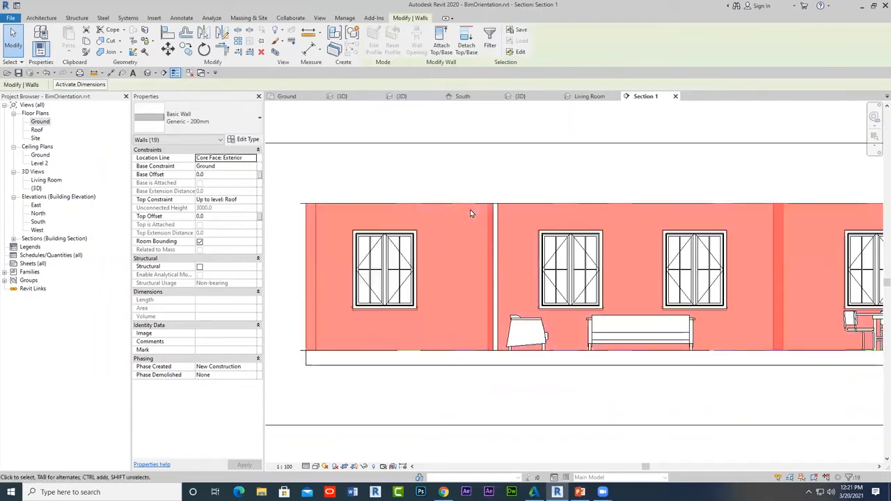
click(209, 119)
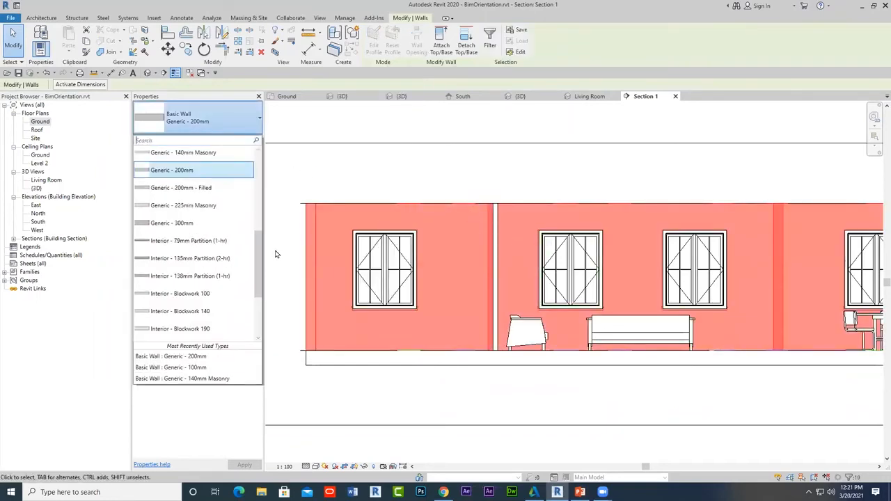
drag(259, 268, 252, 159)
click(207, 171)
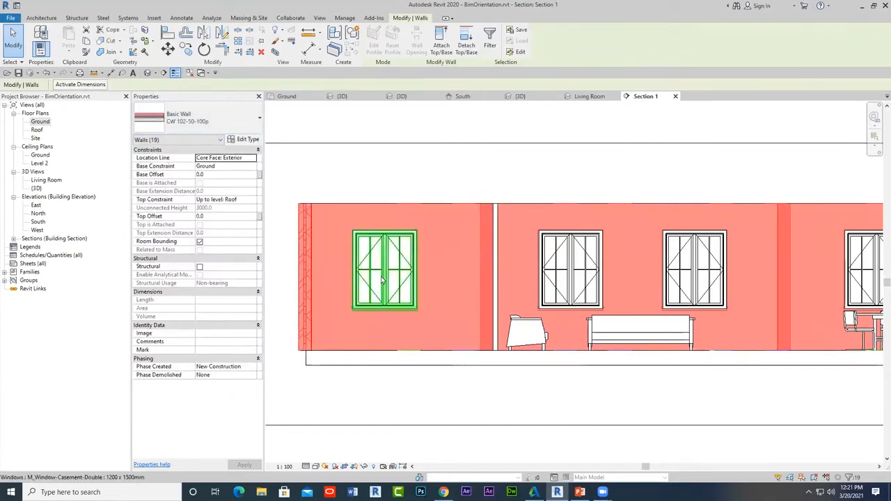
- Change the floor slab's type to Standard Timber-Wood Finish
click(411, 372)
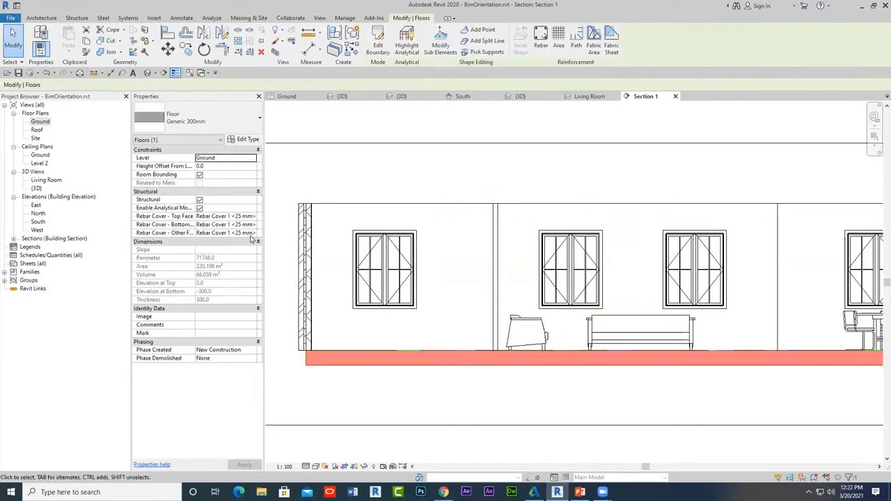
click(231, 123)
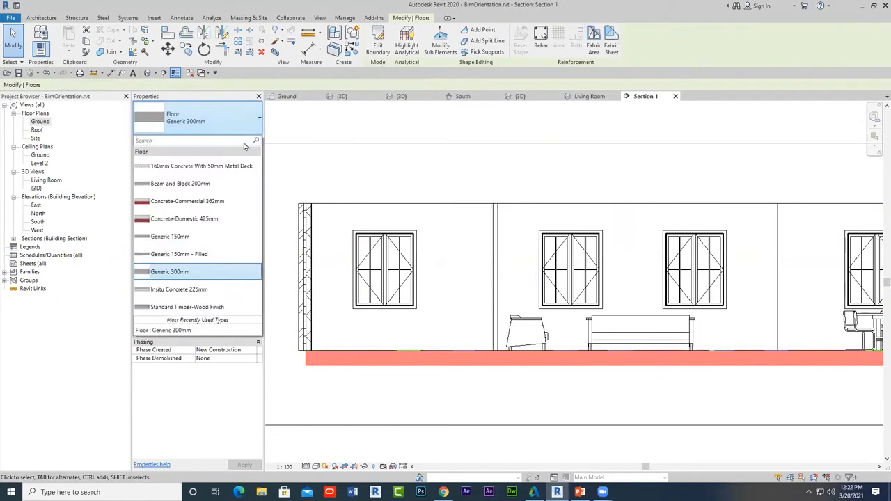
click(209, 307)
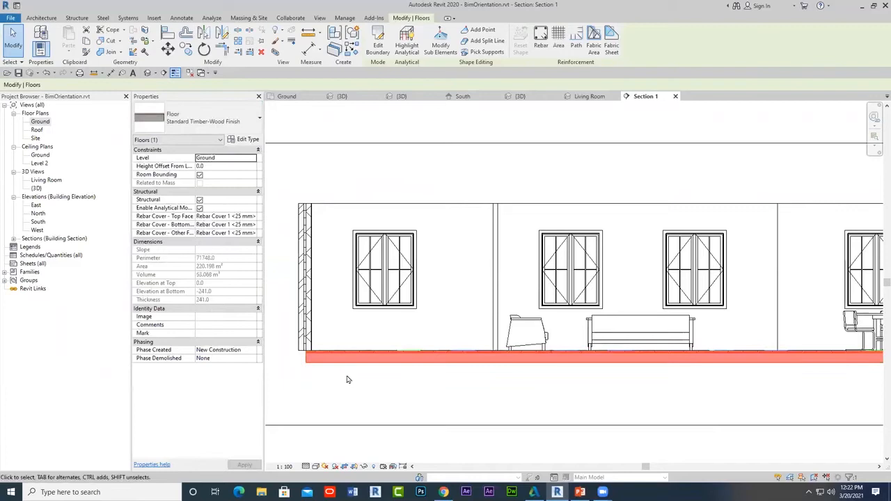
click(403, 376)
- Inspect the wall and floor layers in the section, and examine the brick walls and timber floor in the default 3D view
scroll(403, 362, up, 5)
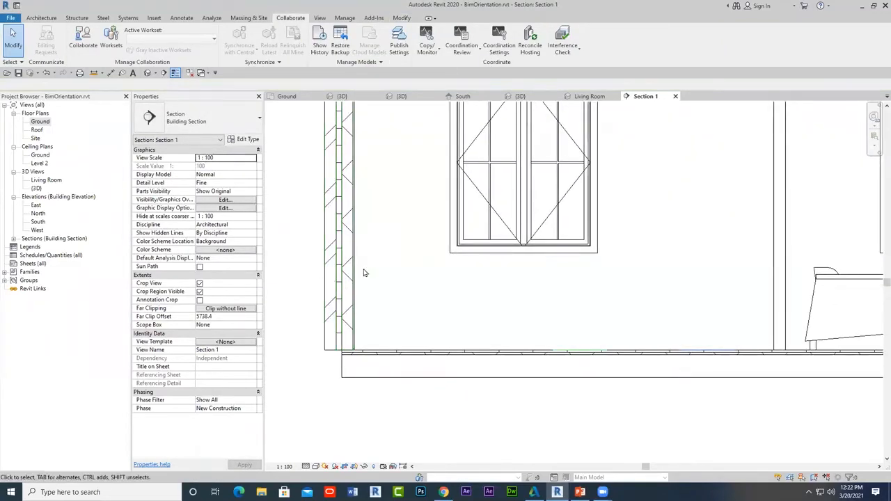
scroll(485, 306, down, 4)
scroll(446, 265, down, 1)
click(148, 72)
scroll(489, 376, down, 3)
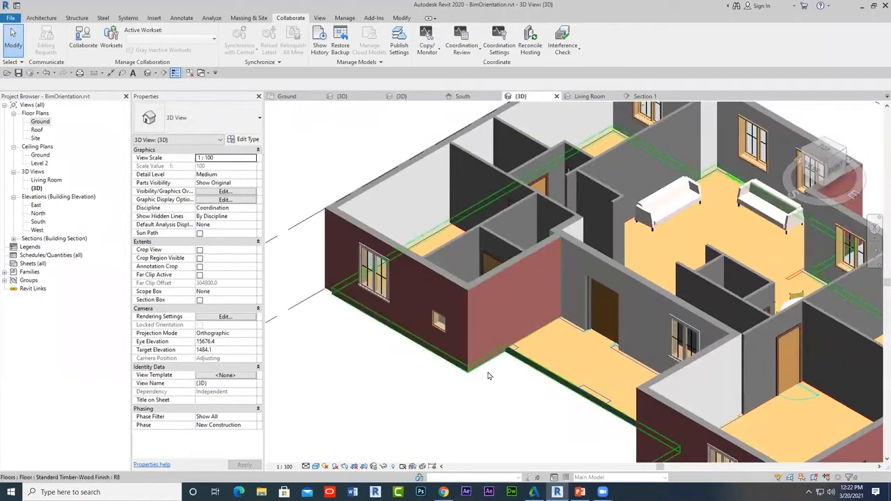
scroll(490, 377, up, 2)
middle_drag(553, 371, 453, 358)
scroll(450, 363, down, 1)
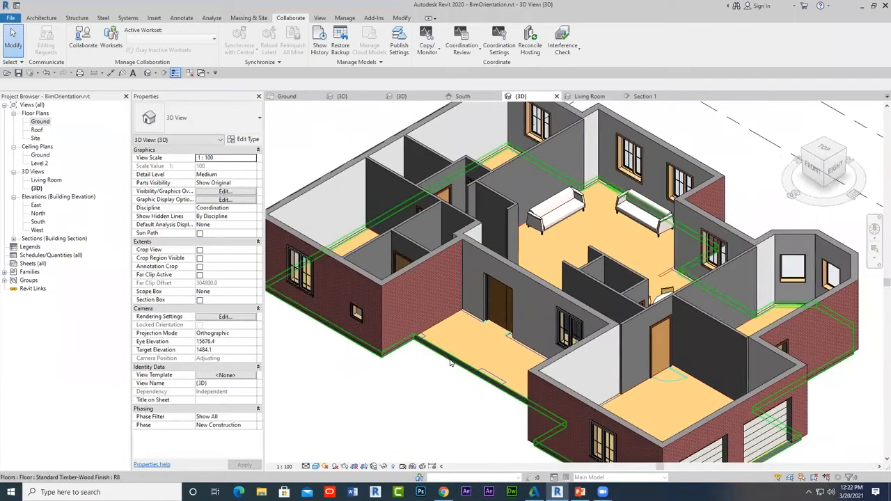
middle_drag(541, 317, 602, 298)
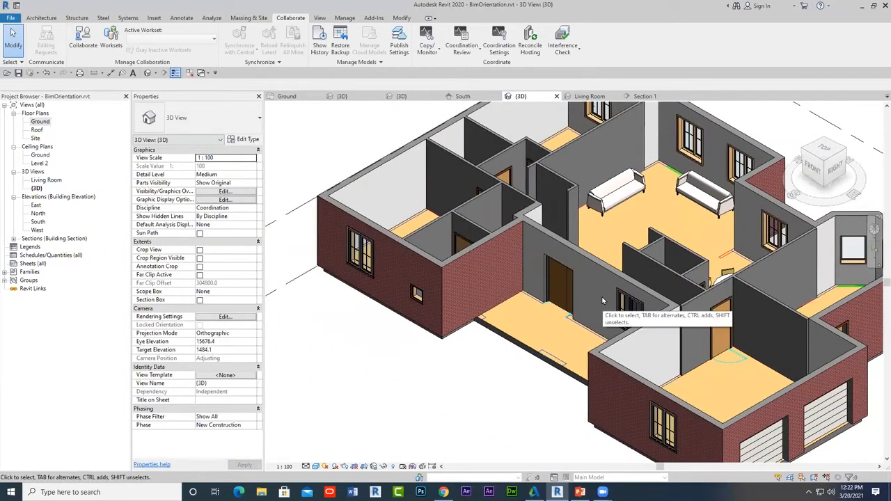
shift+middle_drag(508, 292, 550, 270)
scroll(552, 270, down, 1)
scroll(552, 270, down, 3)
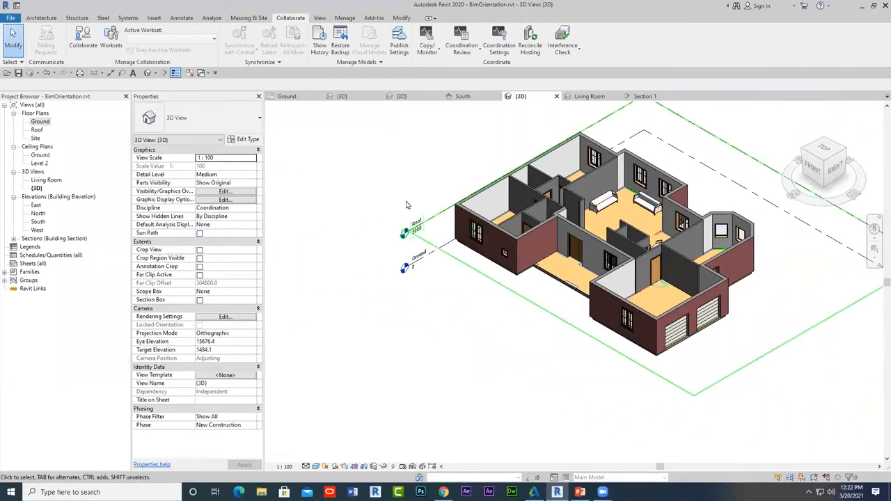
- Create a new schedule for the Doors category, named Door Schedule, in the New Construction phase
click(321, 18)
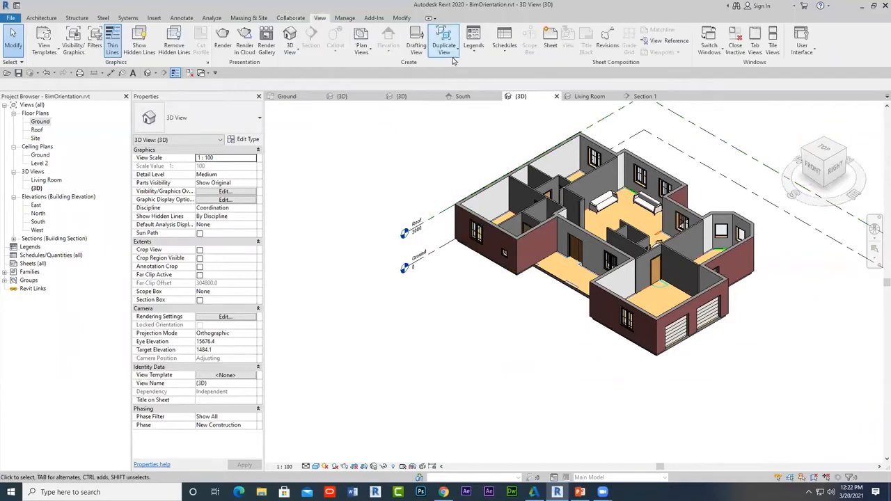
click(505, 53)
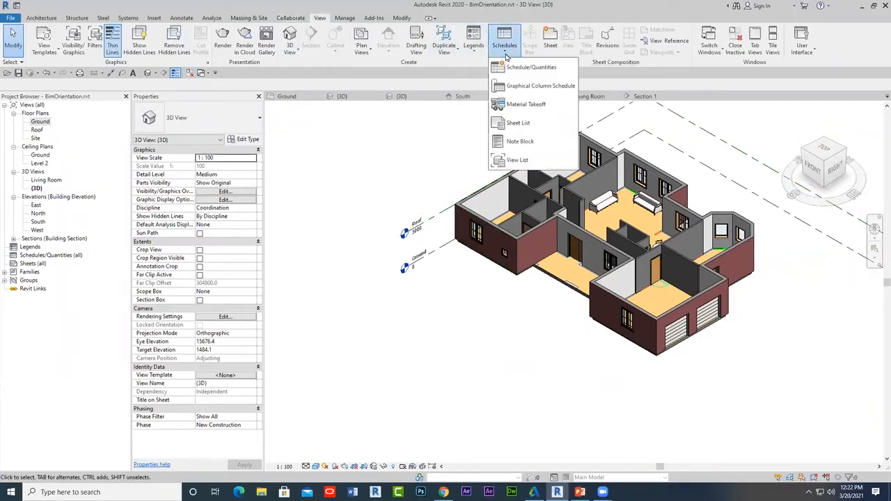
click(522, 68)
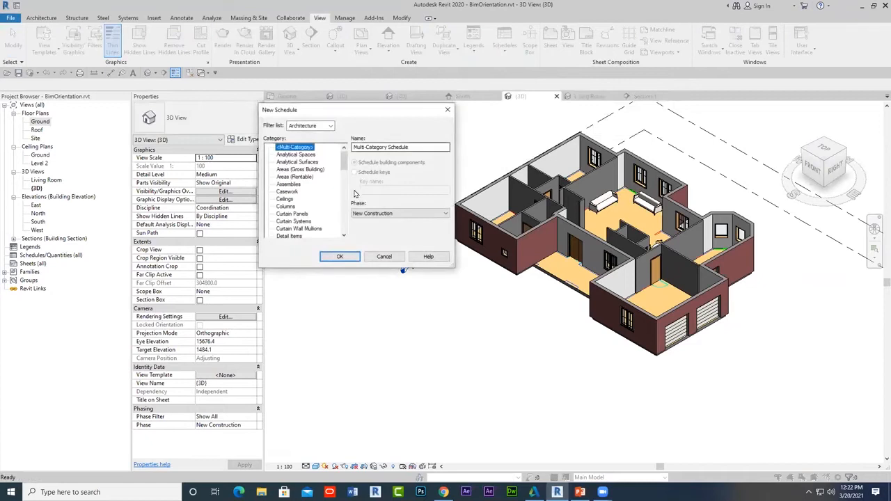
drag(343, 159, 345, 183)
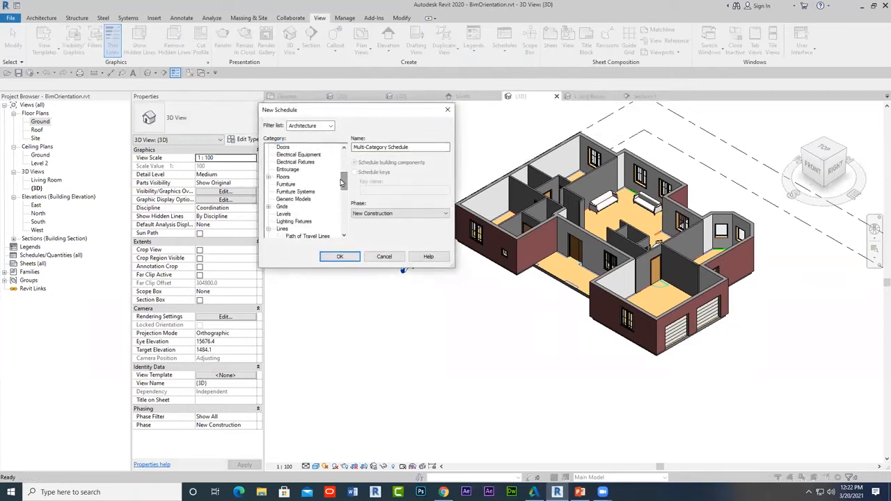
click(284, 147)
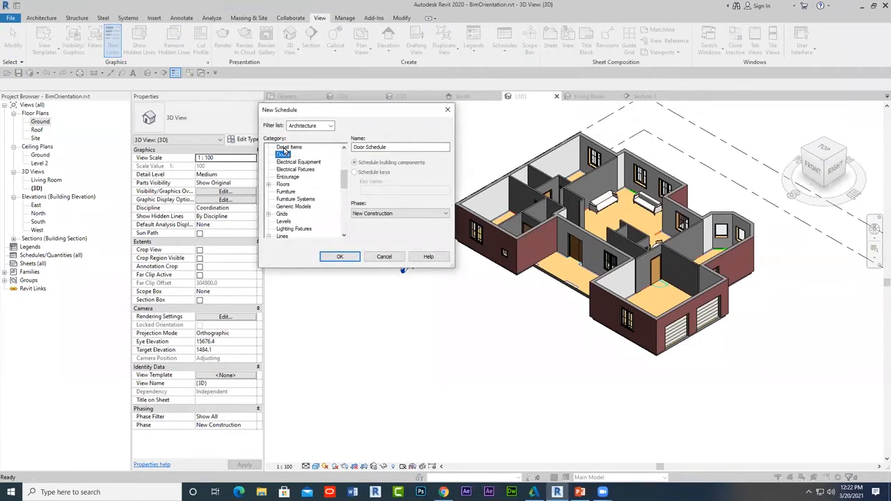
click(340, 256)
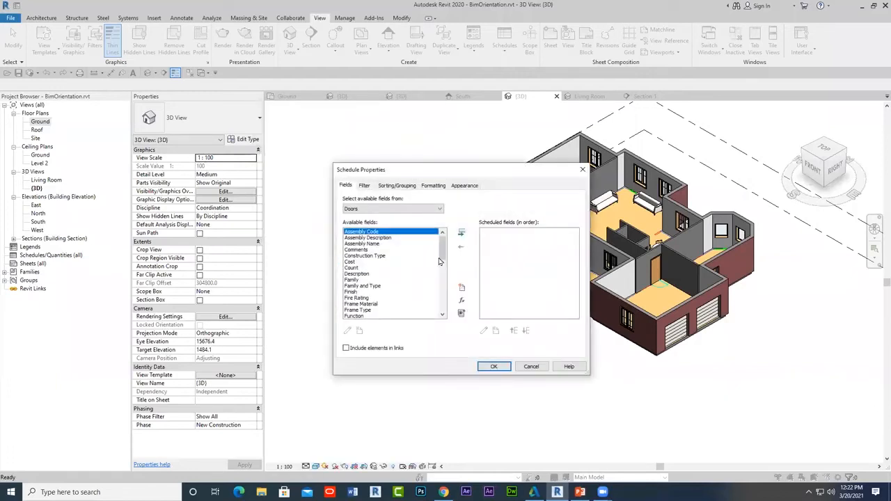
- Add the fields Level, Family, Type, Width, Height and Count to the door schedule and generate it
mouse_move(443, 252)
mouse_down()
mouse_move(440, 270)
mouse_move(441, 251)
mouse_up()
double_click(355, 299)
click(352, 280)
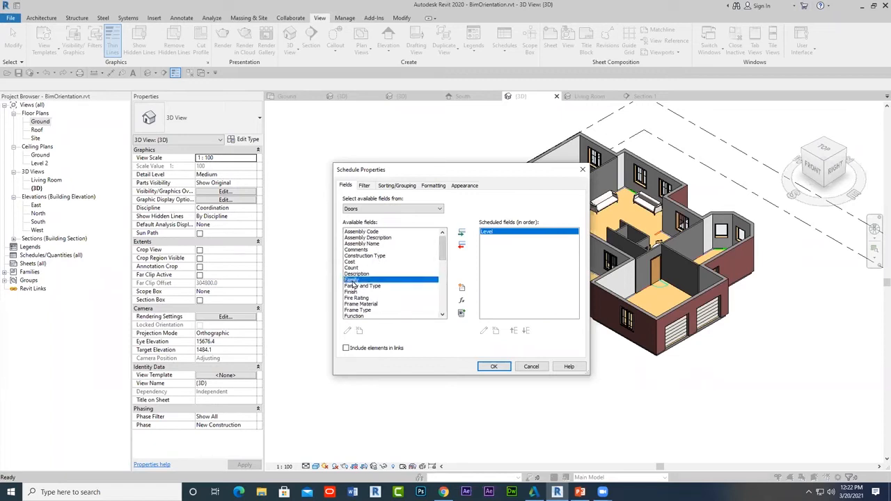
double_click(353, 281)
drag(443, 245, 443, 294)
double_click(352, 268)
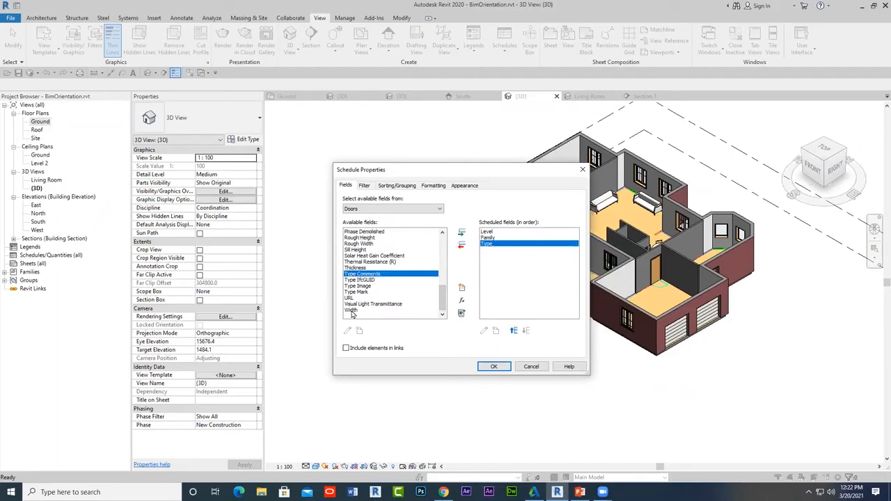
double_click(352, 311)
drag(441, 298, 440, 250)
double_click(353, 249)
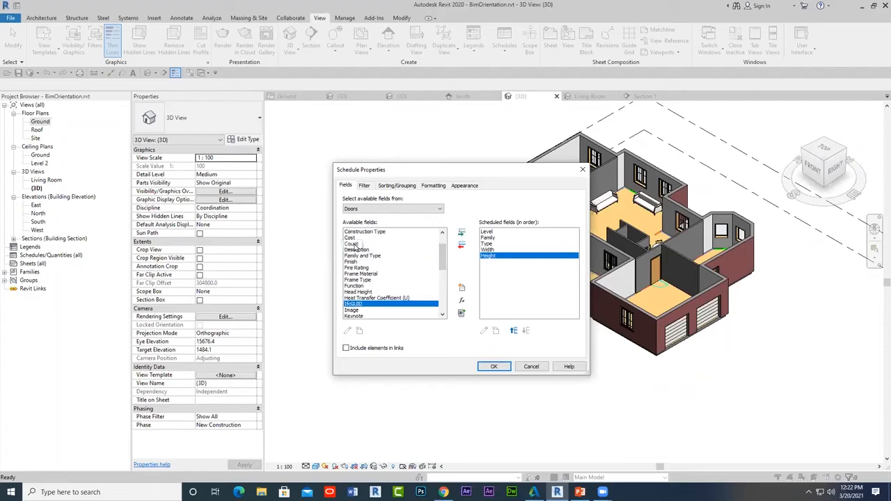
double_click(352, 244)
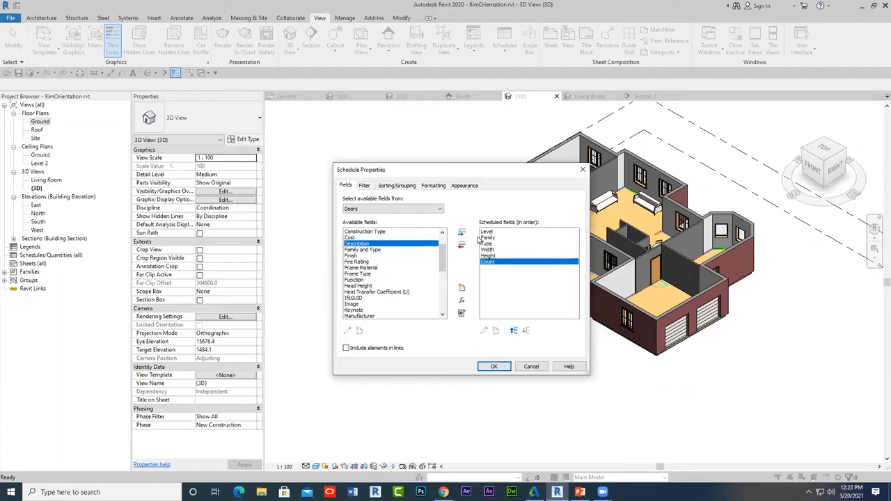
click(507, 367)
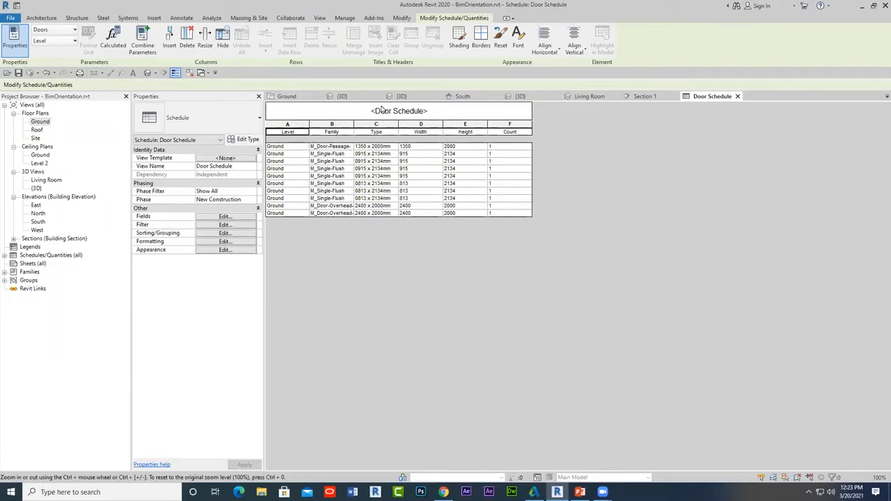
- Close the inactive views and view the USJ architectural and MEP projects in 3D, dismissing the save reminder without saving
click(190, 72)
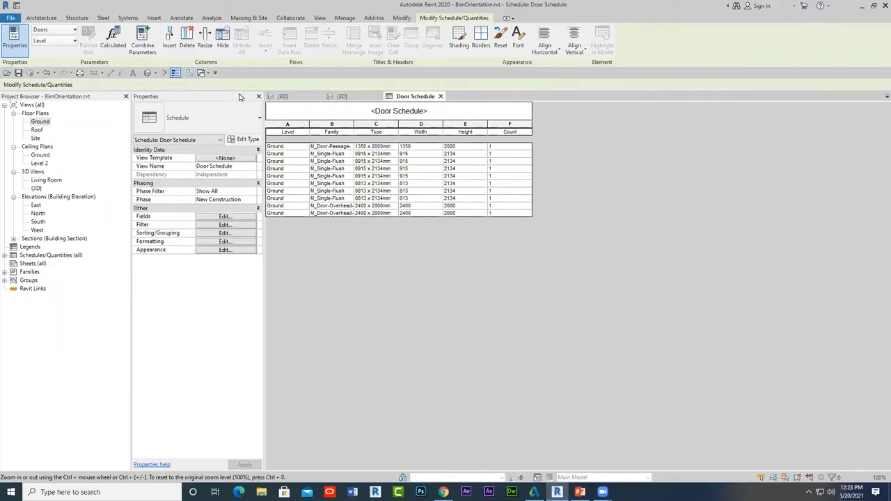
click(342, 97)
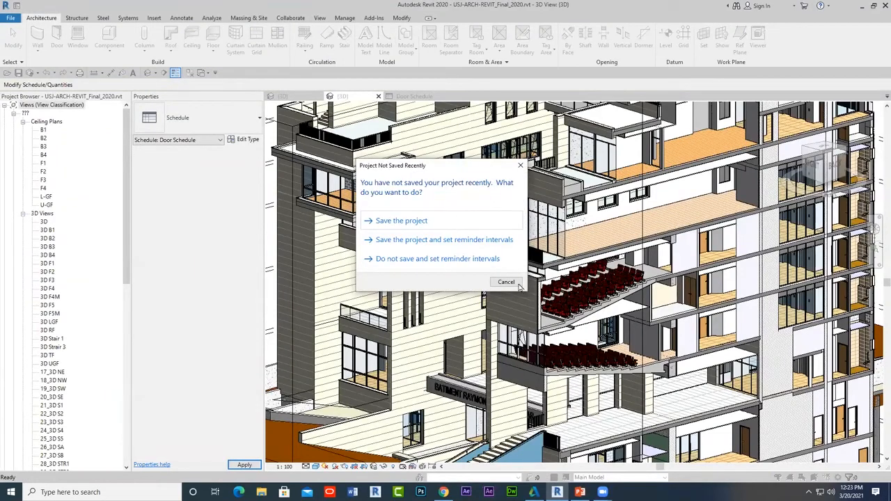
click(518, 285)
click(298, 96)
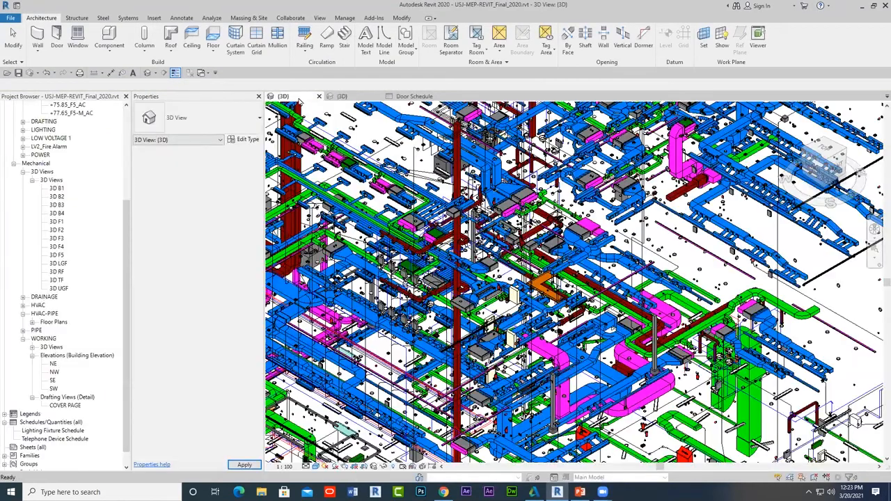
click(404, 221)
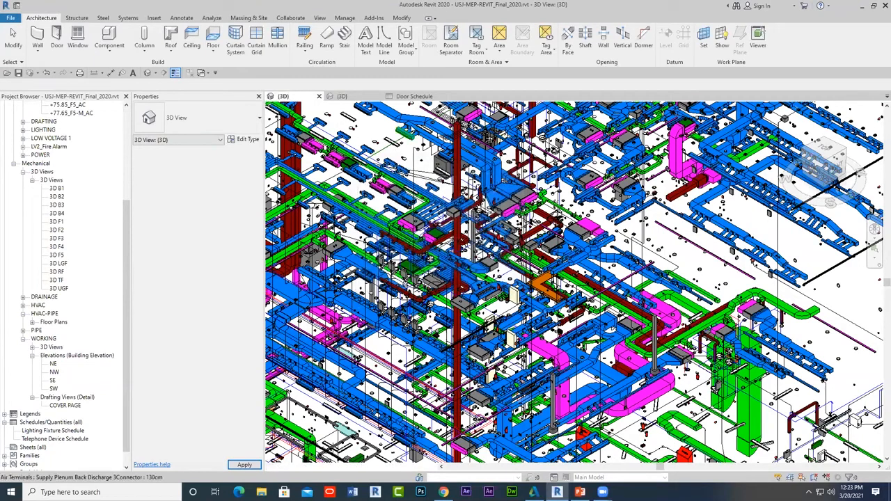
- Open the BimOrientation house's default 3D view and tile it alongside the door schedule and the USJ project views
click(412, 97)
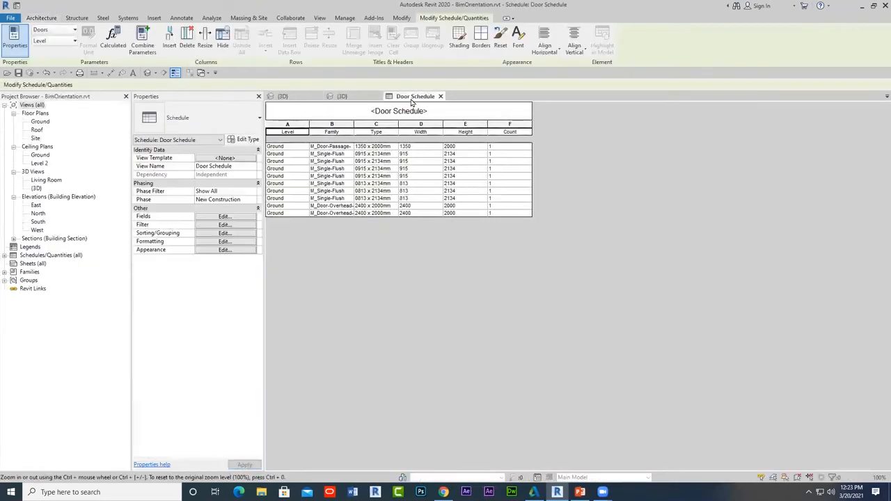
click(149, 74)
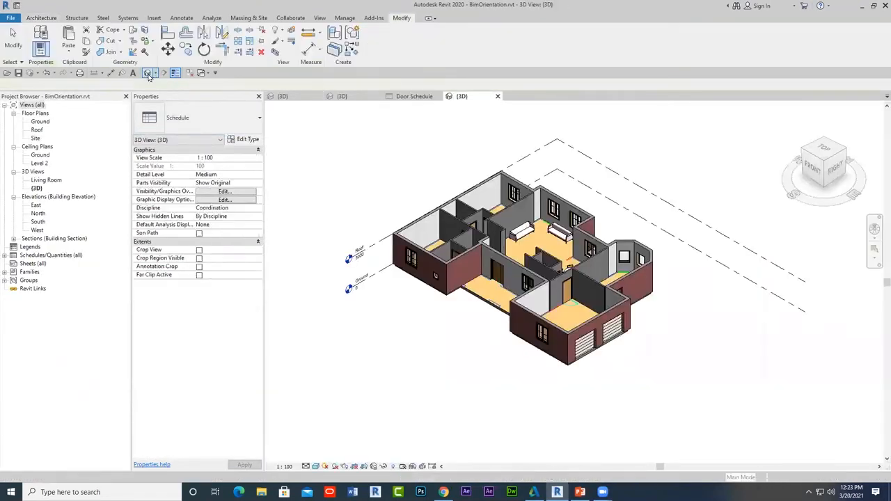
scroll(380, 289, up, 4)
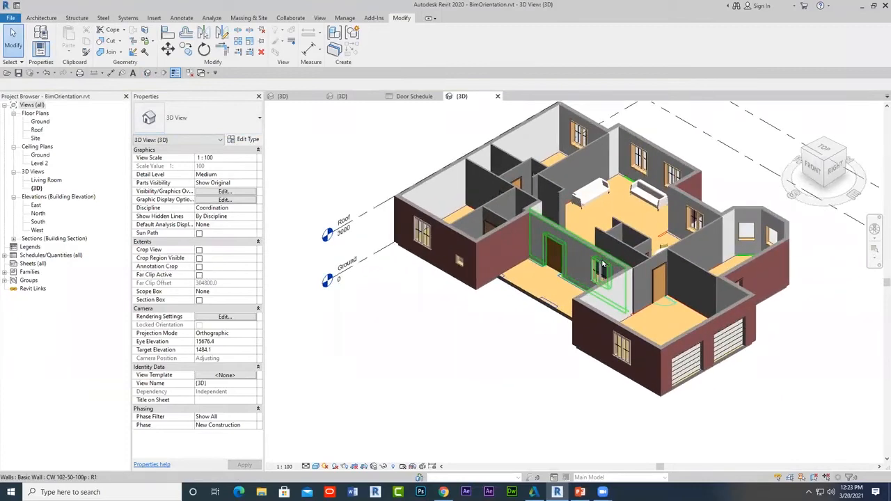
click(319, 18)
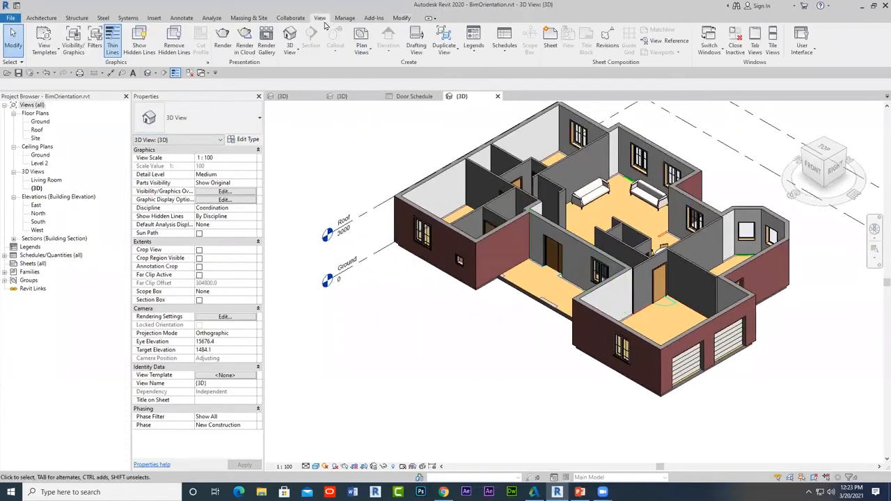
click(773, 42)
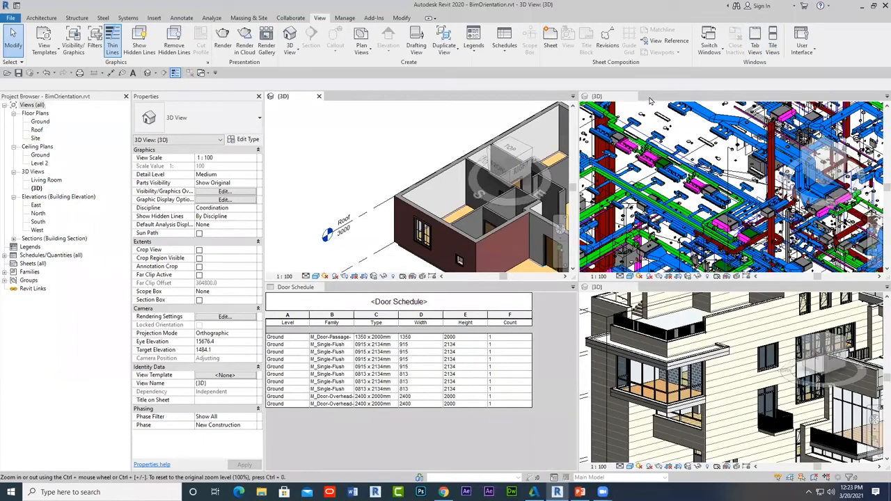
click(650, 99)
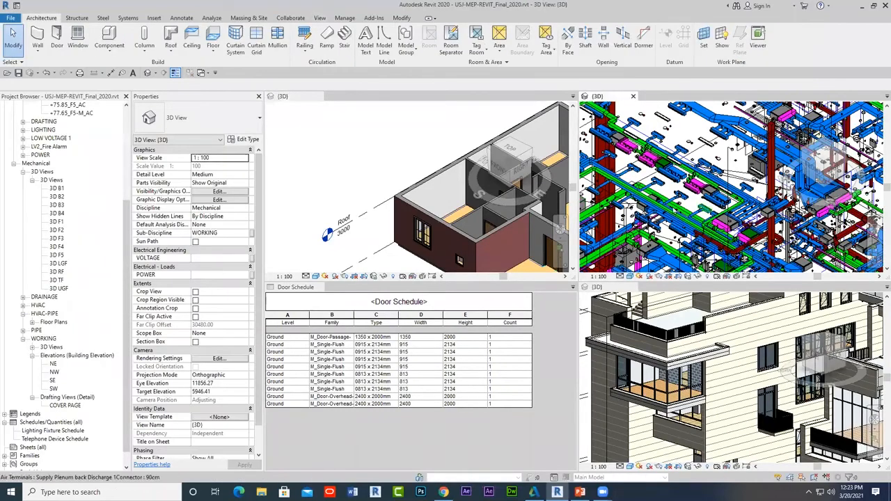
- Bring the garage into view in the house model and check the type options of the first overhead door in the schedule
click(440, 187)
shift+middle_drag(440, 186, 394, 218)
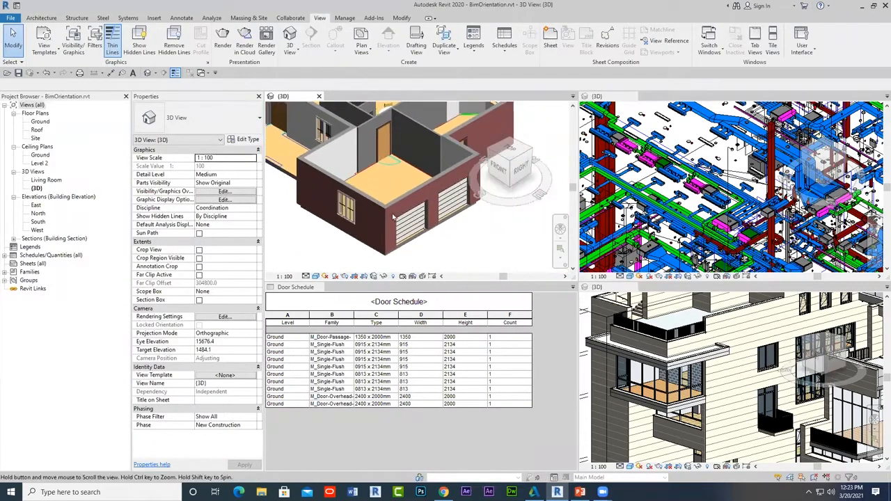
shift+middle_drag(438, 381, 407, 413)
drag(391, 400, 392, 401)
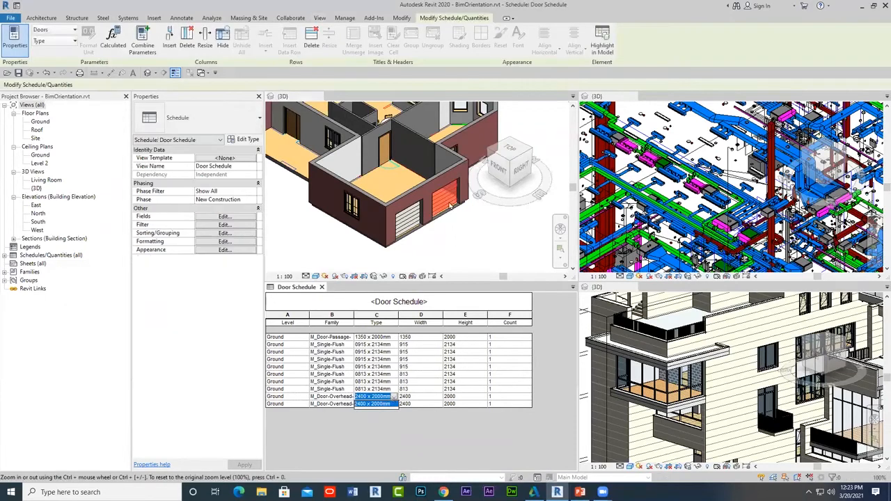
click(356, 425)
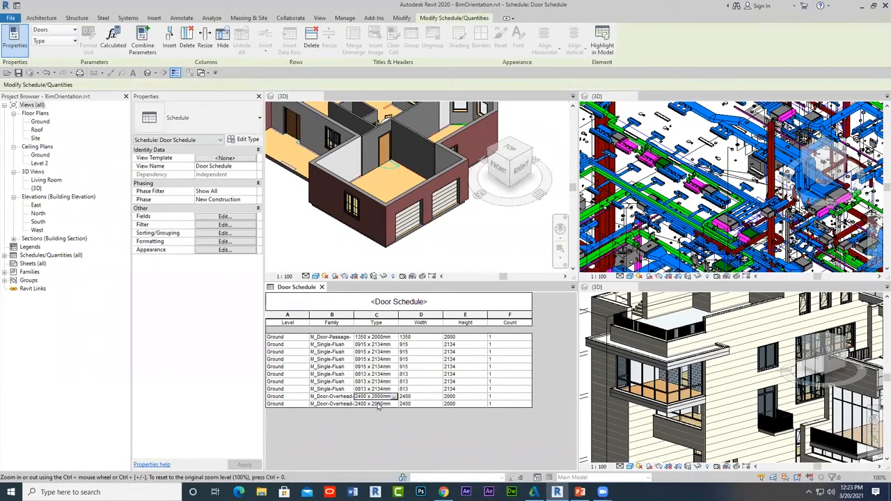
drag(394, 398, 395, 401)
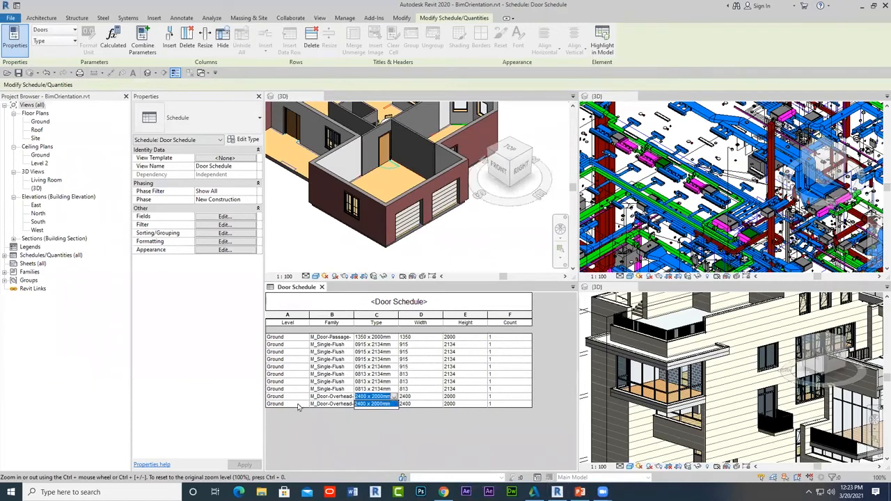
- In the schedule, switch the first overhead door's family to M_Door-Passage-Uneven-Flush and back to M_Door-Overhead-Sectional
click(335, 397)
click(350, 397)
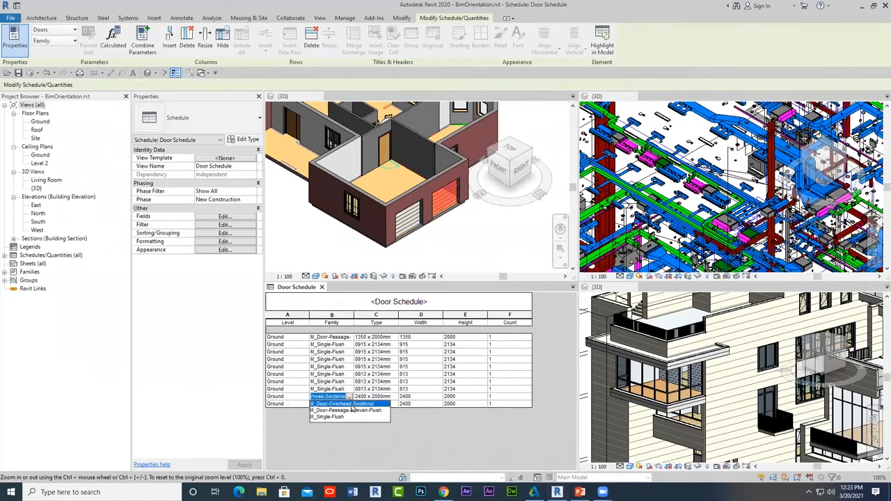
click(351, 412)
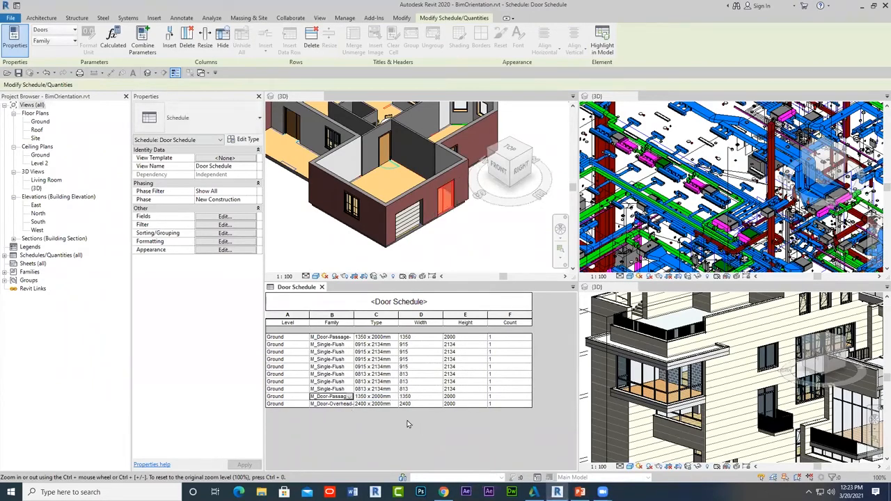
click(350, 398)
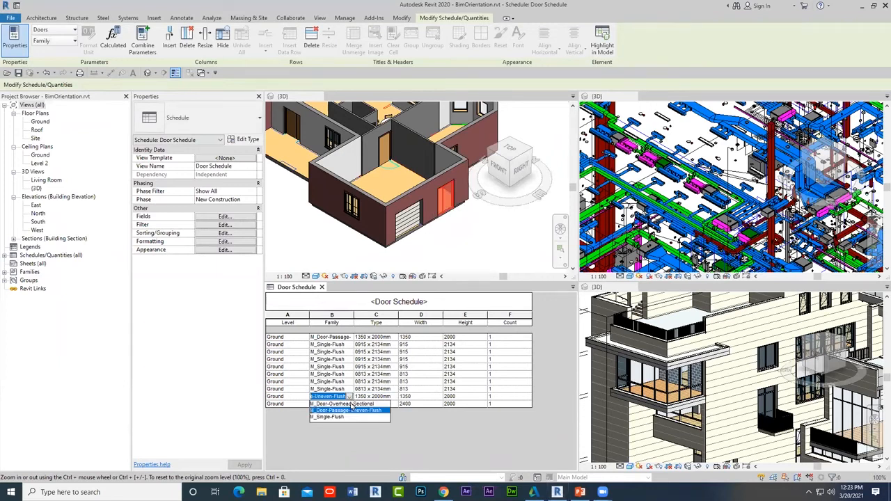
click(348, 404)
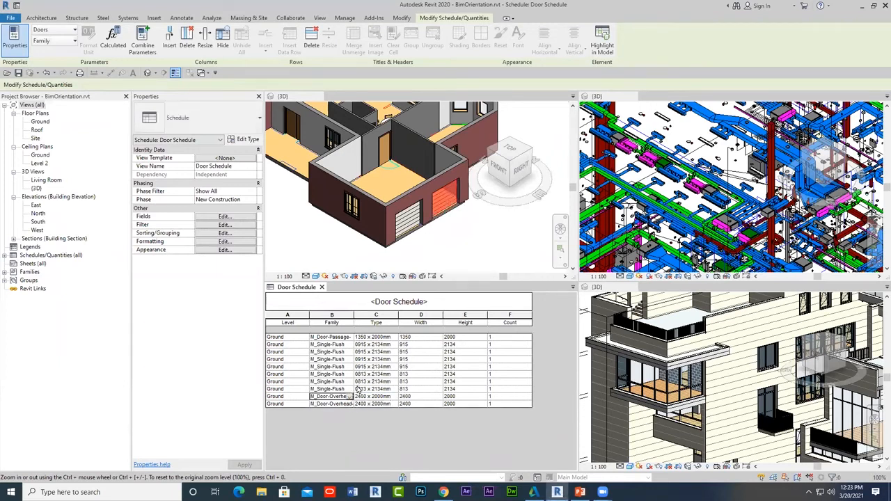
- Delete the garage's rear overhead sectional door, the one farther from the front corner, from the house 3D view
click(446, 202)
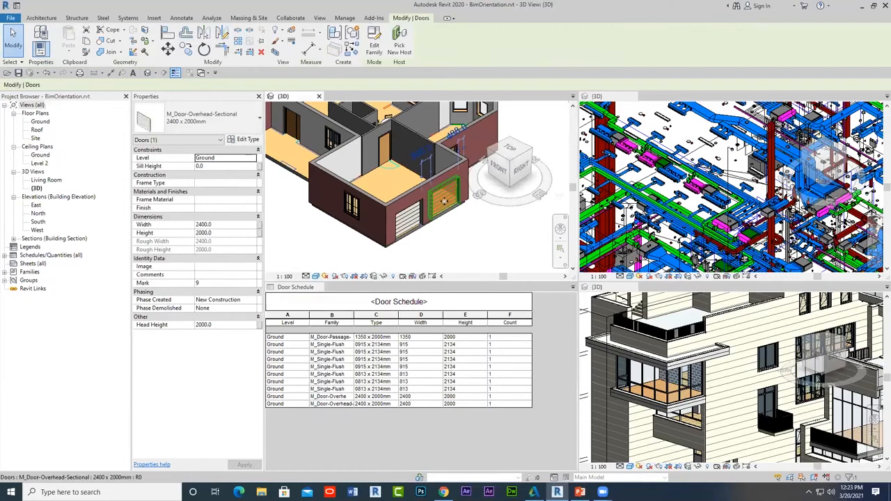
key(Delete)
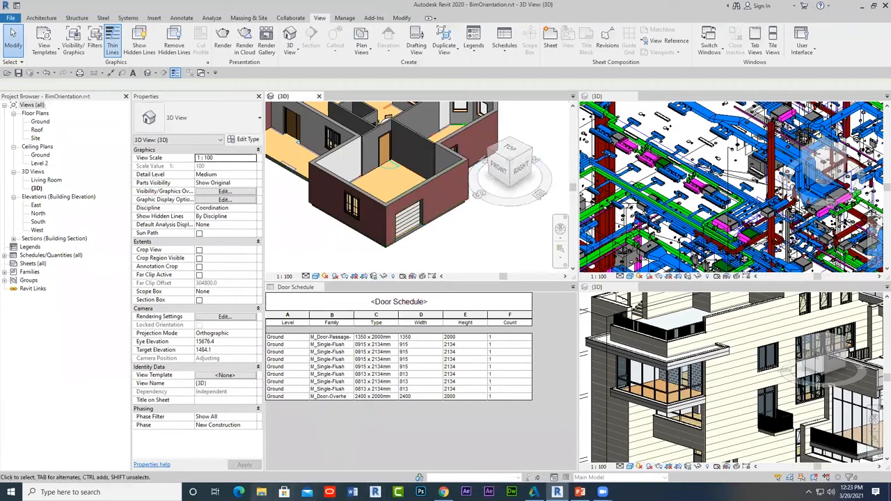
- Open a blank WordPad document, maximize its window and set the font size to 36
click(133, 491)
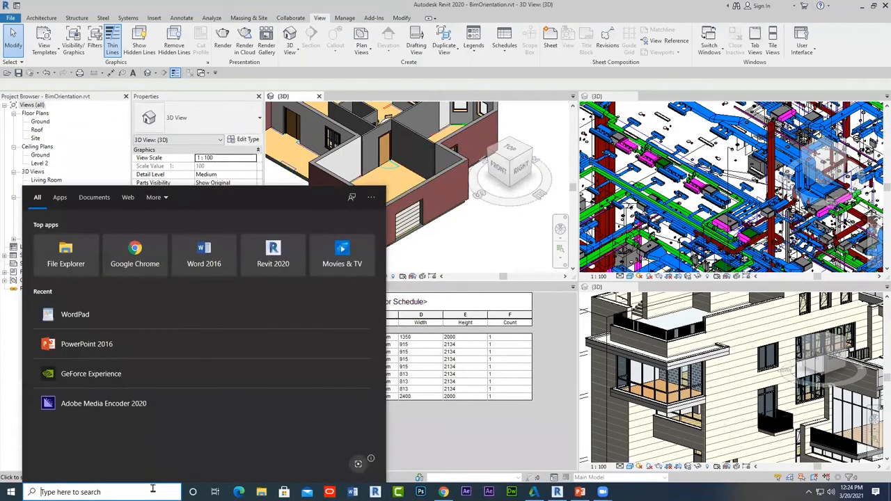
text(word)
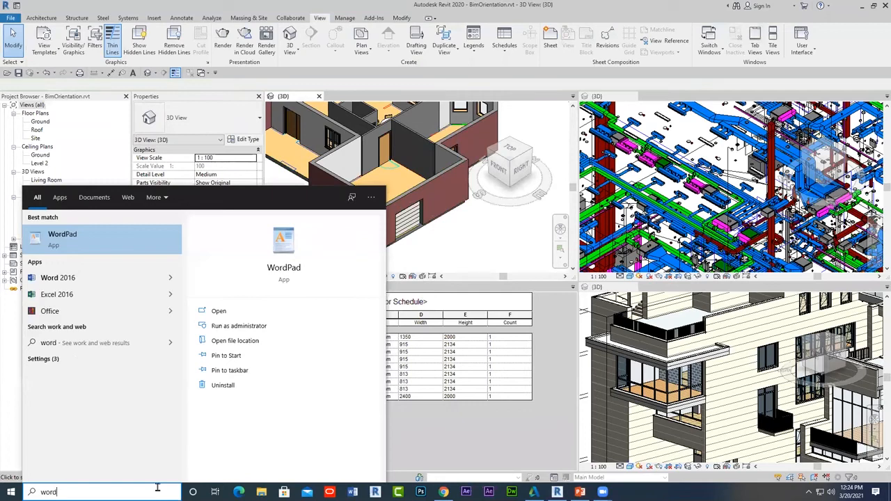
click(73, 240)
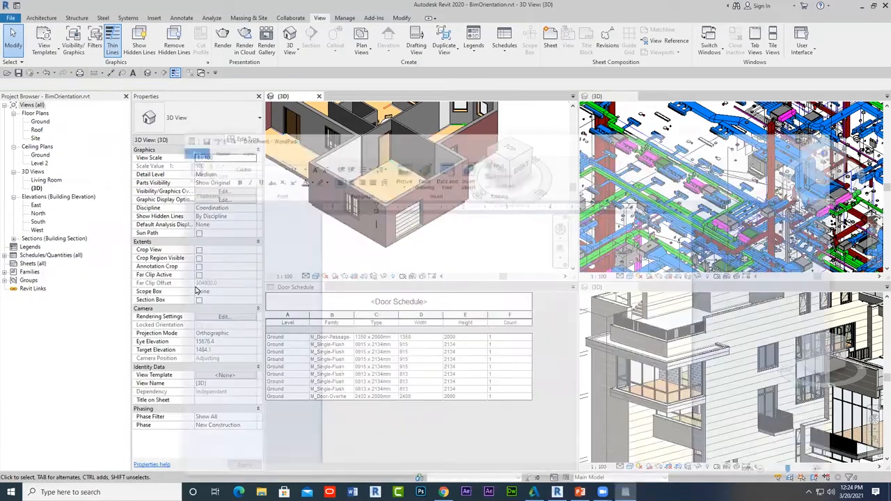
click(805, 137)
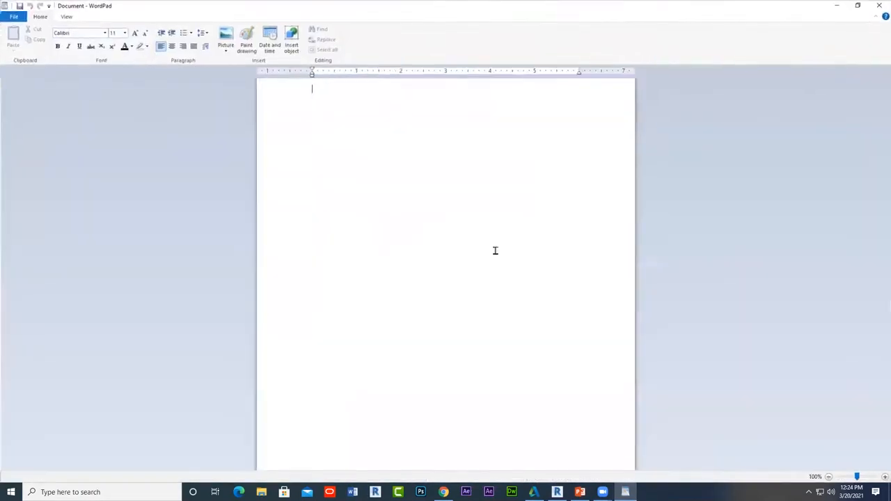
click(124, 33)
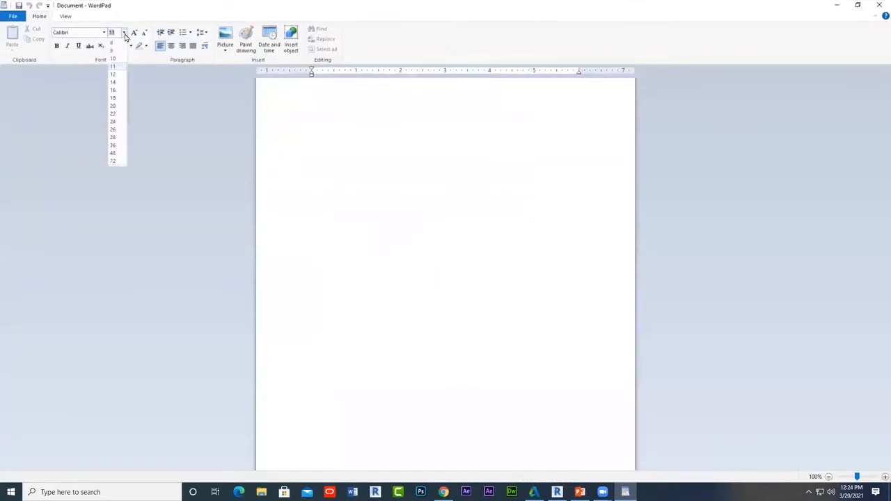
click(115, 145)
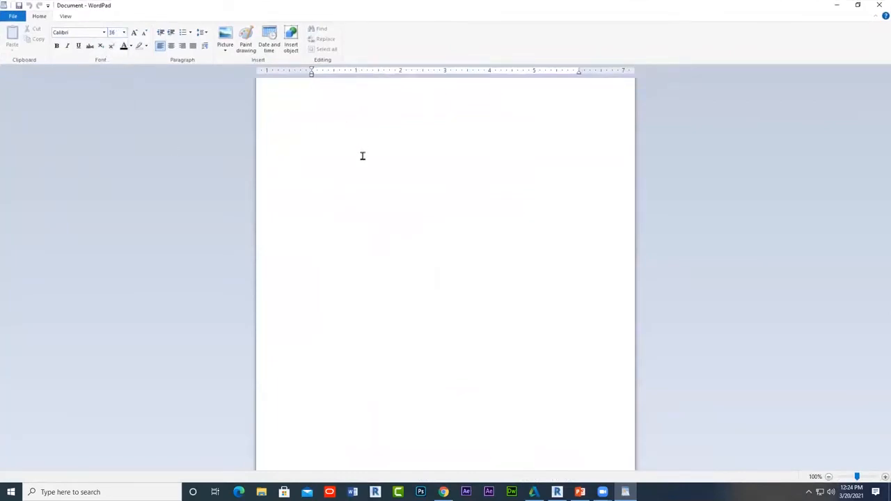
- Write "BIM = Building Information Modeling." and, on a new line, "It is a concept not a software name or a company"
text(BIM)
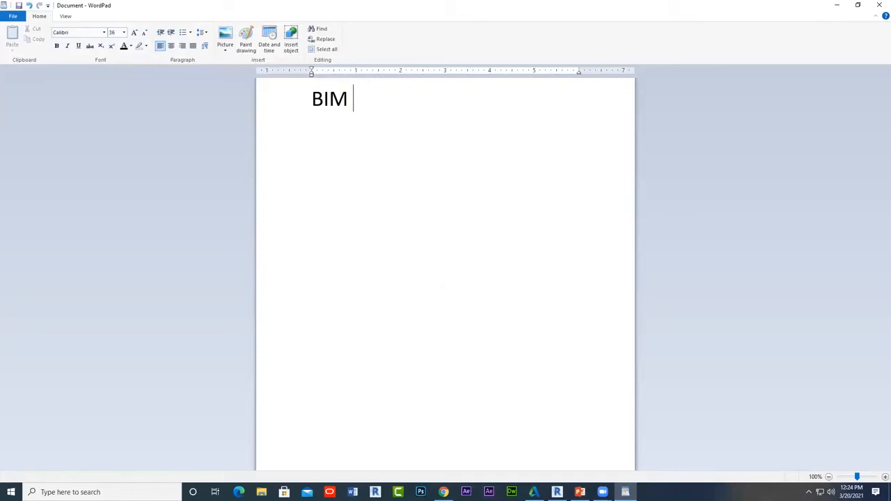
text( = Building Information Modeling.)
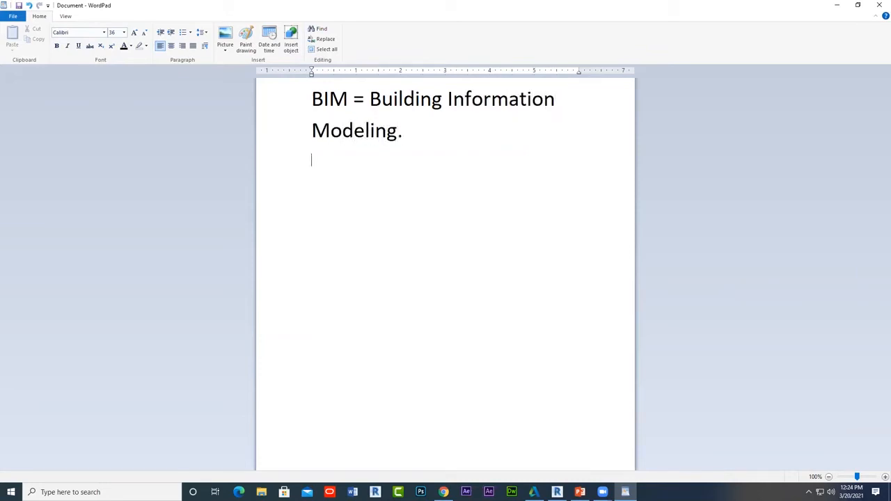
text(s a conce)
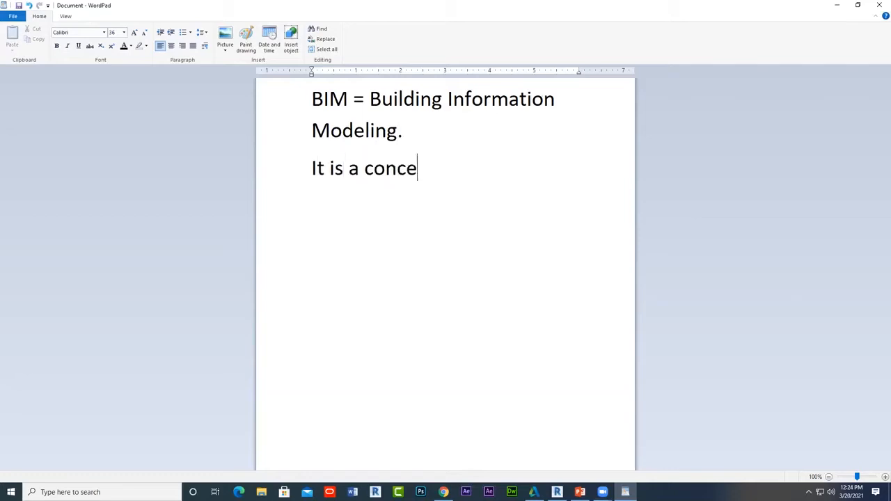
text(pt not a sof)
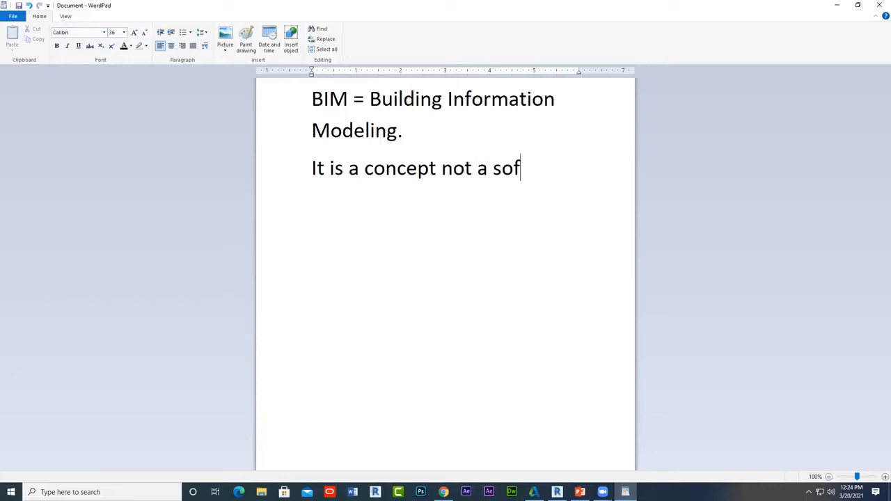
text(tware name)
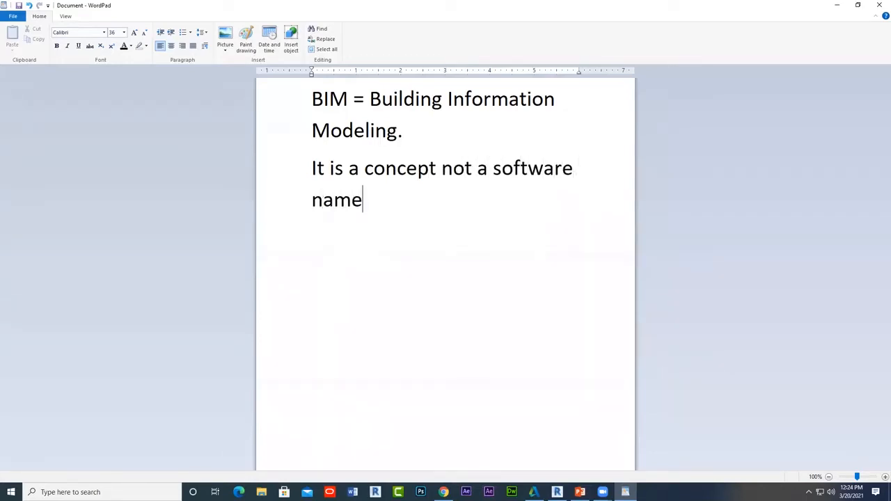
text( or a company )
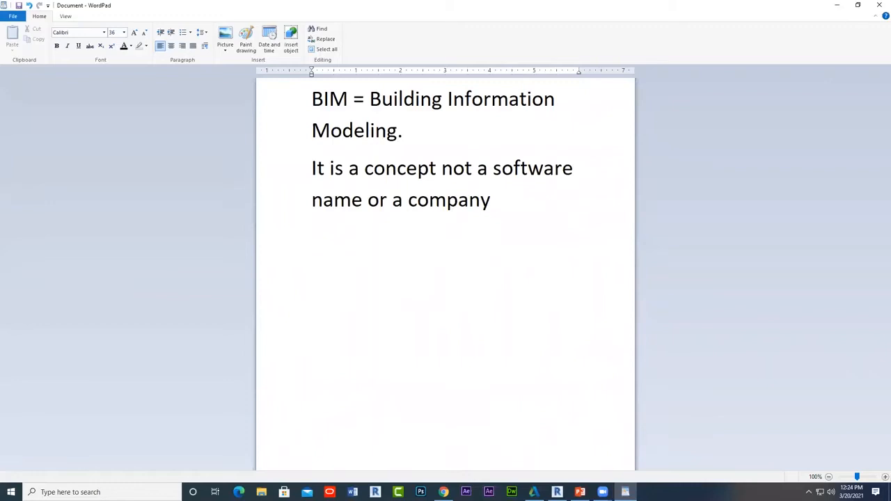
- Complete the sentence with "name." and add the separate lines "AutoCAD is not BIM." and "Revit is BIM."
text(name. AutoCAd)
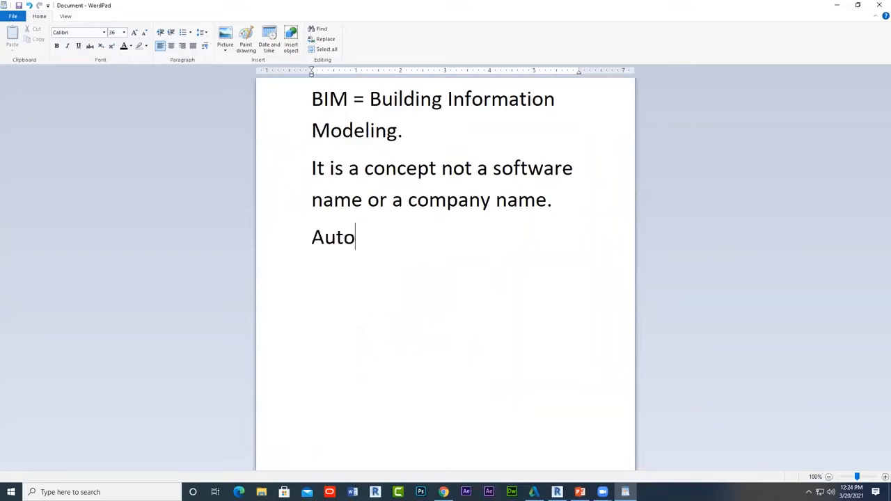
key(BackSpace)
key(BackSpace)
text(D is not BIM.)
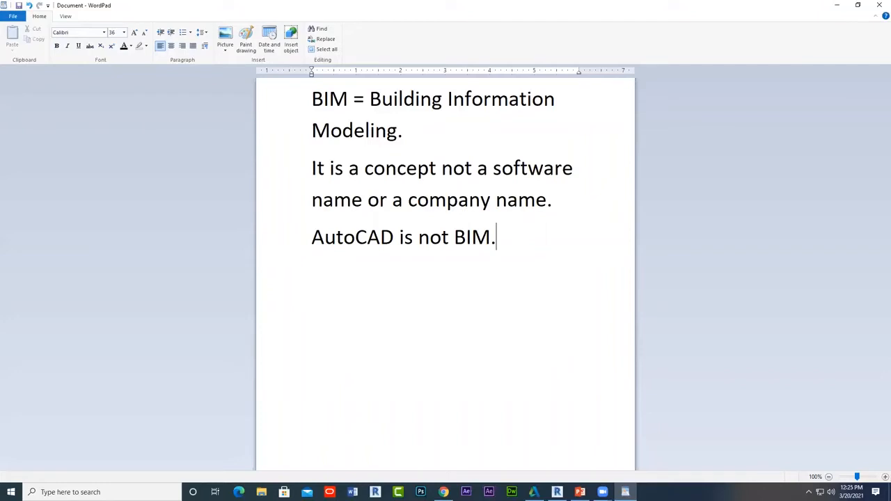
text(Revit is BIM.)
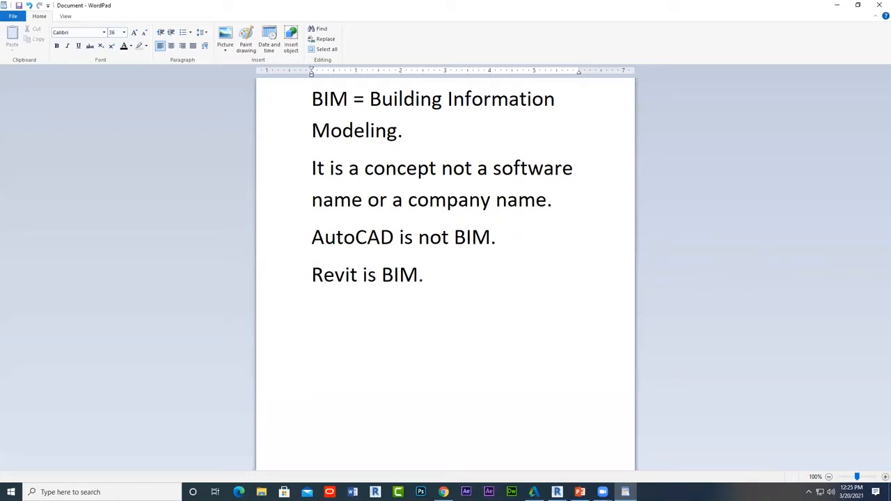
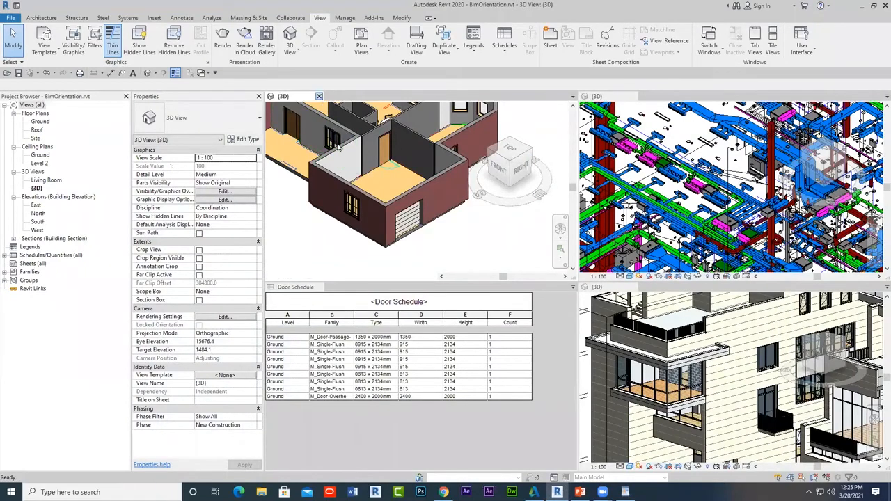
- In Revit, close the house's 3D view, the door schedule and the USJ MEP project's 3D view
click(319, 96)
click(322, 96)
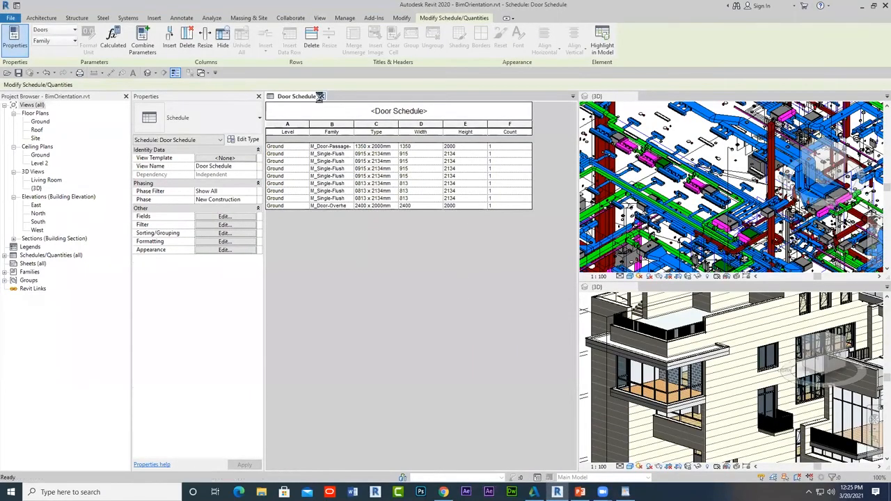
click(466, 253)
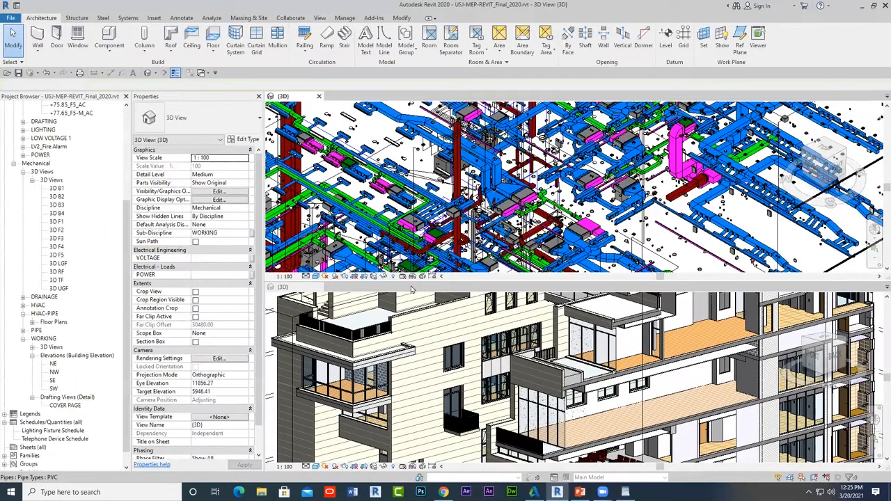
click(318, 96)
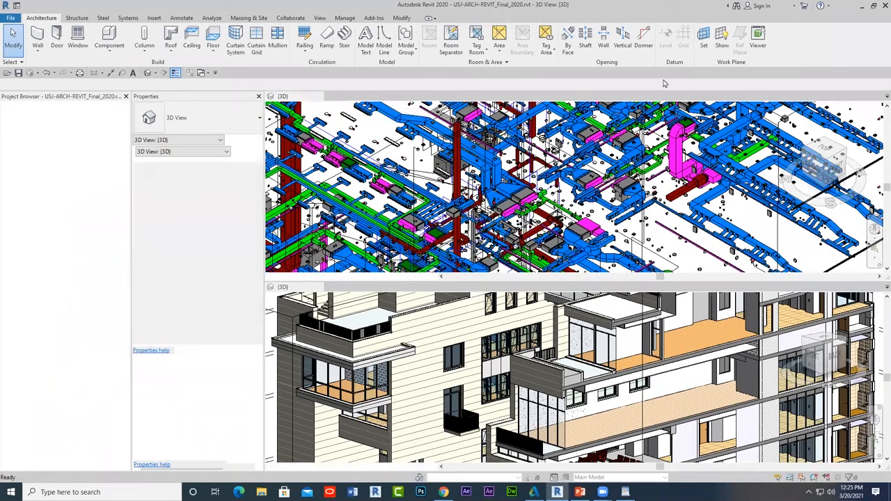
- Arrange the open views as tabs and examine the tiered auditorium seating in the USJ architecture project's 3D view
click(320, 17)
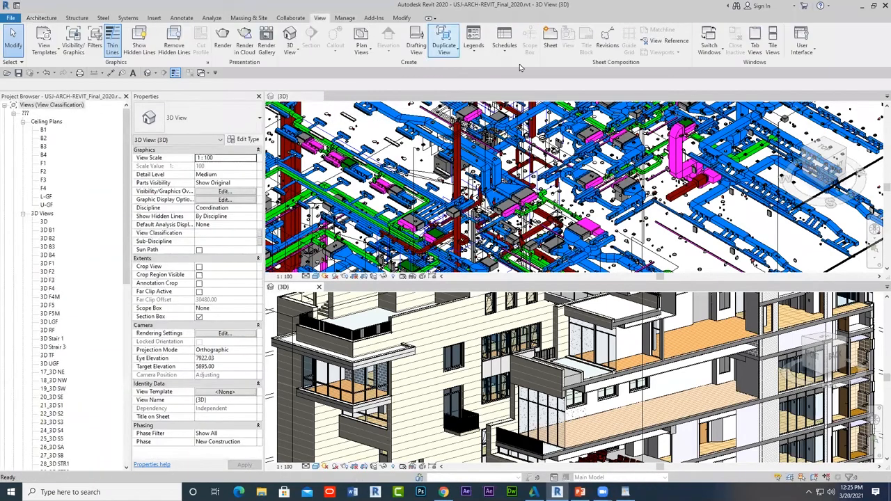
click(758, 46)
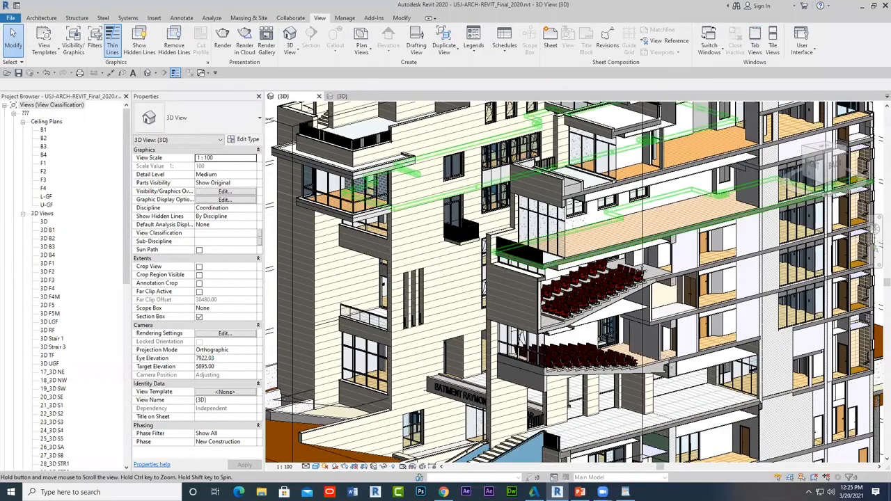
scroll(644, 264, down, 5)
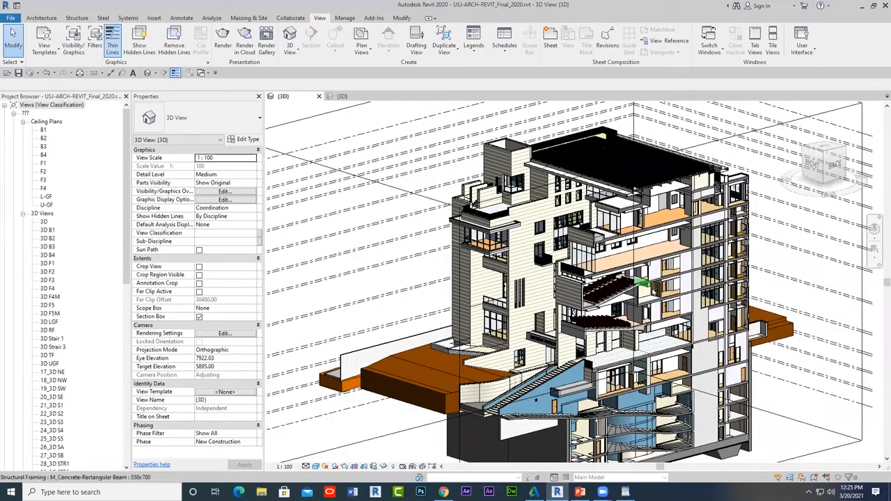
scroll(623, 295, up, 5)
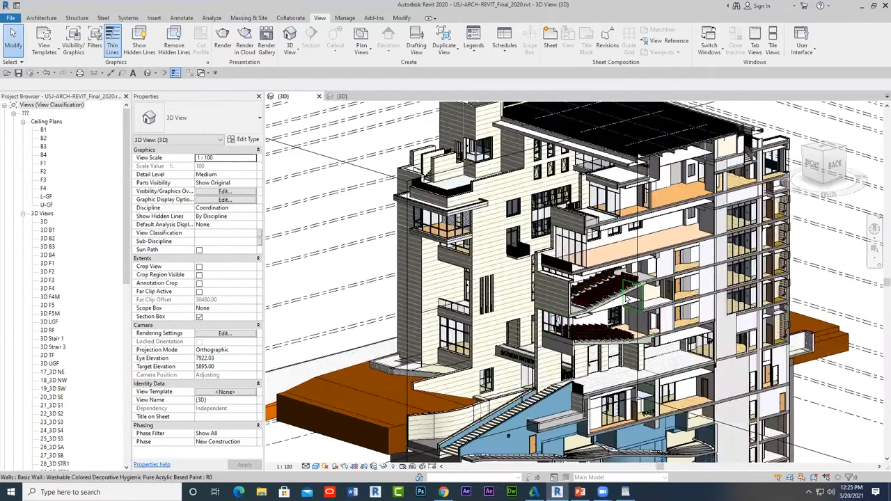
scroll(626, 298, up, 5)
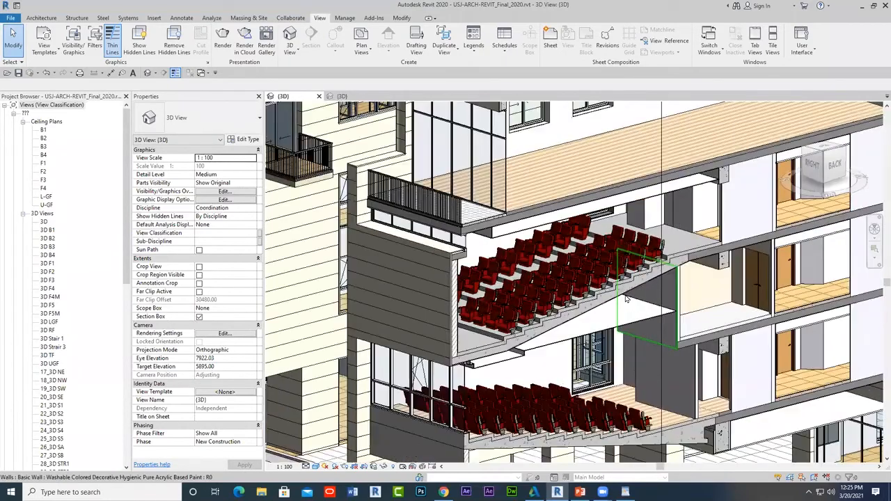
scroll(639, 287, down, 3)
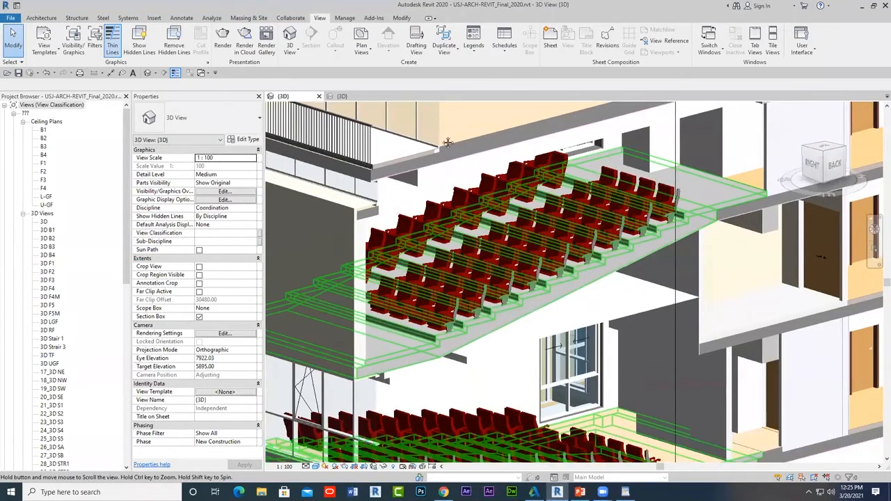
scroll(627, 282, up, 4)
scroll(596, 281, down, 4)
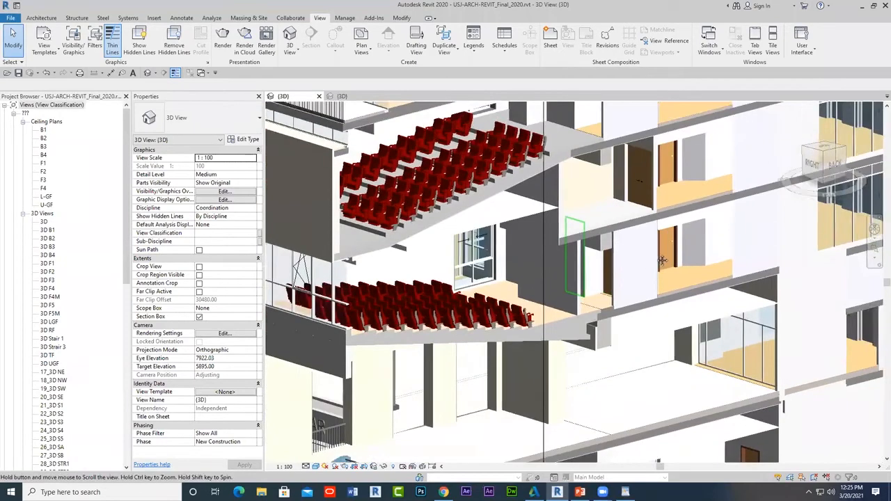
scroll(568, 305, down, 2)
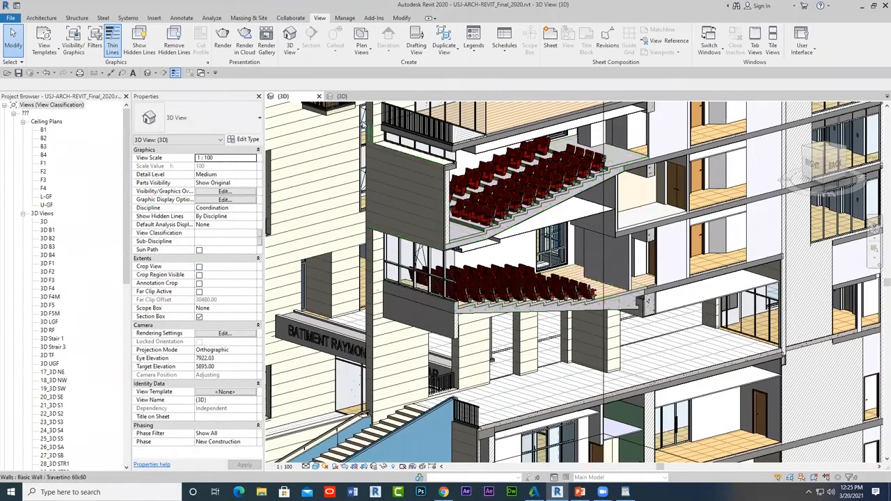
- Bring up the USJ MEP project's 3D view and examine its ducts, air terminals and equipment close up and overall
click(341, 99)
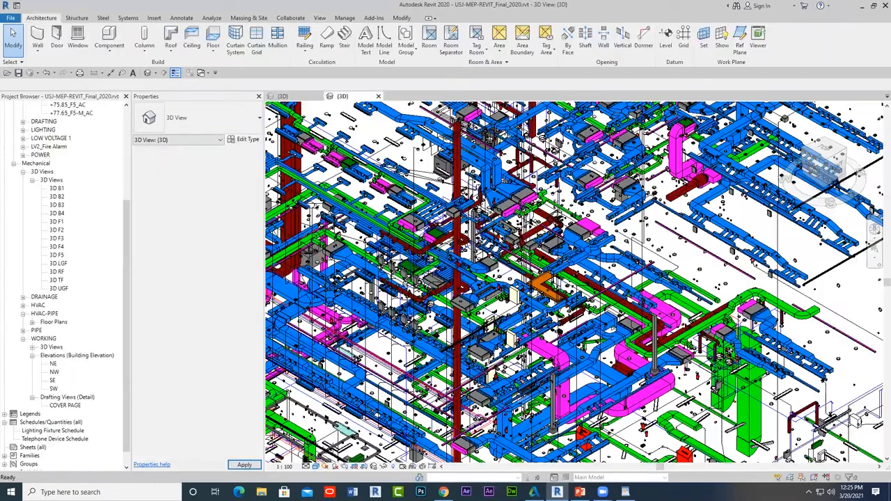
middle_drag(647, 296, 686, 243)
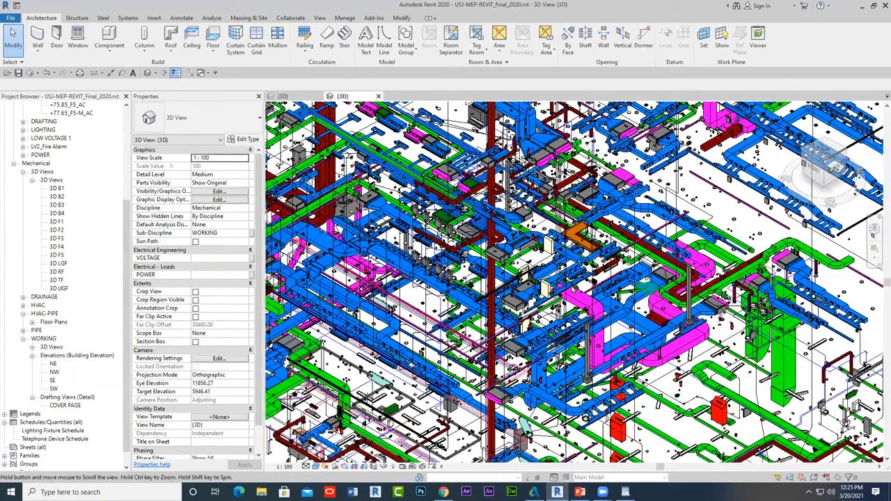
scroll(571, 291, up, 3)
scroll(571, 291, up, 2)
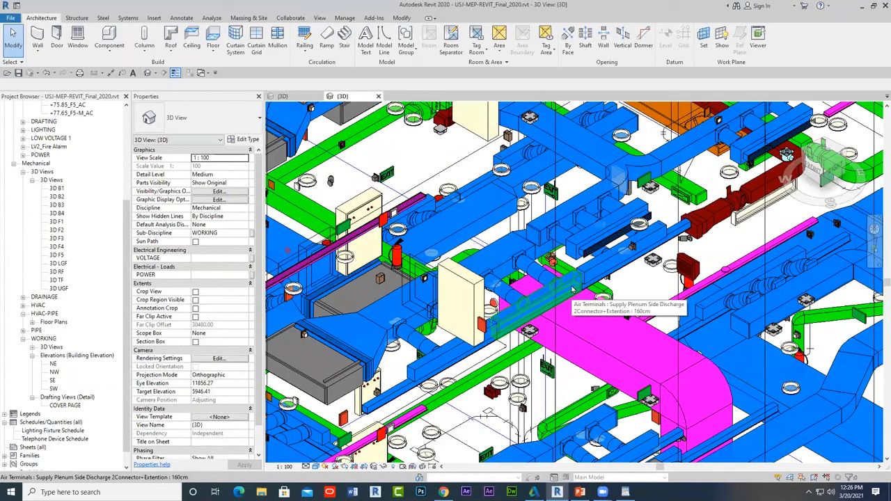
scroll(572, 291, down, 1)
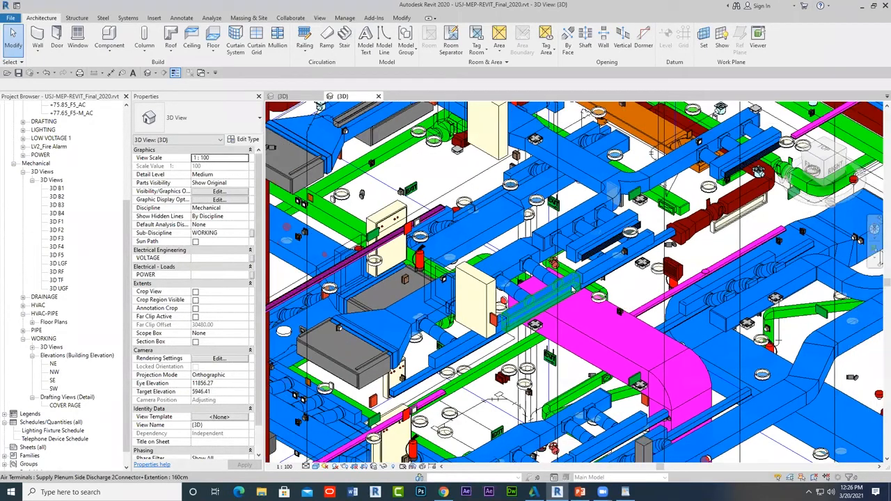
scroll(572, 291, down, 4)
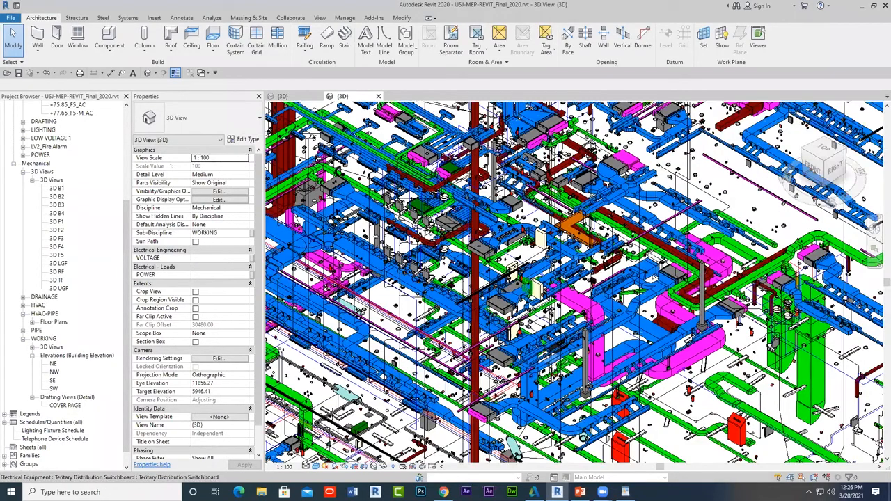
scroll(536, 304, up, 1)
middle_drag(559, 311, 587, 276)
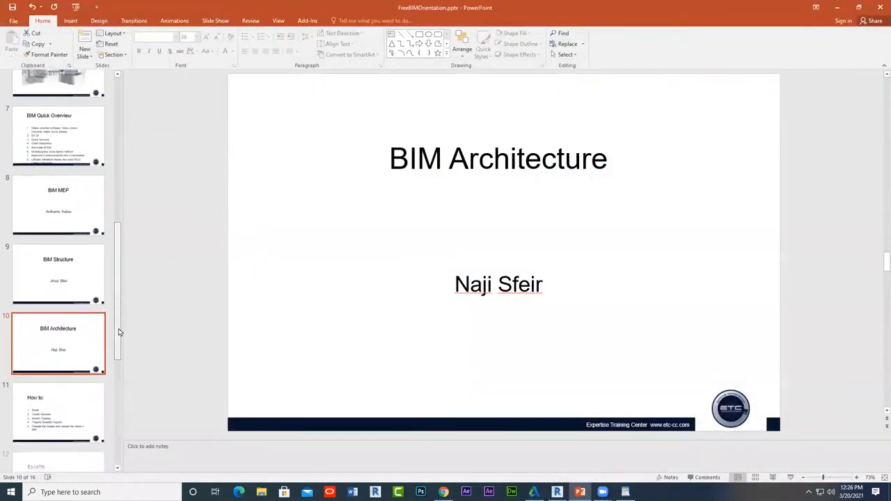
- In the FreeBIMOrientation presentation in PowerPoint, show the "How to:" slide and the "Benefits" slide on the USJ Medical Building
scroll(97, 341, down, 1)
click(78, 353)
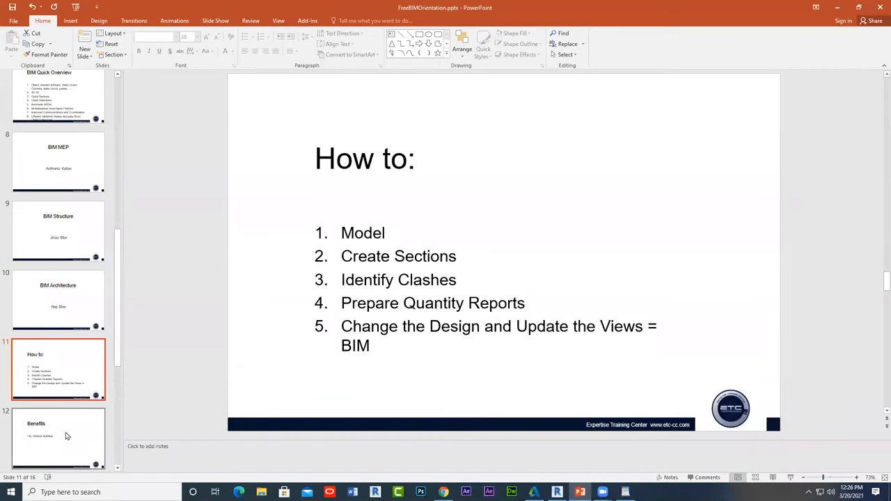
click(67, 436)
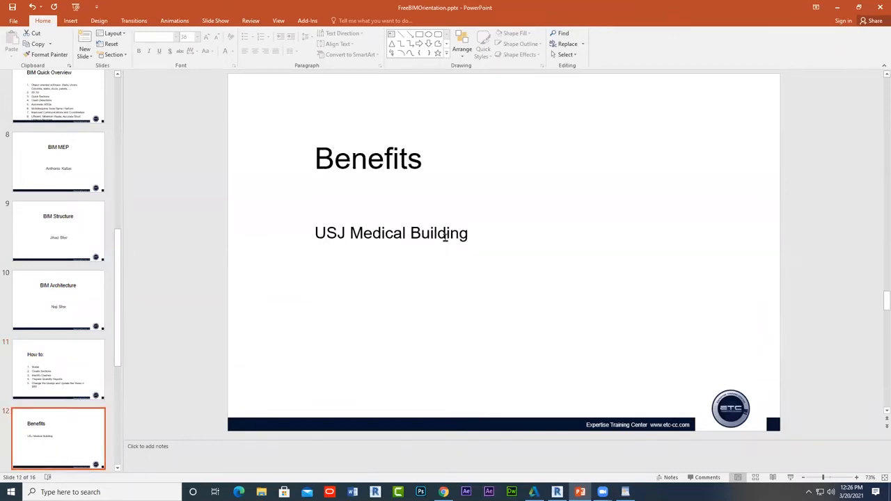
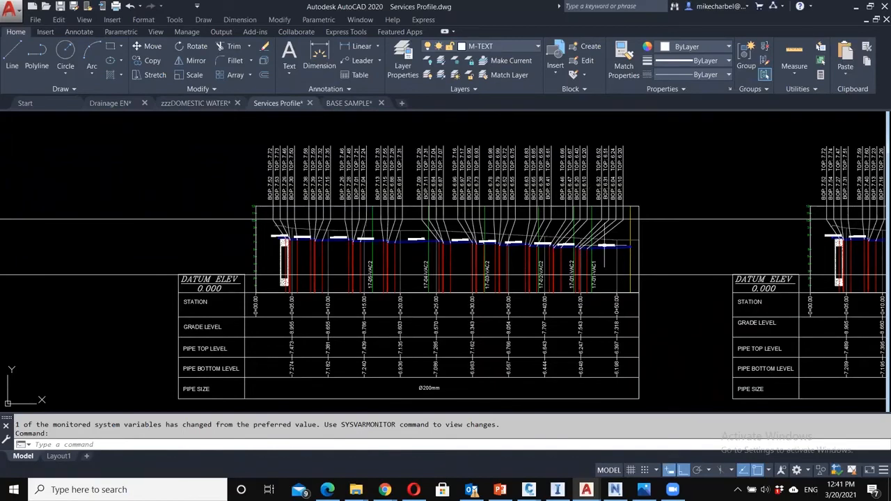
- Show the aerial site image Capture.PNG in Photos and return to the Services Profile drawing in AutoCAD
click(644, 489)
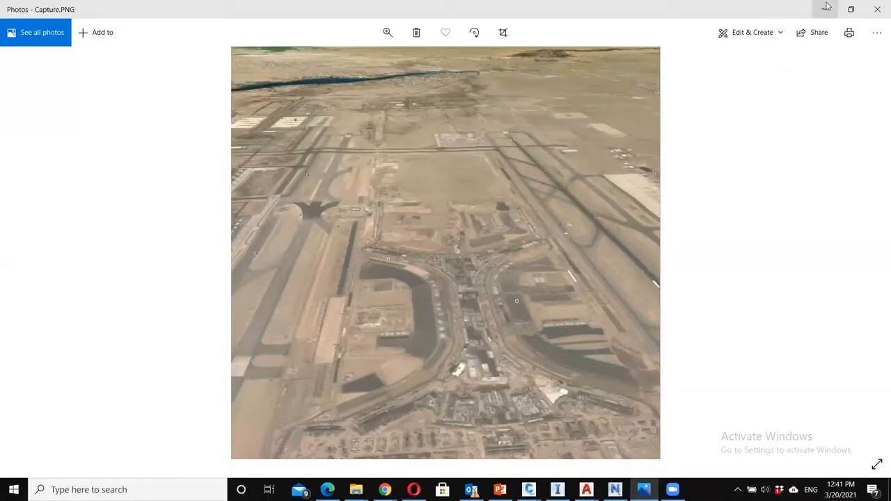
click(587, 490)
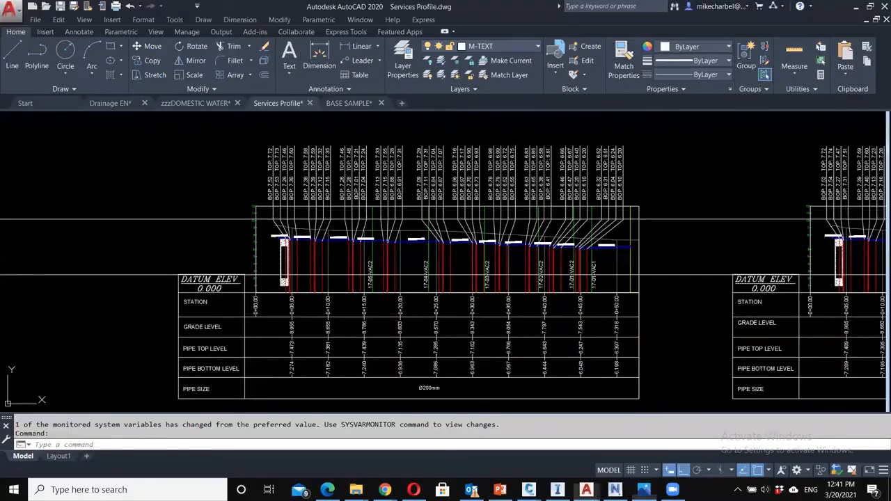
- Switch to the site-wide federated model in Navisworks, select a building block near its front end and view the site lengthwise
key(alt+Tab)
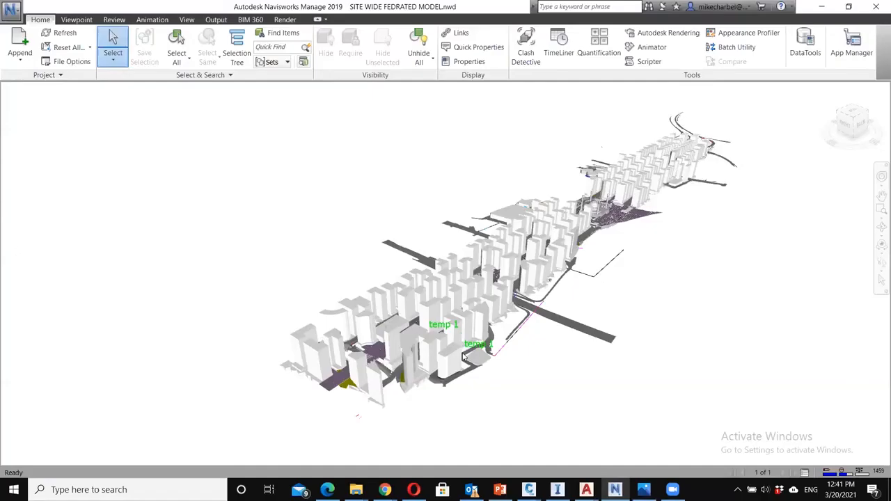
click(446, 360)
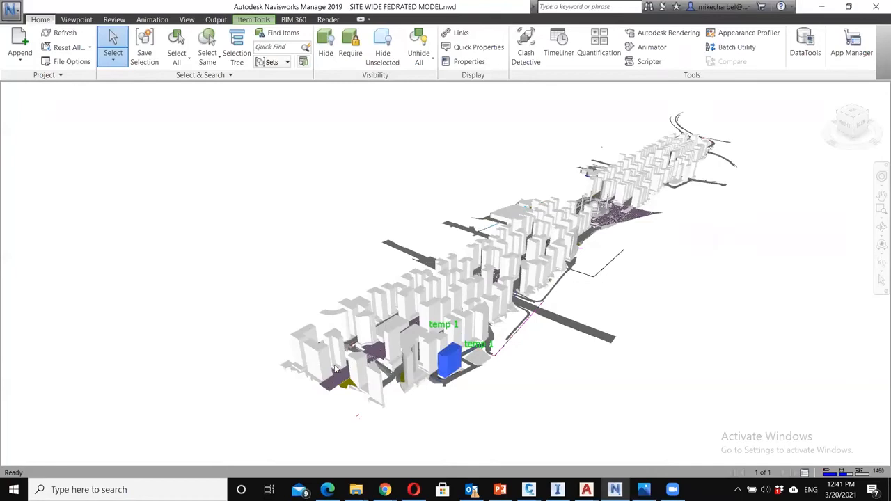
shift+middle_drag(354, 366, 855, 272)
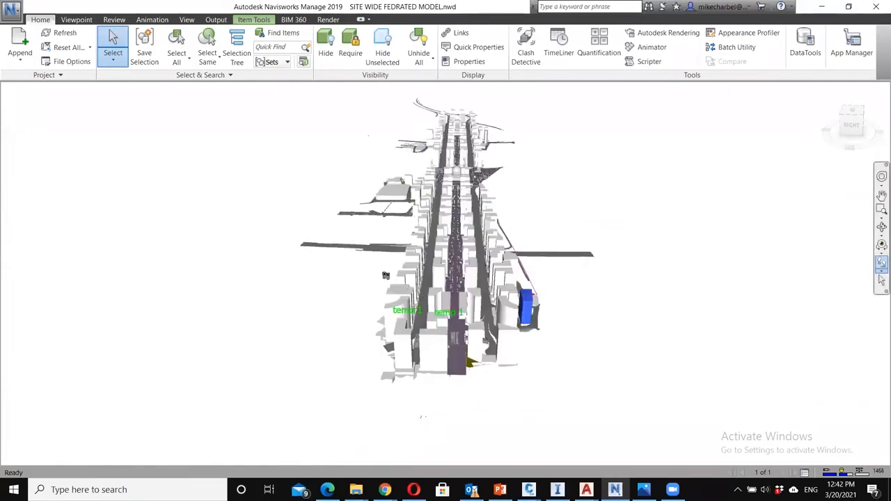
- Walk through the federated model from beneath the road up to street level between the building blocks
shift+middle_drag(386, 276, 439, 148)
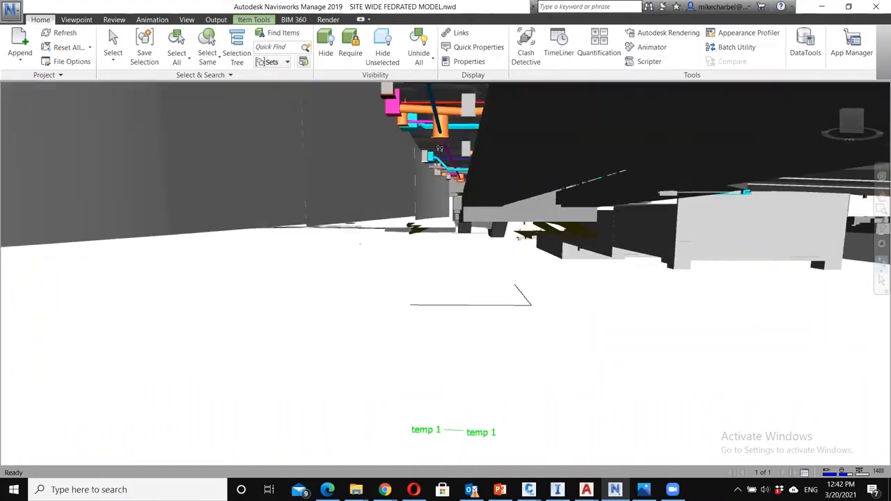
drag(440, 148, 440, 148)
middle_drag(456, 185, 500, 188)
drag(500, 187, 436, 292)
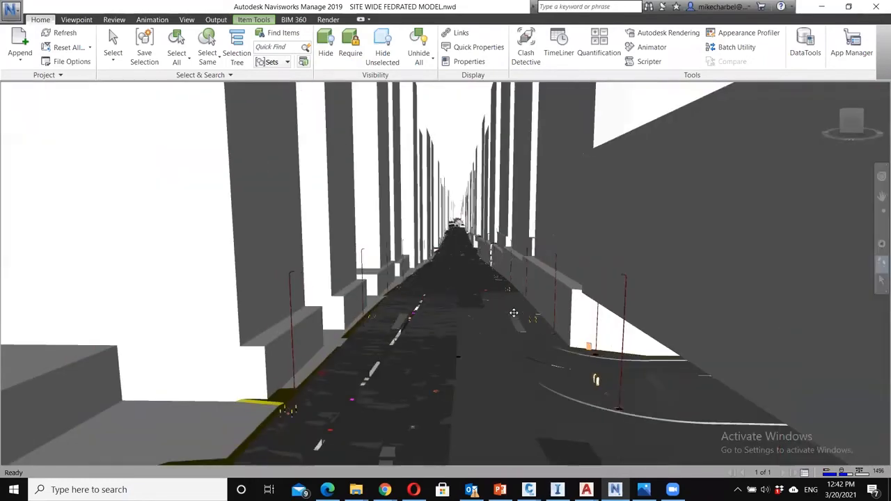
middle_drag(513, 313, 514, 313)
middle_drag(545, 289, 458, 288)
drag(458, 289, 469, 276)
- Examine the buried pipes and chambers beneath the road corridor from below the federated model
middle_drag(469, 276, 471, 336)
scroll(474, 312, down, 3)
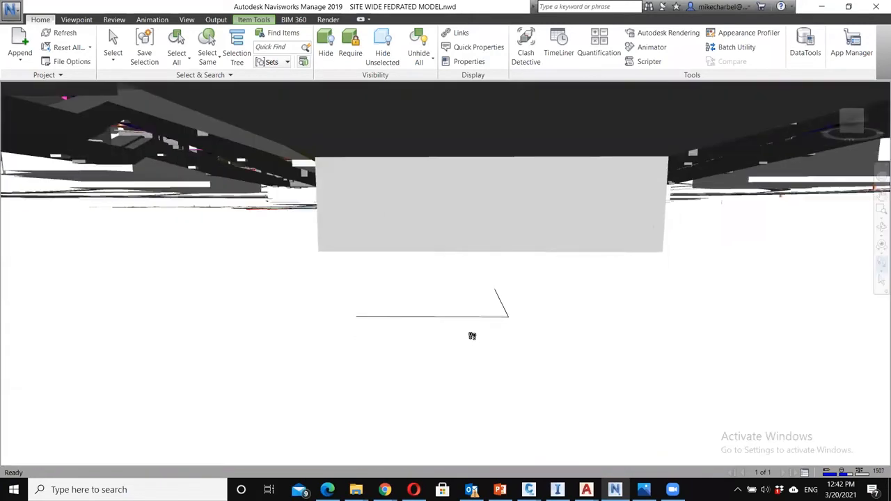
middle_drag(619, 337, 506, 245)
scroll(507, 245, up, 3)
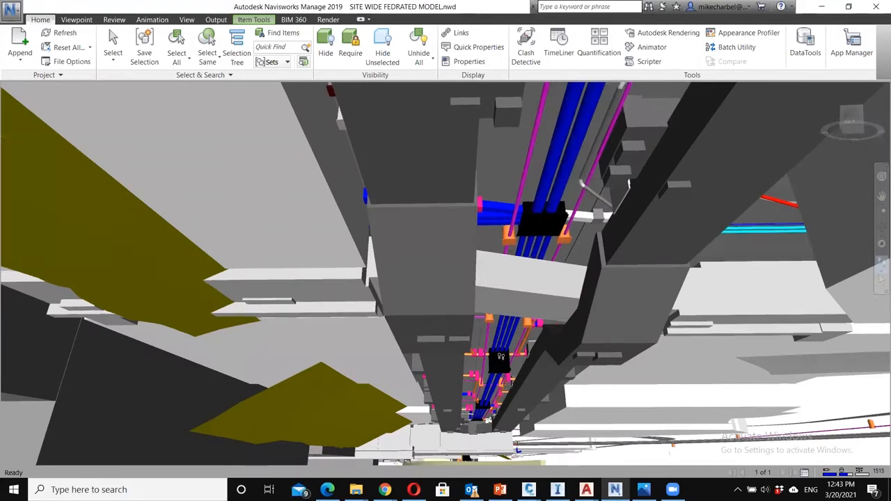
scroll(501, 356, down, 3)
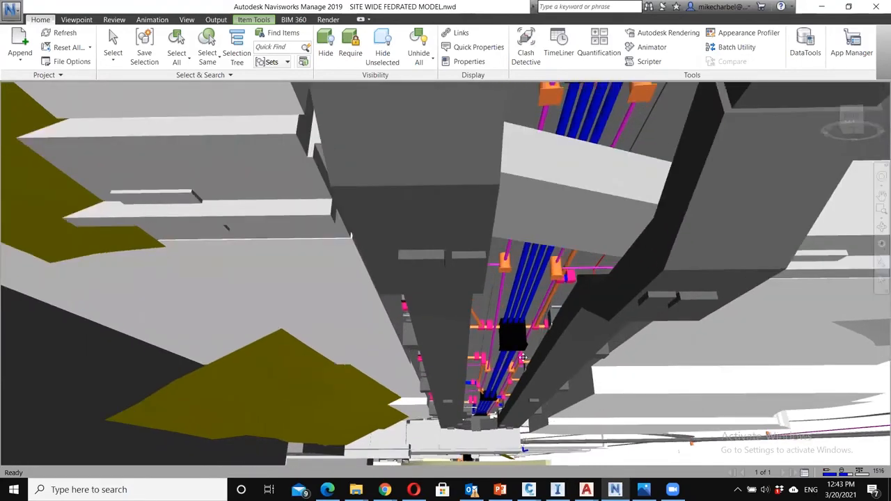
scroll(520, 357, down, 3)
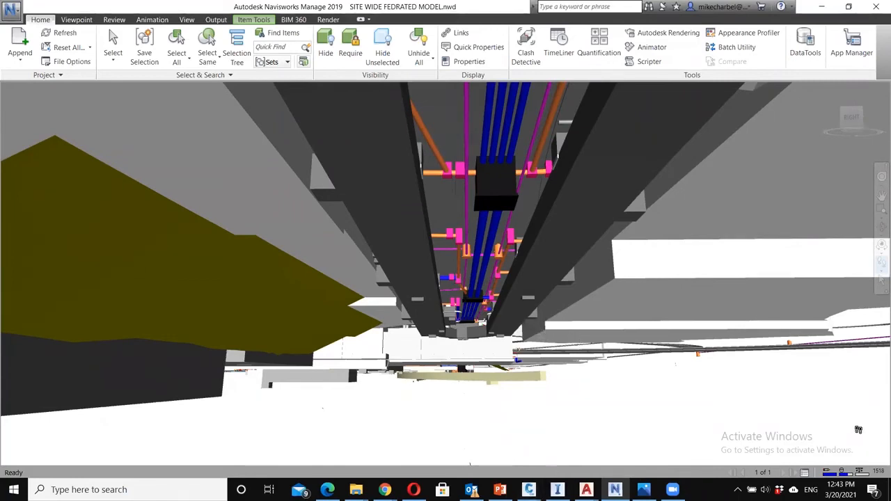
click(779, 282)
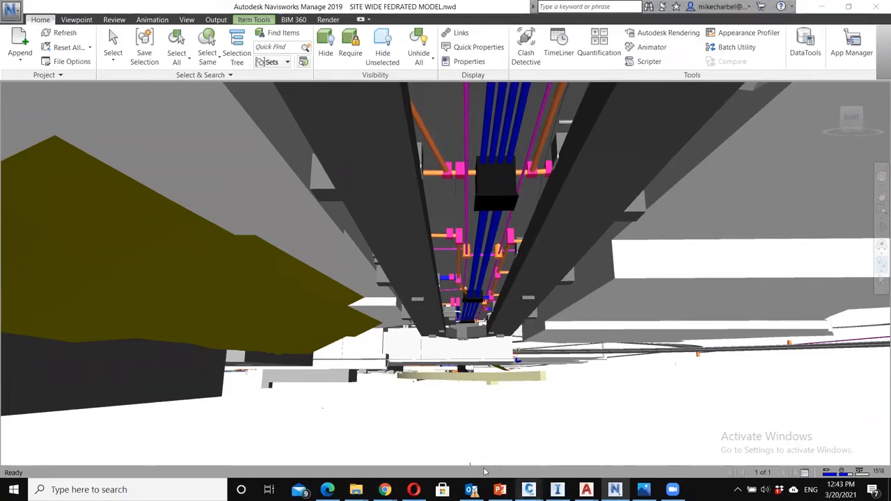
- Switch to the ALN1-A1-Alignment drawing in Civil 3D and examine the Mission Avenue road alignment around its side-road junction
mouse_move(529, 490)
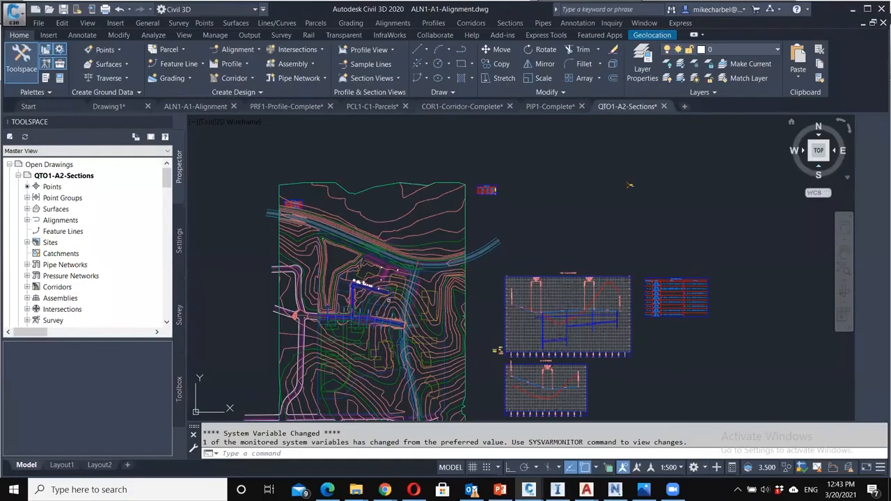
middle_drag(386, 298, 532, 365)
scroll(408, 291, up, 2)
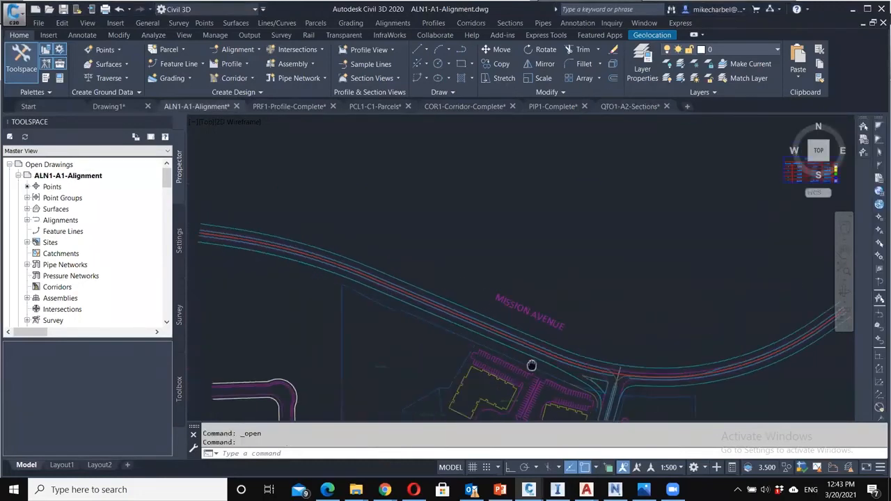
scroll(505, 348, down, 3)
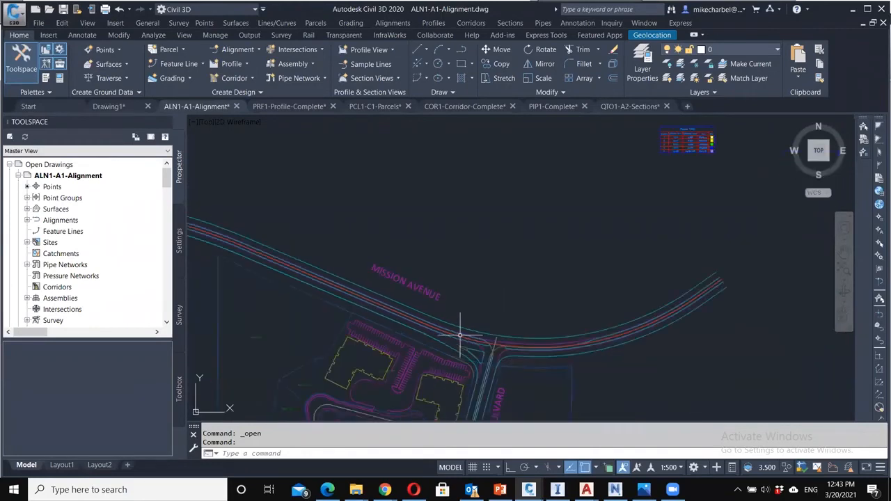
scroll(462, 325, up, 5)
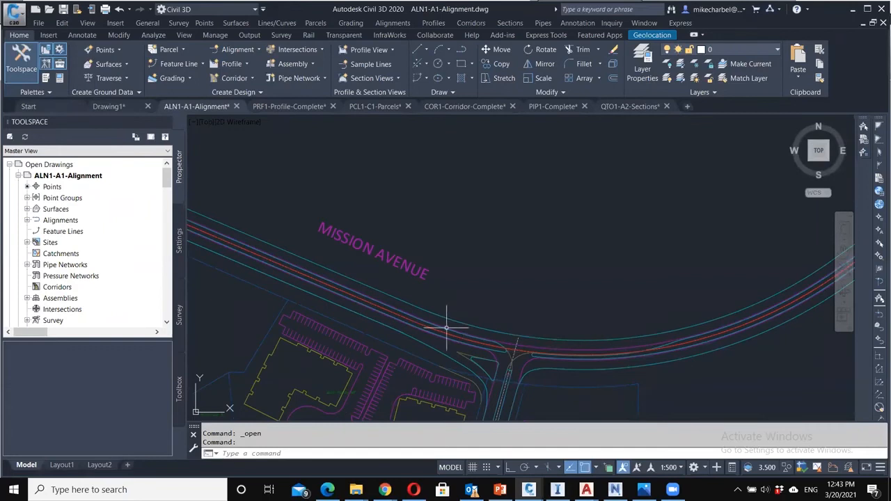
scroll(445, 323, up, 2)
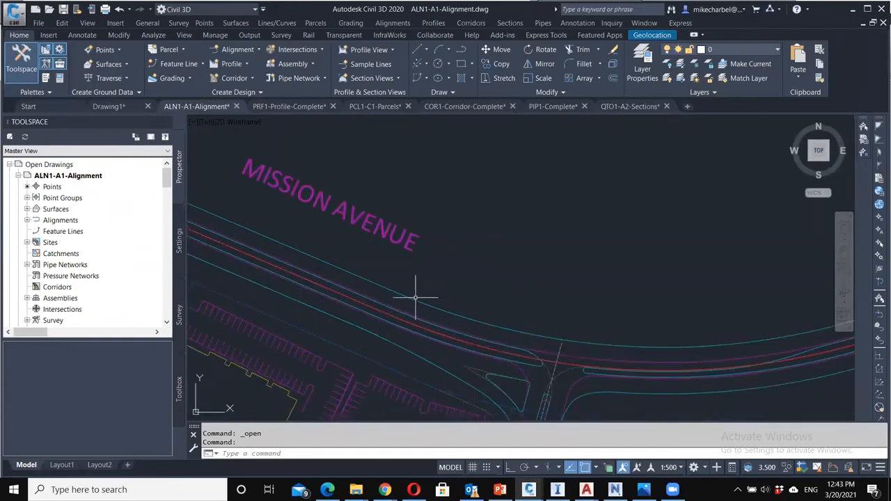
middle_drag(370, 313, 384, 314)
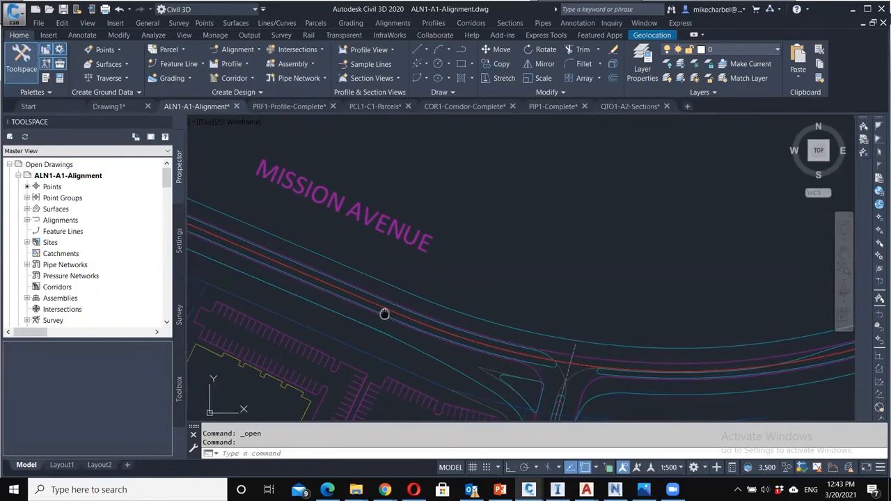
- Create an alignment from the Mission Avenue centerline, keeping its direction and enabling criteria-based design with the design criteria file and Basic check set
click(244, 50)
click(289, 117)
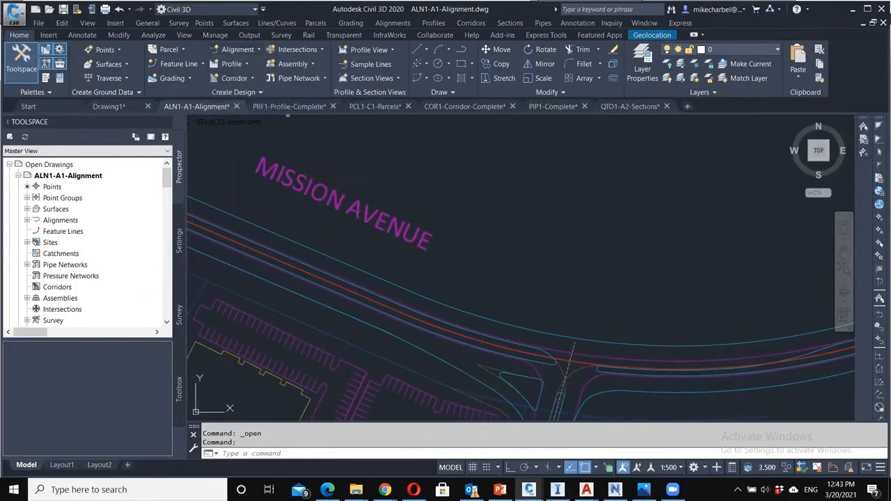
click(319, 278)
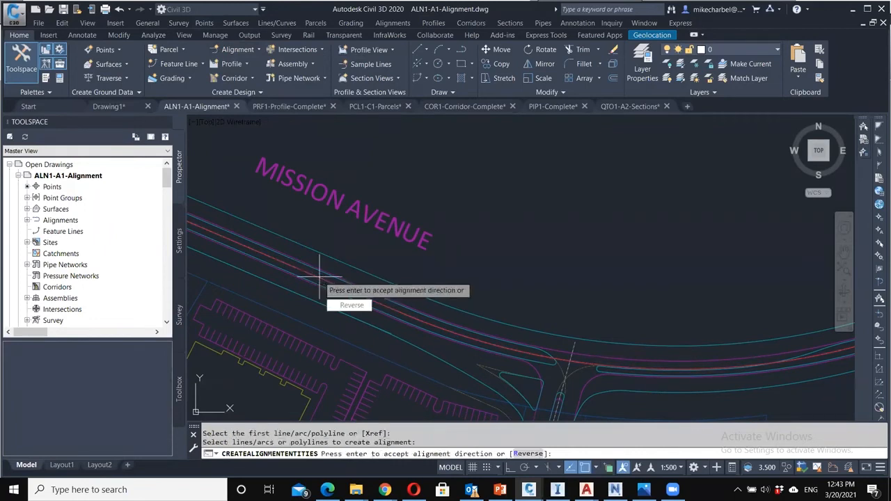
key(Return)
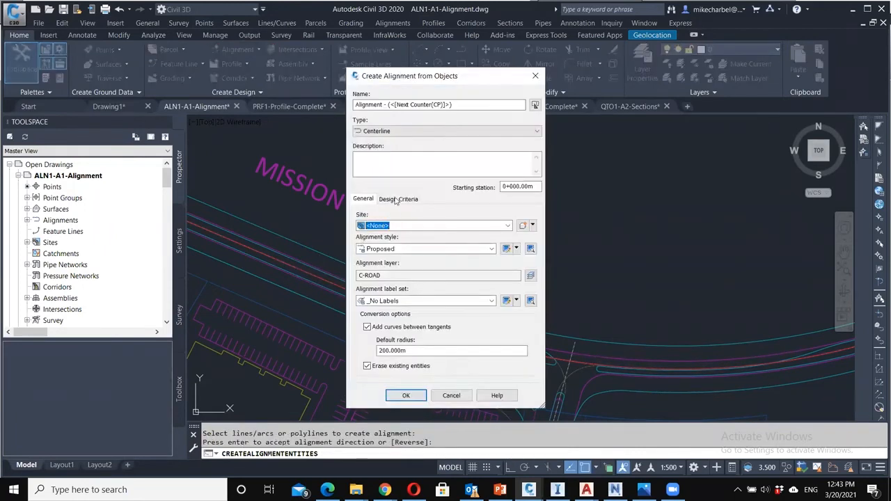
click(399, 200)
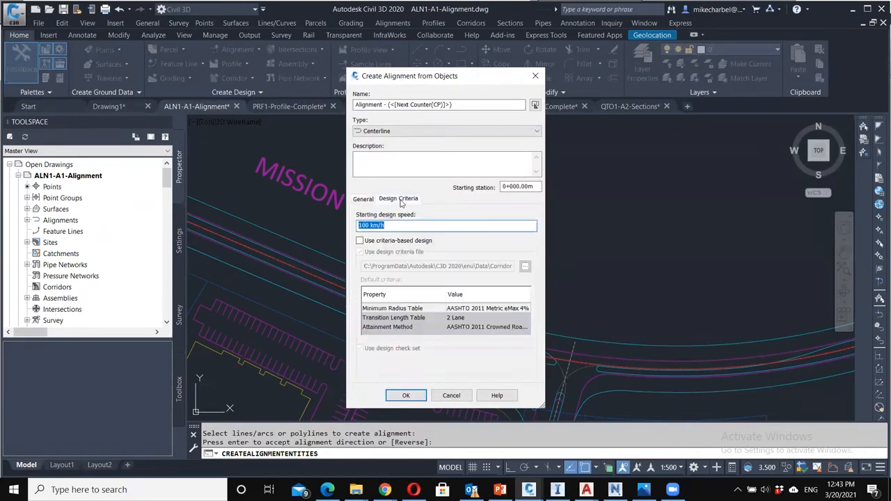
click(382, 240)
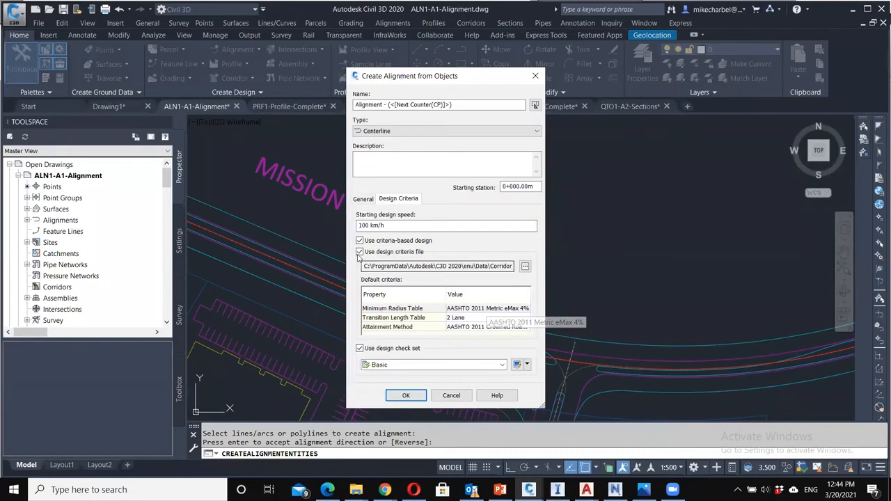
click(404, 395)
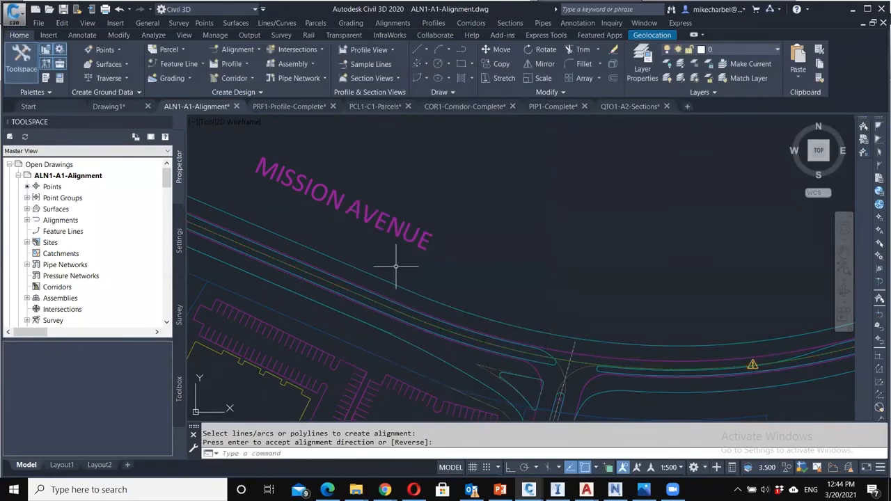
- Examine the design-criteria warning markers along the new Mission Avenue alignment, especially on the curve beyond the side-road junction
scroll(396, 266, down, 2)
scroll(397, 275, down, 2)
mouse_move(360, 273)
middle_down()
mouse_move(540, 316)
mouse_move(350, 300)
middle_up()
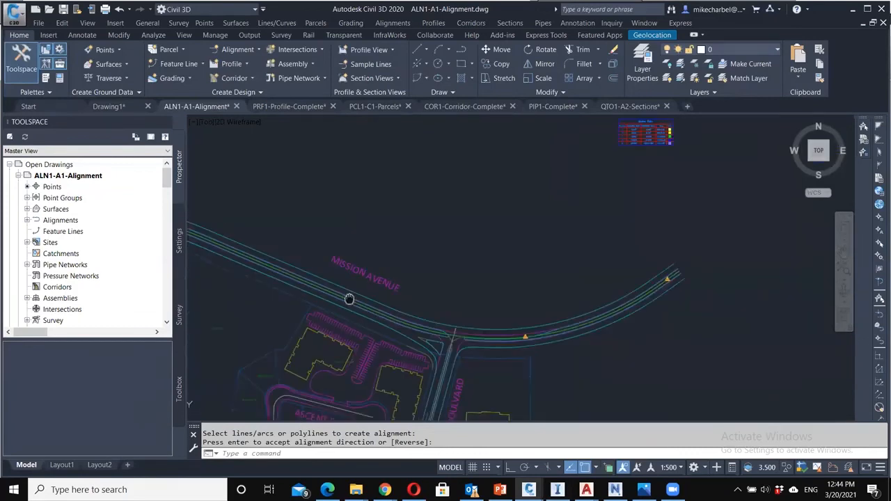
scroll(541, 335, up, 2)
scroll(515, 337, up, 2)
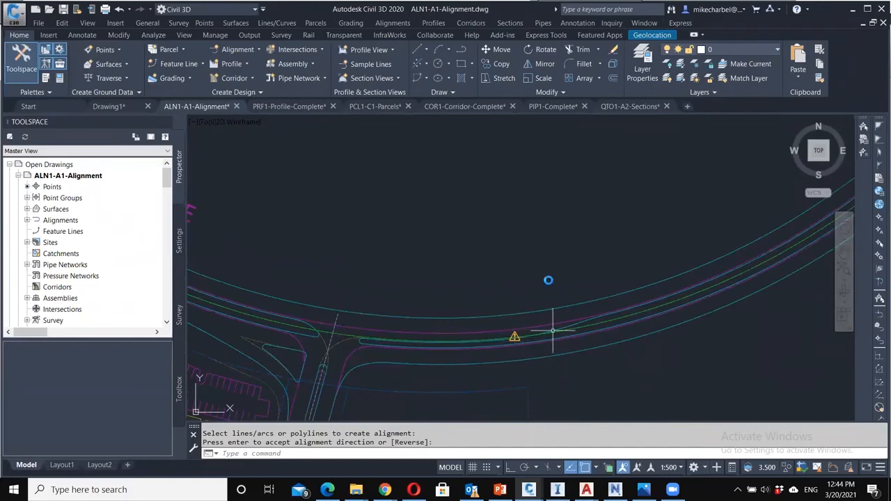
scroll(581, 319, down, 2)
scroll(540, 348, up, 2)
scroll(541, 348, up, 2)
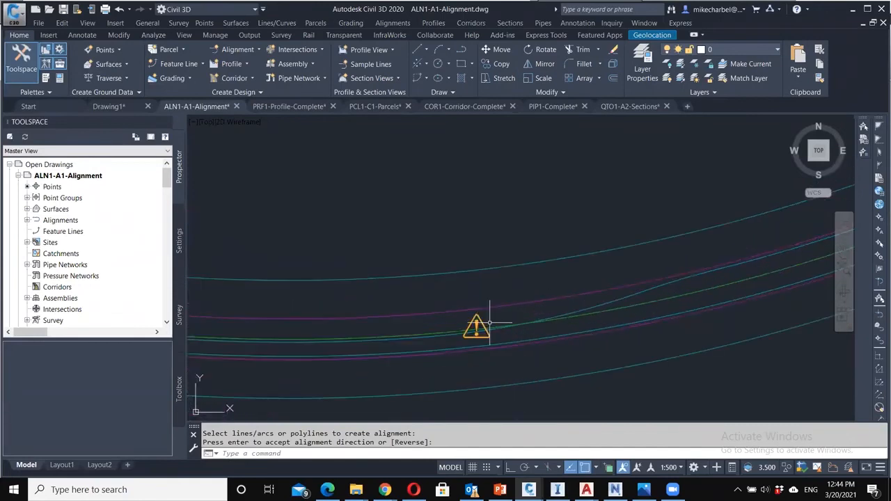
- Set the Mission Avenue alignment's design speed to 80 km/h in the design criteria of its alignment properties
key(Return)
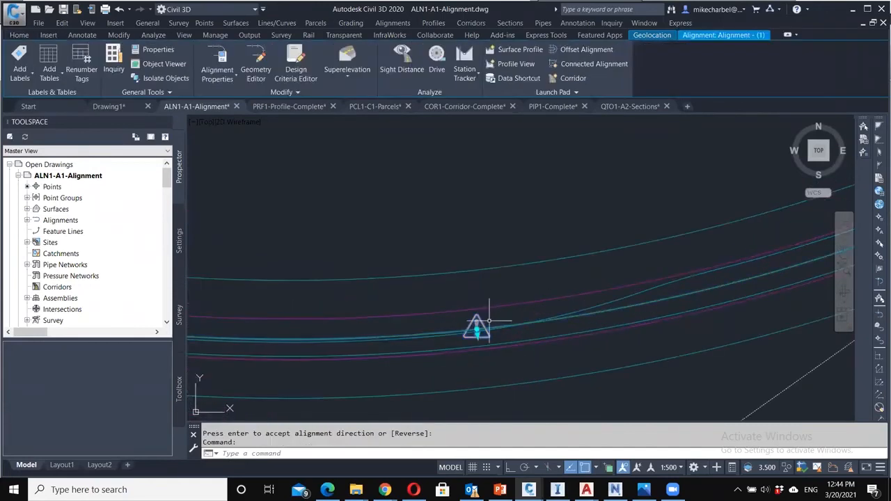
click(220, 80)
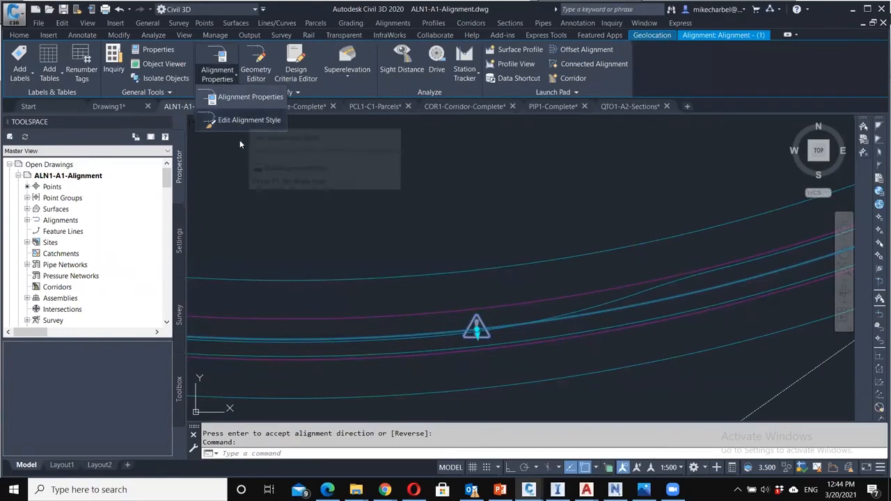
click(238, 99)
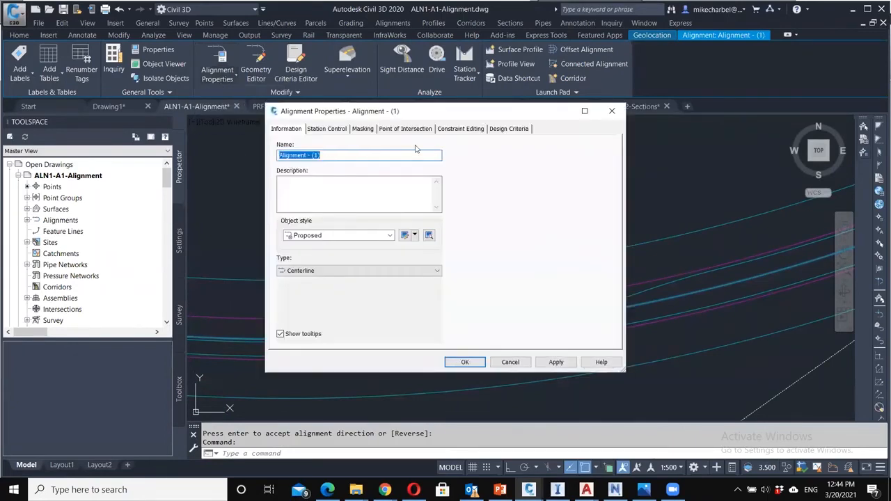
click(509, 128)
click(385, 189)
click(385, 188)
text(80)
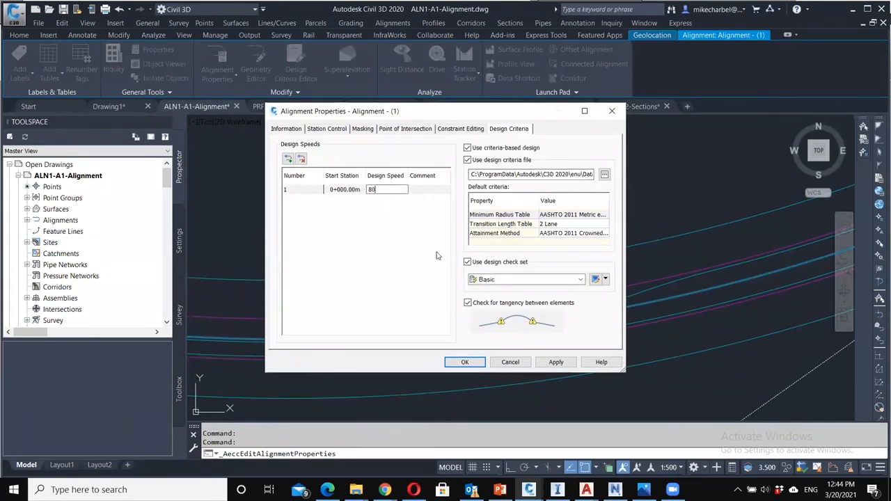
click(467, 362)
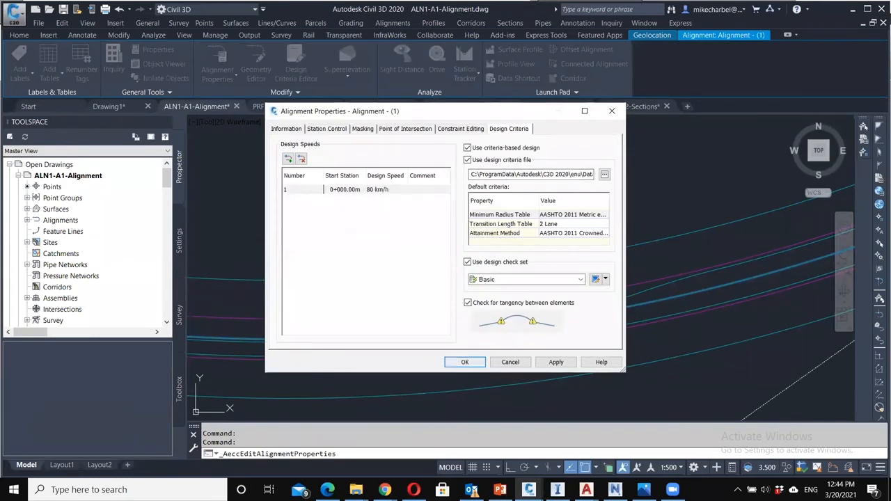
- Examine the full Mission Avenue alignment with its curve and tangent intersection points, and clear its selection
scroll(488, 248, down, 5)
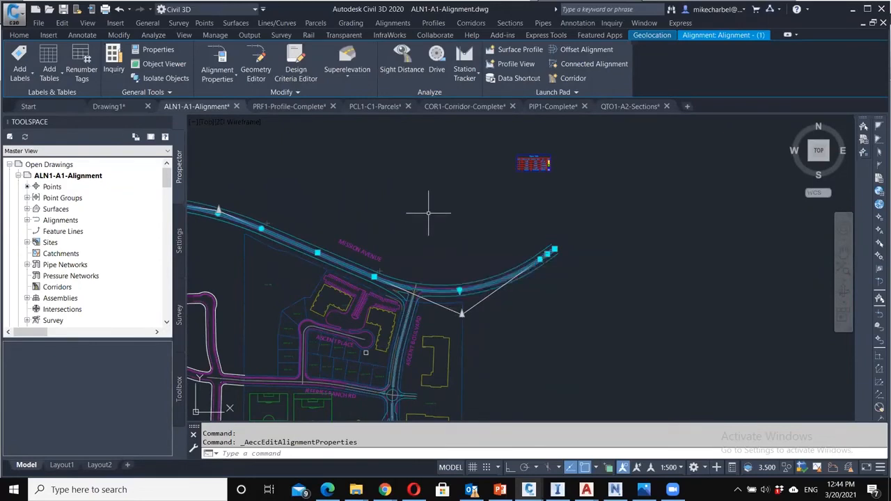
middle_drag(398, 248, 431, 236)
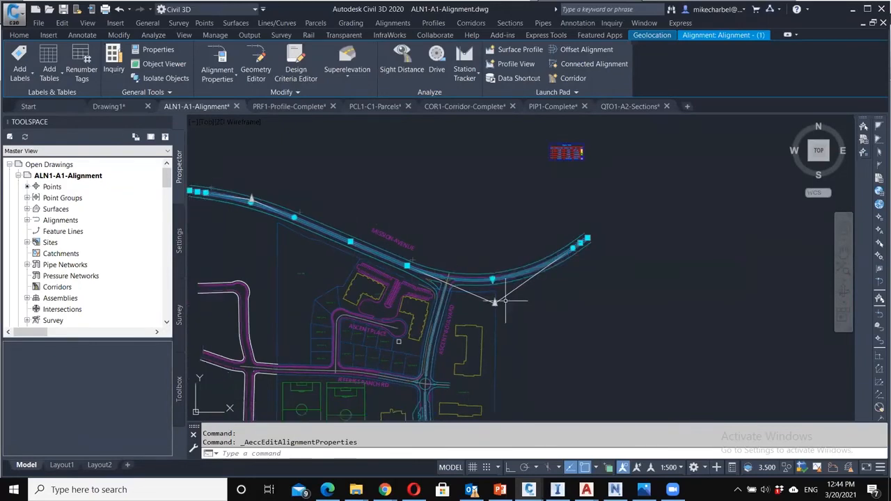
middle_drag(402, 244, 427, 246)
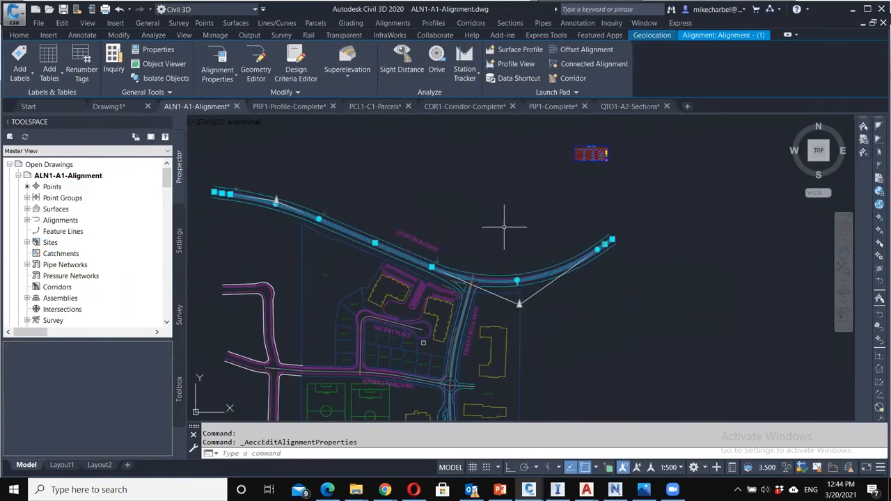
middle_drag(502, 224, 498, 223)
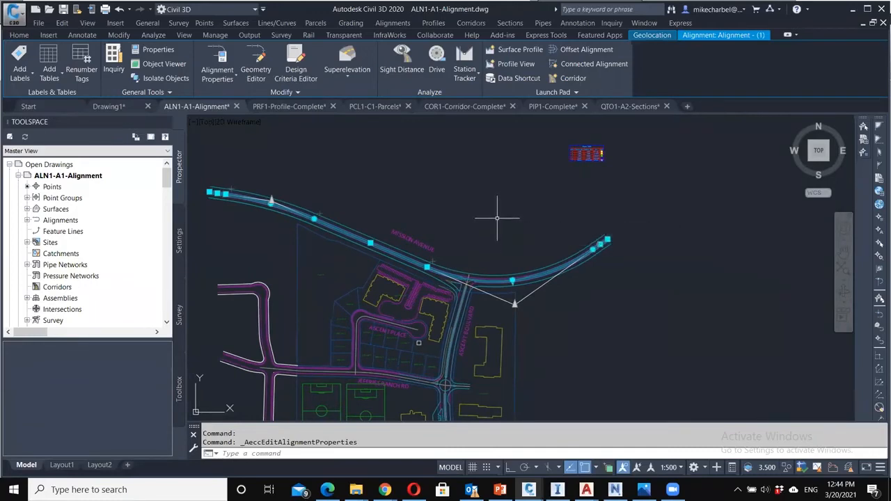
mouse_move(498, 219)
mouse_move(475, 181)
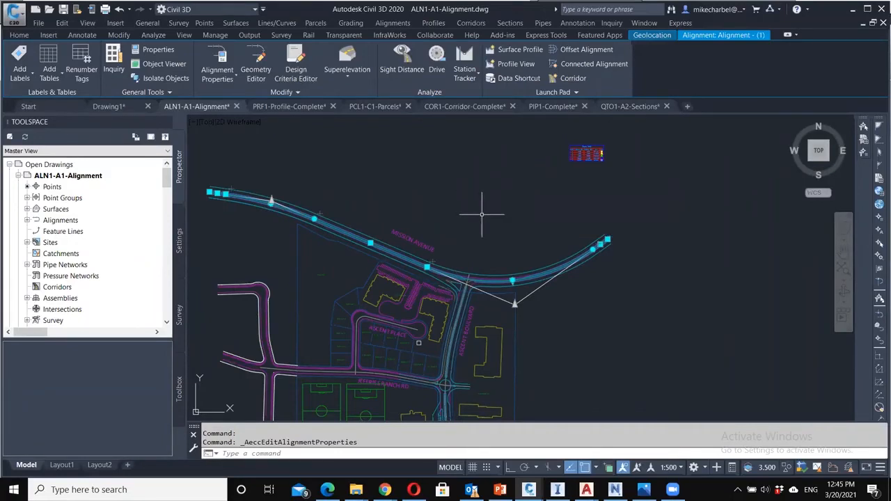
middle_drag(473, 213, 465, 207)
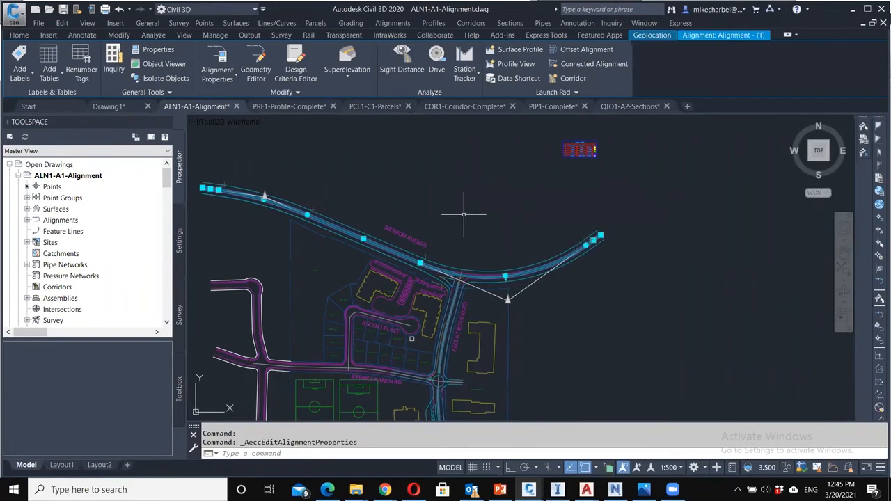
key(Escape)
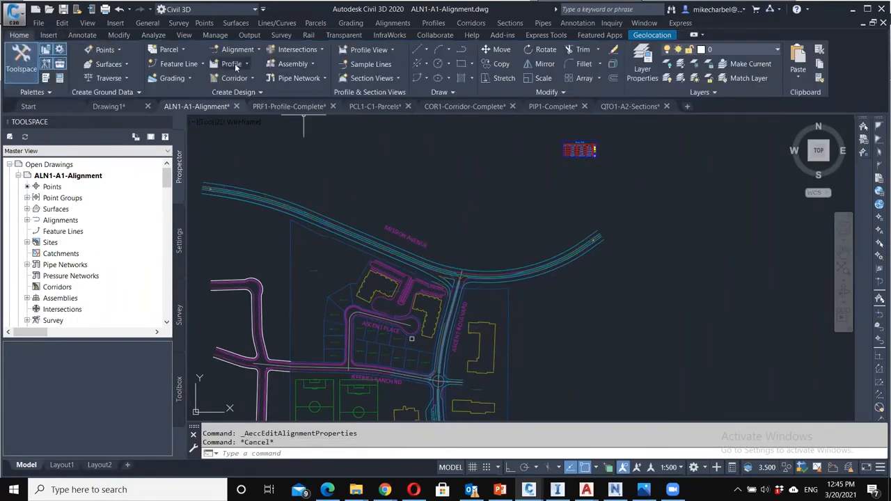
- Add a surface profile sampled from the Existing-Site surface along Alignment - (1)
click(246, 64)
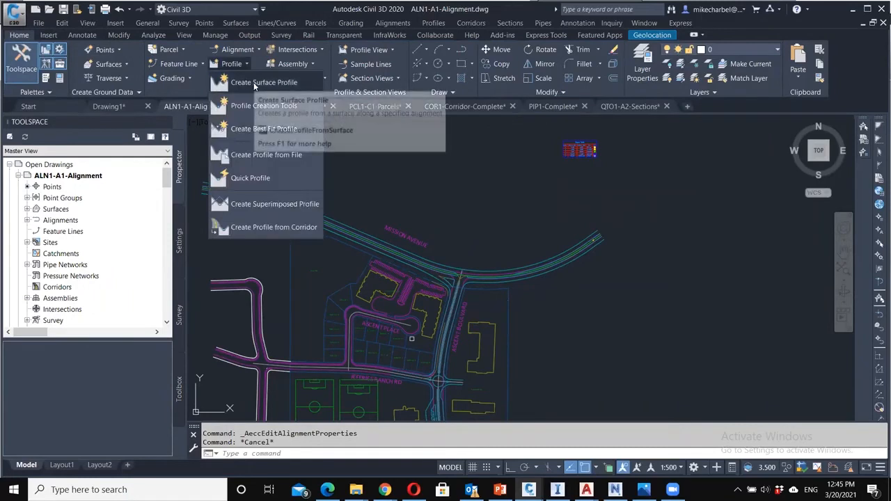
click(254, 82)
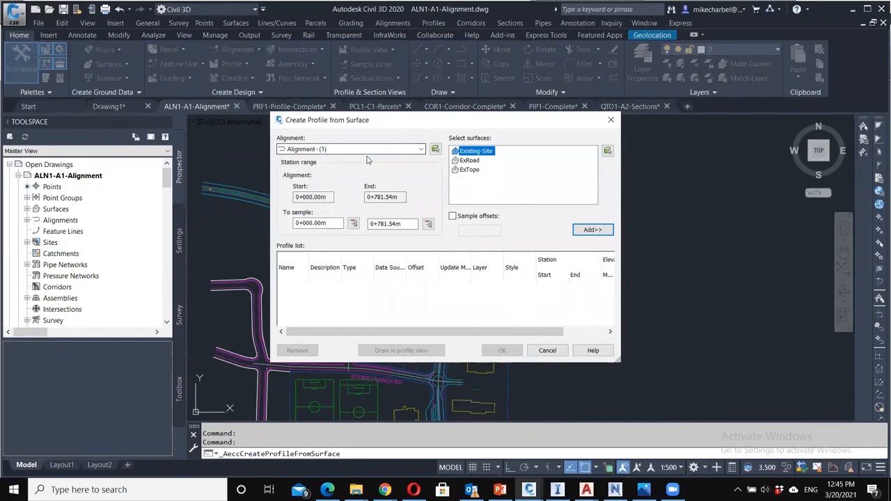
click(592, 229)
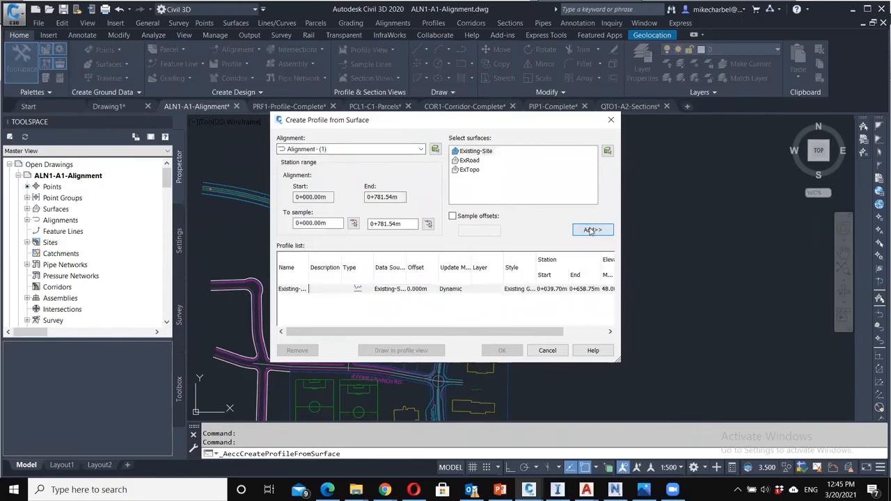
click(420, 151)
click(420, 152)
- Draw the surface profile in a new profile view placed in the empty space east of the site plan
click(423, 351)
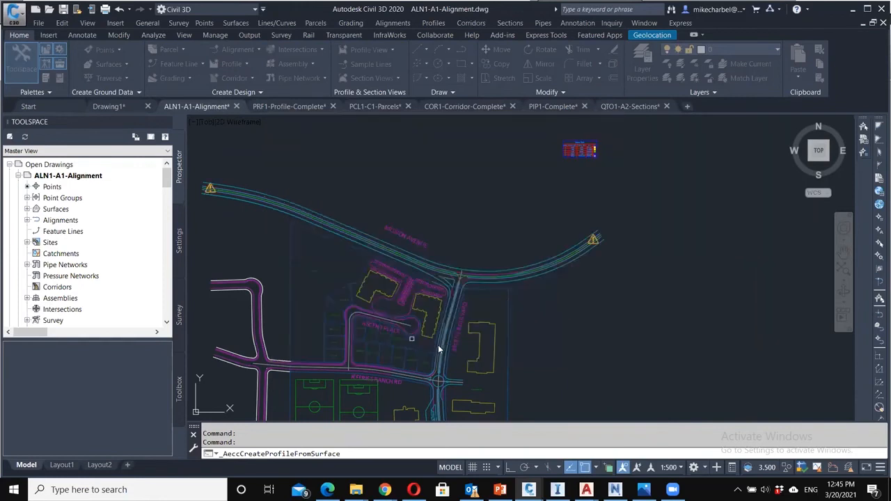
click(521, 371)
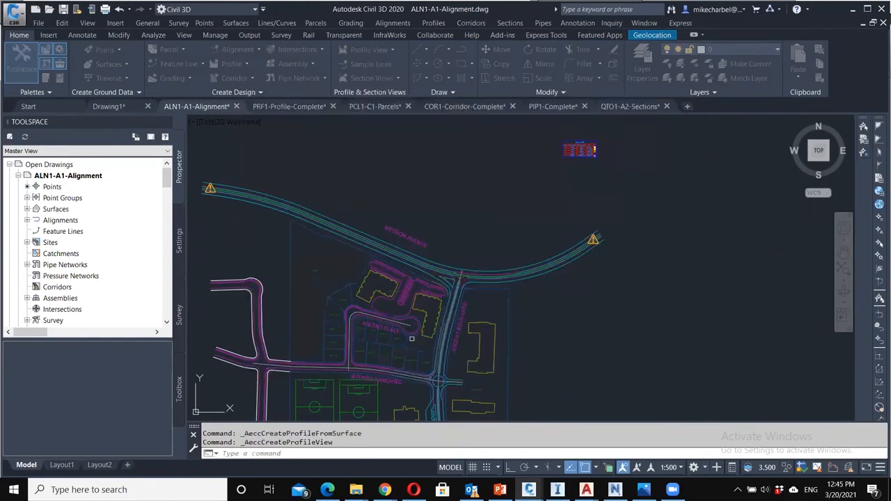
middle_drag(605, 328, 472, 323)
click(548, 293)
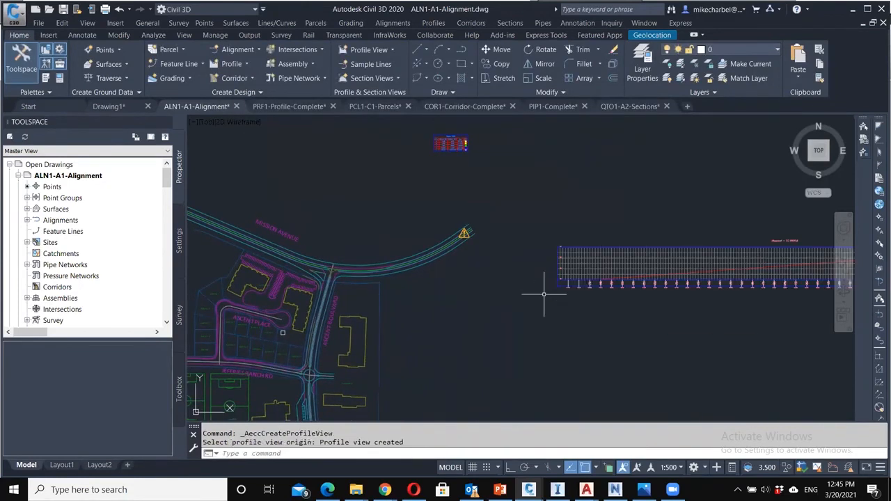
- Examine the existing ground line, stations and elevations in the new profile view, selecting the surface profile and clearing the selection
middle_drag(567, 309, 475, 307)
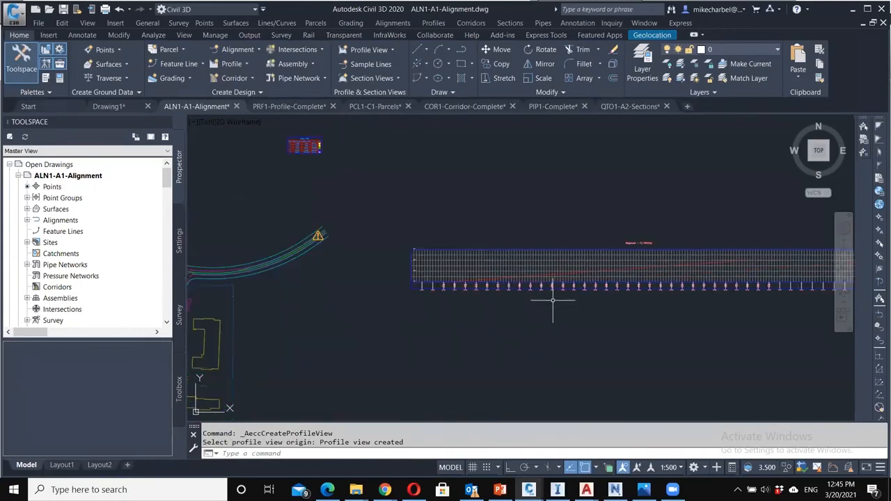
scroll(629, 267, up, 6)
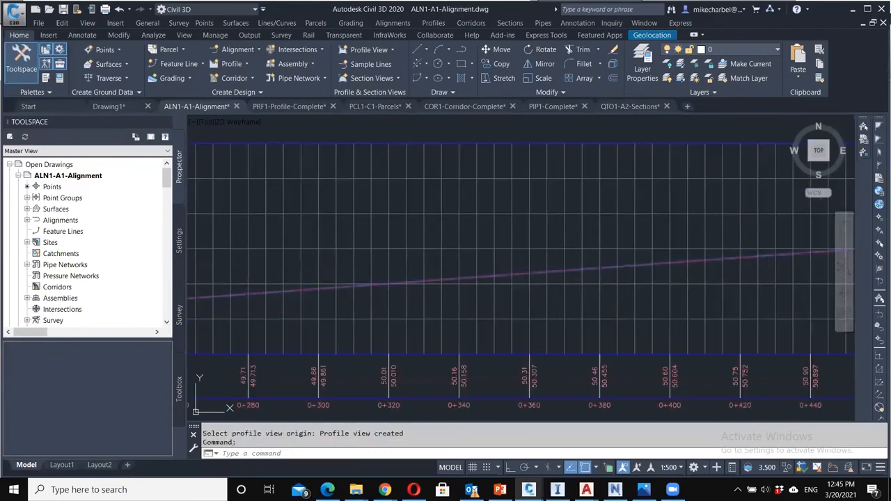
click(605, 291)
scroll(604, 291, down, 8)
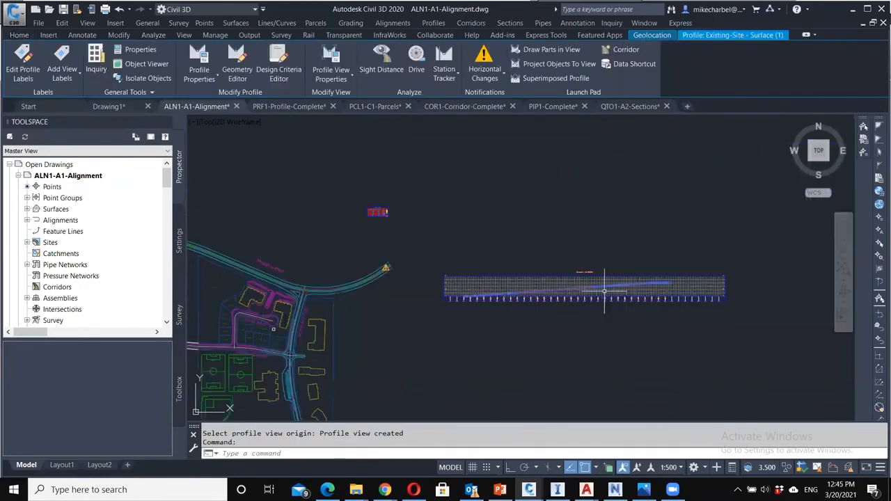
scroll(604, 291, up, 5)
middle_drag(571, 289, 646, 303)
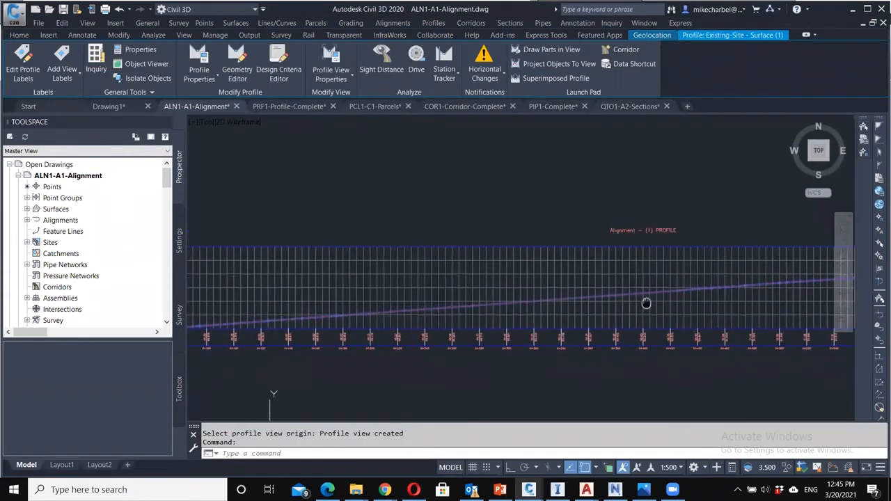
scroll(646, 304, down, 4)
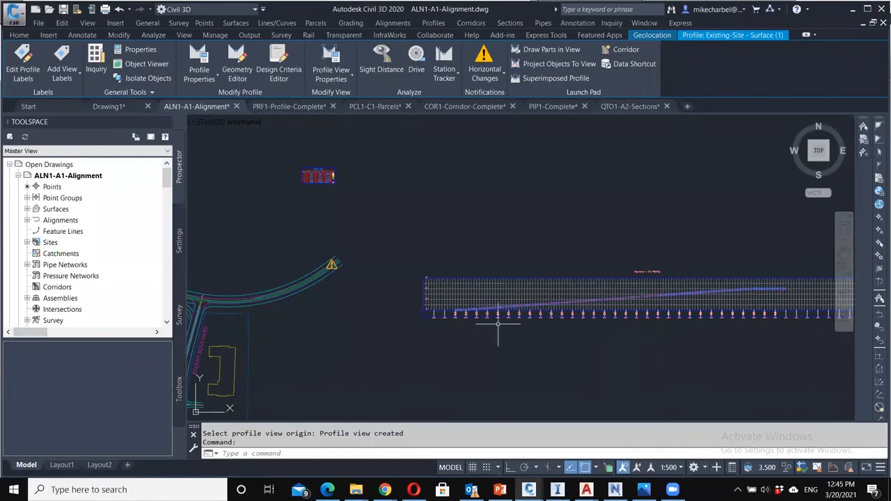
scroll(560, 309, up, 3)
scroll(559, 310, down, 5)
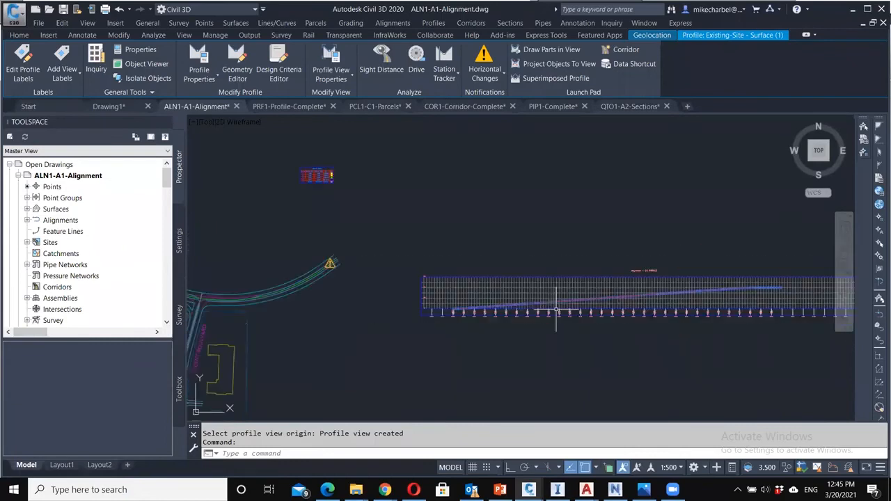
key(Escape)
key(Escape)
middle_drag(431, 333, 463, 319)
- Switch to the PRF1-Profile-Complete drawing and examine the existing and design profiles in the Ascent Pl profile view and the one above it
click(278, 106)
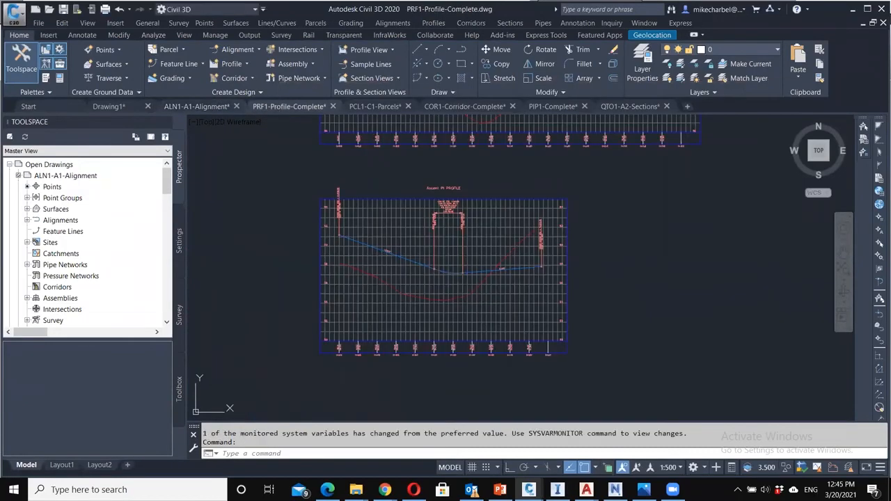
scroll(378, 299, up, 2)
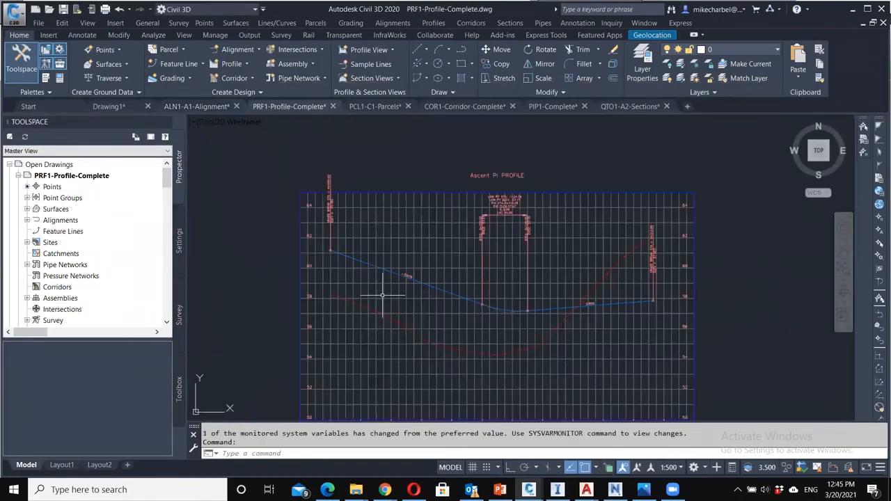
scroll(426, 281, up, 2)
middle_drag(462, 237, 462, 178)
scroll(453, 175, down, 2)
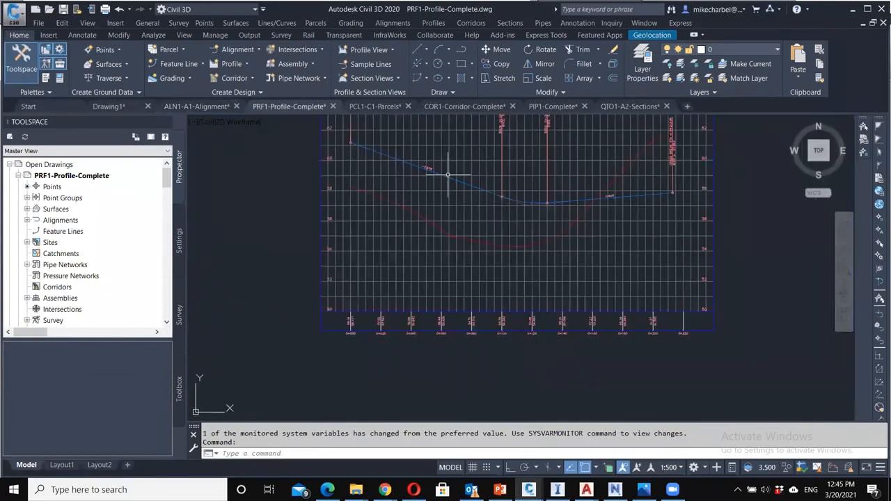
middle_drag(512, 131, 487, 228)
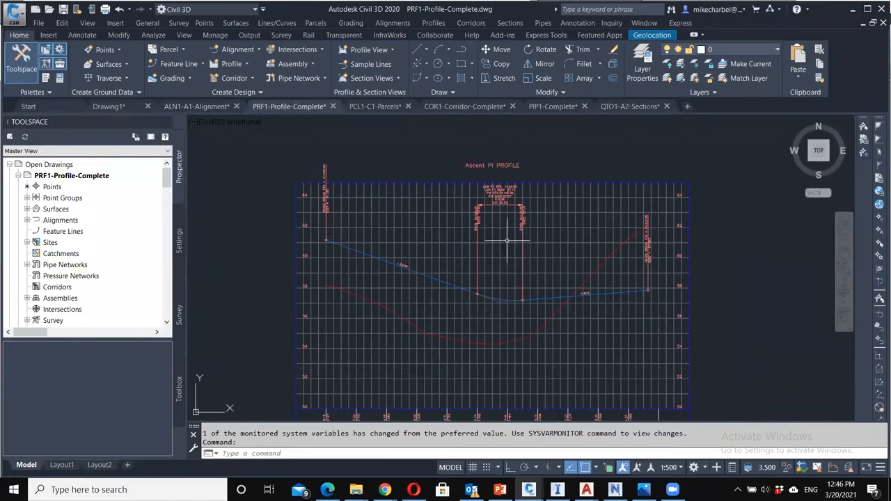
scroll(506, 242, down, 5)
middle_drag(502, 304, 498, 349)
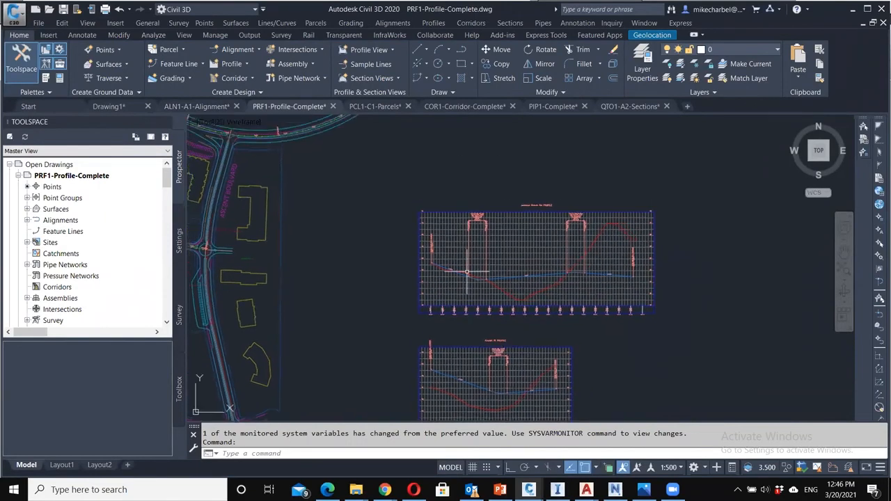
scroll(498, 349, down, 3)
- Switch to the PCL1-C1-Parcels drawing, start the Parcel Creation Tools near the residential blocks, and expand the parcel sizing parameters
click(382, 106)
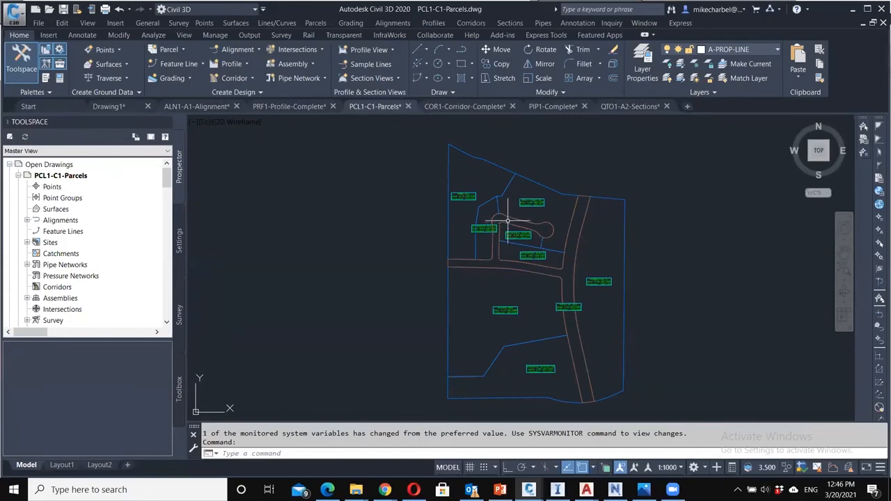
mouse_move(507, 216)
scroll(504, 209, up, 2)
scroll(471, 241, up, 4)
middle_drag(455, 221, 434, 227)
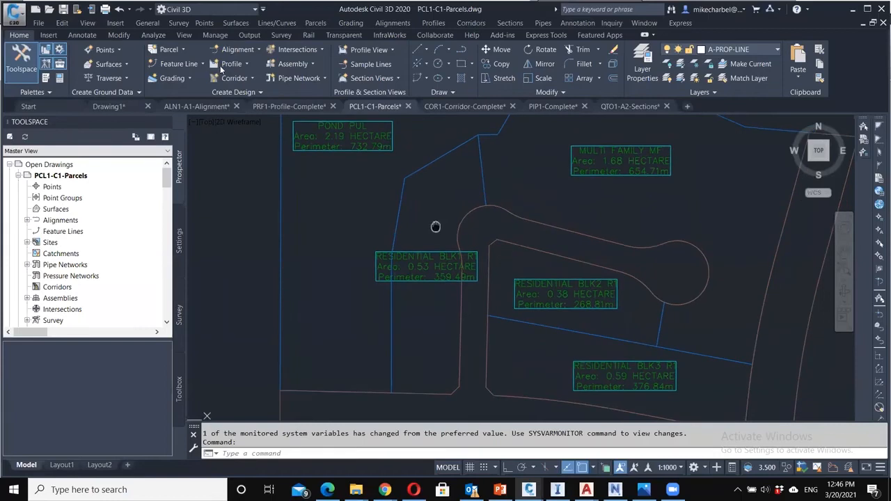
click(184, 50)
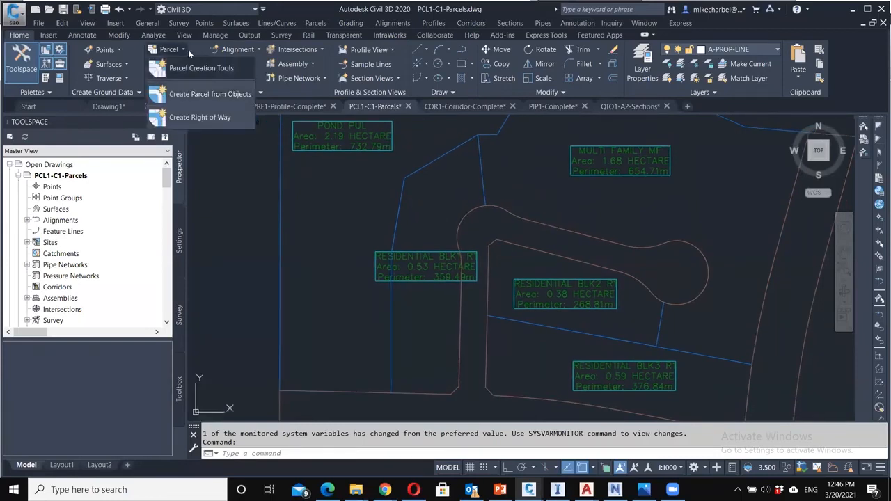
click(203, 68)
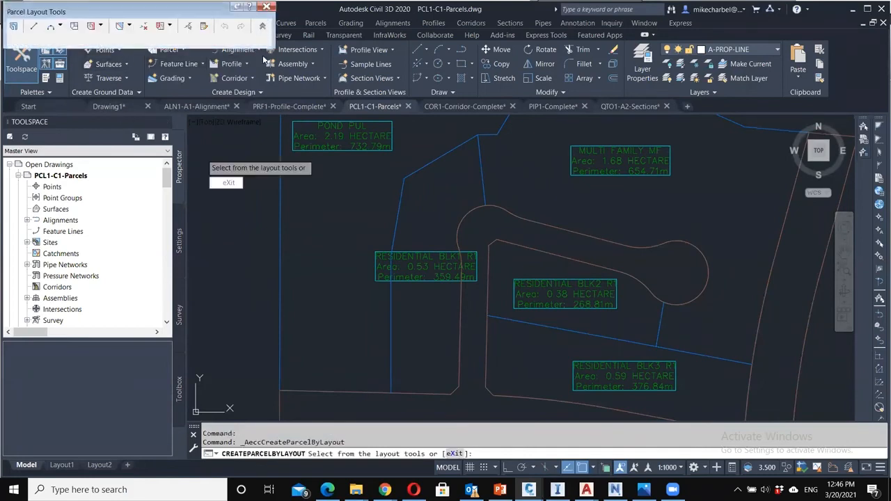
click(263, 26)
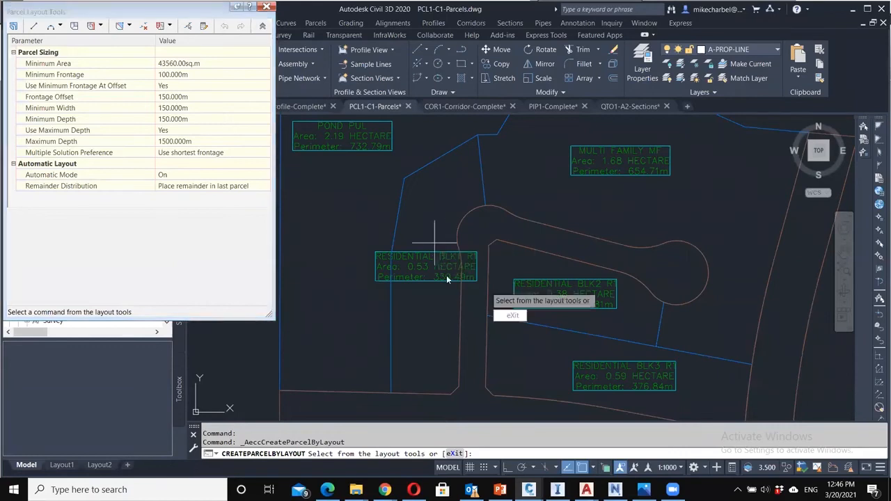
- Set the parcel sizing to a minimum area of 900 sq.m and a minimum frontage of 20 m
click(223, 63)
text(900)
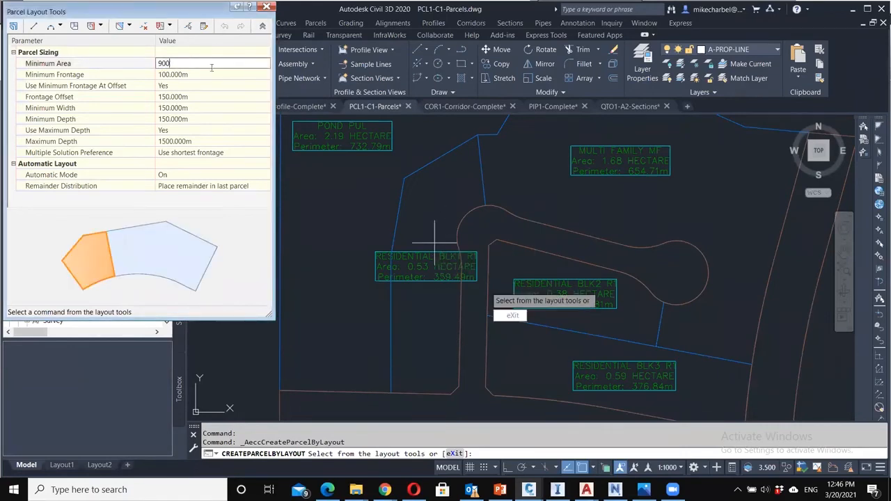
click(206, 74)
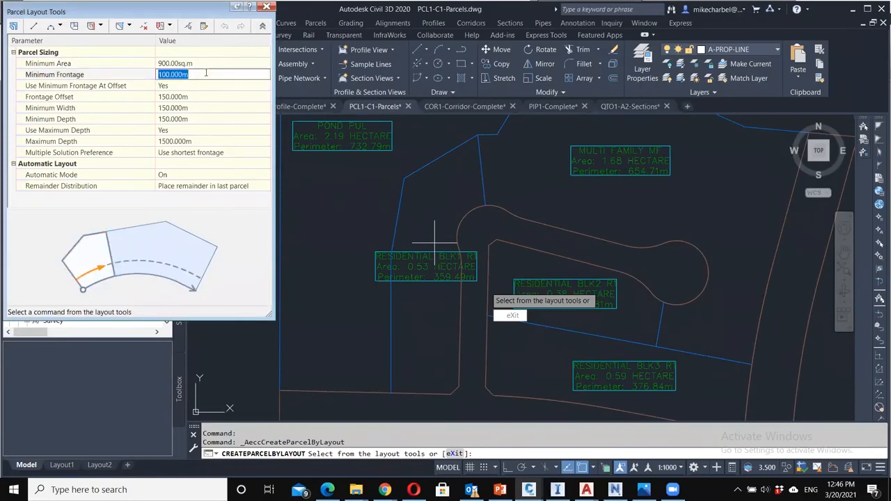
text(20)
click(213, 86)
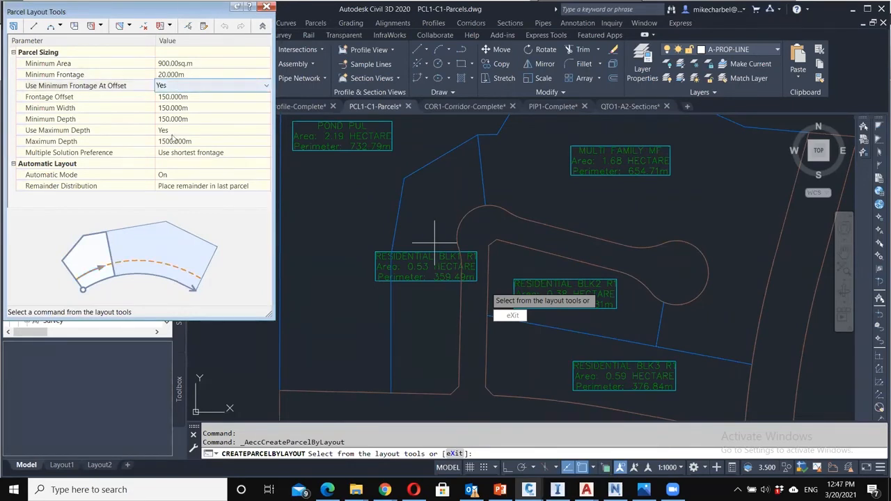
- Set the frontage offset to 6 m, the minimum width to 20 m and the minimum depth to 6 m
click(208, 97)
text(6)
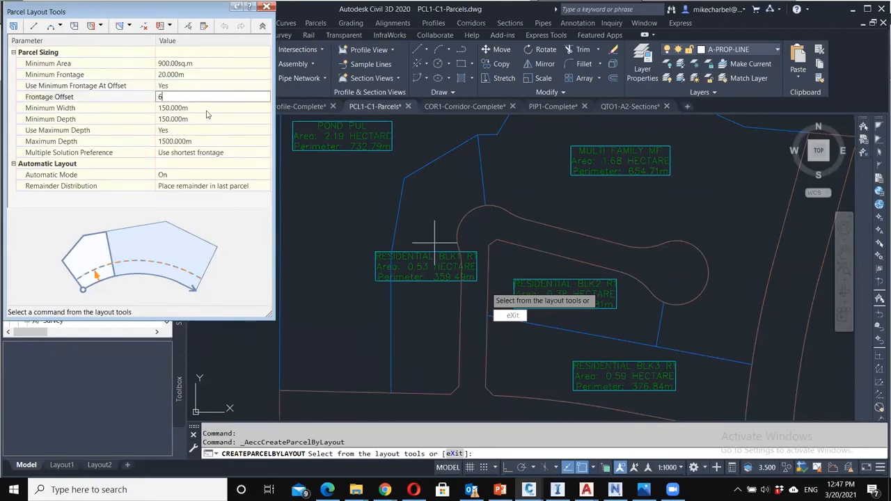
click(207, 109)
text(20)
click(207, 119)
text(6)
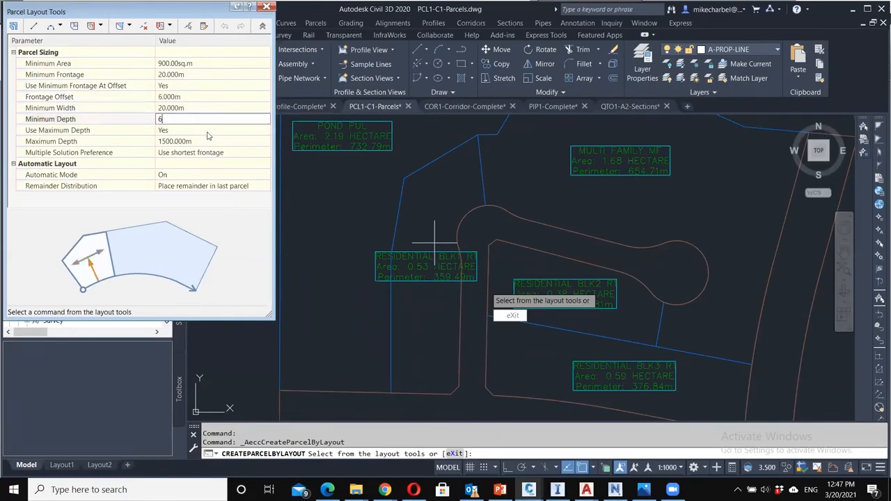
click(206, 130)
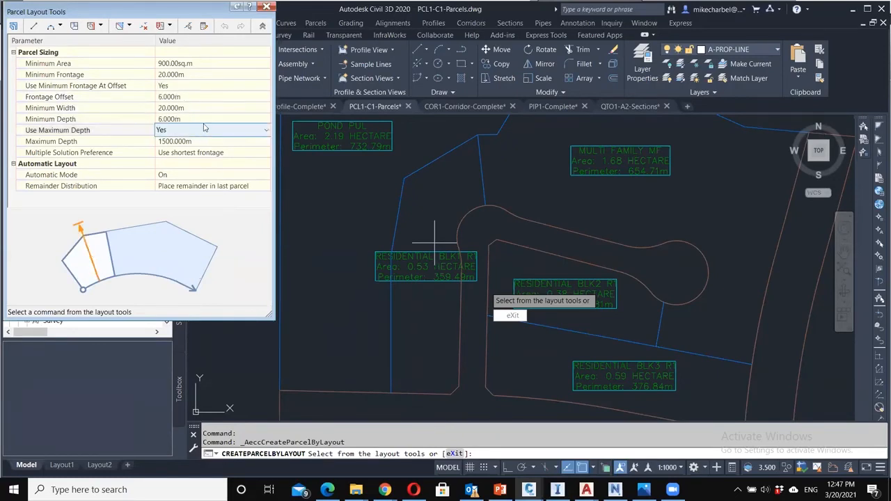
- Subdivide the Residential BLK1 parcel with Slide Line - Create along its entire eastern street frontage, starting from the south corner, and accept the resulting lots
click(101, 27)
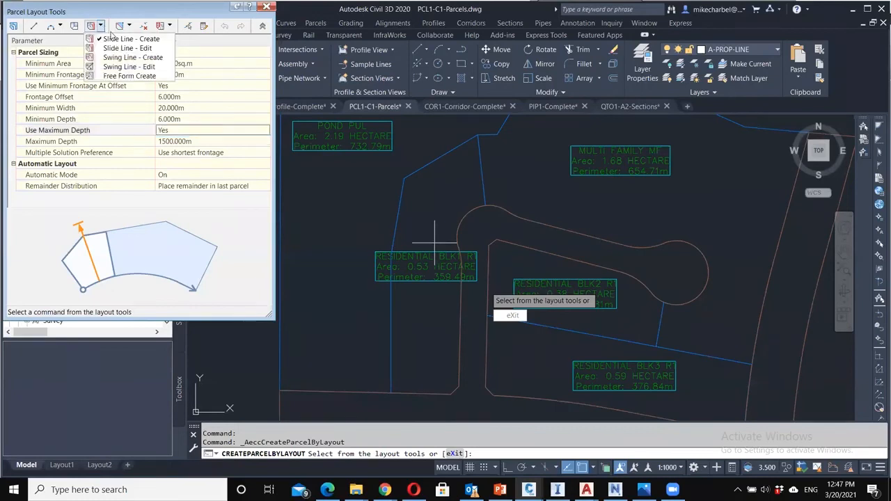
click(131, 39)
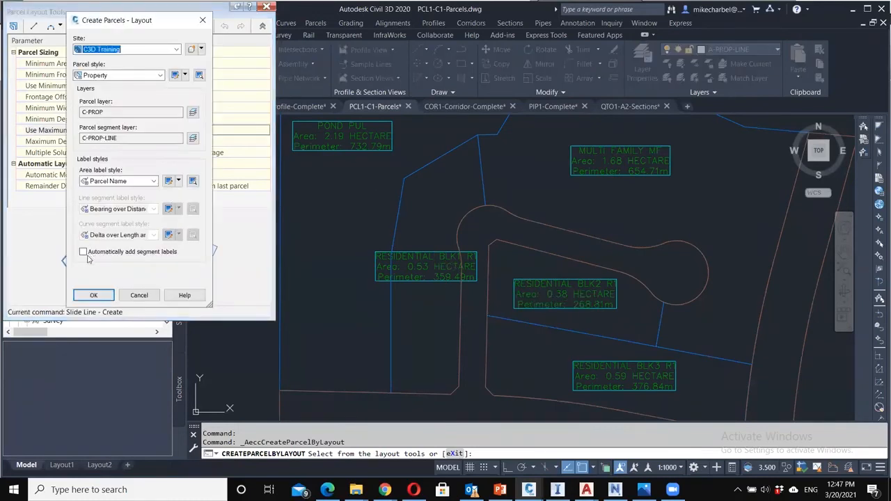
click(93, 296)
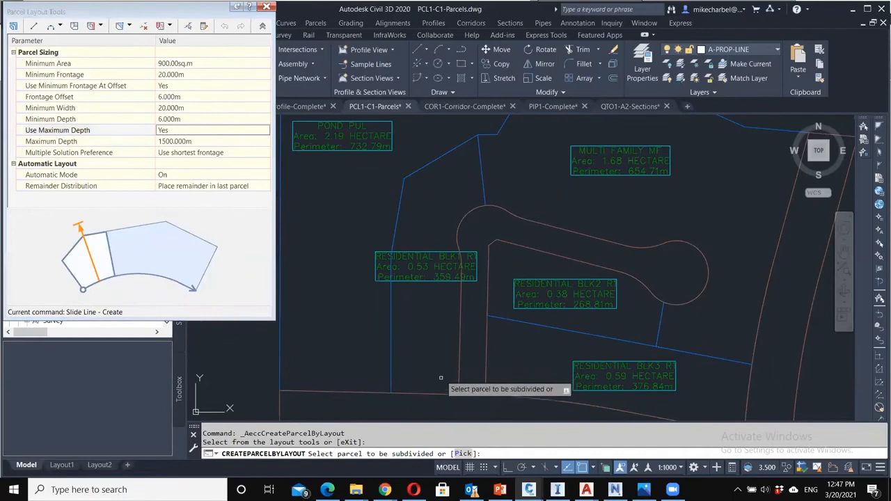
click(453, 354)
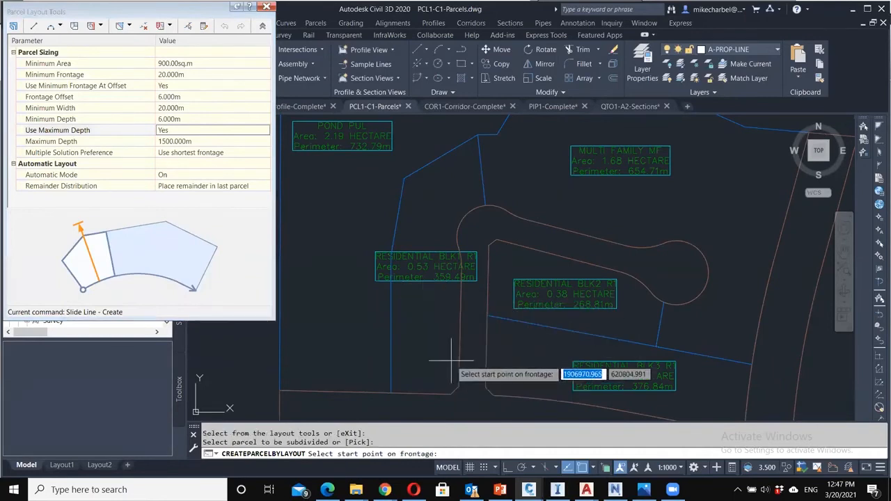
click(453, 392)
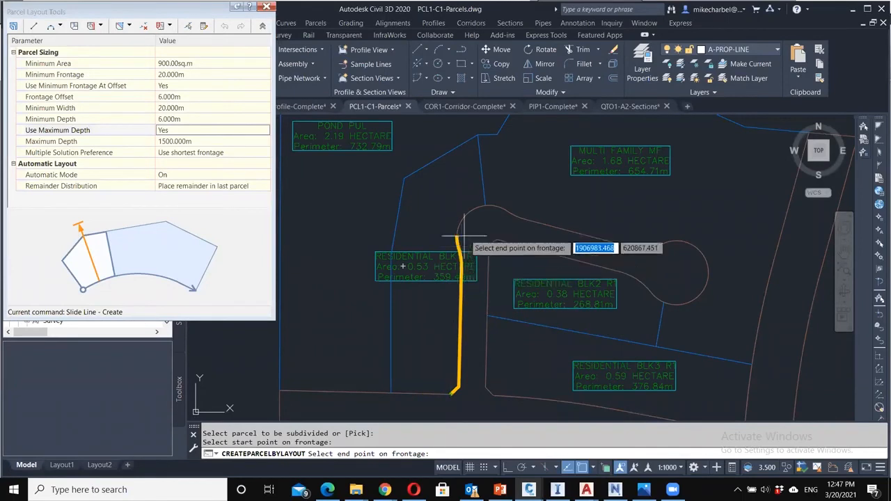
click(482, 206)
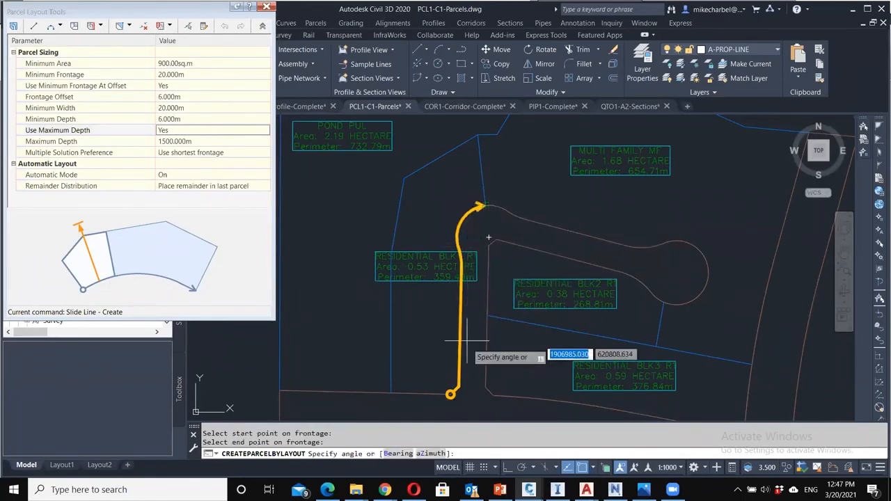
click(393, 342)
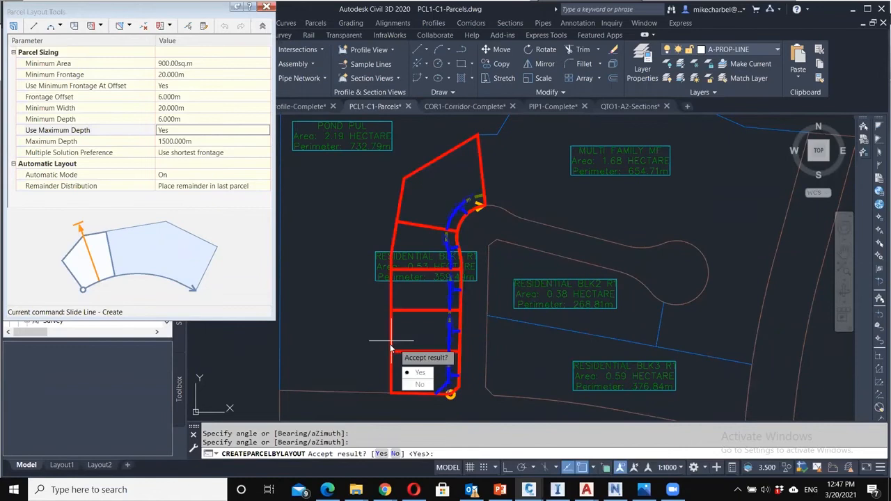
click(420, 373)
mouse_move(407, 250)
middle_down()
mouse_move(415, 281)
mouse_move(470, 261)
mouse_move(493, 225)
middle_up()
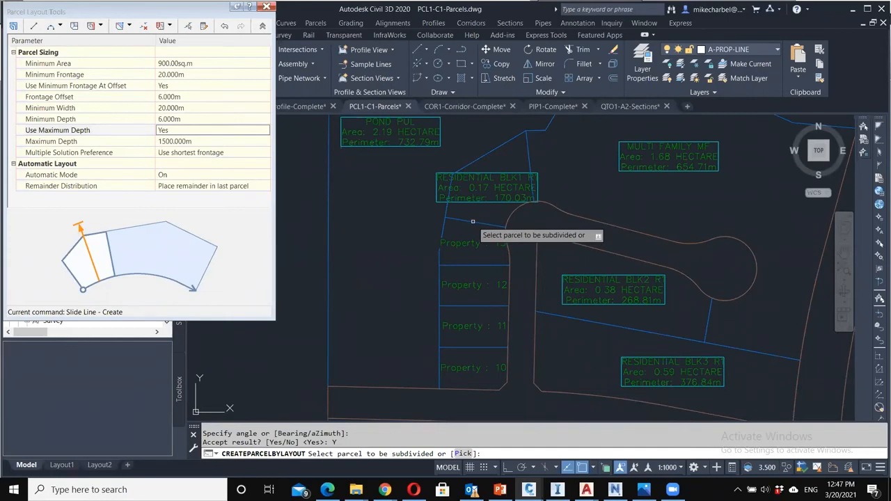
middle_drag(473, 221, 469, 226)
key(Escape)
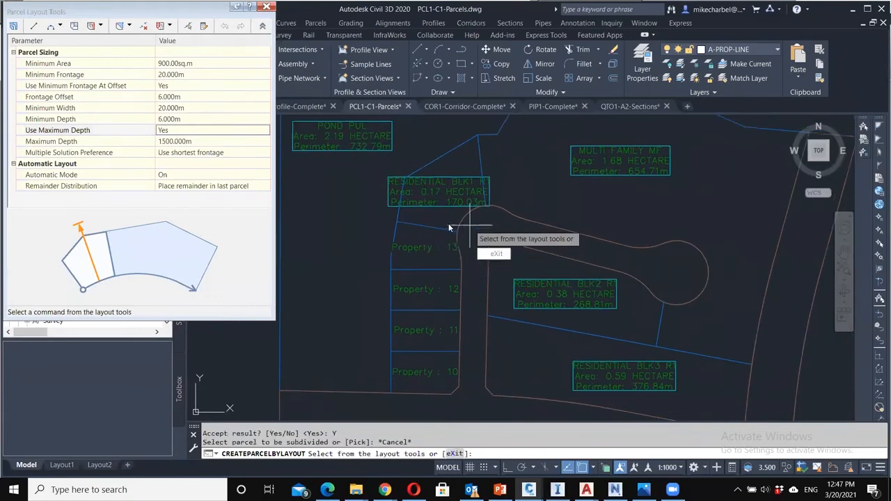
key(Escape)
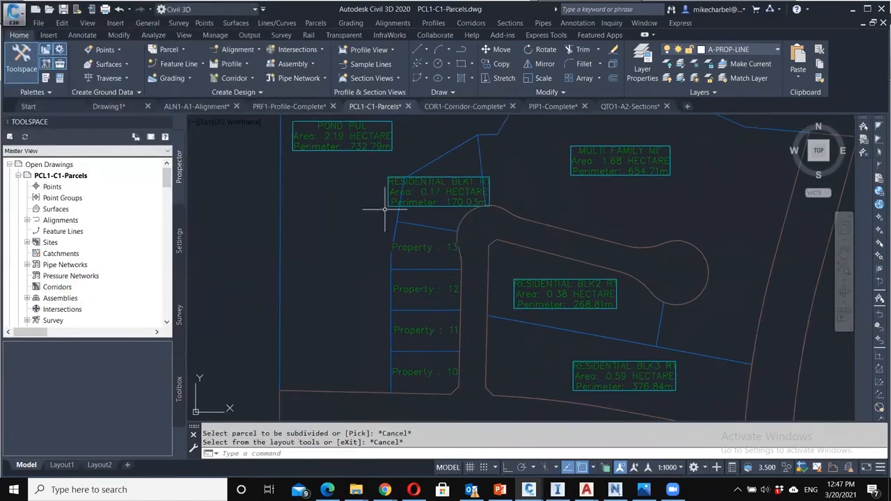
- Review the subdivided parcel plan, then switch to the COR1-Corridor-Complete drawing and examine the Jeffries Ranch Rd and Ascent Place corridors
middle_drag(423, 196, 418, 201)
scroll(411, 202, down, 3)
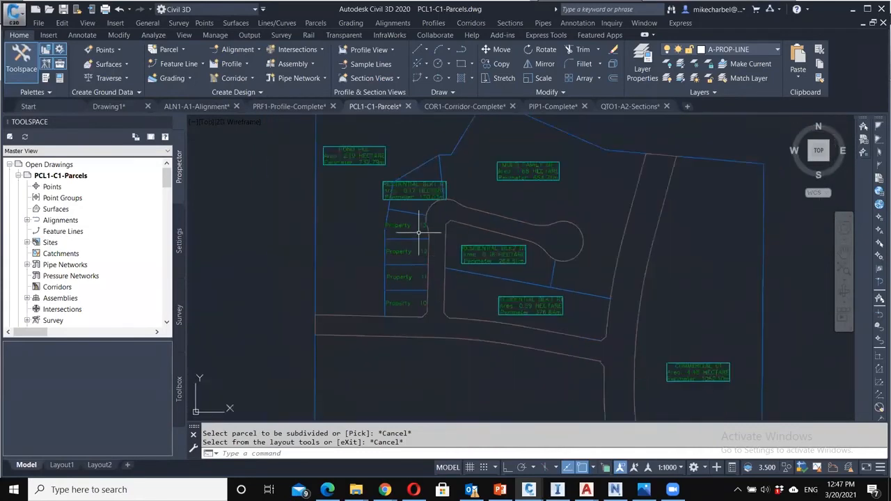
scroll(418, 234, down, 5)
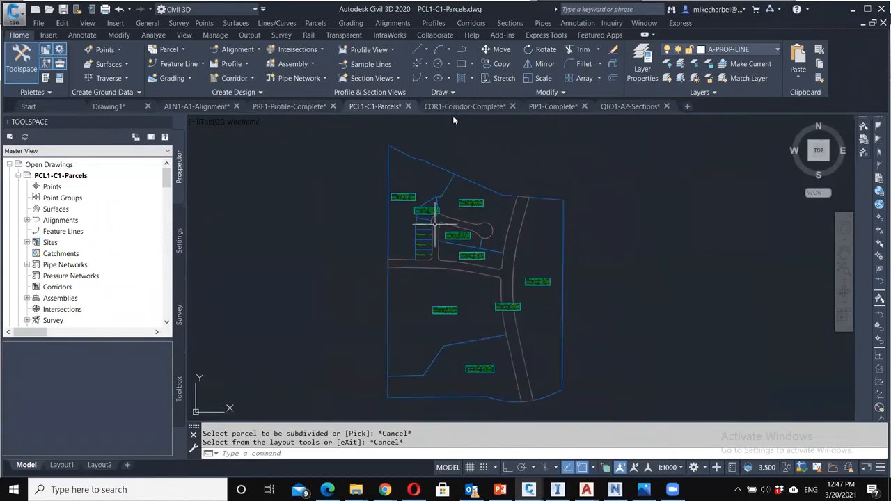
click(449, 106)
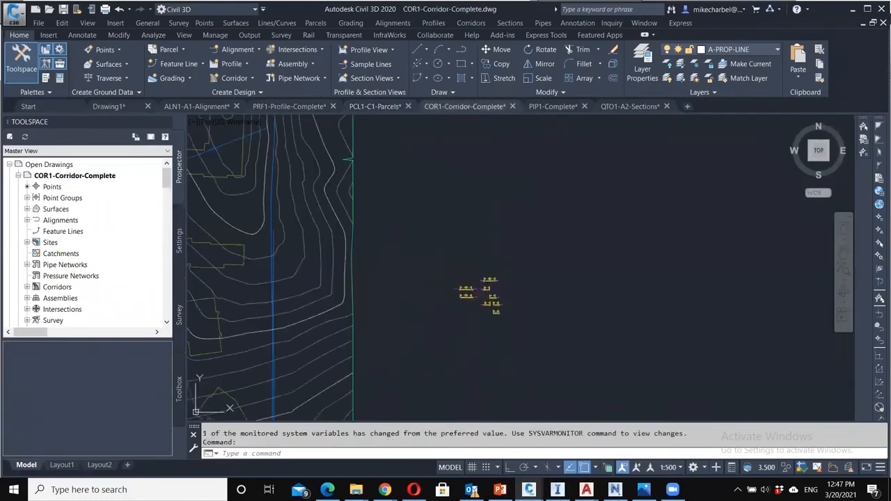
scroll(425, 268, down, 3)
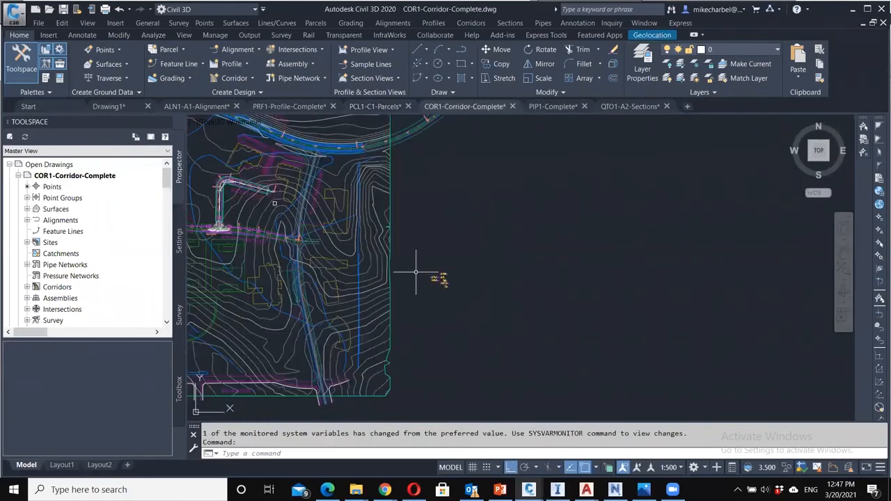
middle_drag(415, 271, 527, 275)
scroll(386, 206, up, 3)
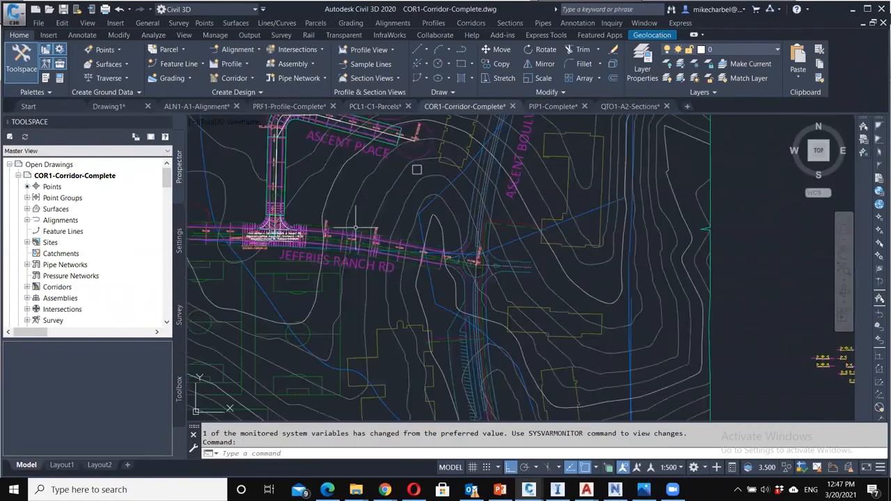
mouse_move(499, 250)
middle_down()
mouse_move(366, 225)
mouse_move(531, 284)
middle_up()
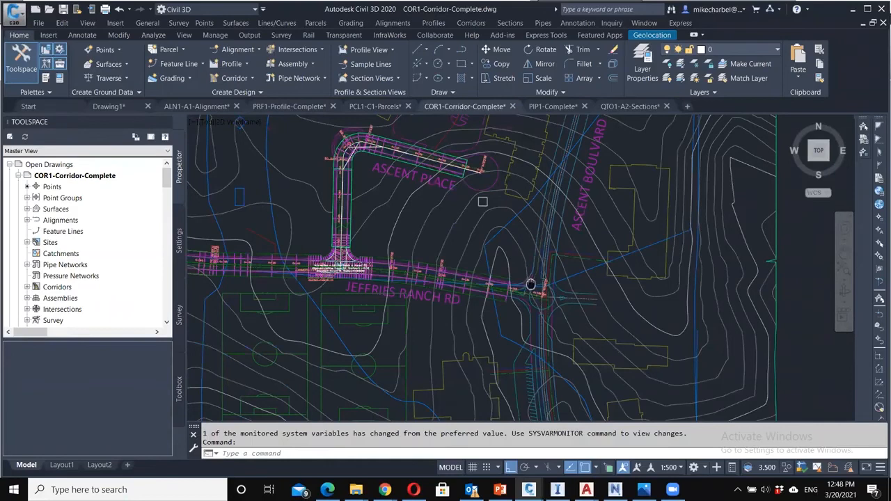
- Examine the road assemblies east of the site plan, including the pavement layers, curb and outer slope line of one assembly
middle_drag(530, 284, 717, 222)
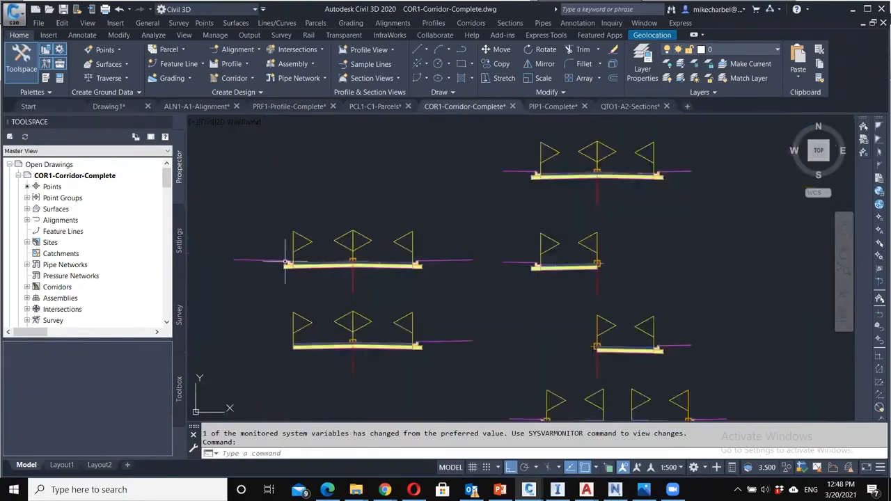
middle_drag(285, 261, 354, 243)
scroll(379, 259, down, 4)
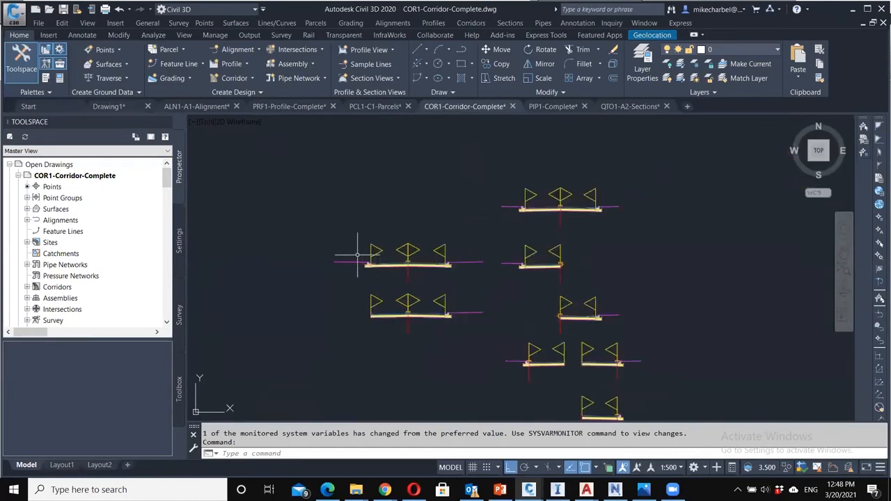
scroll(357, 255, up, 6)
scroll(527, 286, down, 1)
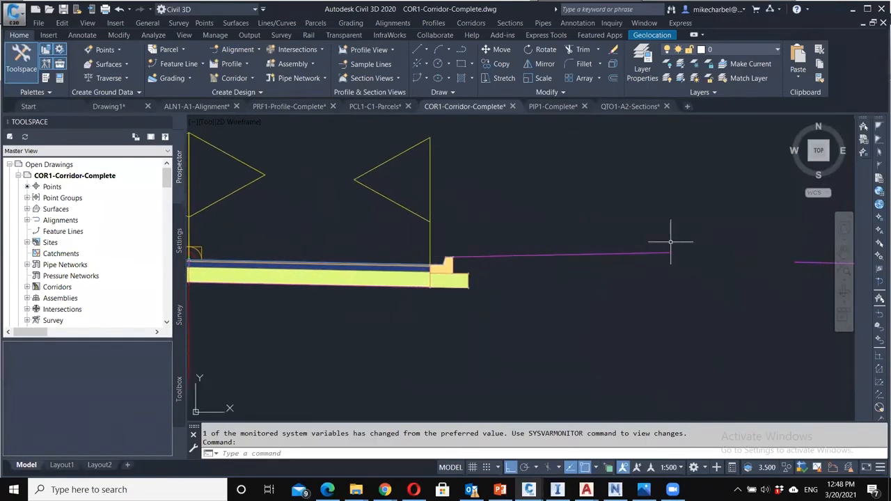
- Return from the road assemblies to the site plan and select the Jeffries Ranch Rd corridor near station 0+140
scroll(676, 243, down, 3)
scroll(670, 244, down, 4)
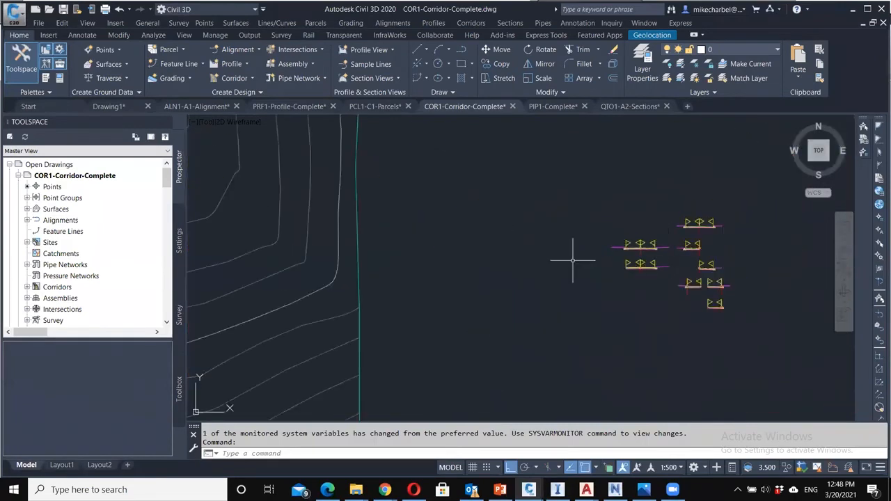
scroll(481, 260, down, 2)
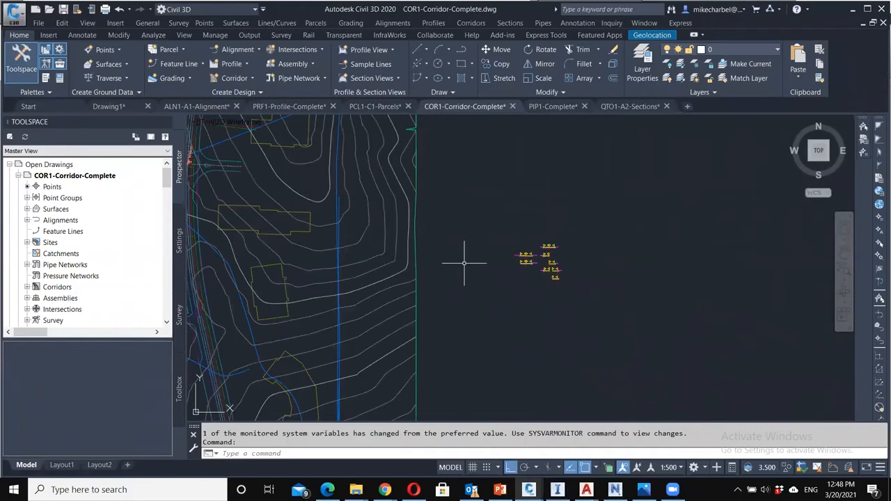
scroll(464, 263, down, 2)
middle_drag(464, 263, 581, 269)
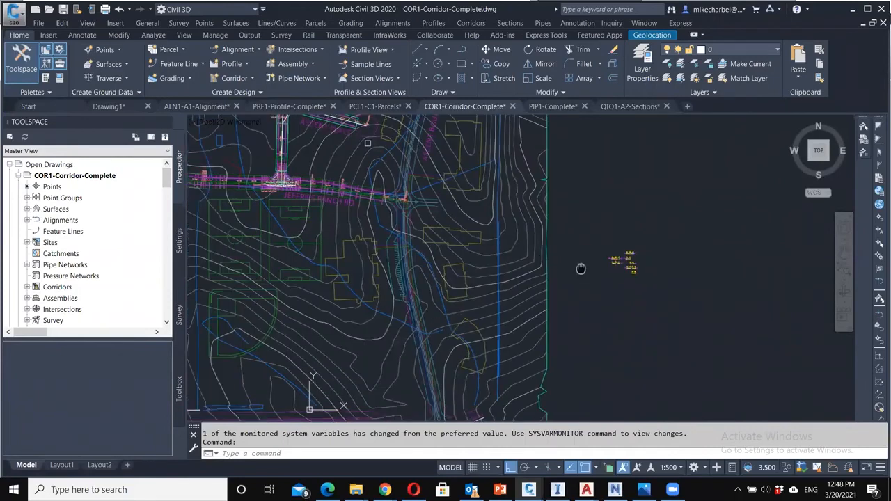
scroll(445, 195, up, 8)
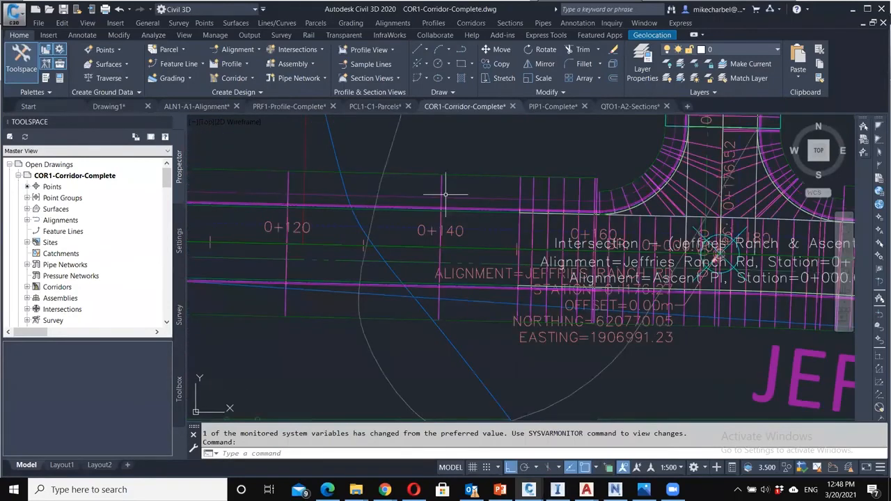
click(446, 202)
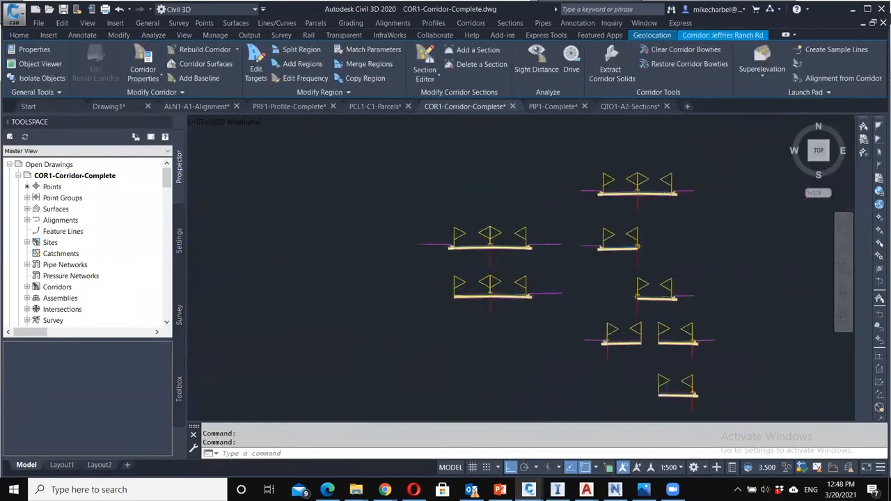
- Compare the selected corridor with the road assemblies, and add the corridor at the Jeffries Ranch and Ascent Pl intersection to the selection
scroll(426, 247, up, 2)
scroll(427, 247, down, 8)
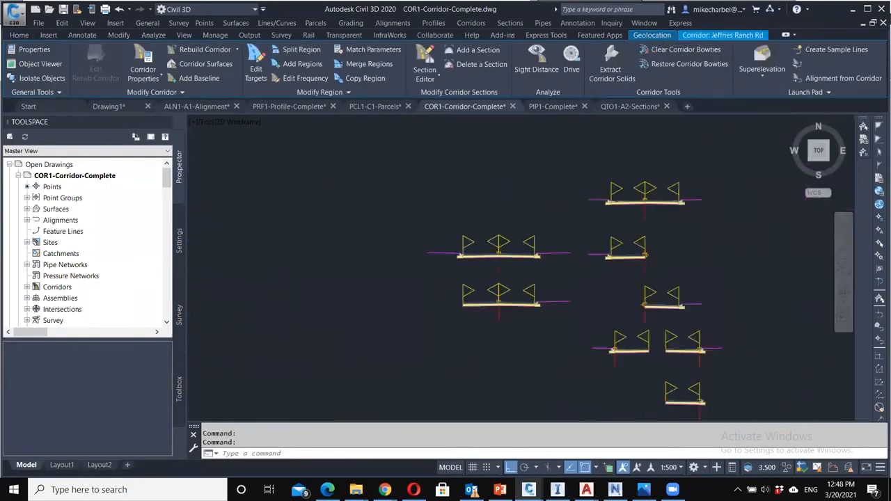
middle_drag(427, 248, 708, 303)
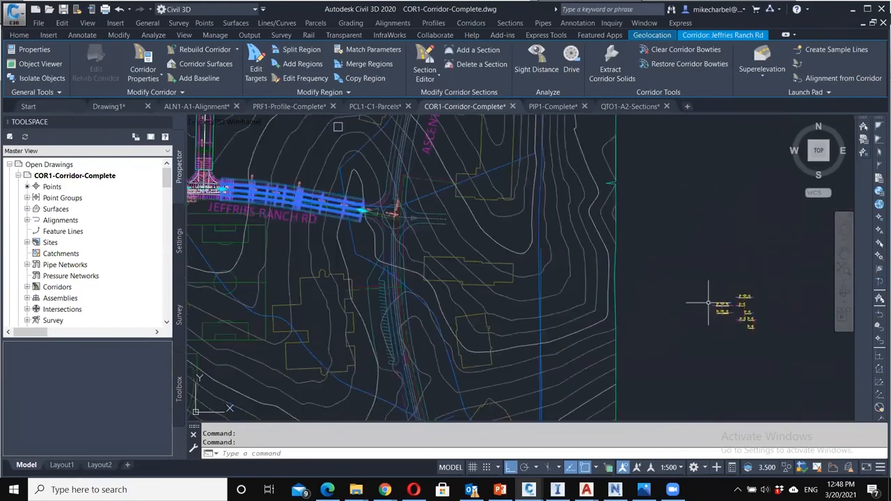
mouse_move(189, 200)
middle_down()
mouse_move(270, 258)
mouse_move(302, 261)
middle_up()
scroll(302, 261, up, 4)
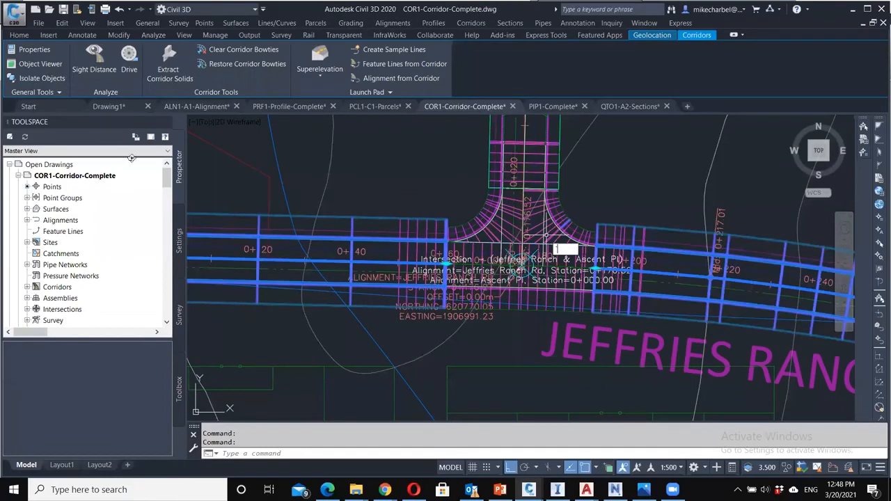
click(421, 248)
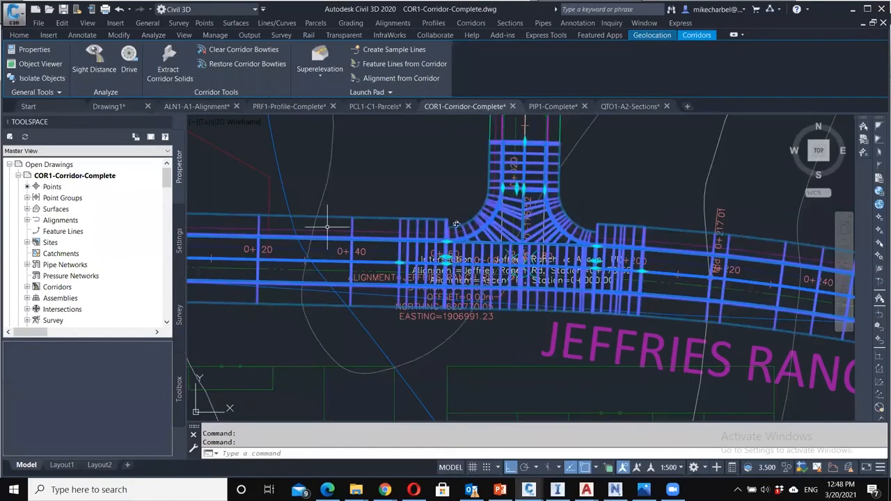
- Open the selected corridors in the Object Viewer, orbit to a 3D view and set the visual style to Shaded
drag(527, 249, 528, 234)
middle_drag(527, 234, 403, 291)
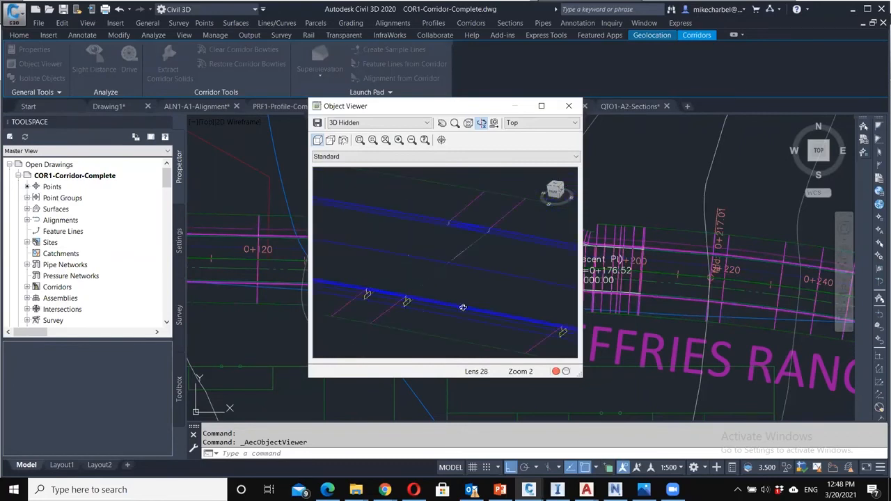
drag(452, 273, 383, 167)
click(403, 124)
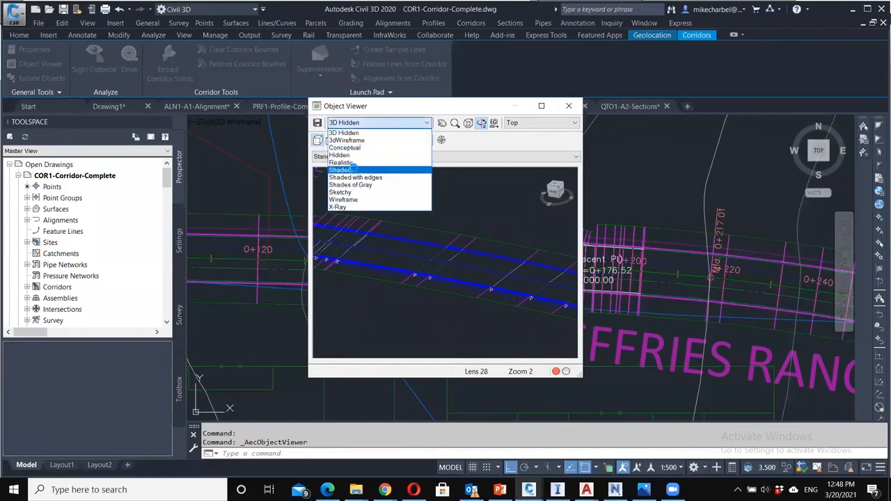
click(345, 169)
- Examine the shaded corridor model and the pavement layers and curbs at its end section, and close the viewer
mouse_move(449, 284)
mouse_down()
mouse_move(219, 247)
mouse_move(248, 269)
mouse_up()
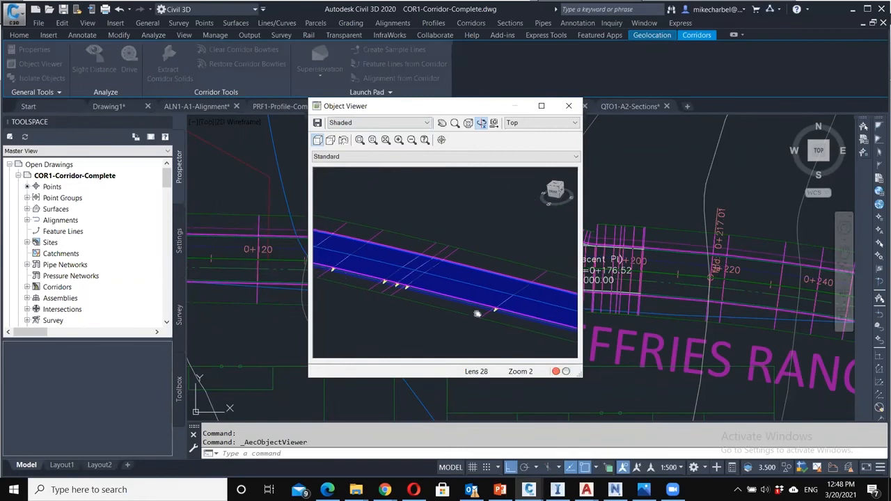
mouse_move(482, 310)
mouse_down()
mouse_move(433, 300)
mouse_move(431, 327)
mouse_move(425, 258)
mouse_move(435, 249)
mouse_move(443, 290)
mouse_up()
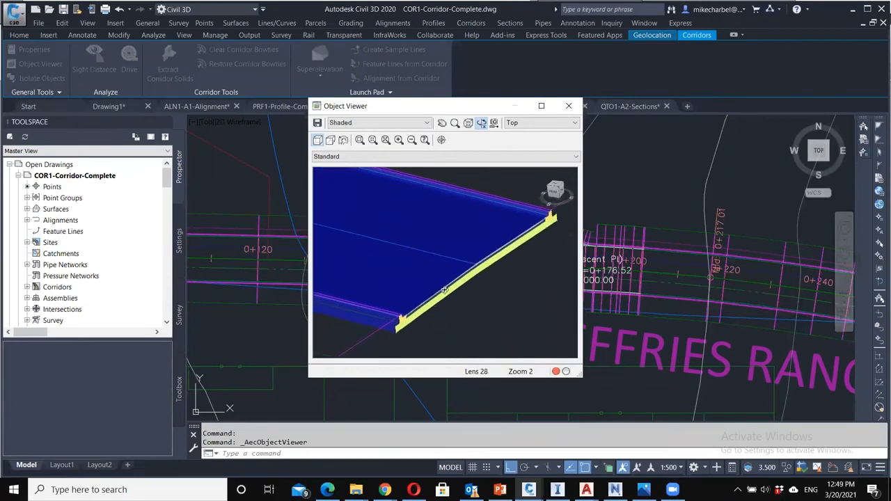
scroll(443, 289, down, 3)
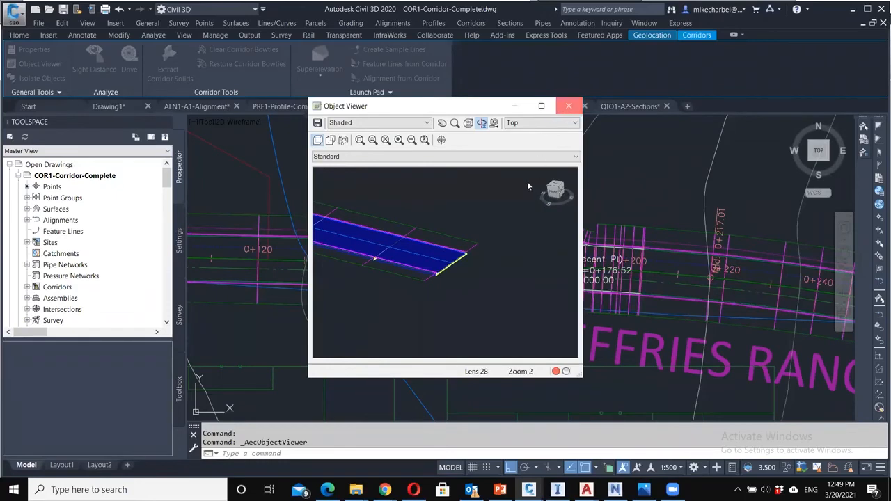
click(569, 106)
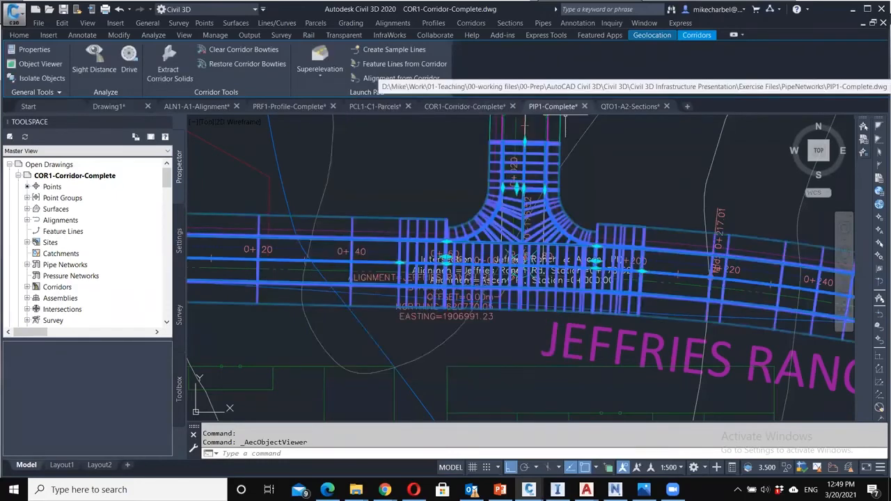
- Switch to the PIP1-Complete drawing and examine the pipe network along Jeffries Ranch Rd and Ascent Place
click(557, 106)
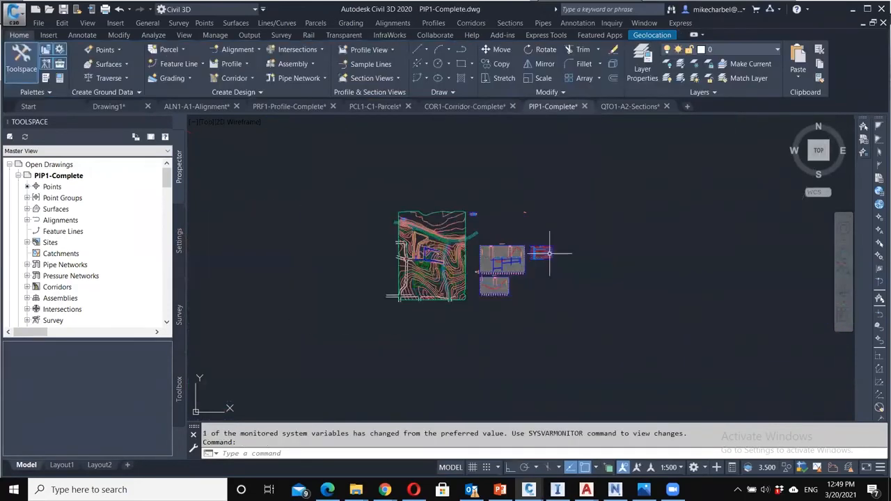
scroll(549, 254, up, 10)
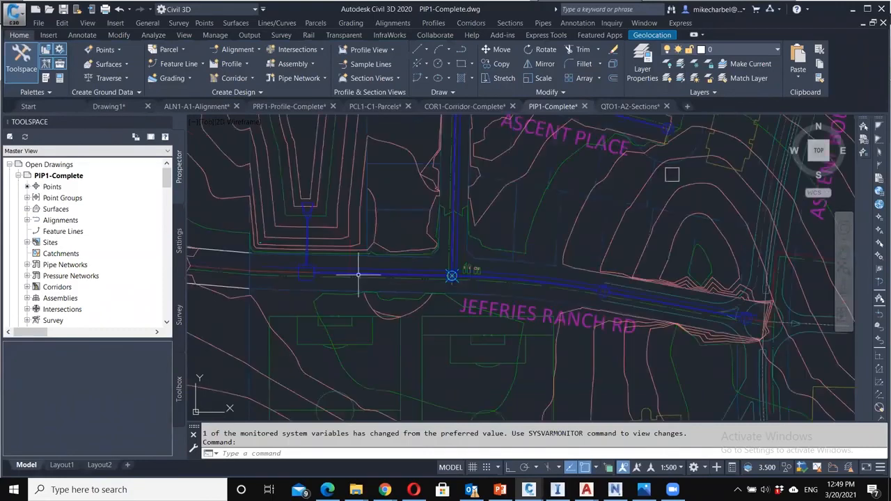
middle_drag(359, 275, 485, 328)
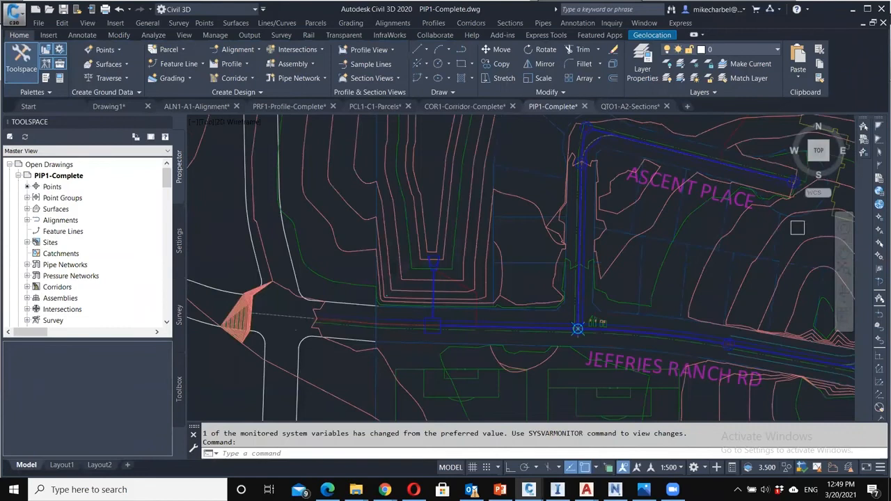
scroll(361, 284, down, 5)
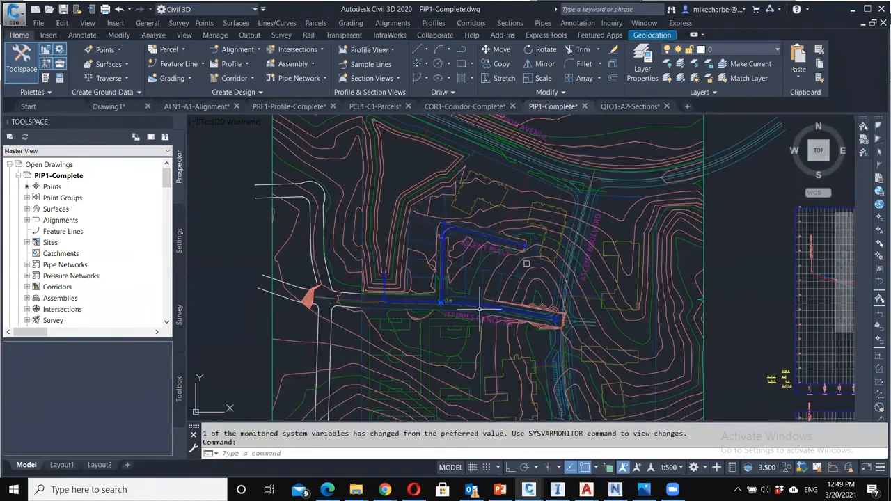
scroll(362, 290, up, 5)
middle_drag(518, 316, 524, 283)
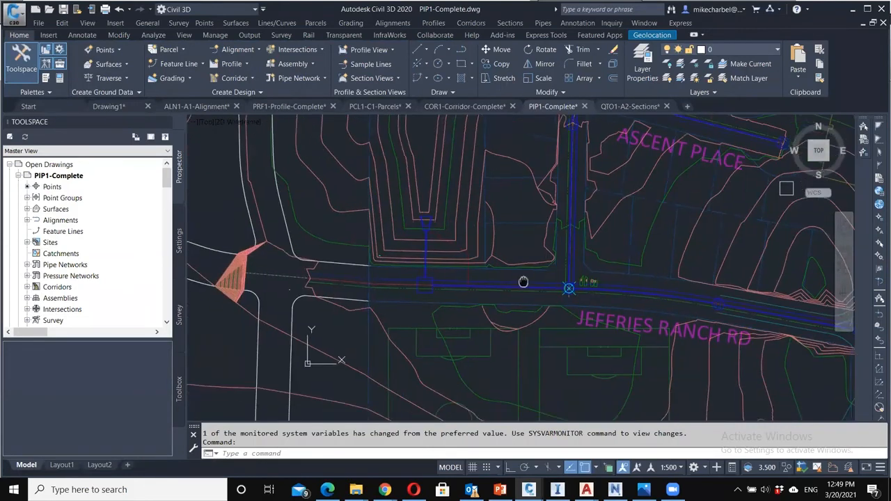
- Select the storm pipe along Jeffries Ranch Rd with its end structures, plus the branch pipe running north to the pond outlet
scroll(500, 299, up, 5)
click(478, 258)
middle_drag(325, 213, 348, 278)
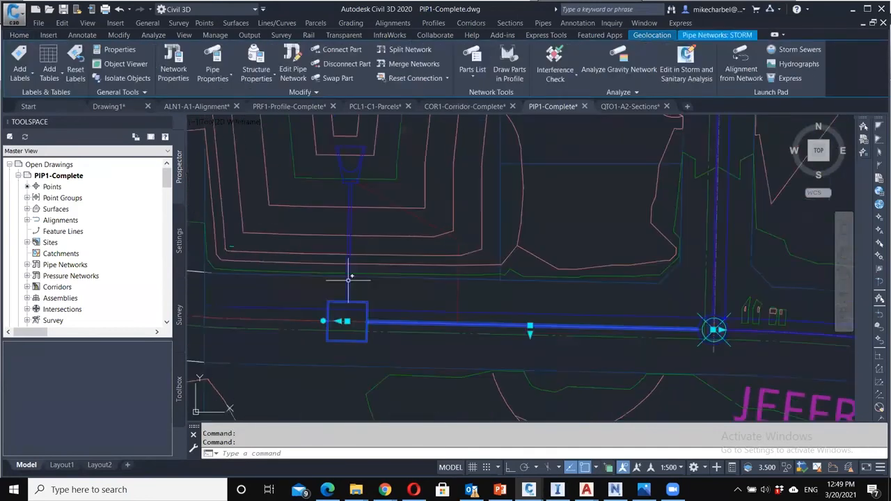
click(349, 279)
scroll(348, 279, up, 3)
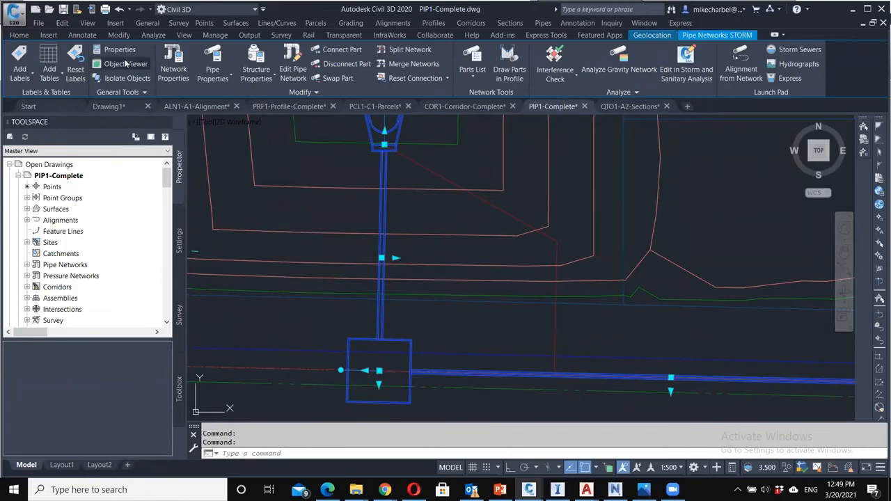
- Inspect the selected storm pipes and the junction structure in the Object Viewer, close it and clear the selection
drag(369, 278, 359, 198)
drag(356, 266, 351, 341)
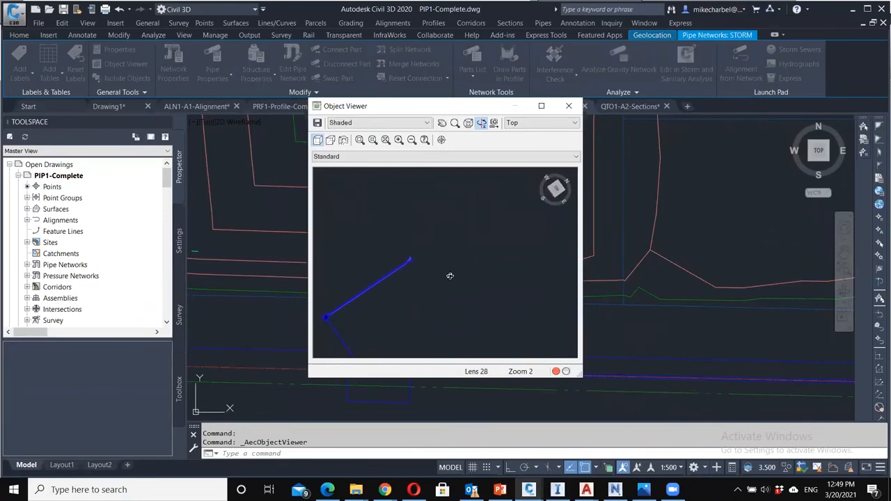
scroll(440, 272, up, 5)
middle_drag(426, 275, 440, 287)
scroll(439, 287, up, 2)
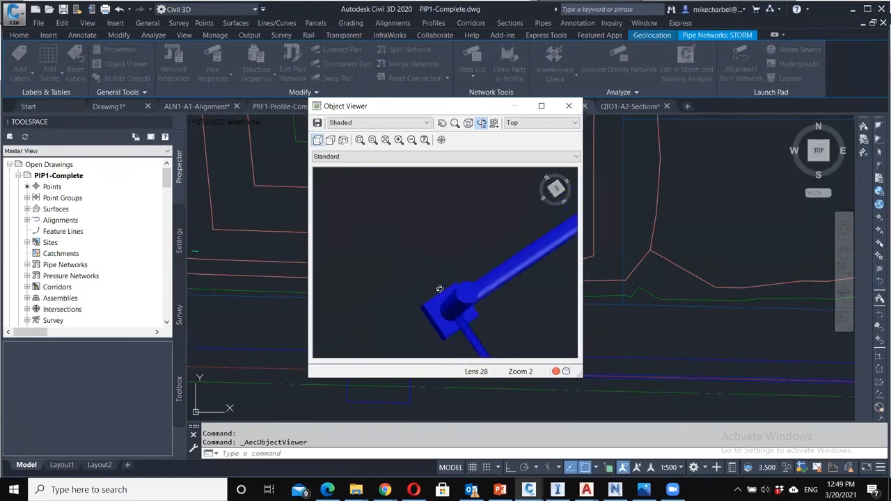
click(569, 106)
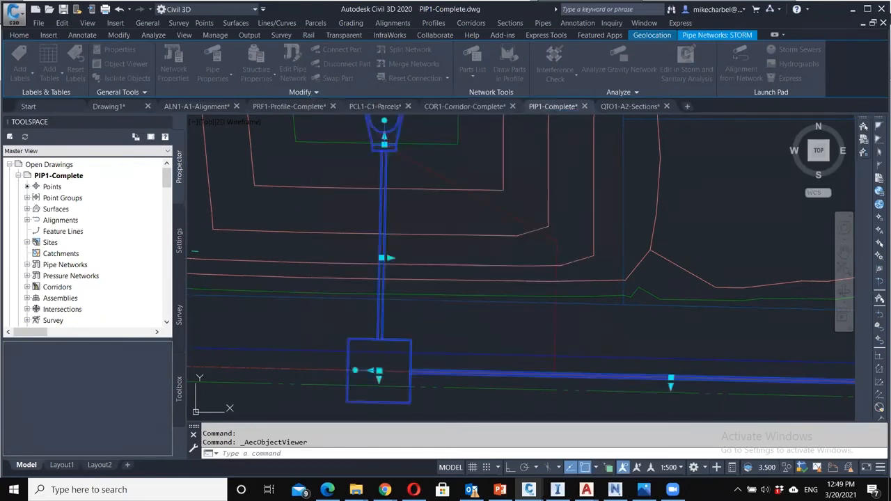
scroll(320, 279, down, 2)
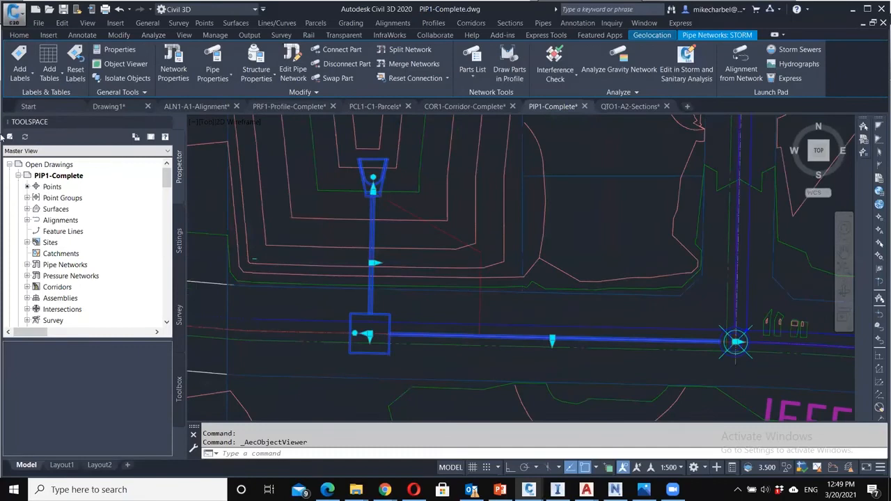
key(Escape)
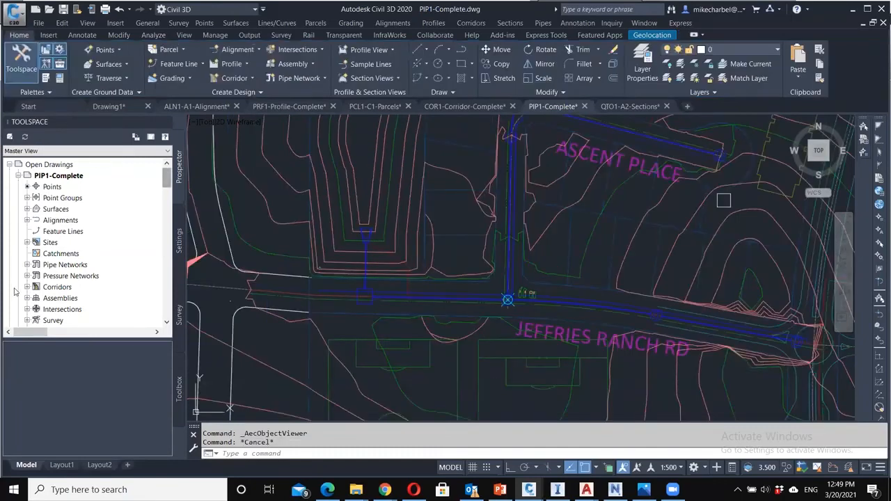
- Expand the centerline alignments in the Prospector tree and look through the profile and sample line items under Mission Ave
click(27, 220)
click(35, 231)
click(73, 244)
click(73, 256)
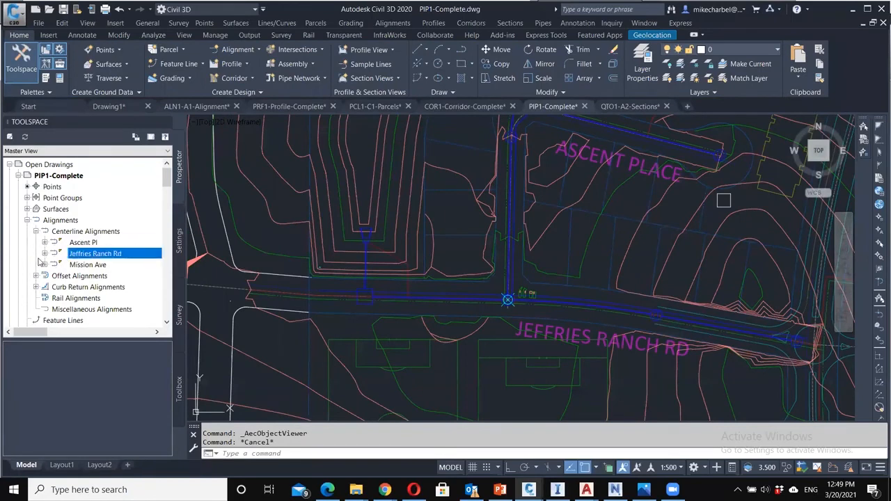
click(44, 265)
click(91, 279)
scroll(73, 324, down, 2)
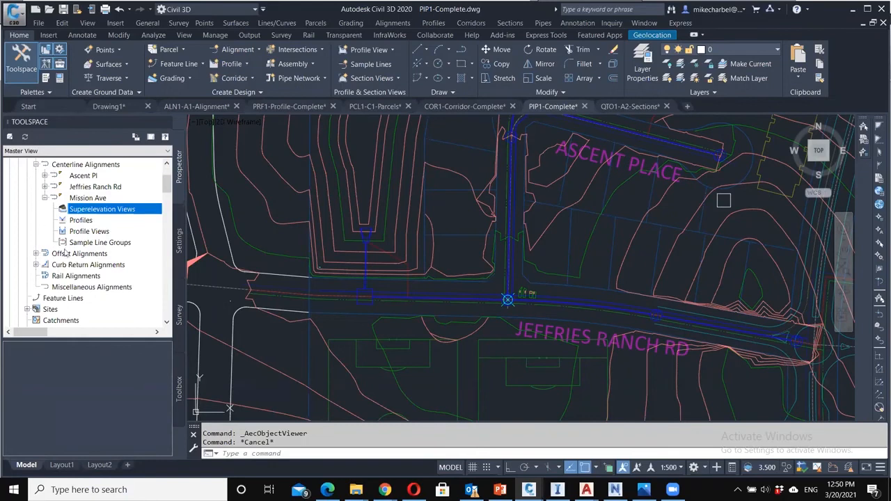
- Collapse the centerline alignments and the list of surfaces in the Prospector tree
click(36, 164)
scroll(32, 178, up, 4)
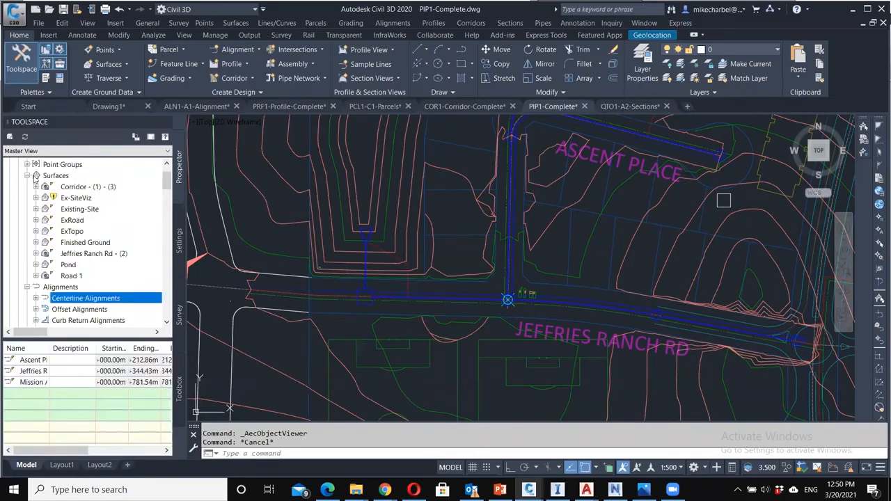
click(28, 175)
scroll(34, 194, up, 1)
scroll(32, 273, down, 1)
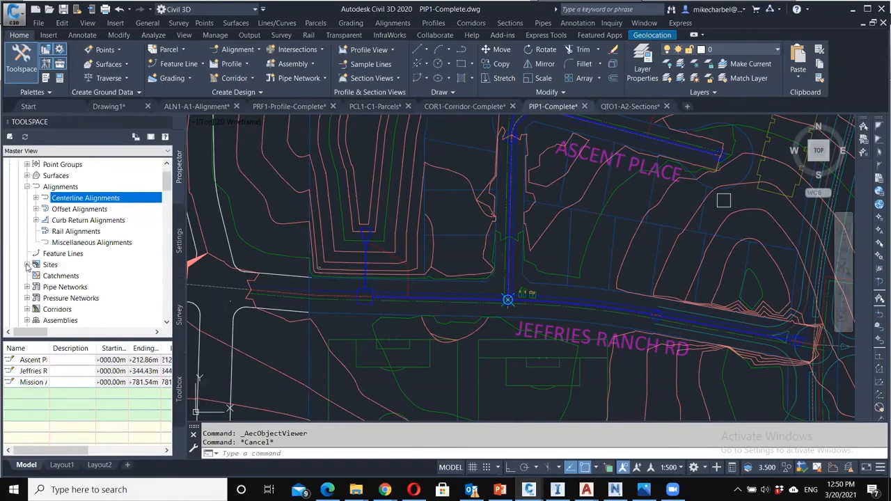
- Expand the Sites and Pipe Networks collections down to the pipes and structures of the STORM network
click(27, 265)
scroll(21, 258, down, 2)
click(27, 231)
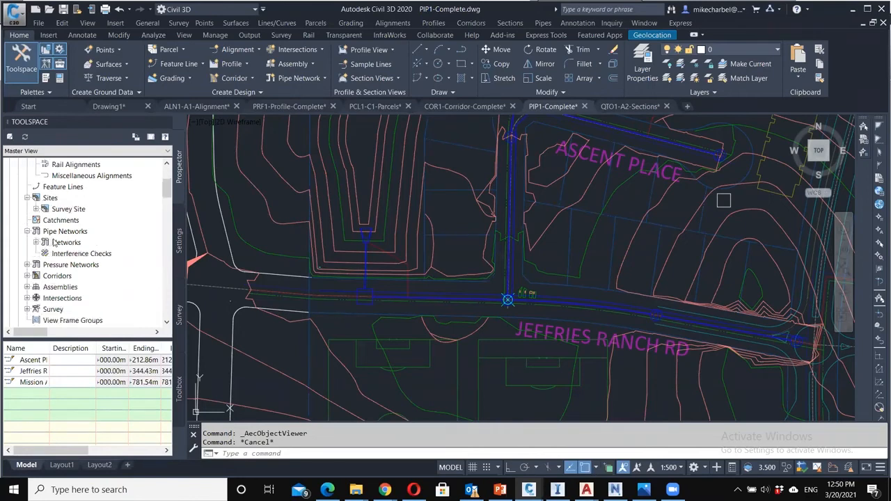
click(36, 243)
click(45, 254)
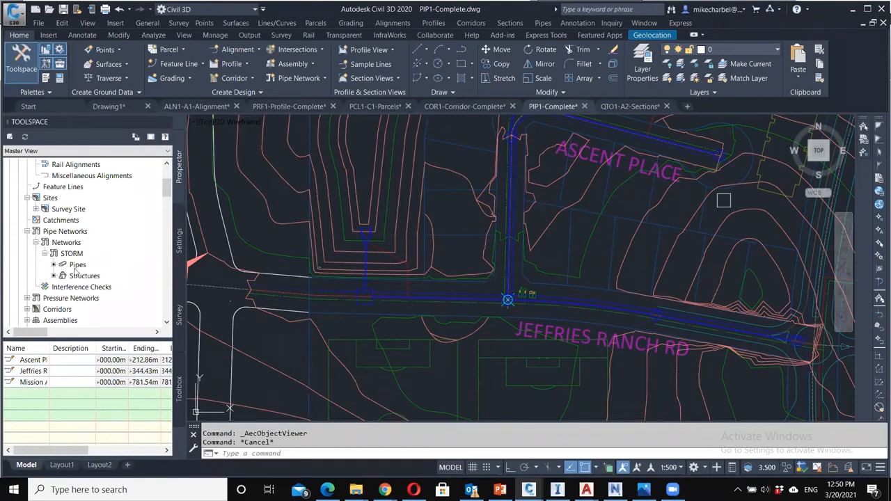
- Look over the rest of the PIP1-Complete object tree, then switch to the QTO1-A2-Sections drawing
scroll(84, 277, down, 1)
scroll(38, 276, down, 1)
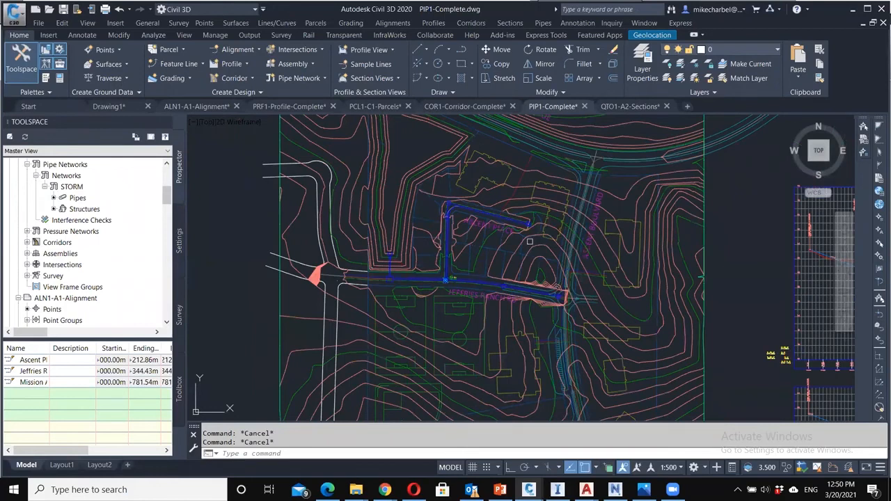
key(ctrl+Tab)
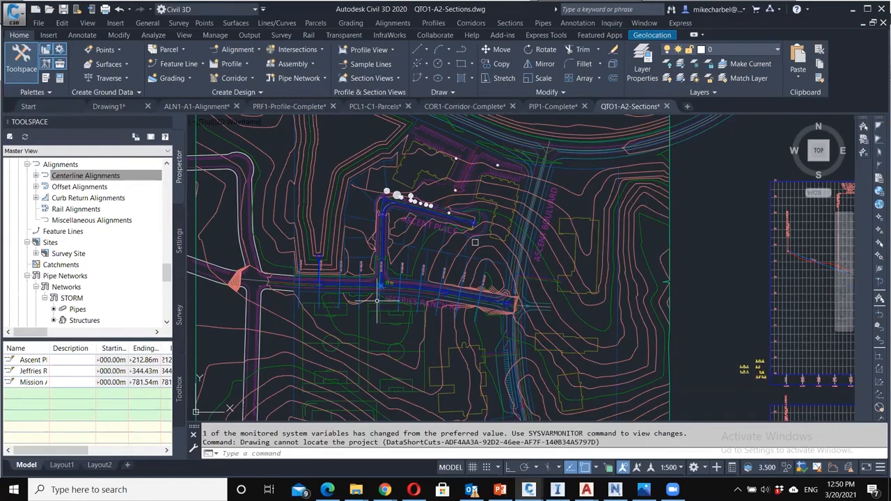
- Set up multiple section views for the Jeffries Ranch Rd alignment with sample line group SL Collection - 1 and the Road Section style
middle_drag(464, 306, 463, 309)
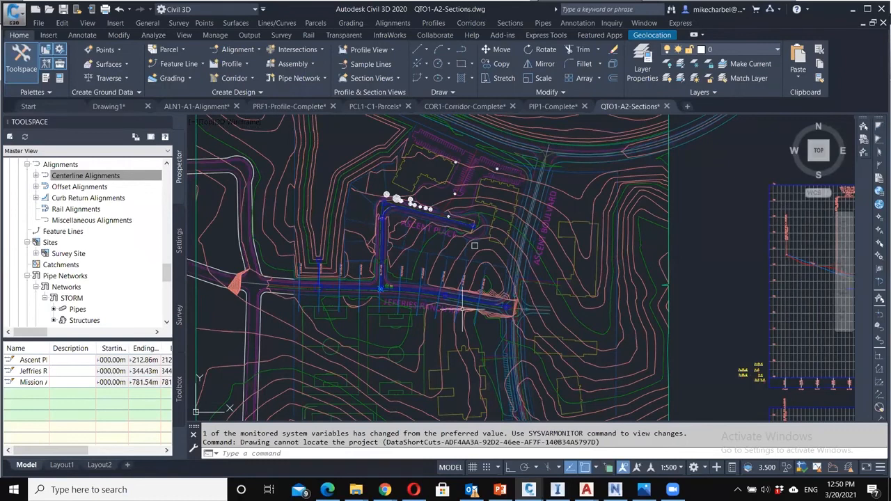
scroll(385, 282, up, 3)
scroll(344, 304, up, 2)
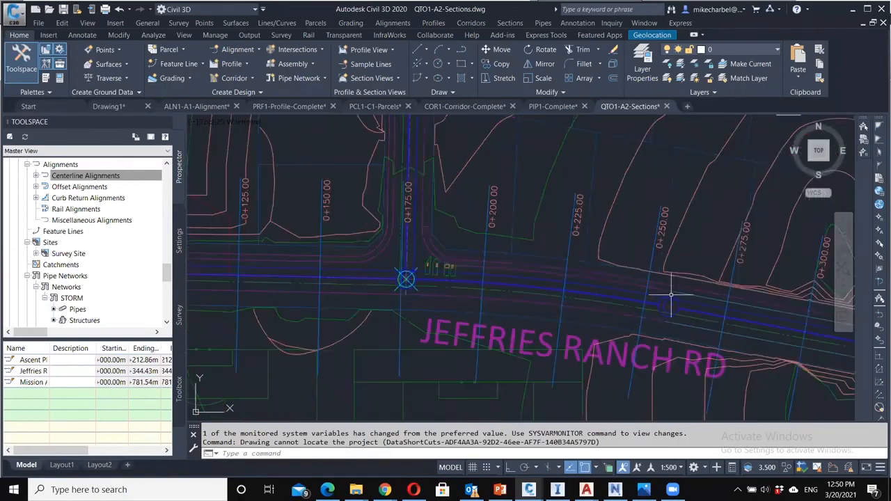
scroll(672, 295, down, 2)
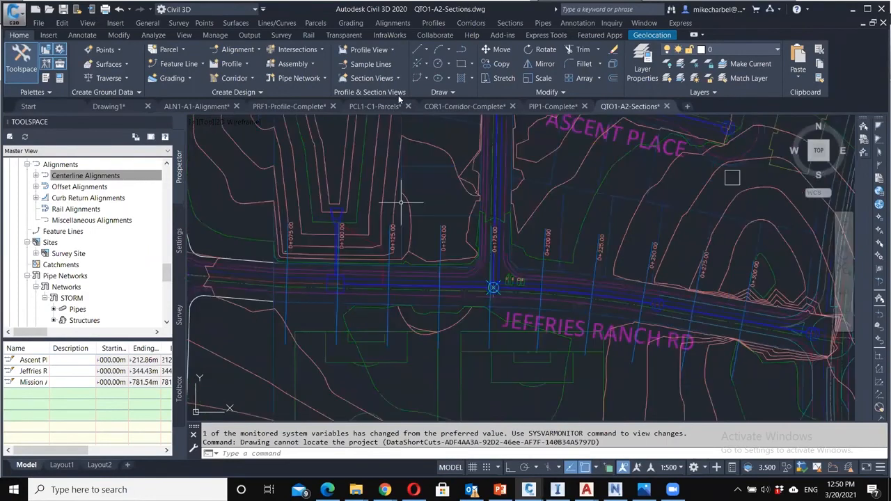
click(398, 116)
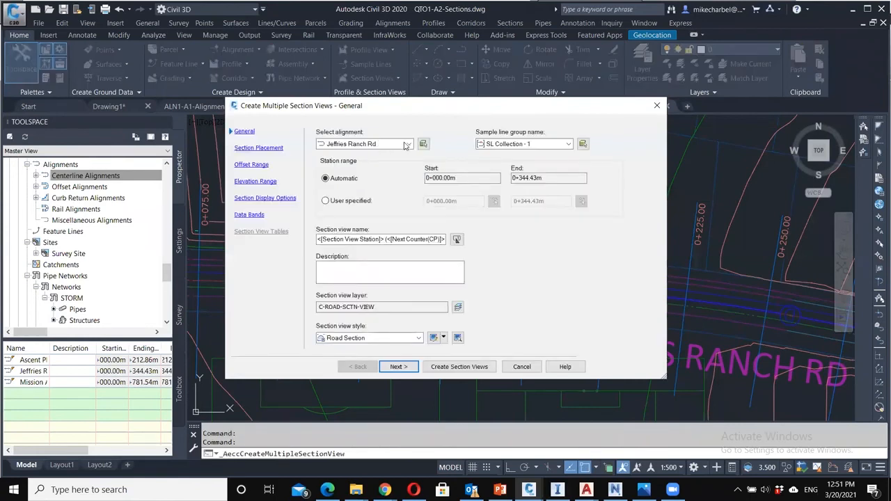
click(405, 144)
click(362, 164)
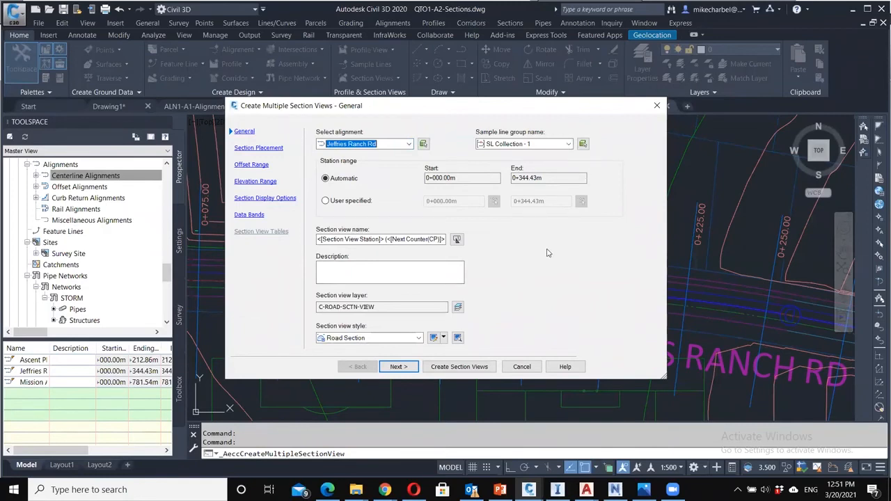
click(447, 366)
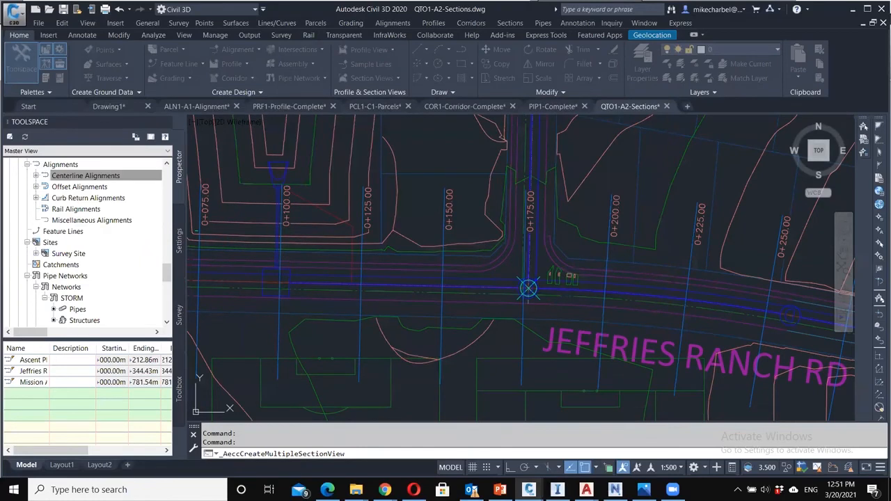
- Place the Jeffries Ranch Rd section view sheets in the empty area beyond the profile views and look them over
scroll(446, 342, down, 10)
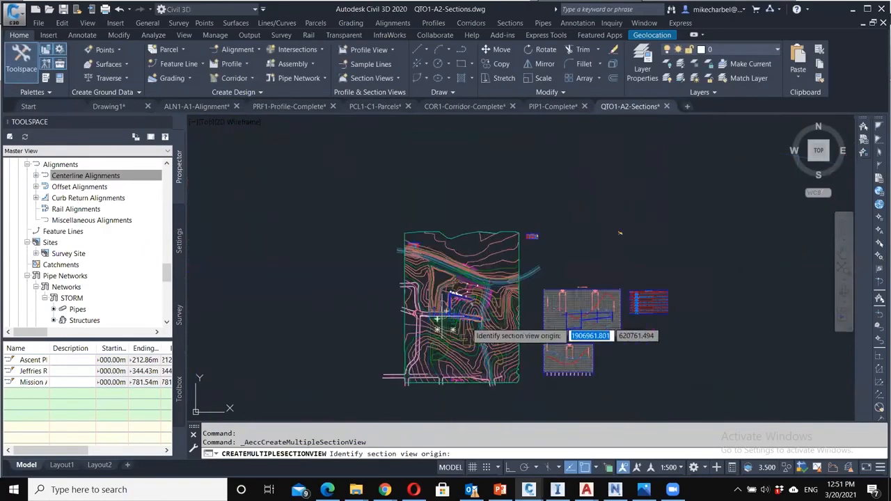
scroll(525, 306, up, 4)
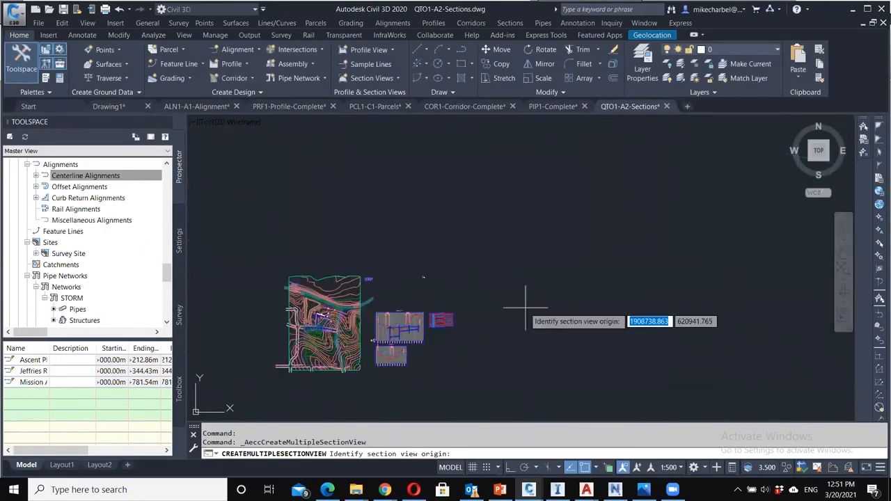
click(481, 297)
scroll(487, 296, up, 6)
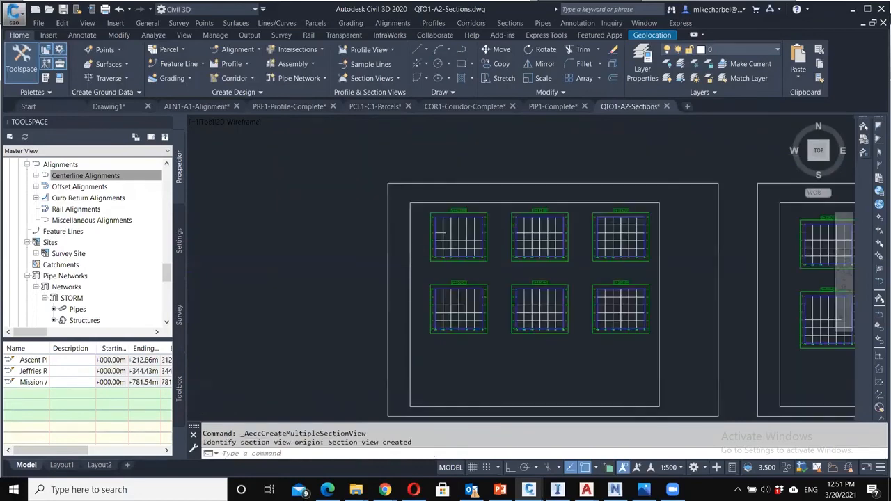
scroll(418, 278, down, 5)
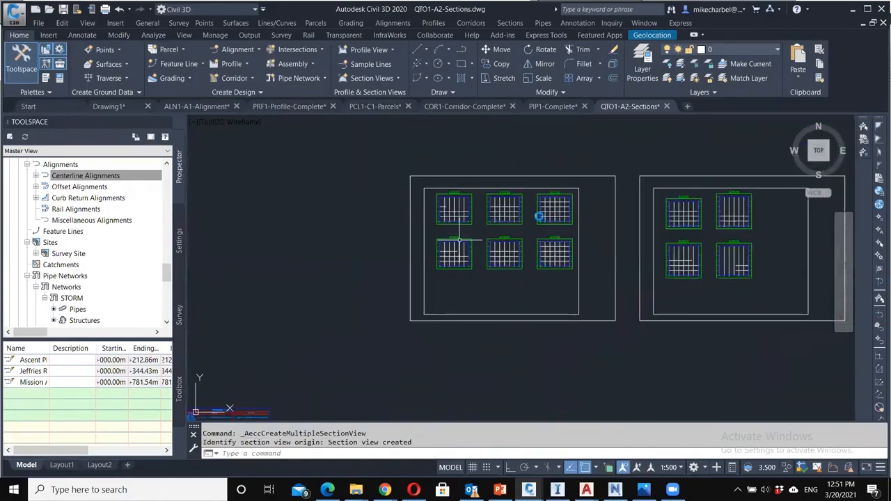
middle_drag(415, 282, 464, 268)
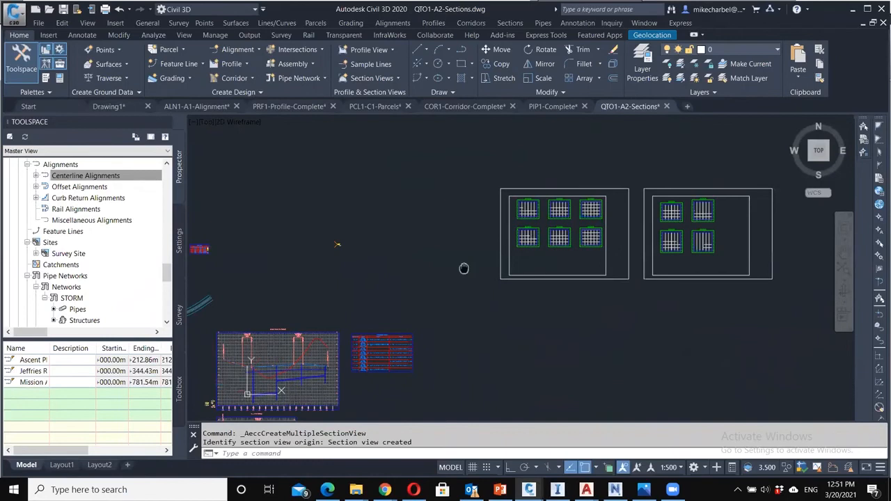
middle_drag(209, 396, 341, 300)
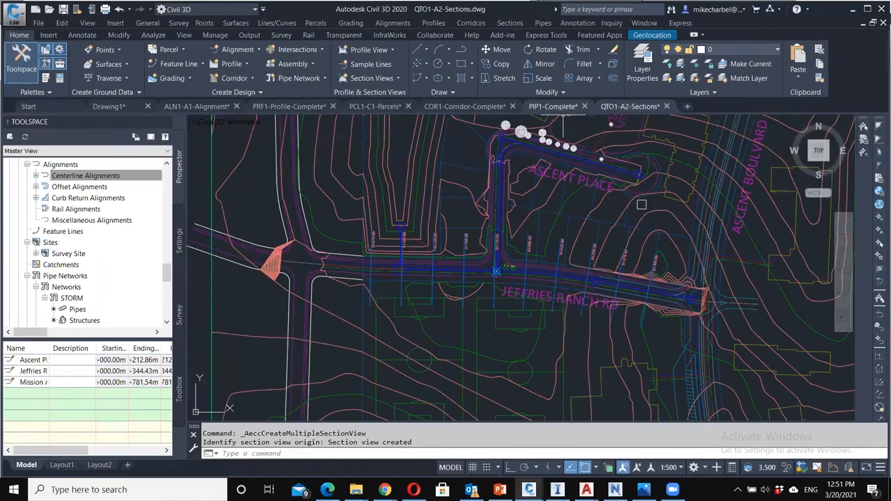
- In the PIP1-Complete drawing, add a dynamic pipe table for the STORM network beside the structure table and review its rows
middle_drag(641, 204, 577, 218)
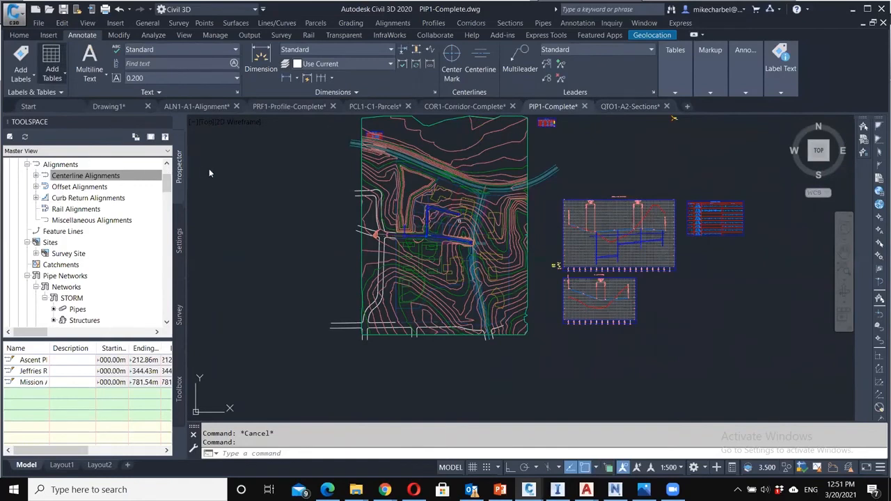
click(52, 73)
mouse_move(105, 165)
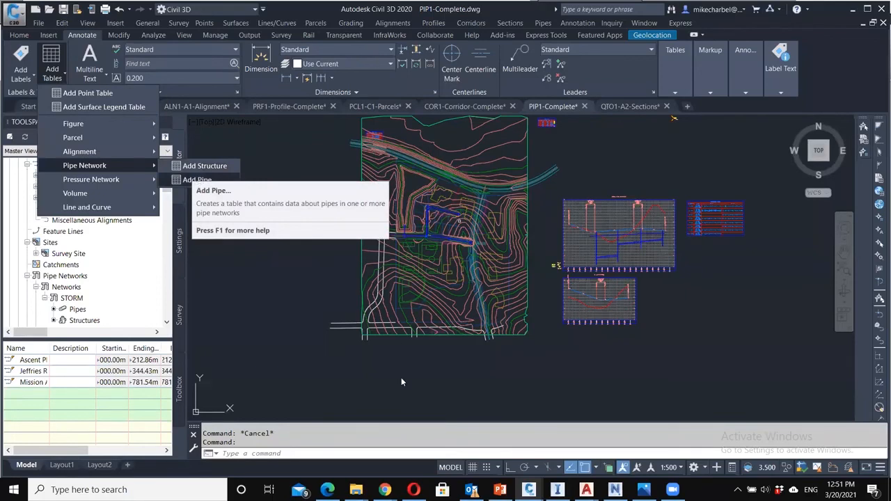
key(Return)
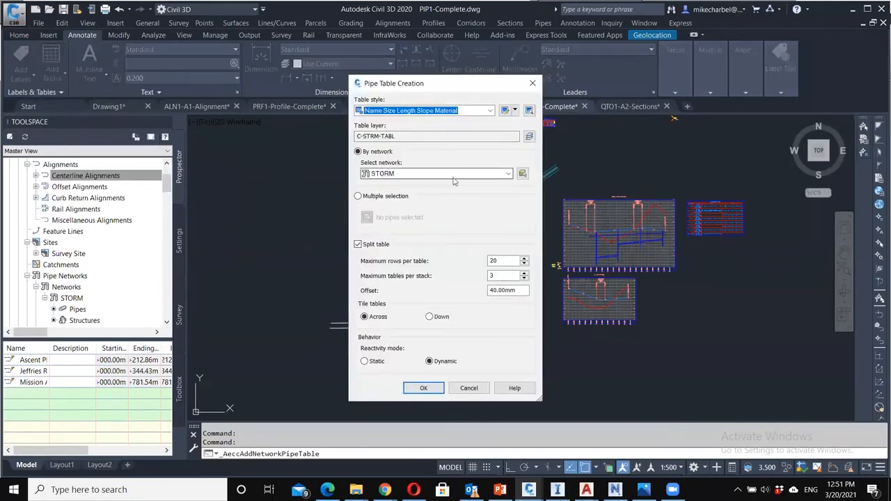
click(423, 388)
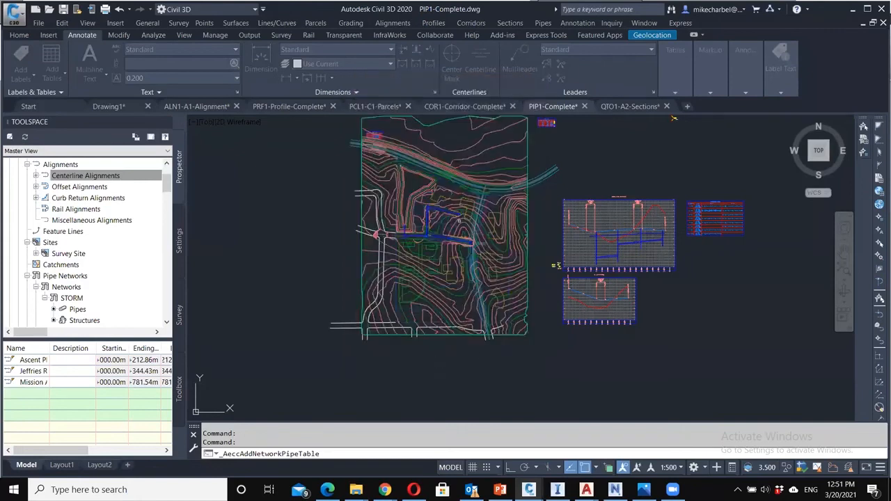
middle_drag(679, 305, 619, 294)
scroll(665, 209, up, 10)
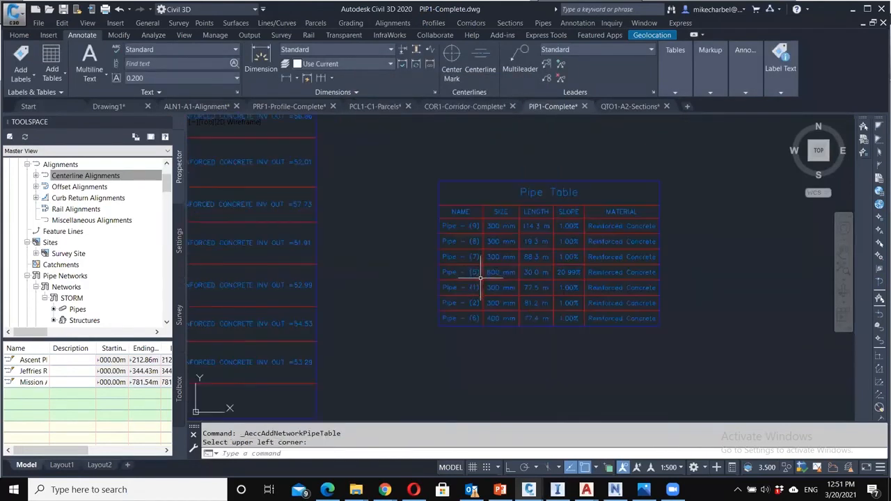
mouse_move(442, 292)
middle_down()
mouse_move(376, 327)
mouse_move(352, 308)
mouse_move(314, 308)
middle_up()
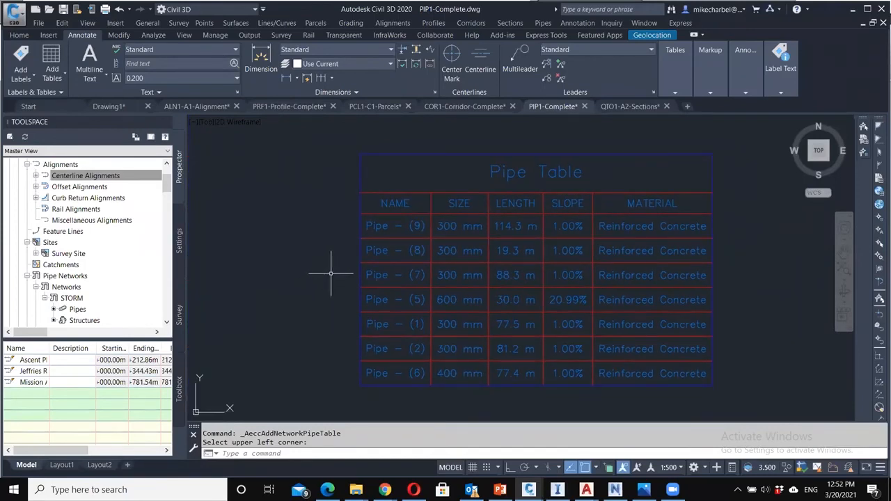
scroll(331, 274, down, 4)
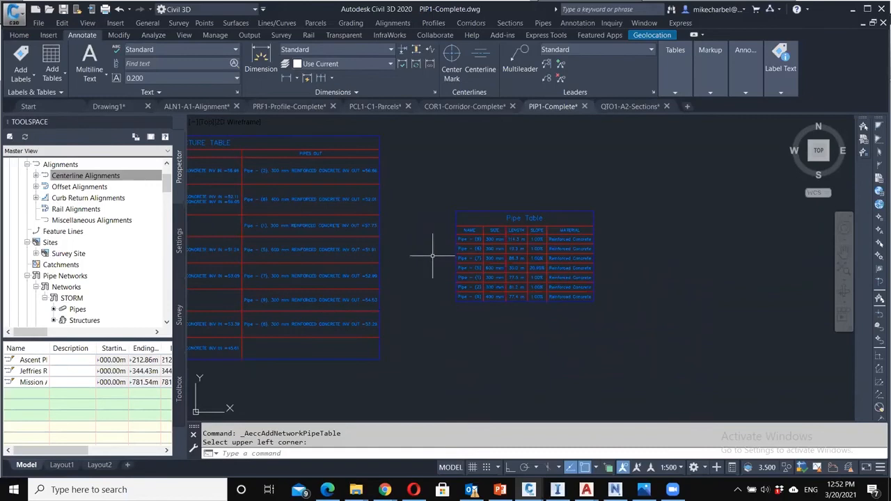
middle_drag(426, 247, 470, 252)
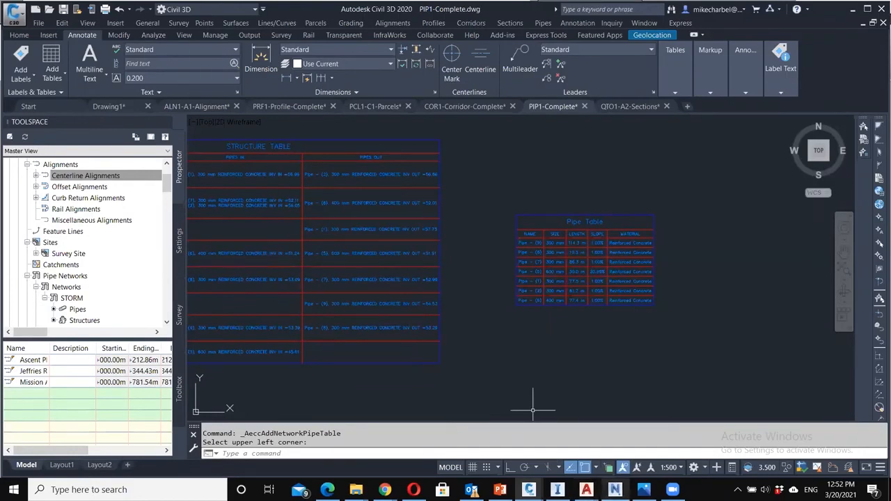
- Switch to the site-wide federated model in Navisworks and look along the utility pipes and ducts between the structural beams
mouse_move(616, 490)
click(612, 460)
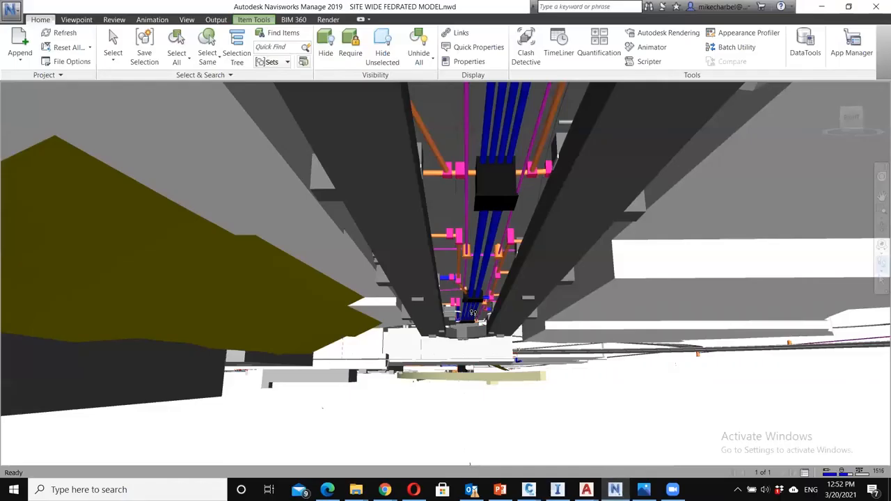
middle_drag(472, 312, 485, 332)
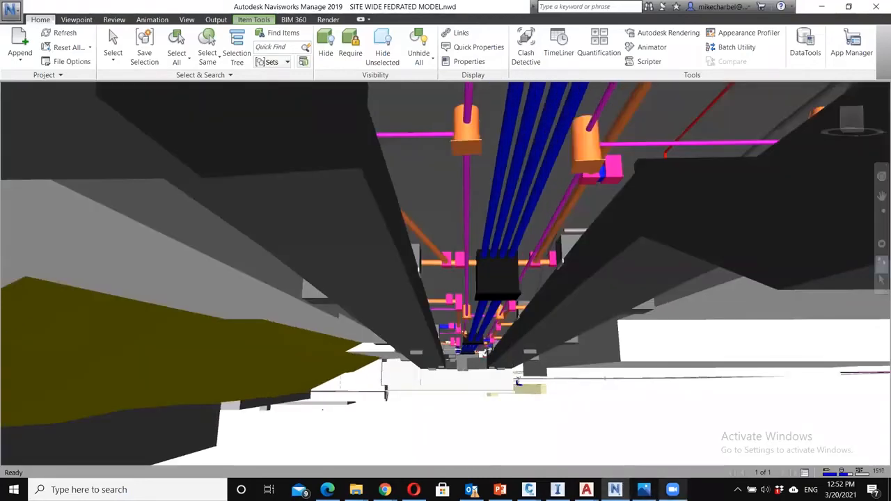
- Switch to the Casablanca model in InfraWorks and draw a four-lane divided road about 42 m long across the vacant lot
click(559, 490)
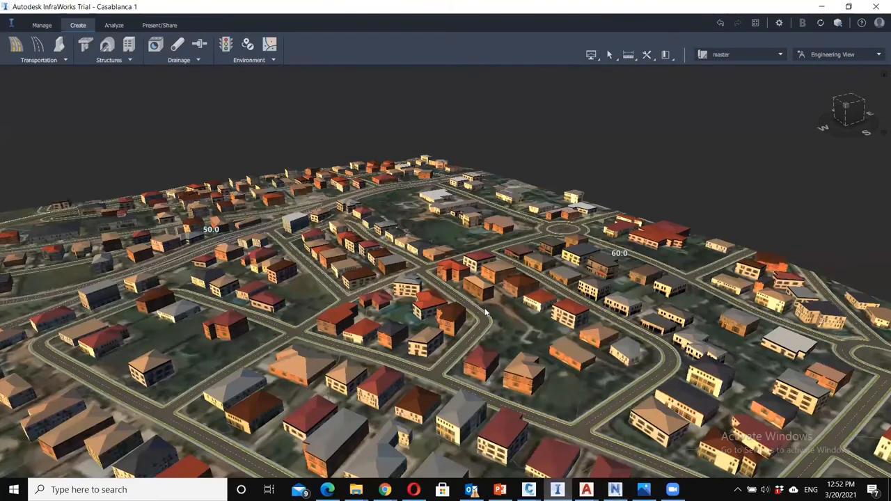
middle_drag(498, 385, 502, 334)
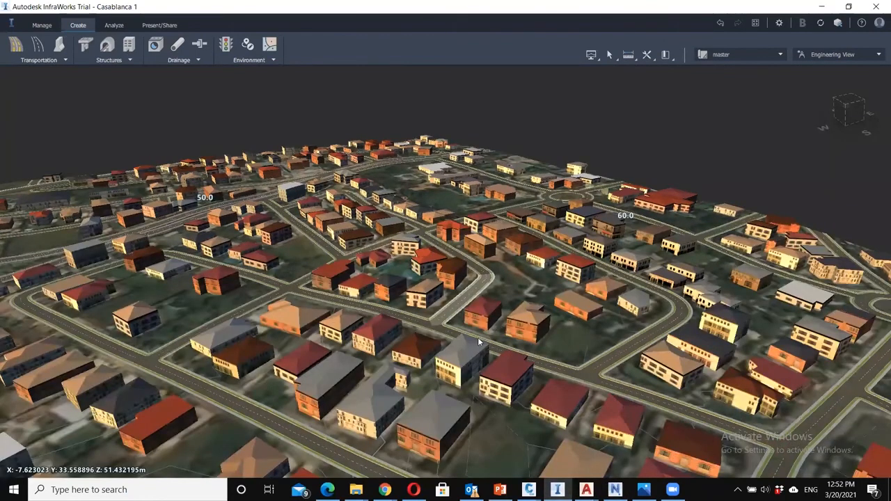
scroll(456, 322, up, 3)
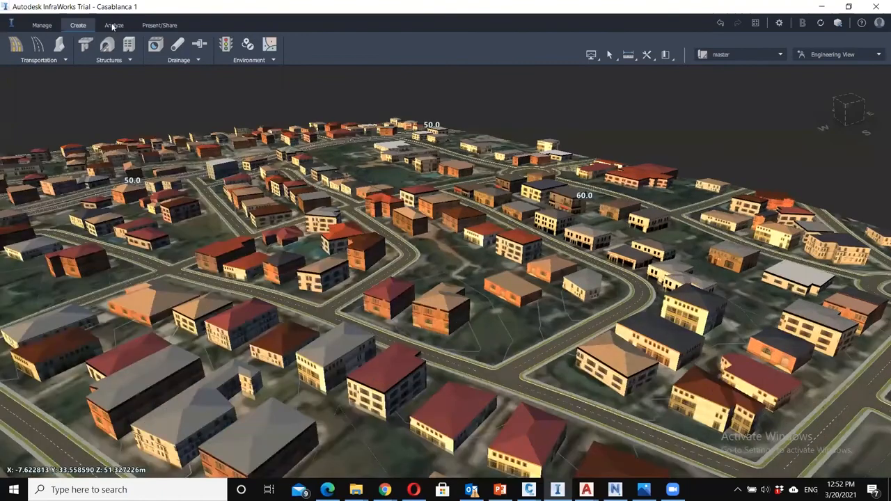
scroll(471, 341, up, 3)
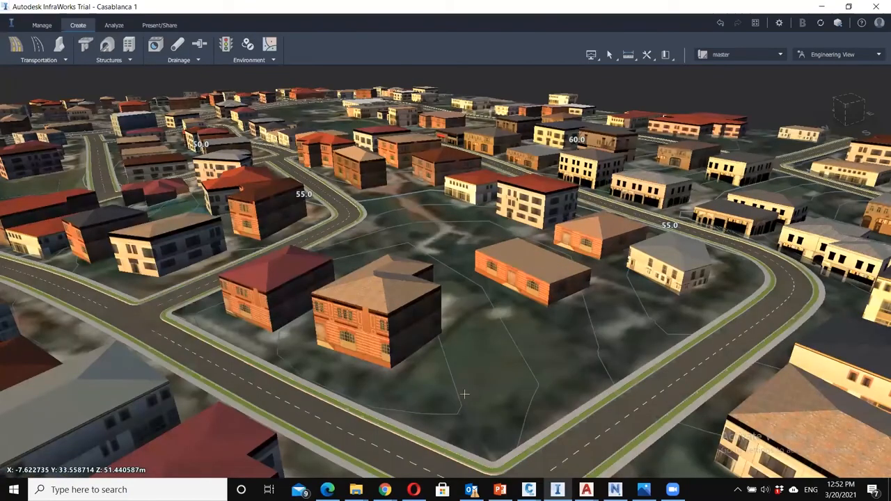
click(609, 295)
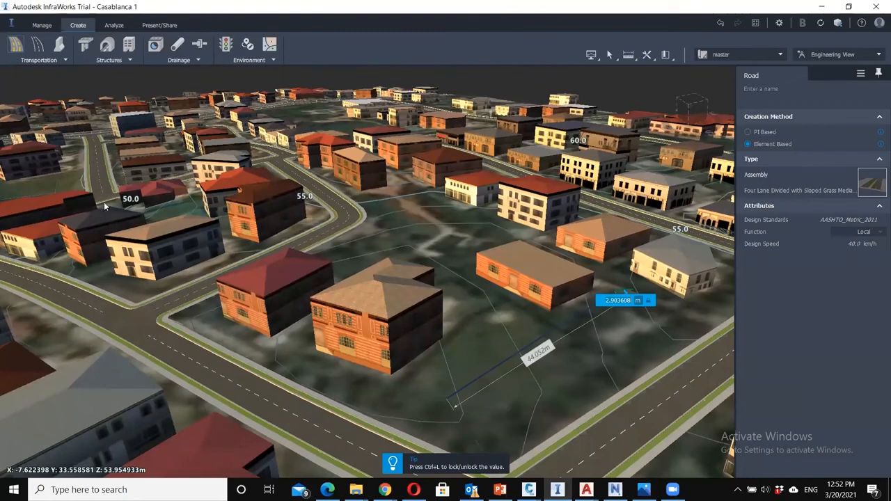
scroll(489, 257, down, 2)
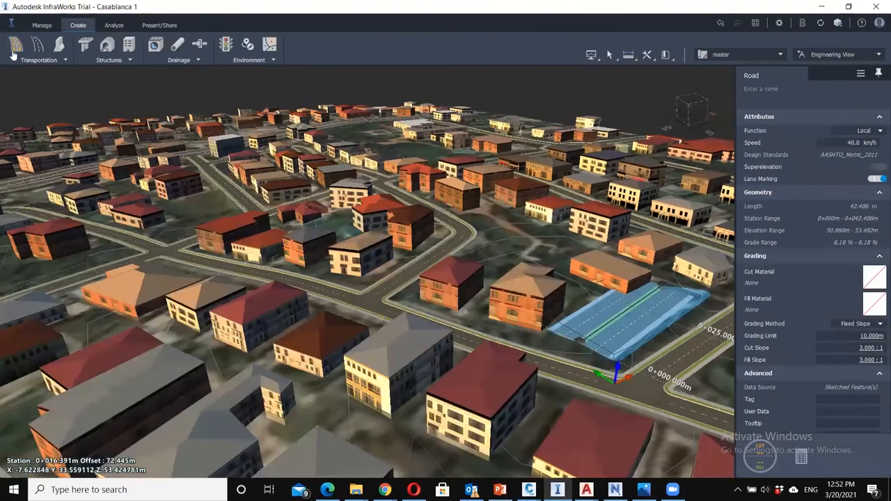
- Draw another divided road across the vacant block to link the two streets near the four-way intersection
click(11, 52)
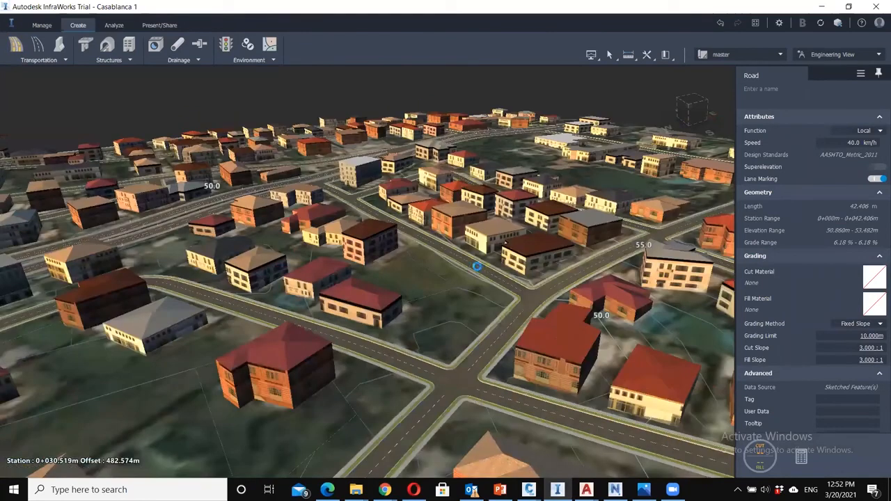
click(477, 266)
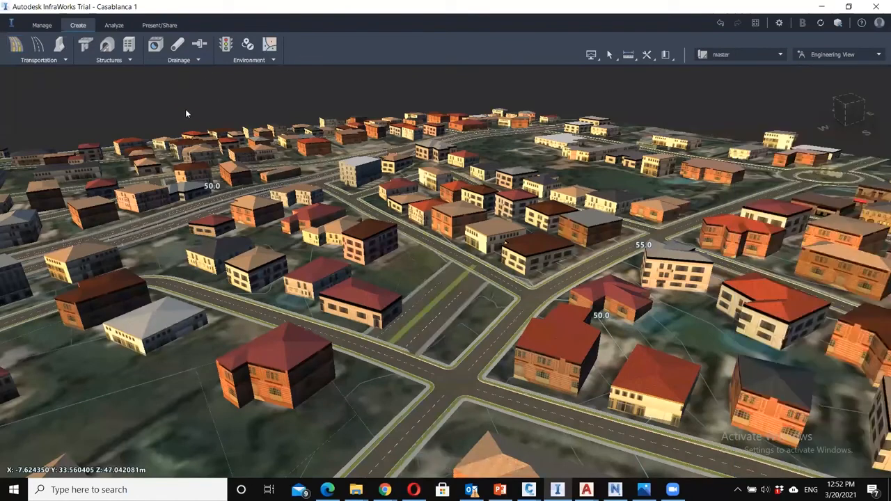
- Outline a green coverage area of about 448 m² in the empty lot between the houses and place a high-rise building on it
middle_drag(497, 358, 485, 331)
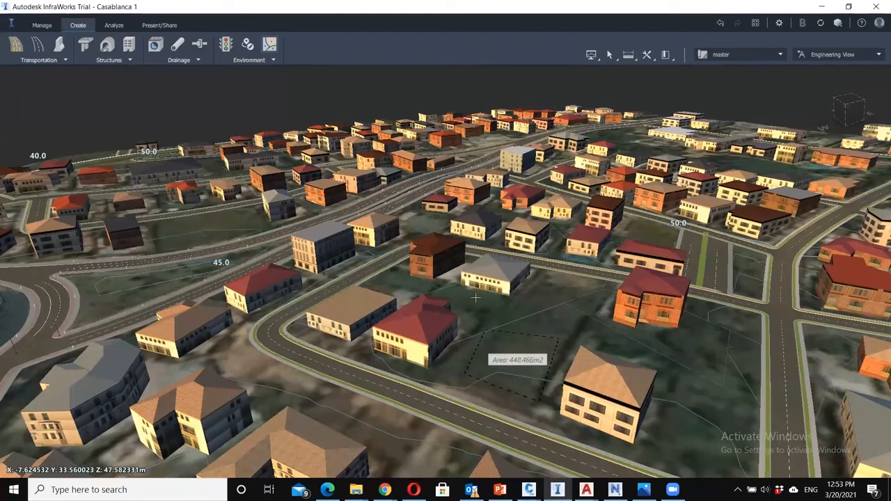
click(129, 49)
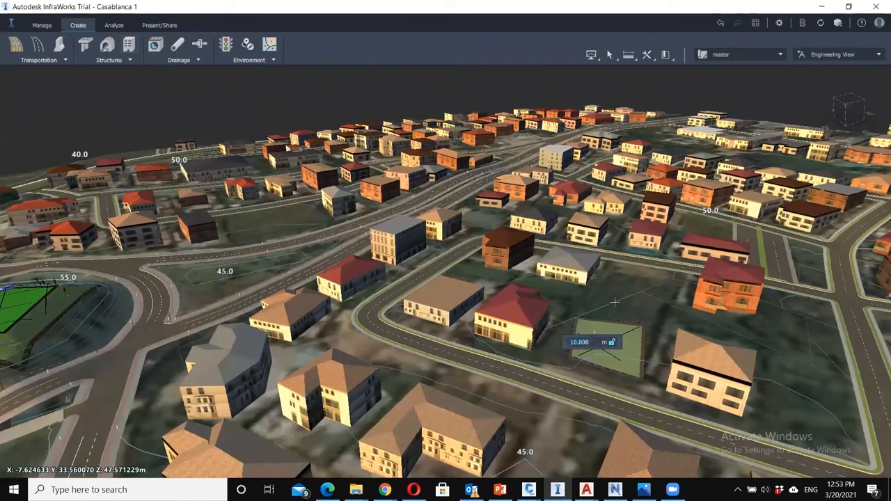
double_click(626, 341)
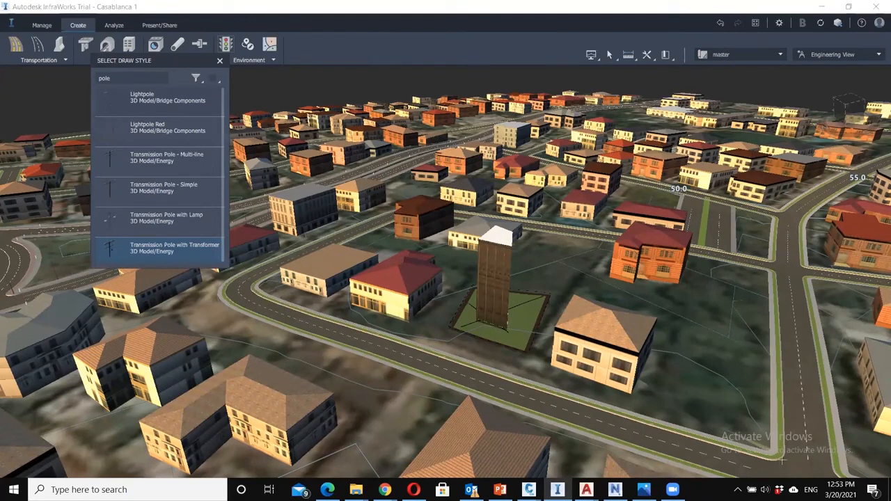
scroll(782, 457, down, 1)
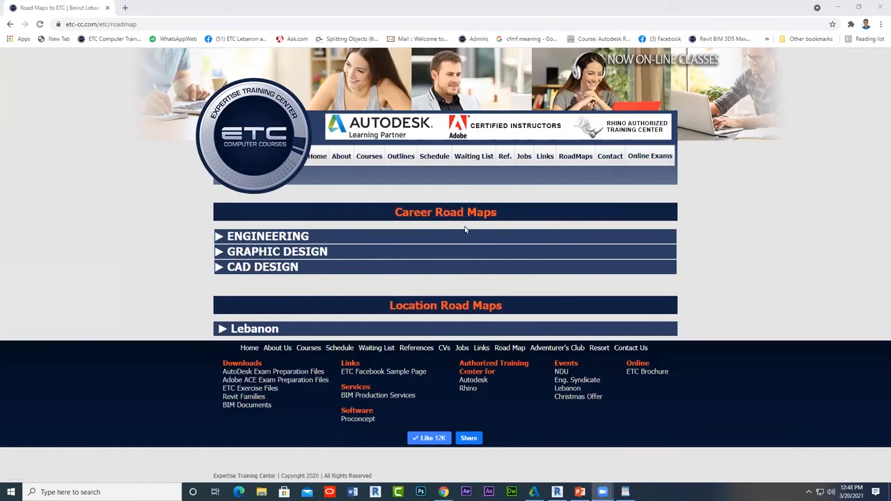
- Reload the career road maps page and review the Engineering course lists for BIM Master in Architecture, Structure and MEP
click(577, 159)
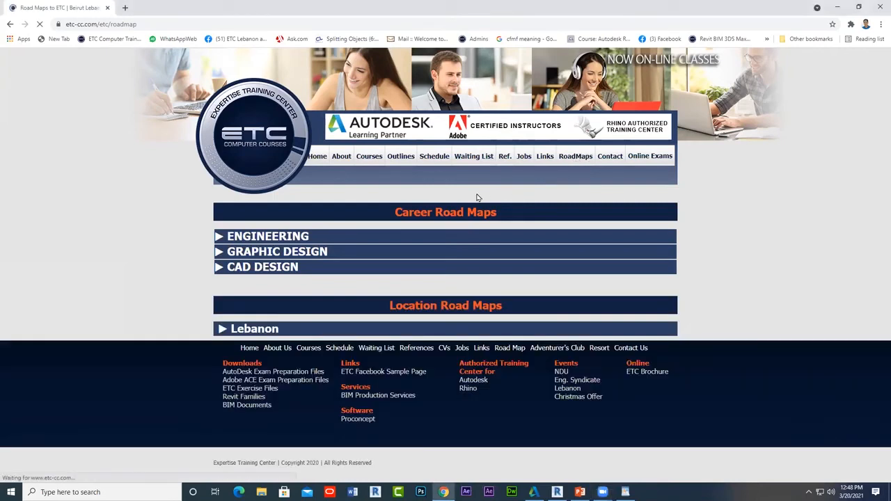
click(255, 238)
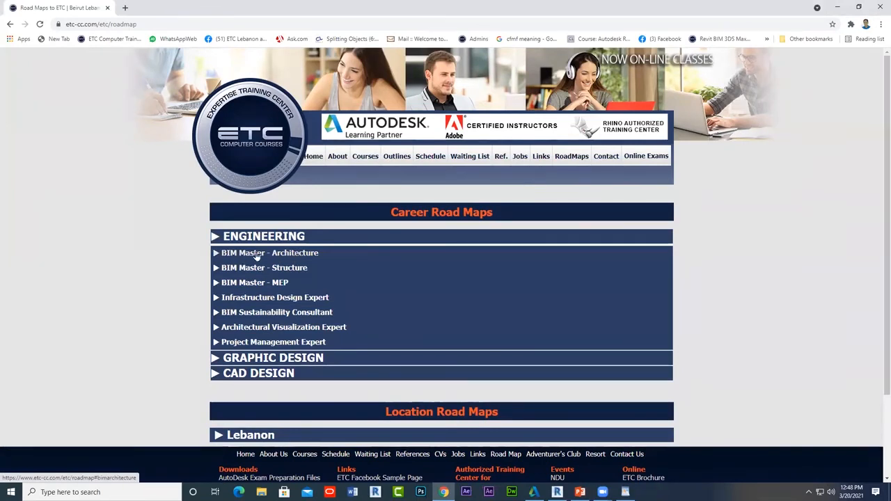
click(257, 255)
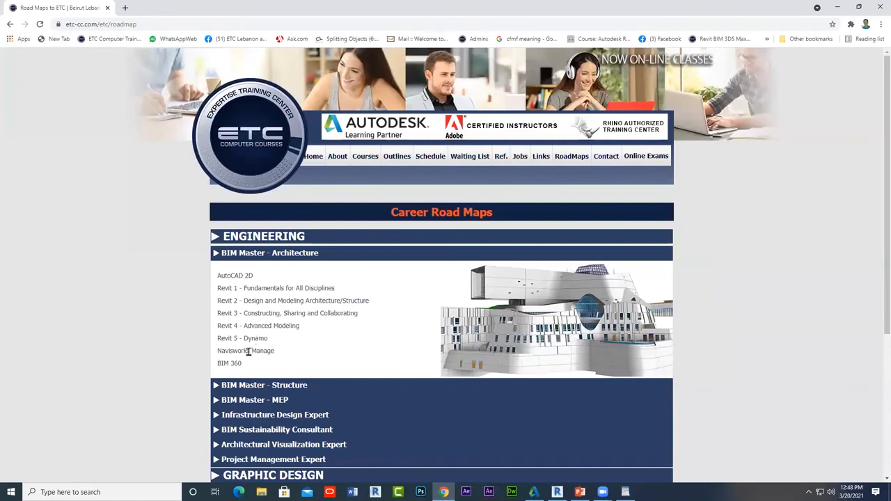
click(245, 258)
click(265, 271)
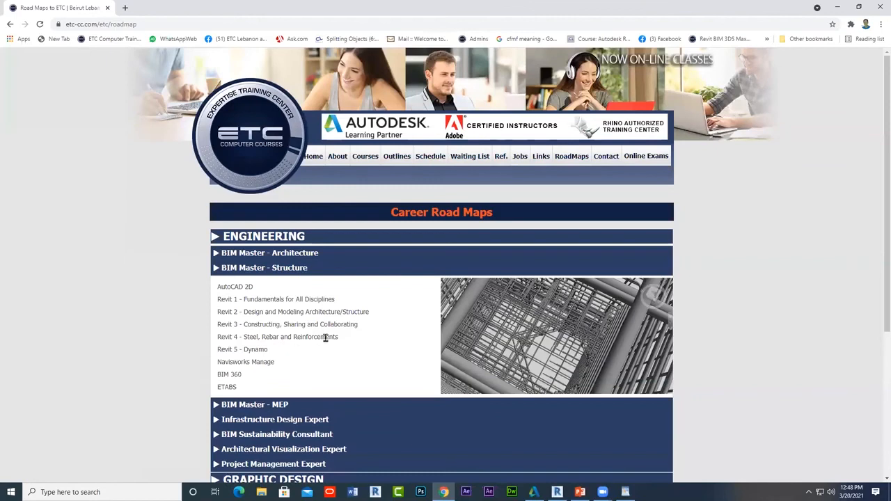
click(230, 269)
click(276, 283)
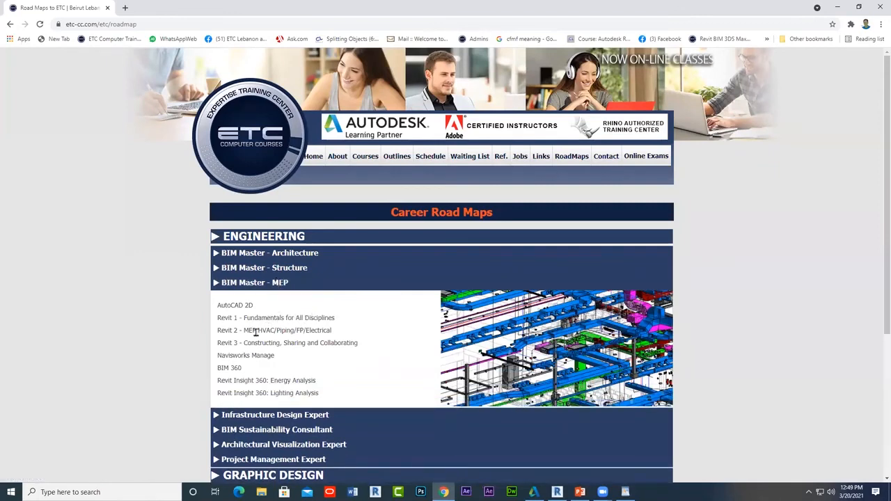
click(223, 284)
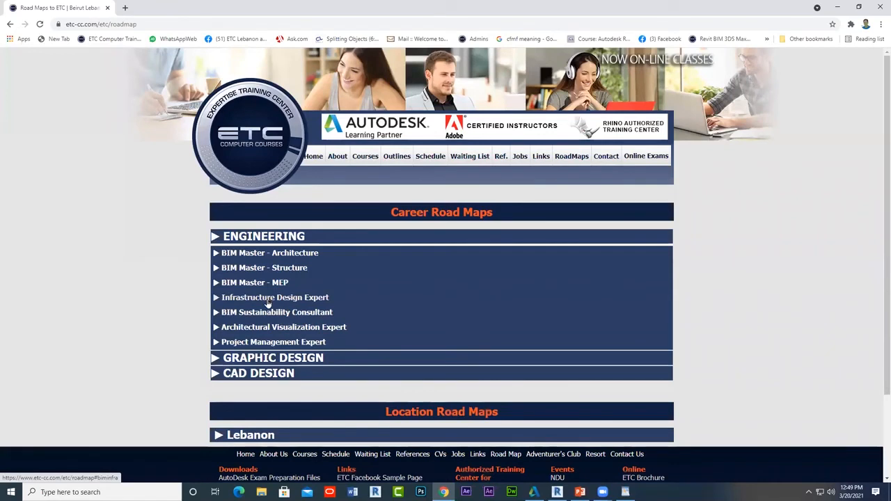
- Review the course lists of the Infrastructure Design Expert and BIM Sustainability Consultant road maps
click(267, 300)
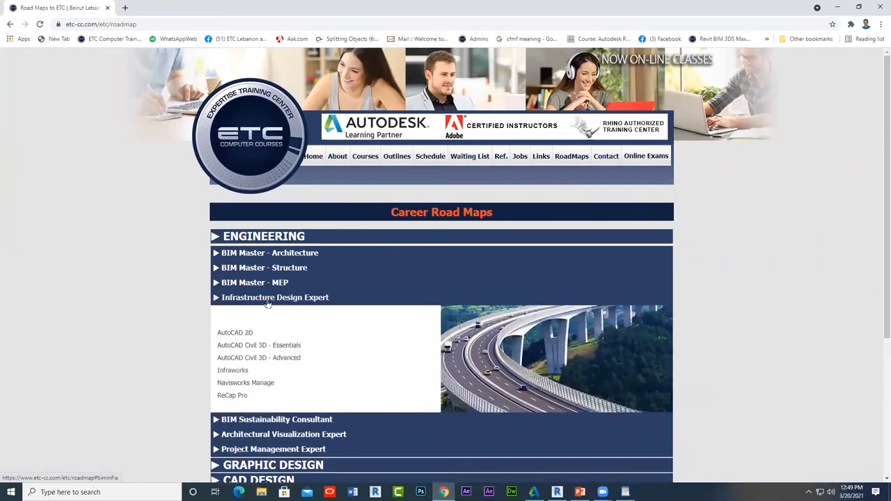
click(255, 299)
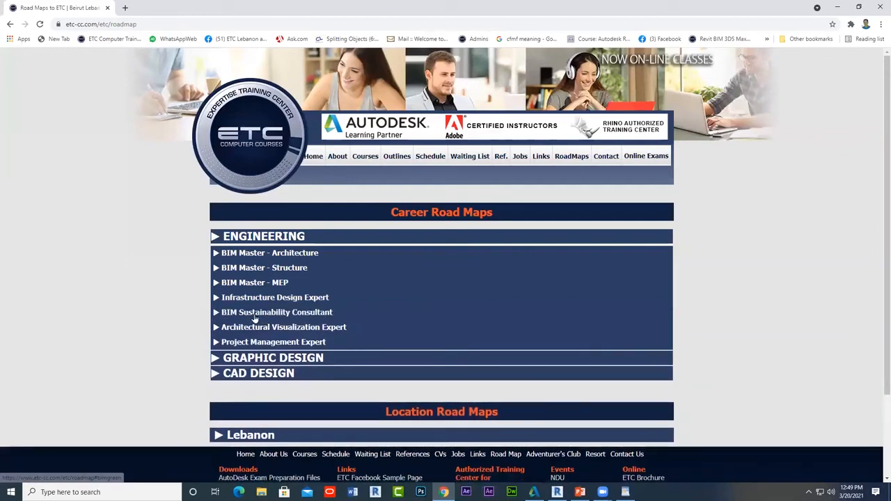
click(259, 315)
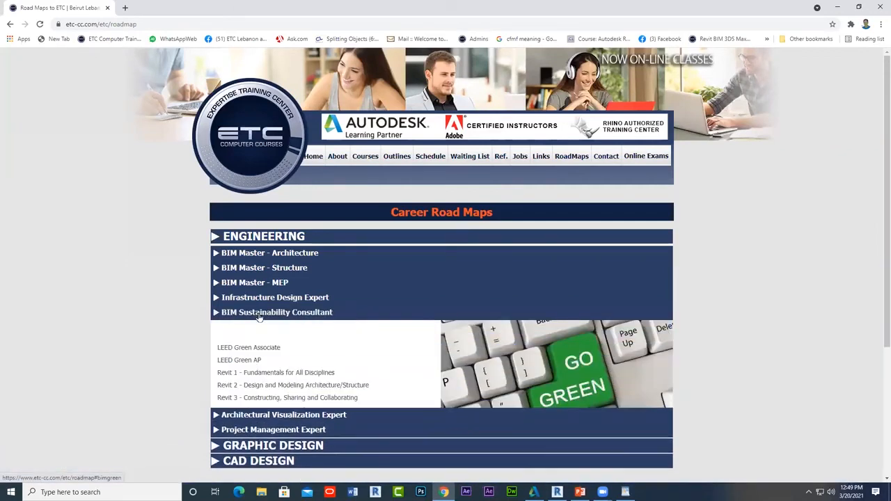
click(259, 314)
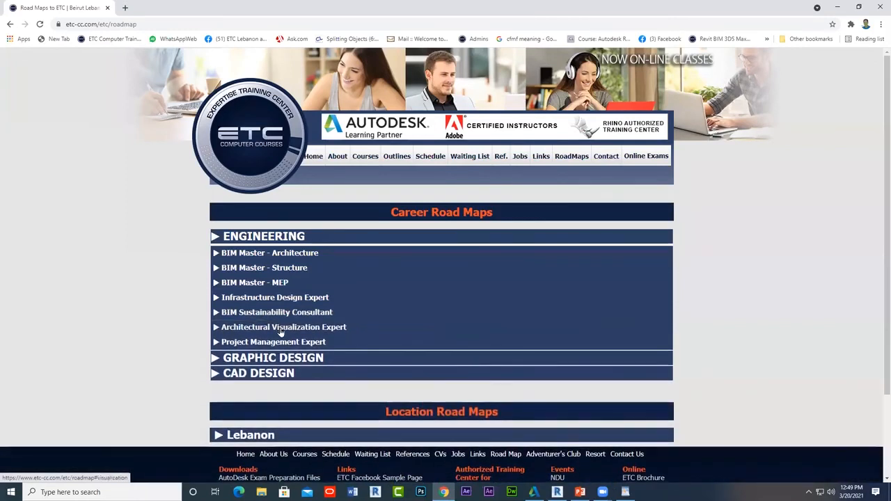
- Review the Architectural Visualization Expert and Project Management Expert course lists, and collapse the Engineering section
click(280, 331)
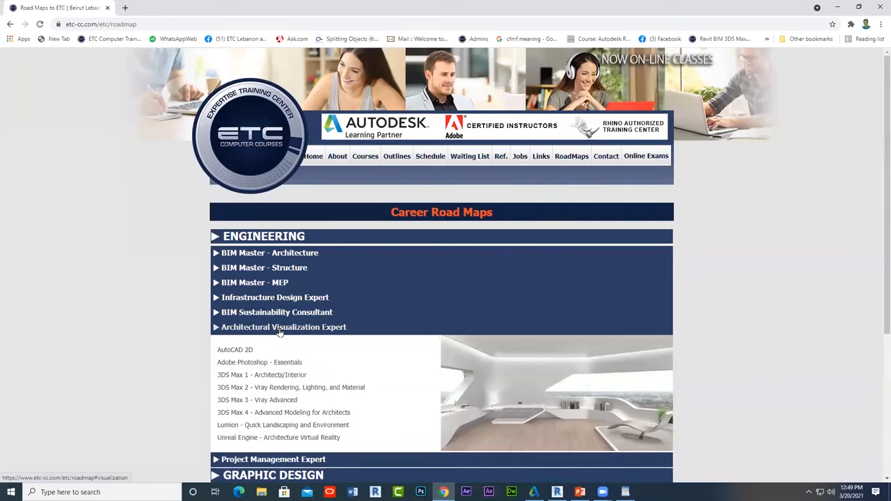
click(280, 329)
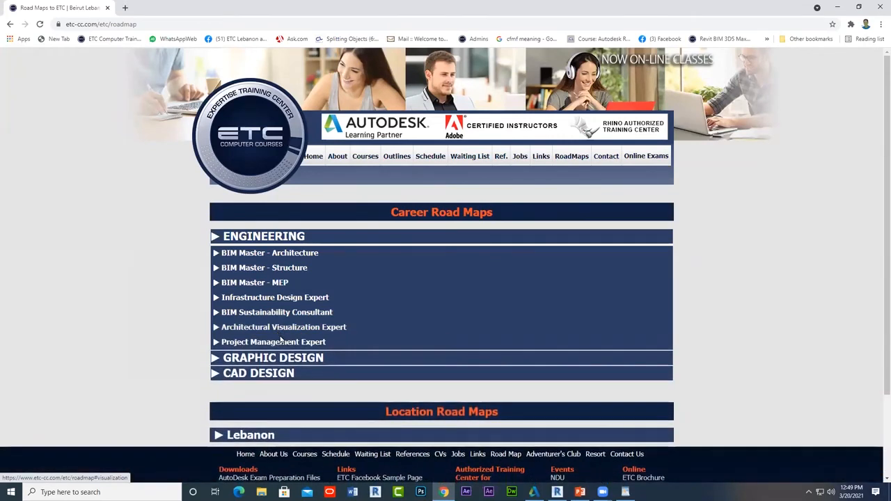
click(293, 347)
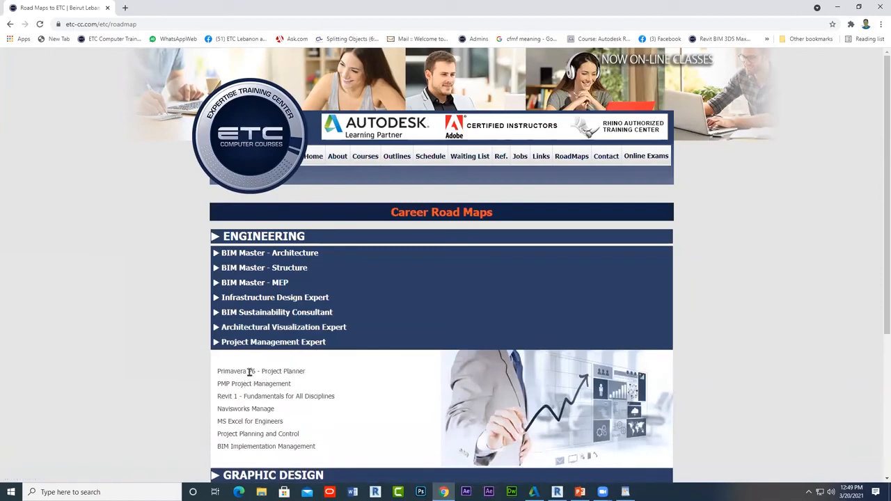
click(259, 345)
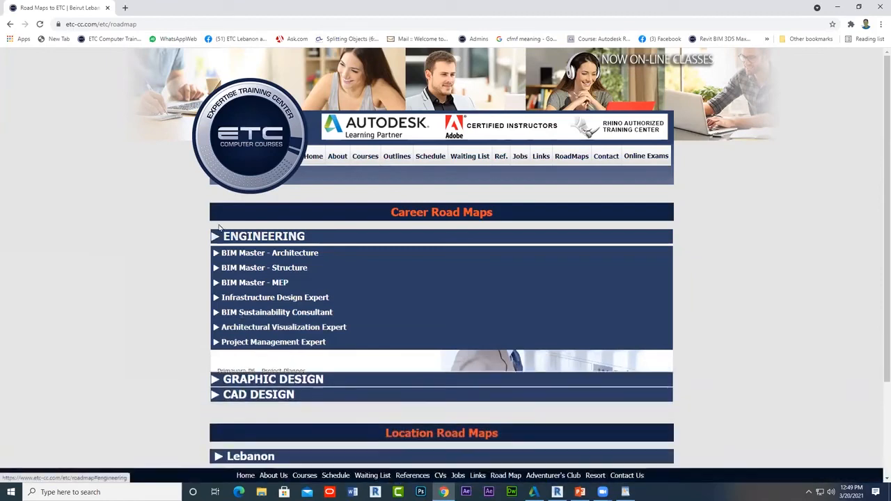
click(227, 237)
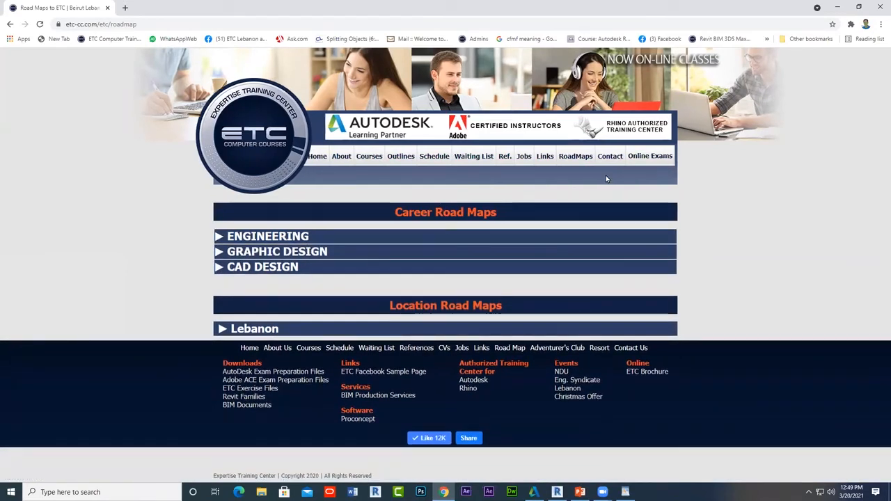
- Open the online assessment exams list and go to the registration form of the AutoCAD - 2D exam
click(645, 160)
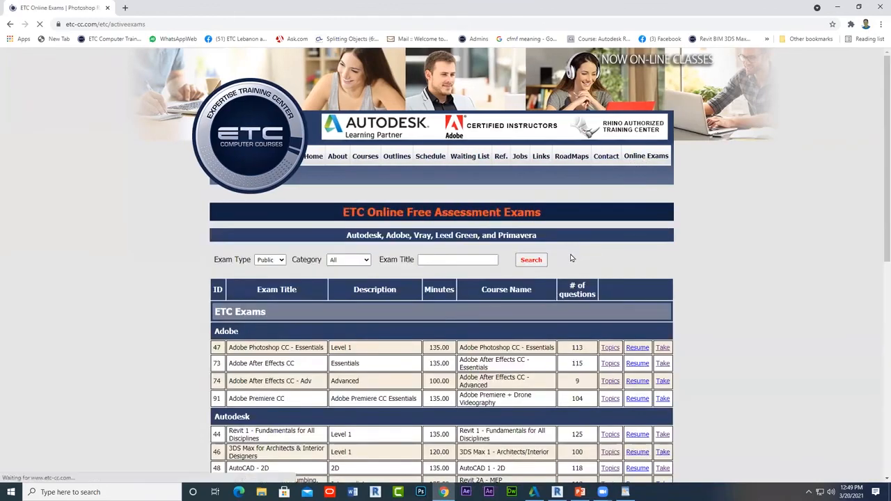
scroll(483, 298, down, 2)
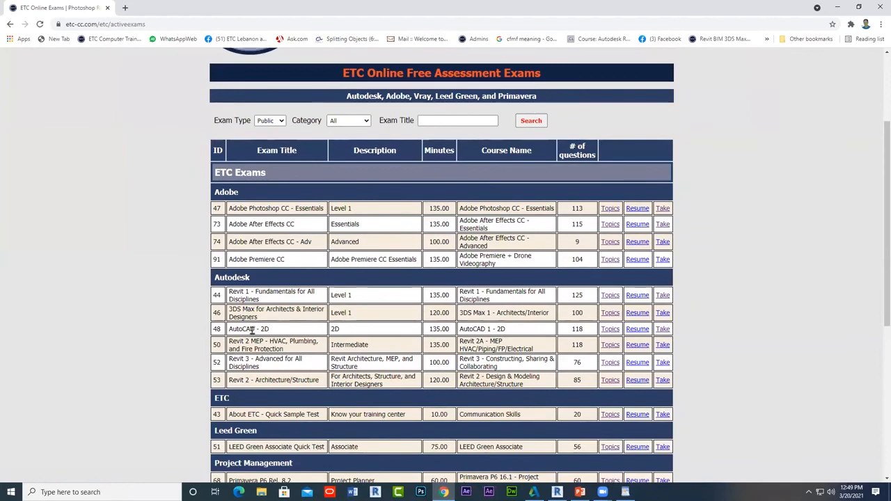
click(662, 330)
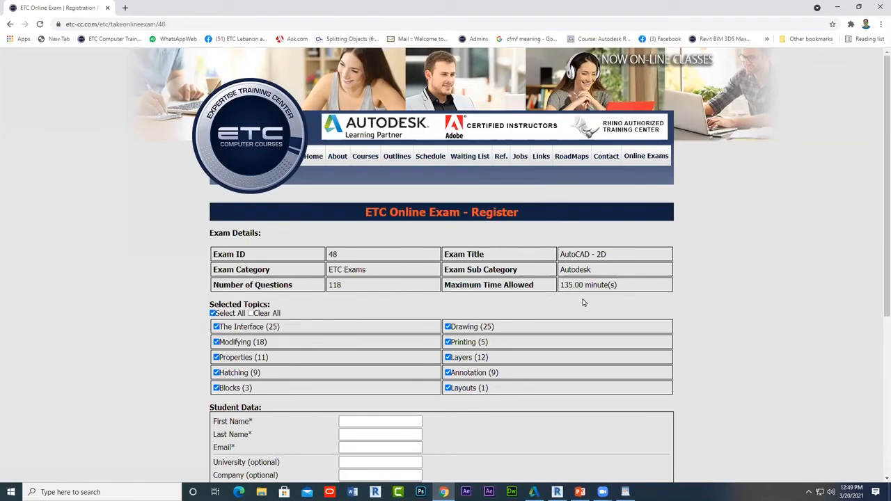
- Clear all exam topics and select only The Interface, and restore the selection of all topics
scroll(583, 303, down, 1)
click(251, 221)
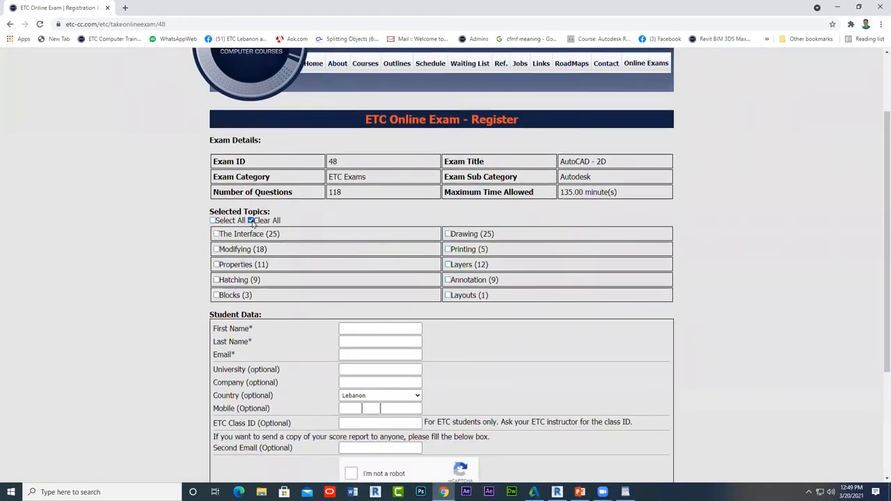
click(217, 235)
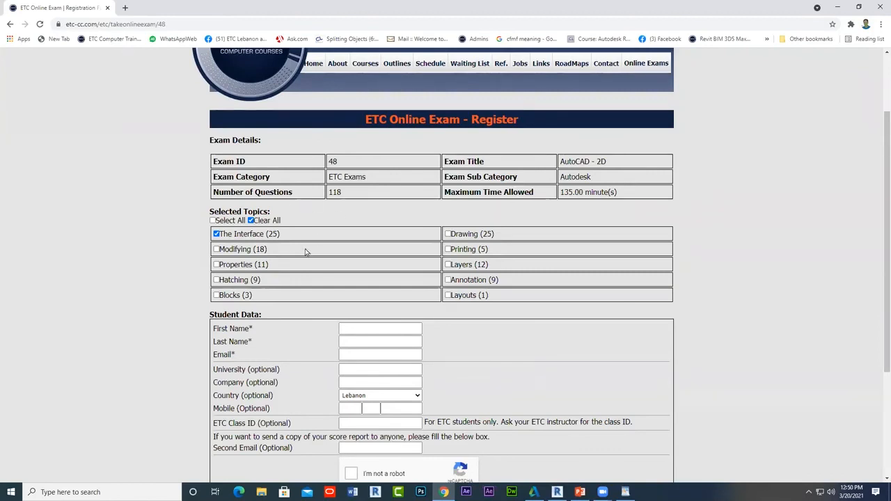
click(214, 220)
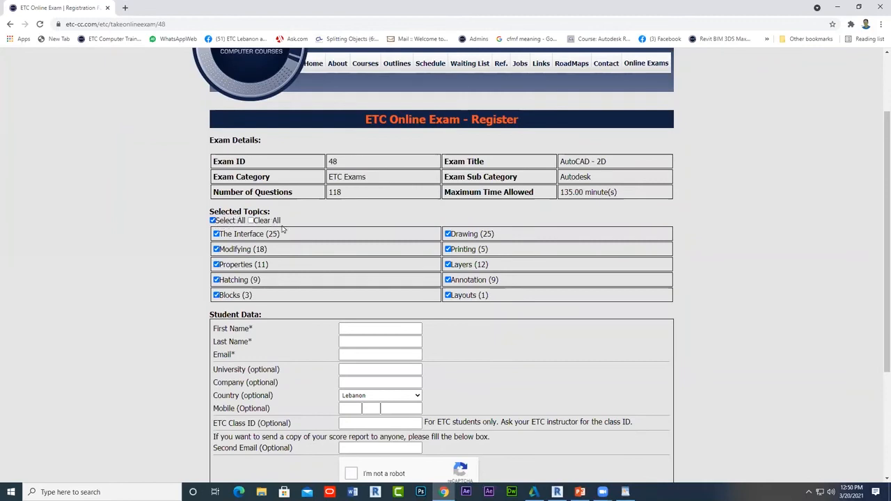
scroll(529, 210, up, 2)
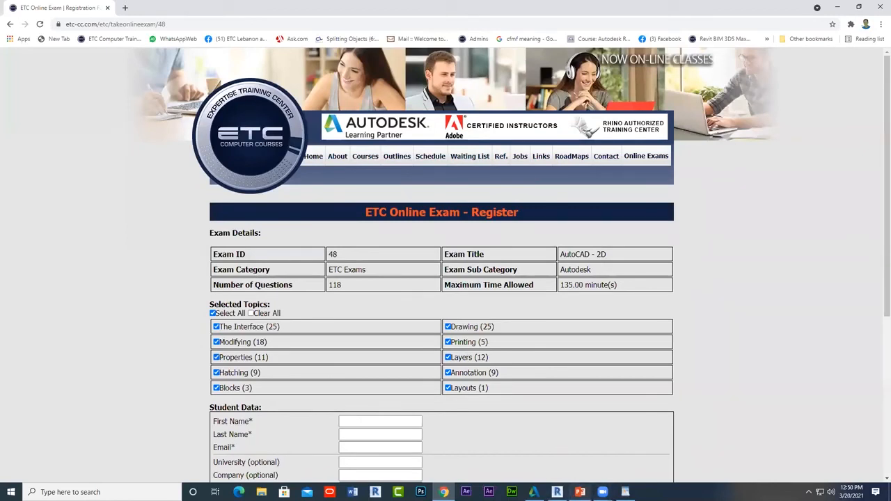
- Switch to the FreeBIMOrientation presentation in PowerPoint
mouse_move(580, 492)
click(587, 485)
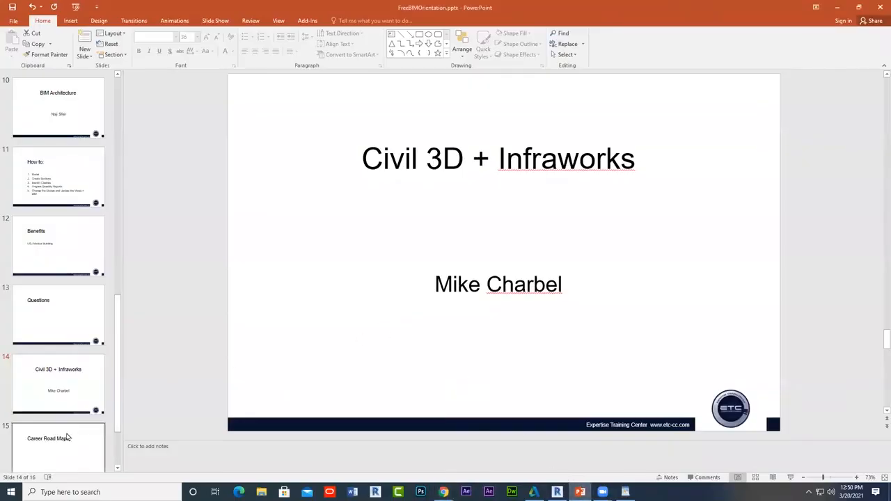